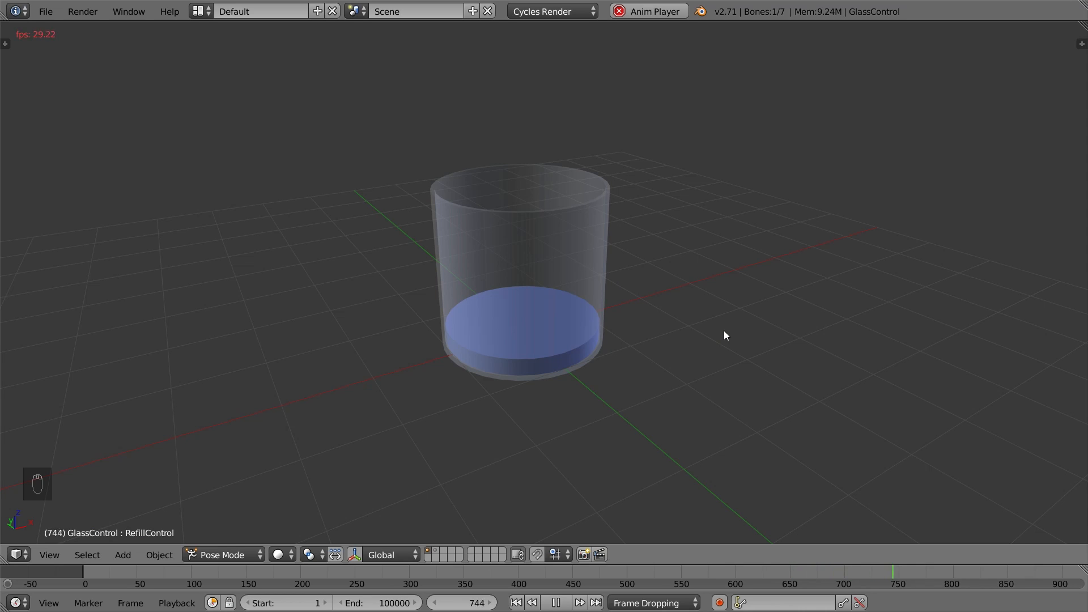
# Stop the animation playback and try out transforming the glass's master bone by moving, scaling and rotating it
pyautogui.hotkey('alt', 'a')
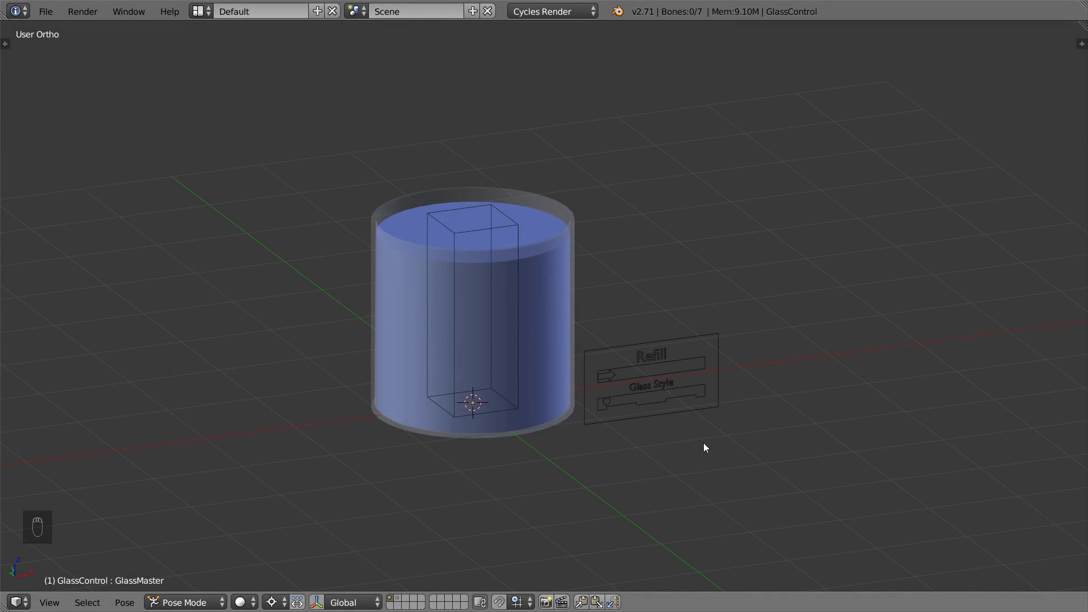
pyautogui.rightClick(521, 281)
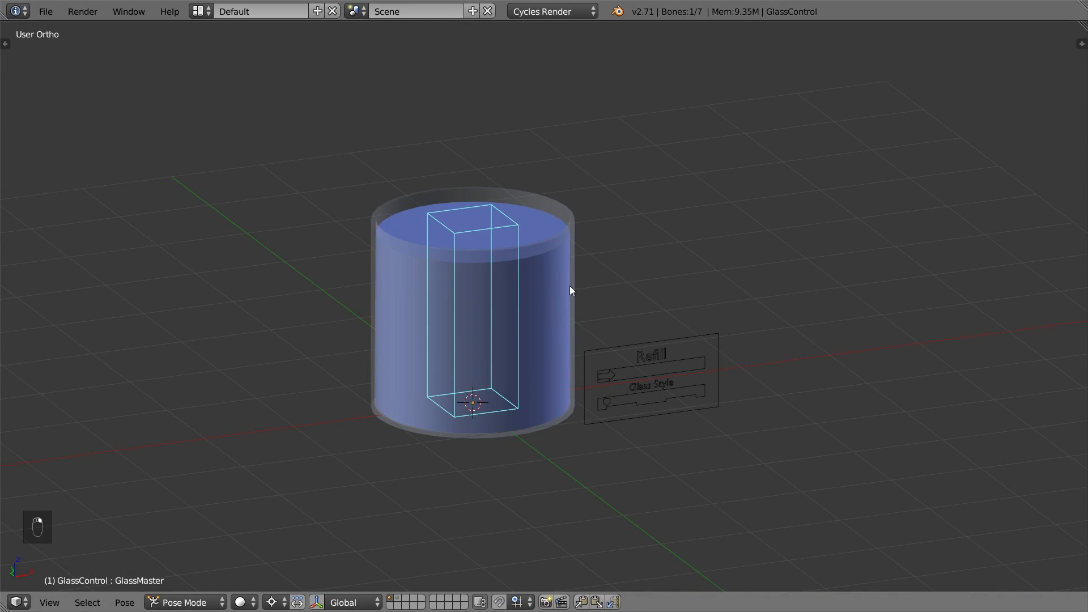
pyautogui.press('g')
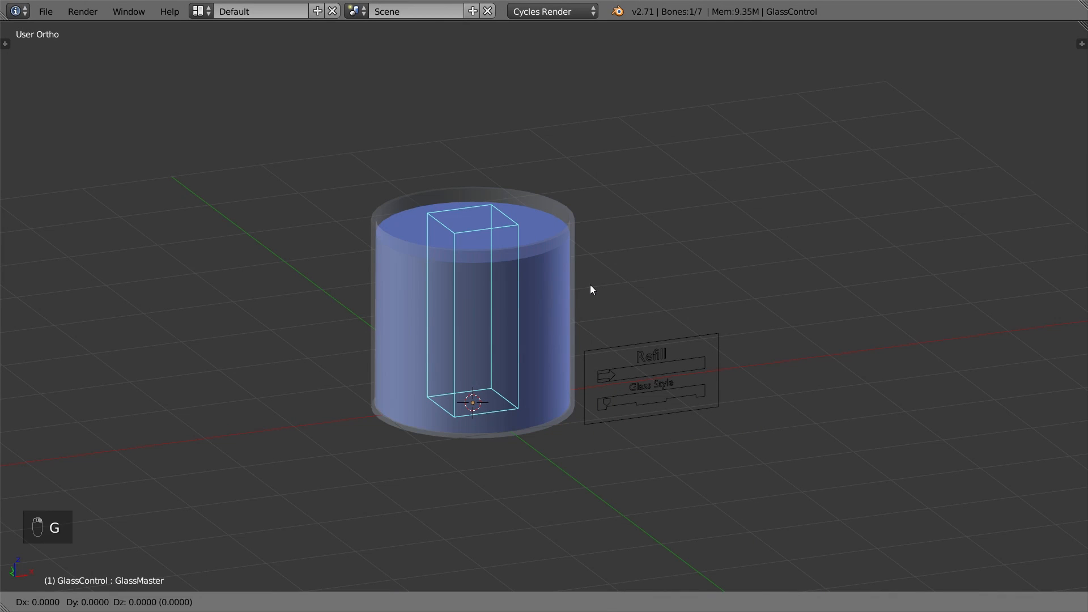
pyautogui.click(587, 290)
pyautogui.press('s')
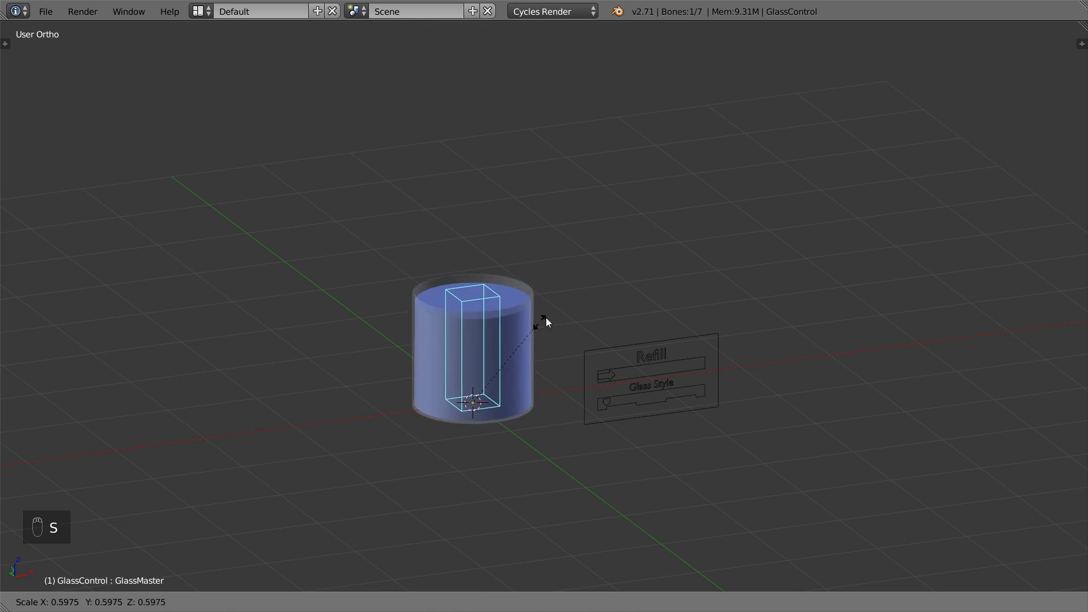
pyautogui.click(575, 281)
pyautogui.press('r')
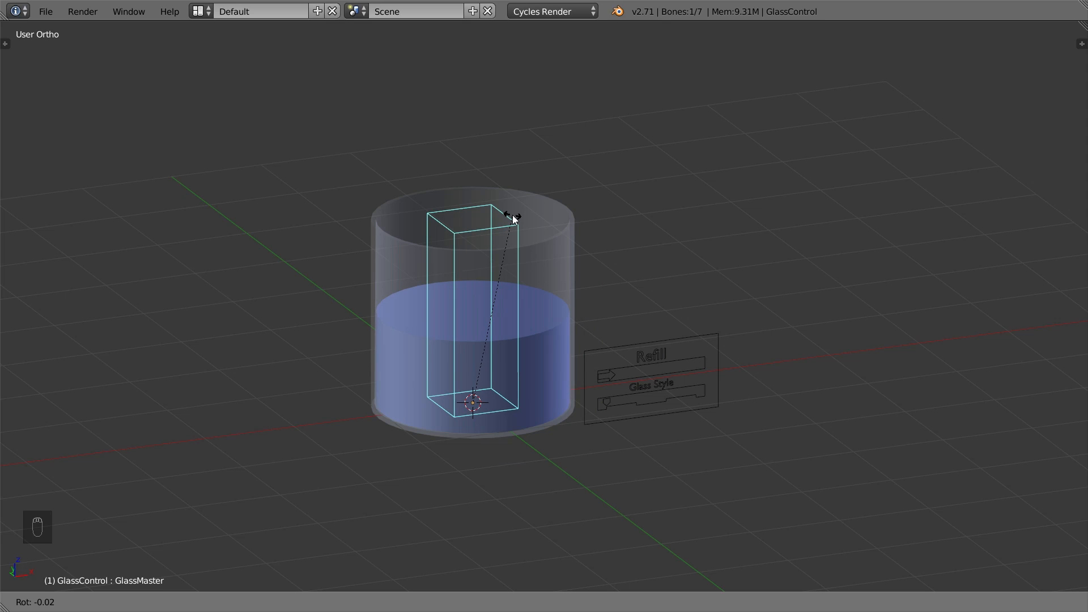
pyautogui.click(512, 216)
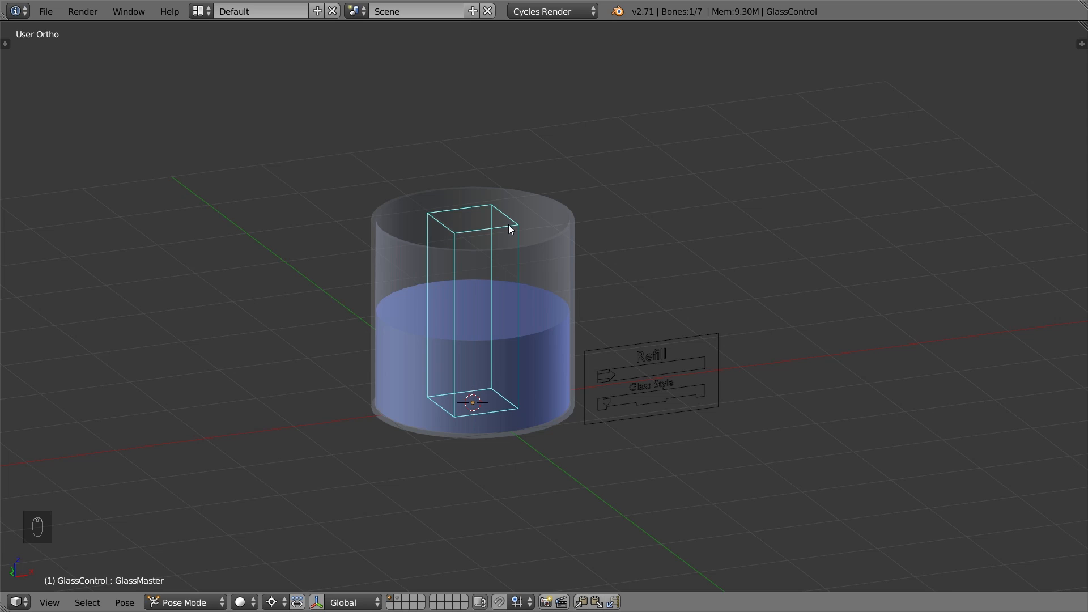
# Show the second layer as well and place the 3D cursor at X -1, Z 2, on the glass rim
pyautogui.keyDown('shift'); pyautogui.click(397, 598); pyautogui.keyUp('shift')
pyautogui.moveTo(590, 403); pyautogui.dragTo(549, 396, button='middle')
pyautogui.press('n')
pyautogui.click(994, 363)
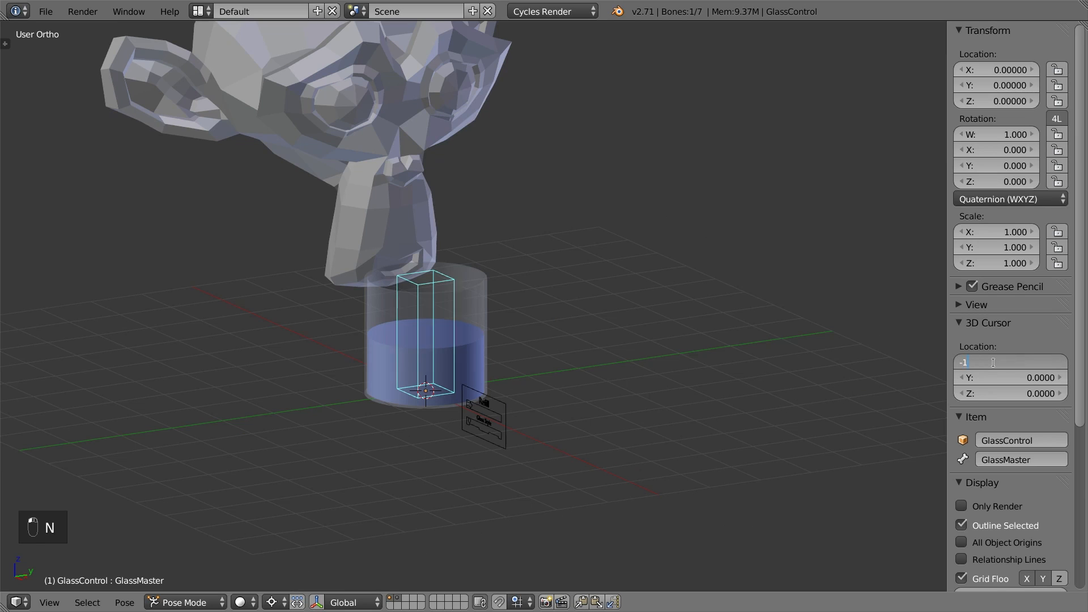
pyautogui.write('-1')
pyautogui.press('Tab')
pyautogui.press('Tab')
pyautogui.write('2')
pyautogui.press('Return')
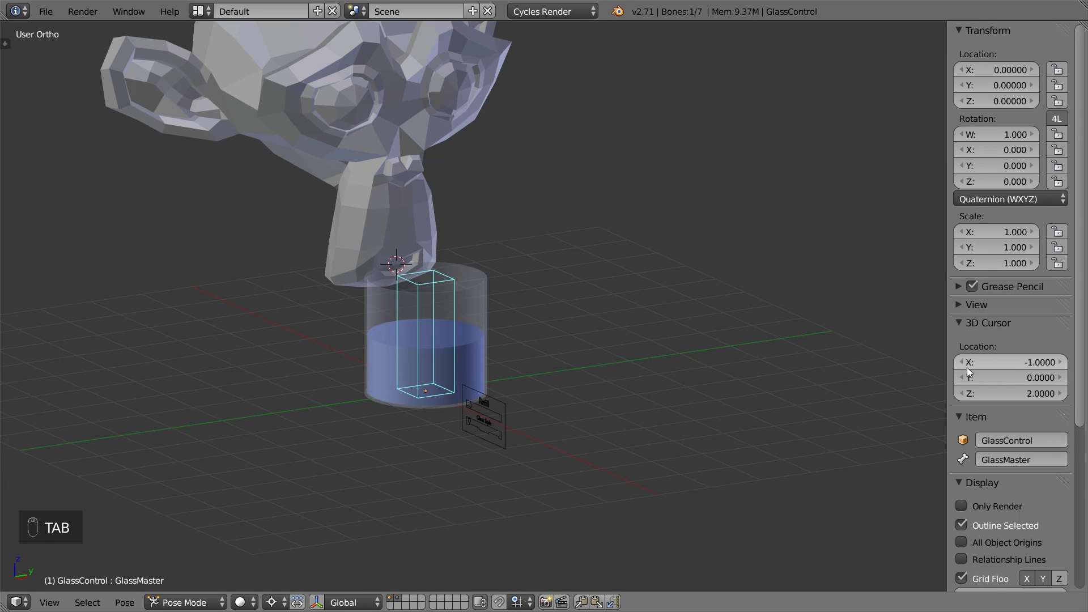
pyautogui.press('n')
# Try tilting the glass's master bone about the global Y axis around the 3D cursor, and switch the pivot to Median Point
pyautogui.moveTo(729, 292); pyautogui.dragTo(747, 294, button='middle')
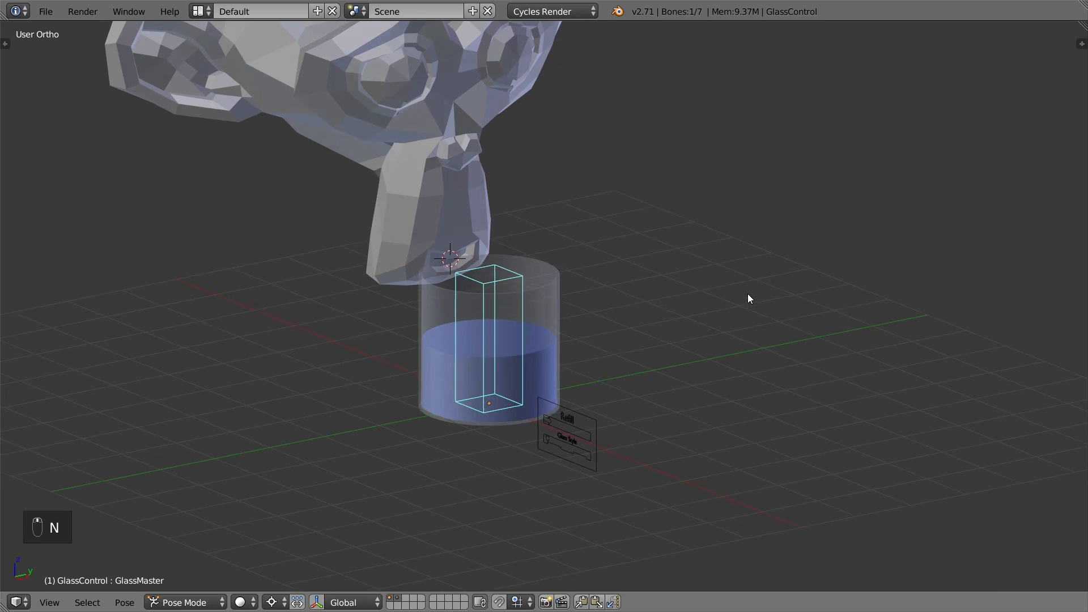
pyautogui.press('r')
pyautogui.press('y')
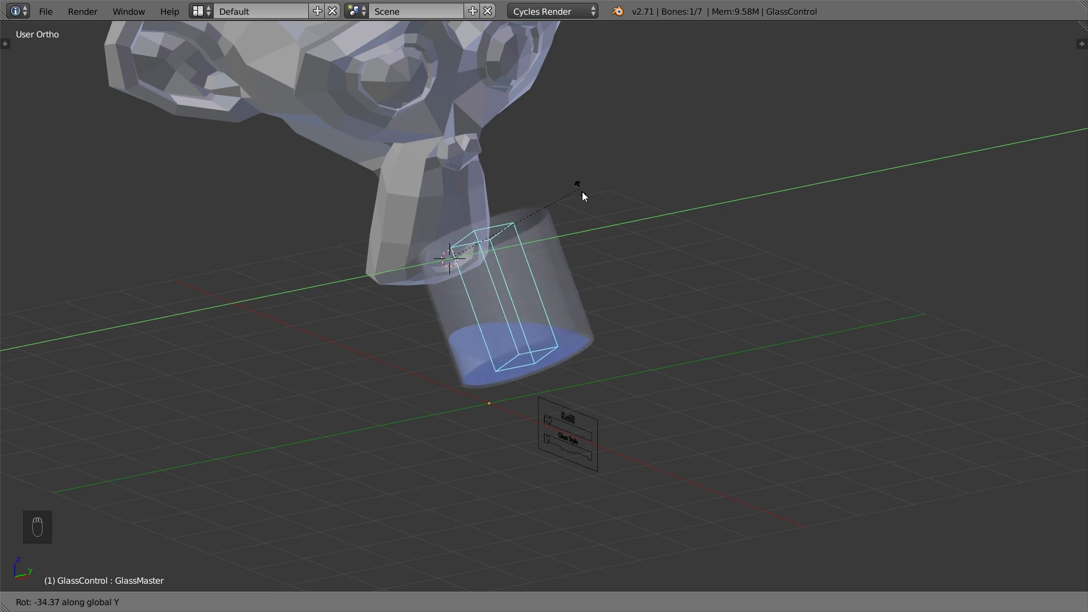
pyautogui.click(609, 278)
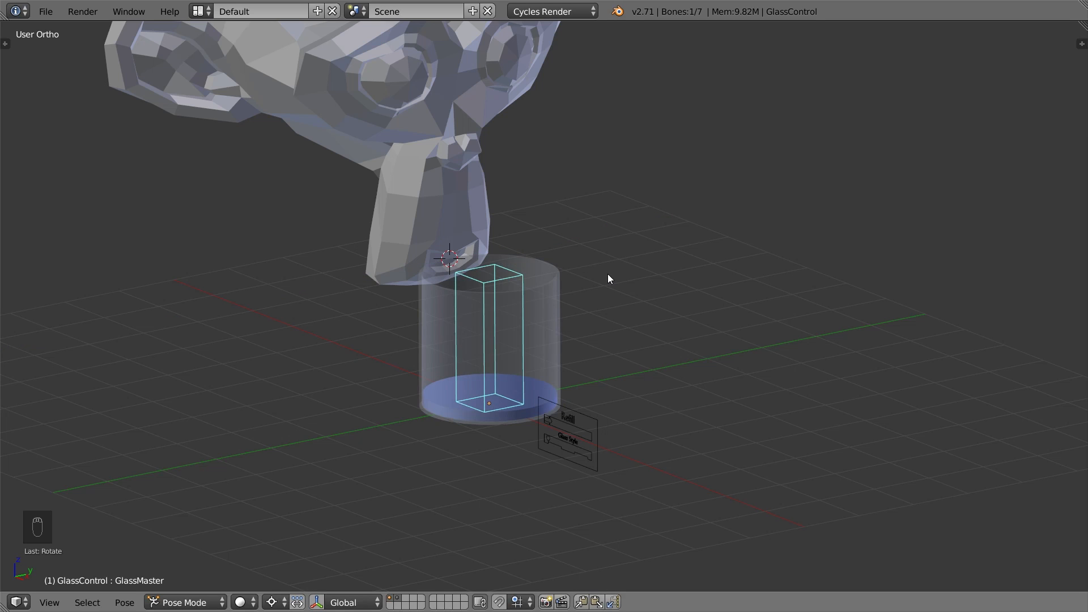
pyautogui.hotkey('ctrl', ',')
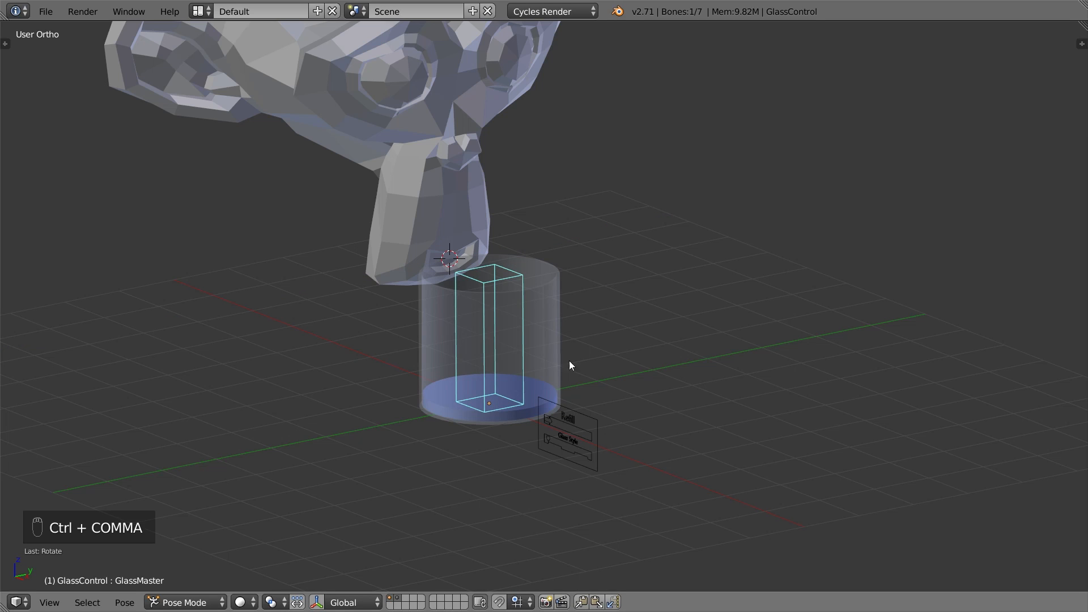
# Move the control panel bone to the upper left side of the glass and enlarge it to about 1.4 times its size
pyautogui.moveTo(402, 438); pyautogui.dragTo(543, 419, button='middle')
pyautogui.scroll(4, 497, 385)
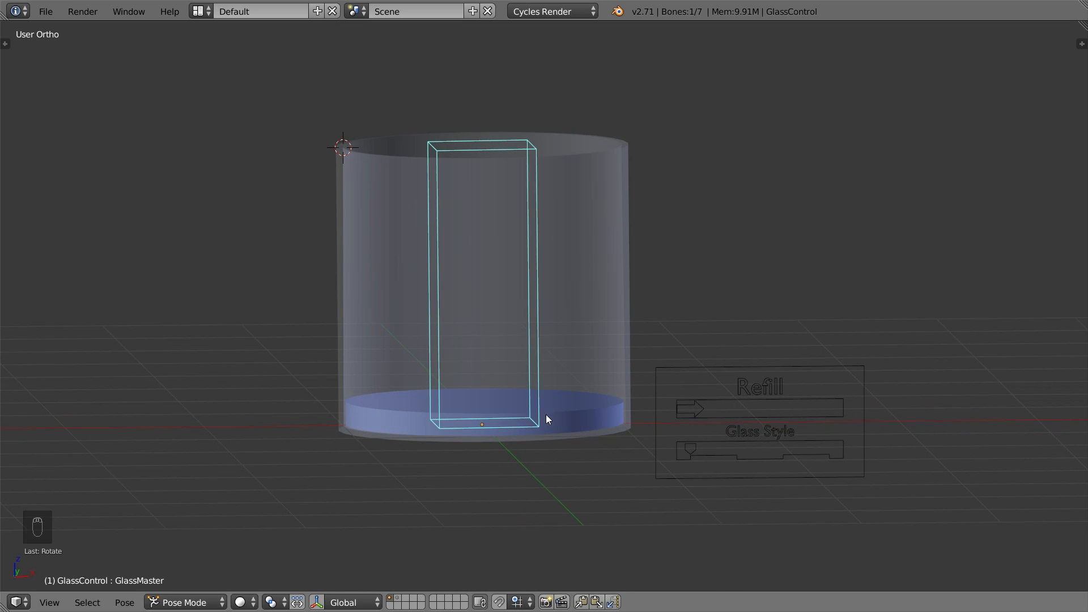
pyautogui.rightClick(705, 369)
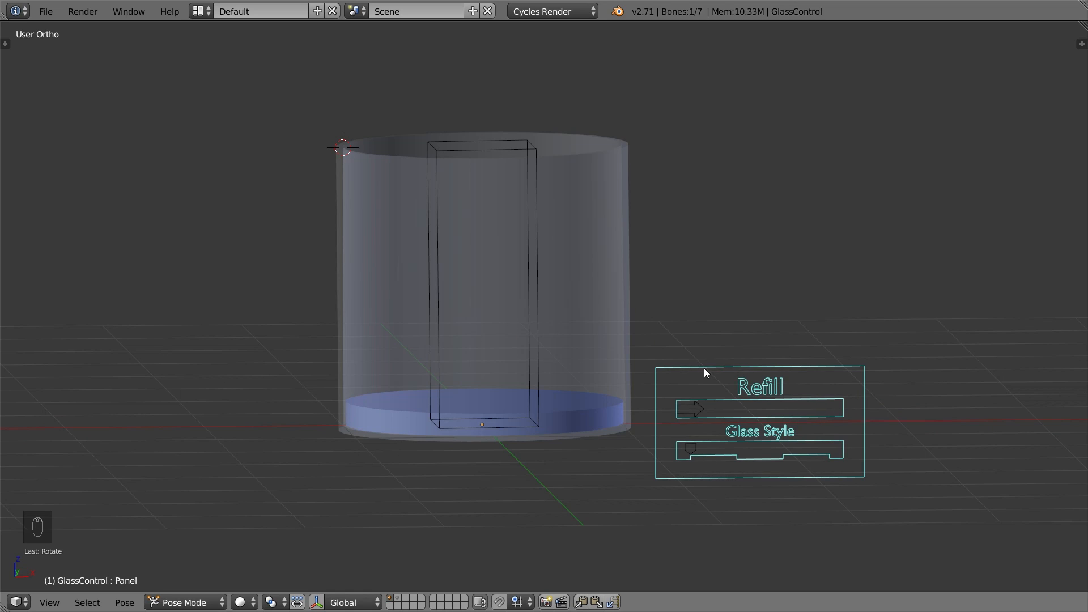
pyautogui.press('g')
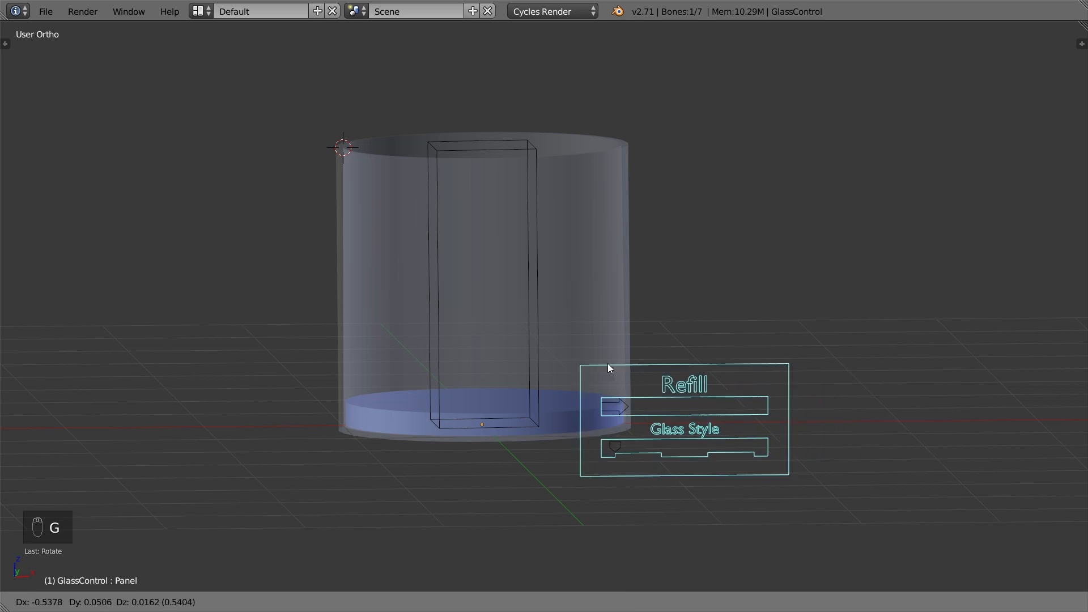
pyautogui.click(187, 92)
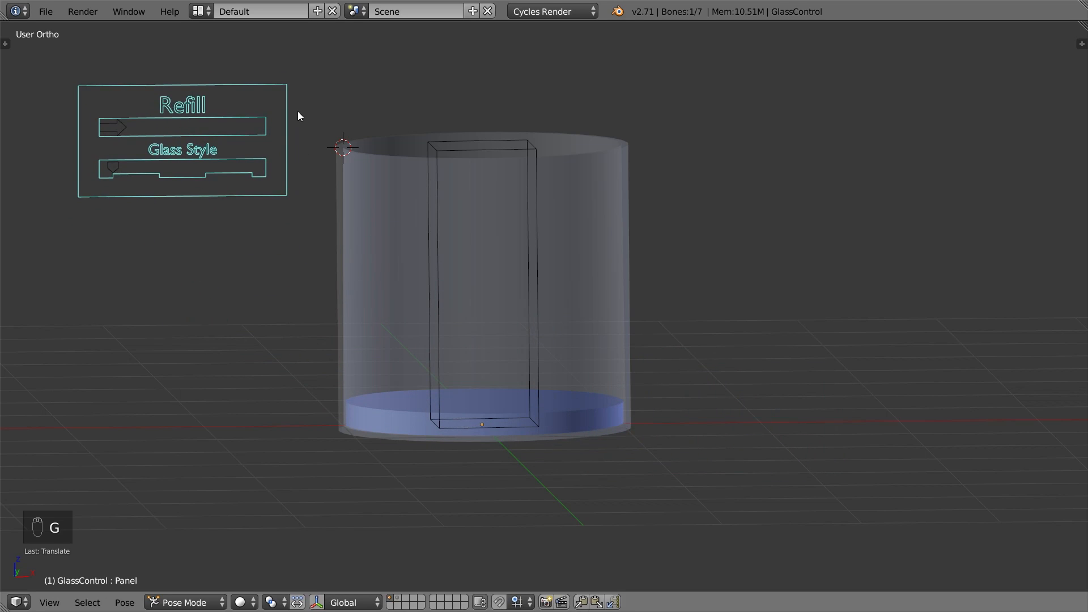
pyautogui.press('s')
pyautogui.click(345, 110)
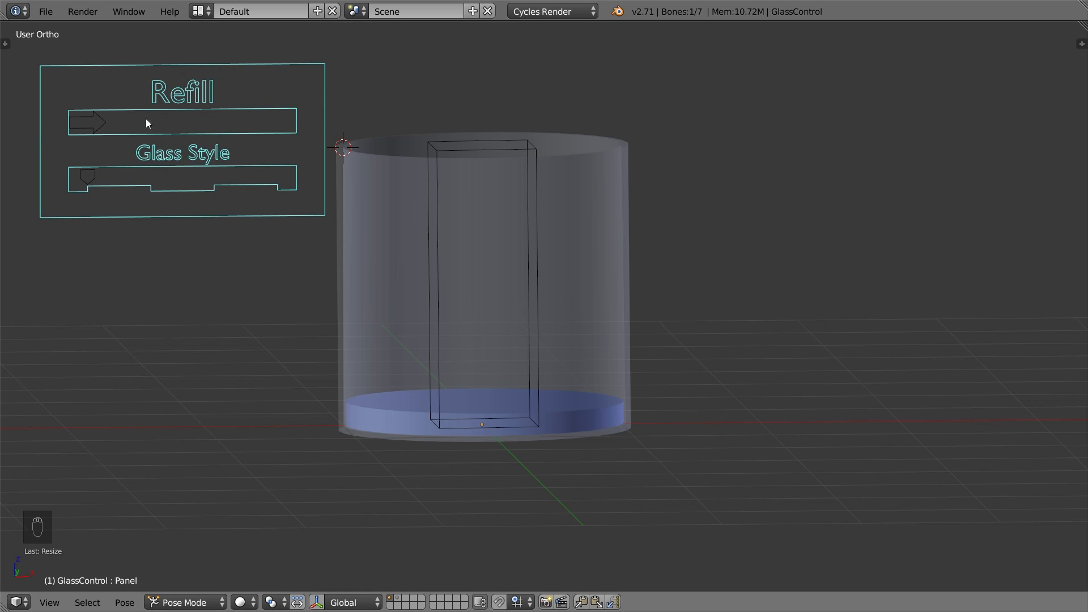
# Slide the Refill control arrow along its track to refill the glass, and cancel the arrow's move
pyautogui.rightClick(106, 123)
pyautogui.press('g')
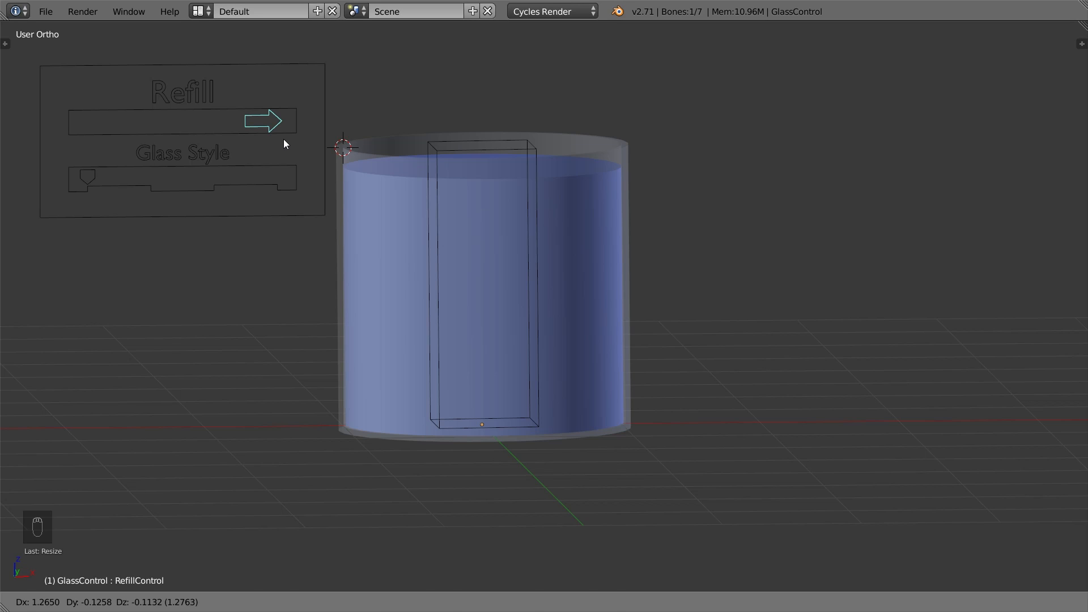
pyautogui.press('Escape')
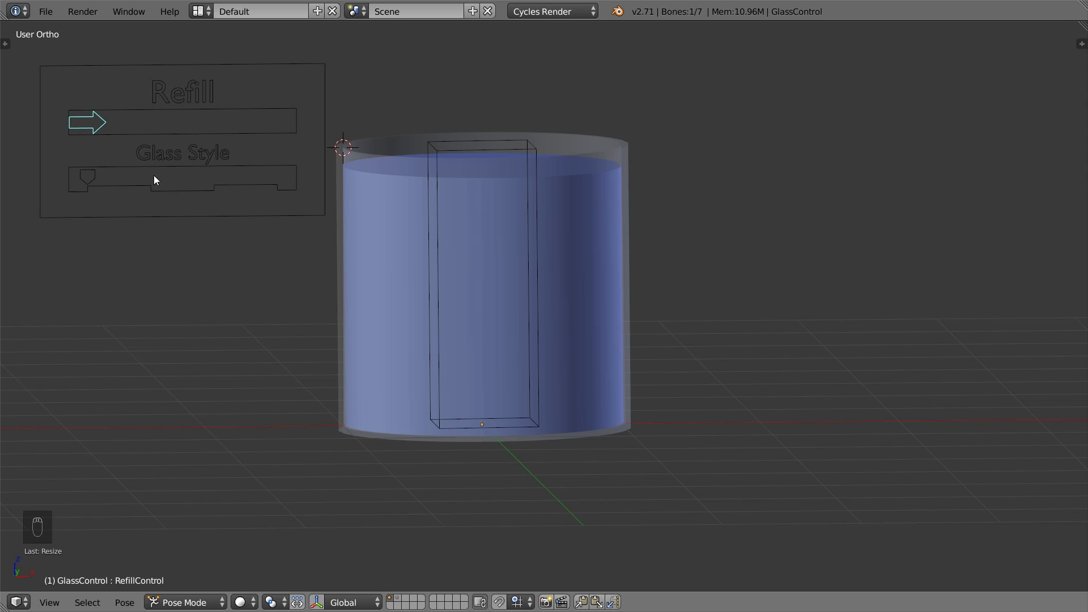
# Try the Glass Style control by sliding it along its track and returning it to the first style
pyautogui.rightClick(93, 178)
pyautogui.press('g')
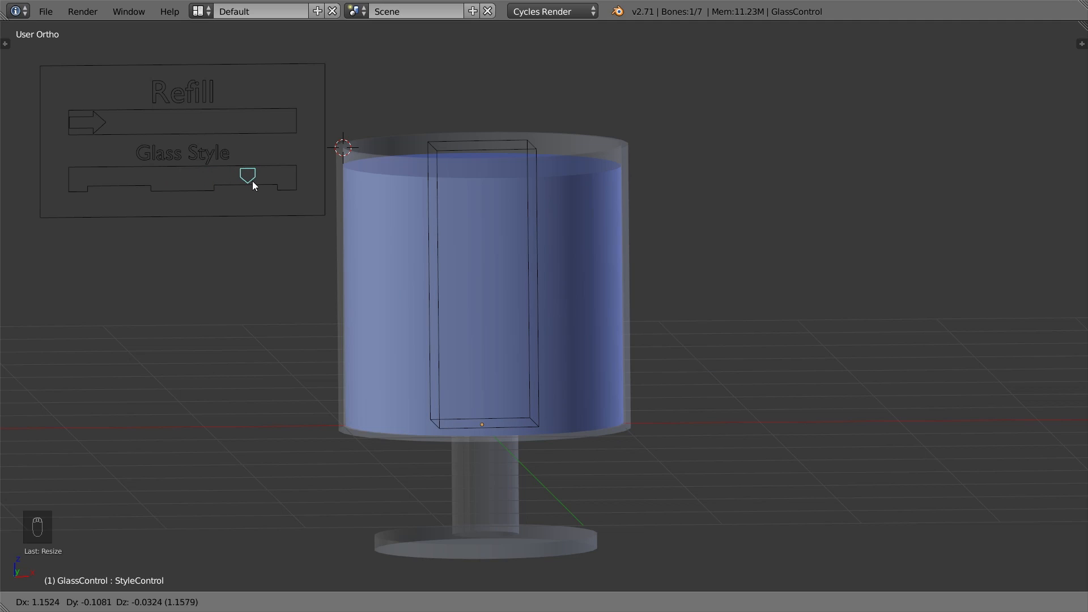
pyautogui.click(83, 185)
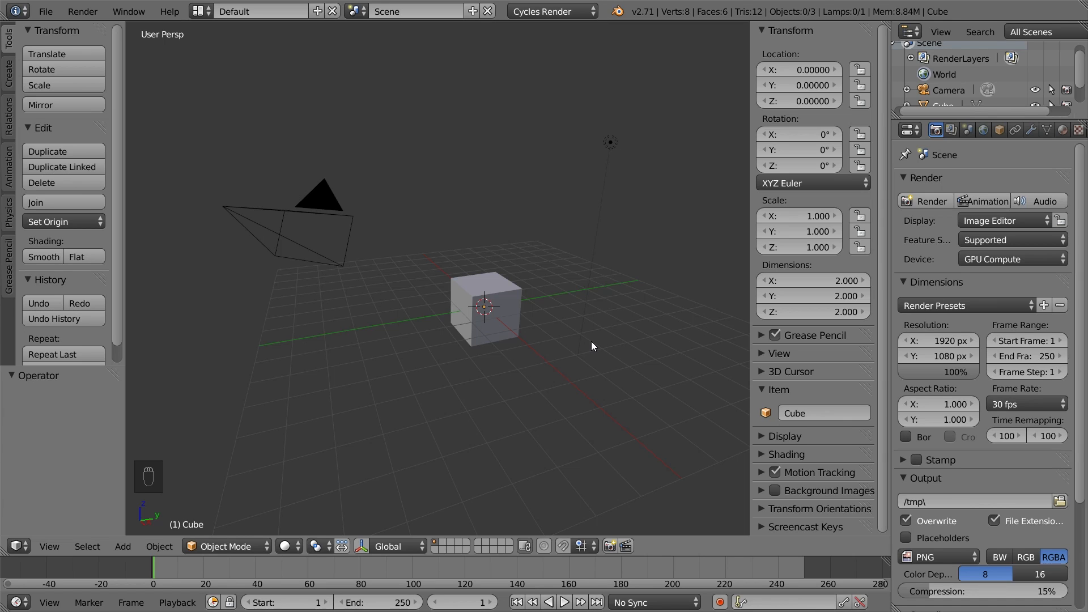
# Delete all objects in the default scene
pyautogui.press('a')
pyautogui.press('x')
pyautogui.click(590, 341)
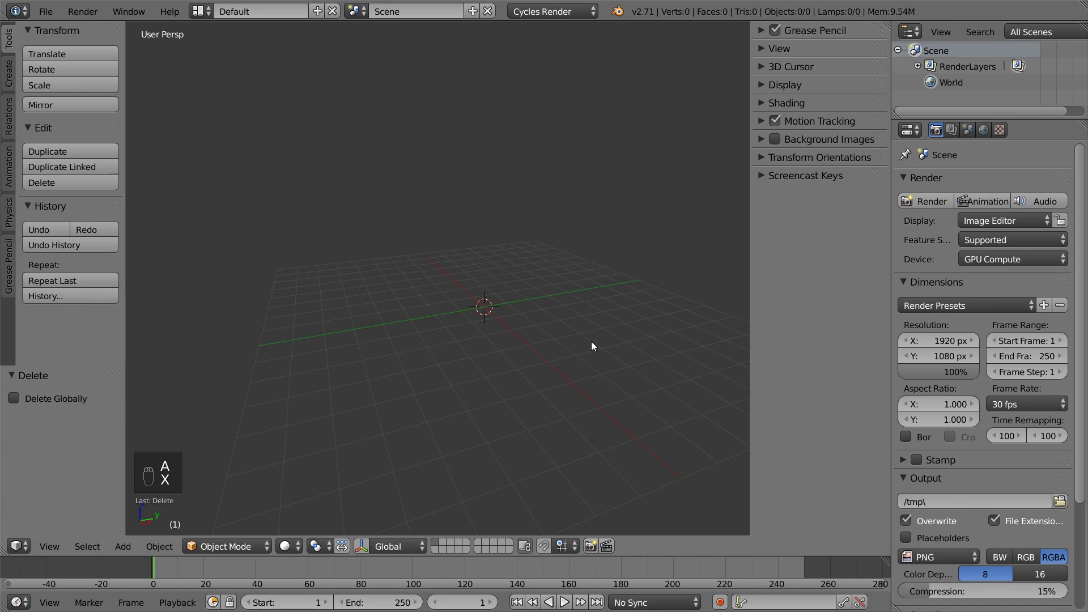
# Add a cylinder mesh at the origin and move it up 1 unit along Z
pyautogui.hotkey('shift', 'a')
pyautogui.moveTo(590, 341)
pyautogui.click(655, 424)
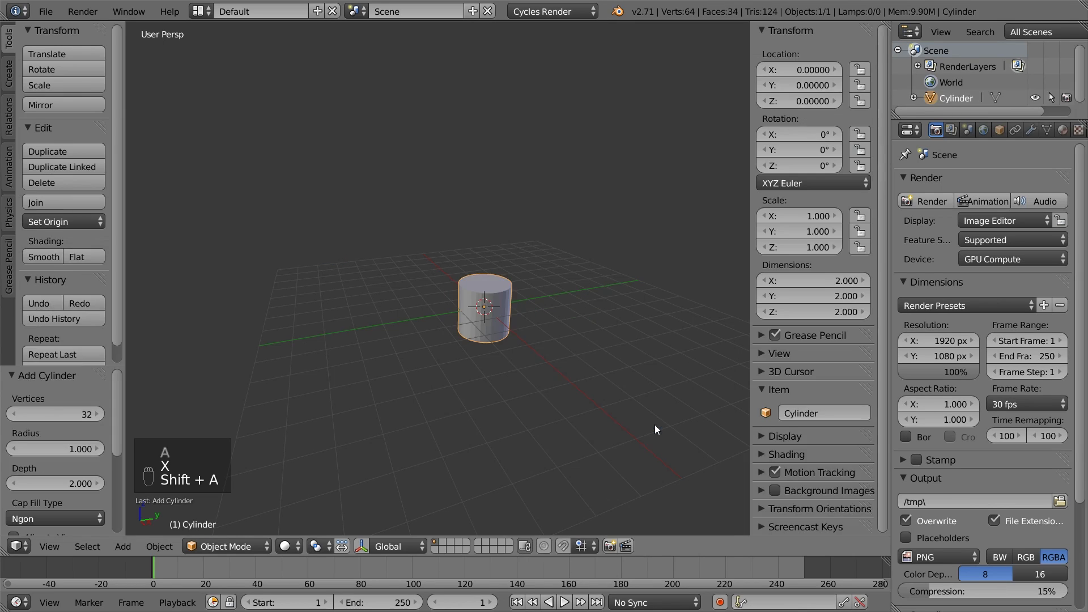
pyautogui.press('g')
pyautogui.press('z')
pyautogui.press('1')
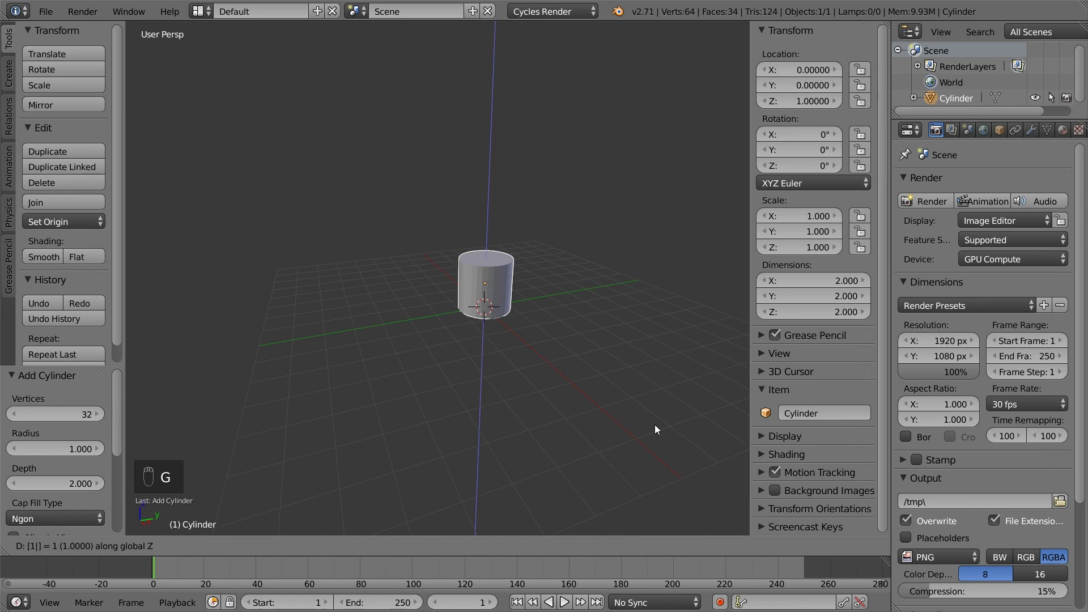
pyautogui.press('Return')
# Rename the cylinder as Liquid
pyautogui.click(793, 416)
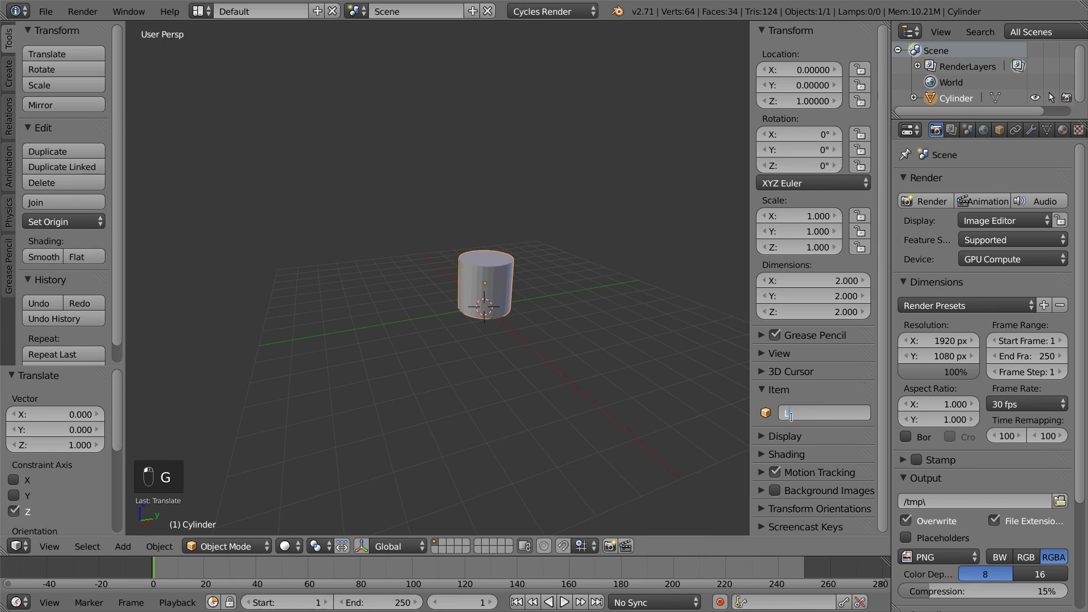
pyautogui.write('Liquid')
pyautogui.press('Return')
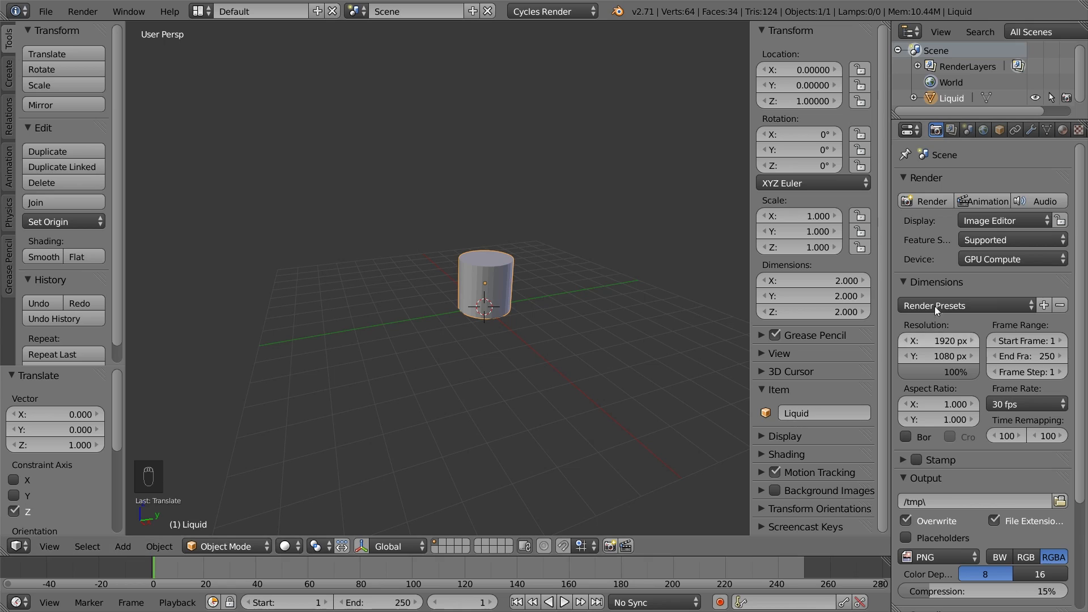
# Give the Liquid cylinder a new material and set its viewport color to blue
pyautogui.click(1063, 130)
pyautogui.click(970, 234)
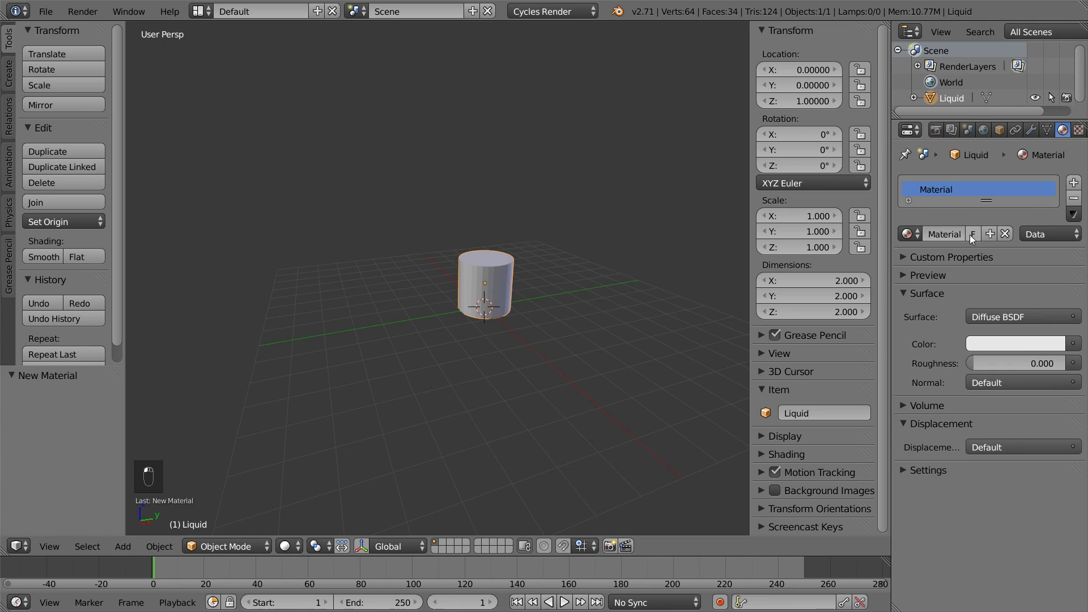
pyautogui.click(905, 471)
pyautogui.click(932, 505)
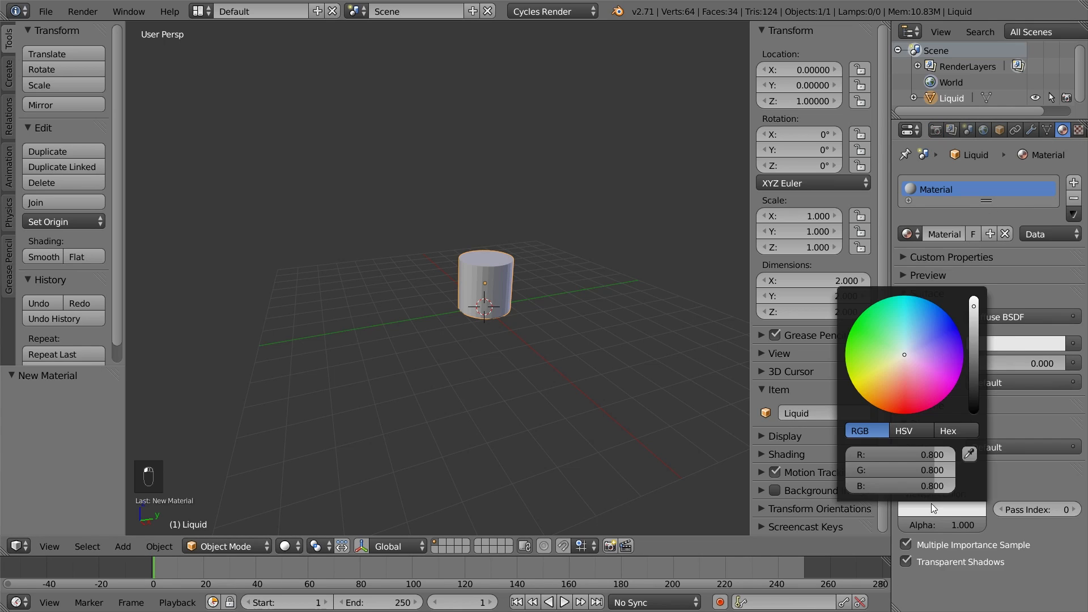
pyautogui.click(924, 336)
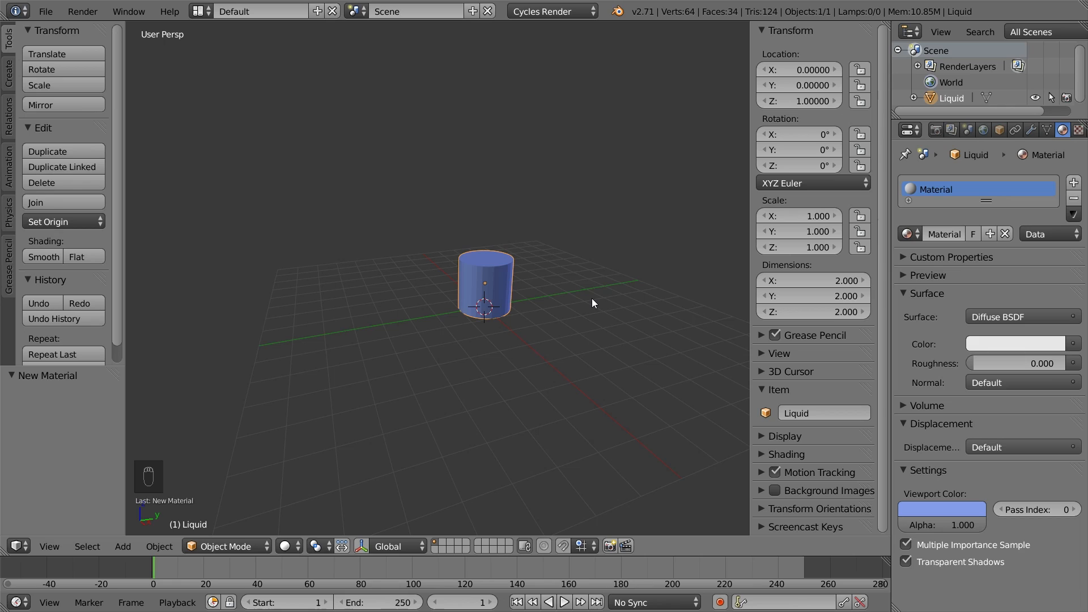
# Add a cube mesh at the origin and name it SurfaceBool
pyautogui.hotkey('shift', 'a')
pyautogui.moveTo(592, 298)
pyautogui.click(646, 314)
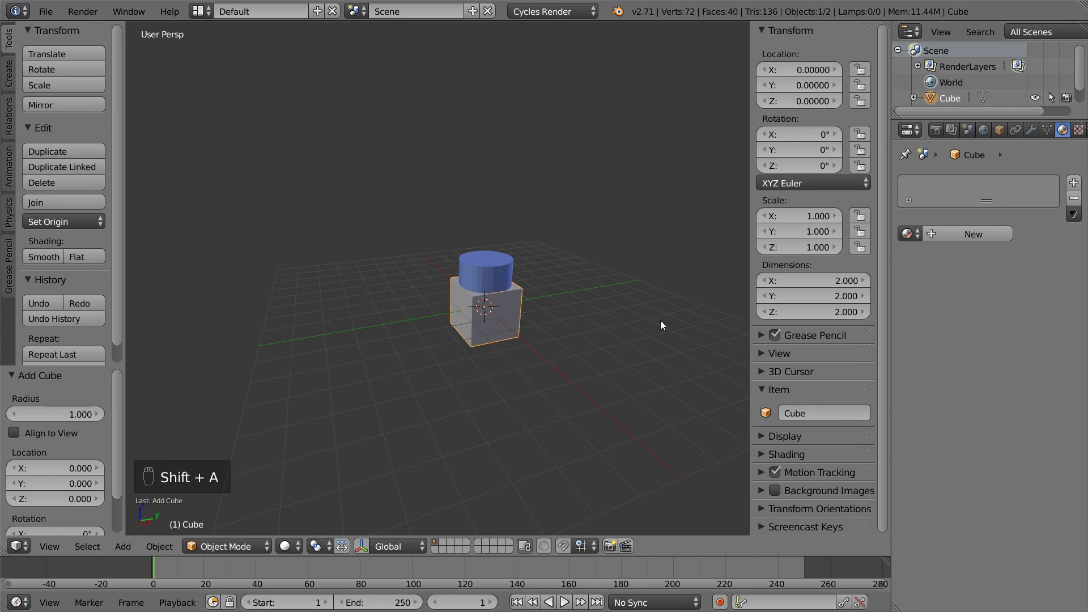
pyautogui.click(812, 412)
pyautogui.write('Surface')
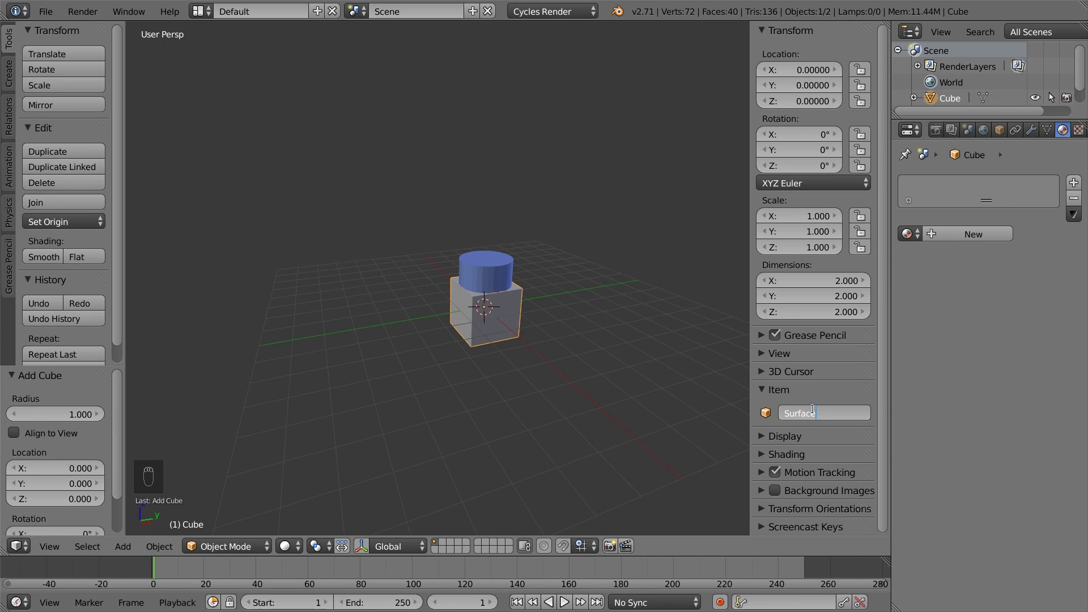
pyautogui.write('Bool')
pyautogui.press('Return')
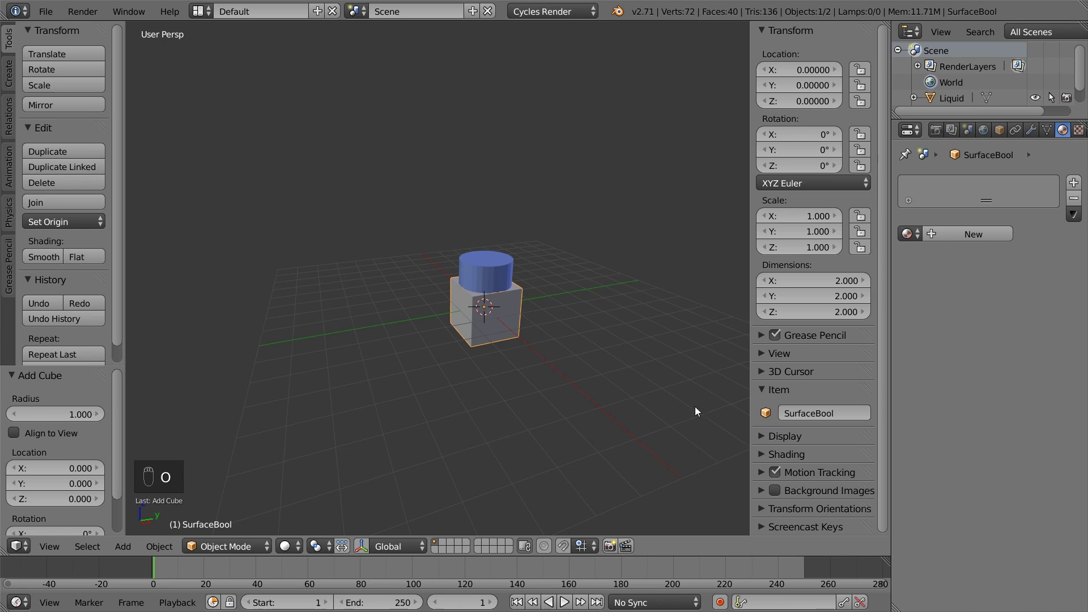
# Scale the SurfaceBool cube by 1.5 along Z and by 3 along X and Y
pyautogui.write('1.5')
pyautogui.press('Return')
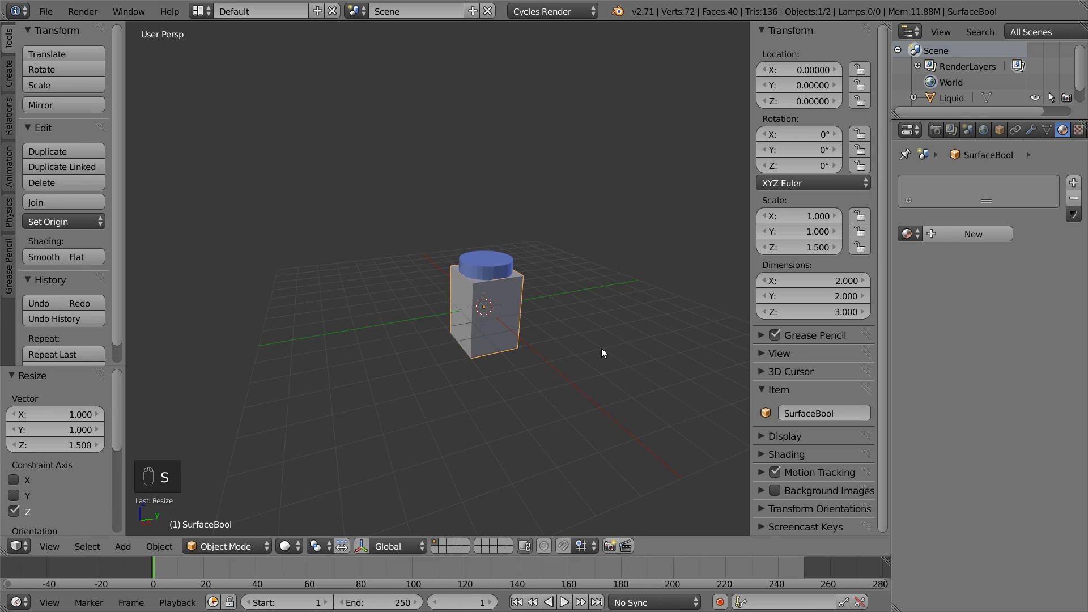
pyautogui.press('s')
pyautogui.hotkey('shift', 'z')
pyautogui.write('3')
pyautogui.press('Return')
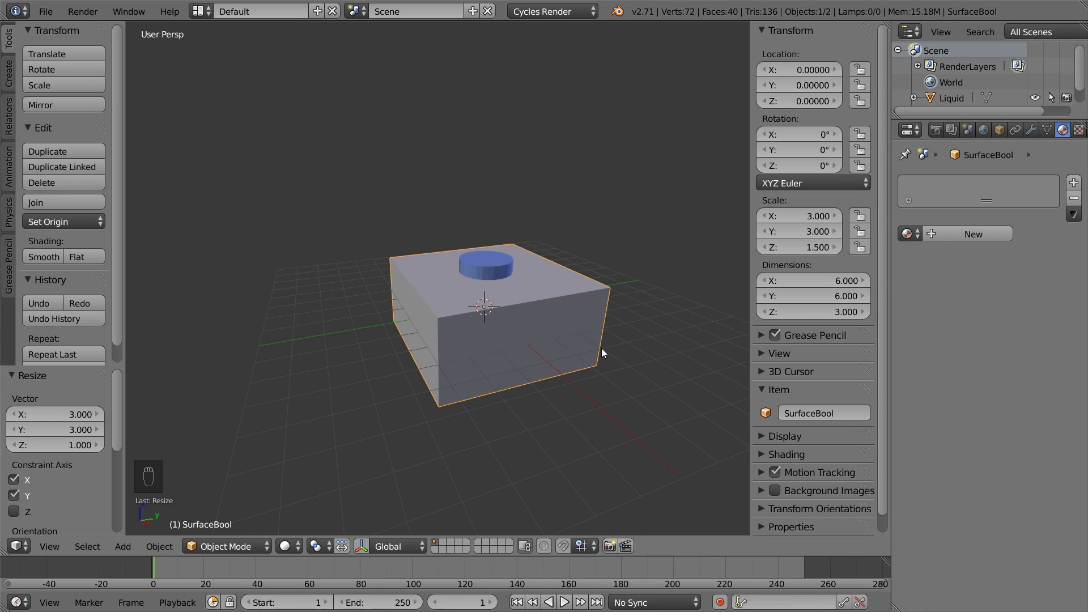
# Move the SurfaceBool cube 3.5 units up along the Z axis and check its placement over the Liquid cylinder in wireframe
pyautogui.write('gz')
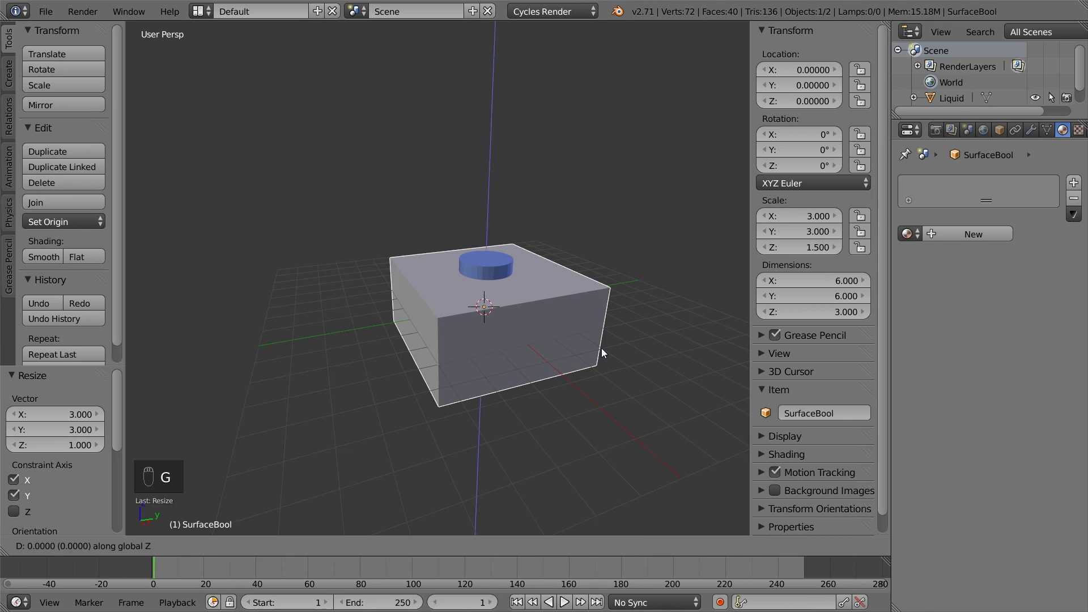
pyautogui.write('3.5')
pyautogui.press('Return')
pyautogui.press('z')
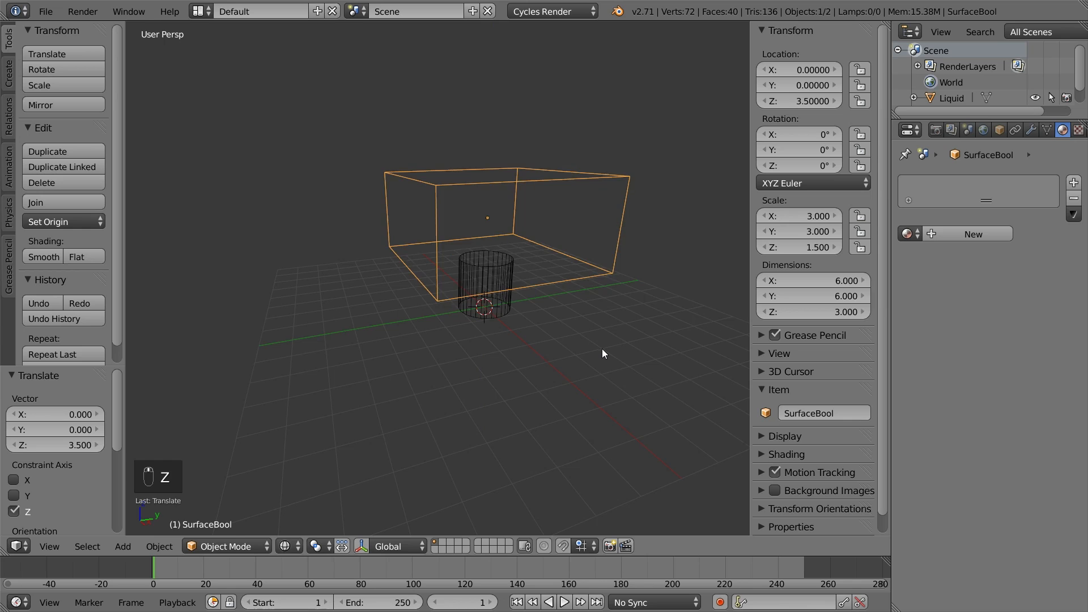
pyautogui.moveTo(602, 353)
pyautogui.mouseDown(button='middle')
pyautogui.moveTo(657, 377)
pyautogui.moveTo(638, 337)
pyautogui.moveTo(583, 343)
pyautogui.moveTo(612, 360)
pyautogui.mouseUp(button='middle')
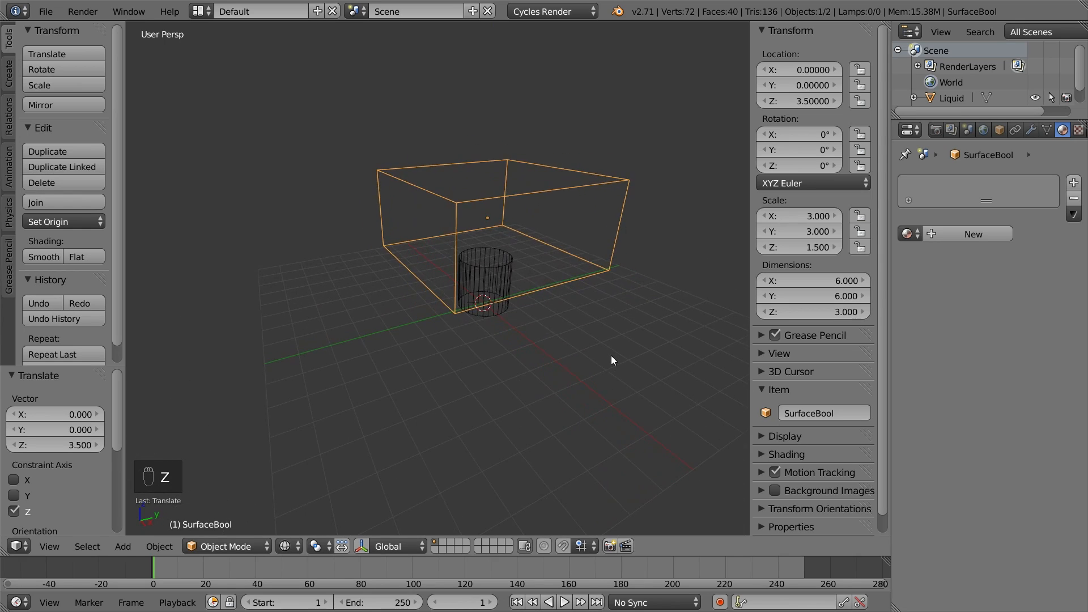
pyautogui.press('z')
# Give the Liquid cylinder a Boolean modifier with the Difference operation and SurfaceBool as its object
pyautogui.press('KP_1')
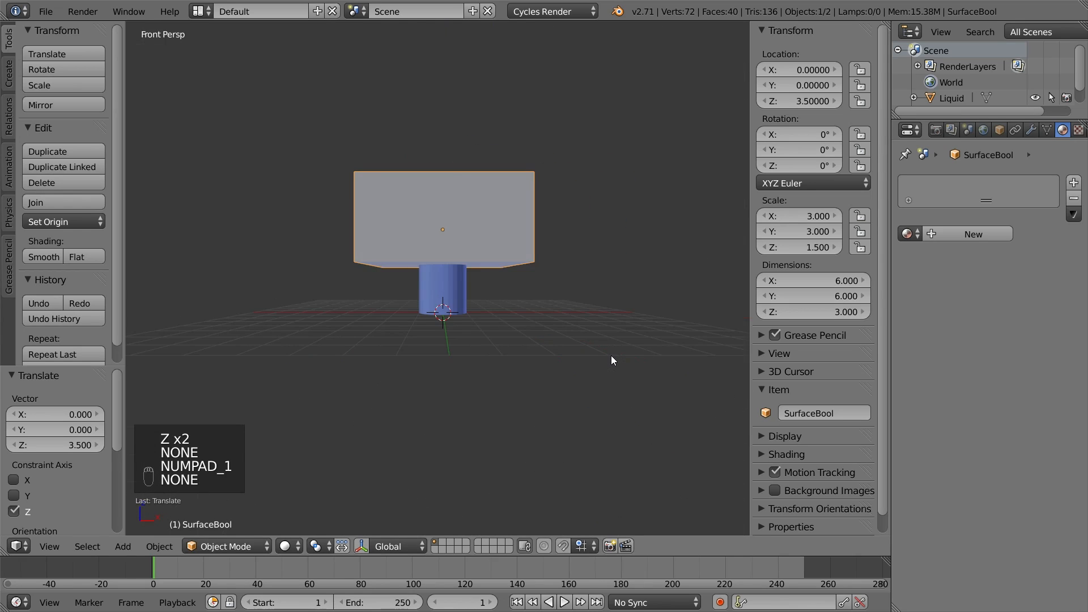
pyautogui.press('KP_5')
pyautogui.scroll(2, 575, 334)
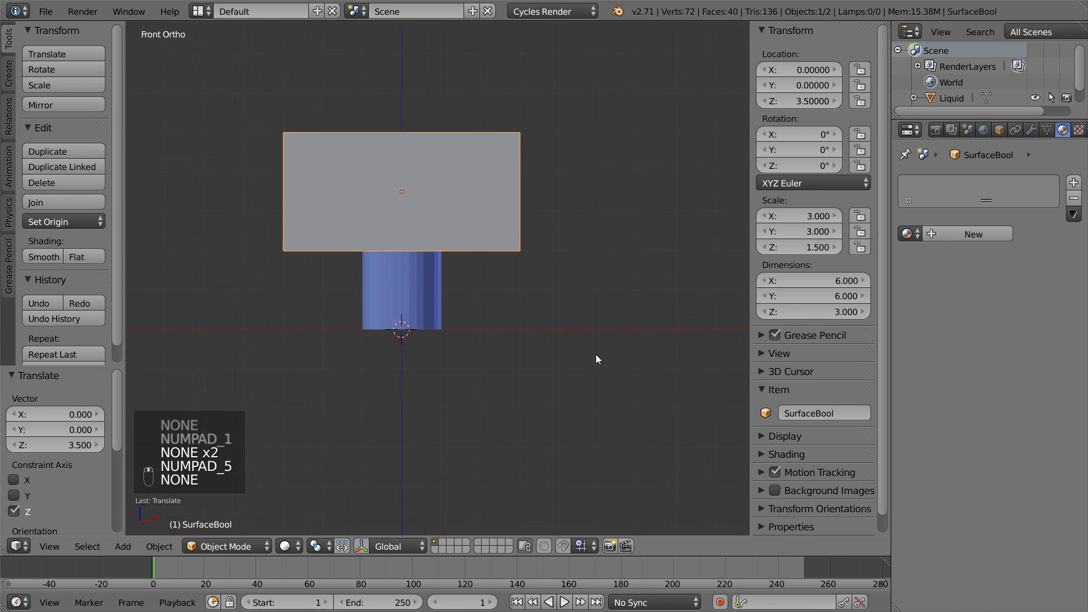
pyautogui.keyDown('shift'); pyautogui.moveTo(597, 359); pyautogui.dragTo(618, 382, button='middle'); pyautogui.keyUp('shift')
pyautogui.rightClick(466, 358)
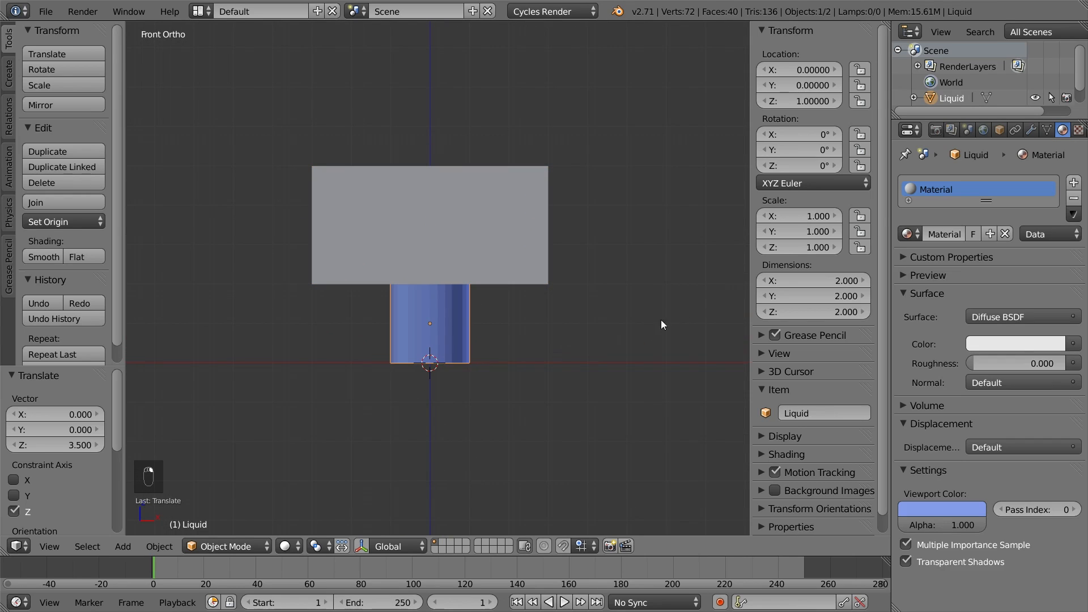
pyautogui.click(1030, 130)
pyautogui.click(968, 182)
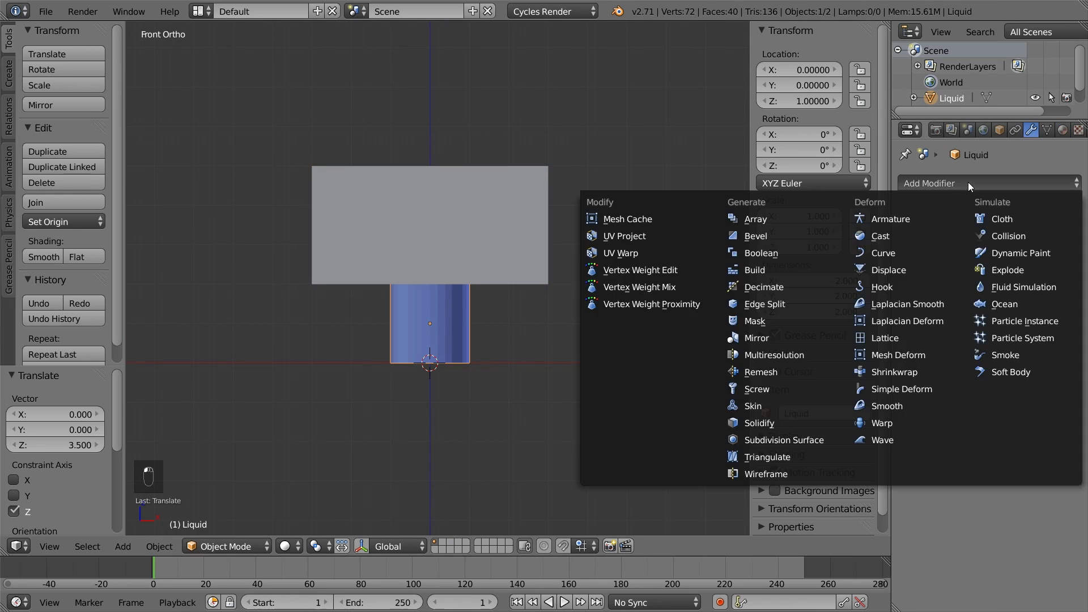
pyautogui.click(802, 249)
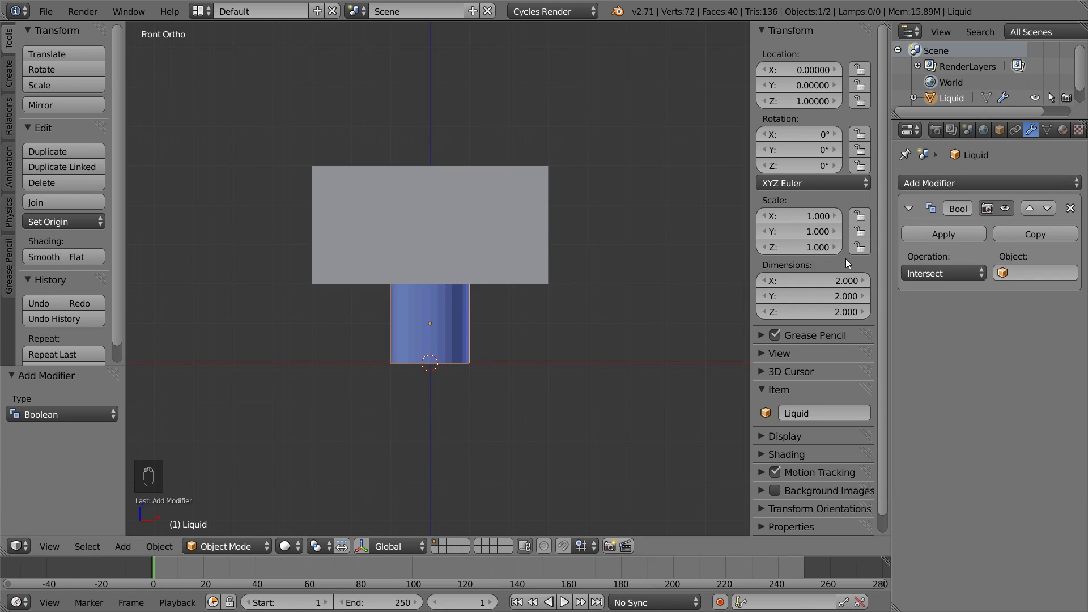
pyautogui.click(921, 272)
pyautogui.click(945, 221)
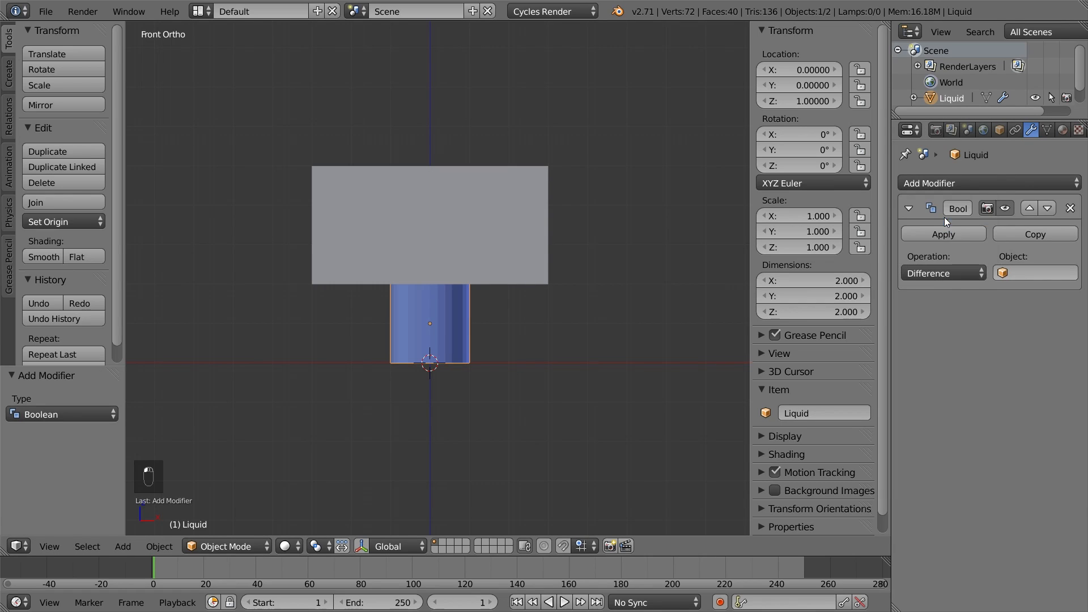
pyautogui.click(1011, 273)
pyautogui.click(965, 296)
# Test the boolean cut by temporarily rotating and moving the SurfaceBool cube against the Liquid cylinder, cancelling both transforms
pyautogui.rightClick(535, 262)
pyautogui.press('r')
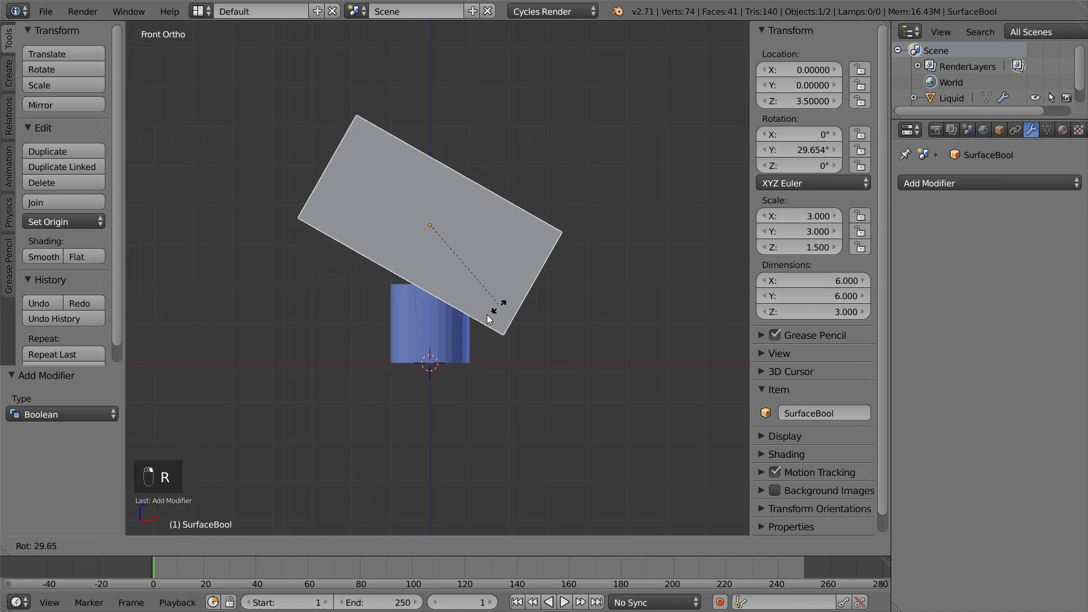
pyautogui.rightClick(533, 253)
pyautogui.press('g')
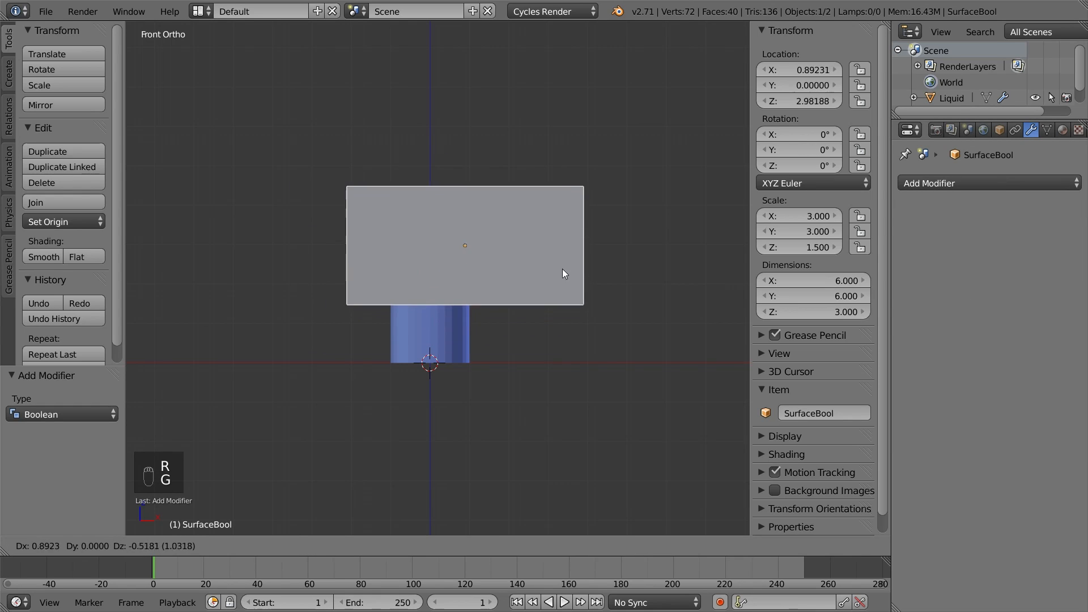
pyautogui.rightClick(540, 287)
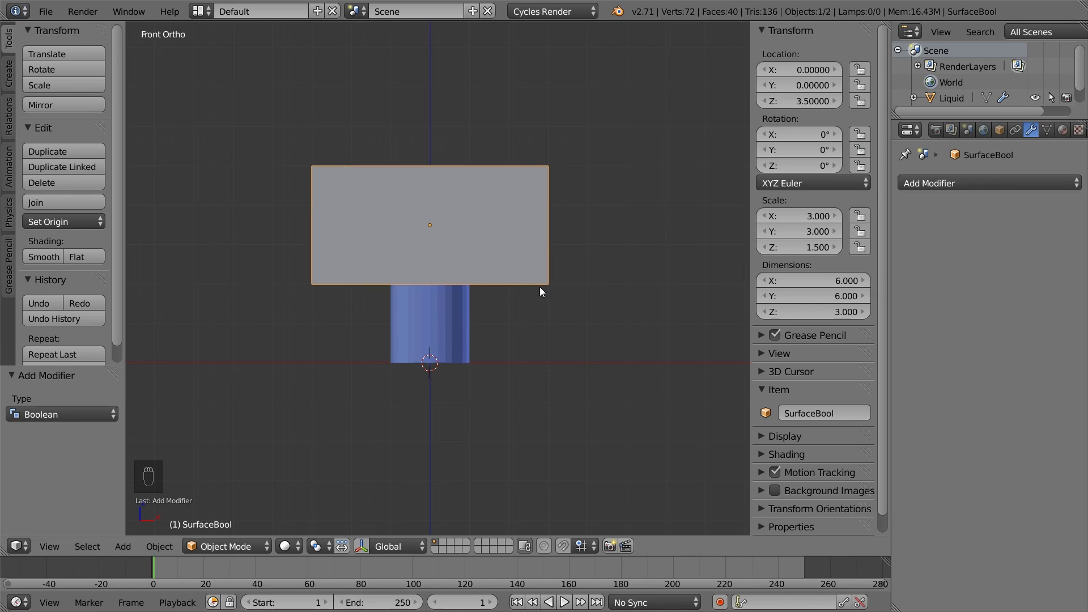
# Set the SurfaceBool cube's maximum draw type to Wire
pyautogui.click(999, 130)
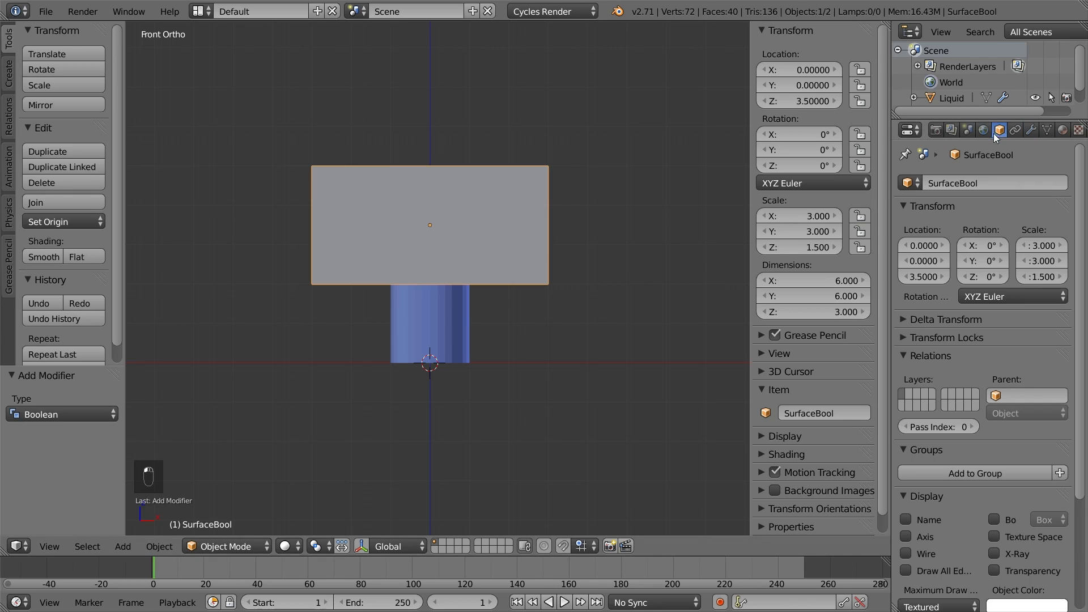
pyautogui.scroll(-3, 941, 556)
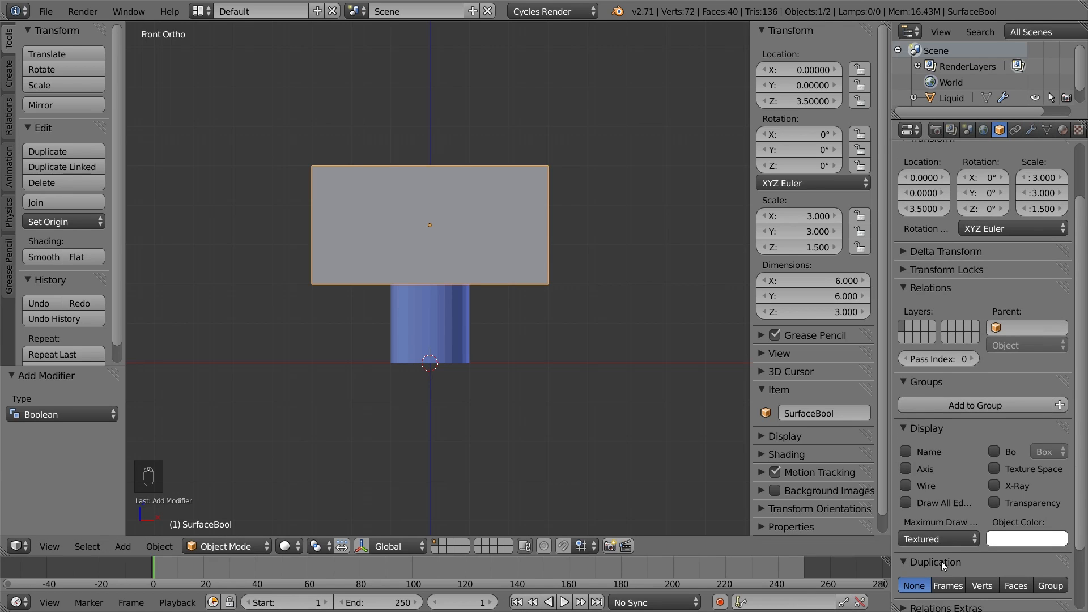
pyautogui.click(941, 539)
pyautogui.click(897, 502)
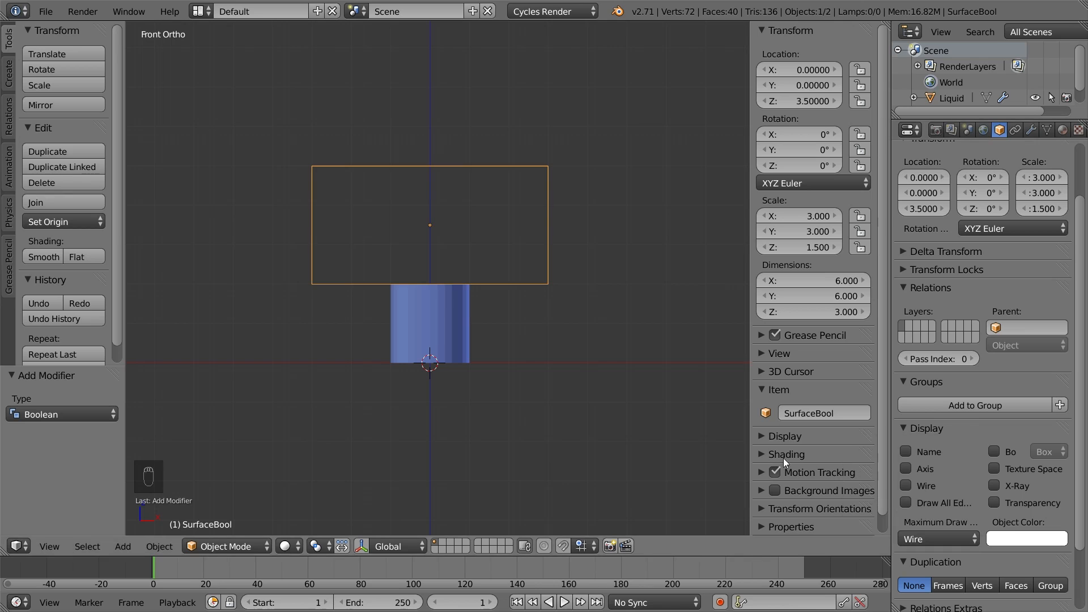
# Try tilting and lowering the wireframe SurfaceBool cube through the liquid to preview the cut, cancelling each transform
pyautogui.press('r')
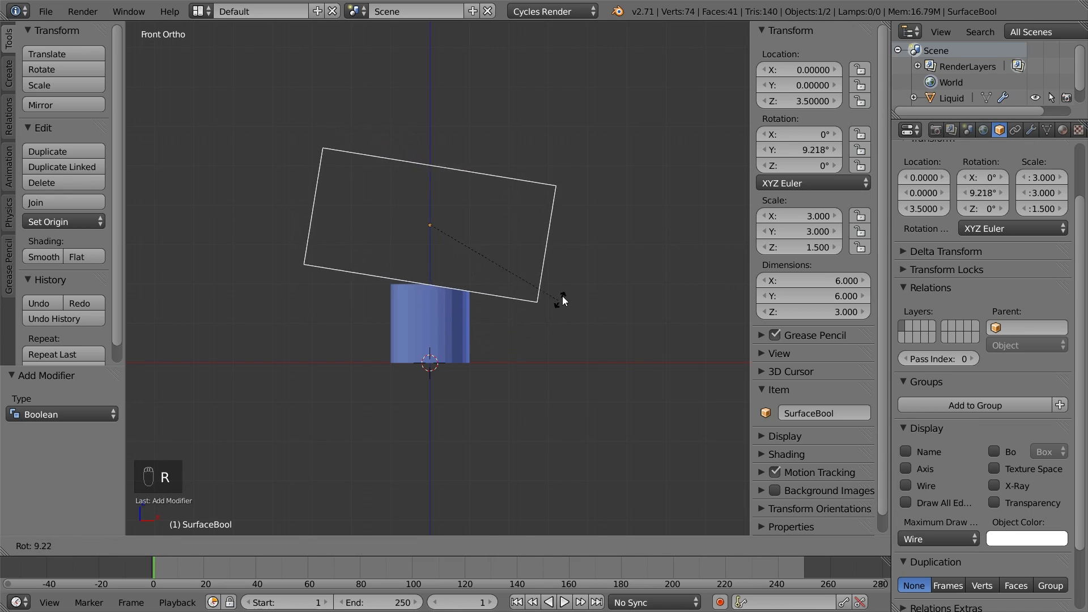
pyautogui.press('g')
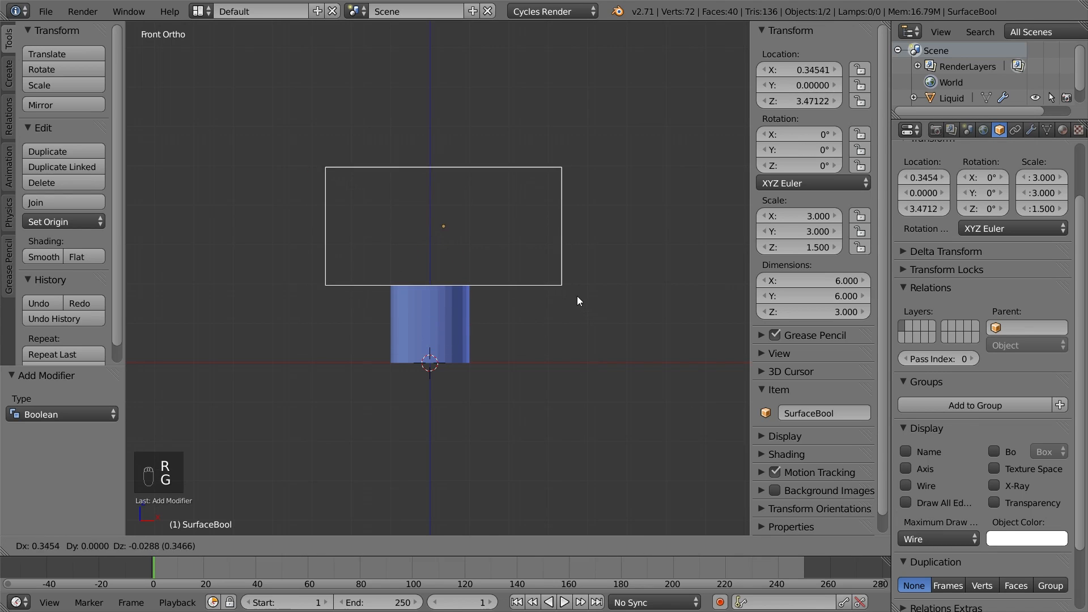
pyautogui.rightClick(578, 300)
pyautogui.press('r')
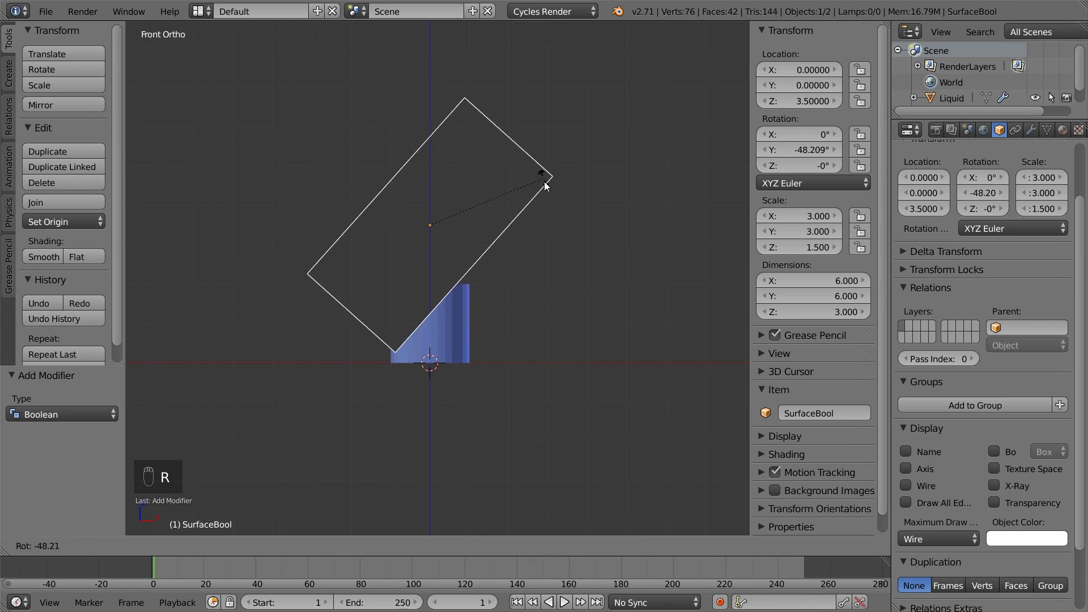
pyautogui.rightClick(539, 279)
pyautogui.press('g')
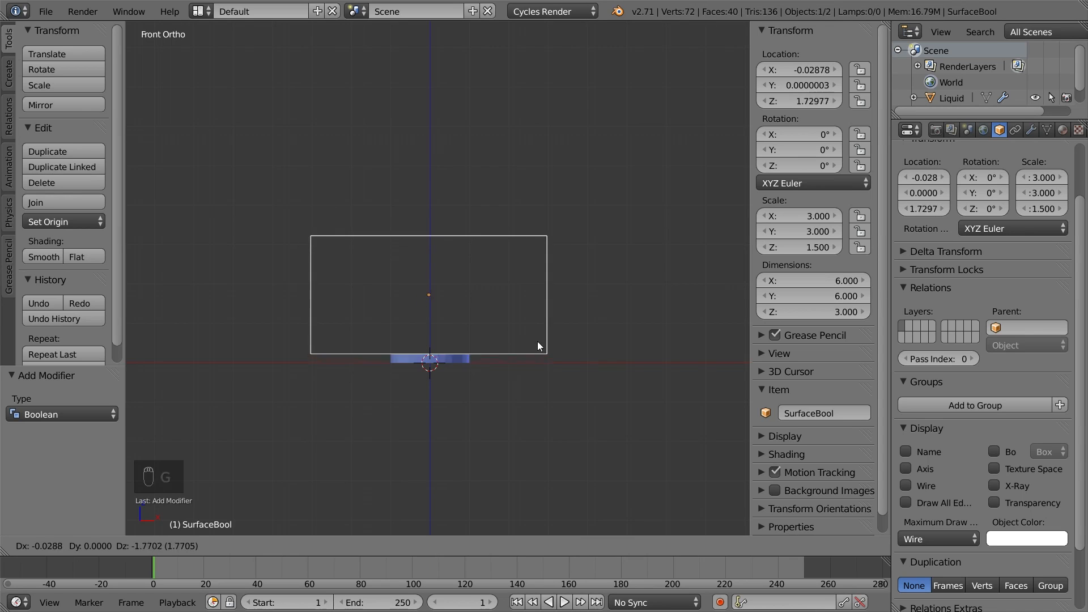
pyautogui.rightClick(541, 277)
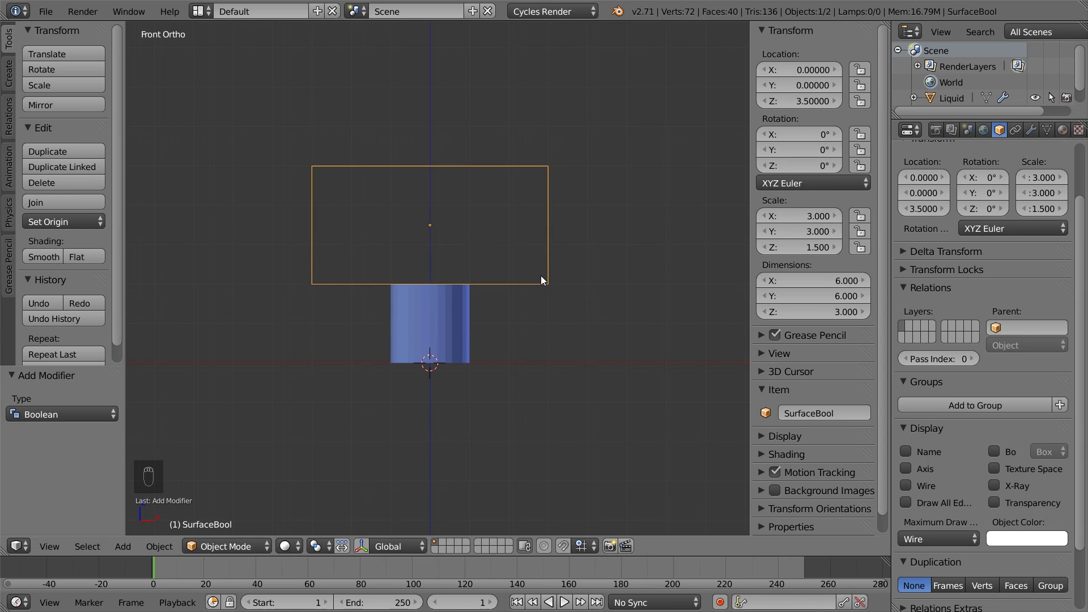
# Add a cylinder mesh at the origin and name it Glass
pyautogui.hotkey('shift', 'a')
pyautogui.moveTo(526, 335)
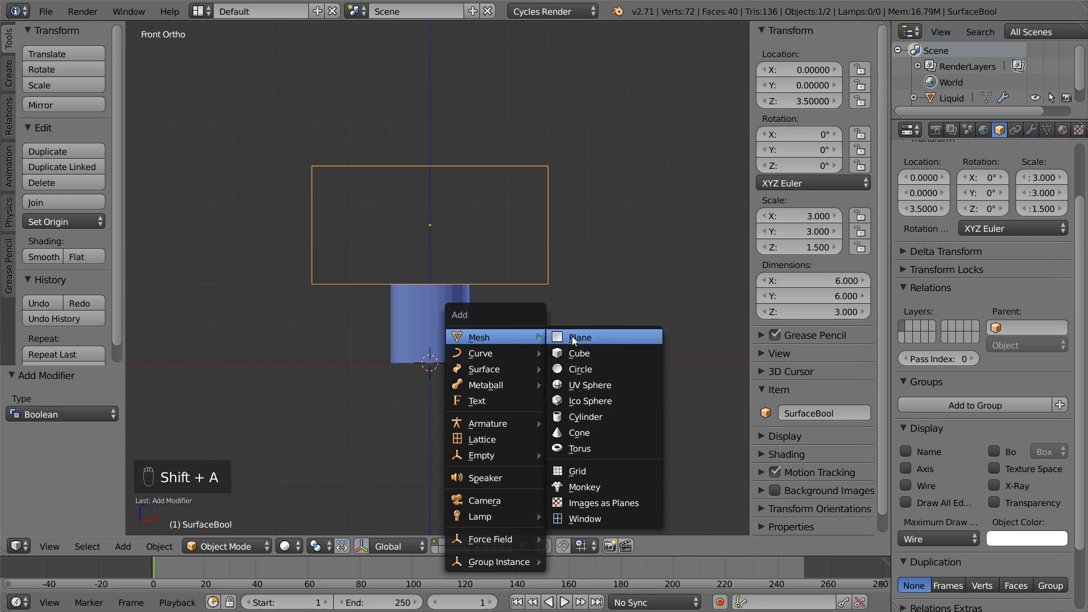
pyautogui.click(589, 413)
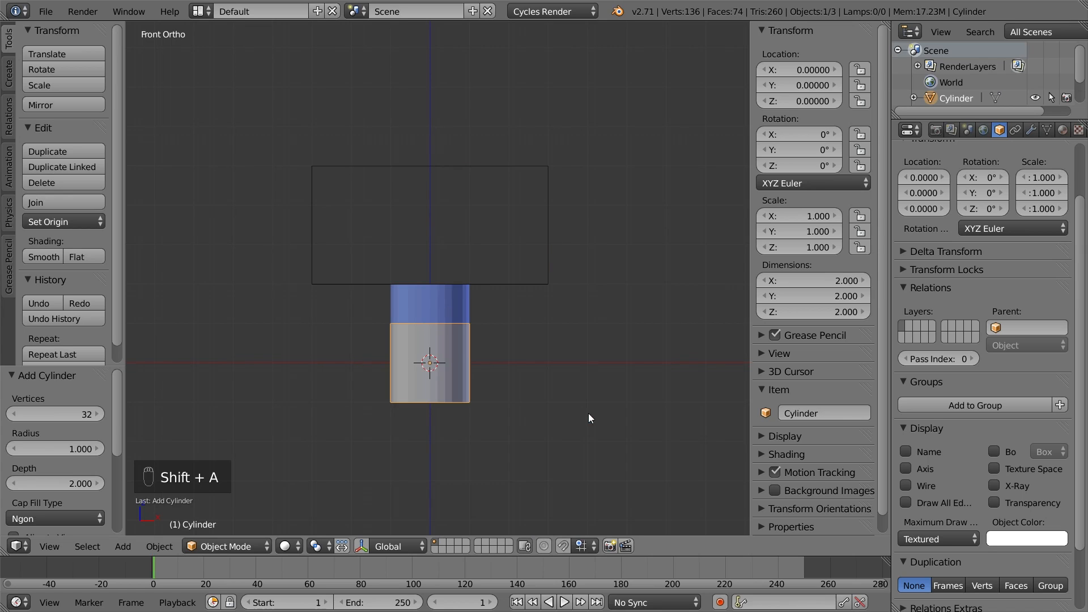
pyautogui.click(798, 414)
pyautogui.write('Glass')
pyautogui.press('Return')
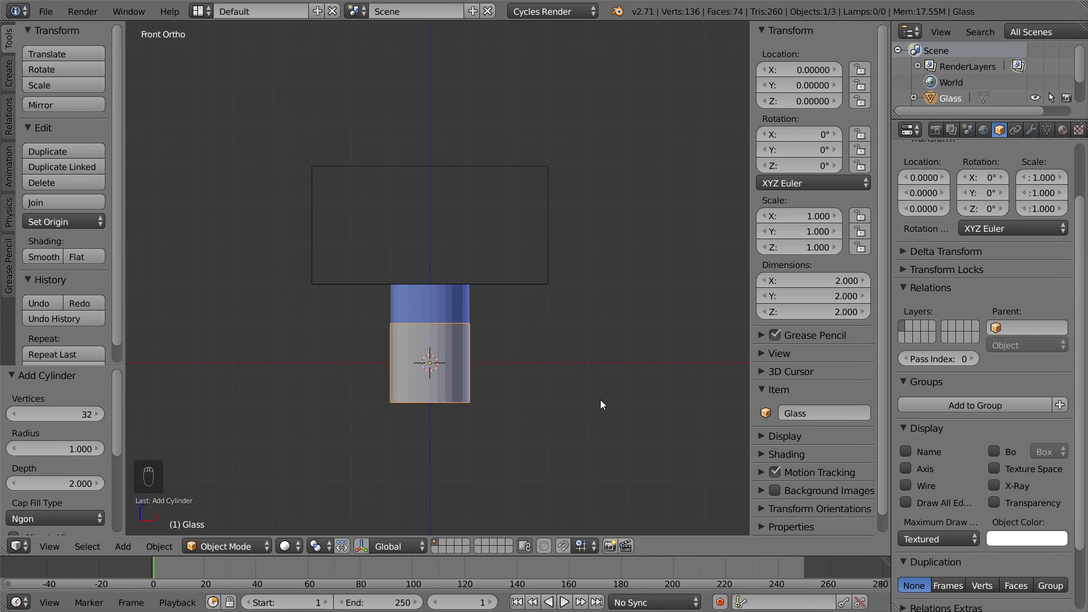
# Move the Glass cylinder 1 unit up along Z and scale it up uniformly by about 1.023
pyautogui.press('g')
pyautogui.press('z')
pyautogui.press('1')
pyautogui.press('Return')
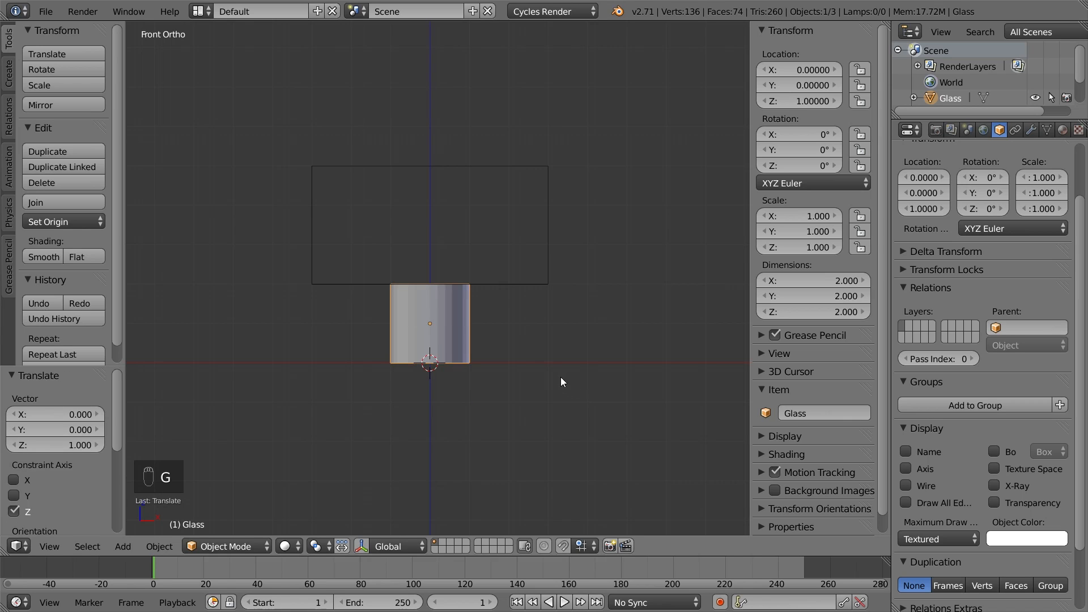
pyautogui.press('s')
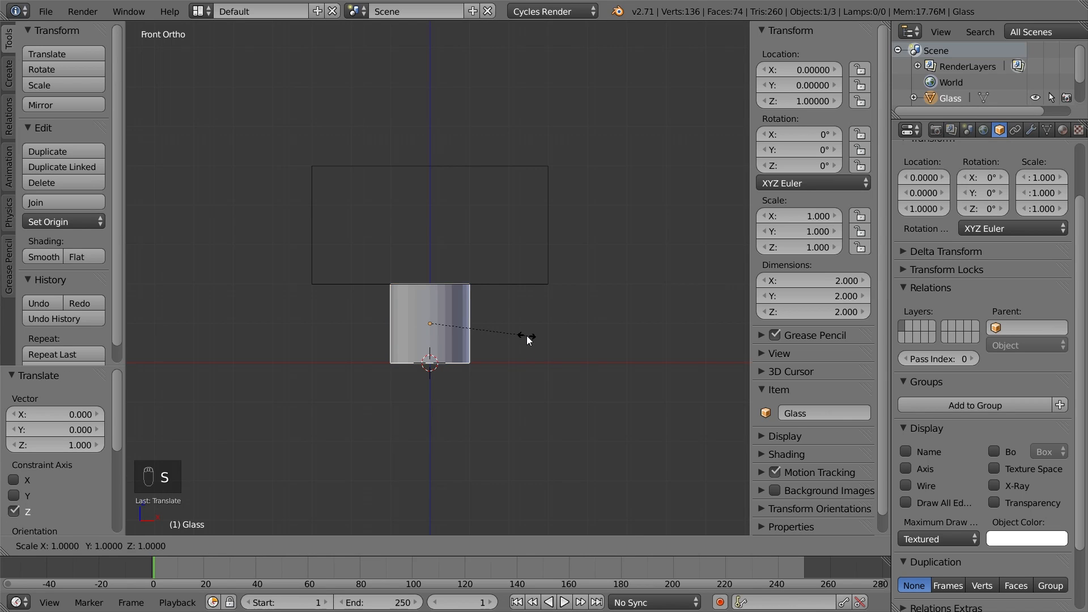
pyautogui.click(529, 336)
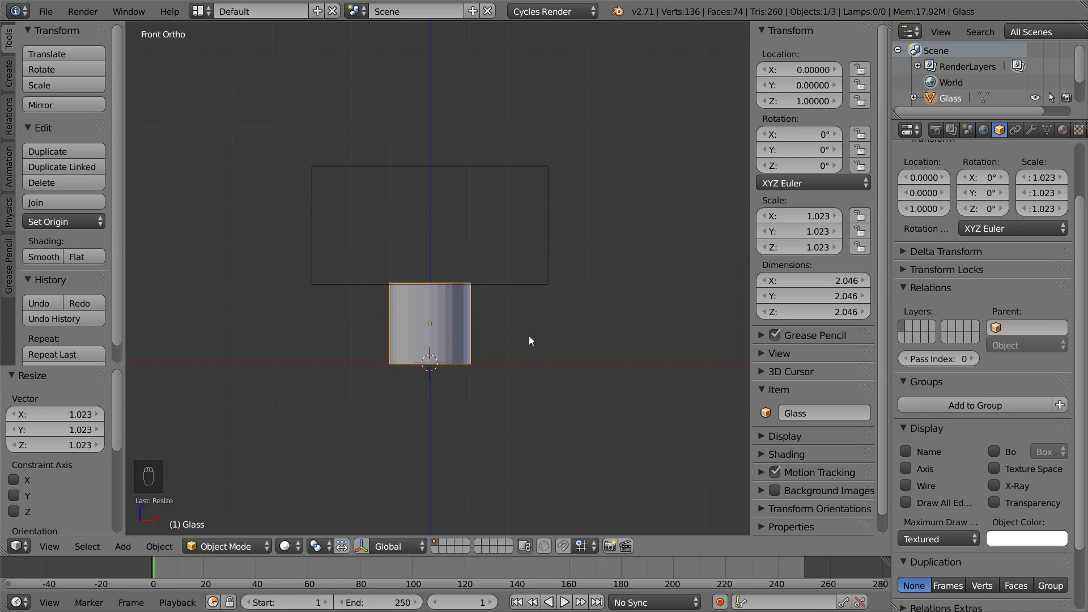
# Delete the top face of the Glass cylinder so that its upper end is open
pyautogui.moveTo(530, 337)
pyautogui.mouseDown(button='middle')
pyautogui.moveTo(509, 328)
pyautogui.moveTo(520, 348)
pyautogui.mouseUp(button='middle')
pyautogui.press('Tab')
pyautogui.hotkey('ctrl', 'Tab')
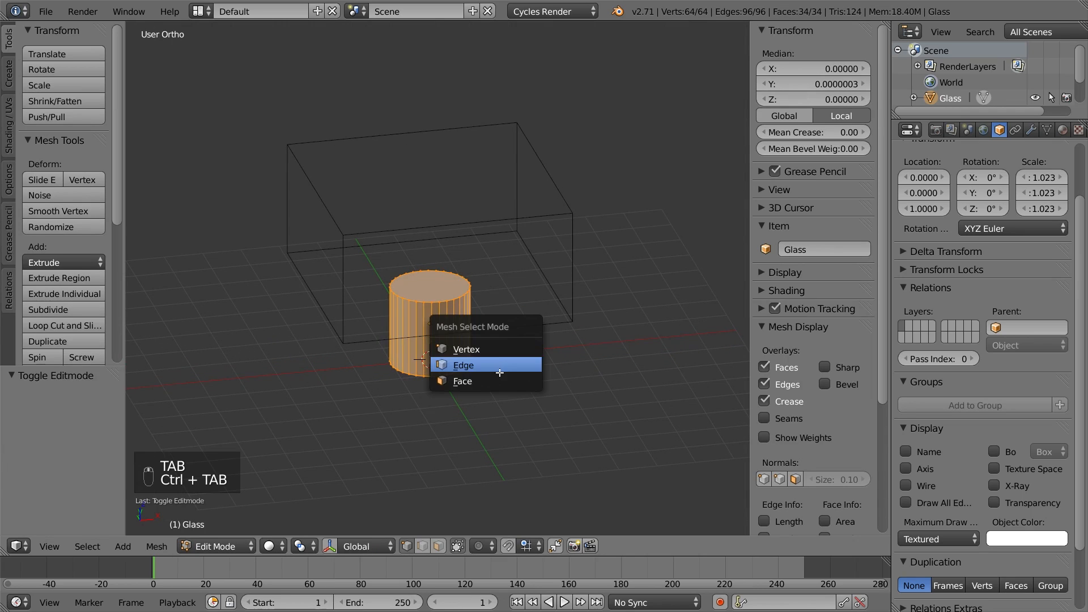
pyautogui.click(480, 381)
pyautogui.rightClick(431, 287)
pyautogui.press('x')
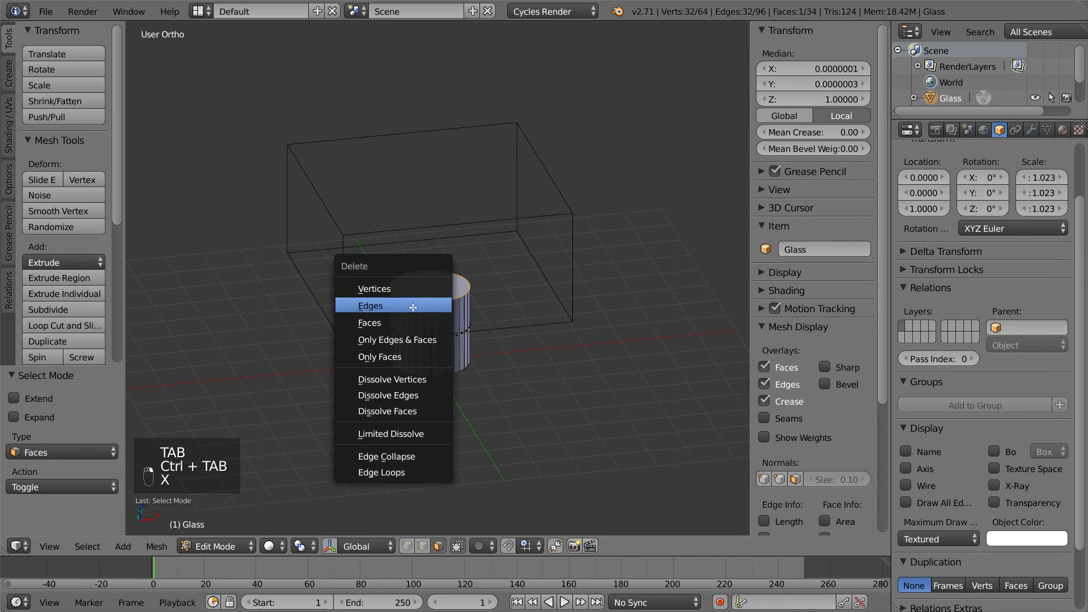
pyautogui.click(407, 322)
pyautogui.press('Tab')
# Try lowering the SurfaceBool cube to preview the liquid level inside the open glass, cancelling the move
pyautogui.scroll(1, 407, 324)
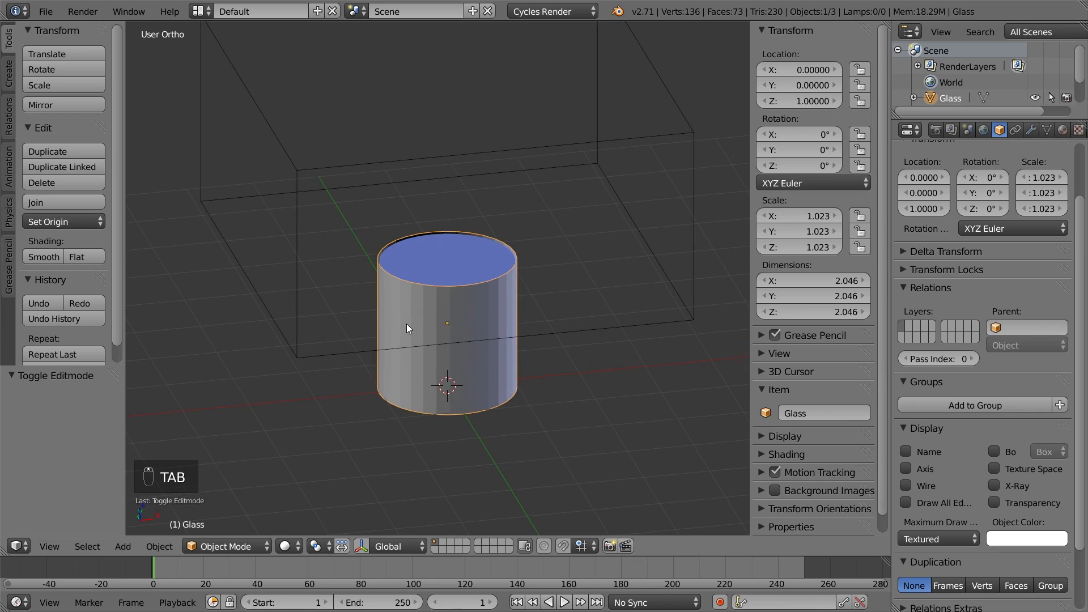
pyautogui.rightClick(530, 337)
pyautogui.press('g')
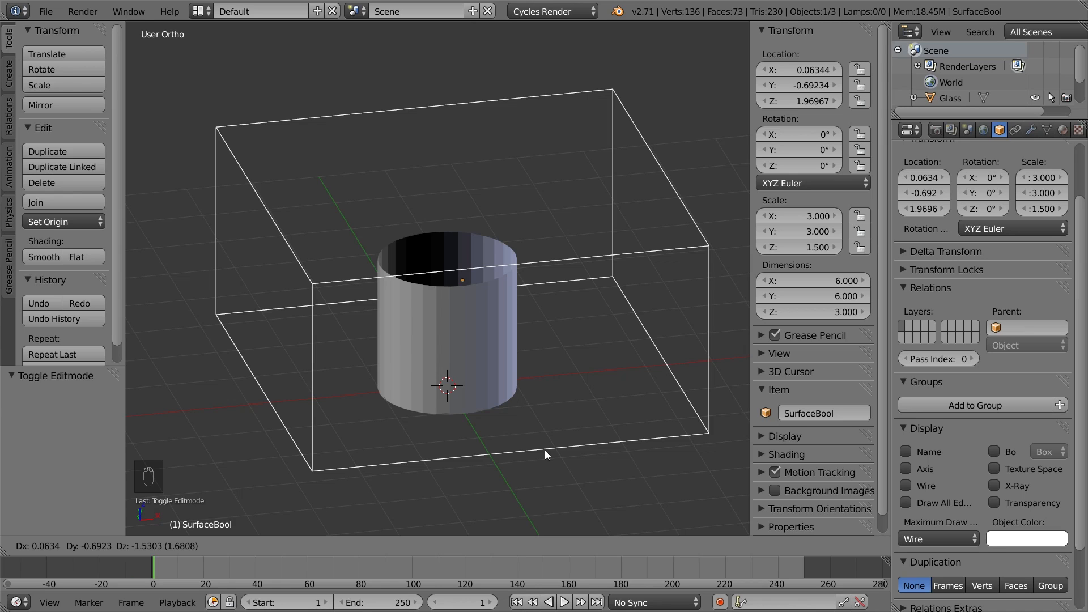
pyautogui.press('Escape')
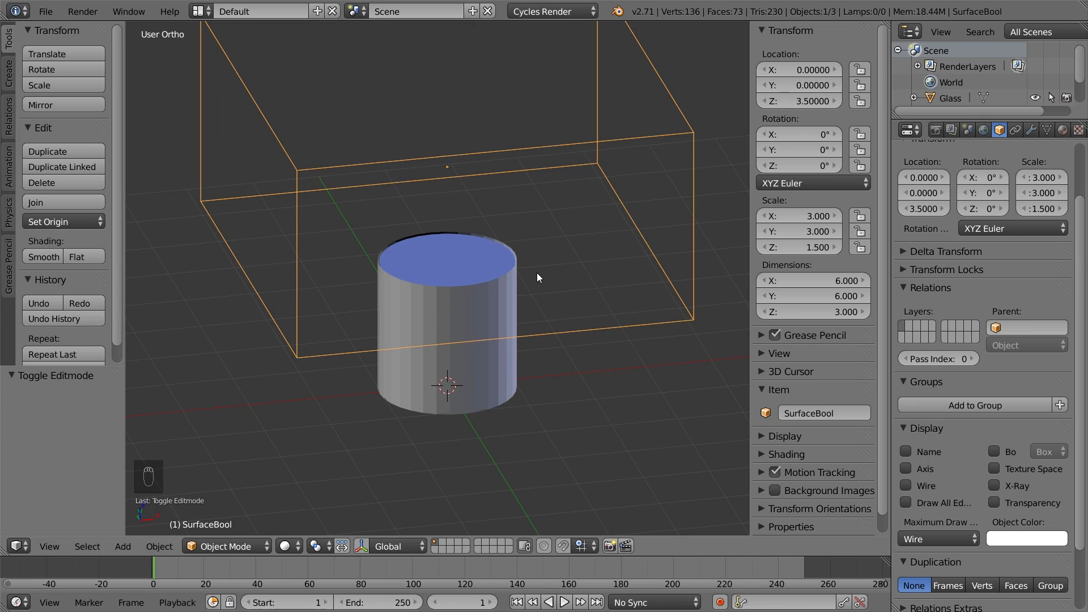
# Enable Backface Culling for the viewport shading, then select the Glass cylinder and examine its rim up close
pyautogui.click(761, 455)
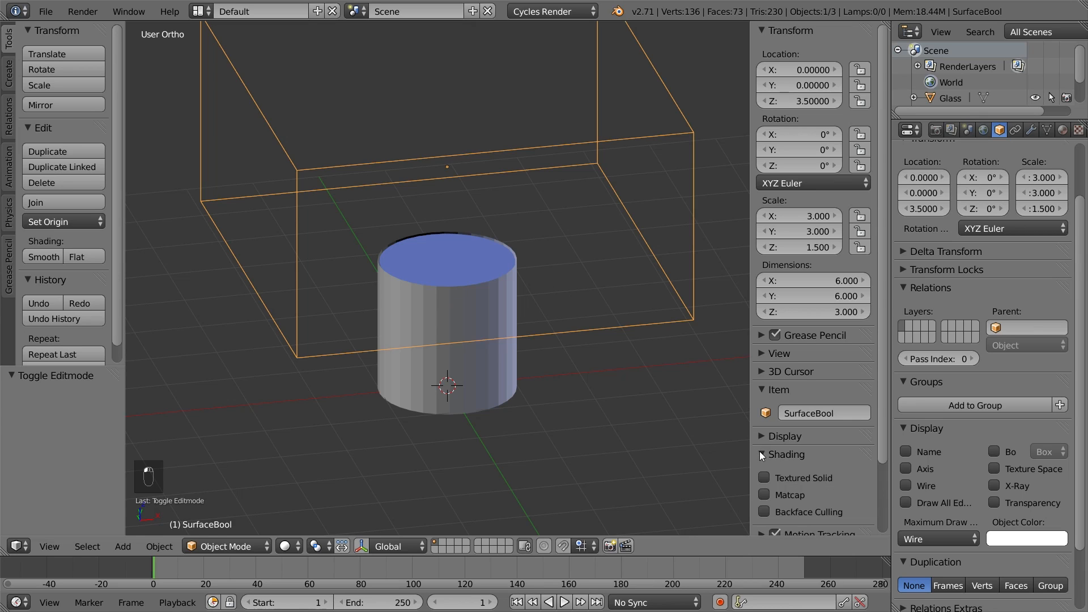
pyautogui.click(764, 512)
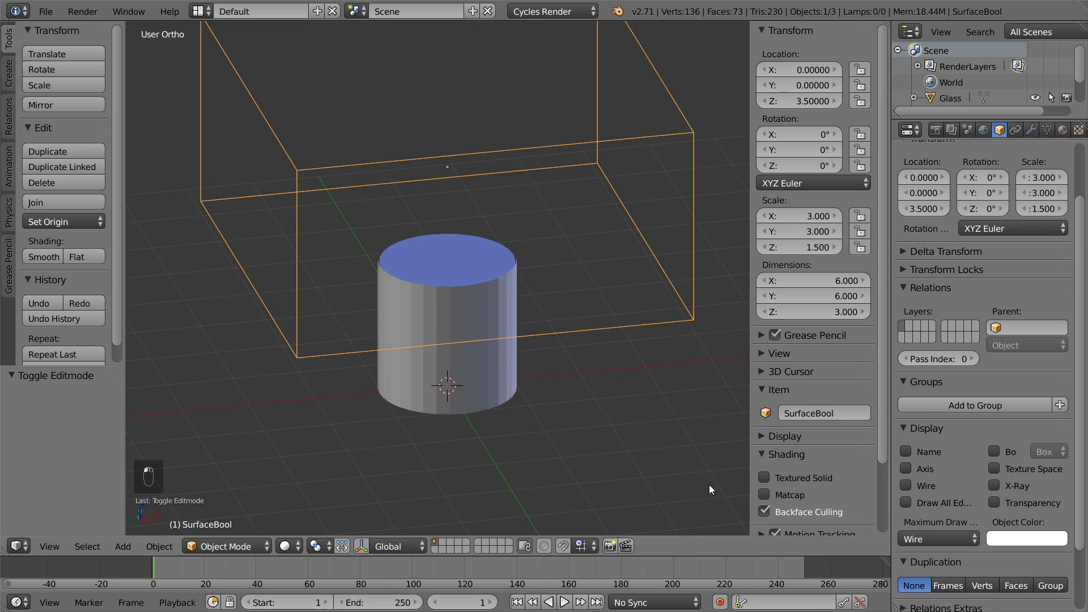
pyautogui.rightClick(505, 372)
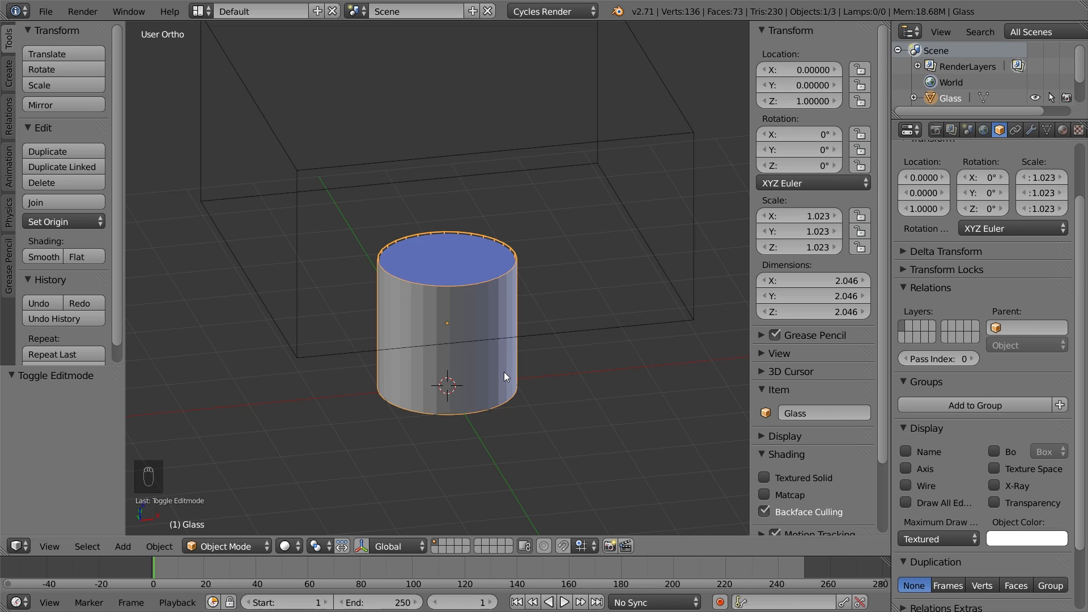
pyautogui.scroll(4, 445, 229)
pyautogui.scroll(2, 444, 229)
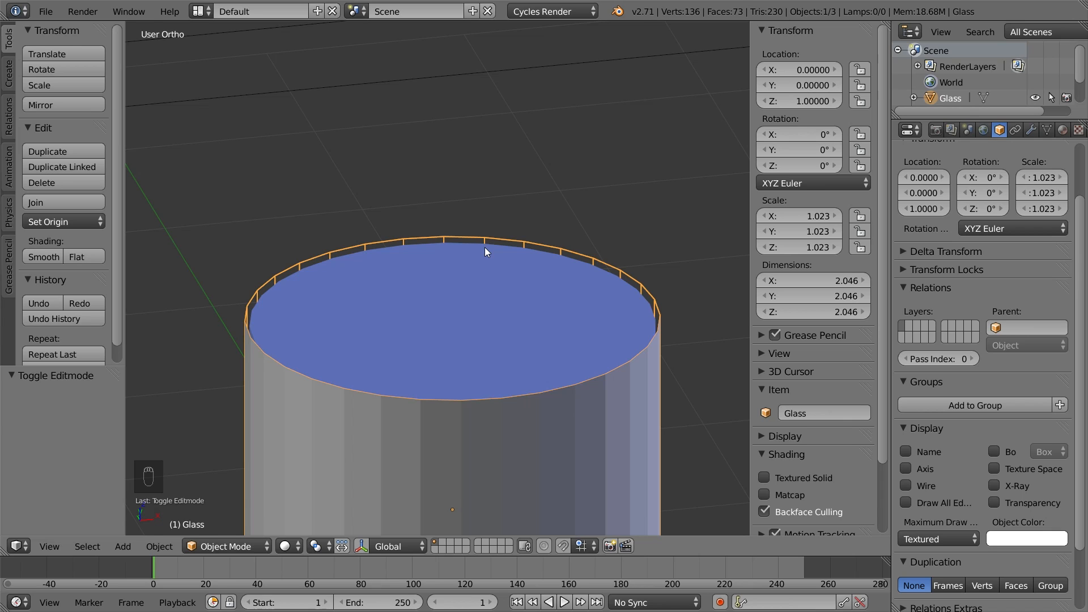
# Flip the normals of the entire Glass mesh so its faces point inward
pyautogui.scroll(-5, 485, 247)
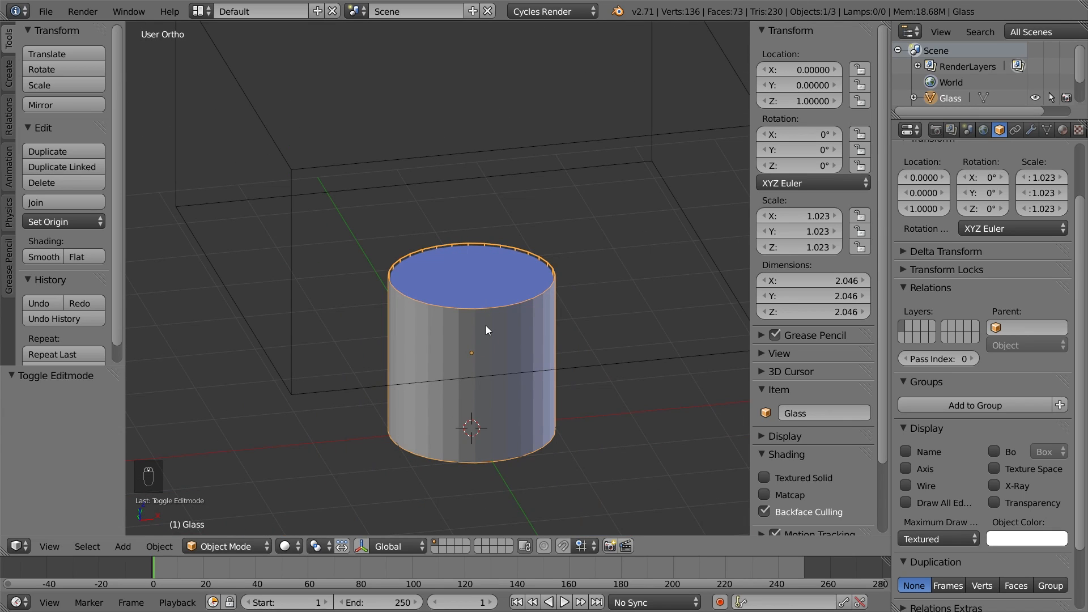
pyautogui.press('Tab')
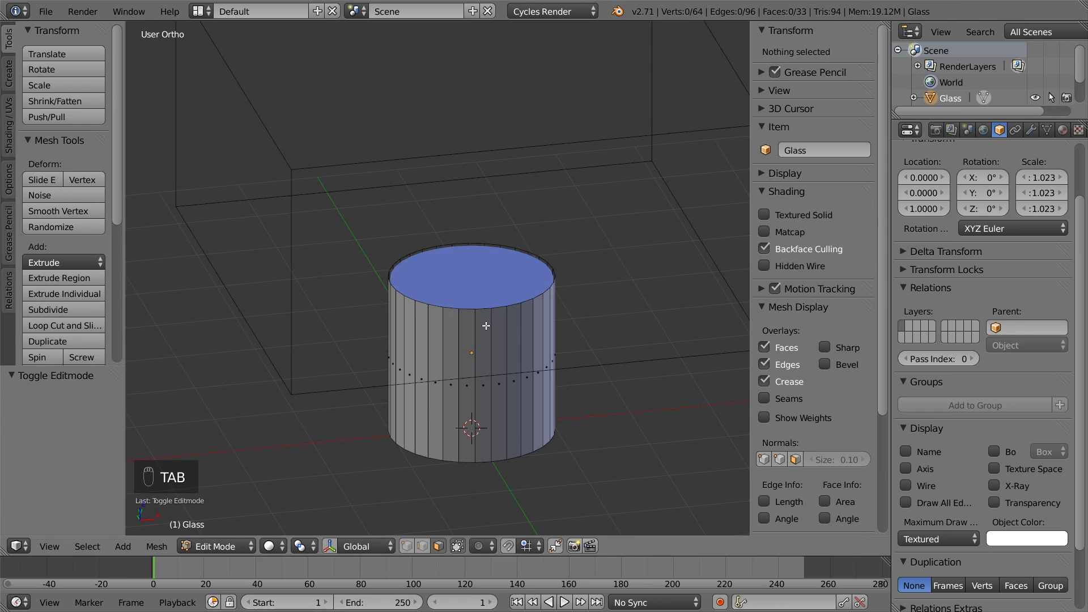
pyautogui.press('a')
pyautogui.press('a')
pyautogui.press('w')
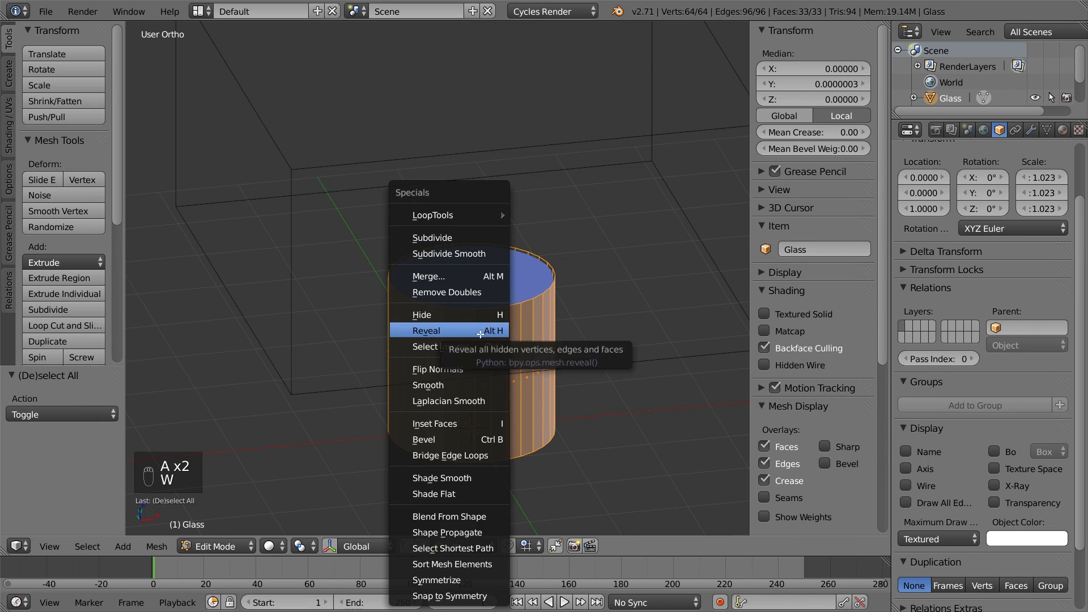
pyautogui.click(465, 371)
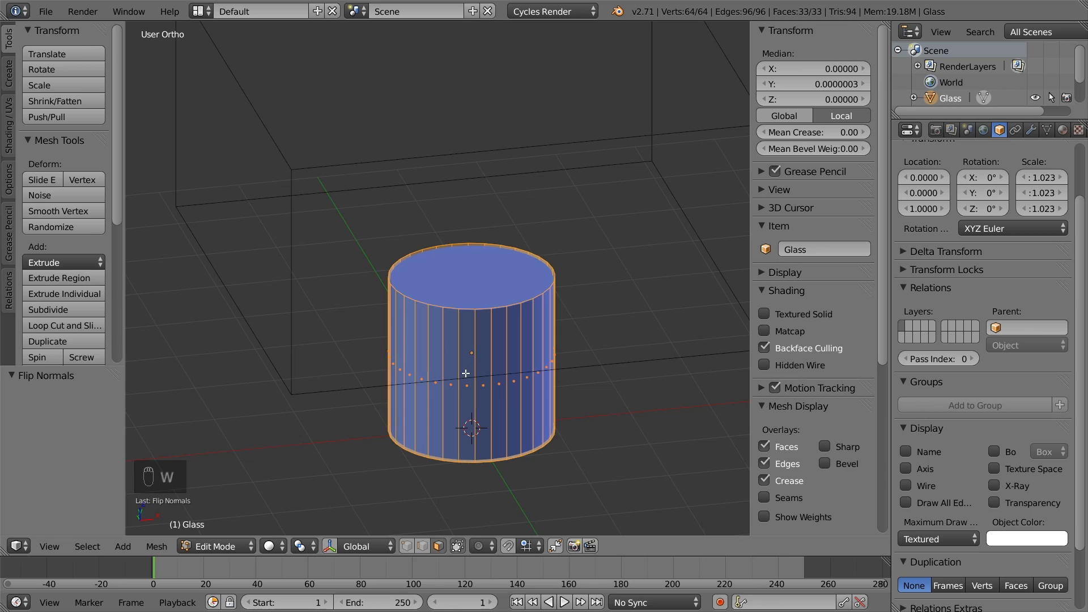
pyautogui.press('Tab')
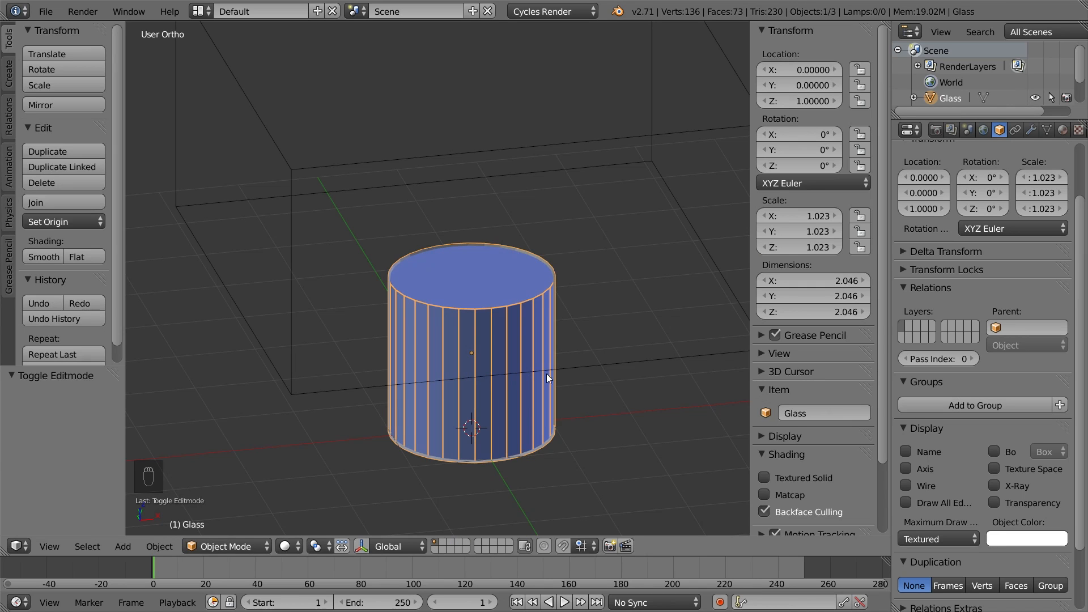
# Try moving the SurfaceBool cube down through the glass to preview the liquid cut, cancelling the move
pyautogui.rightClick(567, 370)
pyautogui.press('g')
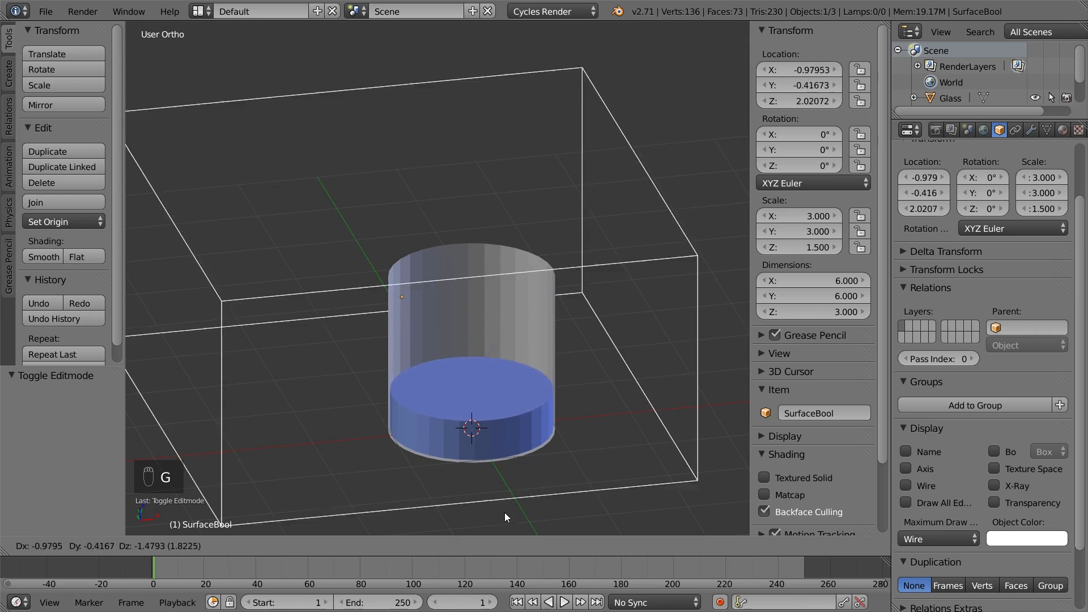
pyautogui.rightClick(598, 373)
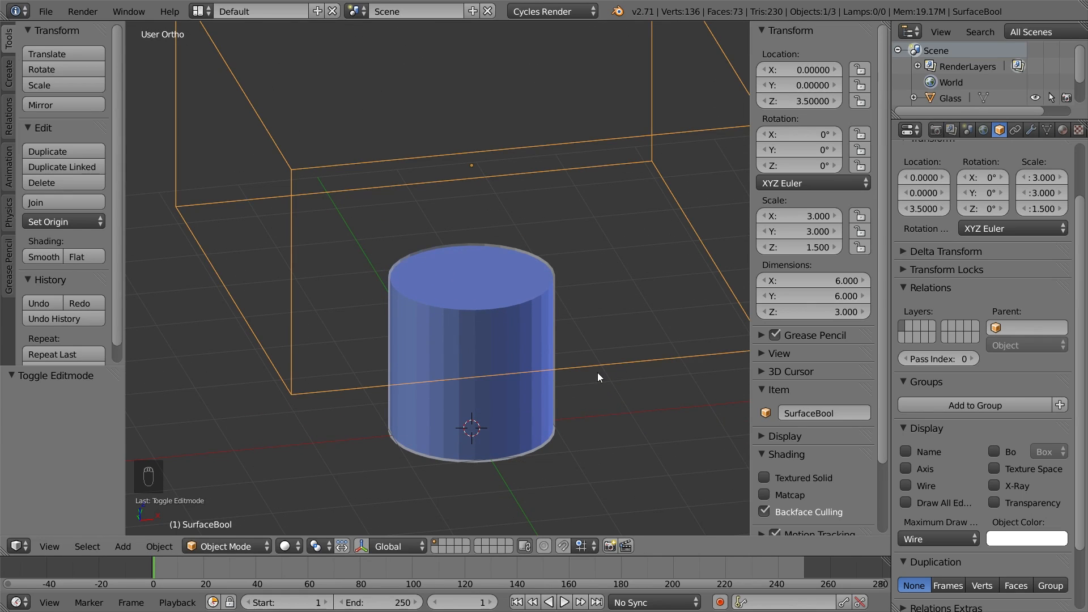
# Add a single-bone armature at the base of the glass in front view and rename it GlassControl
pyautogui.press('KP_1')
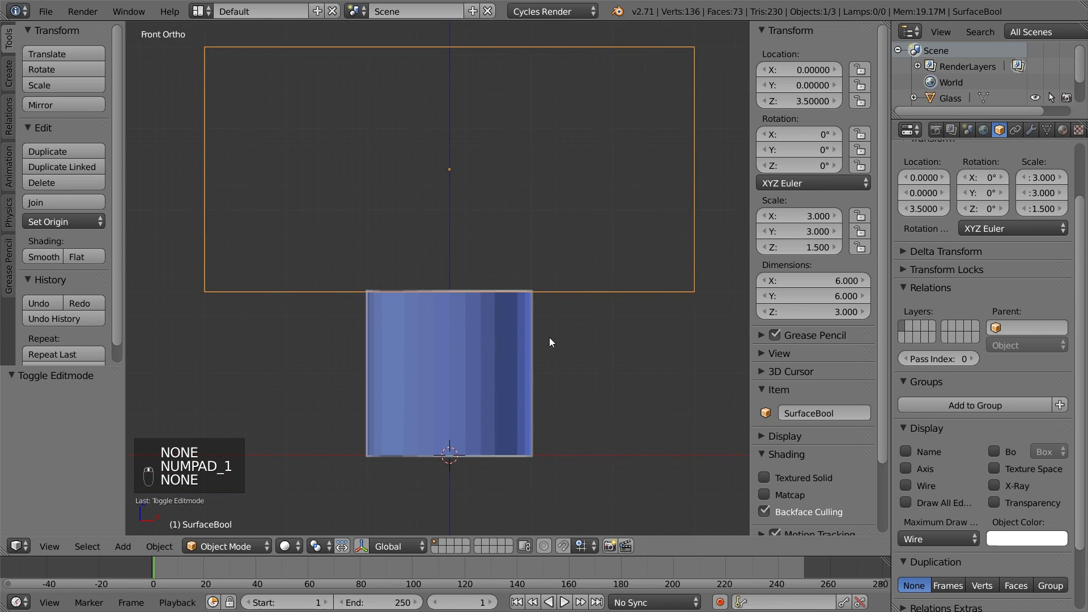
pyautogui.hotkey('shift', 'a')
pyautogui.moveTo(539, 425)
pyautogui.click(601, 425)
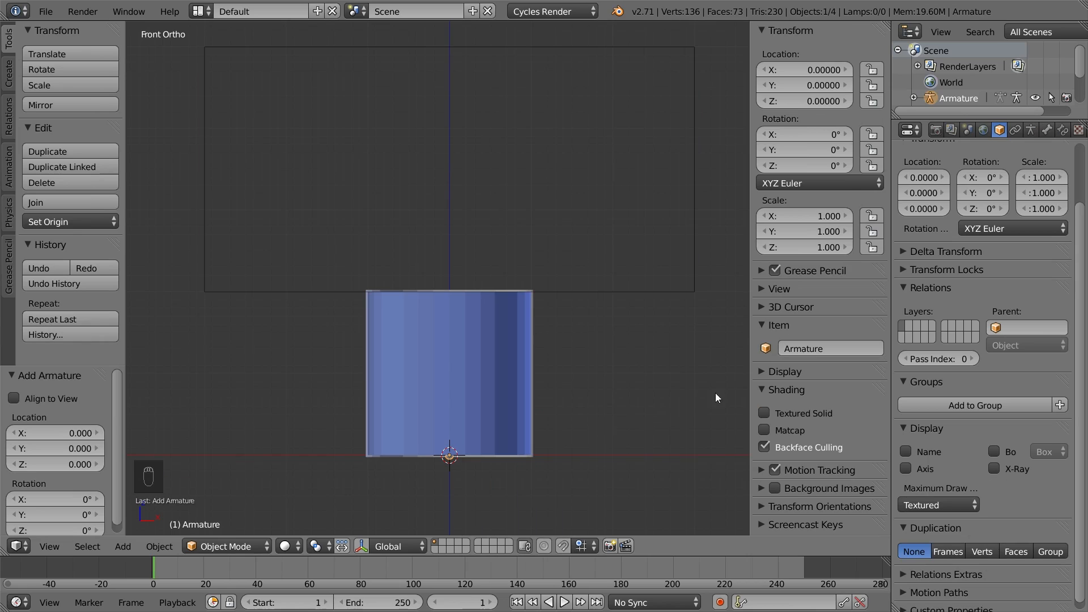
pyautogui.click(804, 349)
pyautogui.write('GlassControl')
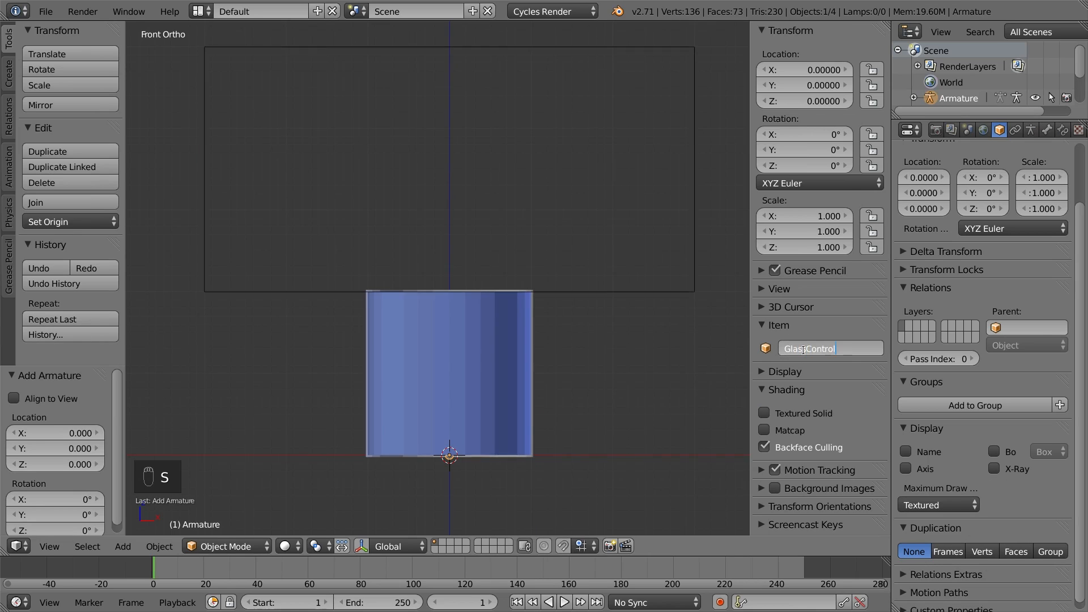
pyautogui.press('Return')
# Display the GlassControl armature as B-Bone with X-Ray enabled and its maximum draw type set to Wire
pyautogui.click(1031, 130)
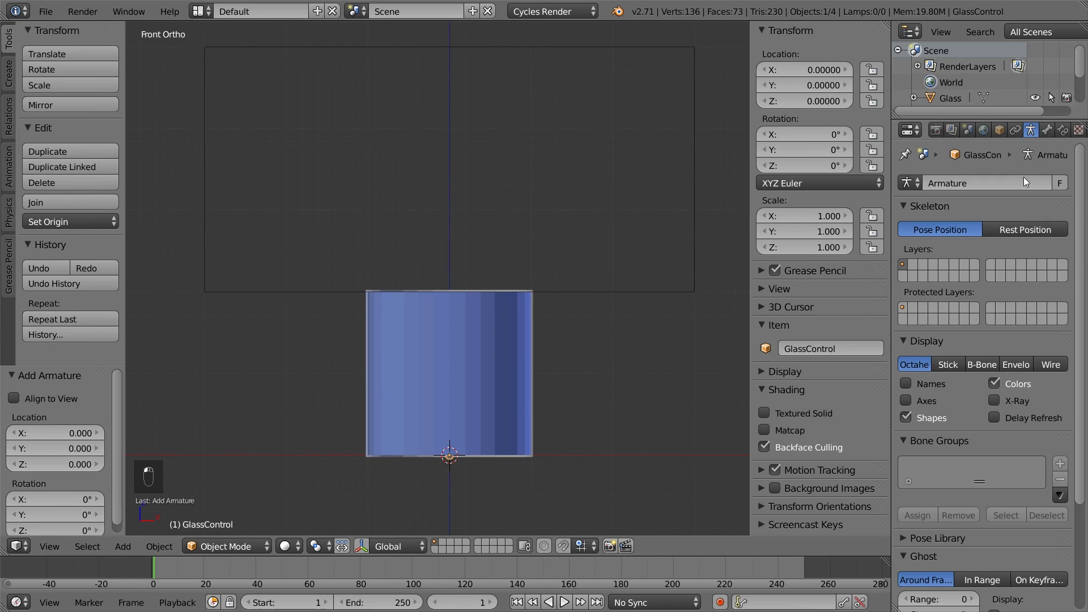
pyautogui.click(979, 365)
pyautogui.click(995, 401)
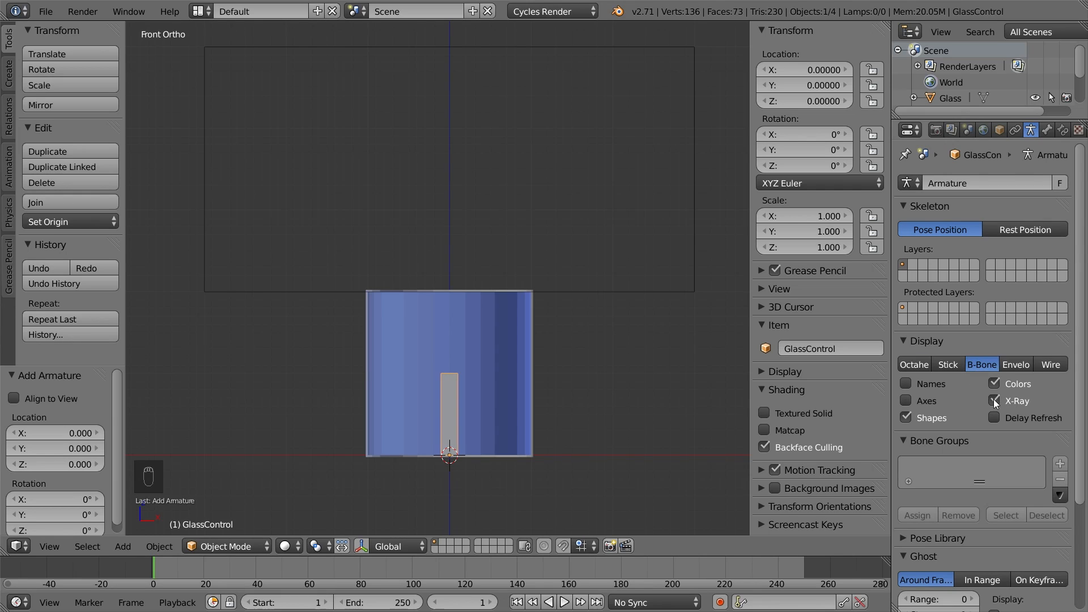
pyautogui.click(1000, 131)
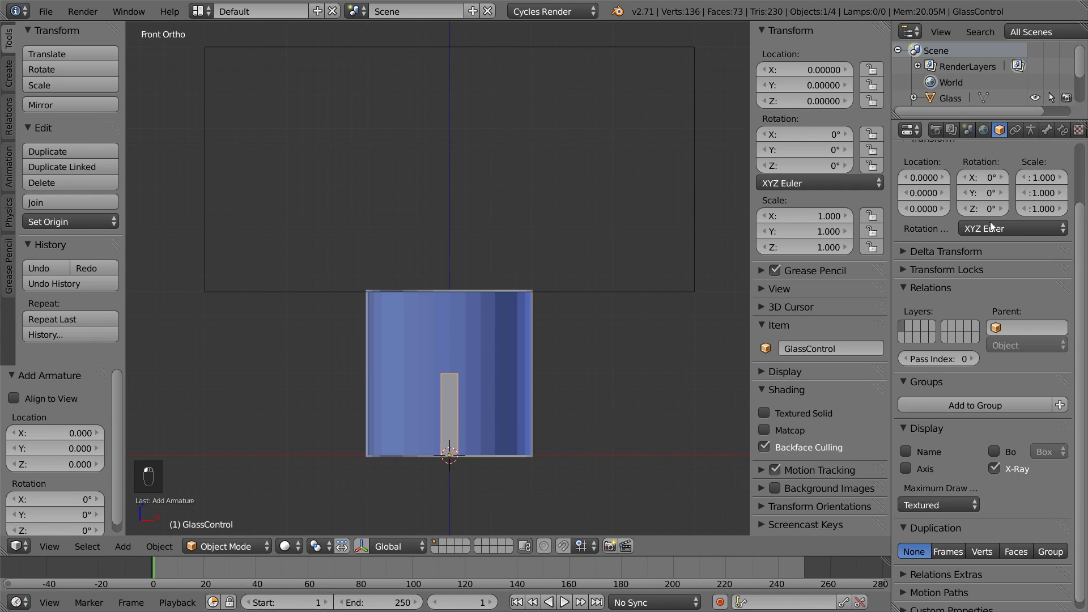
pyautogui.click(958, 505)
pyautogui.click(951, 472)
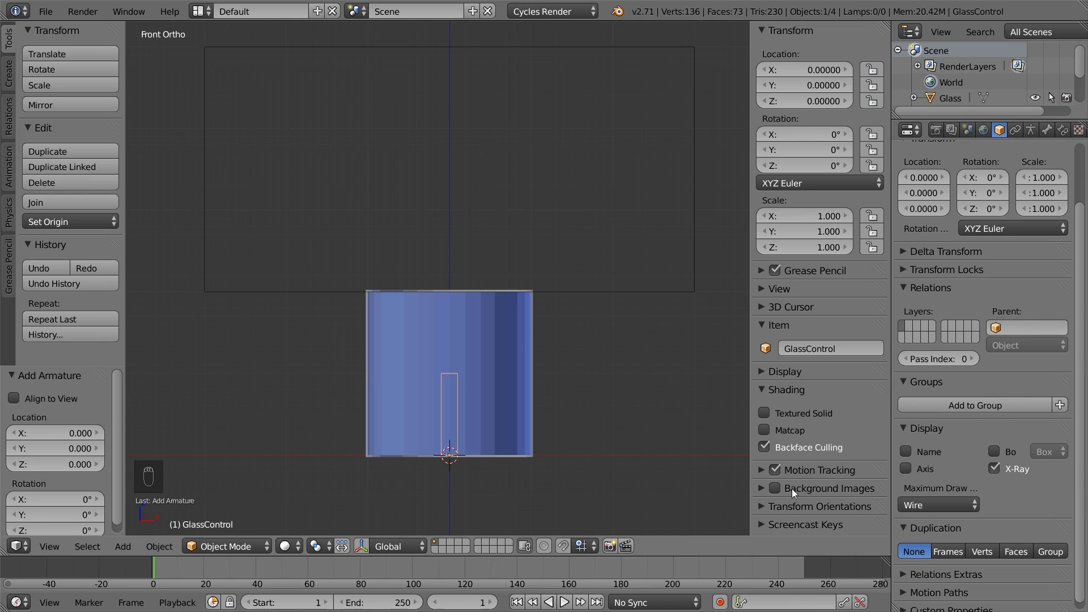
# Edit the GlassControl armature and move the bone's tip 1 unit up along Z
pyautogui.click(257, 546)
pyautogui.click(255, 515)
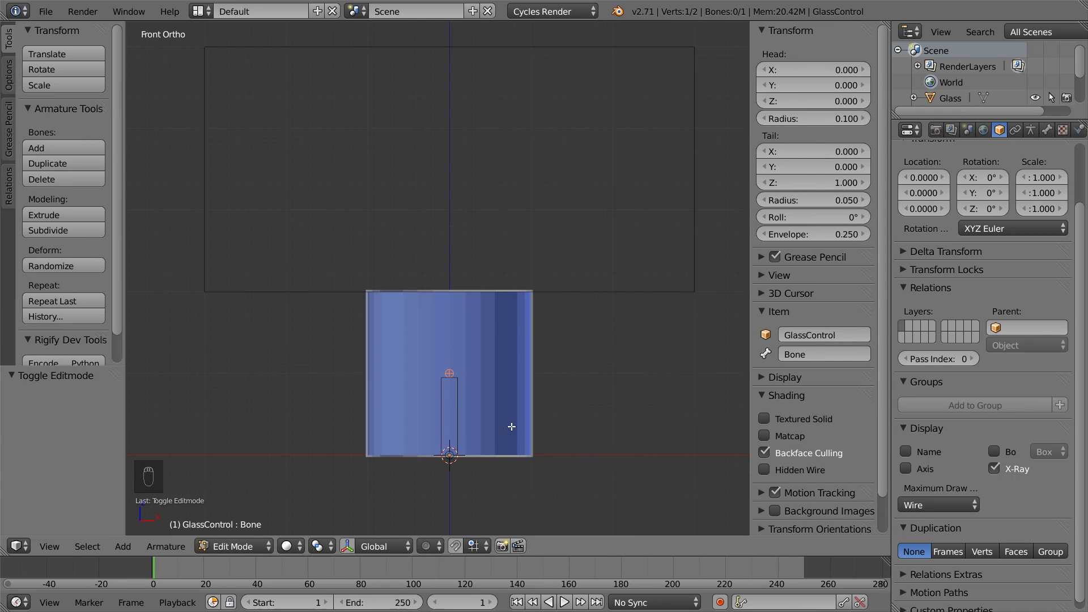
pyautogui.press('g')
pyautogui.press('z')
pyautogui.press('1')
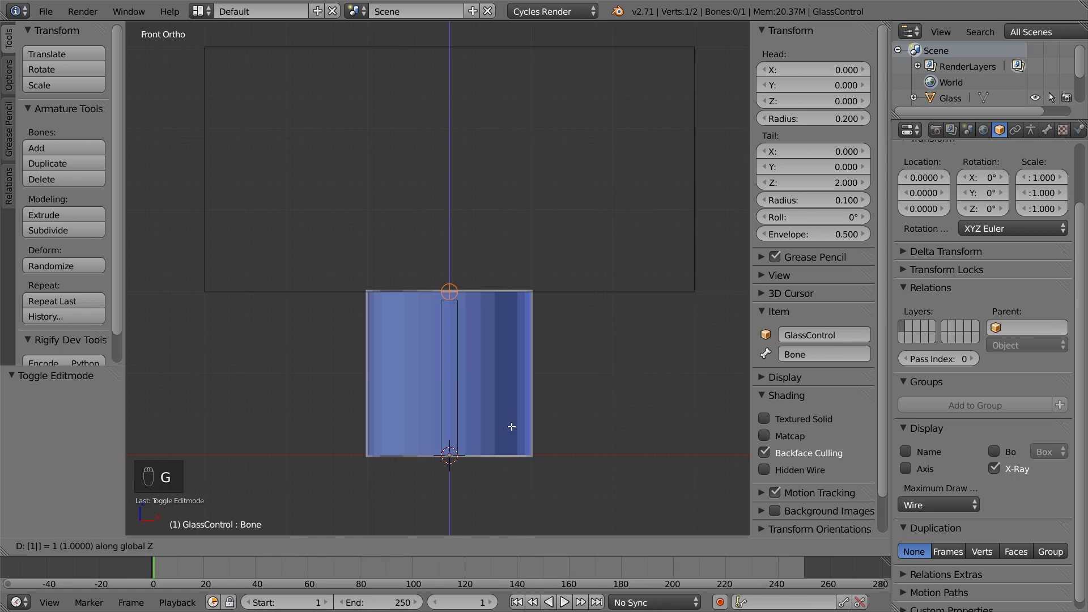
pyautogui.press('Return')
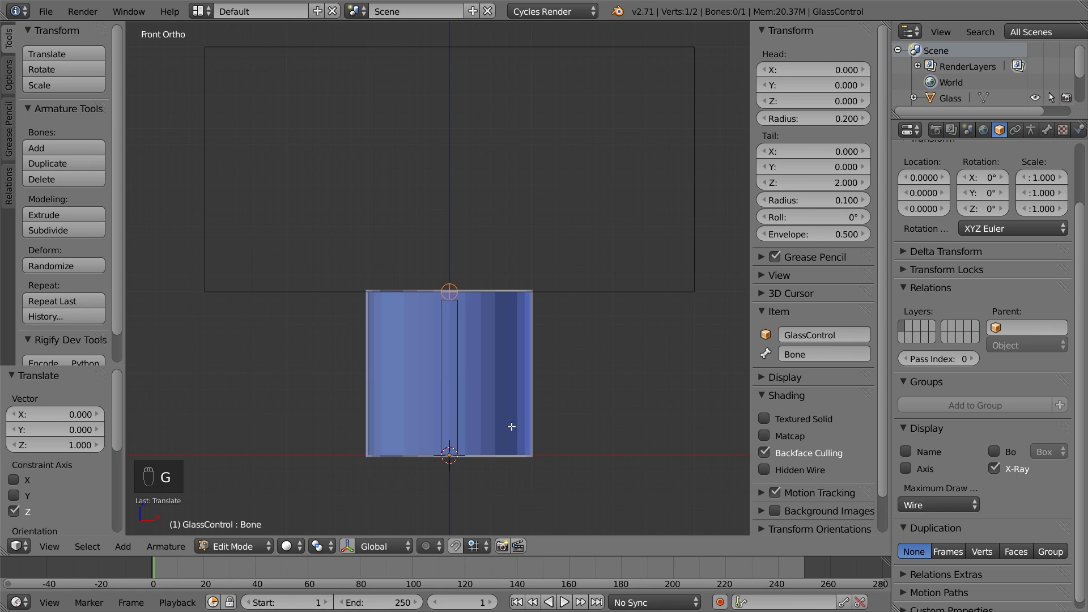
# Rename the bone GlassMaster and leave armature editing
pyautogui.click(817, 360)
pyautogui.write('GlassMaster')
pyautogui.press('Return')
pyautogui.press('Tab')
# Parent the Liquid and Glass cylinders to the GlassMaster bone of the GlassControl armature
pyautogui.rightClick(532, 360)
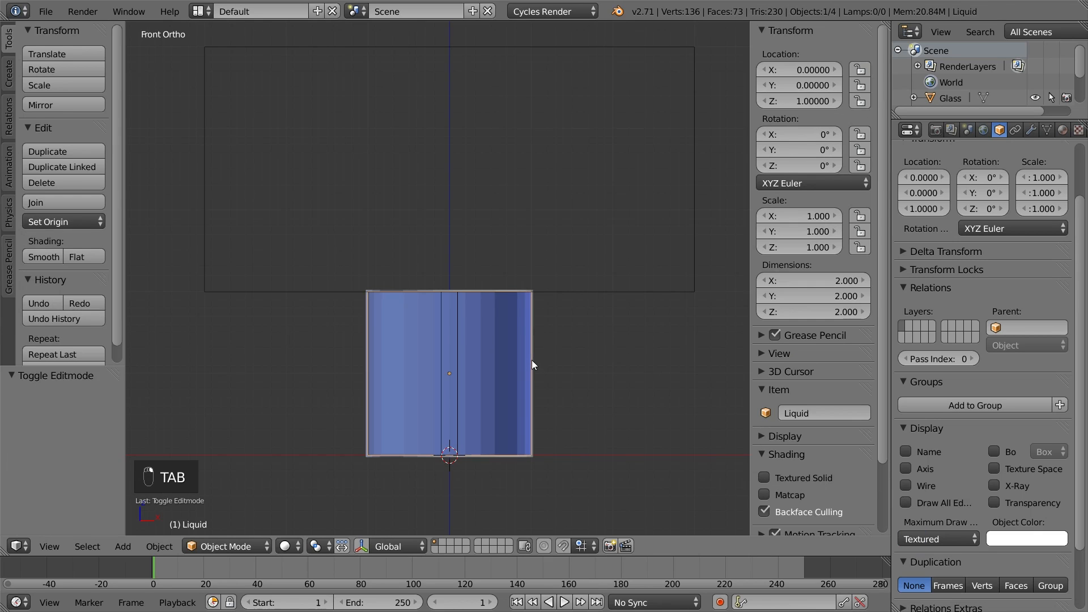
pyautogui.keyDown('shift'); pyautogui.rightClick(532, 359); pyautogui.keyUp('shift')
pyautogui.keyDown('shift'); pyautogui.rightClick(458, 358); pyautogui.keyUp('shift')
pyautogui.hotkey('ctrl', 'p')
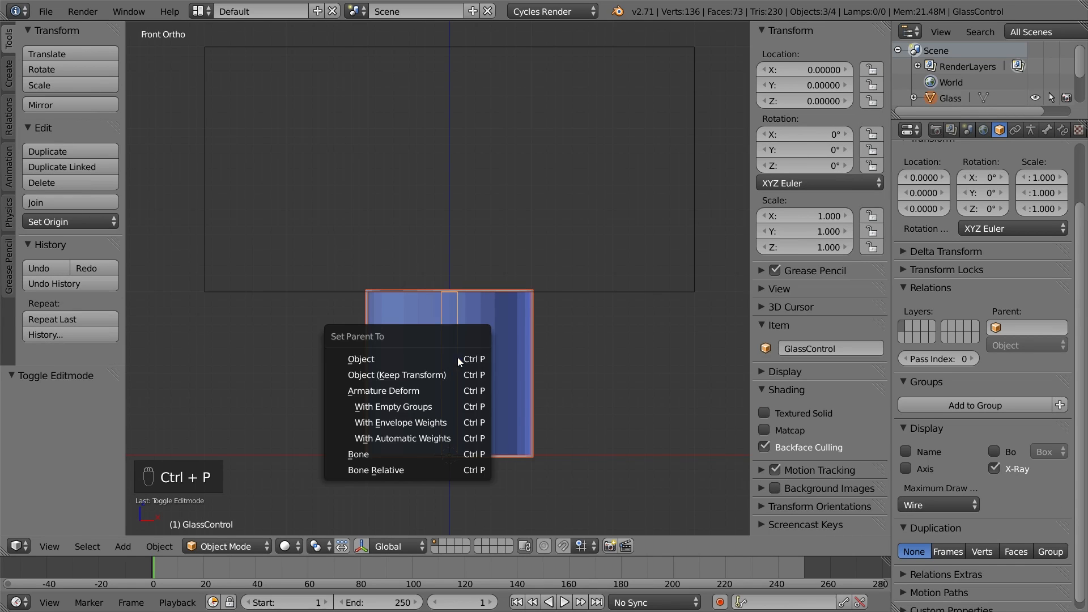
pyautogui.click(417, 453)
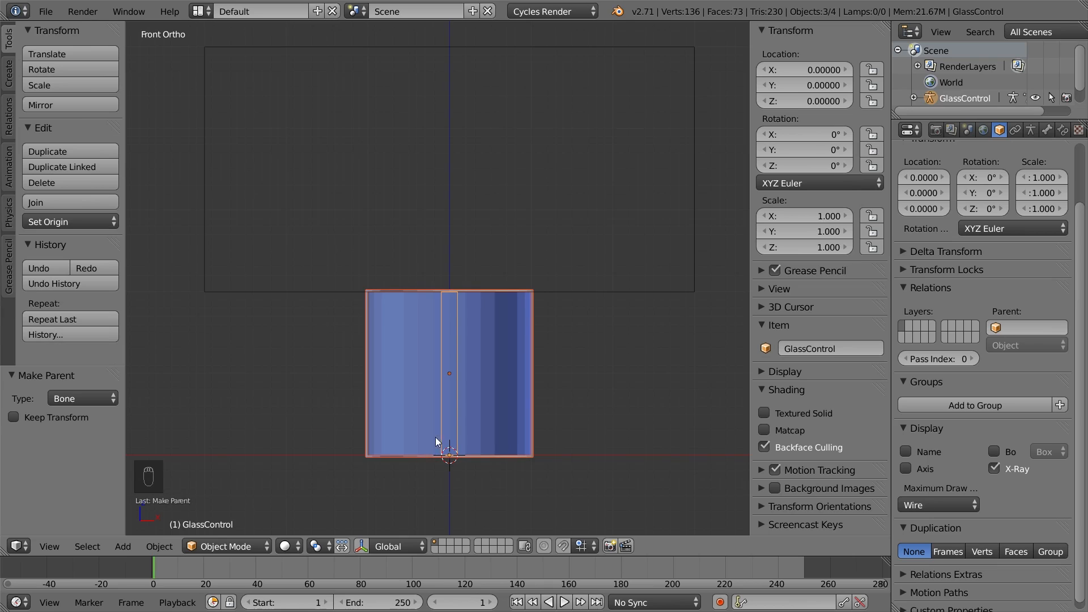
# Switch GlassControl to Pose Mode and try moving the GlassMaster bone to test the parenting, cancelling the move
pyautogui.rightClick(435, 437)
pyautogui.click(227, 546)
pyautogui.click(243, 494)
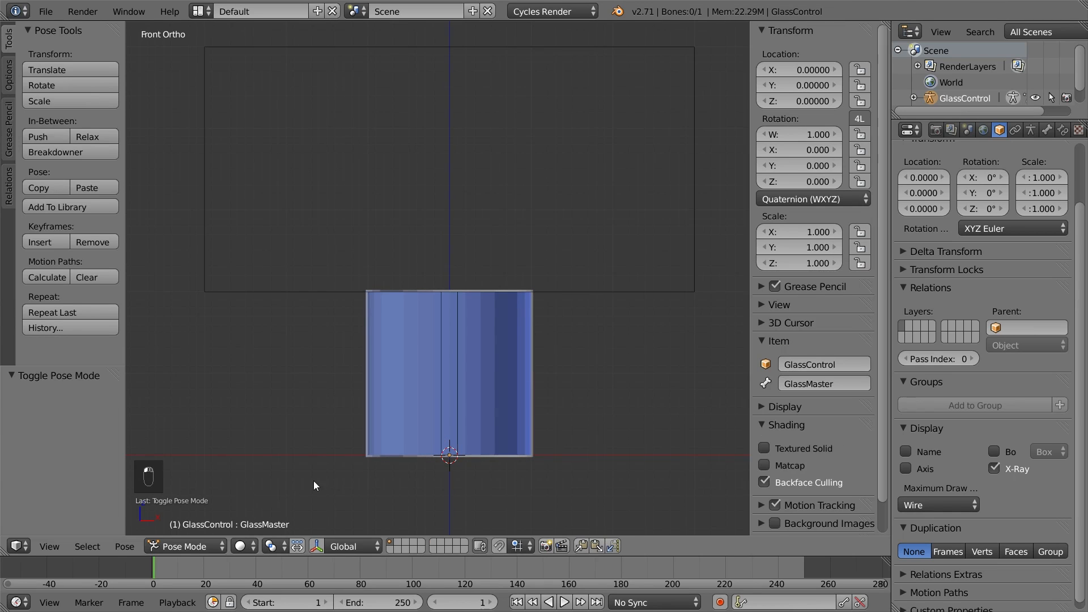
pyautogui.rightClick(442, 379)
pyautogui.press('g')
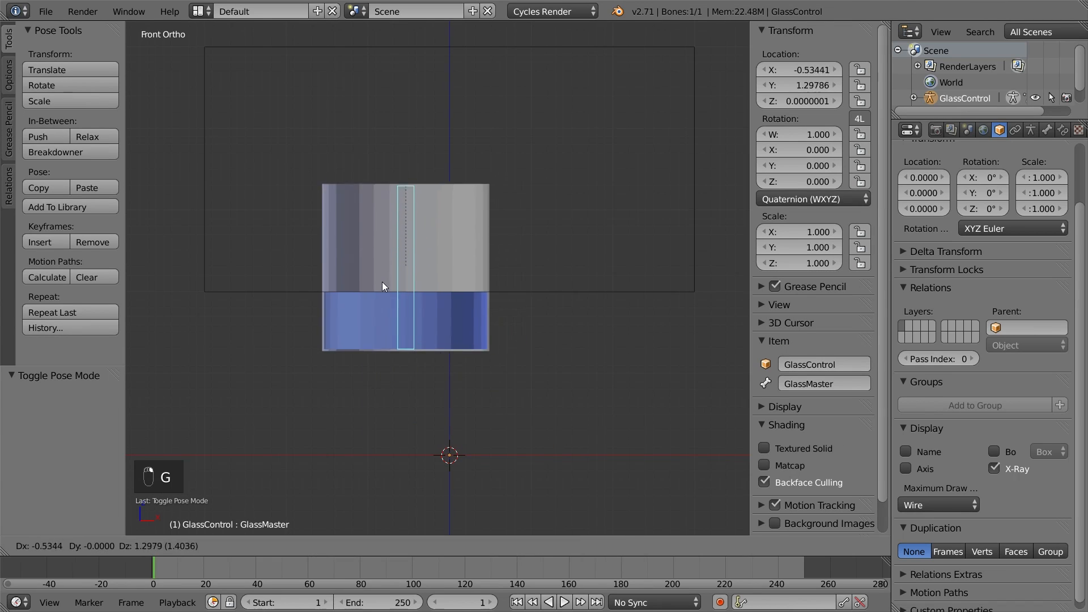
pyautogui.rightClick(467, 321)
# Extrude a new bone from the tip of GlassMaster, 1 unit up along Z, using a forked extrude
pyautogui.press('Tab')
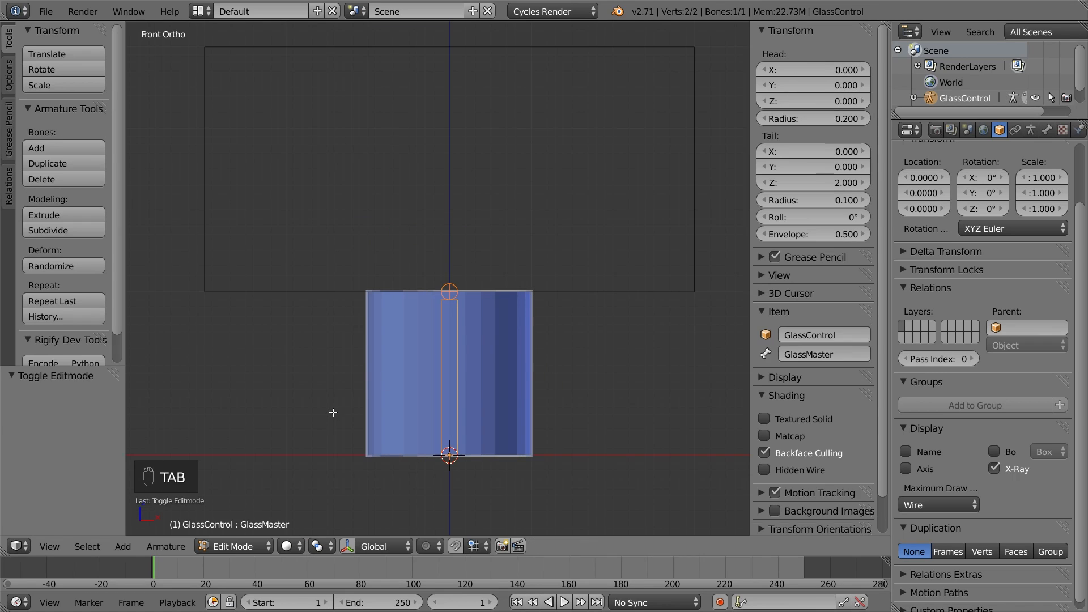
pyautogui.rightClick(448, 291)
pyautogui.hotkey('shift', 'e')
pyautogui.press('z')
pyautogui.press('1')
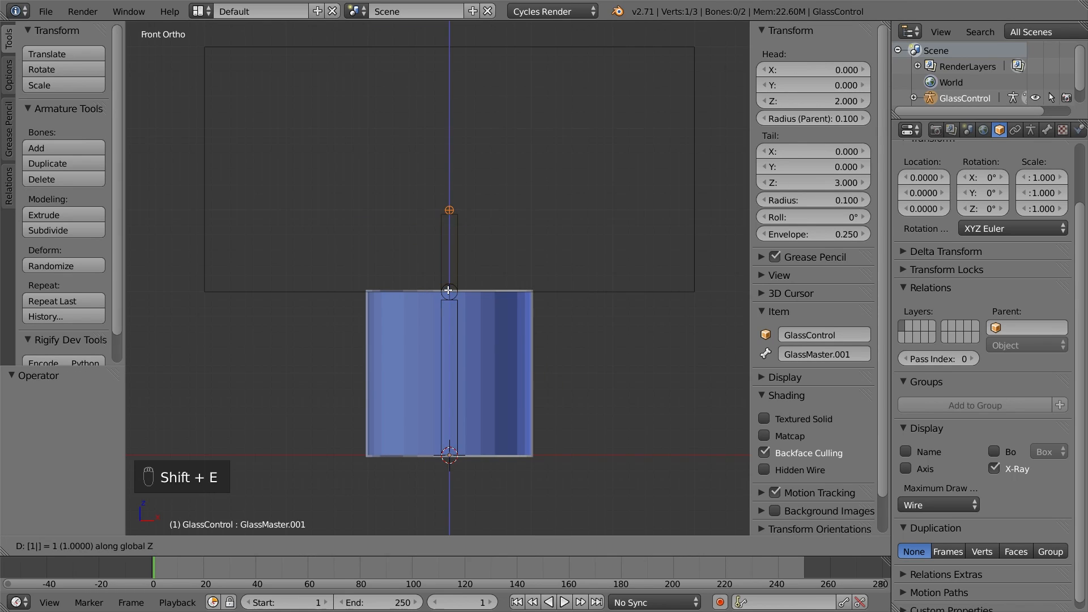
pyautogui.press('Return')
# Rename the extruded upper bone Surface and return the armature to Pose Mode
pyautogui.click(796, 355)
pyautogui.write('Surface')
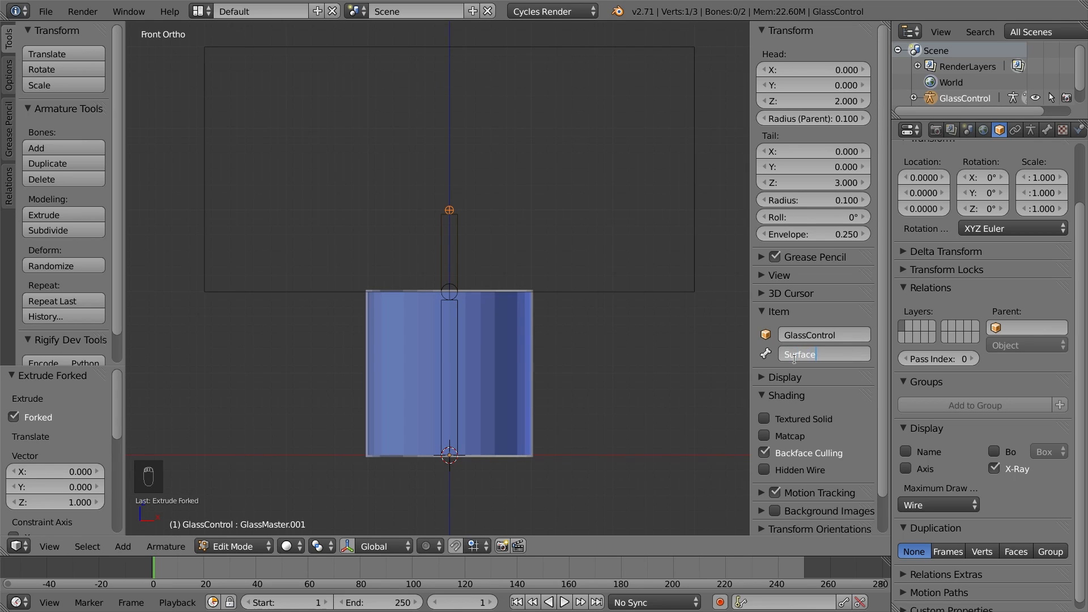
pyautogui.press('Return')
pyautogui.press('Tab')
# Parent the SurfaceBool cube to the Surface bone using the Bone parent type
pyautogui.rightClick(621, 292)
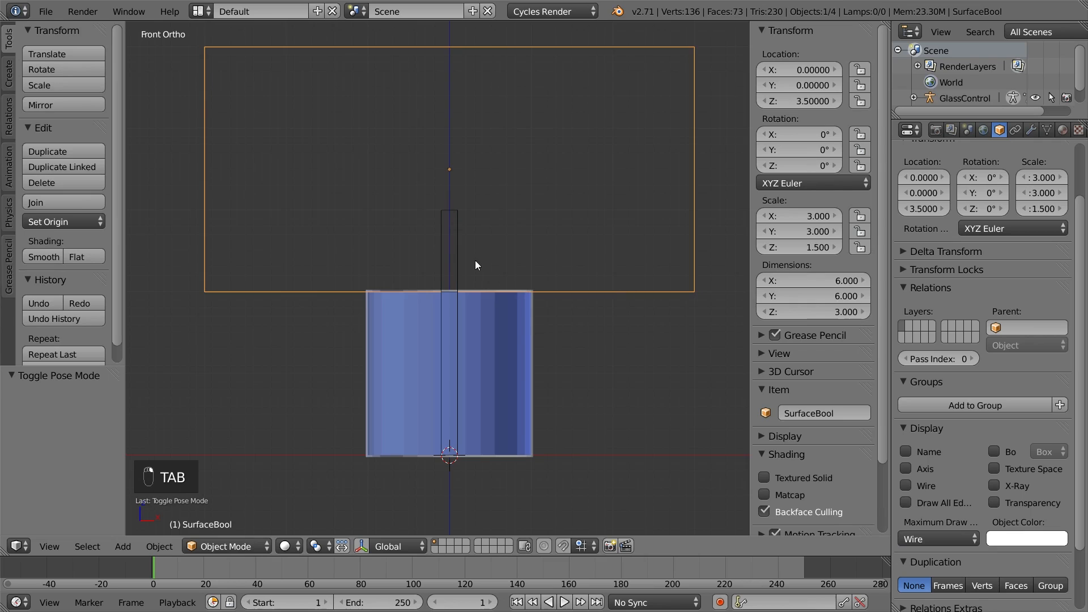
pyautogui.keyDown('shift'); pyautogui.rightClick(457, 231); pyautogui.keyUp('shift')
pyautogui.hotkey('ctrl', 'Tab')
pyautogui.hotkey('ctrl', 'p')
pyautogui.click(456, 231)
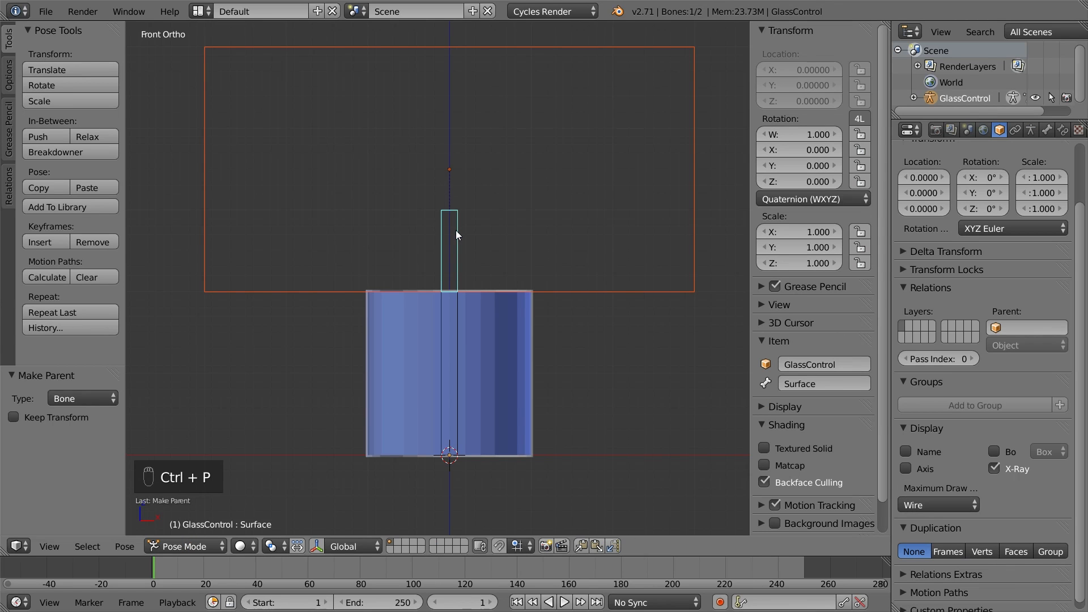
# Try rotating the Surface bone, cancel the rotation, and disable Inherit Rotation for that bone
pyautogui.press('r')
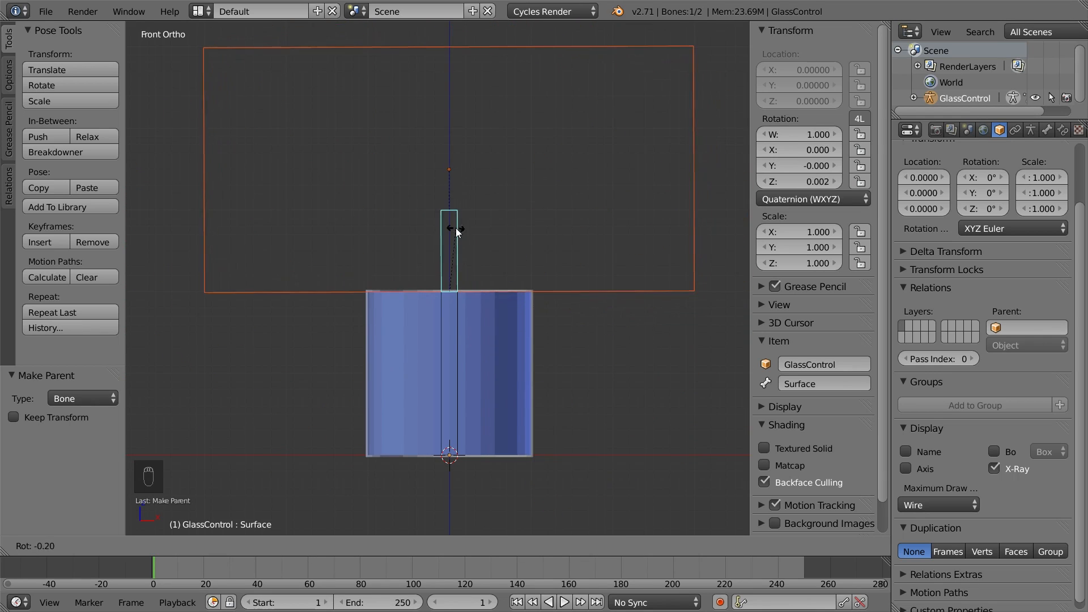
pyautogui.rightClick(456, 227)
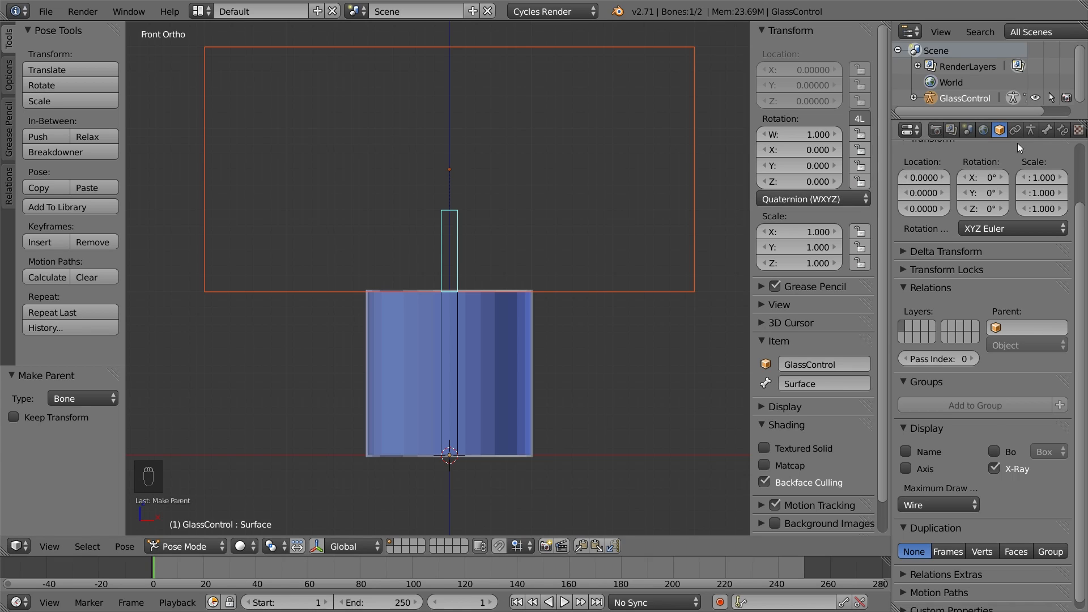
pyautogui.click(1046, 130)
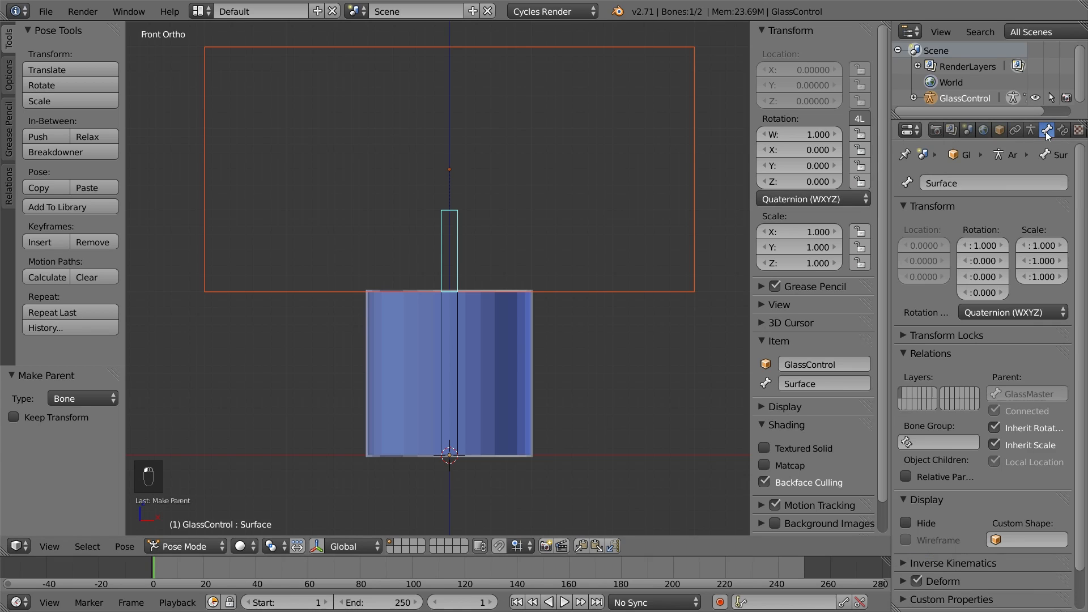
pyautogui.click(993, 431)
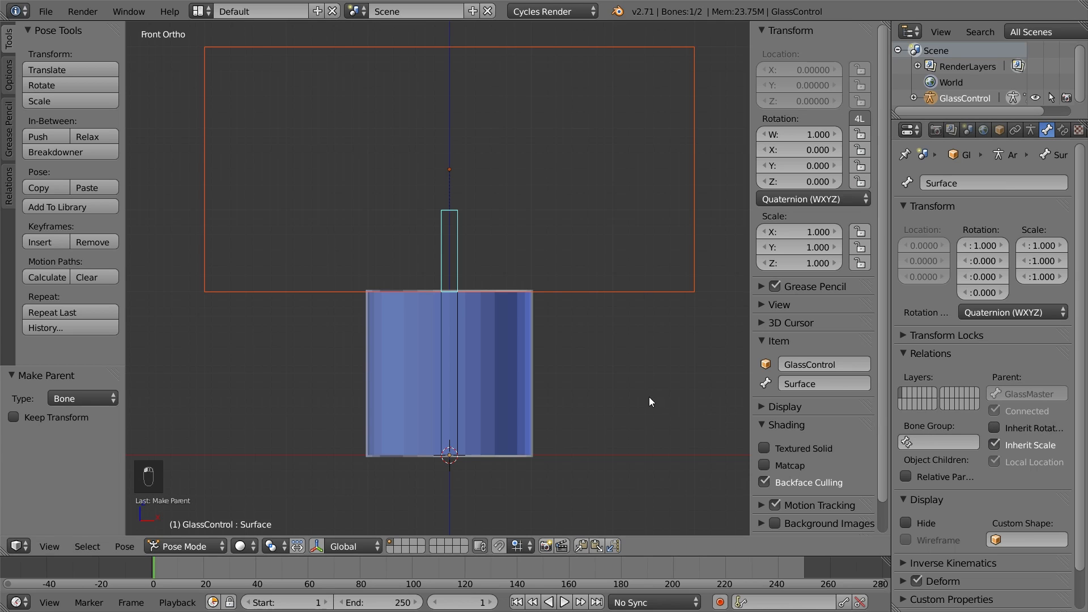
# Rotate the GlassMaster bone by about -45.25° to test how the liquid surface reacts to a tilted glass
pyautogui.rightClick(460, 341)
pyautogui.press('r')
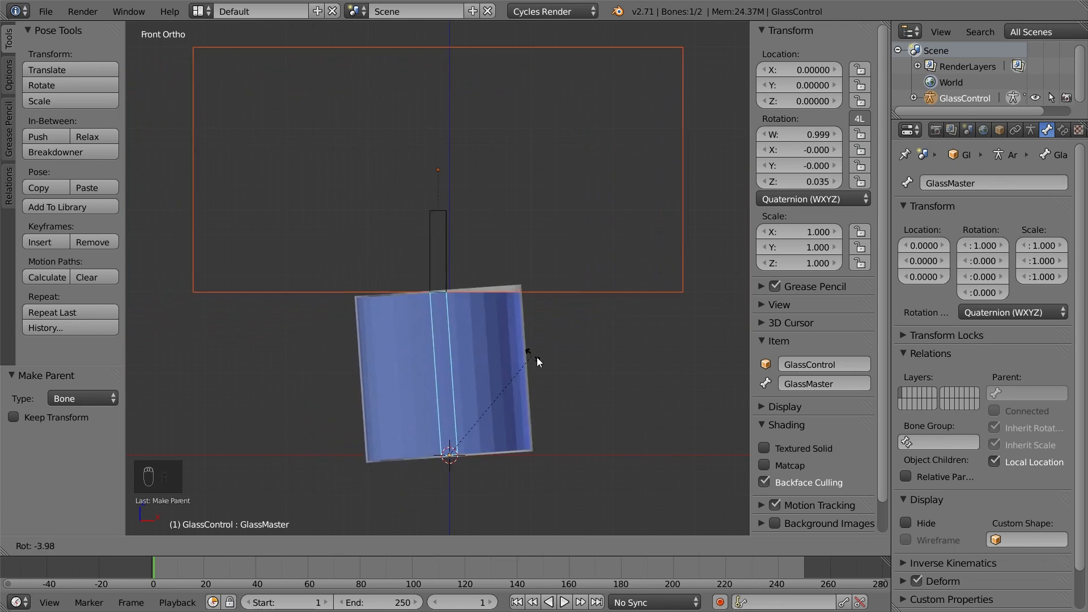
pyautogui.click(447, 356)
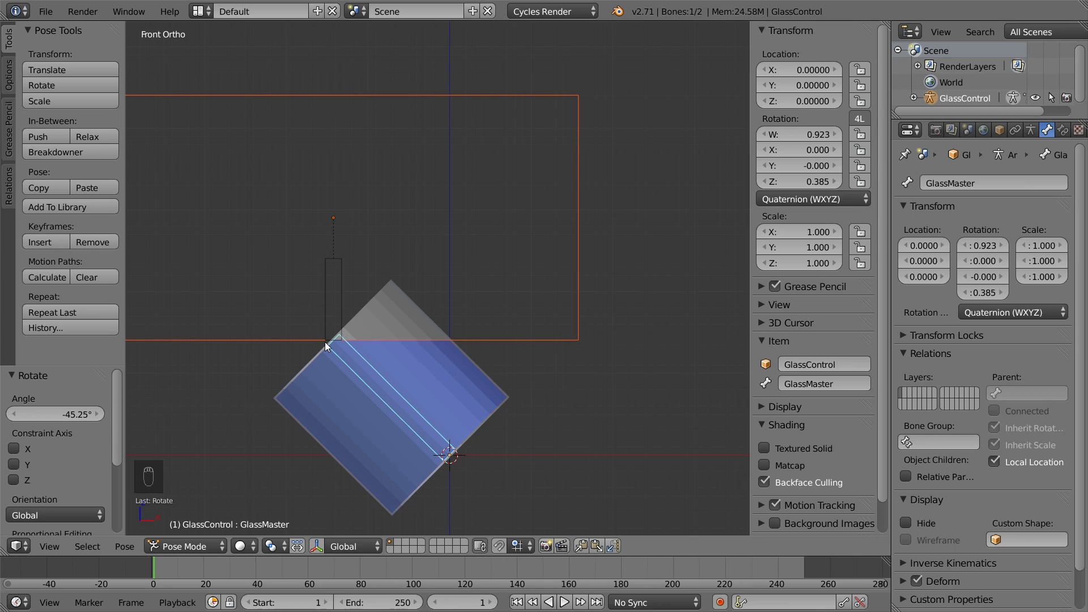
# Disconnect the Surface bone from its parent in Edit Mode and move it -1 along the X axis
pyautogui.press('Tab')
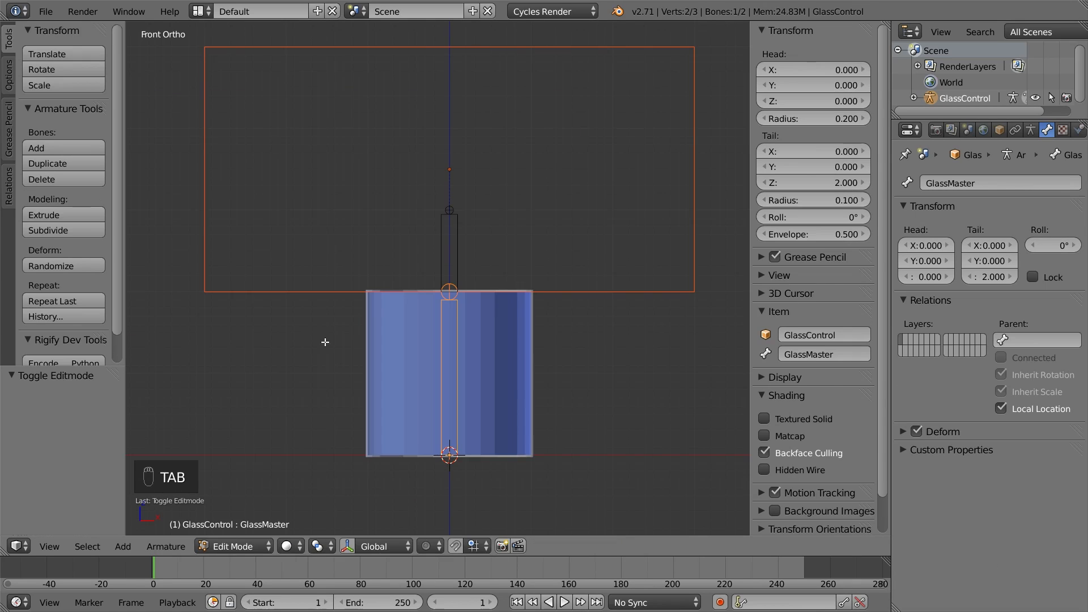
pyautogui.rightClick(437, 264)
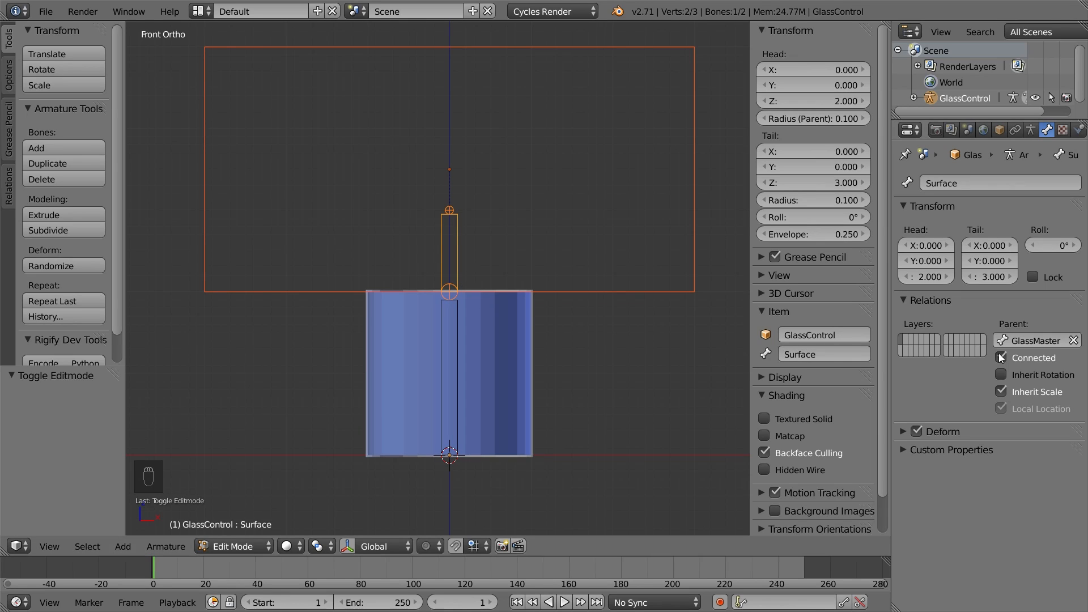
pyautogui.click(1002, 357)
pyautogui.press('g')
pyautogui.press('x')
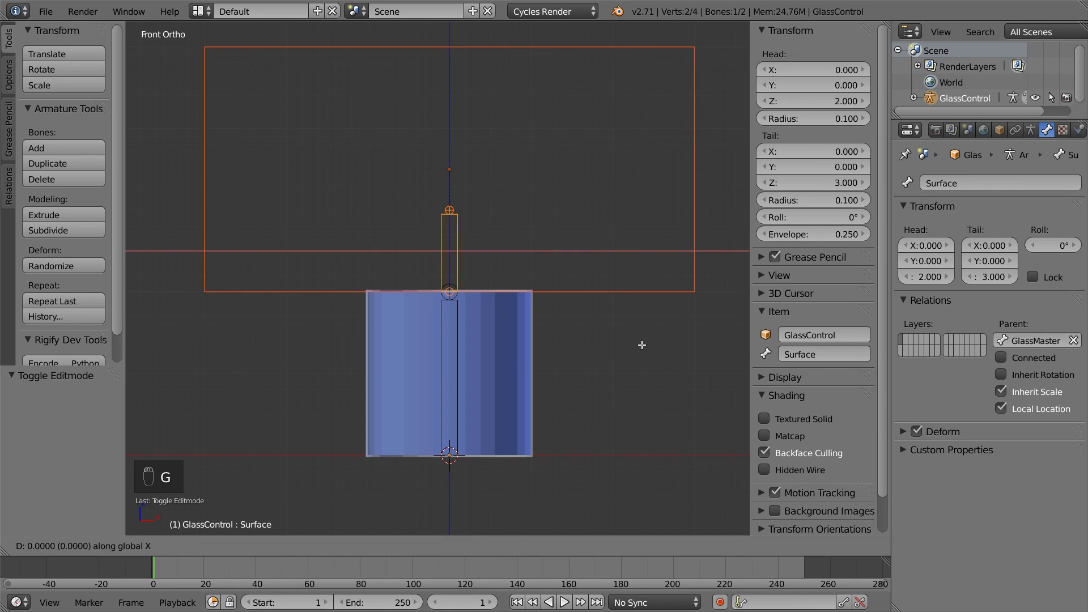
pyautogui.press('-')
pyautogui.press('1')
pyautogui.press('Return')
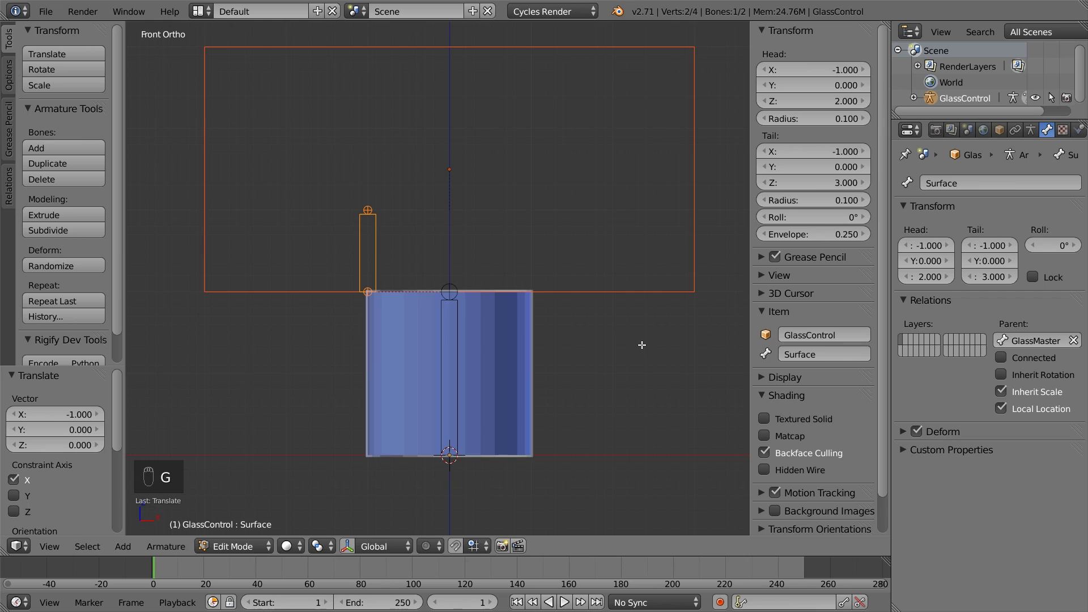
# Rotate the GlassMaster bone by about 42.7° in Pose Mode to test the liquid level, and clear its rotation
pyautogui.press('Tab')
pyautogui.rightClick(381, 375)
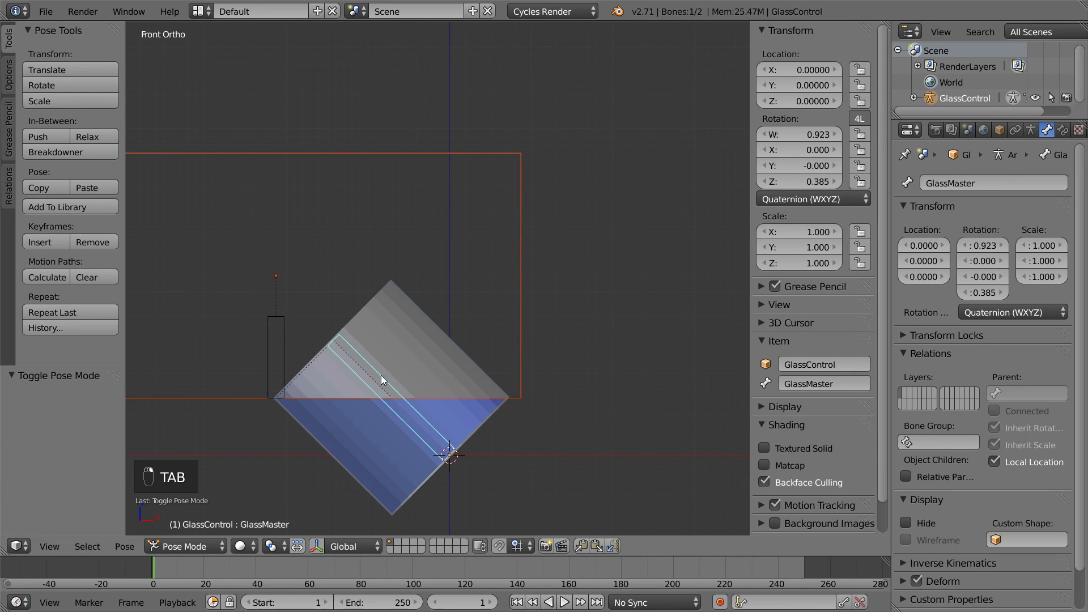
pyautogui.press('r')
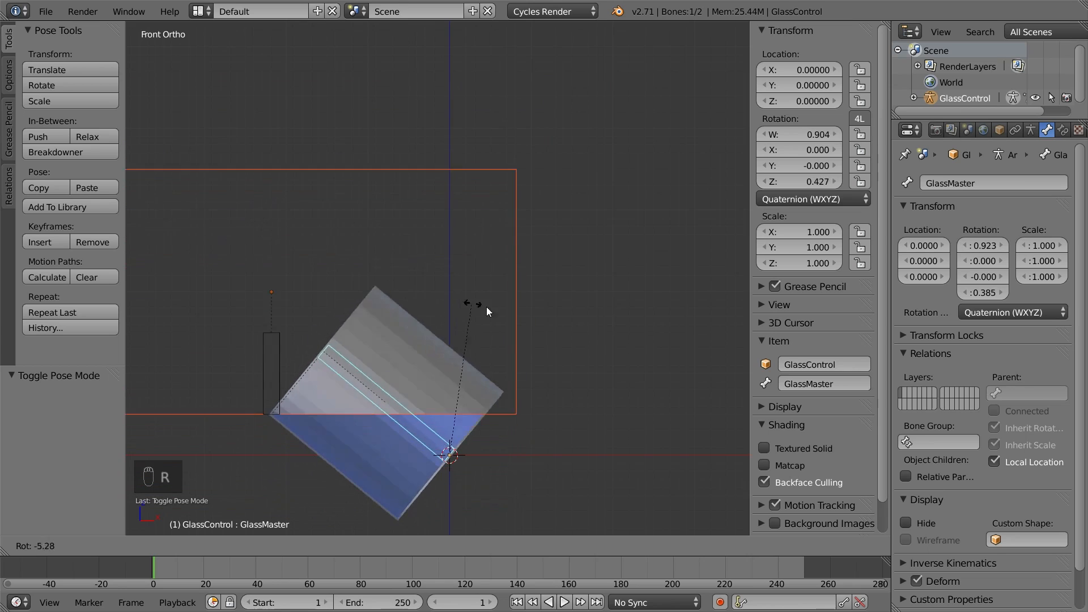
pyautogui.click(577, 371)
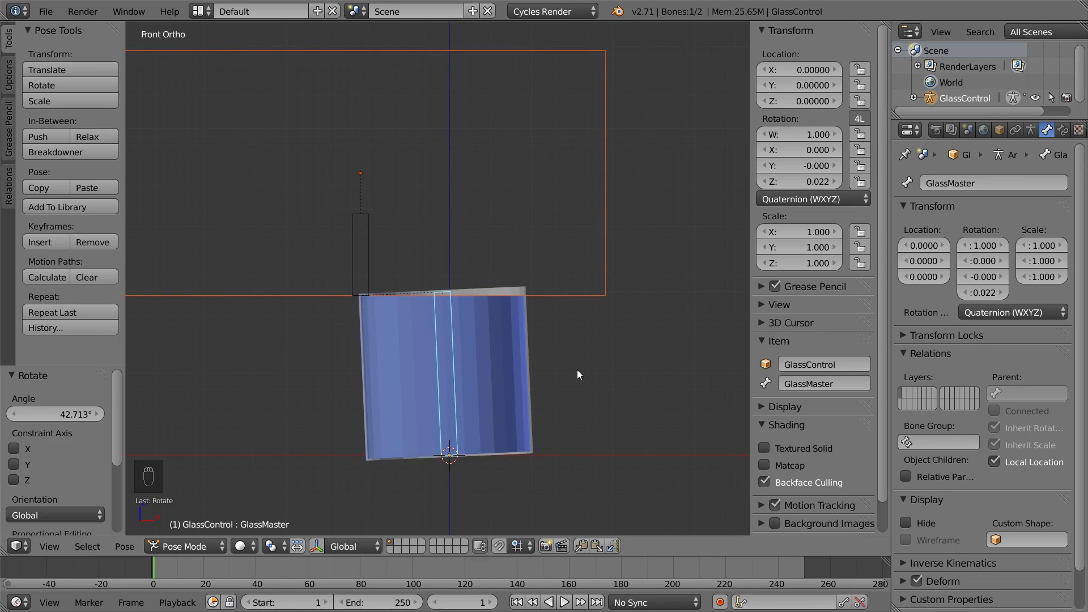
pyautogui.hotkey('alt', 'r')
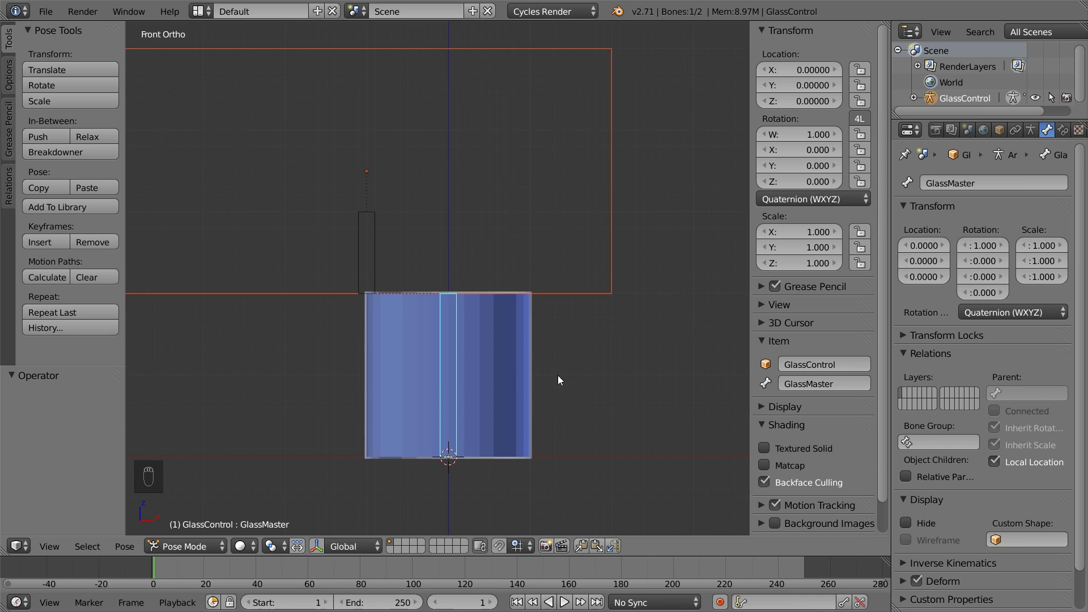
# Try tilting the GlassMaster bone about the global Y axis and with free trackball rotation
pyautogui.moveTo(558, 376)
pyautogui.mouseDown(button='middle')
pyautogui.moveTo(530, 372)
pyautogui.moveTo(559, 383)
pyautogui.mouseUp(button='middle')
pyautogui.press('r')
pyautogui.press('y')
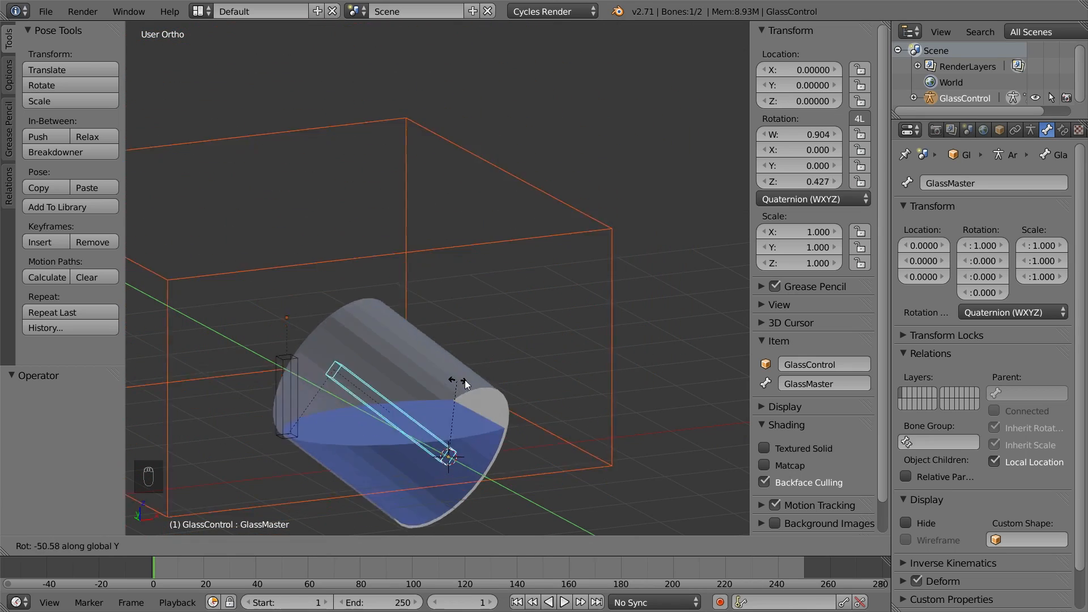
pyautogui.press('r')
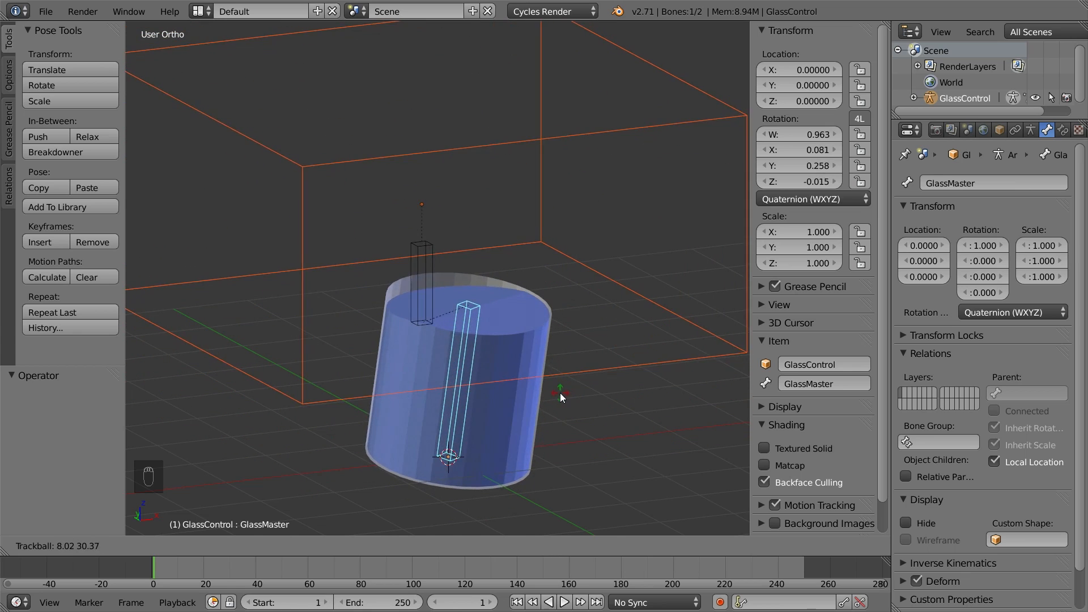
pyautogui.press('Escape')
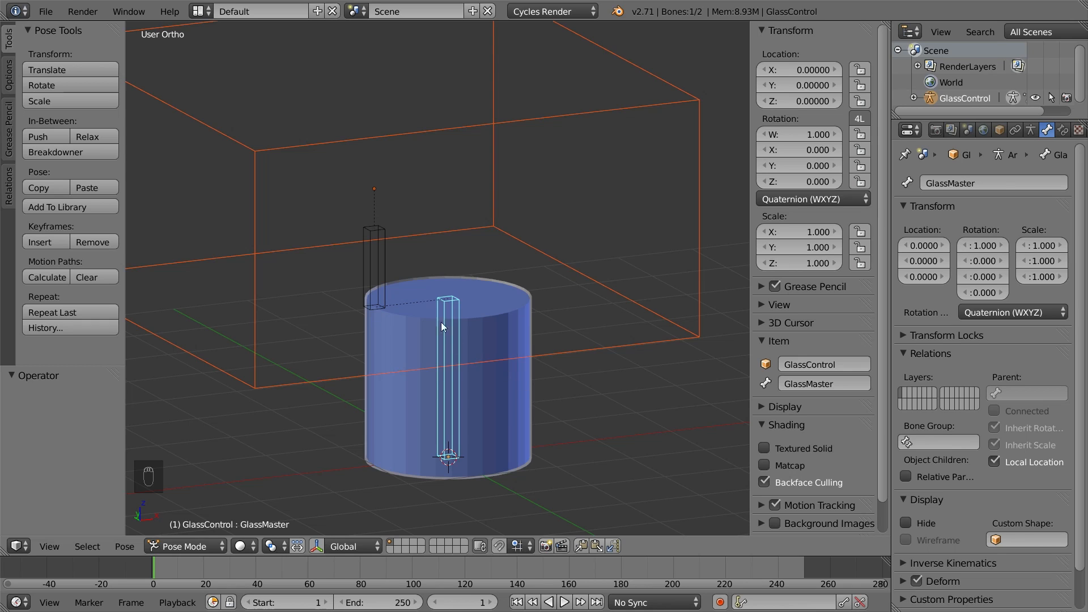
# Set the Surface bone's location to X 1, Z -1 and try tilting GlassMaster about the global X axis
pyautogui.rightClick(385, 240)
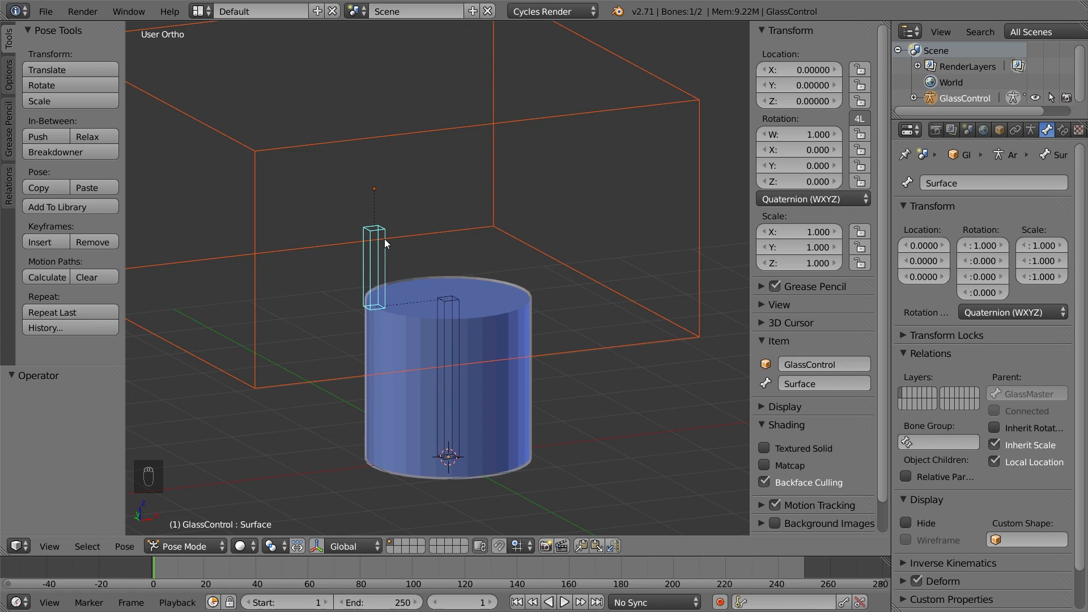
pyautogui.keyDown('ctrl'); pyautogui.moveTo(798, 72); pyautogui.dragTo(782, 98); pyautogui.keyUp('ctrl')
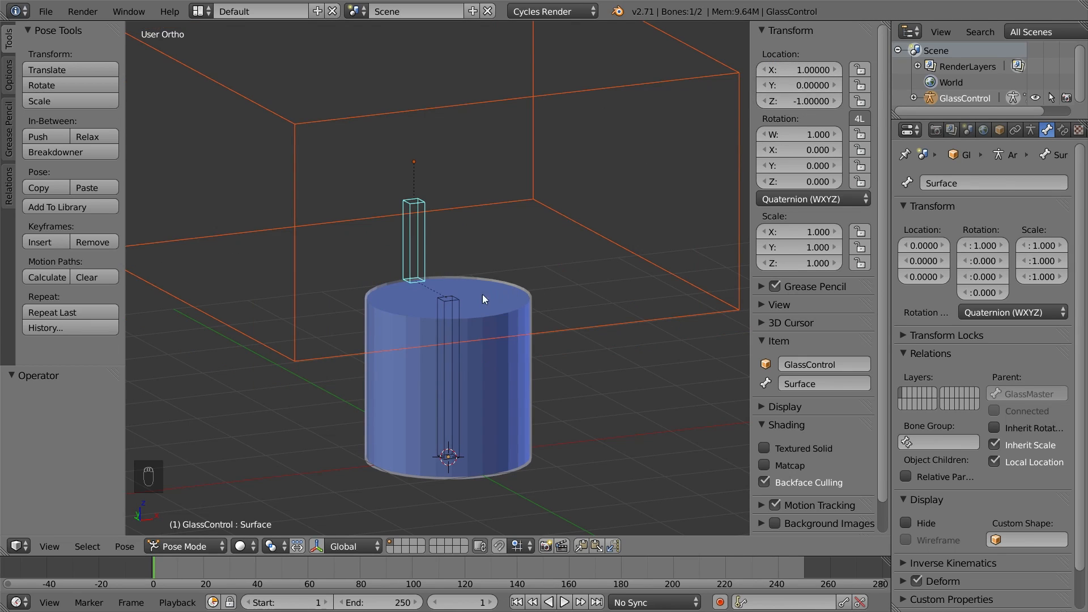
pyautogui.rightClick(462, 306)
pyautogui.press('r')
pyautogui.press('x')
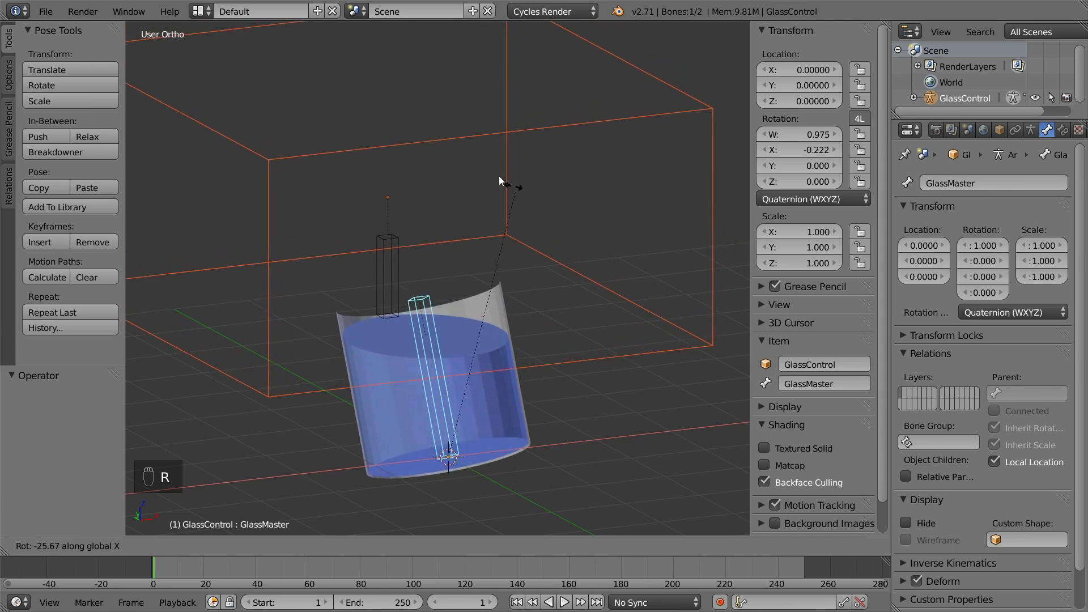
pyautogui.rightClick(481, 240)
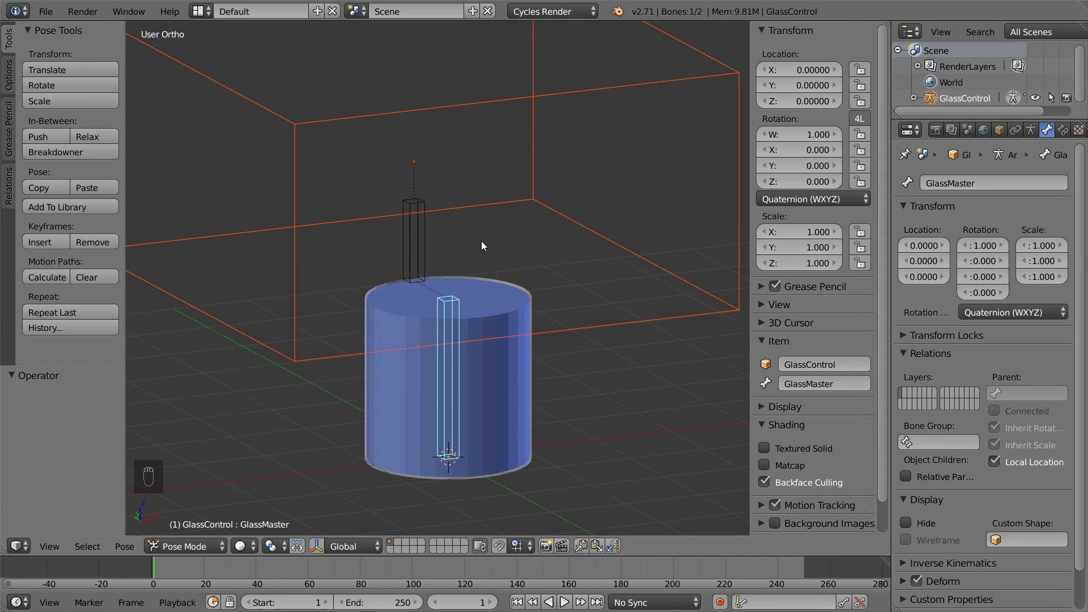
# Set the Surface bone's location to X 2, Z 0 and try tilting GlassMaster about the global Y axis
pyautogui.rightClick(421, 240)
pyautogui.keyDown('ctrl'); pyautogui.moveTo(801, 67); pyautogui.dragTo(824, 67); pyautogui.keyUp('ctrl')
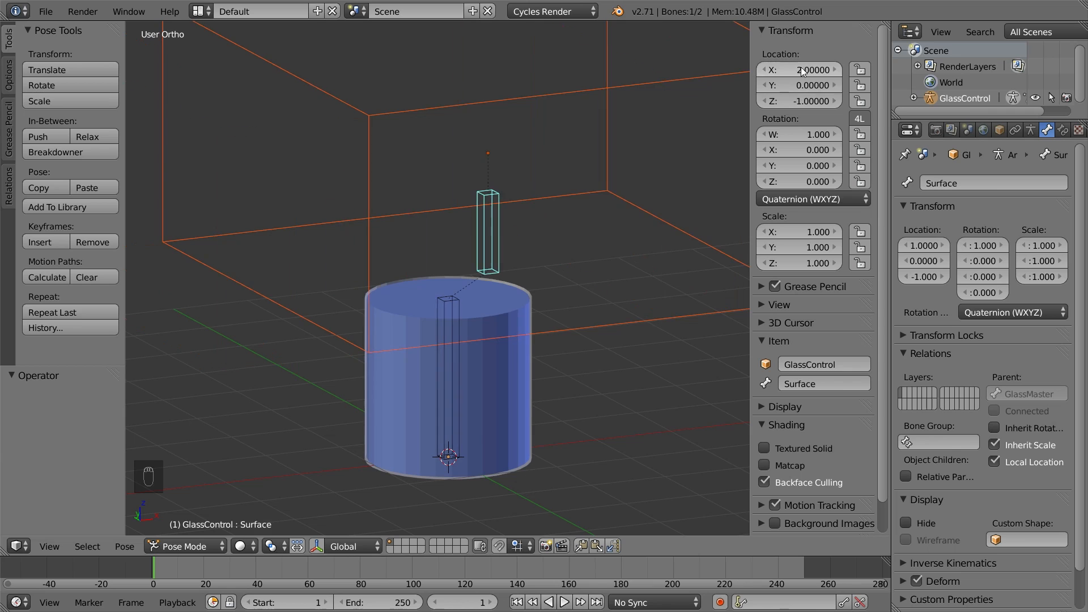
pyautogui.keyDown('ctrl'); pyautogui.moveTo(805, 104); pyautogui.dragTo(829, 104); pyautogui.keyUp('ctrl')
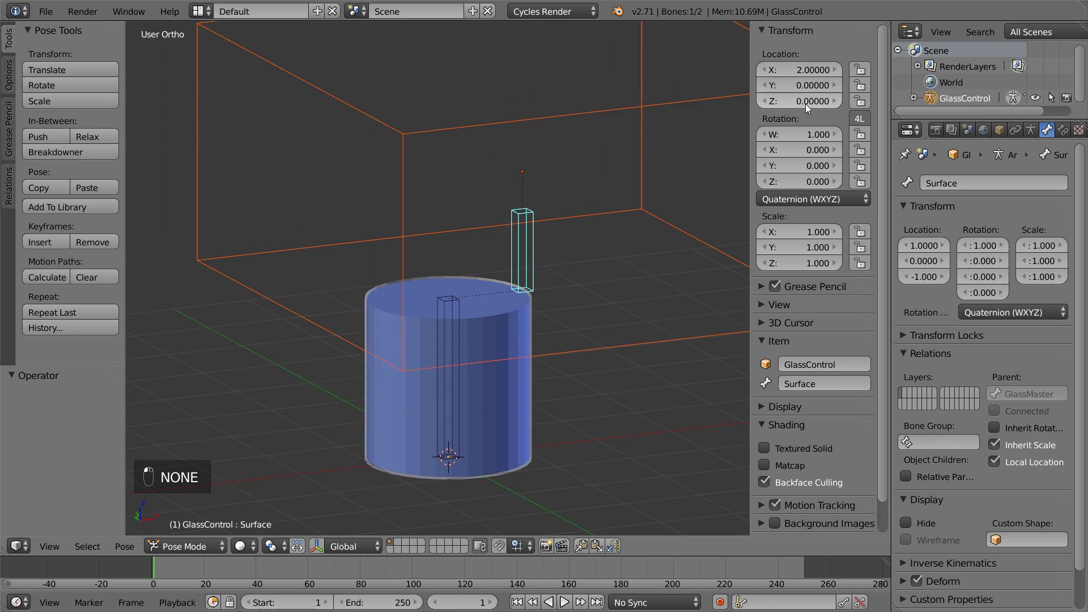
pyautogui.rightClick(449, 301)
pyautogui.press('r')
pyautogui.press('y')
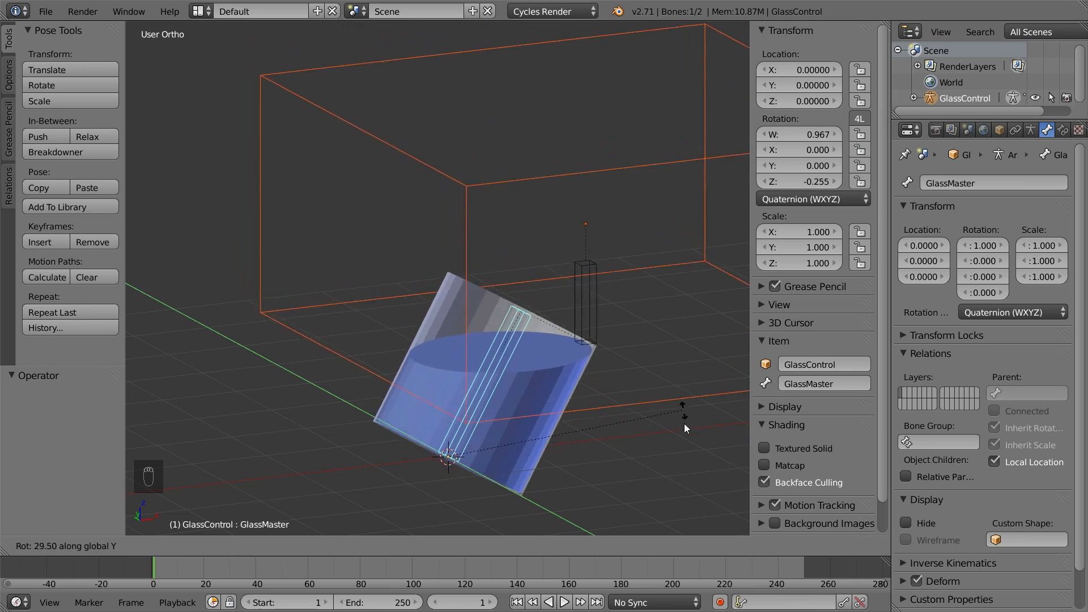
pyautogui.press('Escape')
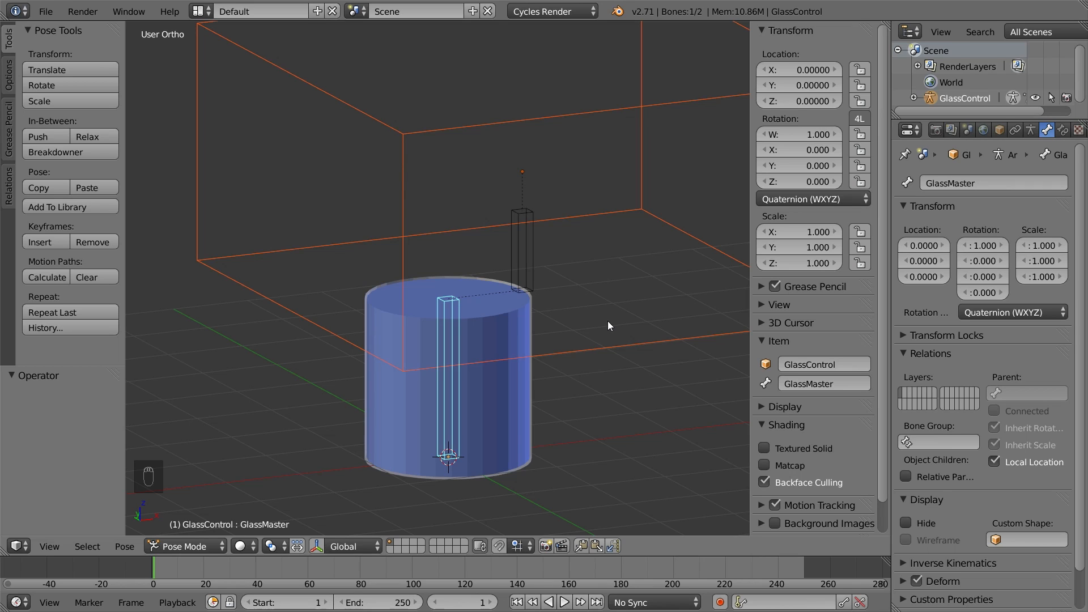
# Clear the Surface bone's pose location
pyautogui.rightClick(532, 264)
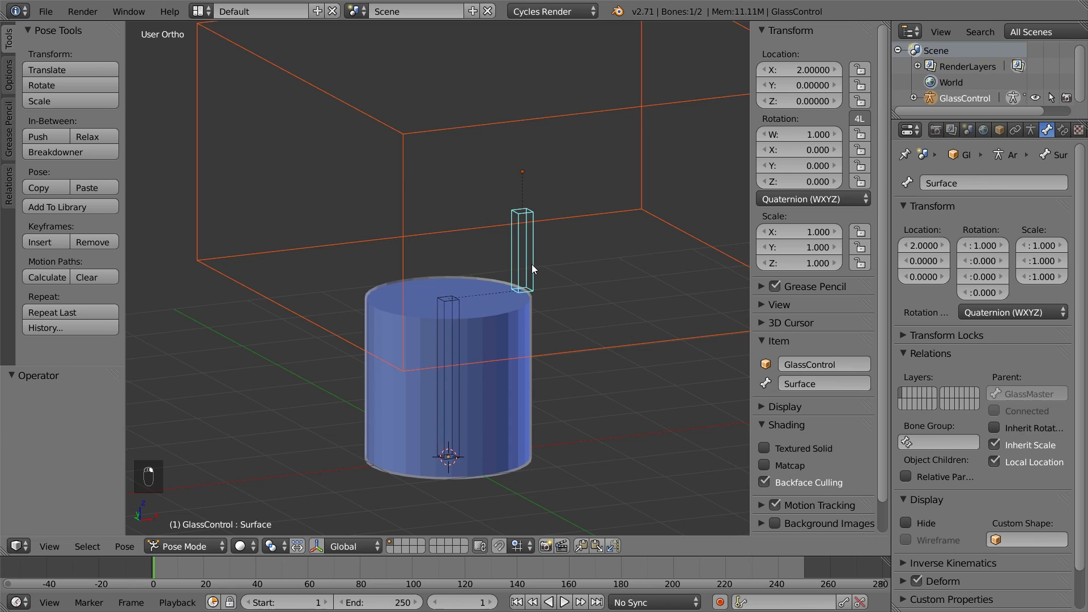
pyautogui.hotkey('alt', 'g')
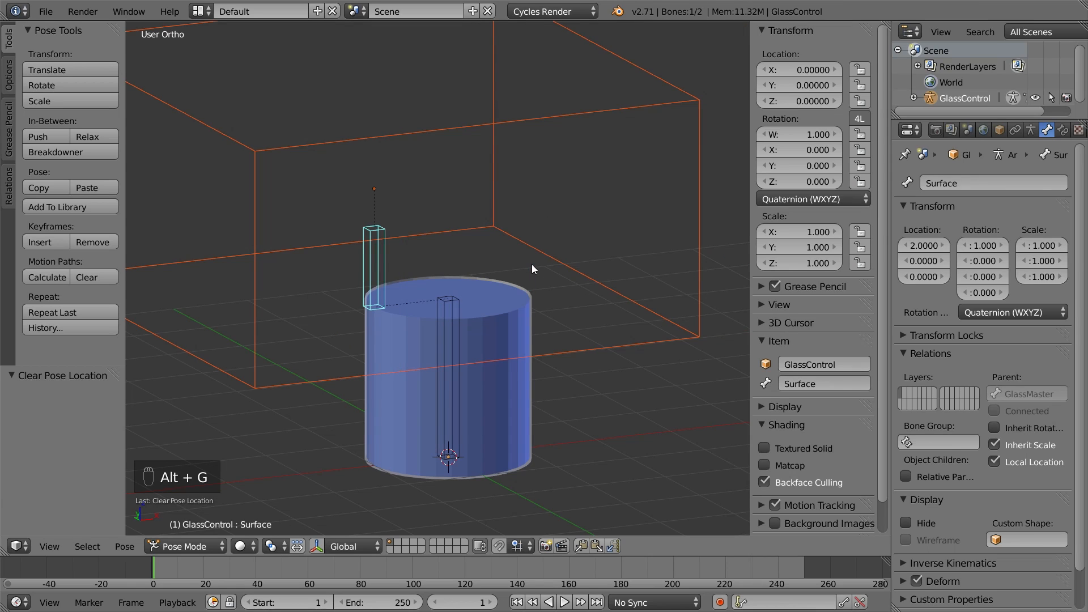
# Enlarge the GlassMaster bone's B-Bone display thickness by a factor of about 3.58 in Edit Mode
pyautogui.rightClick(453, 303)
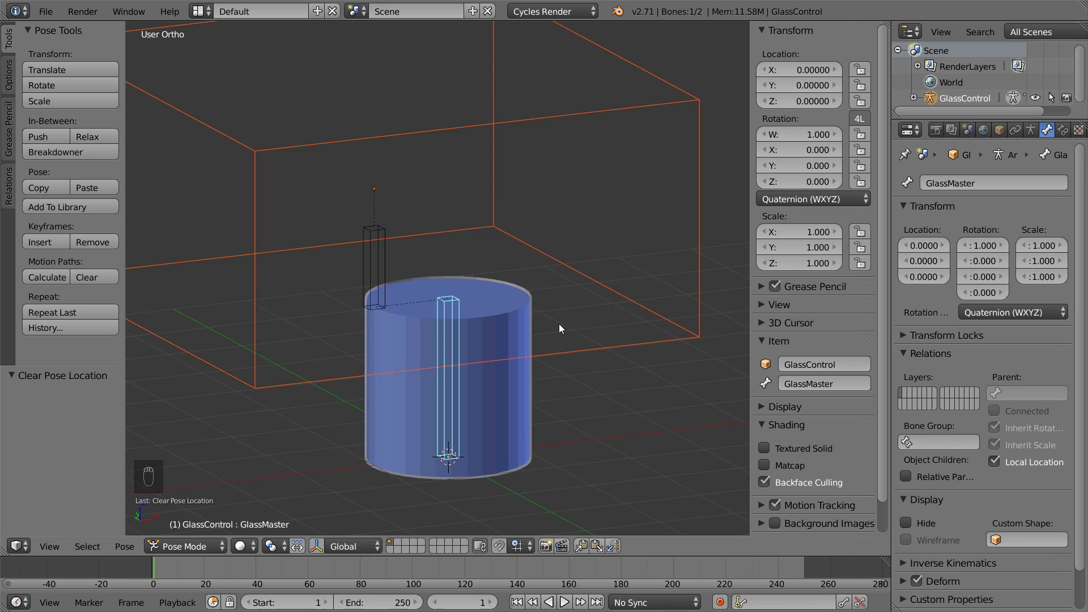
pyautogui.press('Tab')
pyautogui.hotkey('ctrl', 'alt', 's')
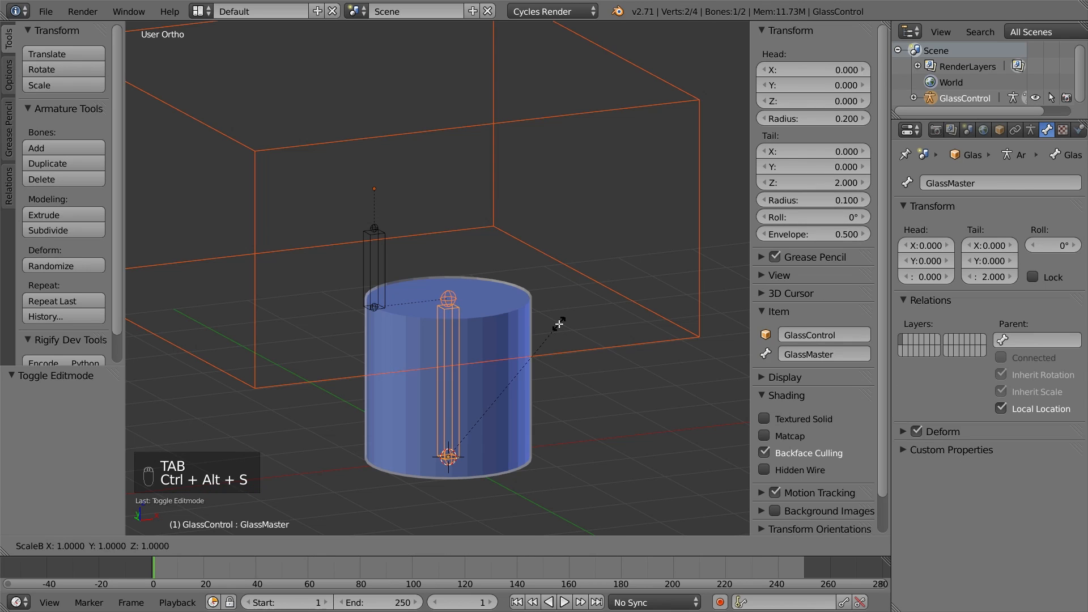
pyautogui.click(409, 251)
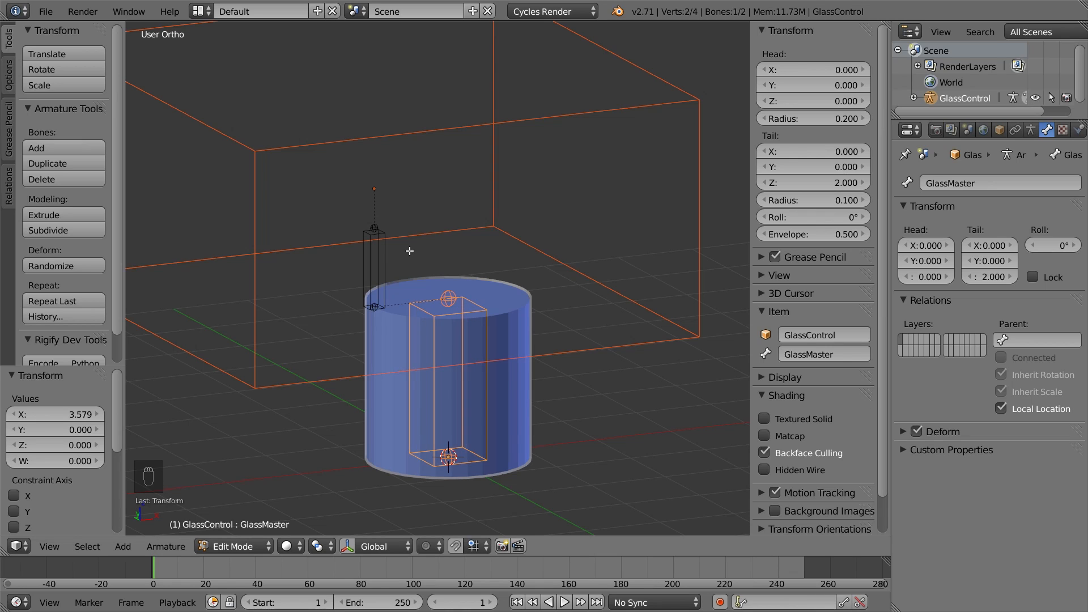
# Add a new bone at the glass base, name it Rotation, and set its tail Z to 2
pyautogui.hotkey('shift', 'a')
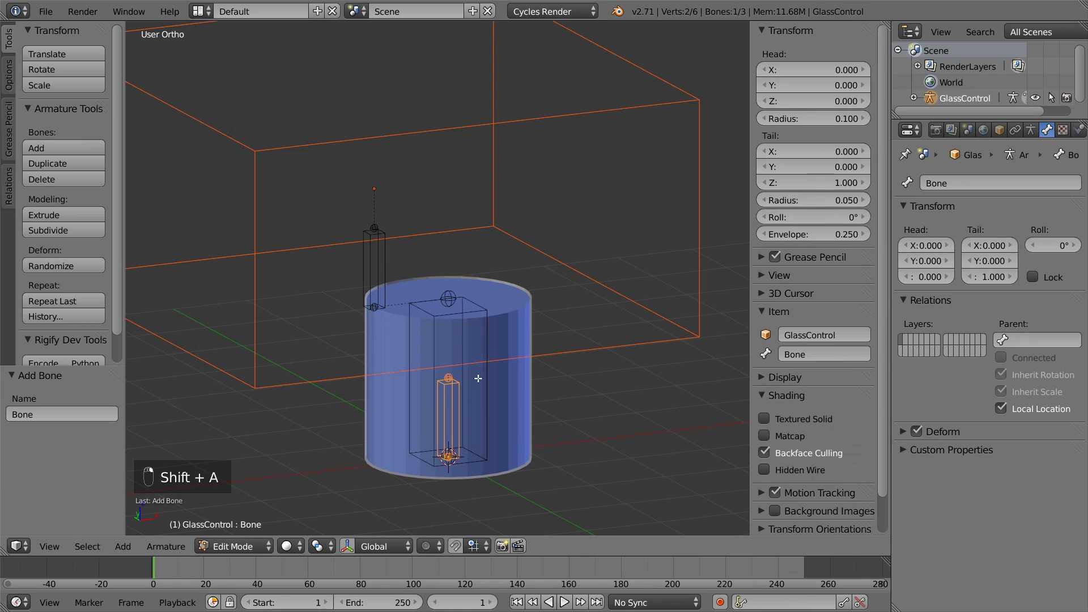
pyautogui.click(795, 352)
pyautogui.write('Rotation')
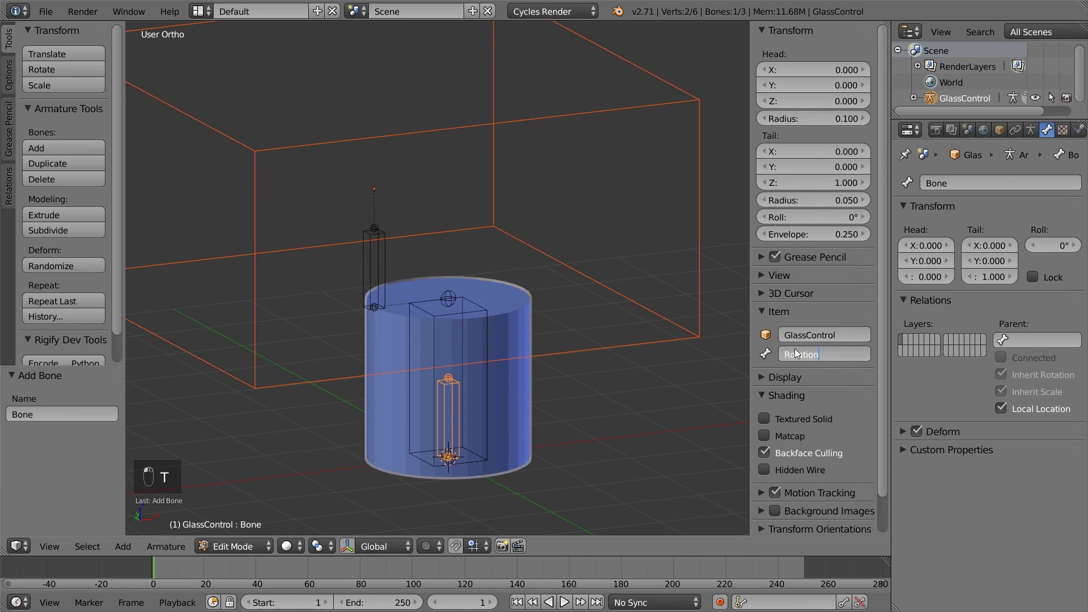
pyautogui.press('Return')
pyautogui.click(808, 182)
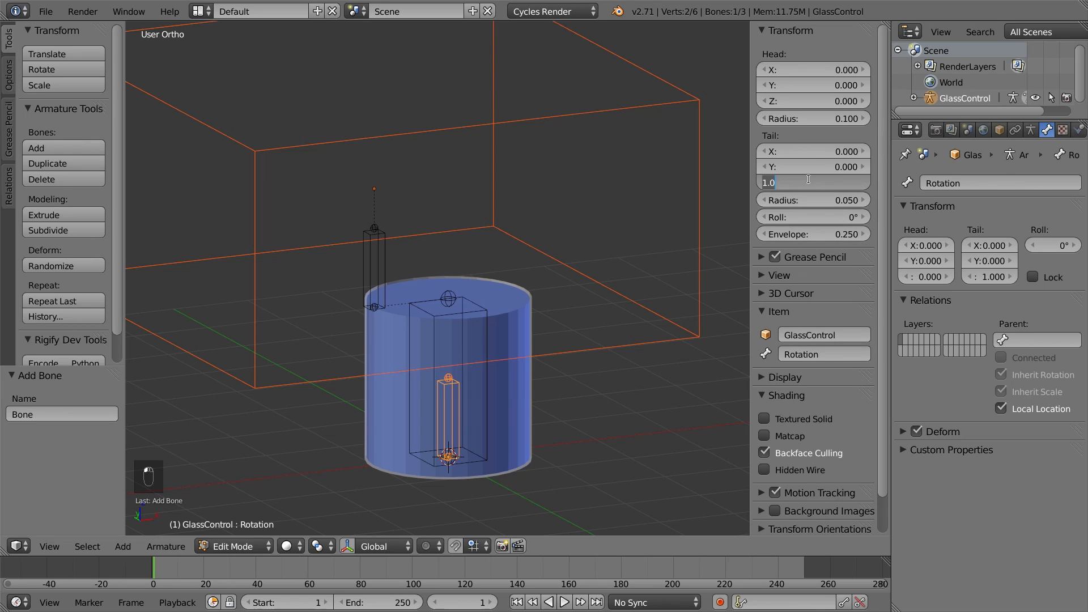
pyautogui.write('2')
pyautogui.press('Return')
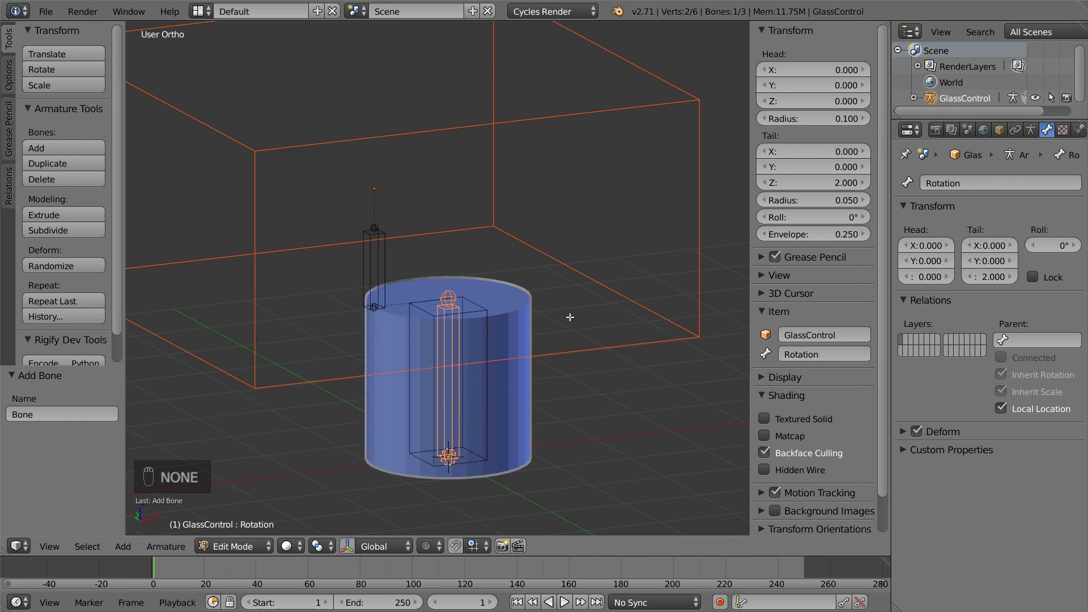
# Parent the Rotation bone to GlassMaster and the Surface bone to Rotation, both with Keep Offset
pyautogui.keyDown('shift'); pyautogui.rightClick(488, 313); pyautogui.keyUp('shift')
pyautogui.hotkey('ctrl', 'p')
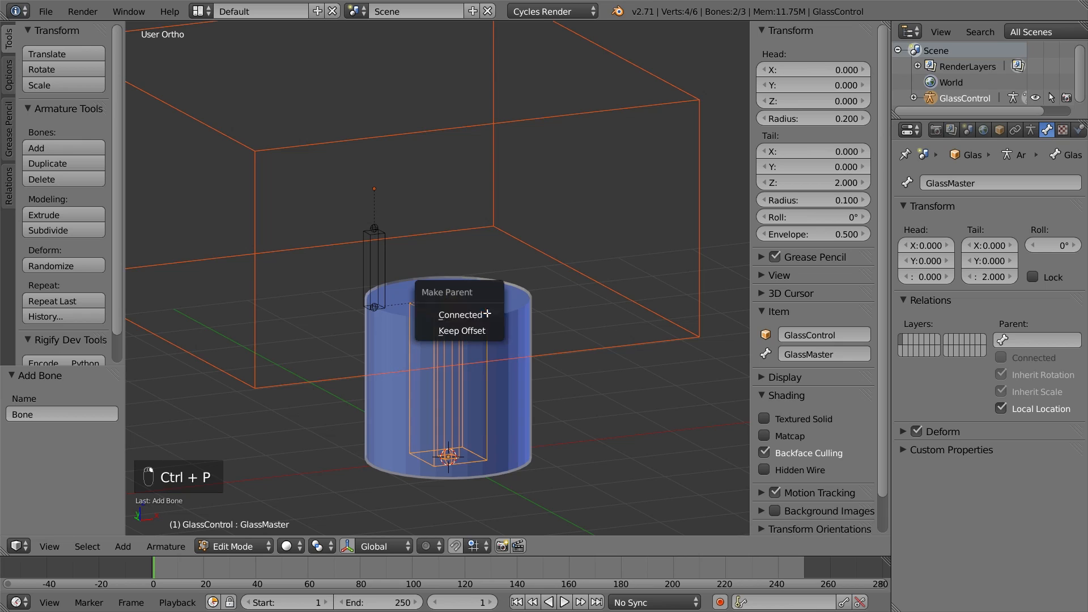
pyautogui.click(471, 331)
pyautogui.rightClick(385, 284)
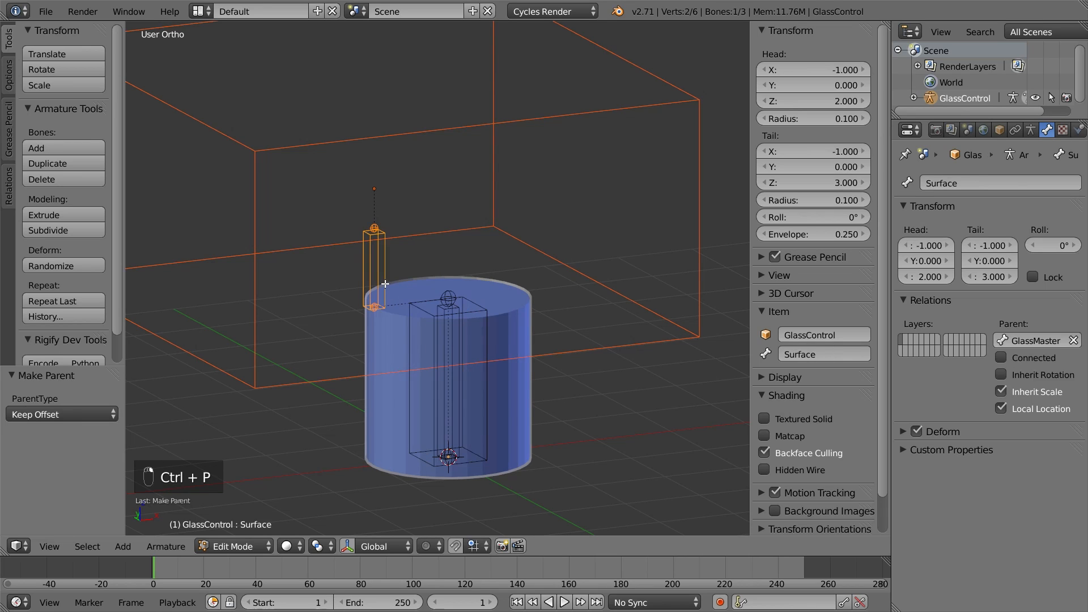
pyautogui.keyDown('shift'); pyautogui.rightClick(445, 310); pyautogui.keyUp('shift')
pyautogui.hotkey('ctrl', 'p')
pyautogui.click(445, 310)
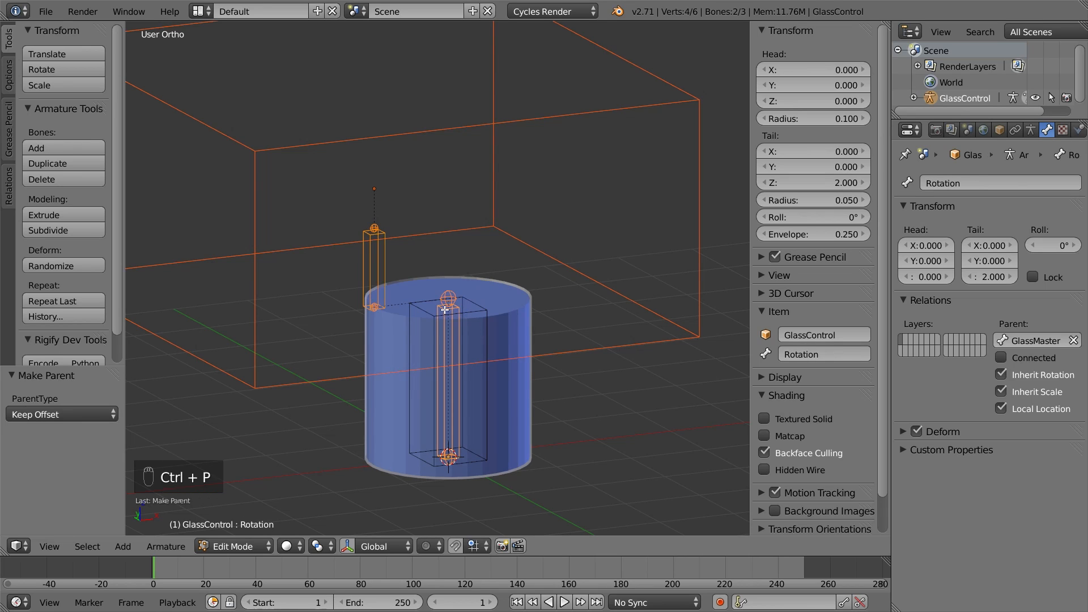
# Try rotating the selected Rotation and Surface bones about the global Z axis in Pose Mode, and return to Edit Mode
pyautogui.press('Tab')
pyautogui.press('r')
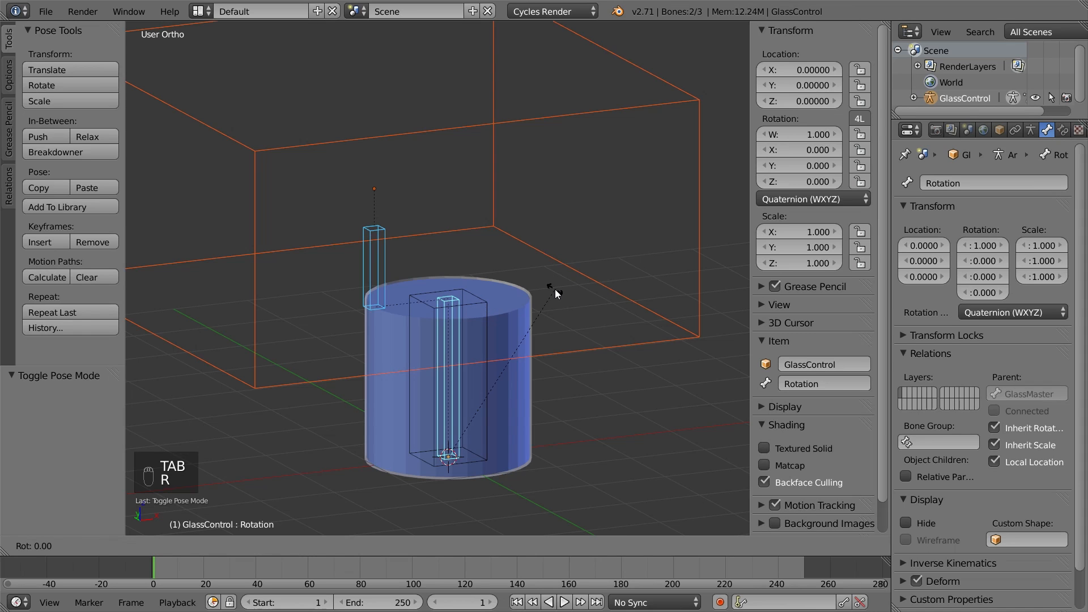
pyautogui.press('z')
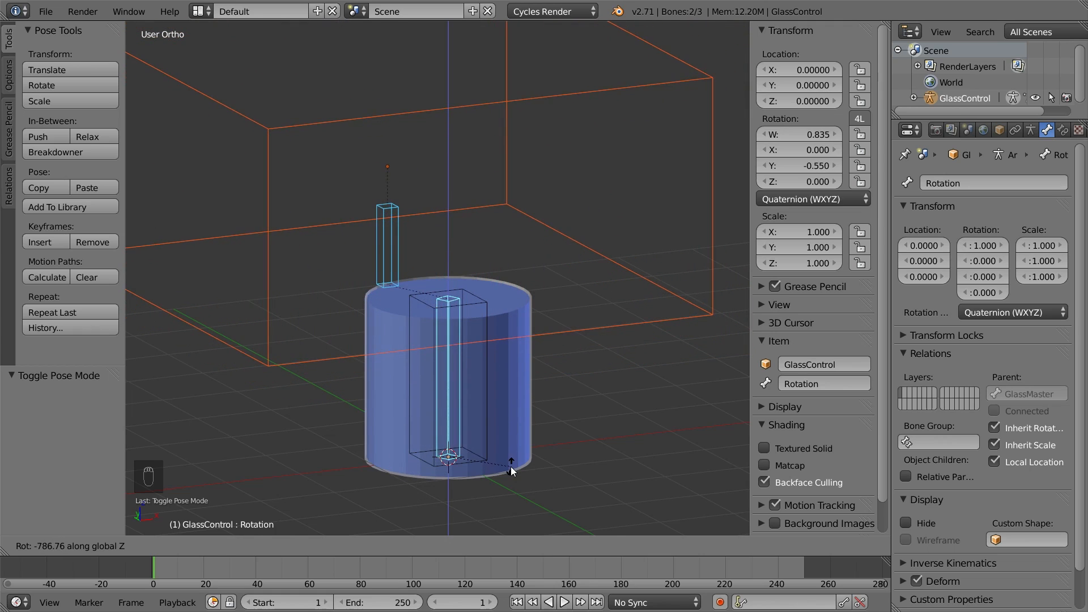
pyautogui.press('Escape')
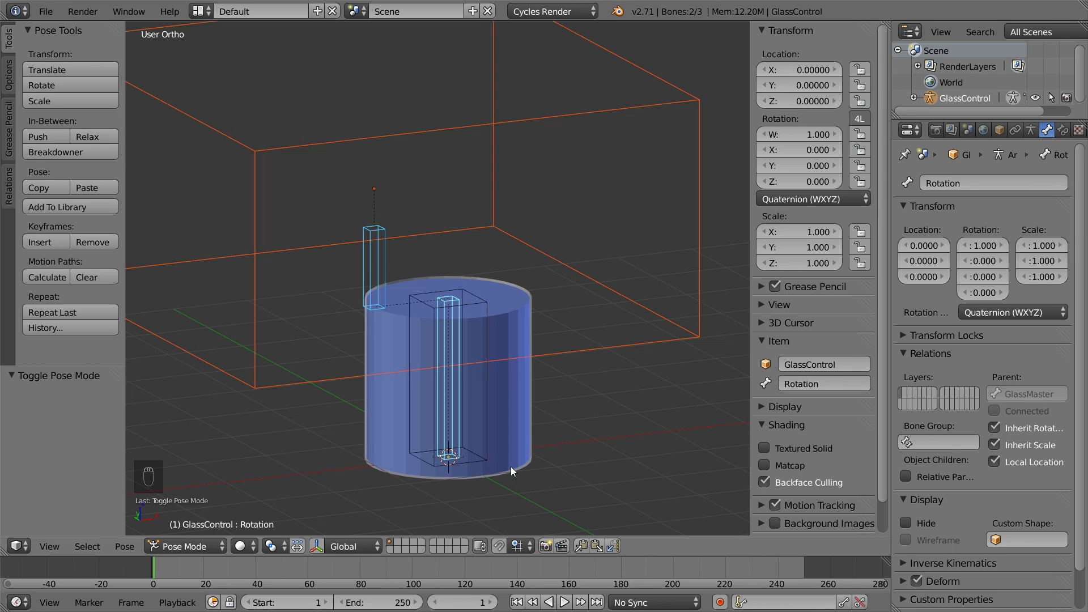
pyautogui.press('Tab')
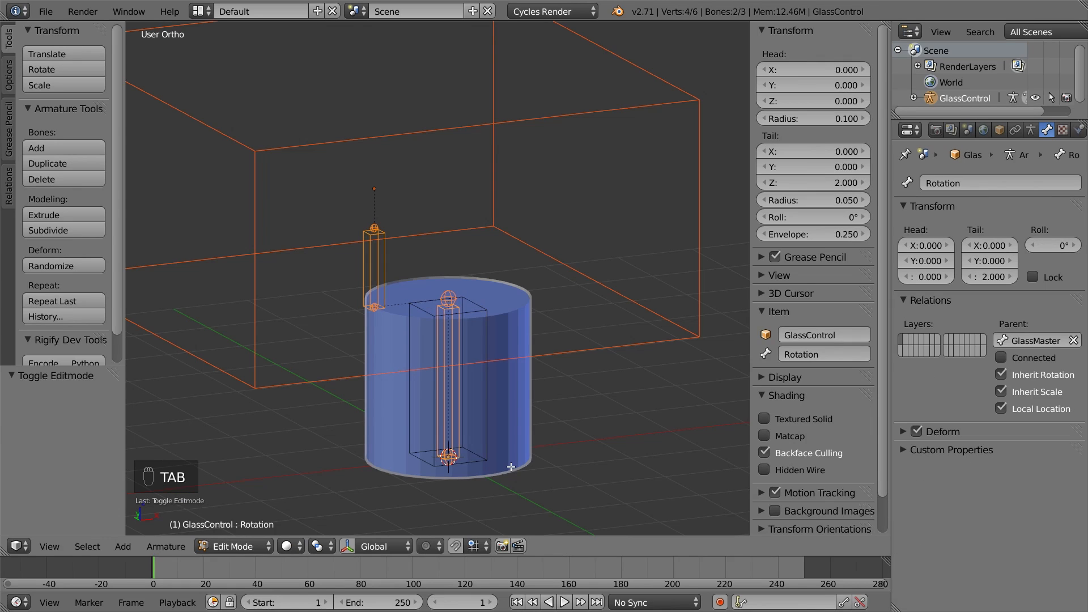
# Add a new bone at the glass base, name it Track, and raise it 2 units along global Z
pyautogui.hotkey('shift', 'a')
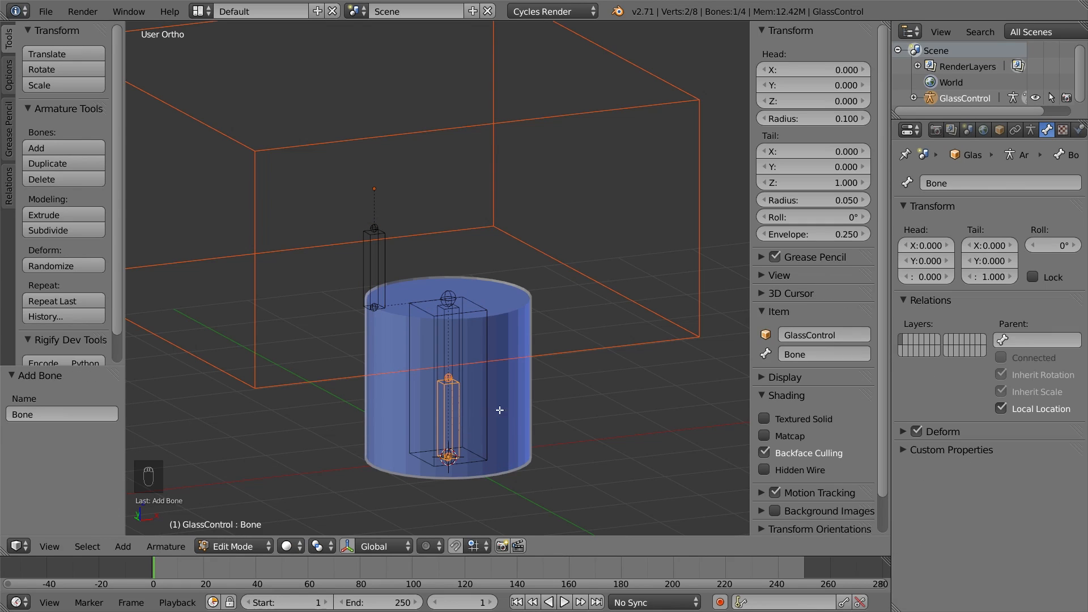
pyautogui.click(816, 355)
pyautogui.write('Track')
pyautogui.press('Return')
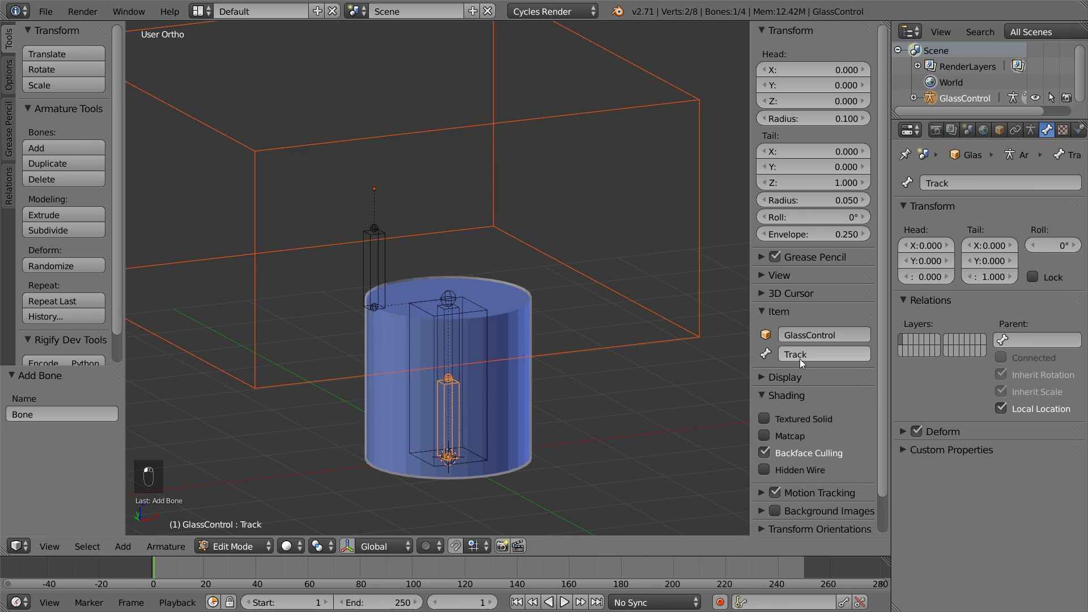
pyautogui.press('g')
pyautogui.press('z')
pyautogui.press('2')
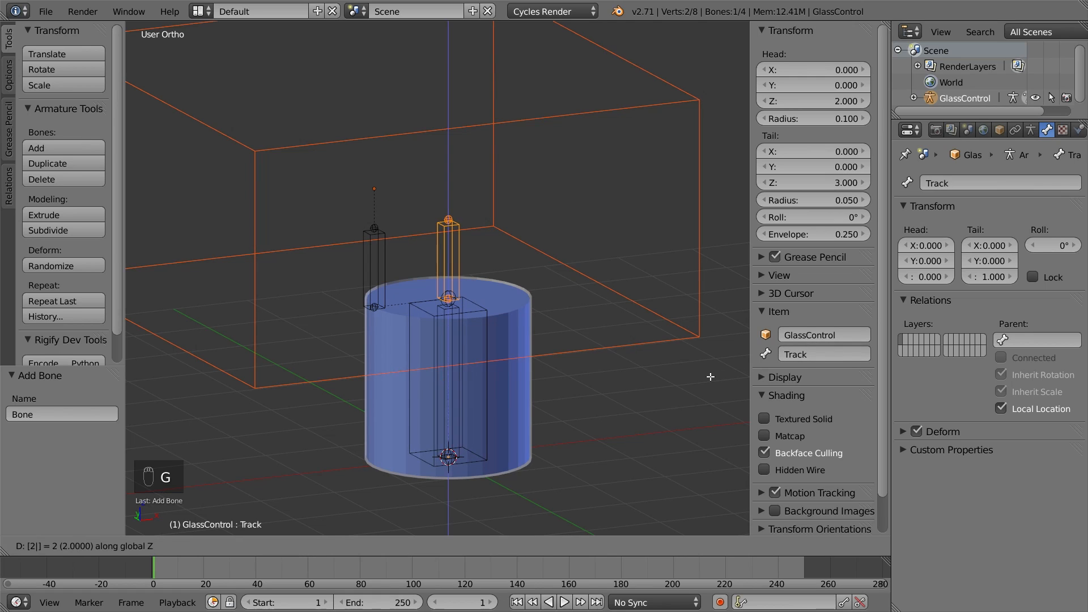
pyautogui.press('Return')
# Give the Rotation bone a Track To constraint in Pose Mode, targeting the Track bone of the GlassControl armature
pyautogui.hotkey('ctrl', 'Tab')
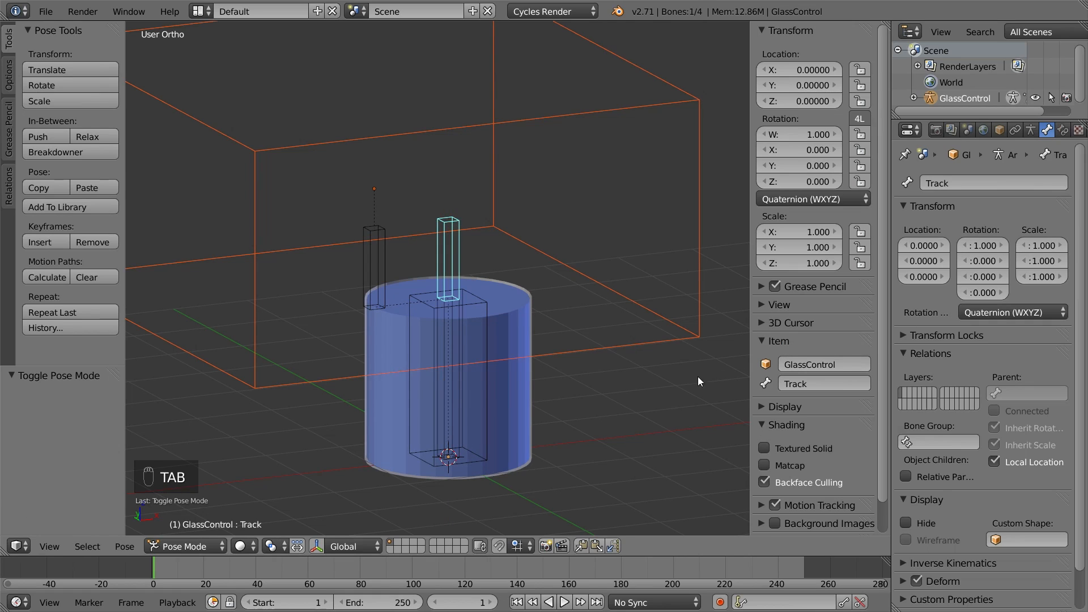
pyautogui.rightClick(451, 343)
pyautogui.click(1063, 130)
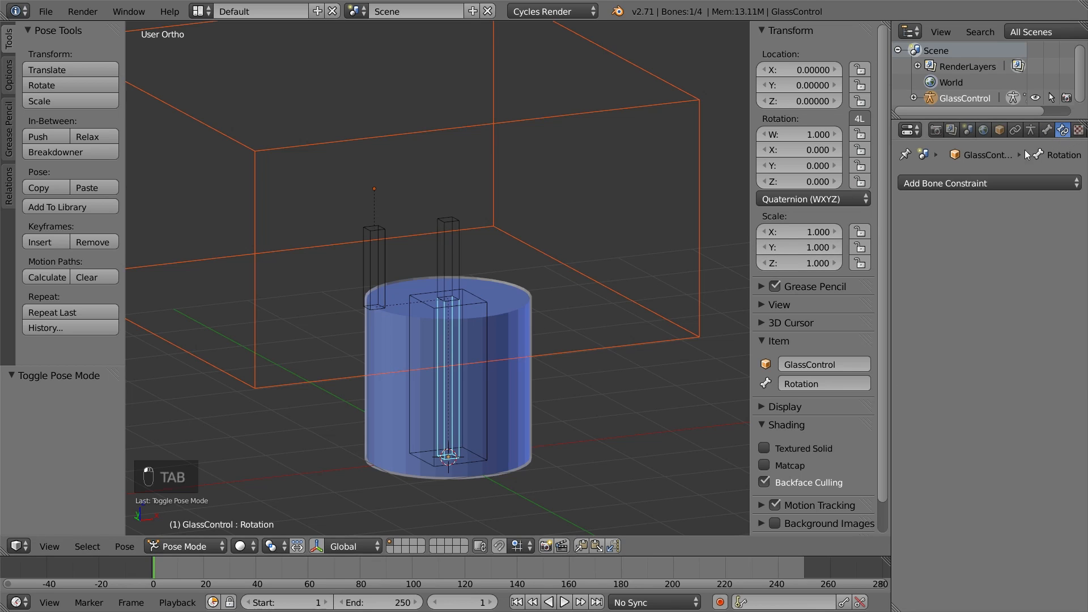
pyautogui.click(961, 182)
pyautogui.click(886, 321)
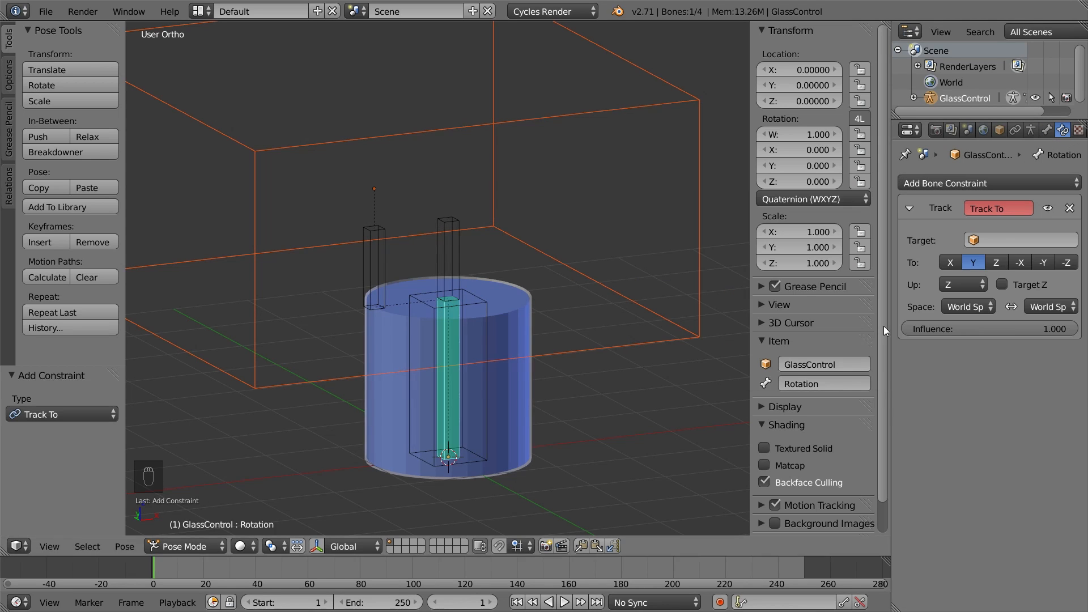
pyautogui.click(981, 241)
pyautogui.click(961, 277)
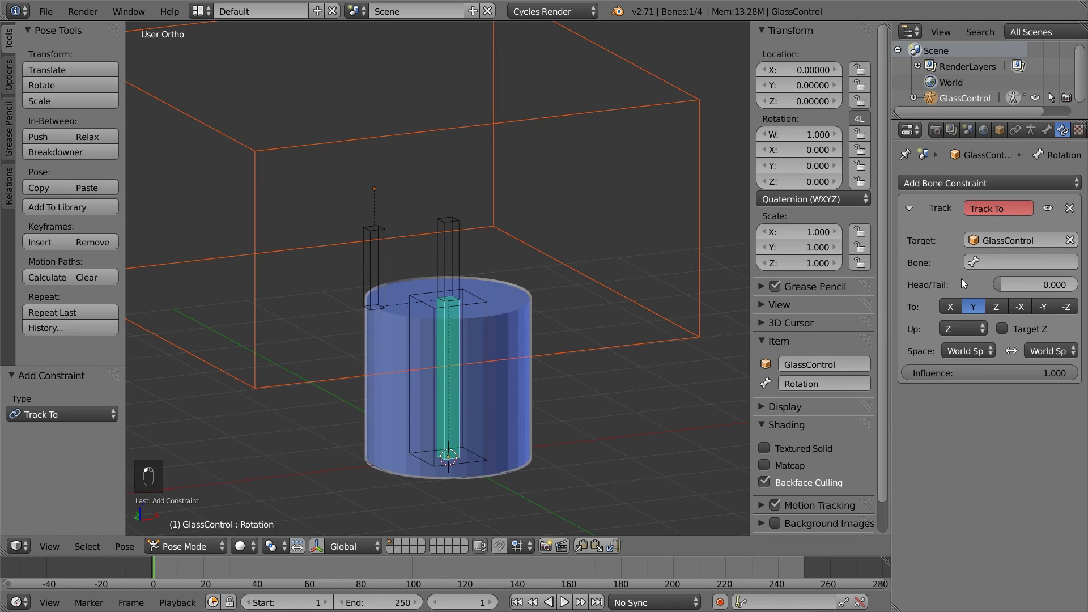
pyautogui.click(985, 262)
pyautogui.click(941, 331)
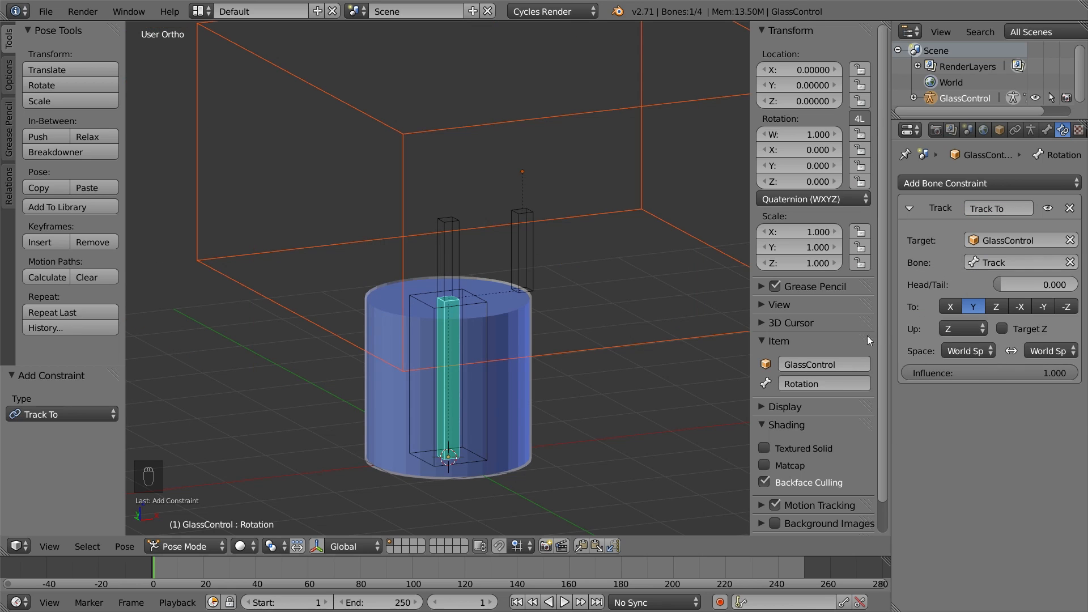
# Try moving the Track bone freely in Pose Mode, first in perspective and again from the top view
pyautogui.rightClick(448, 260)
pyautogui.press('g')
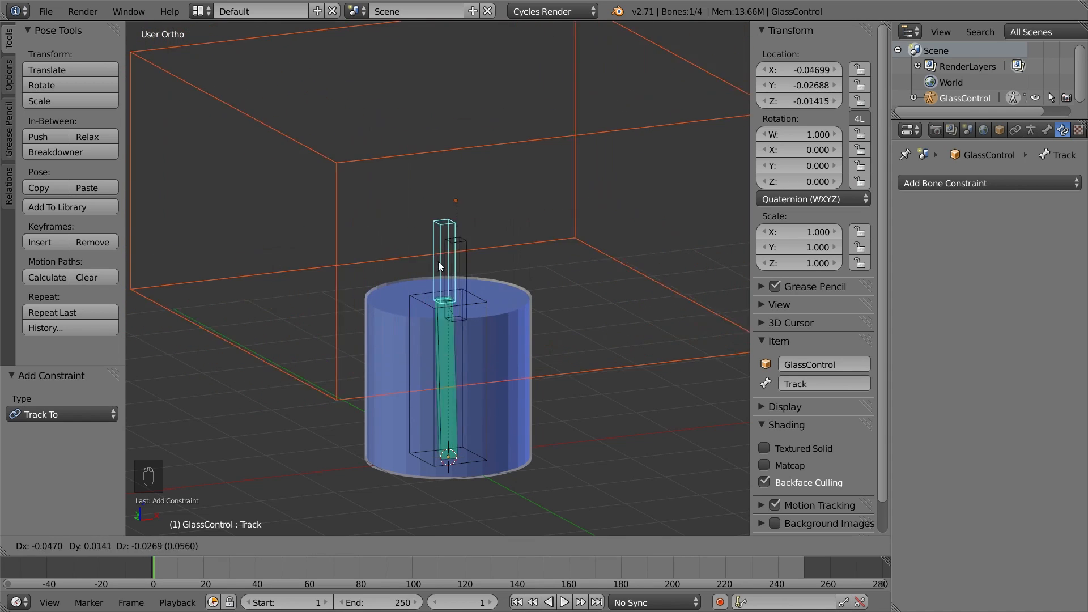
pyautogui.rightClick(413, 267)
pyautogui.press('KP_7')
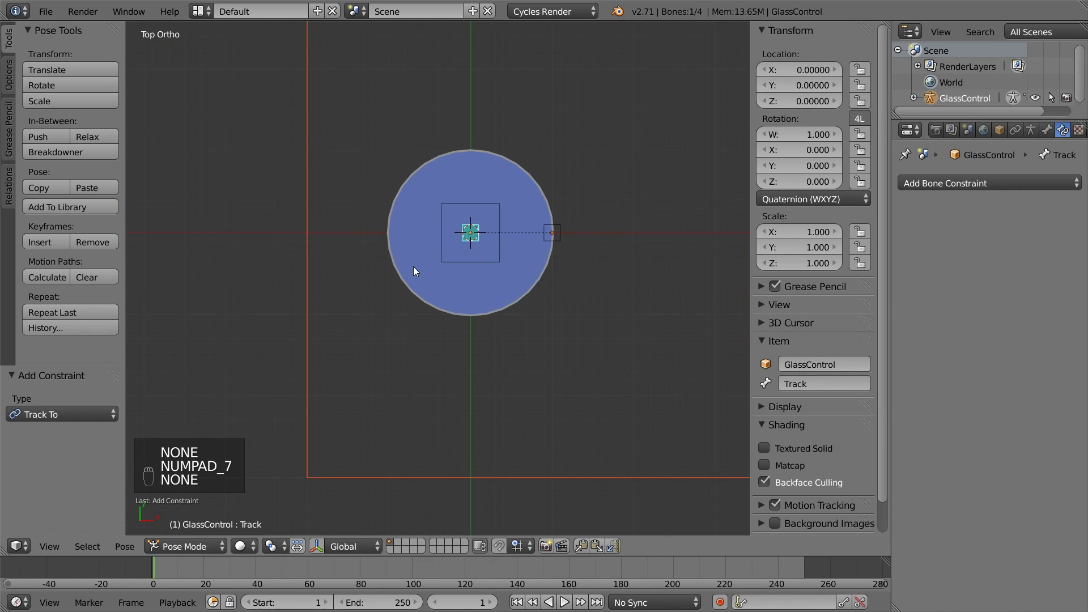
pyautogui.press('g')
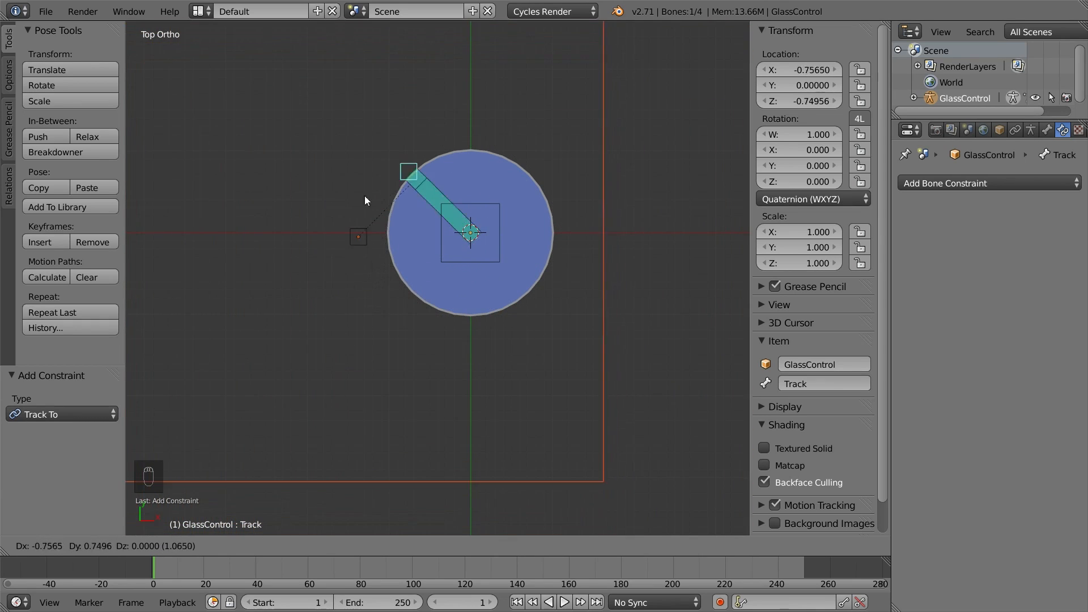
pyautogui.rightClick(431, 307)
# Move the Surface bone to the glass rim on the positive Y axis in Edit Mode, and return to Pose Mode
pyautogui.rightClick(547, 240)
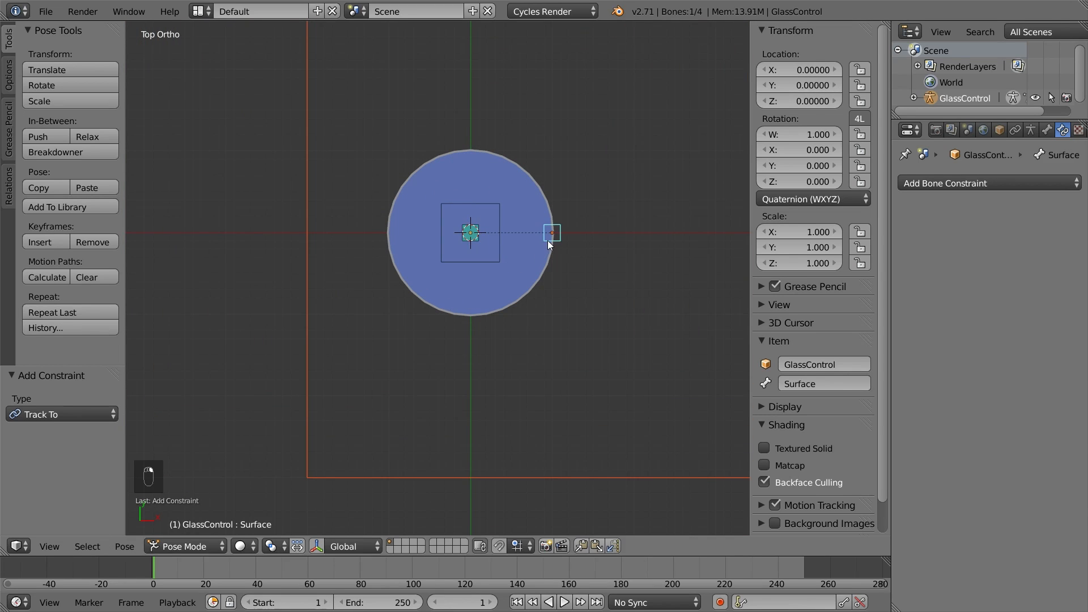
pyautogui.press('Tab')
pyautogui.press('g')
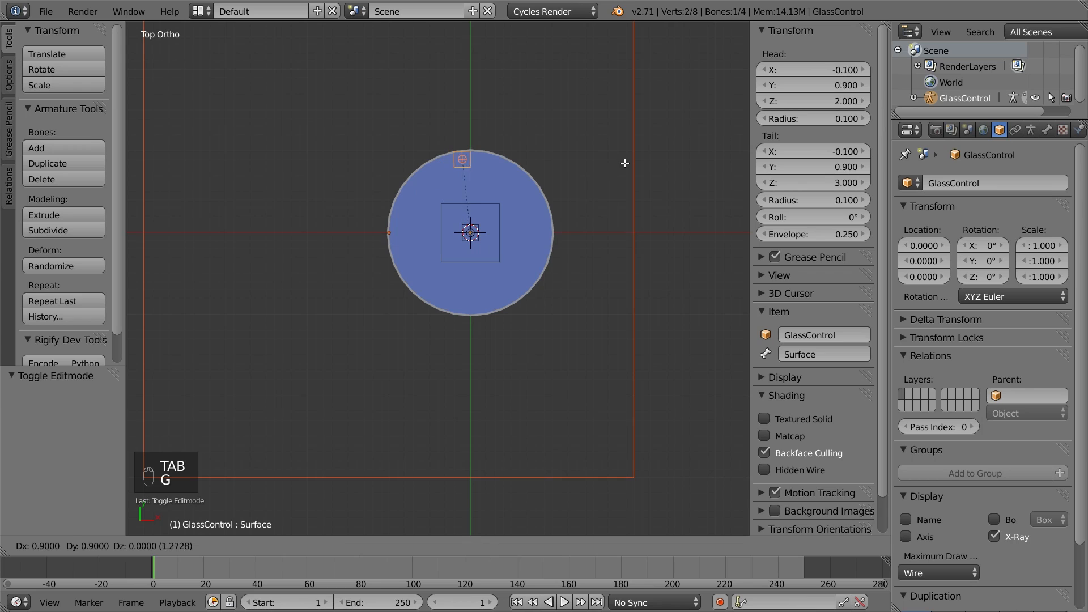
pyautogui.click(630, 161)
pyautogui.press('Tab')
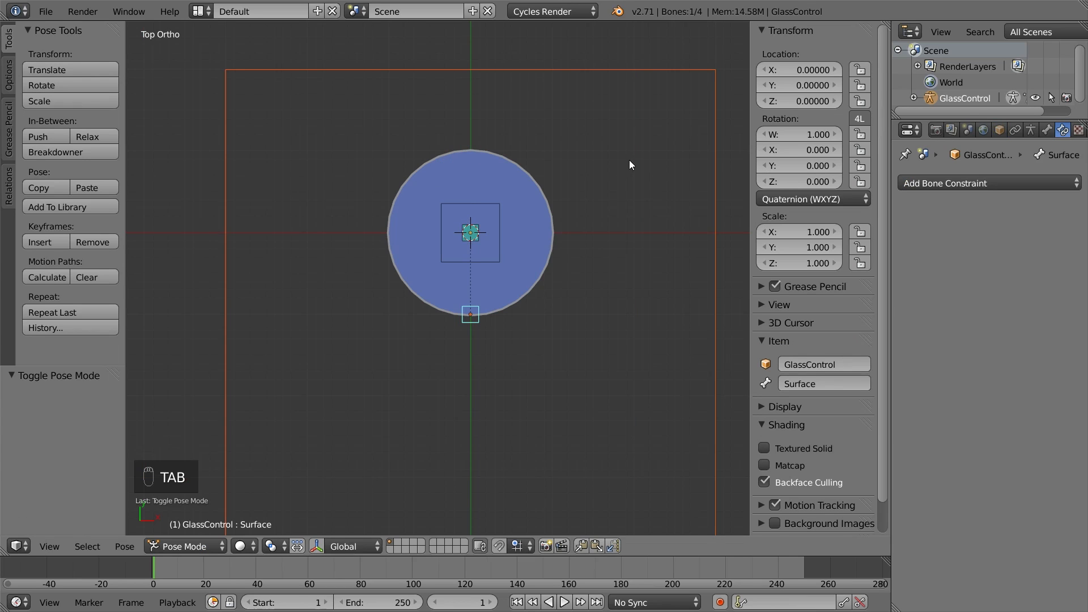
# Try moving the Track bone around the glass centre in the top view to test the Surface bone's alignment
pyautogui.rightClick(478, 227)
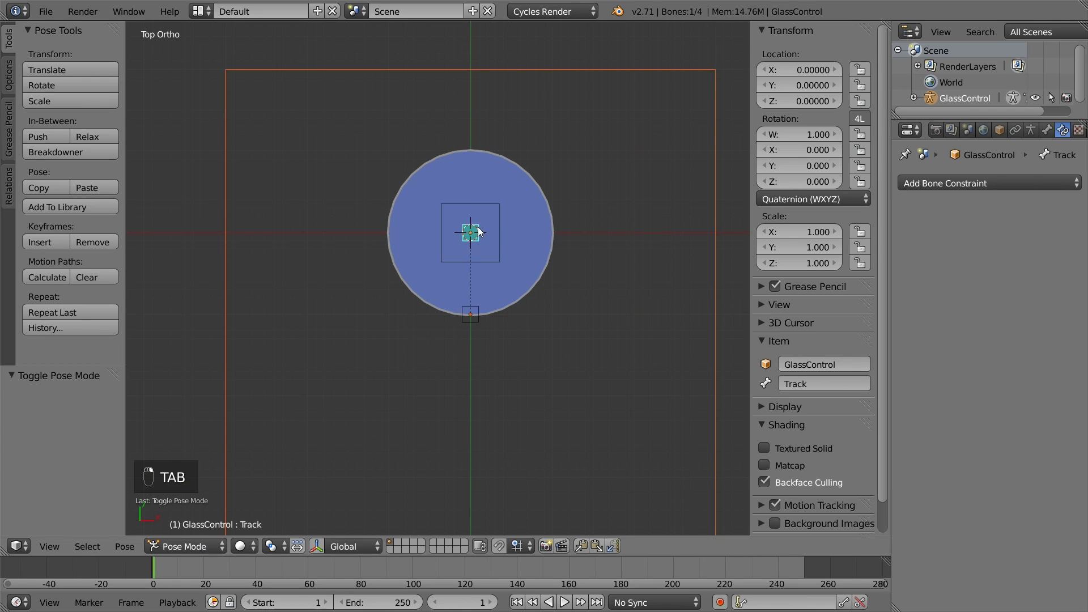
pyautogui.press('g')
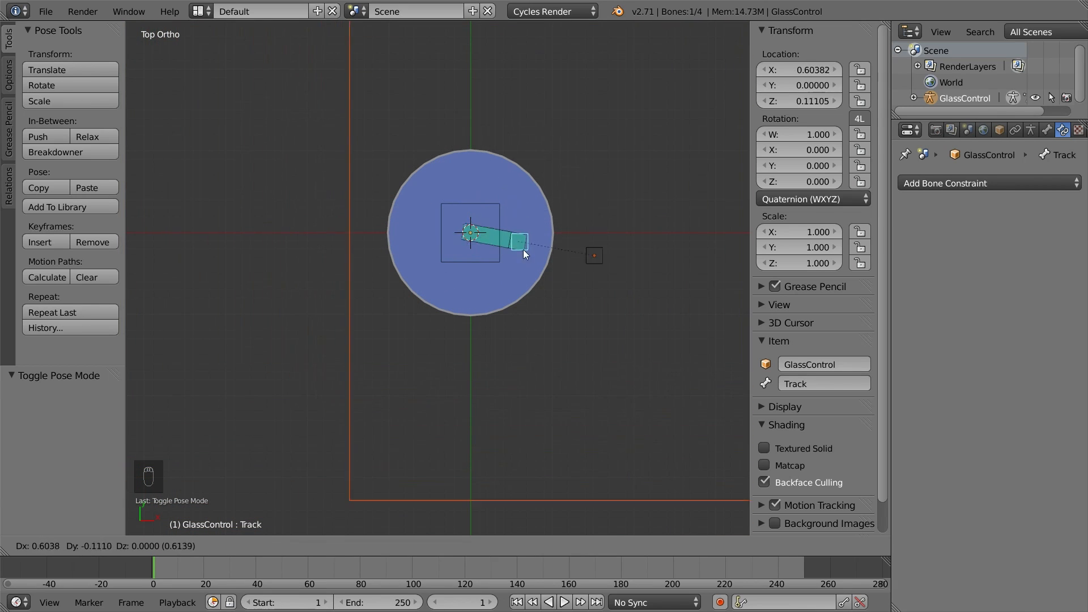
pyautogui.press('Escape')
# Parent the Track bone to GlassMaster with Keep Offset in Edit Mode, and return to Pose Mode
pyautogui.moveTo(486, 269); pyautogui.dragTo(531, 165, button='middle')
pyautogui.press('Tab')
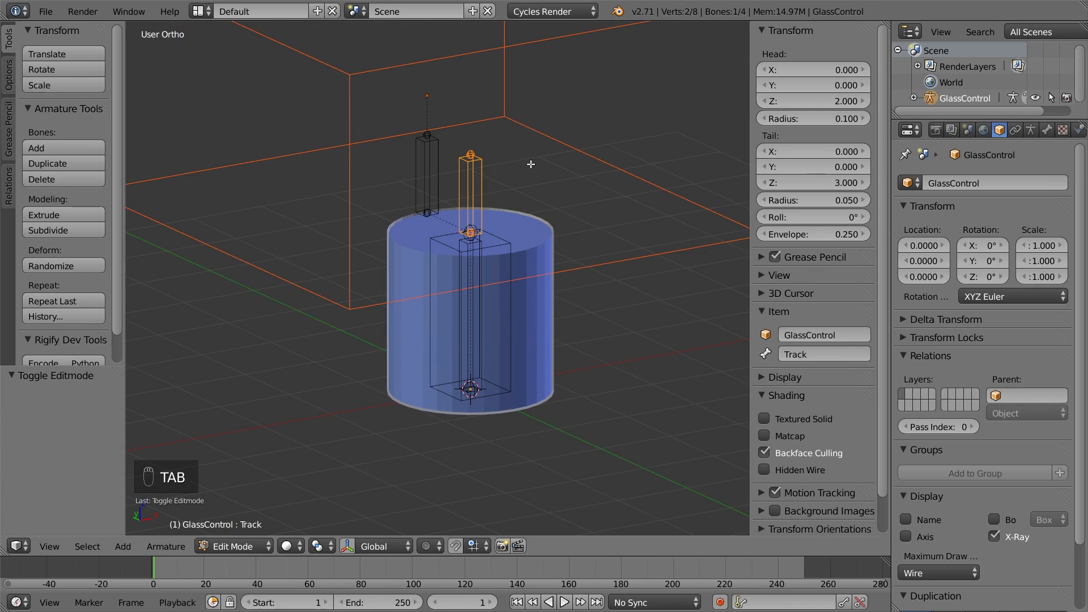
pyautogui.keyDown('shift'); pyautogui.rightClick(510, 244); pyautogui.keyUp('shift')
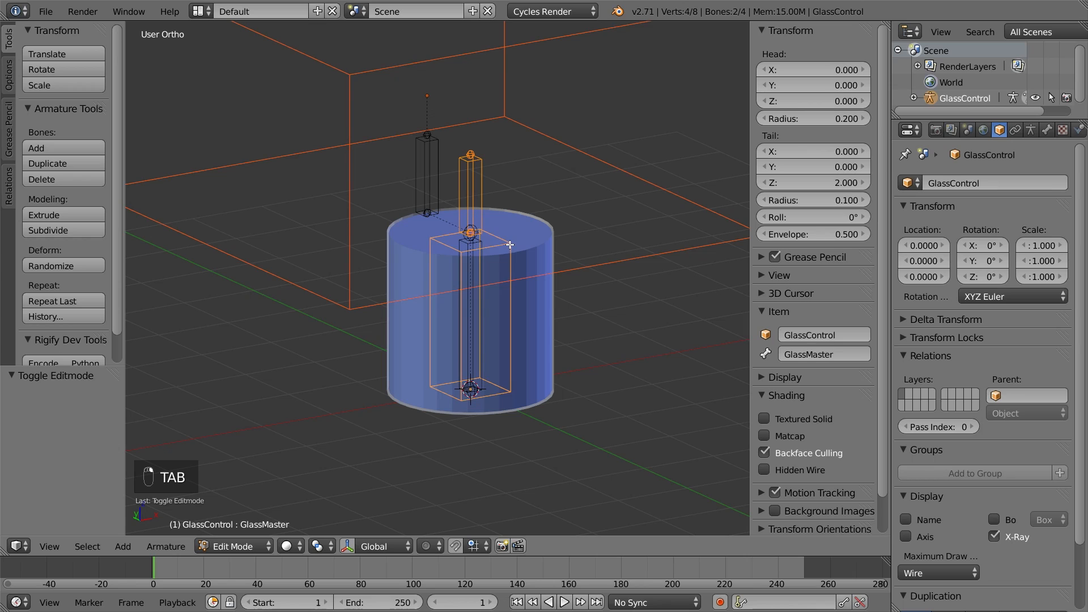
pyautogui.hotkey('ctrl', 'p')
pyautogui.click(510, 244)
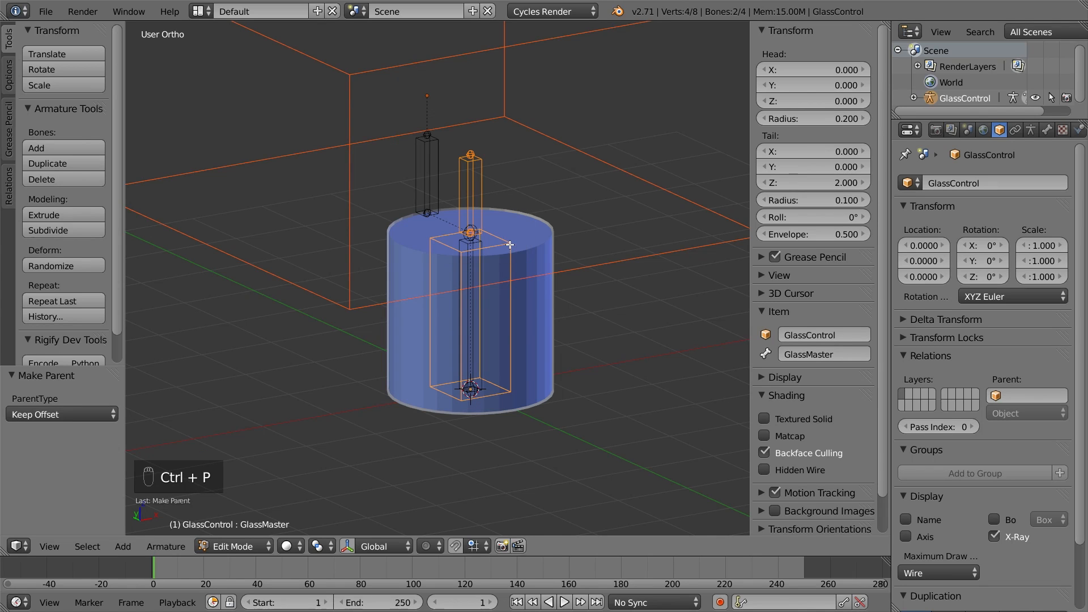
pyautogui.press('Tab')
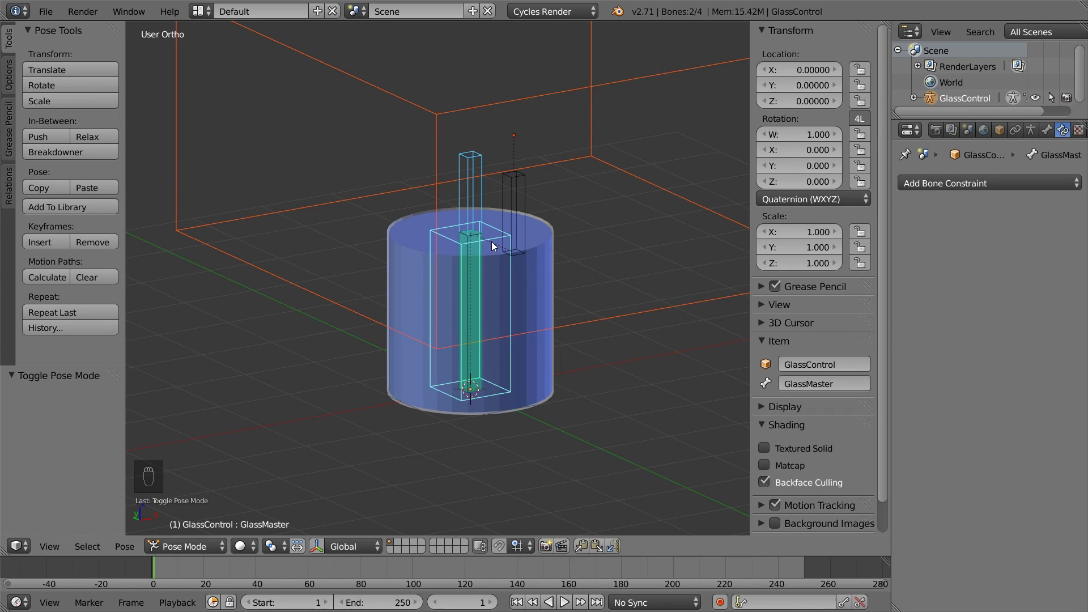
# Try rotating the GlassMaster bone with trackball rotation and about the global X and Y axes
pyautogui.rightClick(491, 242)
pyautogui.press('r')
pyautogui.press('r')
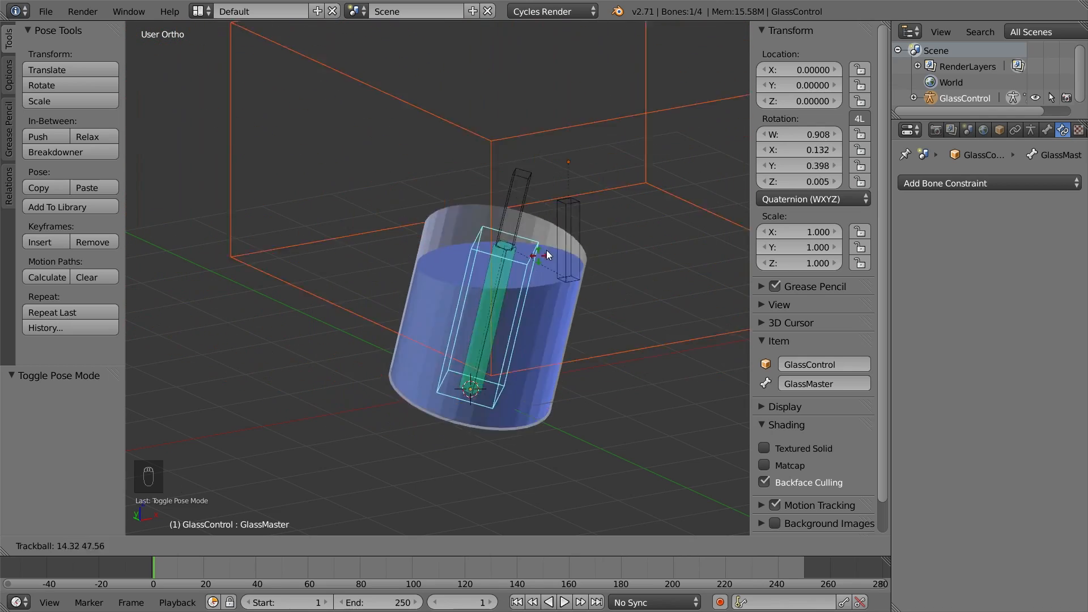
pyautogui.press('r')
pyautogui.press('x')
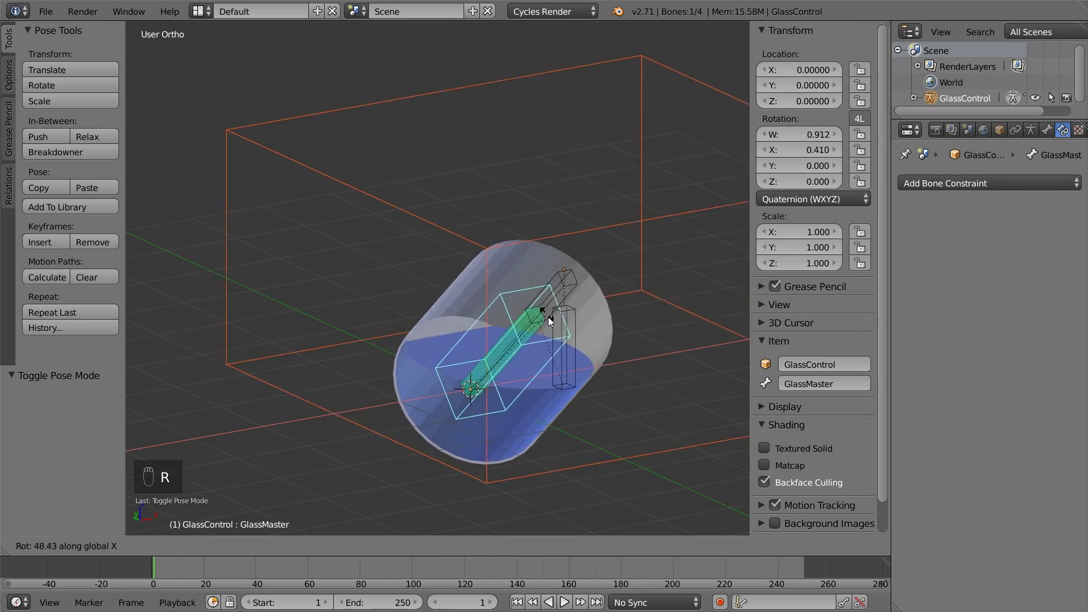
pyautogui.press('y')
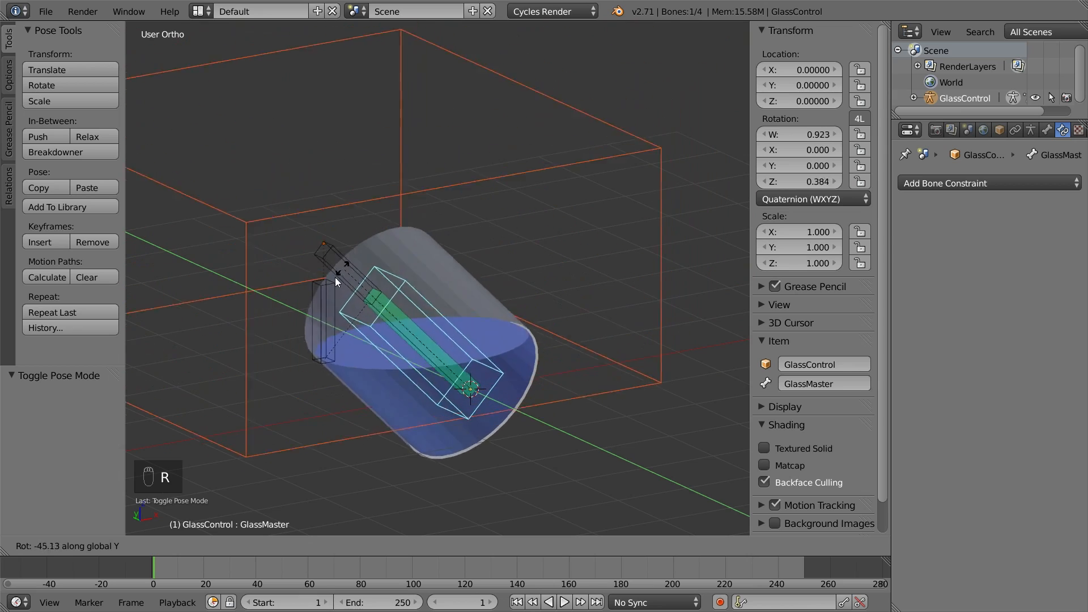
pyautogui.rightClick(474, 219)
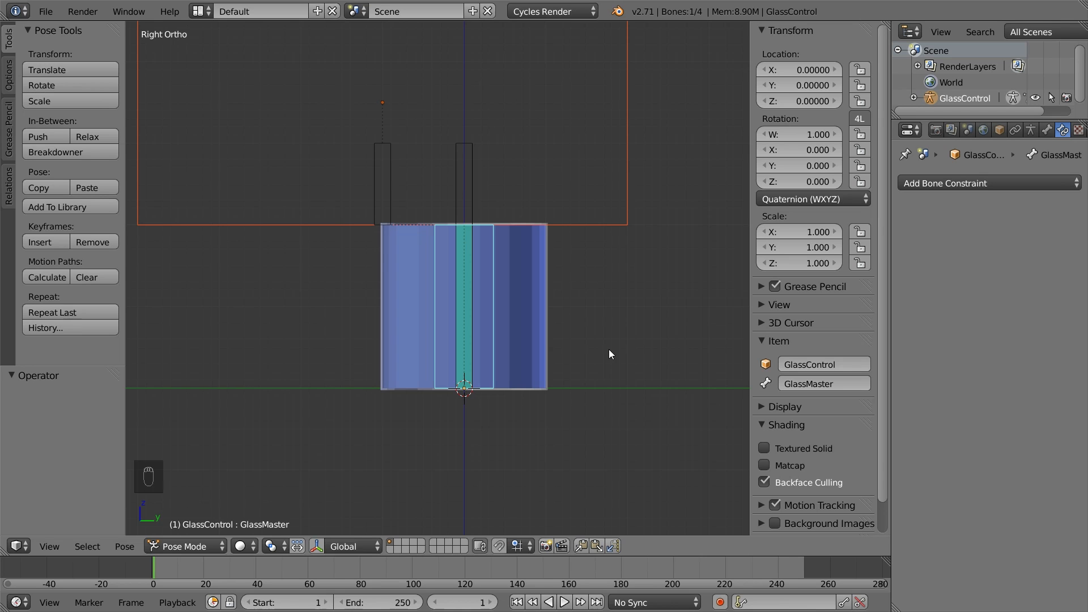
# Try tilting the GlassMaster bone by angles such as -45° in the right side view
pyautogui.press('r')
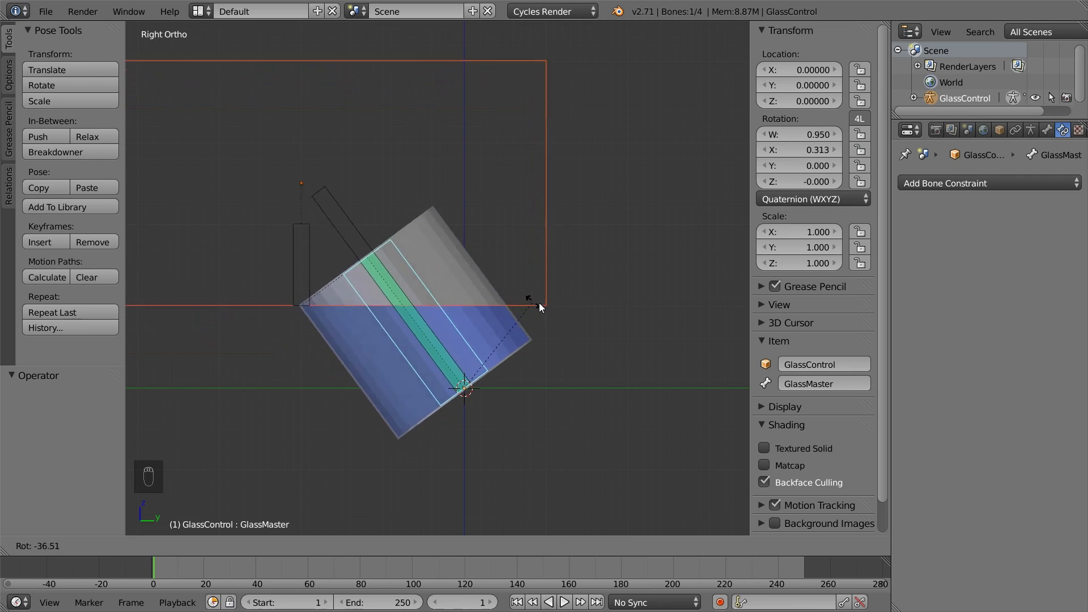
pyautogui.click(608, 350)
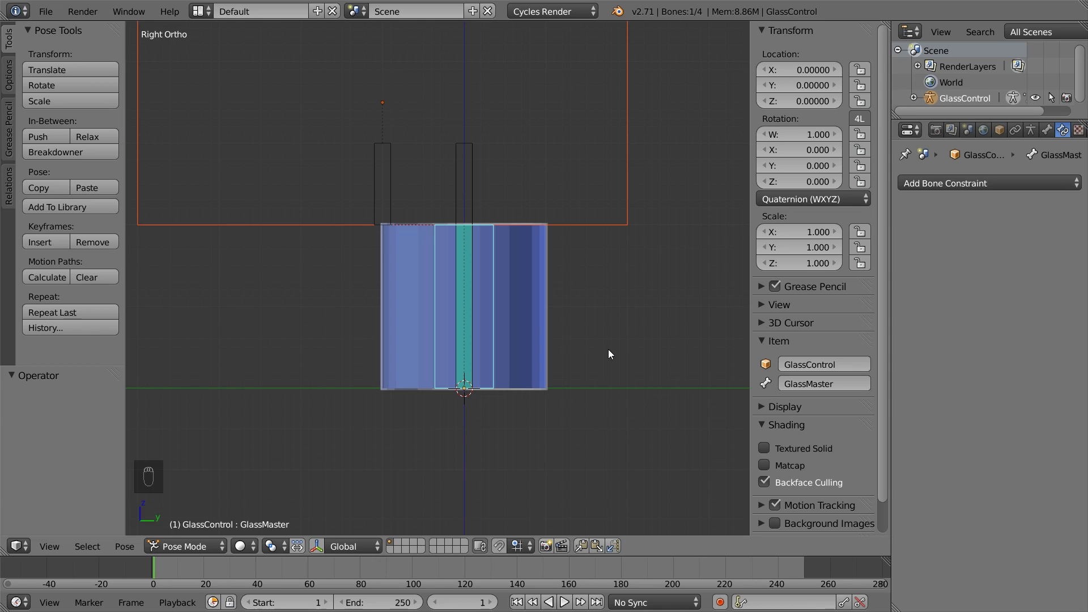
pyautogui.press('r')
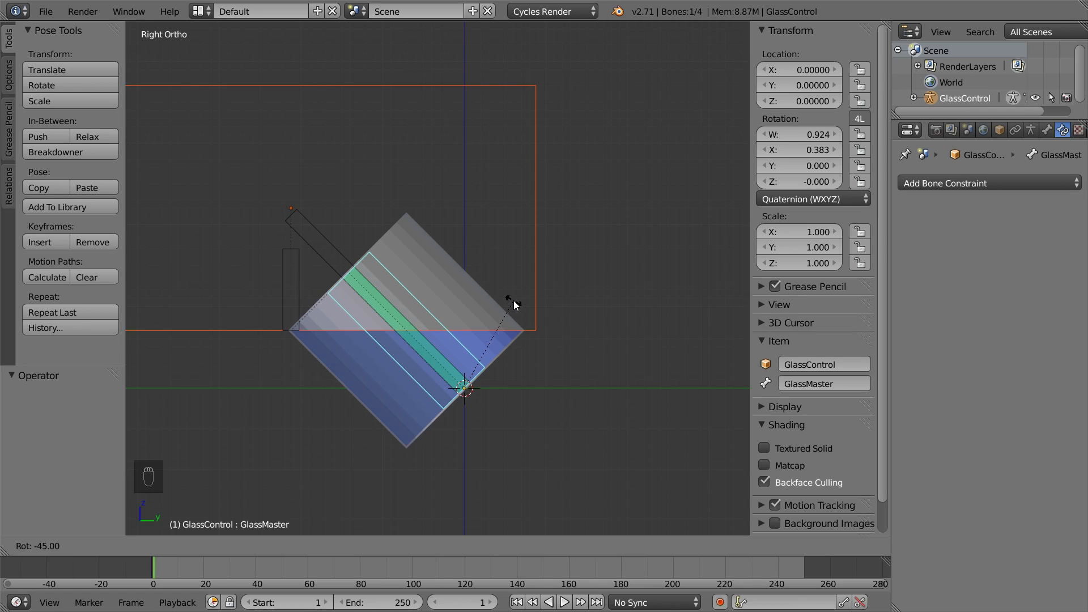
pyautogui.press('Escape')
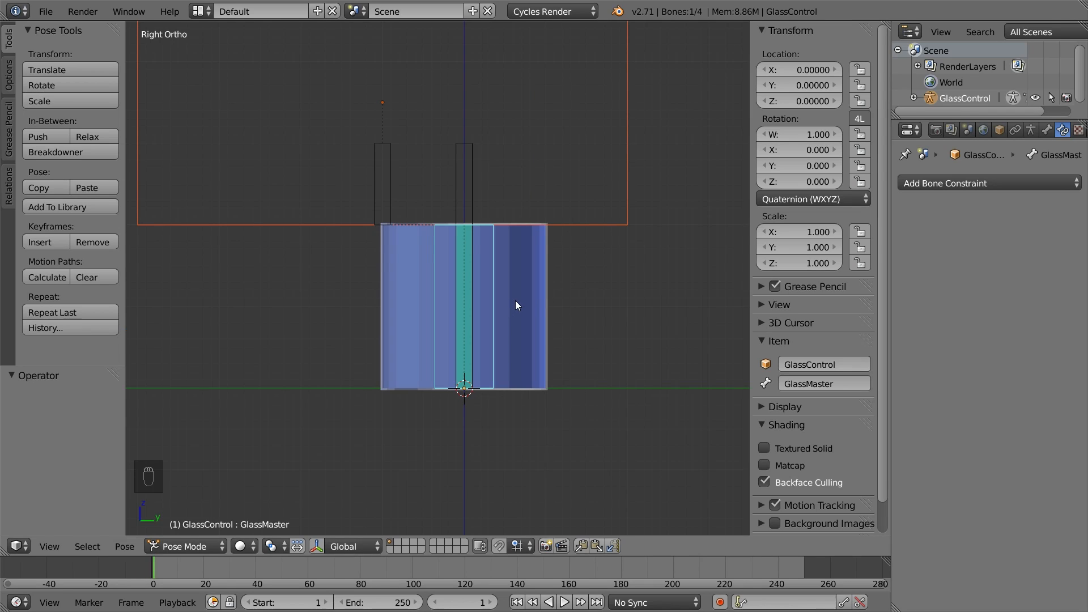
# Add a custom property named Liquid Amount to the GlassControl object and widen the properties area to fit its label
pyautogui.click(1002, 132)
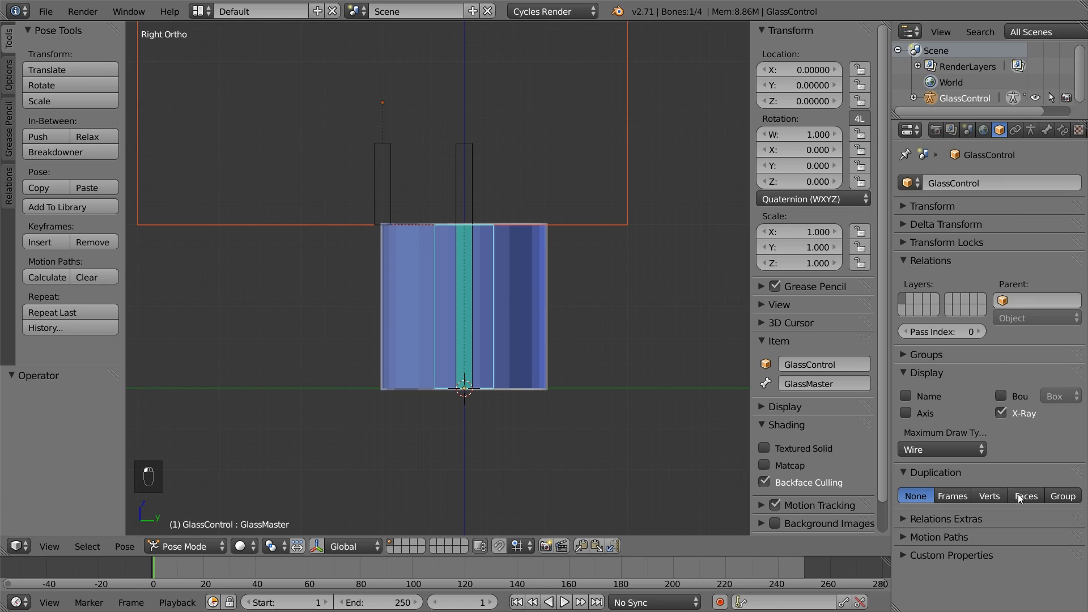
pyautogui.moveTo(1080, 556); pyautogui.dragTo(1080, 207)
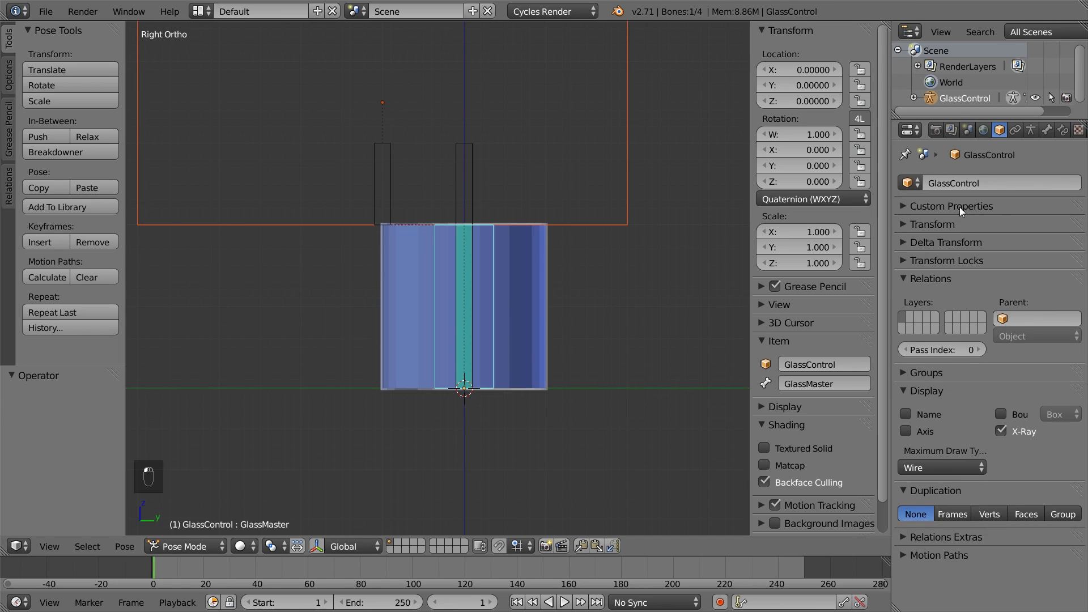
pyautogui.click(903, 206)
pyautogui.click(945, 228)
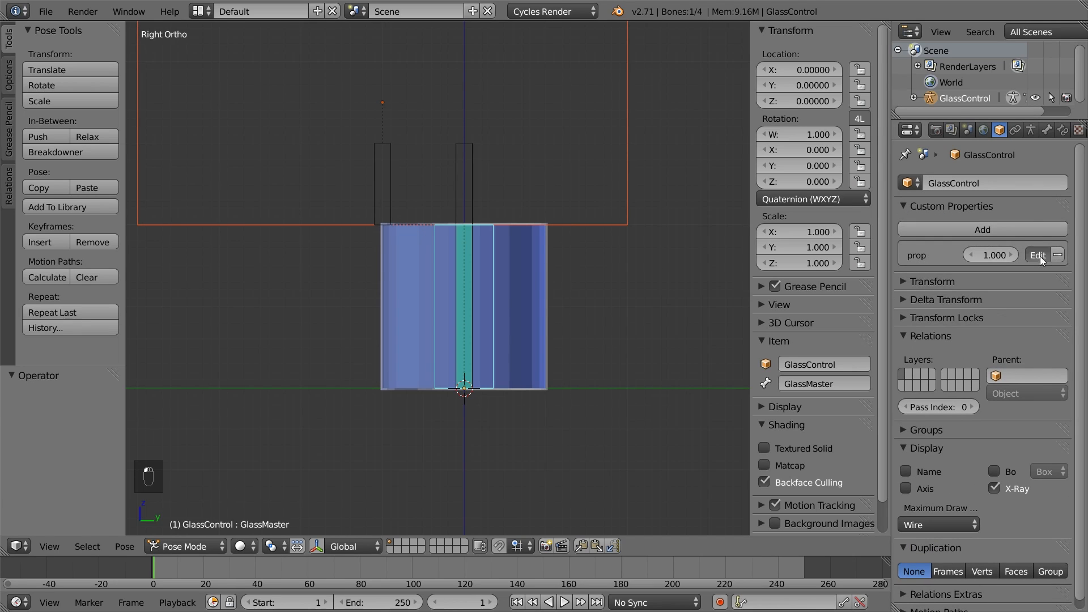
pyautogui.click(1038, 255)
pyautogui.click(1039, 276)
pyautogui.write('Liquid Amount')
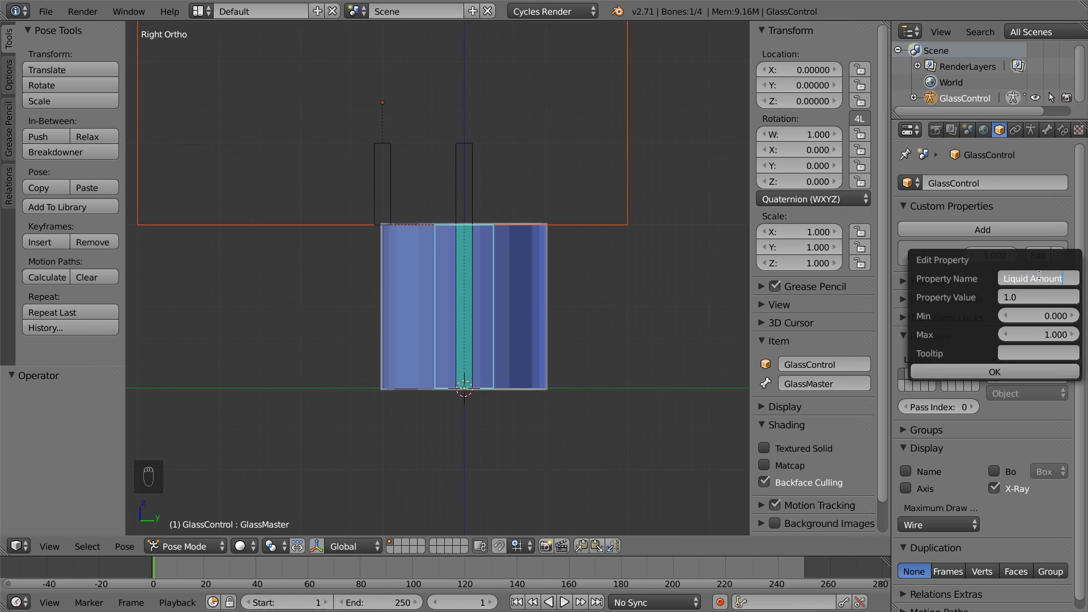
pyautogui.press('Return')
pyautogui.click(991, 371)
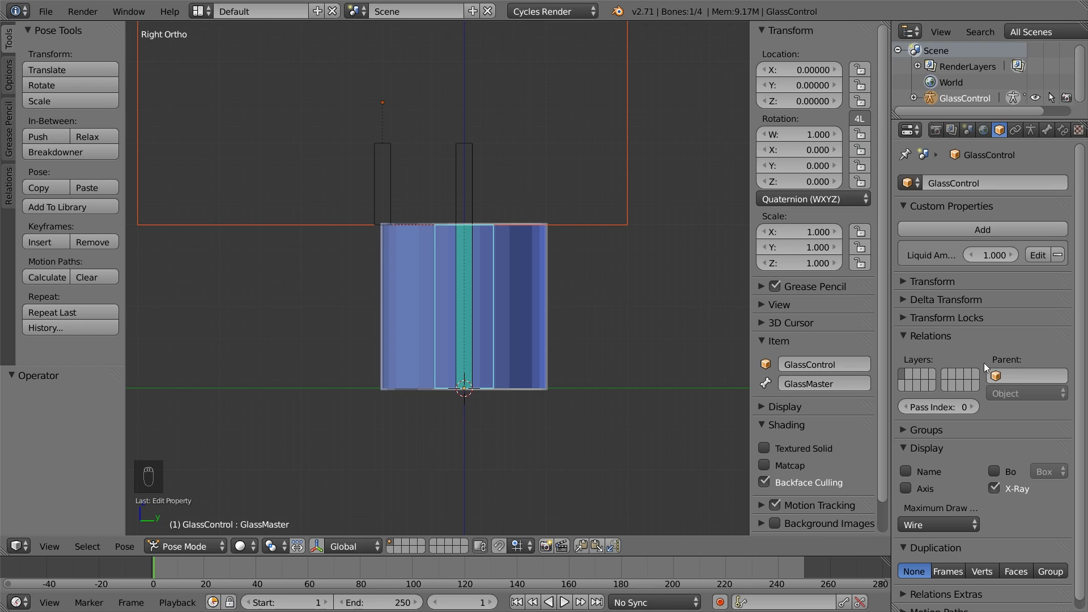
pyautogui.moveTo(892, 266); pyautogui.dragTo(864, 264)
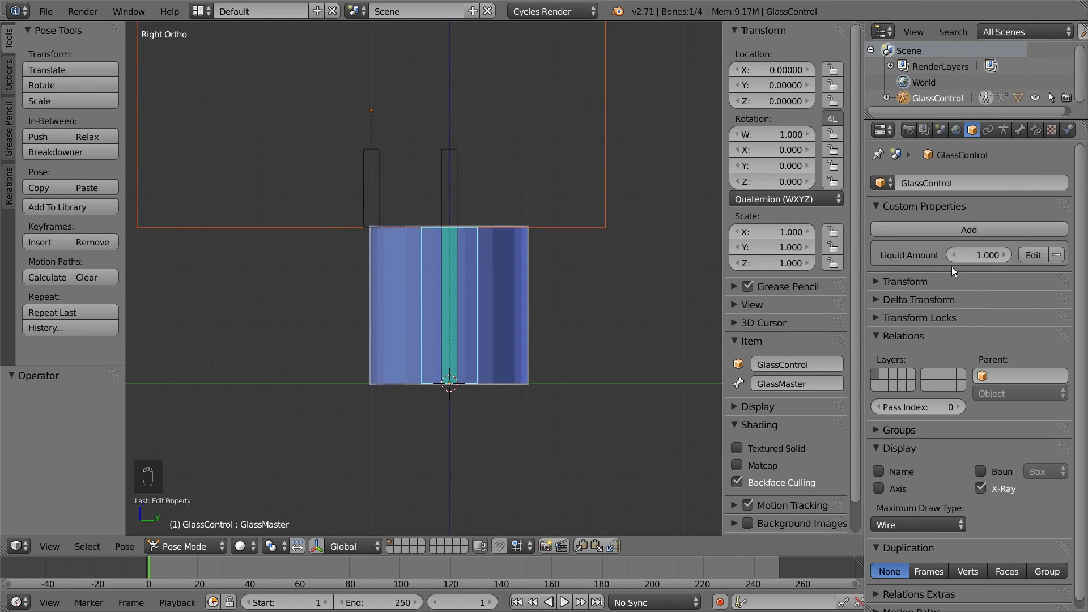
# Add a driver to the Liquid Amount custom property and hide the viewport's tool shelf
pyautogui.hotkey('ctrl', 'd')
pyautogui.press('t')
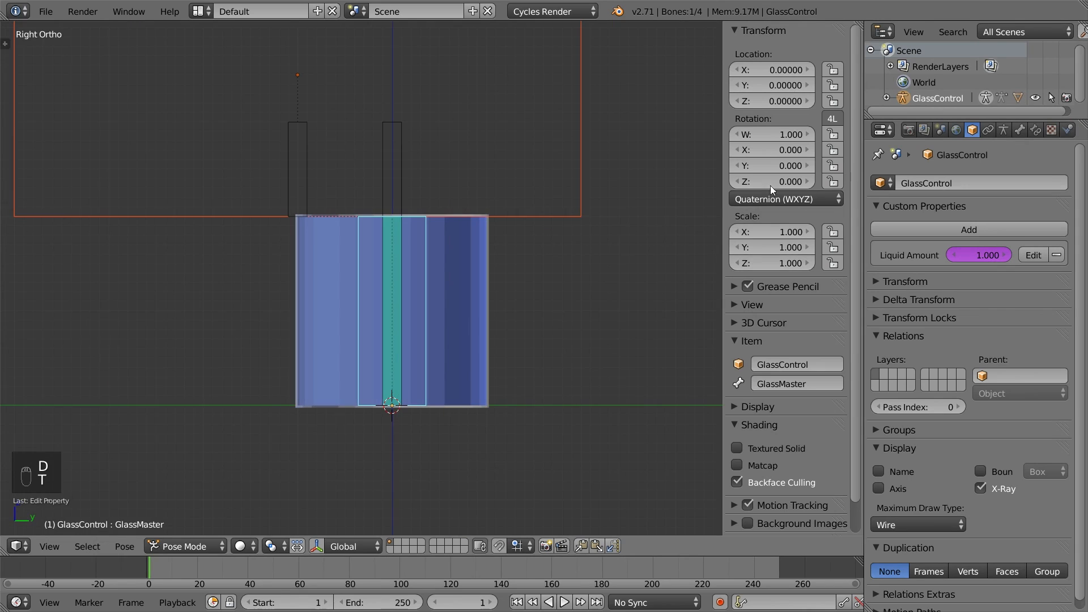
# Split the 3D view and display the Liquid Amount driver in a Graph Editor set to Drivers mode
pyautogui.moveTo(860, 25); pyautogui.dragTo(431, 145)
pyautogui.click(444, 547)
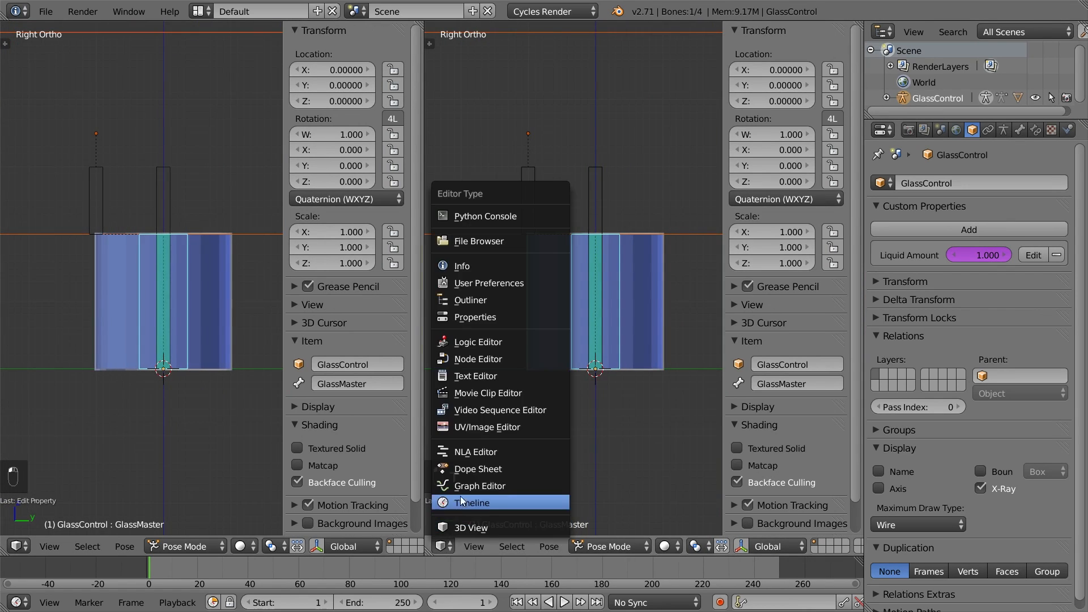
pyautogui.click(487, 502)
pyautogui.click(689, 547)
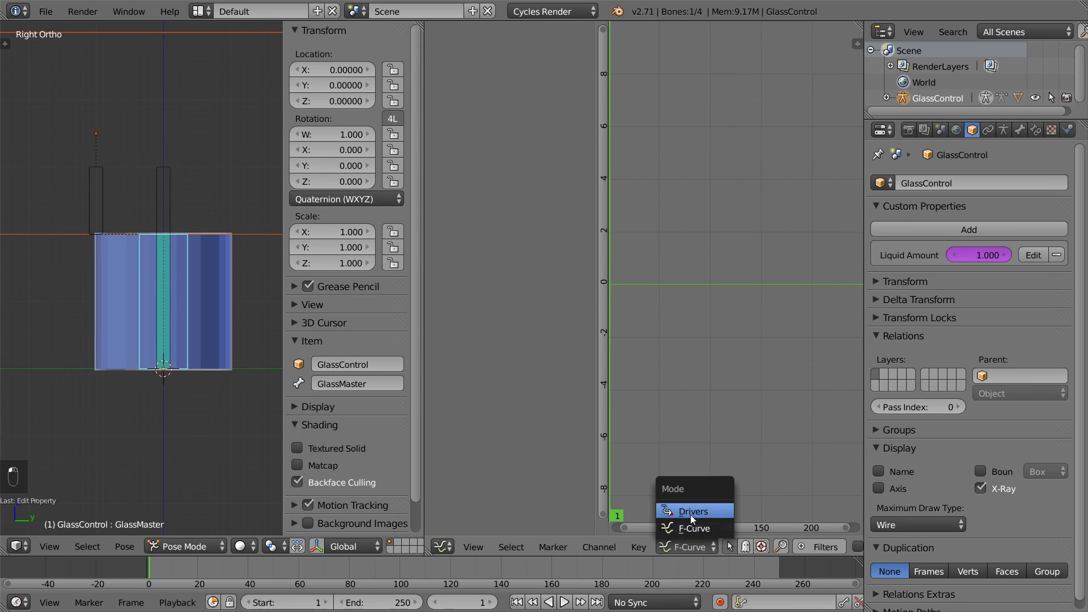
pyautogui.click(693, 512)
pyautogui.click(486, 66)
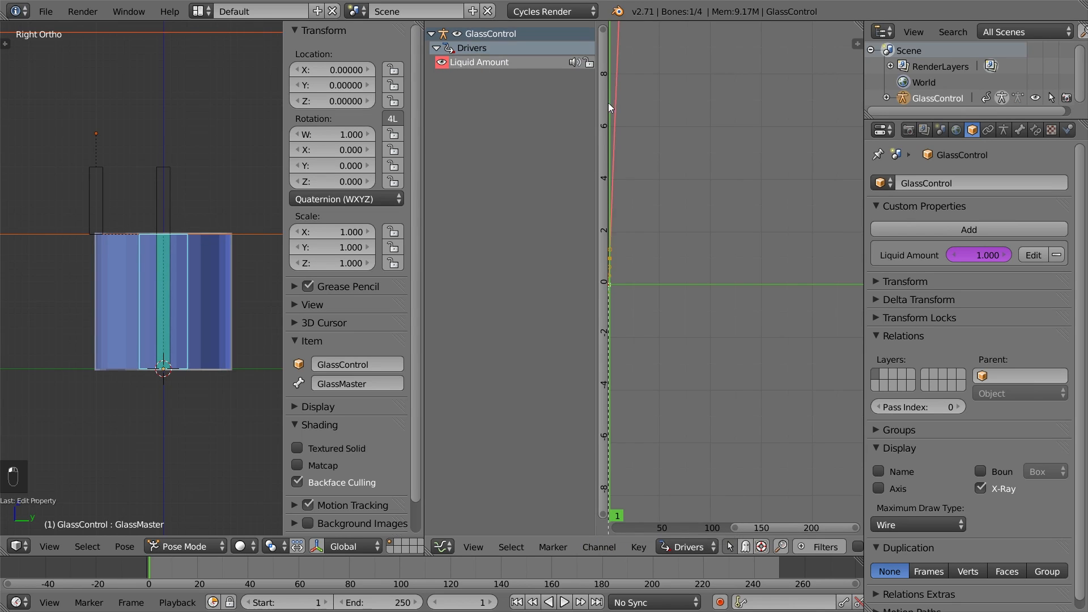
# Show the Liquid Amount driver's settings beside the graph and widen them to reveal its variable fields
pyautogui.press('n')
pyautogui.moveTo(605, 105); pyautogui.dragTo(570, 104)
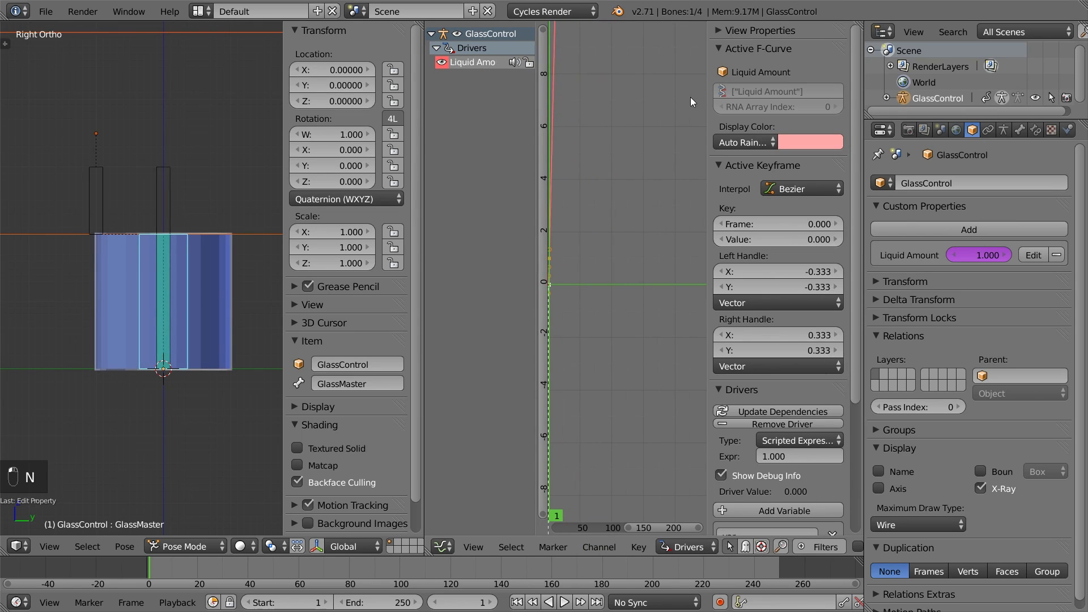
pyautogui.moveTo(709, 98); pyautogui.dragTo(556, 95)
pyautogui.click(710, 511)
pyautogui.scroll(-8, 657, 375)
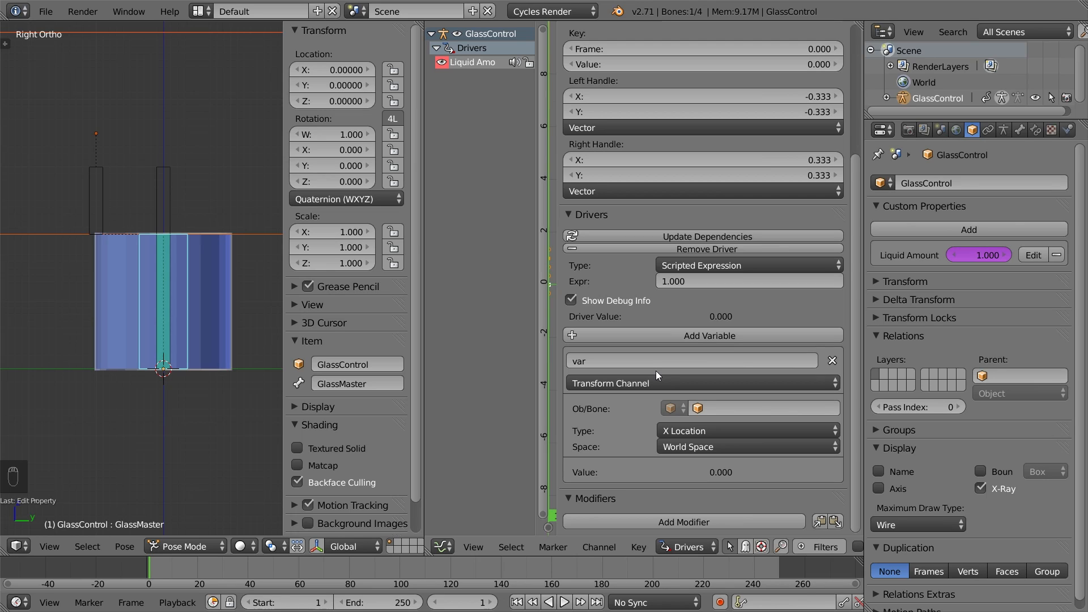
# Point the driver's transform channel variable at the Rotation bone of GlassControl and read its X Rotation
pyautogui.click(725, 408)
pyautogui.click(723, 445)
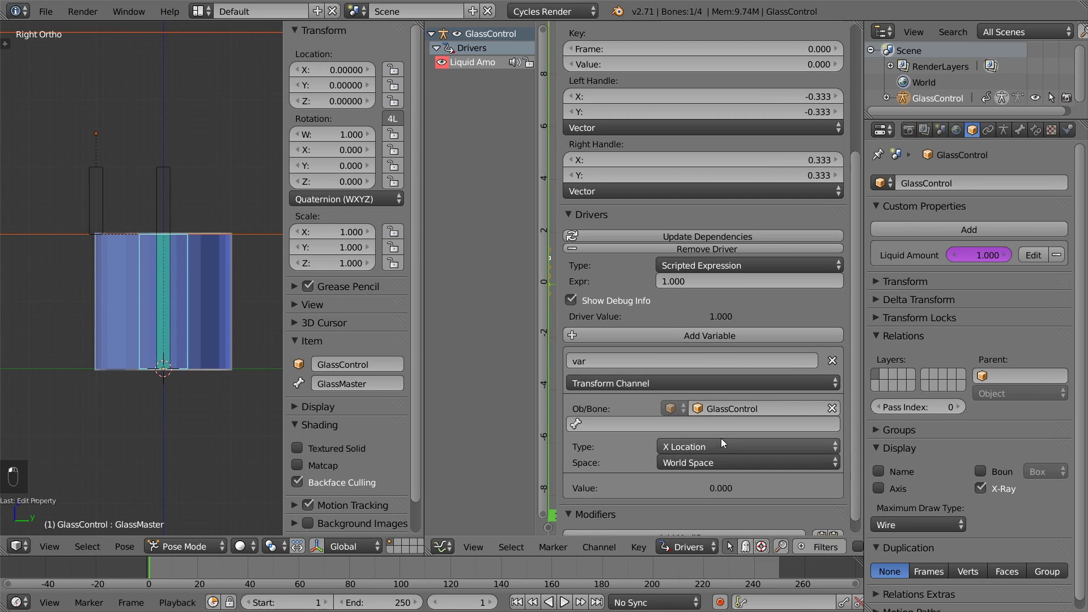
pyautogui.click(717, 424)
pyautogui.click(709, 458)
pyautogui.click(710, 450)
pyautogui.click(712, 377)
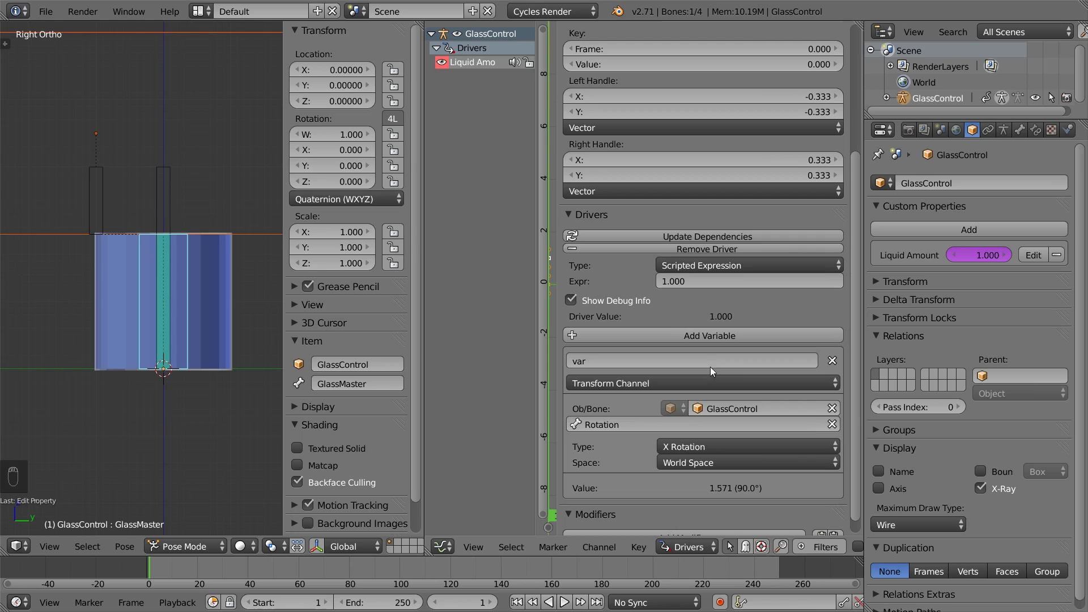
# Rename the driver variable currentAngle and try tilting the GlassMaster bone to check the variable's response
pyautogui.click(710, 361)
pyautogui.write('currentAngle')
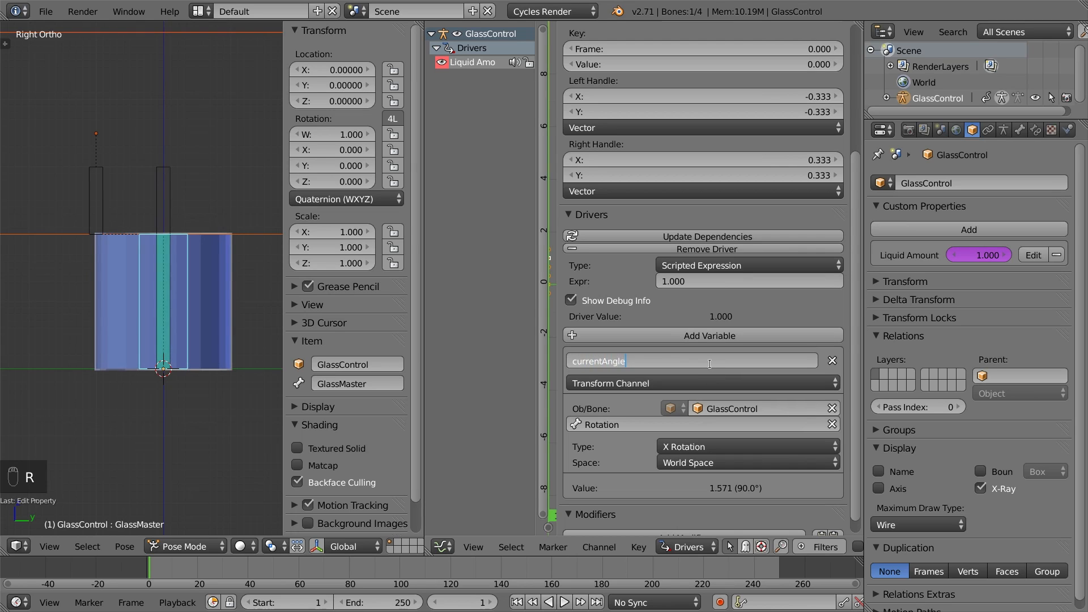
pyautogui.press('Return')
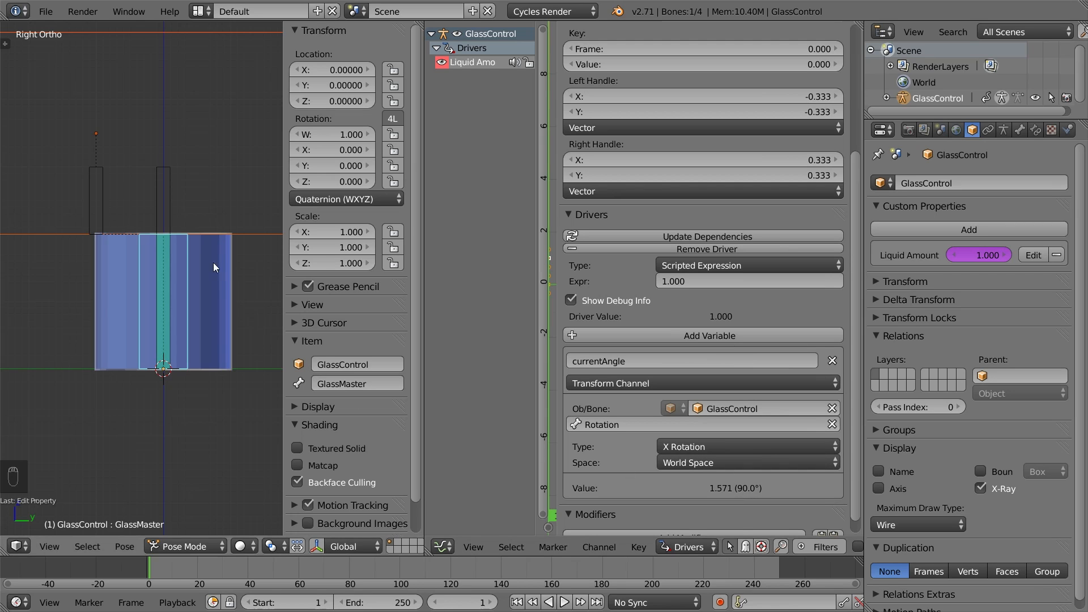
pyautogui.press('r')
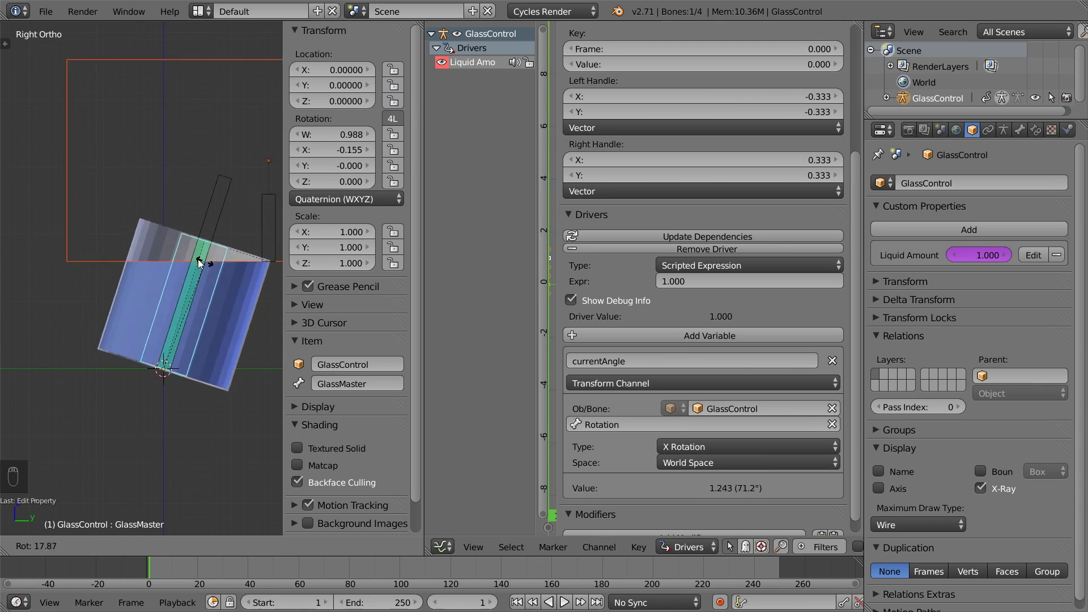
pyautogui.rightClick(168, 261)
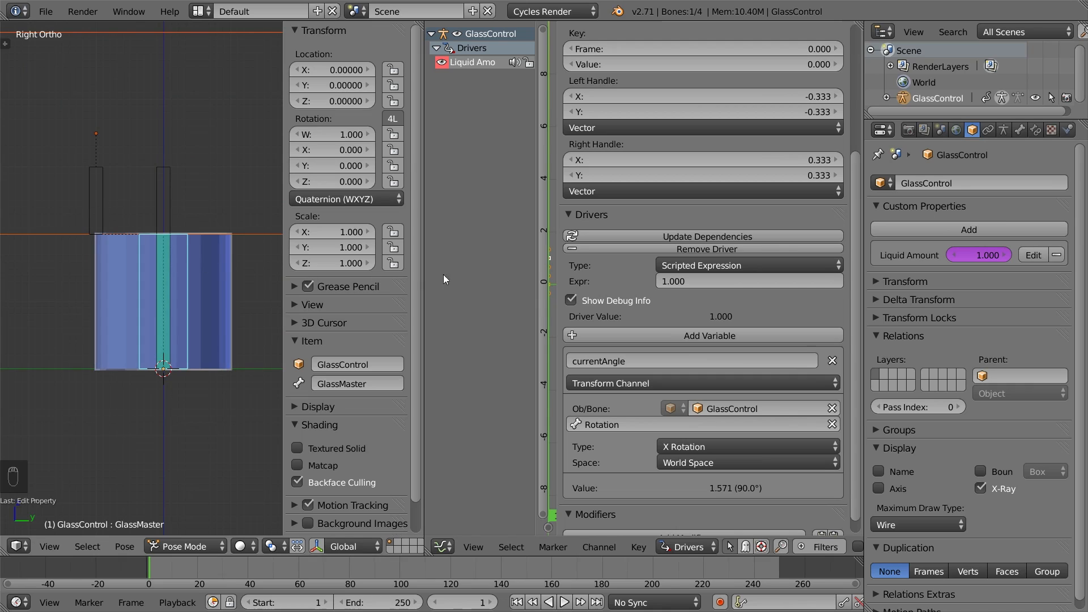
# Set the Liquid Amount driver's scripted expression to currentAngle/(pi/2)
pyautogui.click(663, 280)
pyautogui.press('BackSpace')
pyautogui.write('currentAngle')
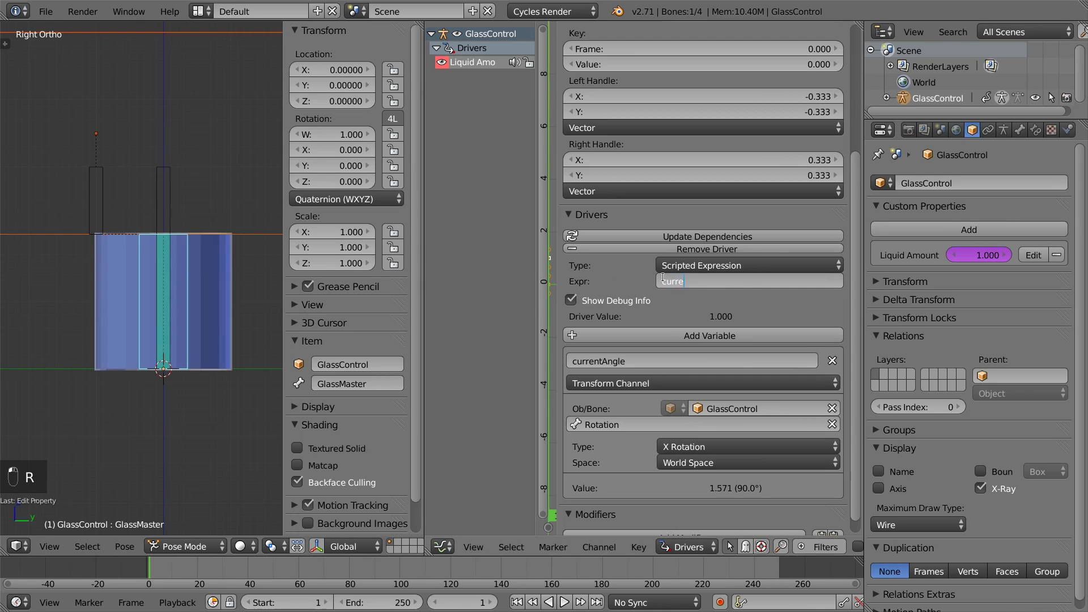
pyautogui.press('Return')
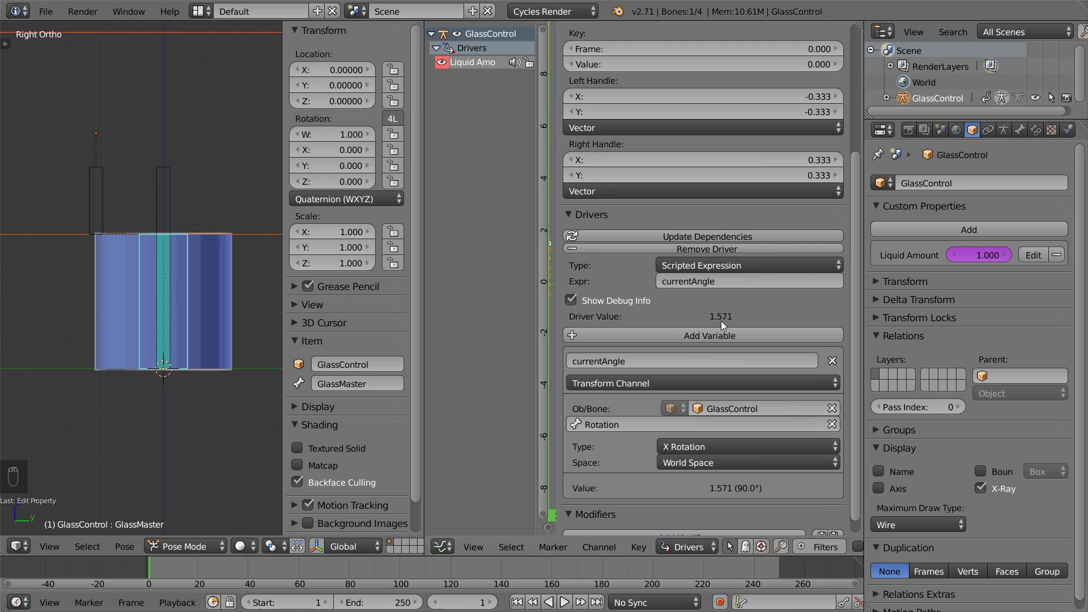
pyautogui.click(731, 281)
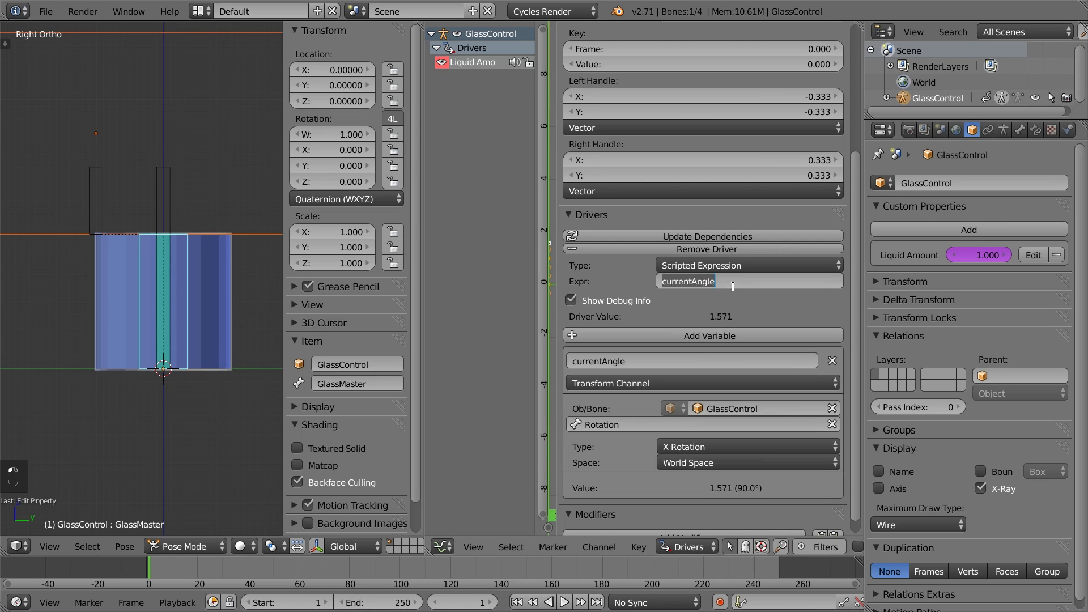
pyautogui.write('/(pi/2)')
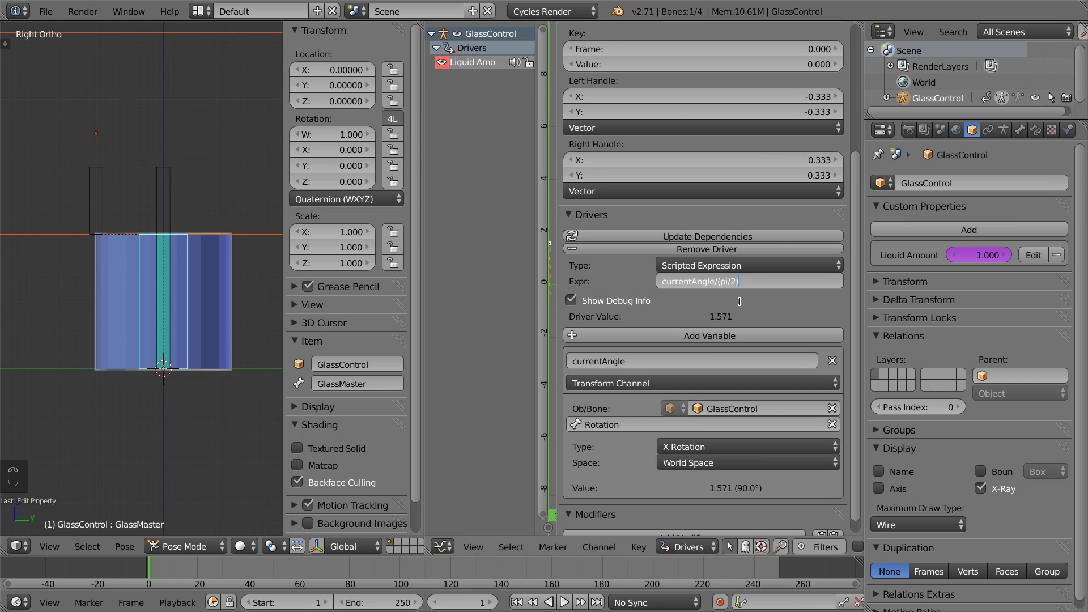
pyautogui.press('Return')
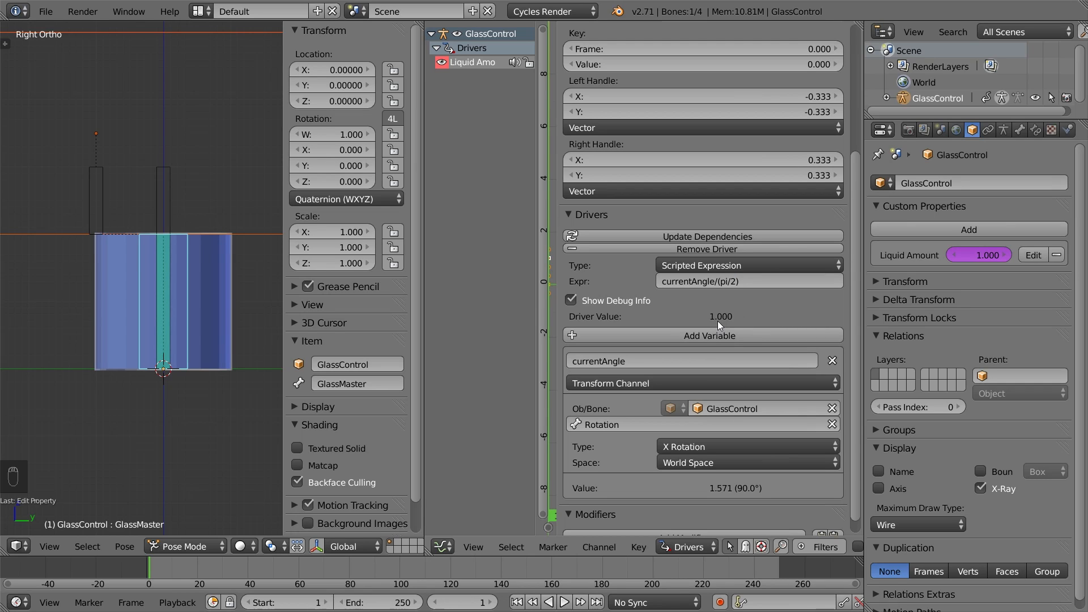
# Try rotating the GlassMaster bone by -90° and -45° to check the driver value's response
pyautogui.press('r')
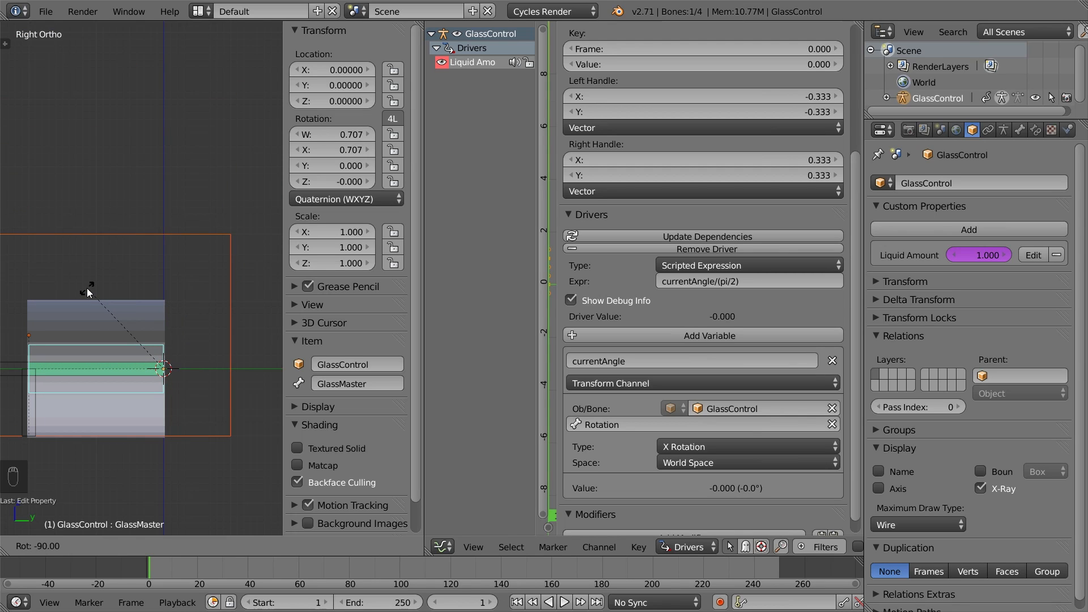
pyautogui.press('Escape')
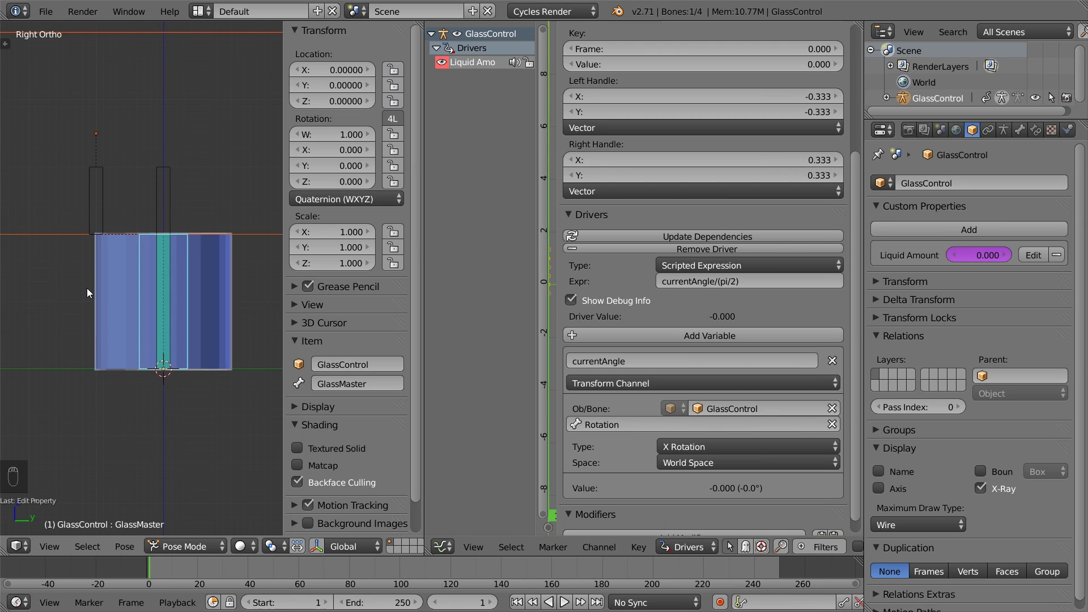
pyautogui.press('r')
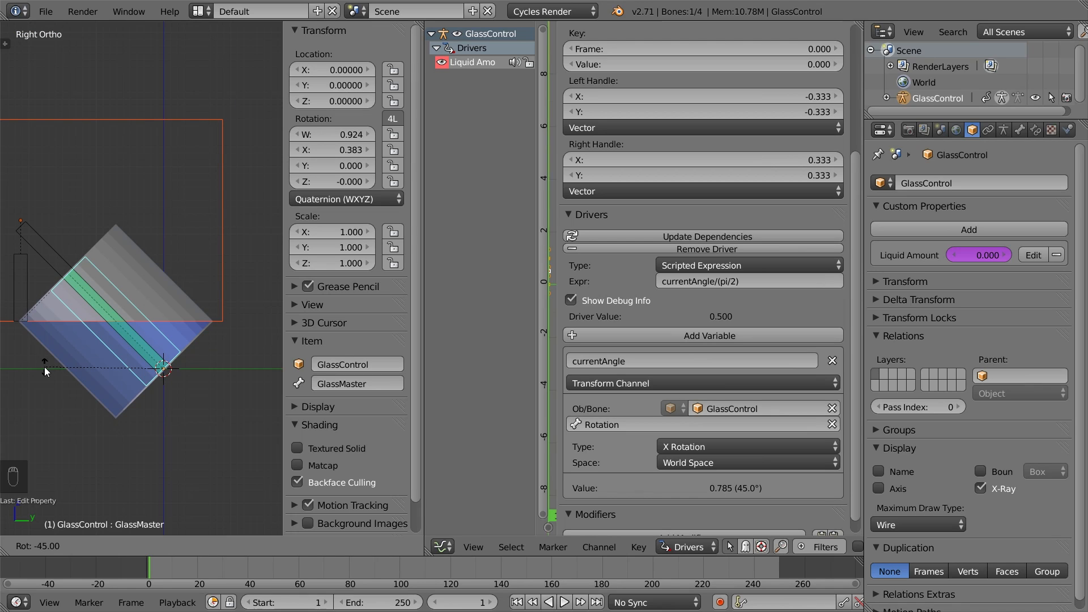
pyautogui.click(138, 347)
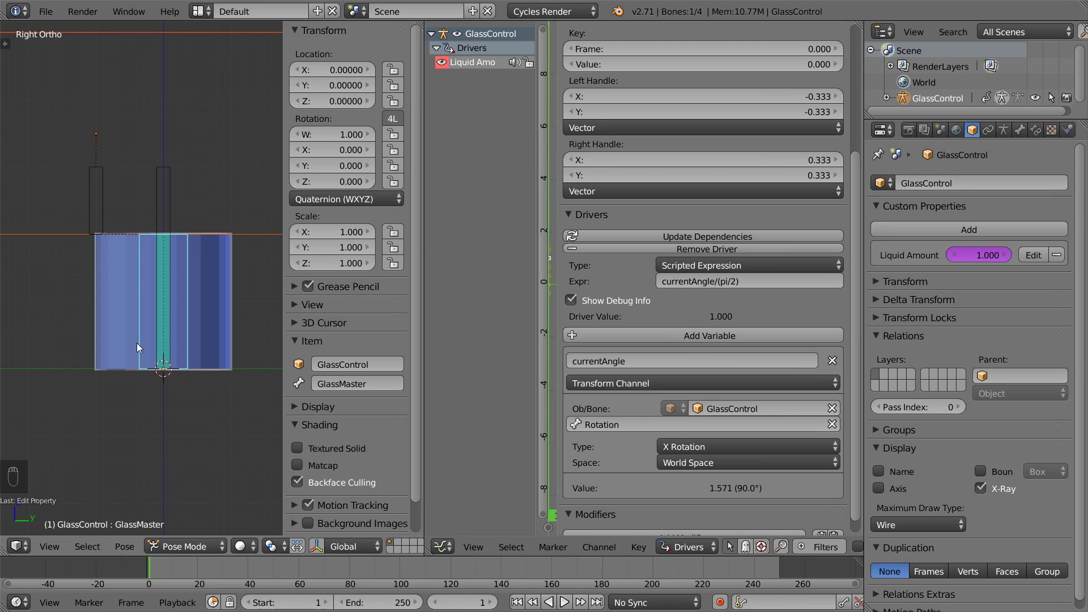
# Add a Single Property driver variable named amount that reads ["Liquid Amount"] from the GlassControl object
pyautogui.click(597, 339)
pyautogui.scroll(-5, 597, 339)
pyautogui.click(727, 468)
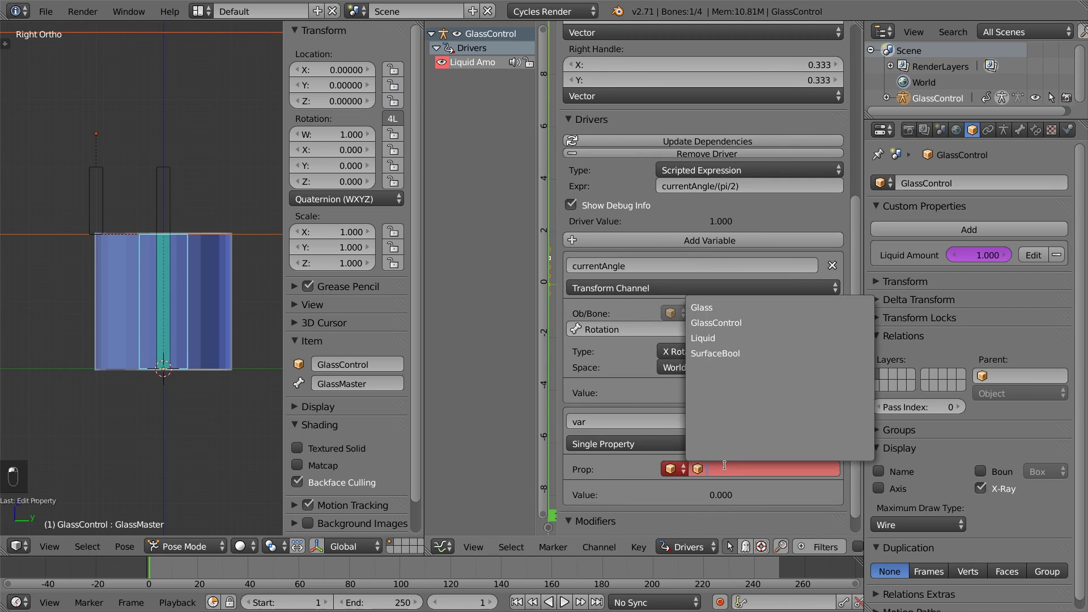
pyautogui.click(717, 322)
pyautogui.click(717, 492)
pyautogui.write('[')
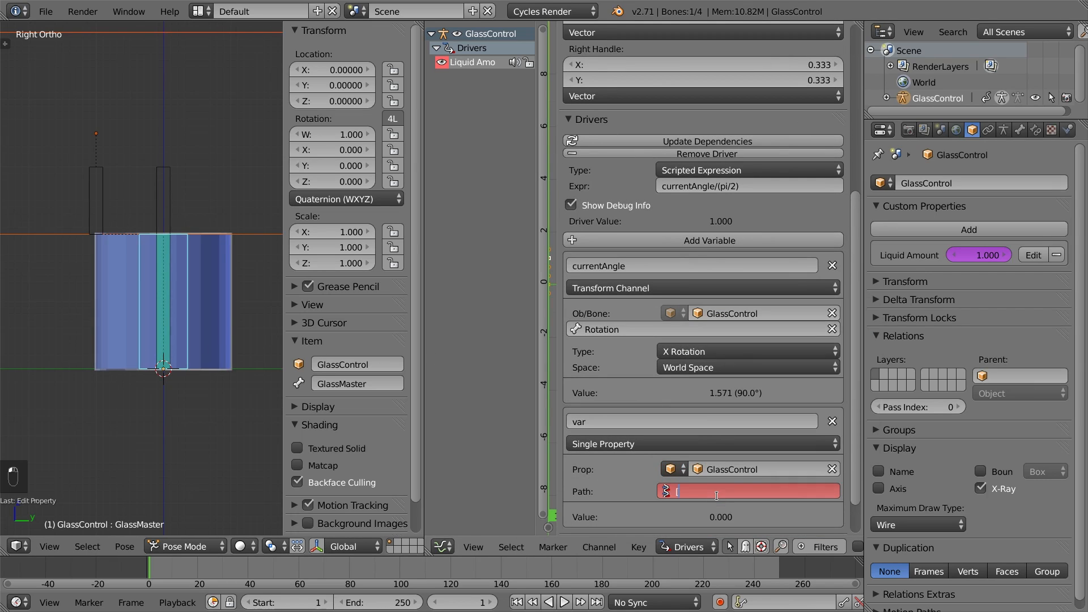
pyautogui.write('"Liquid Am')
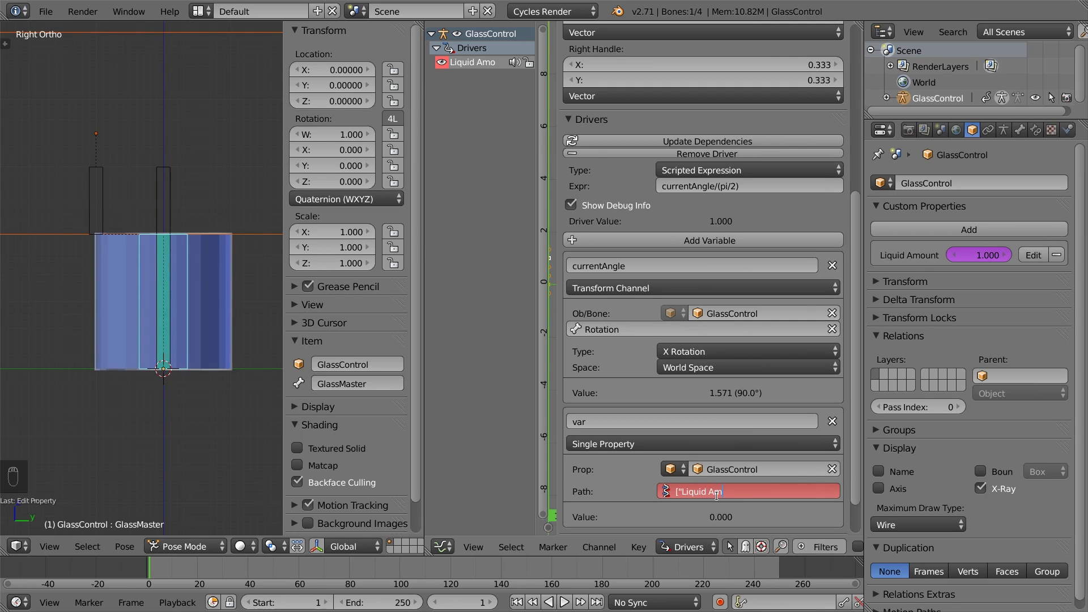
pyautogui.write('ount"]')
pyautogui.press('Return')
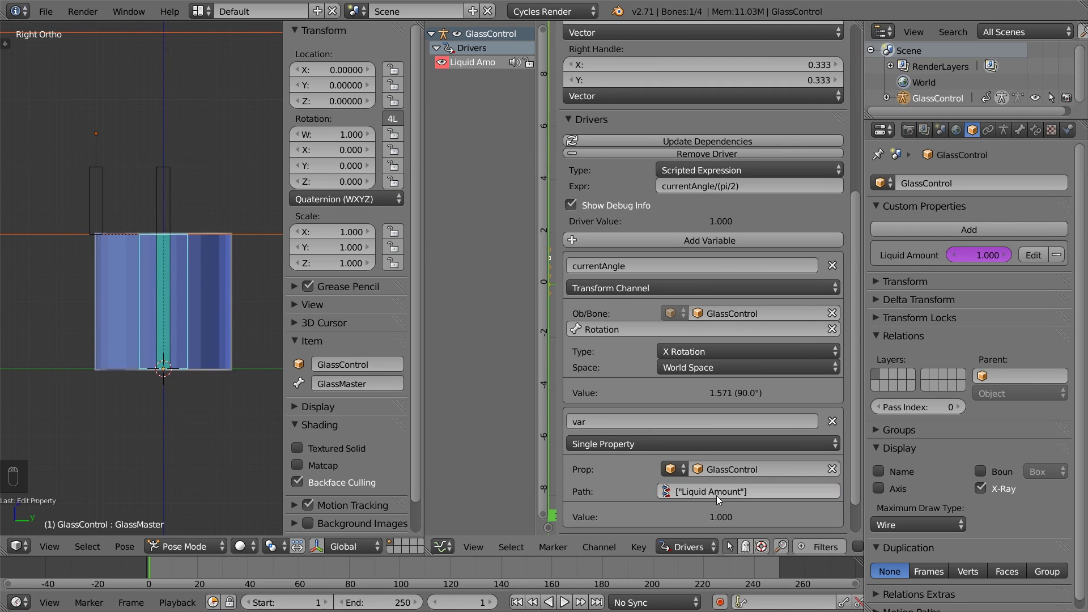
pyautogui.click(704, 424)
pyautogui.write('amount')
pyautogui.press('Return')
# Set the driver expression to min(currentAngle/(pi/2),amount) and try tilting the GlassMaster bone
pyautogui.click(659, 186)
pyautogui.write('min(')
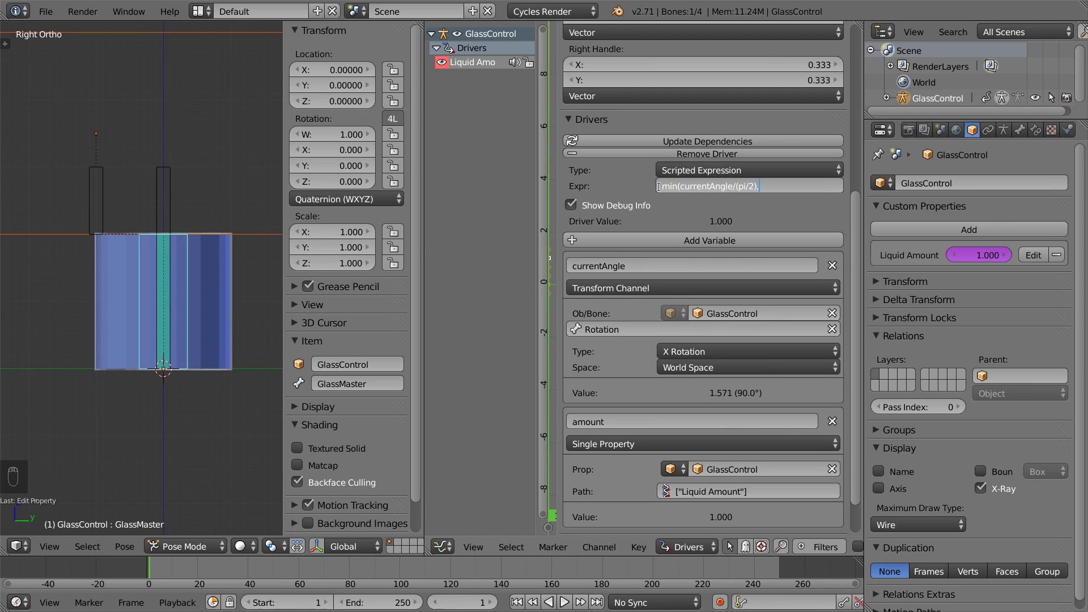
pyautogui.press('End')
pyautogui.write(',amount)')
pyautogui.press('Return')
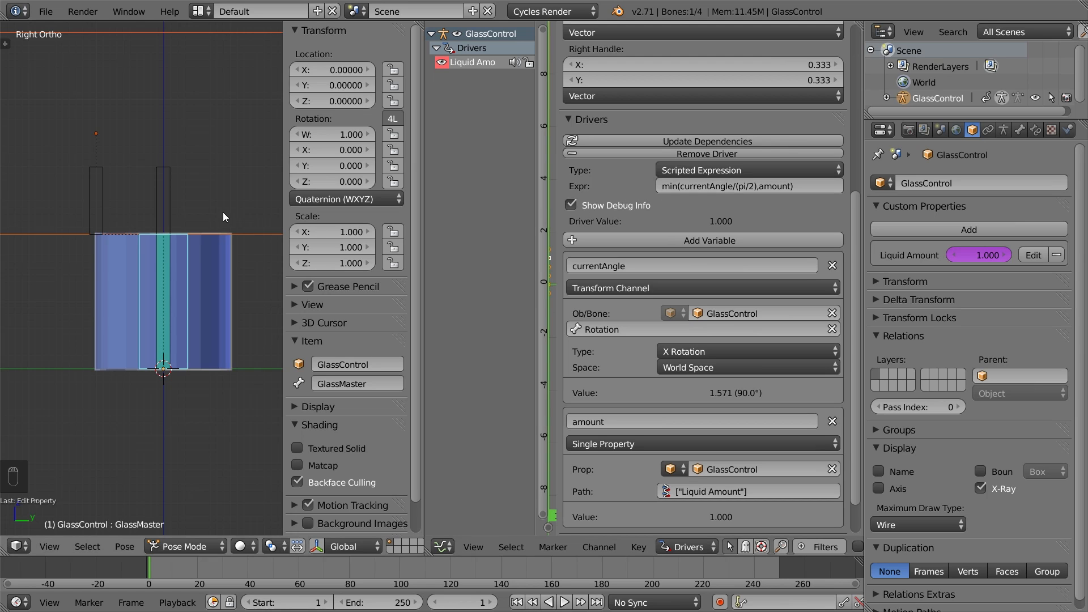
pyautogui.press('r')
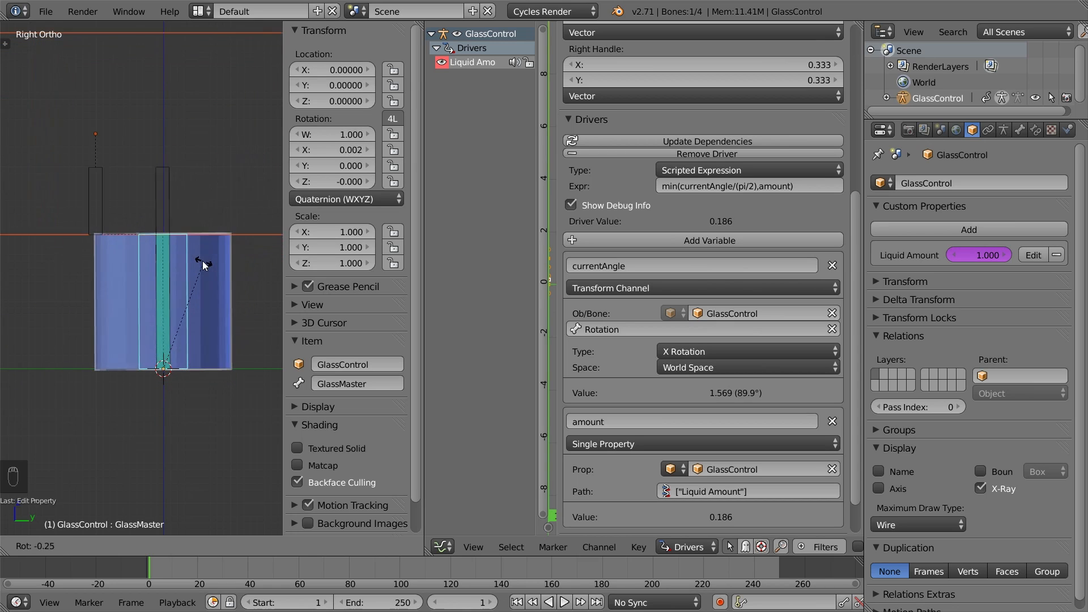
pyautogui.rightClick(201, 261)
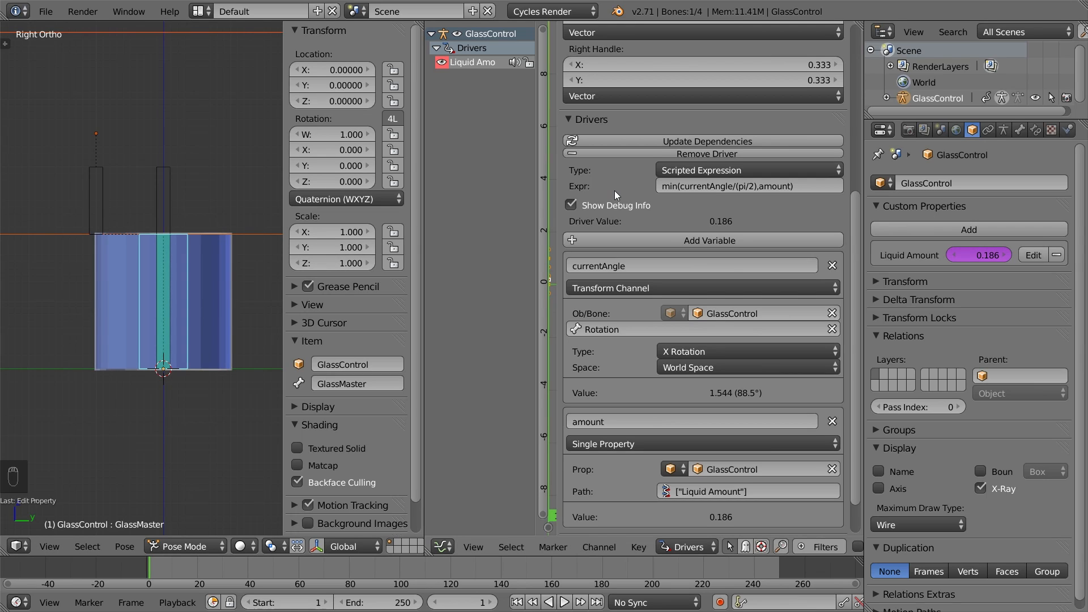
# Append +1 to the driver expression to reset the Liquid Amount value
pyautogui.click(789, 186)
pyautogui.write('+')
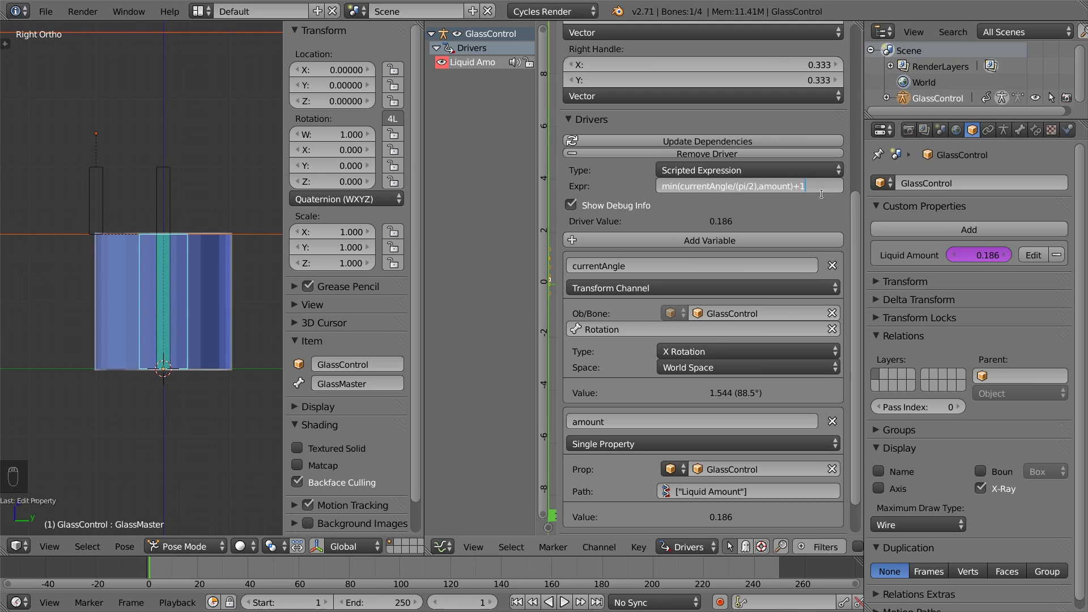
pyautogui.write('1')
pyautogui.press('Return')
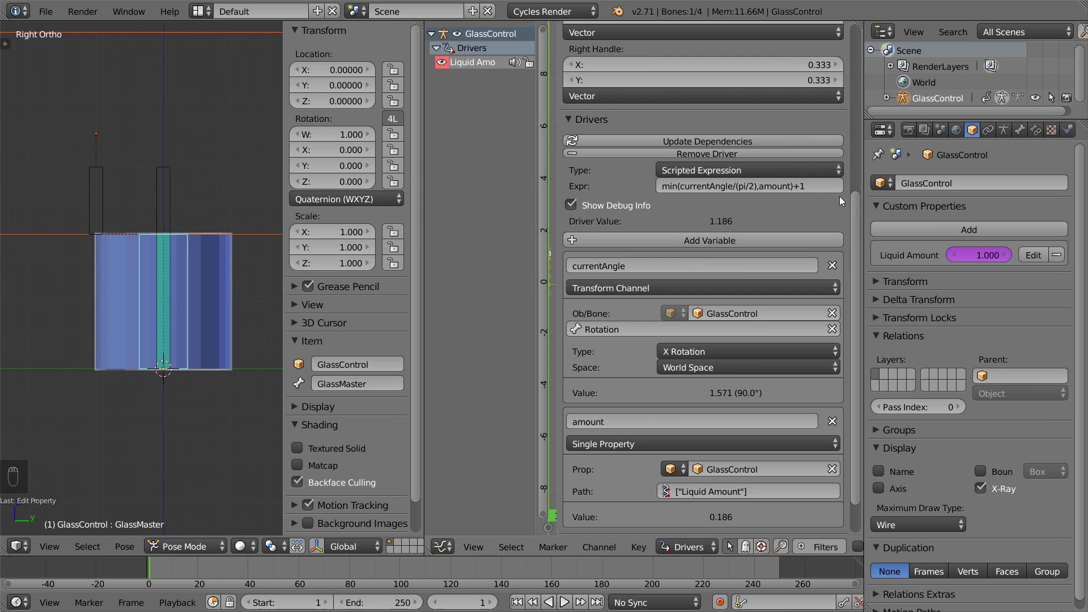
# Remove the +1 from the driver expression and try tilting the GlassMaster bone again
pyautogui.click(833, 187)
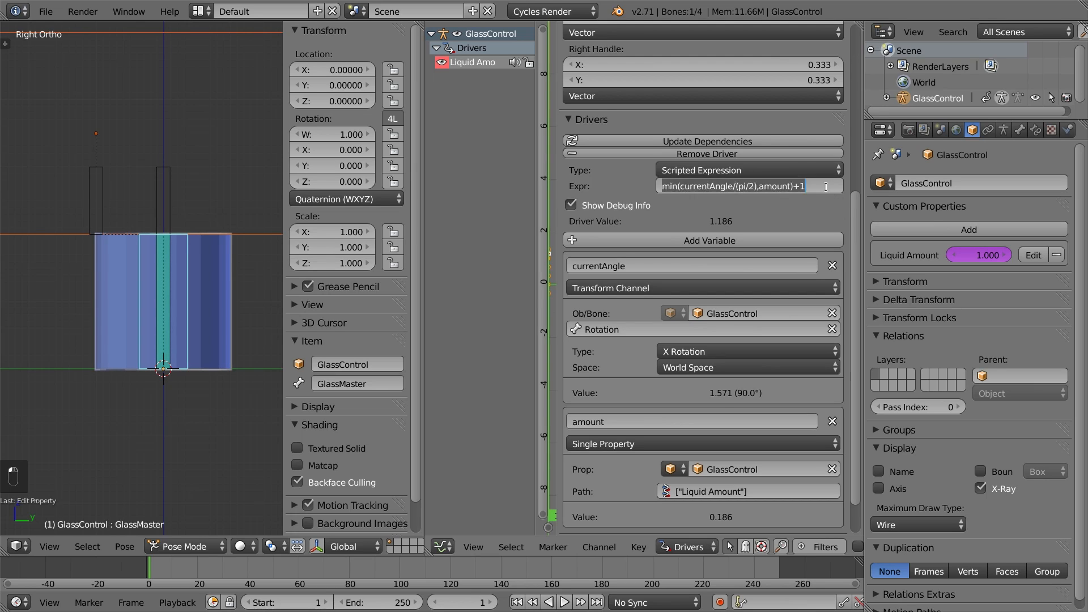
pyautogui.press('BackSpace')
pyautogui.press('BackSpace')
pyautogui.press('Return')
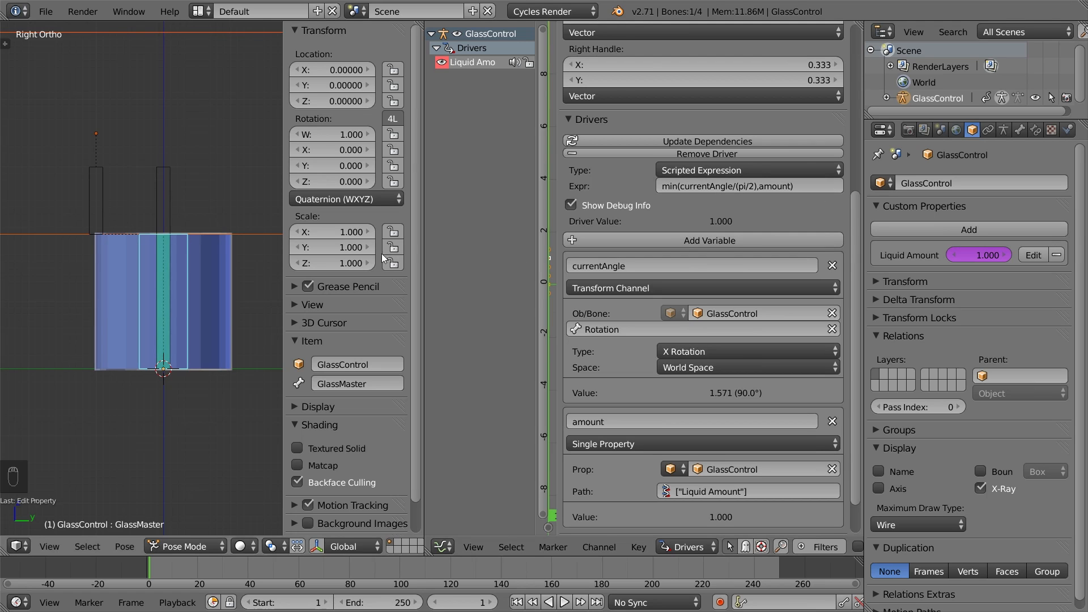
pyautogui.press('r')
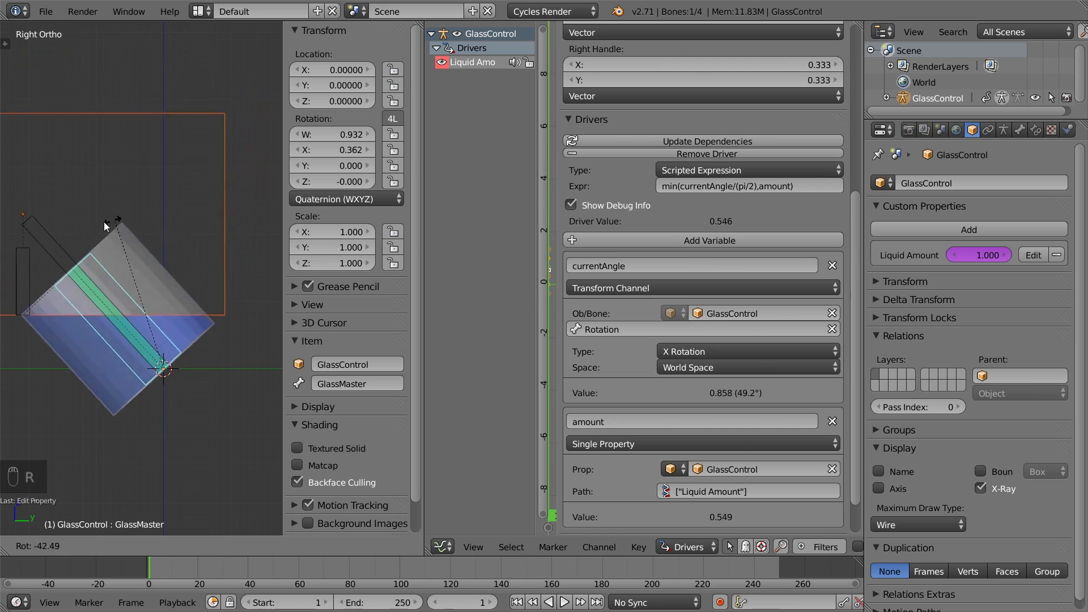
pyautogui.press('Escape')
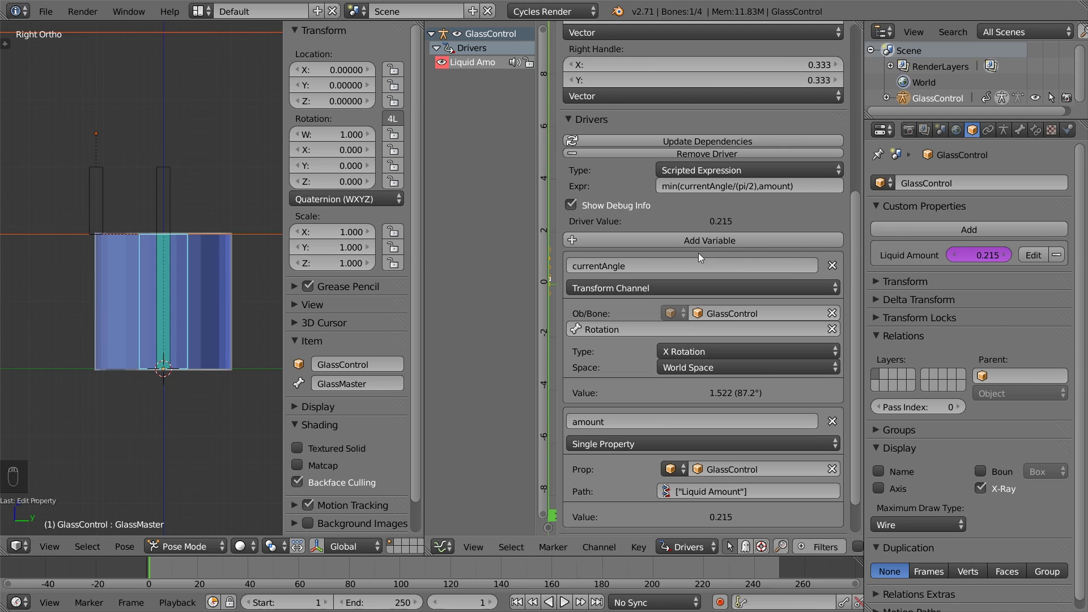
# Add a custom property named Refill with a value of 0 to the GlassControl object
pyautogui.click(924, 231)
pyautogui.click(1034, 284)
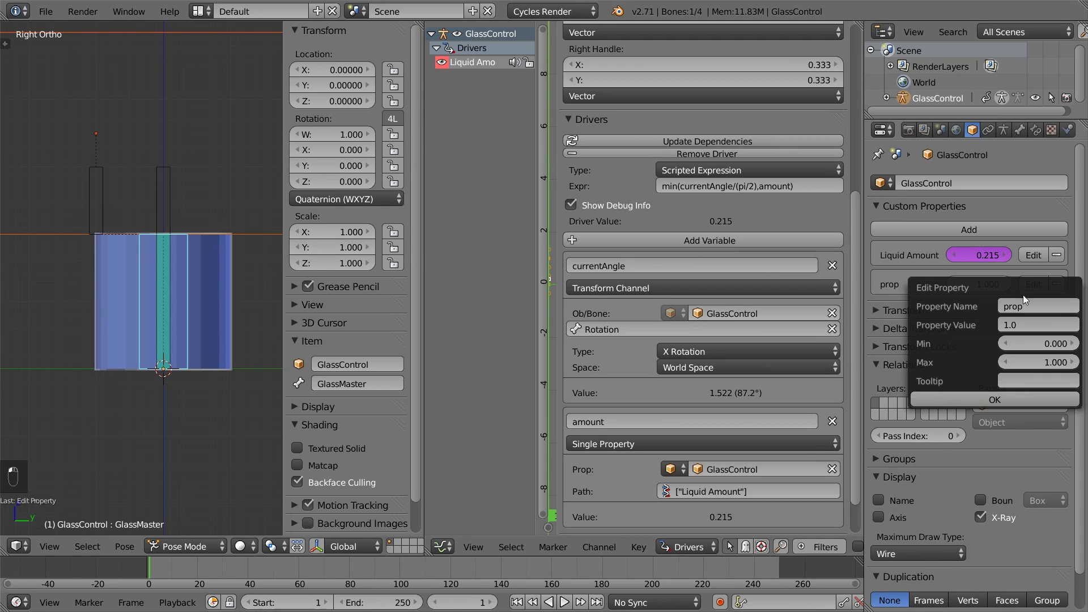
pyautogui.click(1023, 306)
pyautogui.write('Refill')
pyautogui.press('Tab')
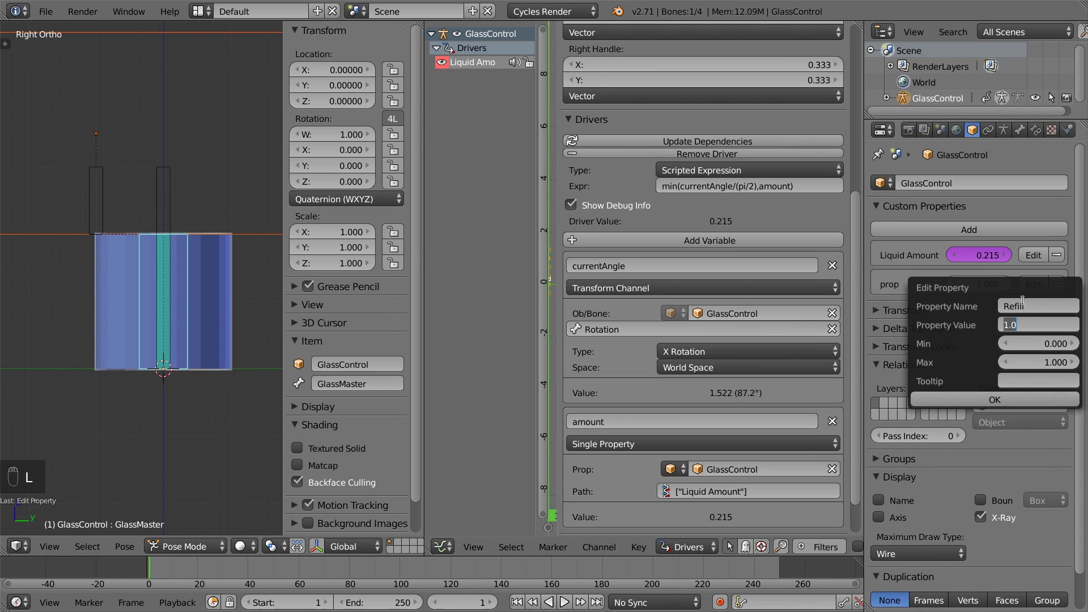
pyautogui.write('0')
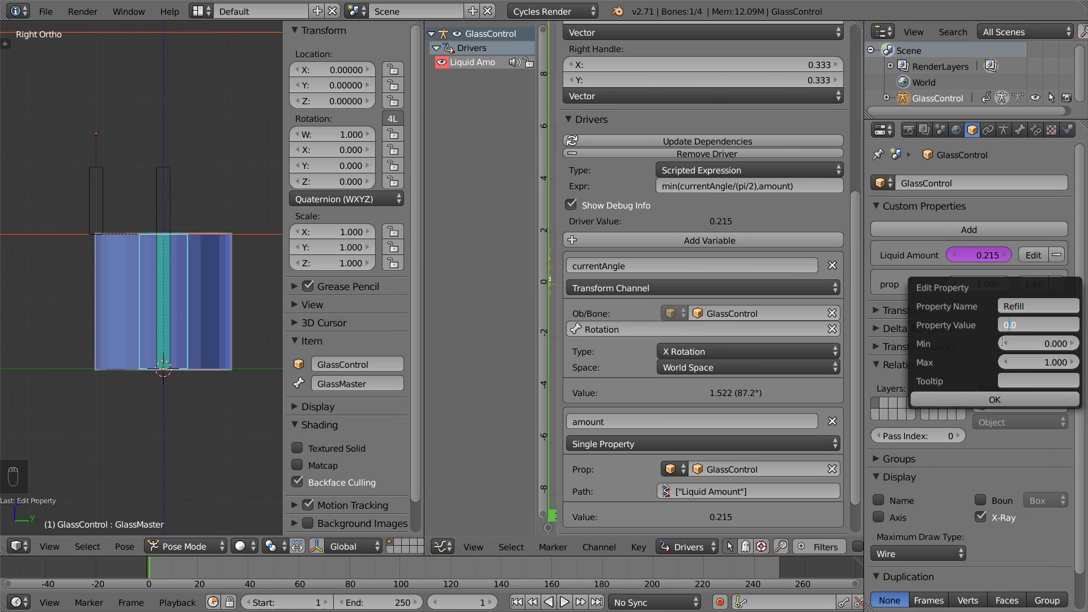
pyautogui.click(973, 400)
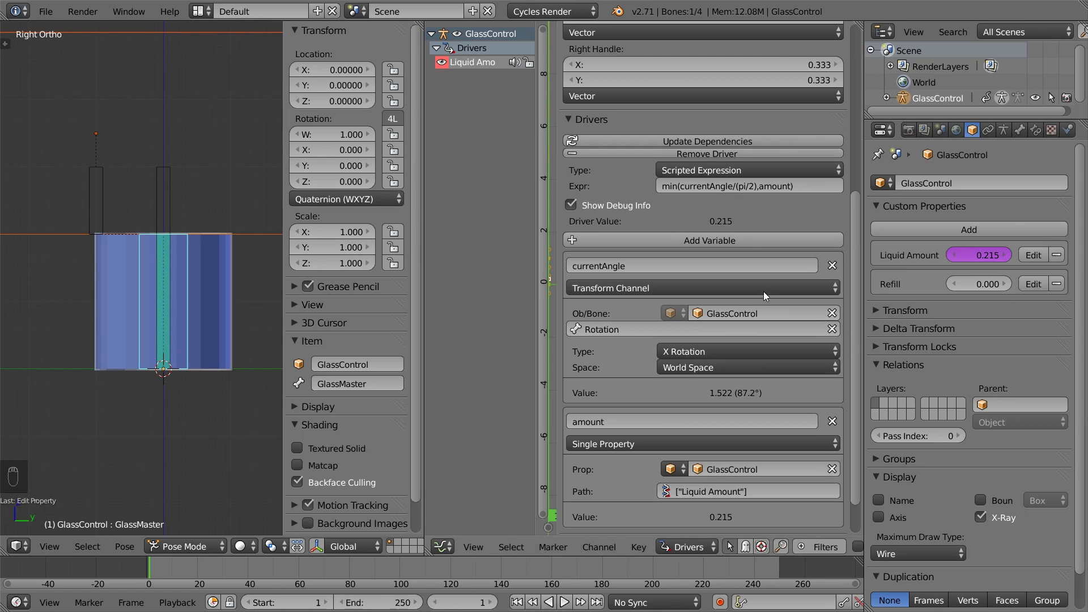
# Add a Single Property driver variable named refill that reads ["Refill"] from the GlassControl object
pyautogui.click(720, 241)
pyautogui.scroll(-1, 727, 316)
pyautogui.scroll(-5, 728, 316)
pyautogui.click(719, 447)
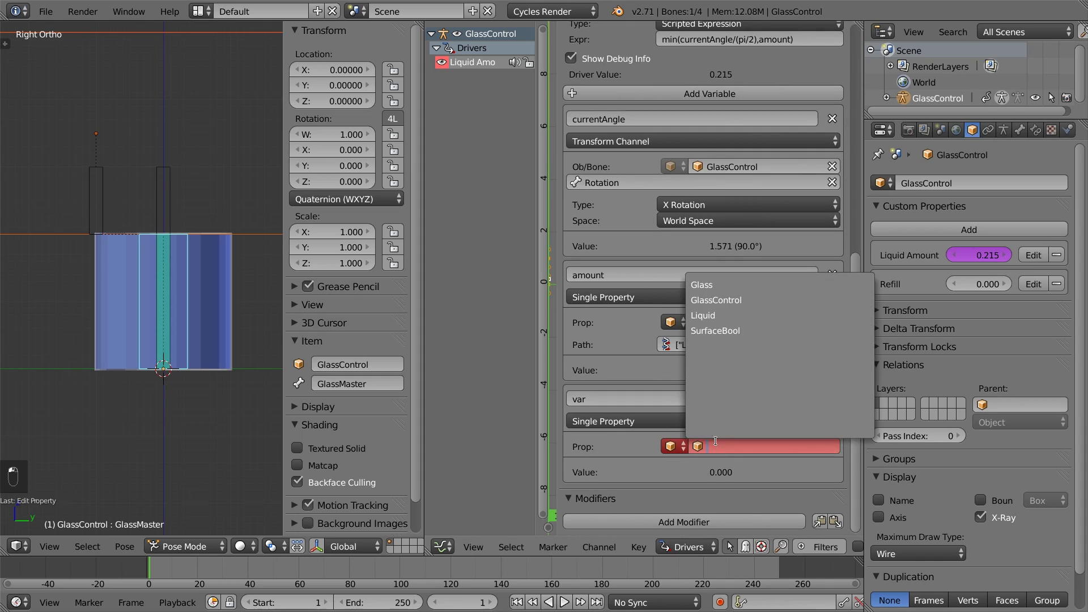
pyautogui.click(730, 300)
pyautogui.click(723, 468)
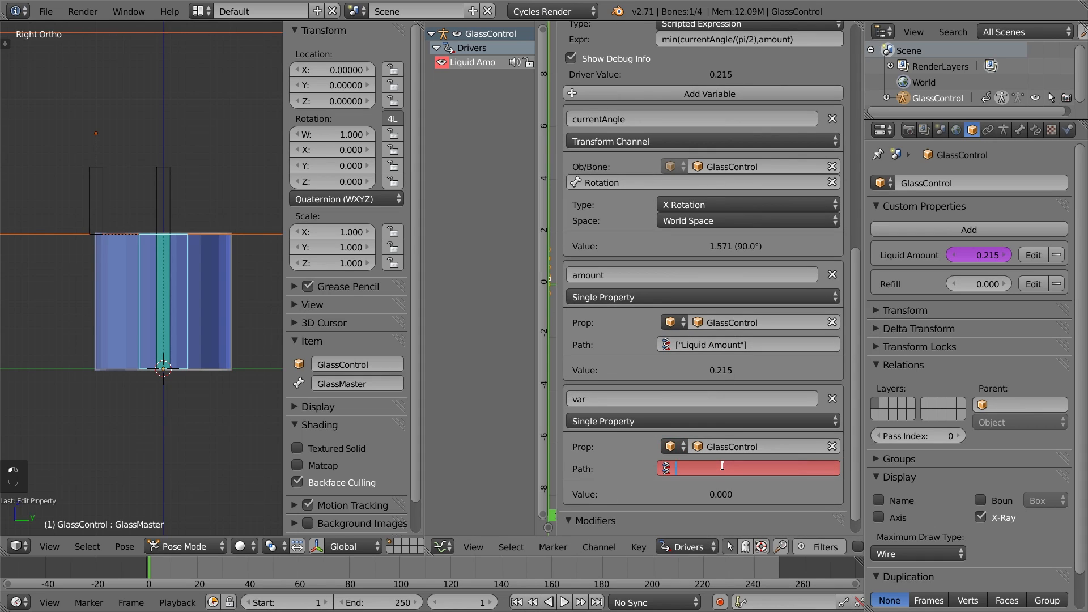
pyautogui.write('["Refill"]')
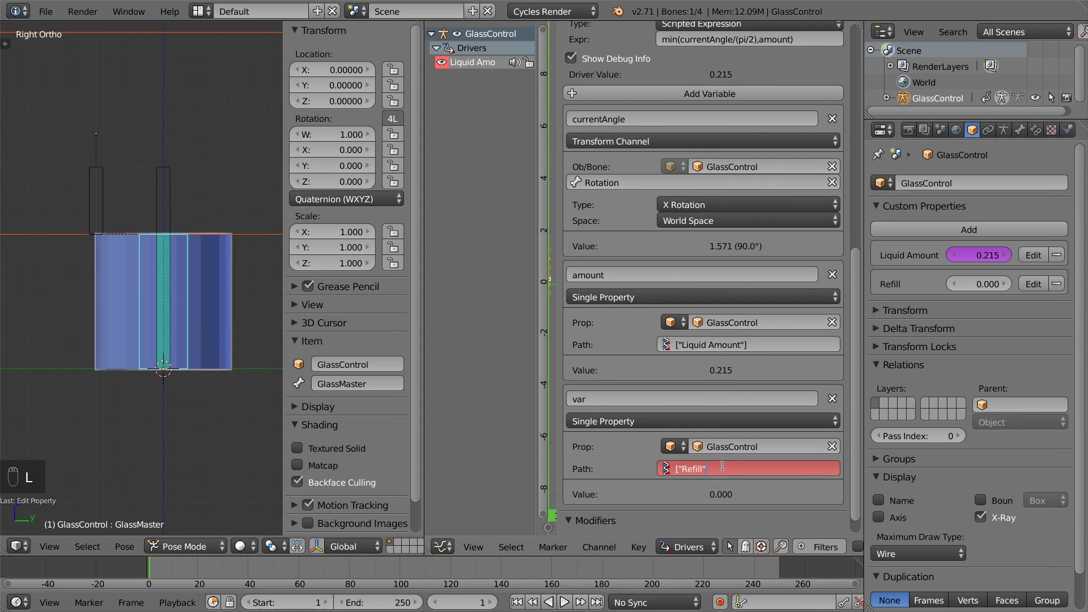
pyautogui.press('Return')
pyautogui.click(715, 402)
pyautogui.write('refill')
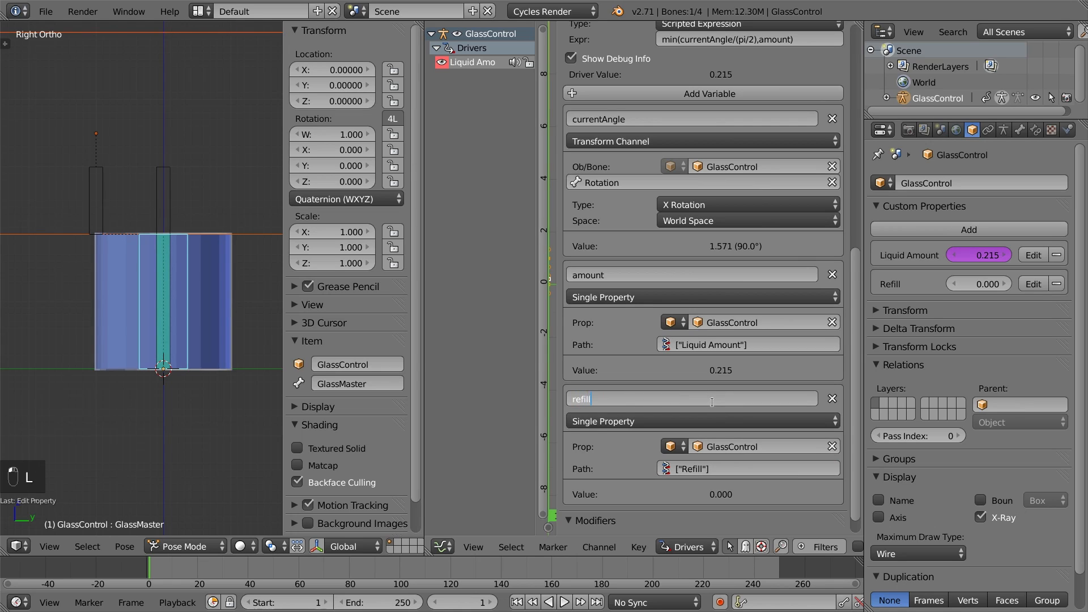
pyautogui.press('Return')
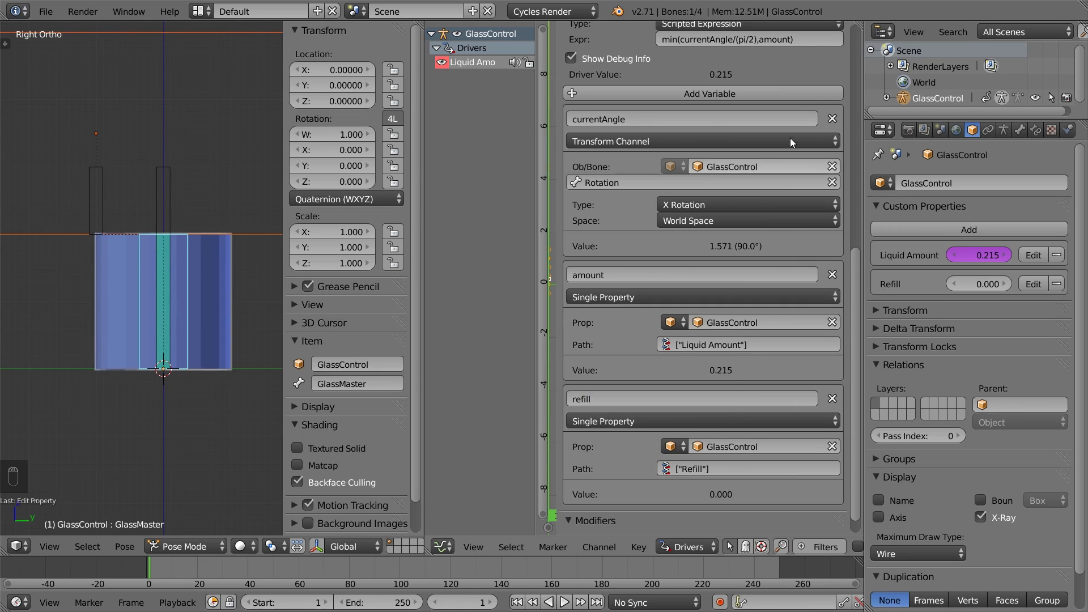
# Append +refill to the Liquid Amount driver expression
pyautogui.click(802, 40)
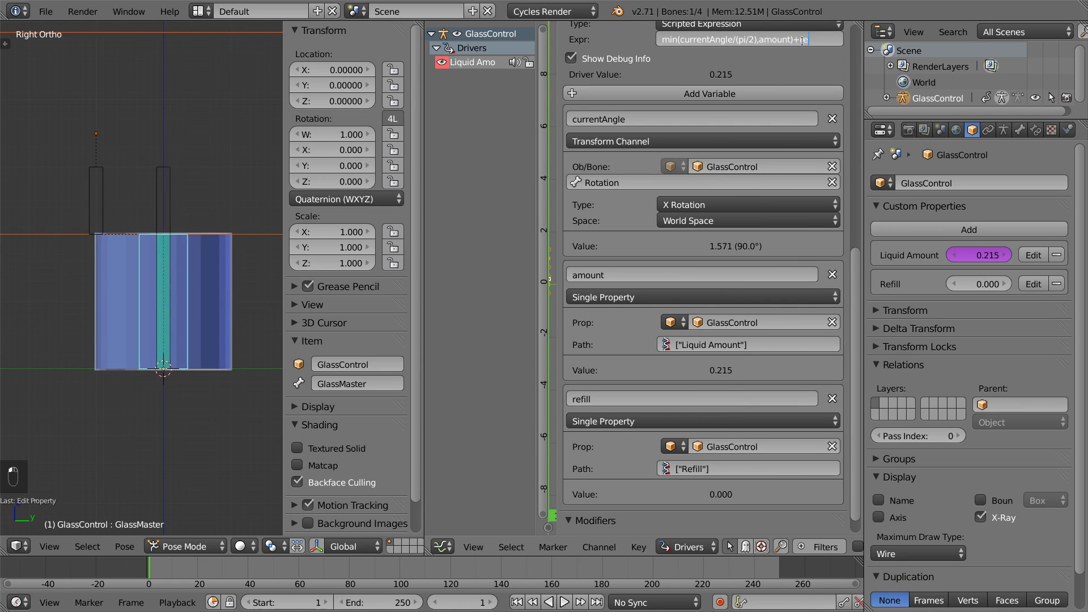
pyautogui.write('+refill')
pyautogui.press('Return')
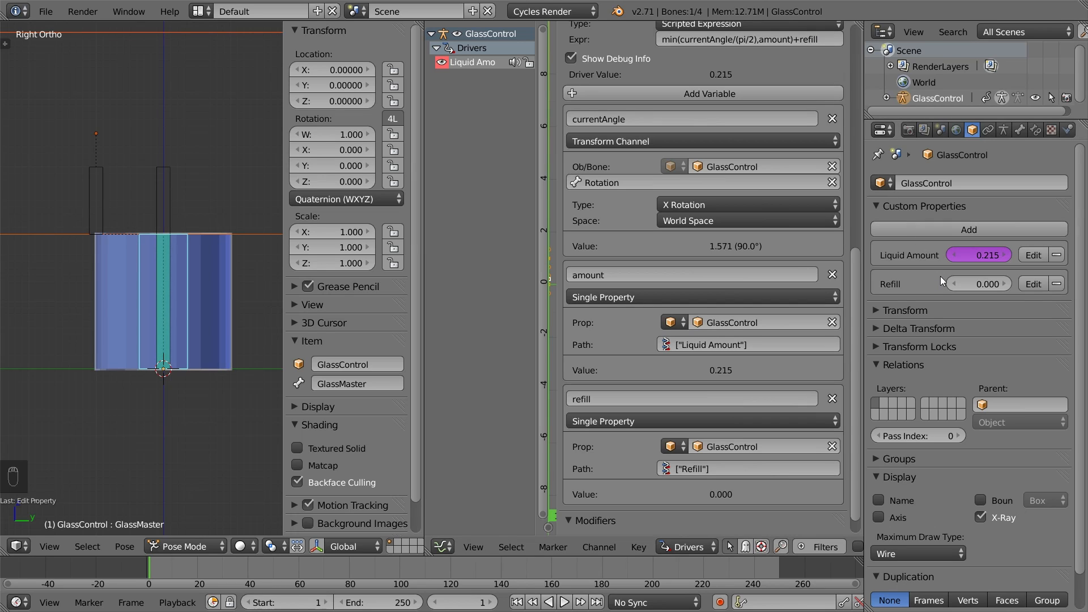
# Test refilling the Liquid Amount by raising Refill and returning it to 0, before and after a trial tilt of the GlassMaster bone
pyautogui.moveTo(974, 283)
pyautogui.mouseDown()
pyautogui.moveTo(1021, 283)
pyautogui.moveTo(952, 288)
pyautogui.moveTo(974, 288)
pyautogui.mouseUp()
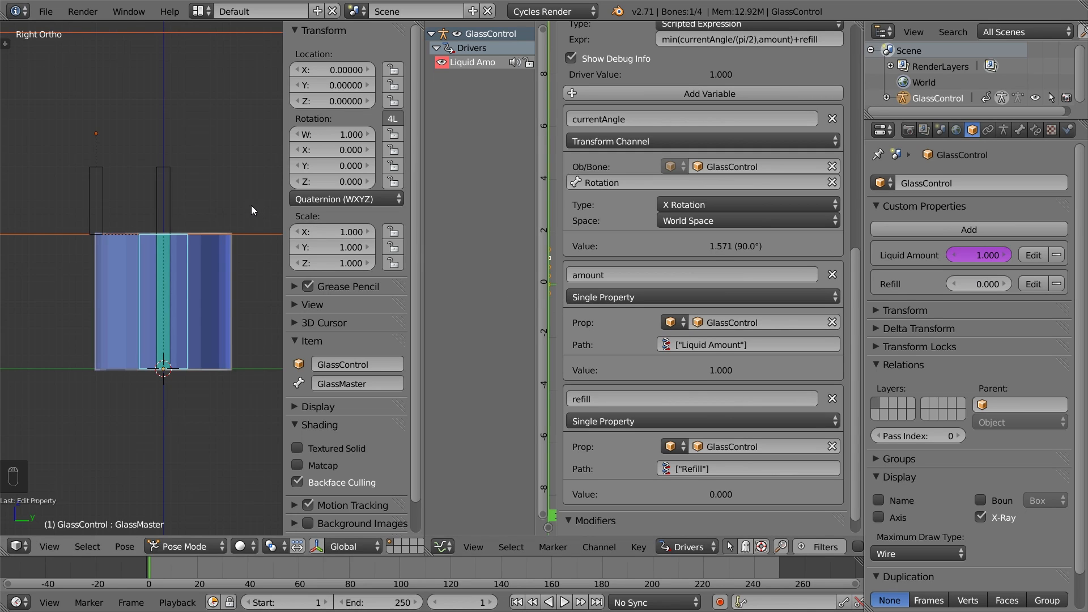
pyautogui.press('r')
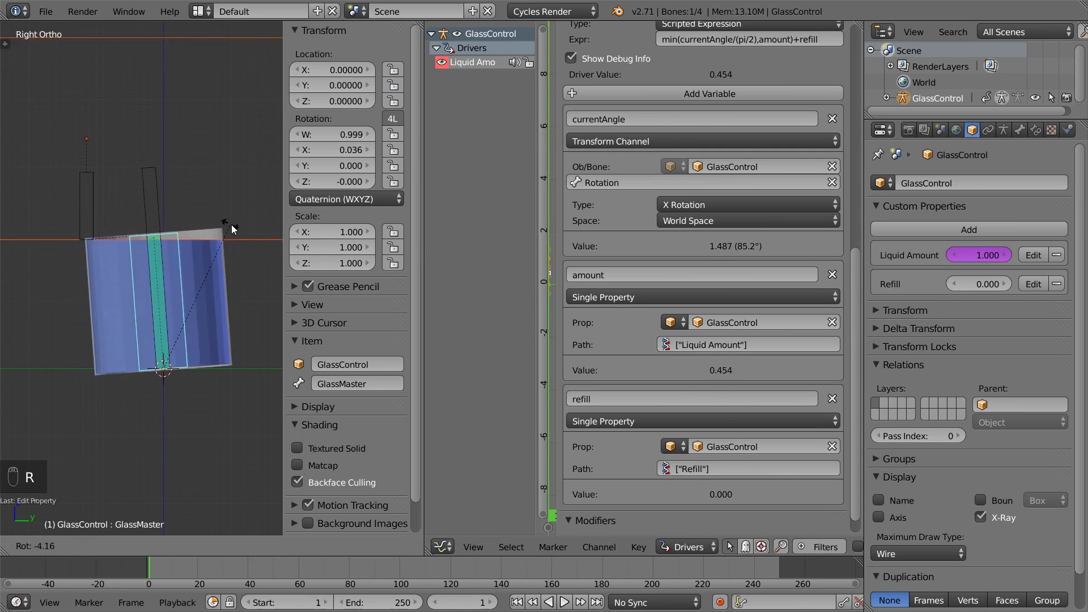
pyautogui.rightClick(237, 232)
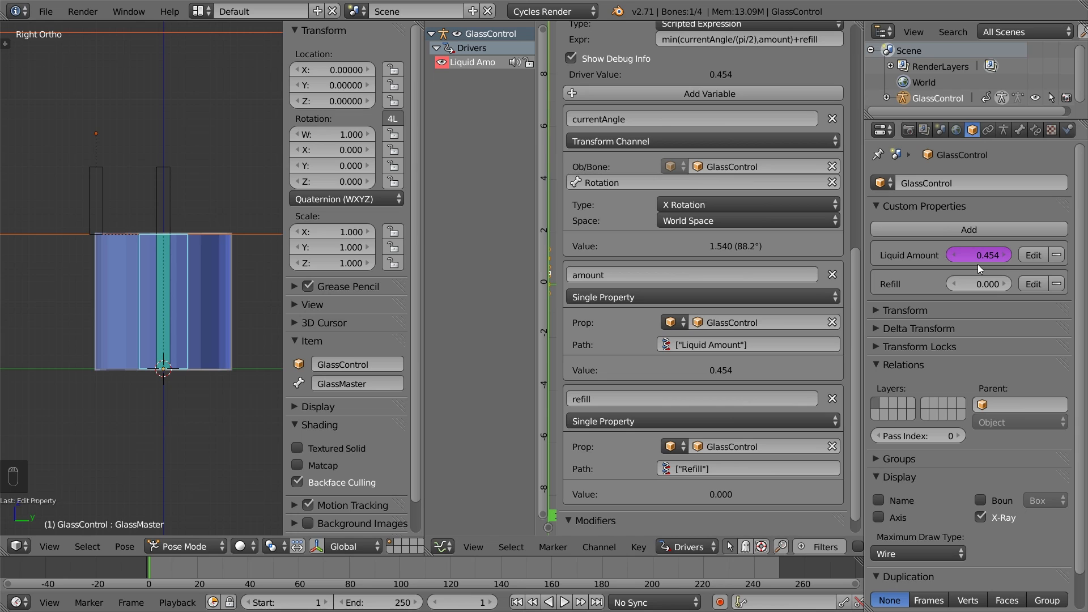
pyautogui.moveTo(977, 284)
pyautogui.mouseDown()
pyautogui.moveTo(1084, 284)
pyautogui.moveTo(976, 284)
pyautogui.mouseUp()
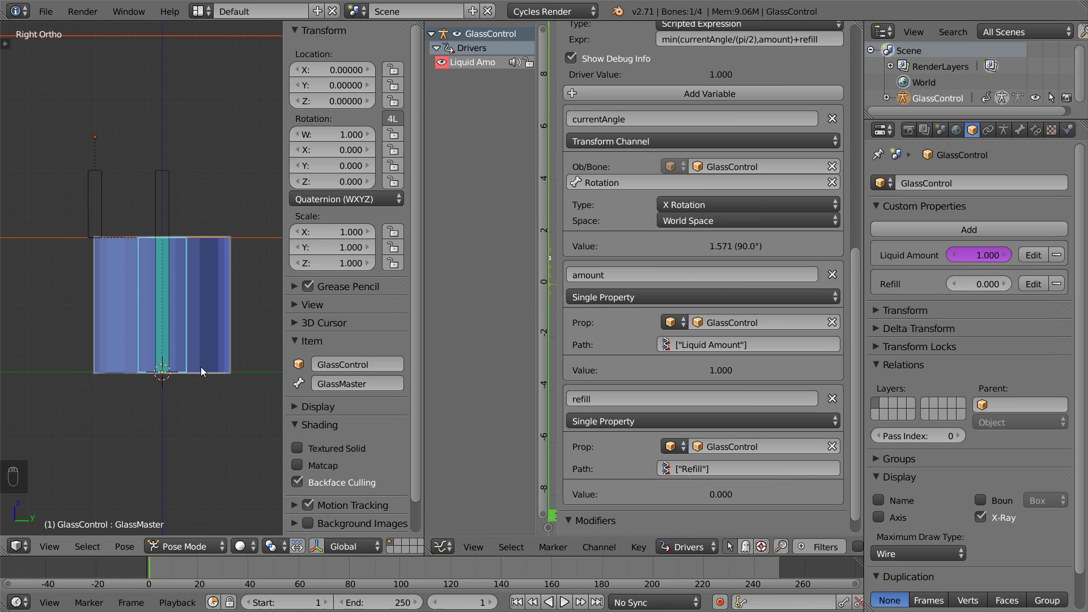
# Add a single driver to the Surface bone's Y location and select that driver for editing
pyautogui.rightClick(109, 222)
pyautogui.press('g')
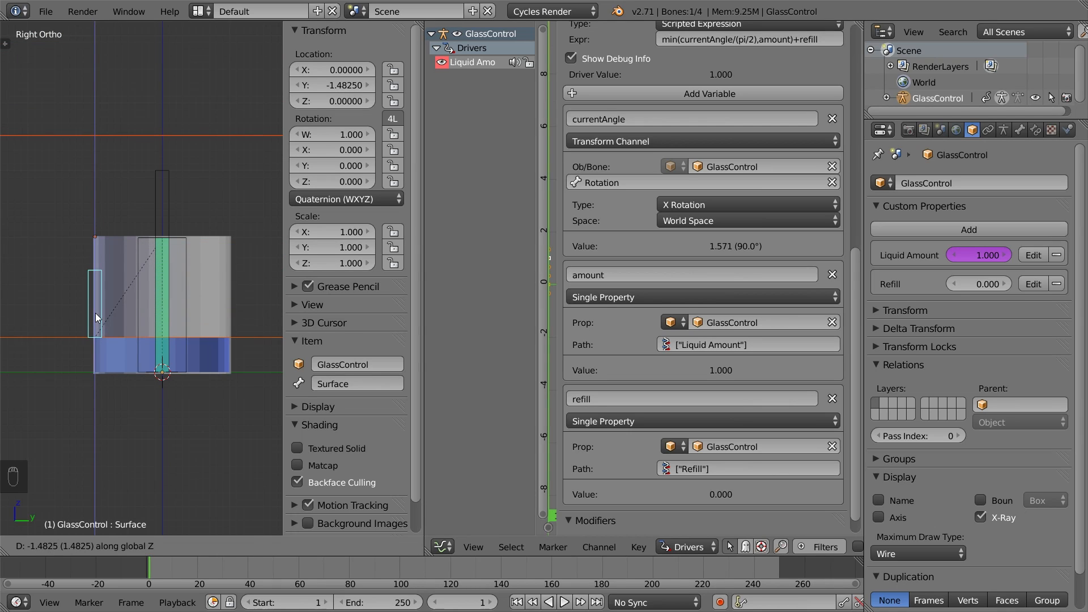
pyautogui.rightClick(97, 317)
pyautogui.rightClick(317, 88)
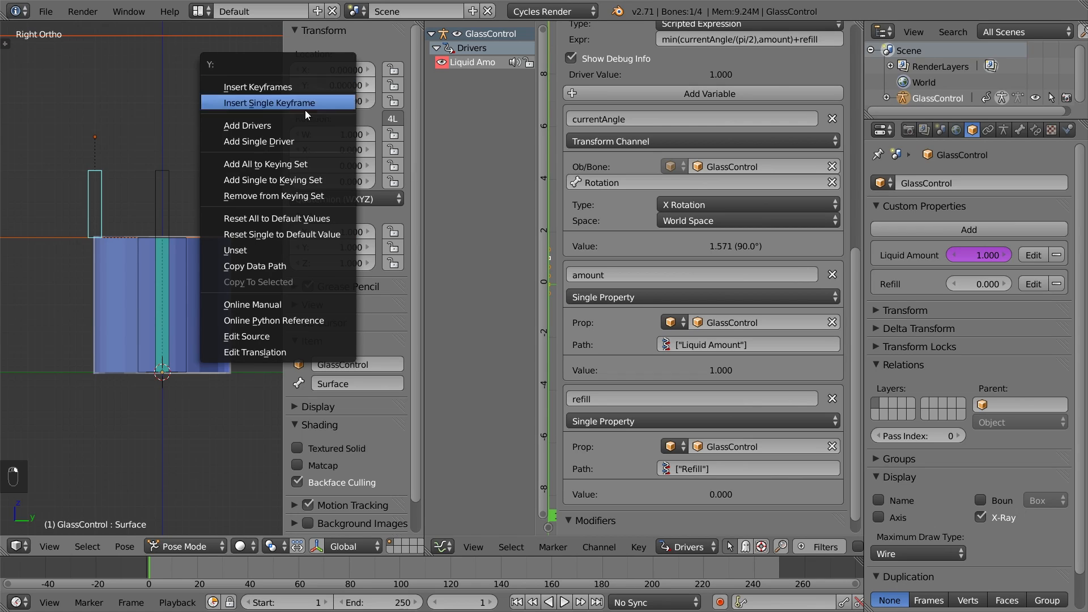
pyautogui.click(333, 140)
pyautogui.click(474, 77)
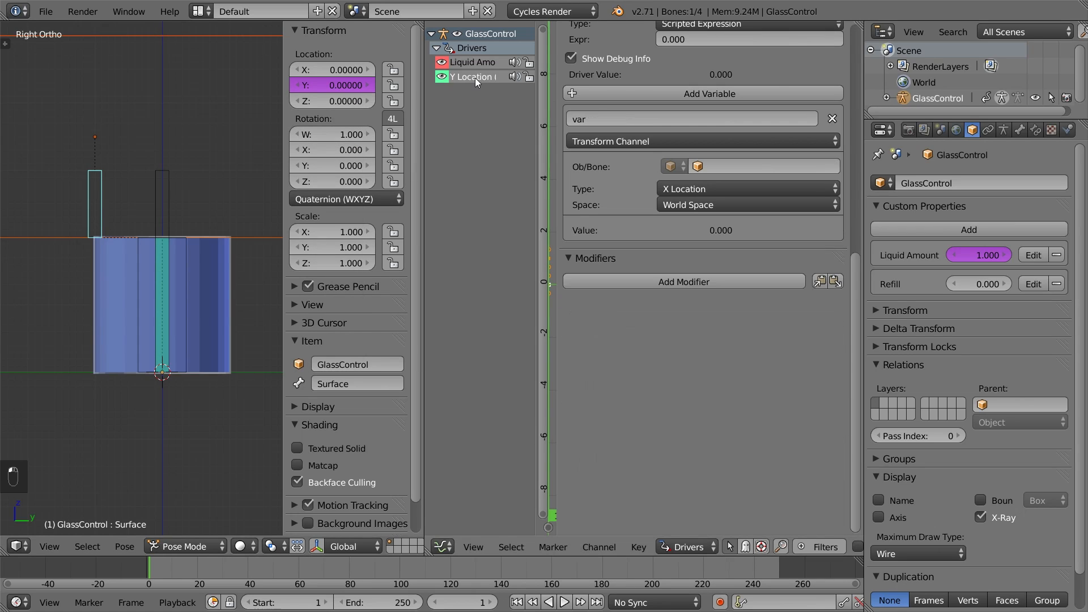
# Make the Y location driver's variable a Single Property named amount that reads ["Liquid Amount"] from the GlassControl object
pyautogui.click(717, 164)
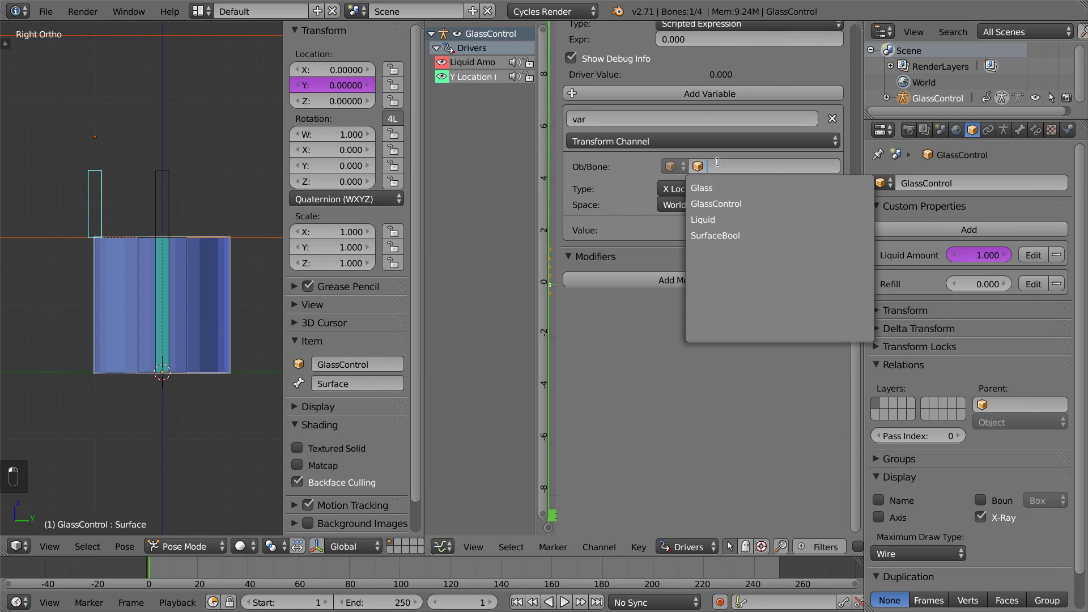
pyautogui.click(716, 203)
pyautogui.click(689, 141)
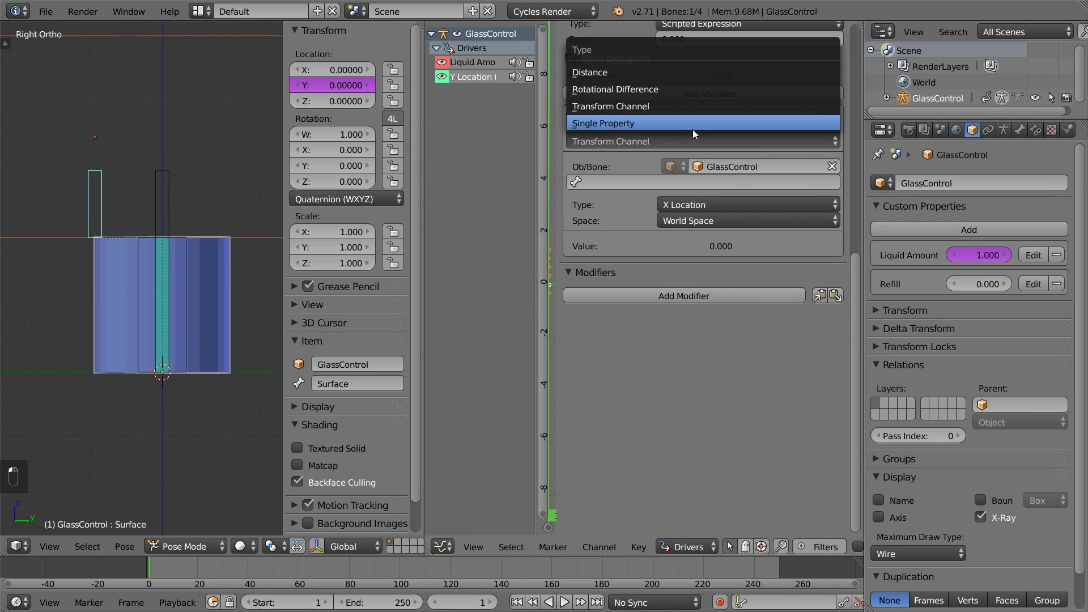
pyautogui.click(693, 129)
pyautogui.click(704, 186)
pyautogui.write('["Li')
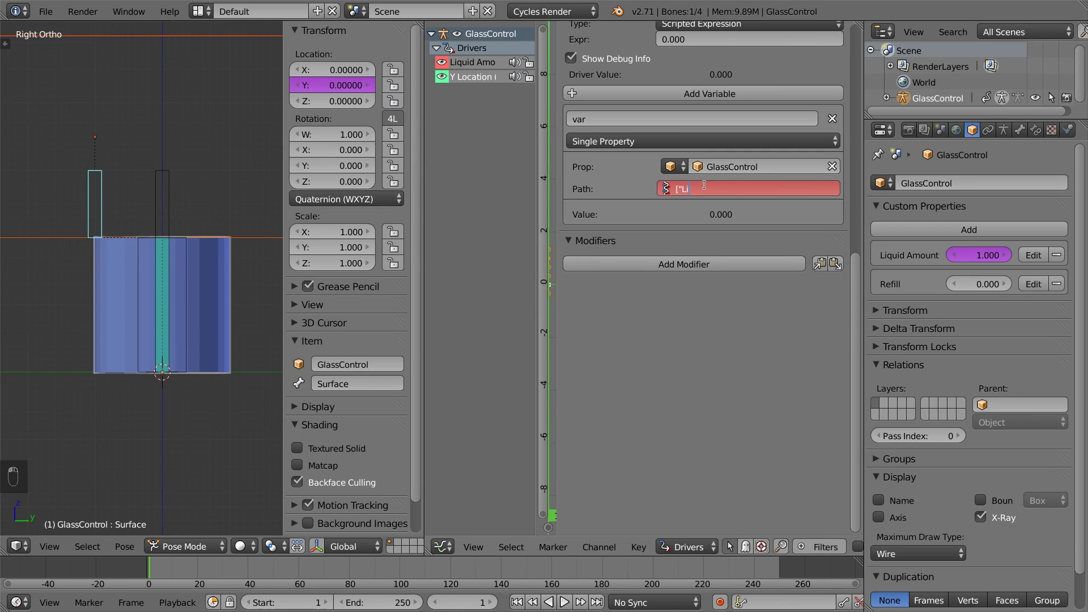
pyautogui.write('quid Amount"]')
pyautogui.press('Return')
pyautogui.click(684, 121)
pyautogui.write('amoun')
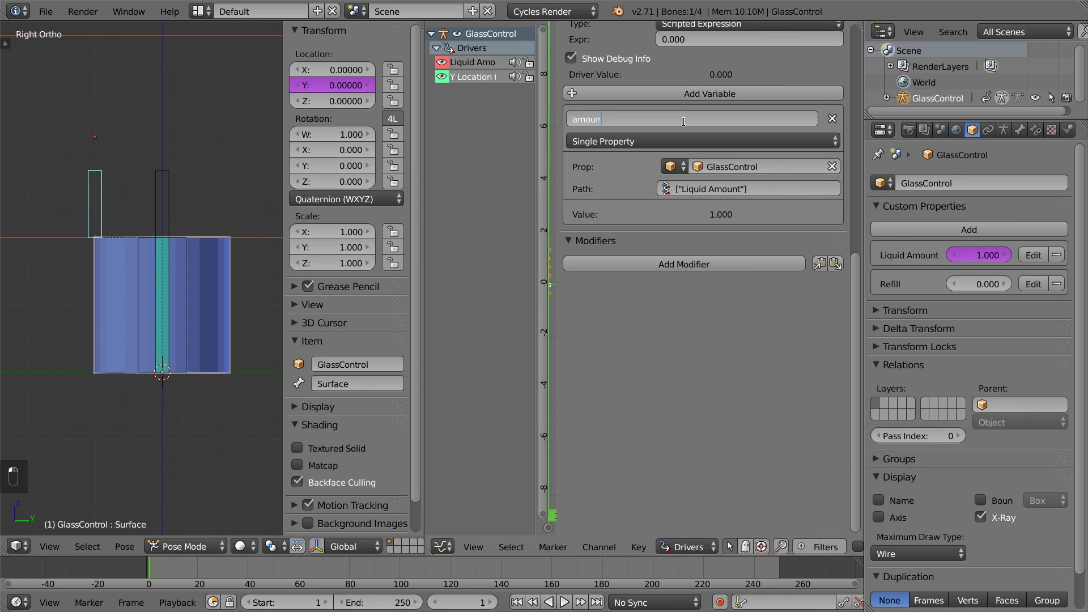
pyautogui.write('t')
pyautogui.press('Return')
# Set the Y location driver expression to amount
pyautogui.scroll(1, 684, 122)
pyautogui.click(698, 62)
pyautogui.write('a')
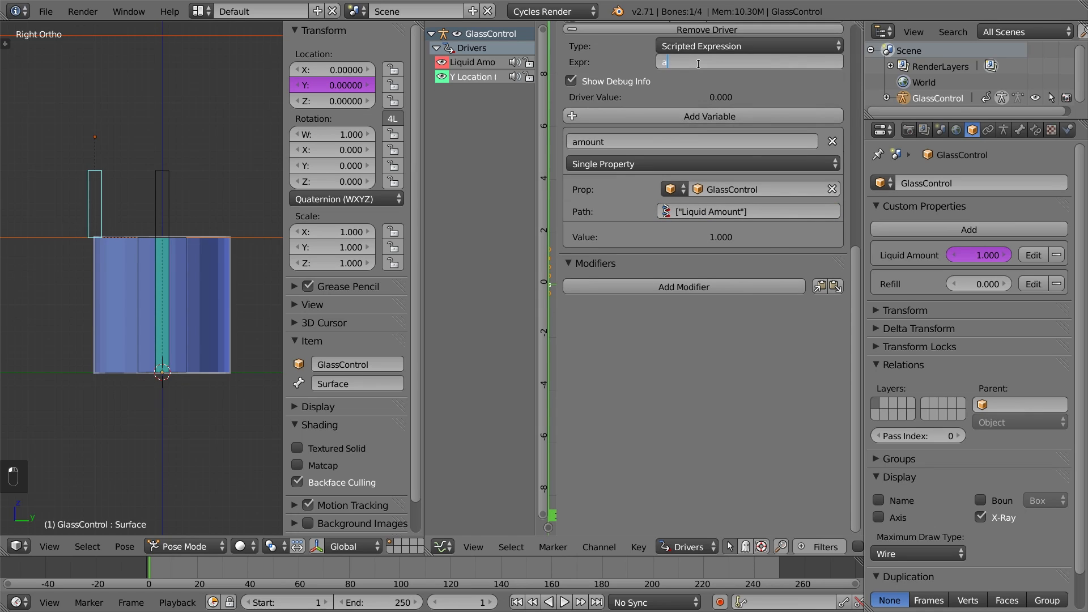
pyautogui.write('mount')
pyautogui.press('Return')
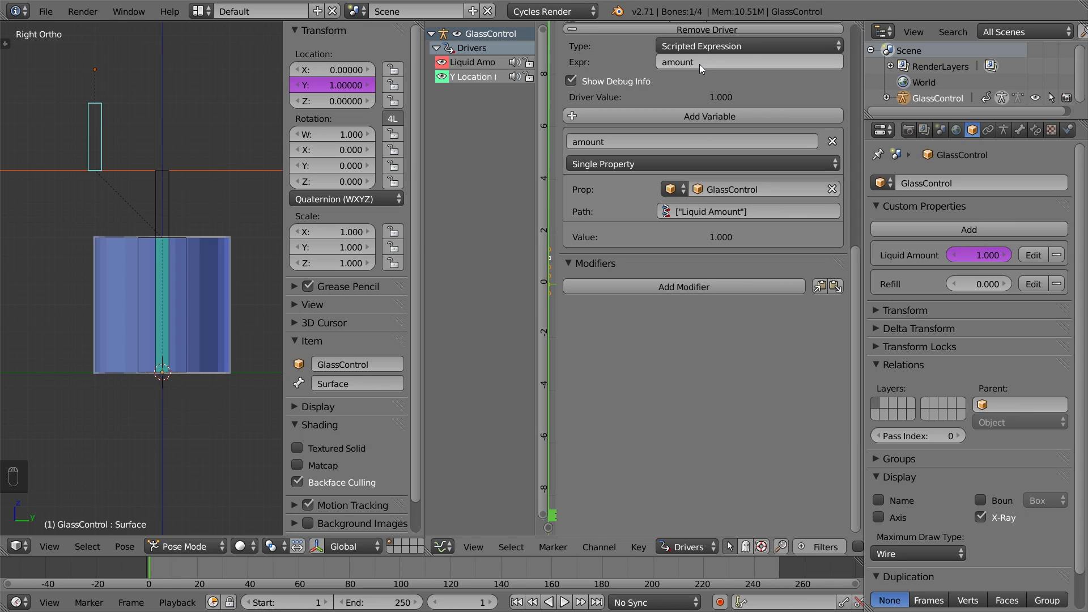
# Append -1 to the Y location driver expression, making it amount-1
pyautogui.click(700, 63)
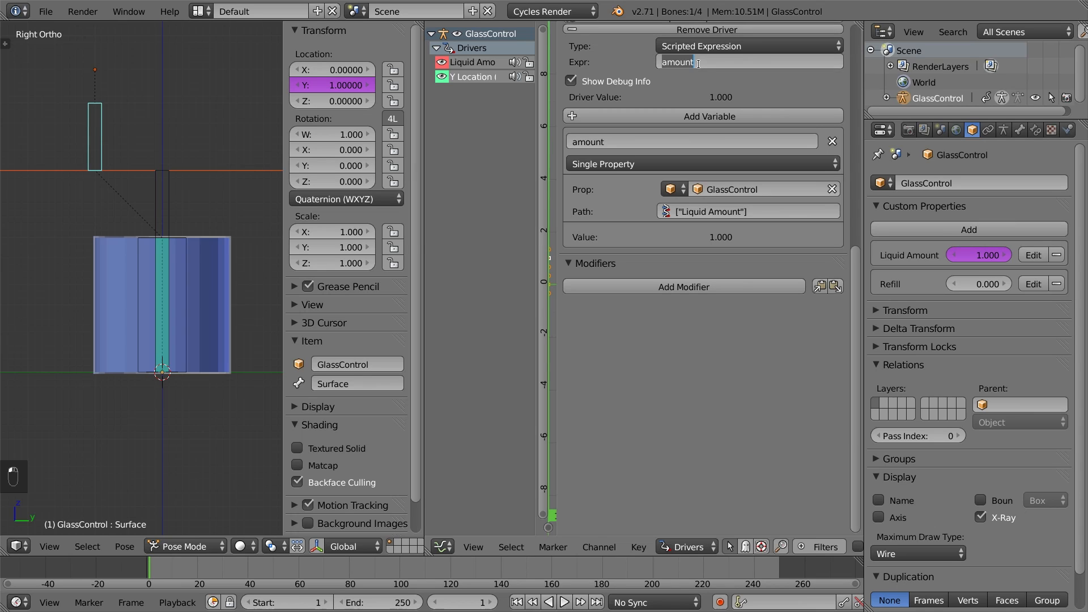
pyautogui.press('End')
pyautogui.write('-1')
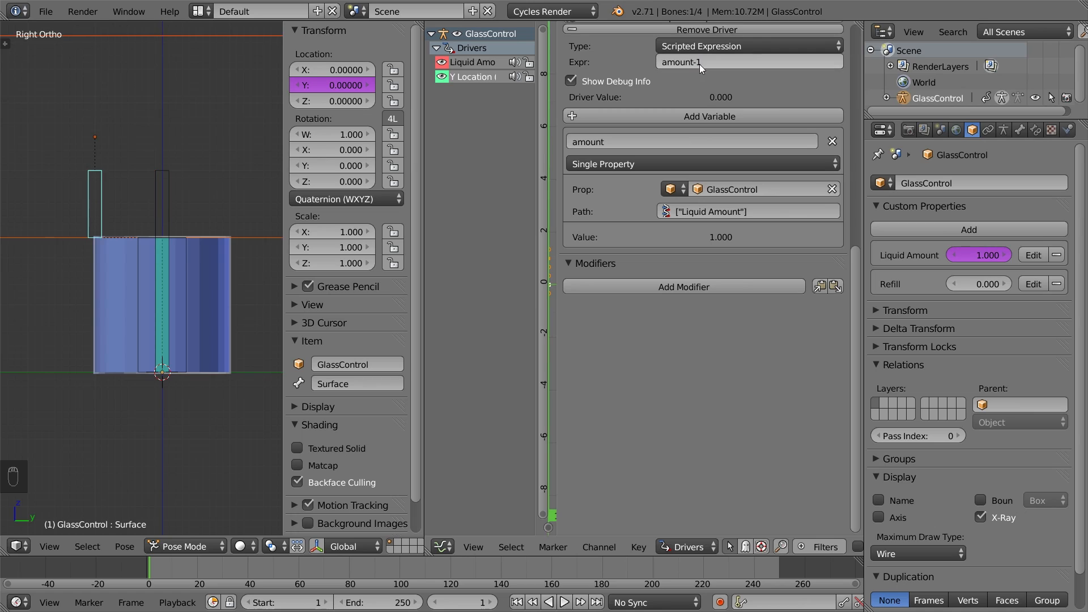
pyautogui.press('Return')
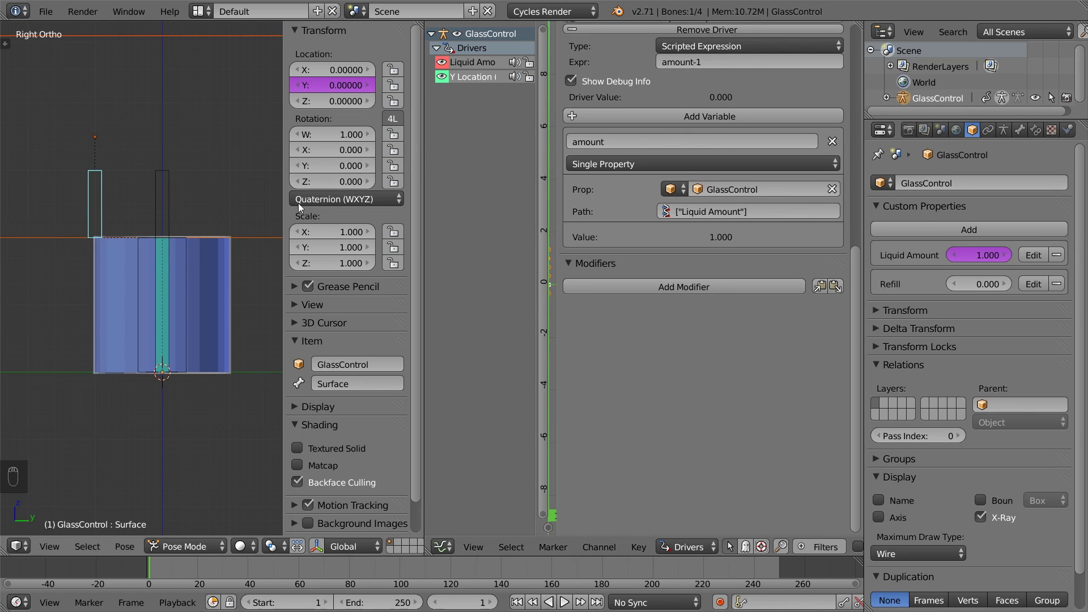
# Try tilting the GlassMaster bone to test how the driven liquid surface responds
pyautogui.rightClick(186, 240)
pyautogui.press('r')
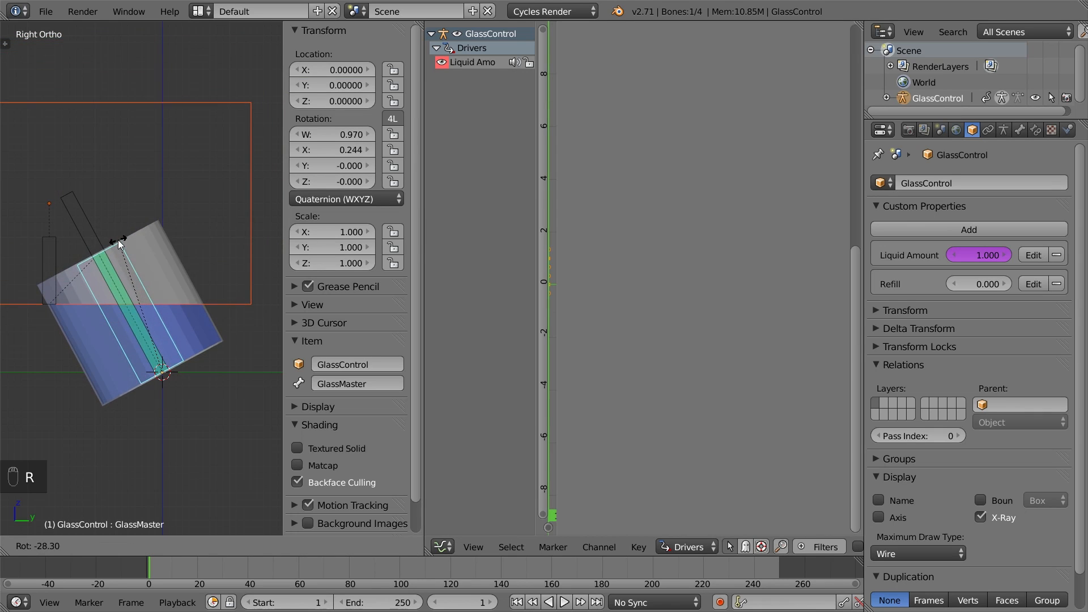
pyautogui.rightClick(118, 240)
# Change the Surface bone's Y location driver expression to 2*(amount-1)
pyautogui.rightClick(101, 229)
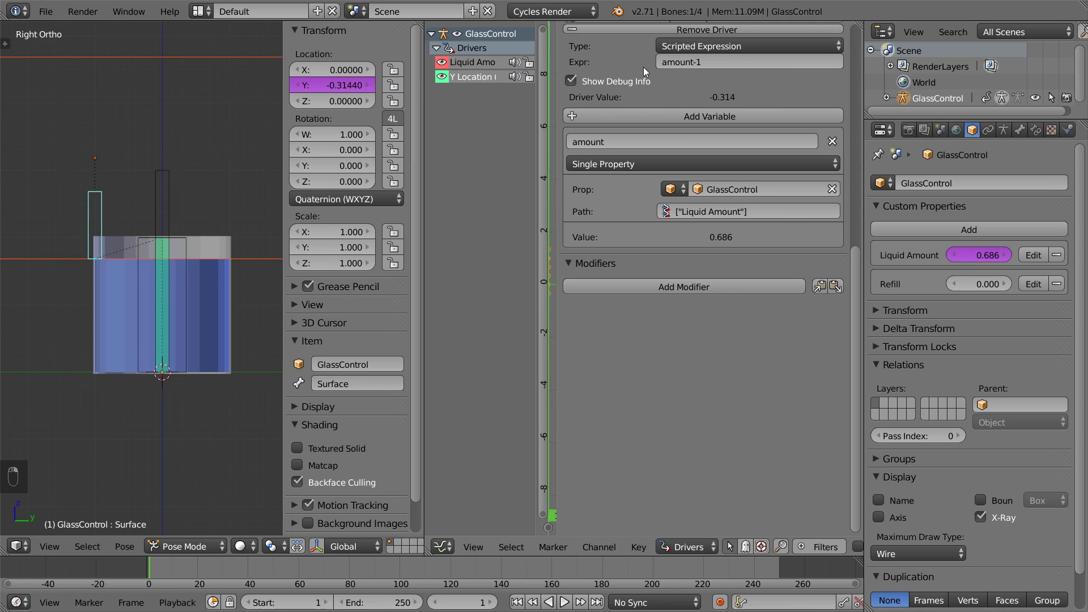
pyautogui.click(698, 61)
pyautogui.press('Home')
pyautogui.write('2*')
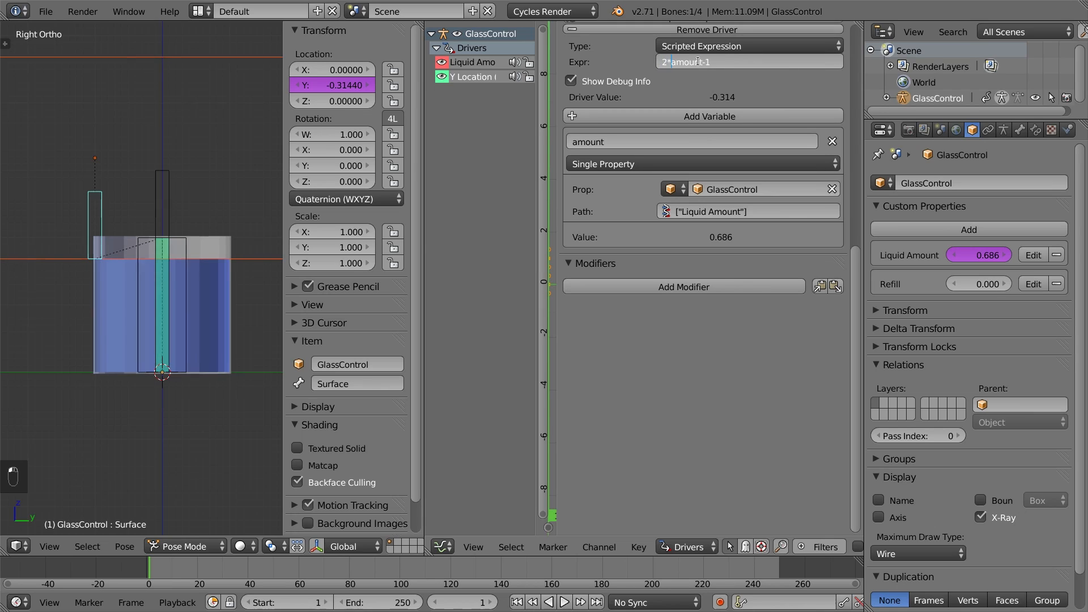
pyautogui.write('(')
pyautogui.press('End')
pyautogui.write(')')
pyautogui.press('Return')
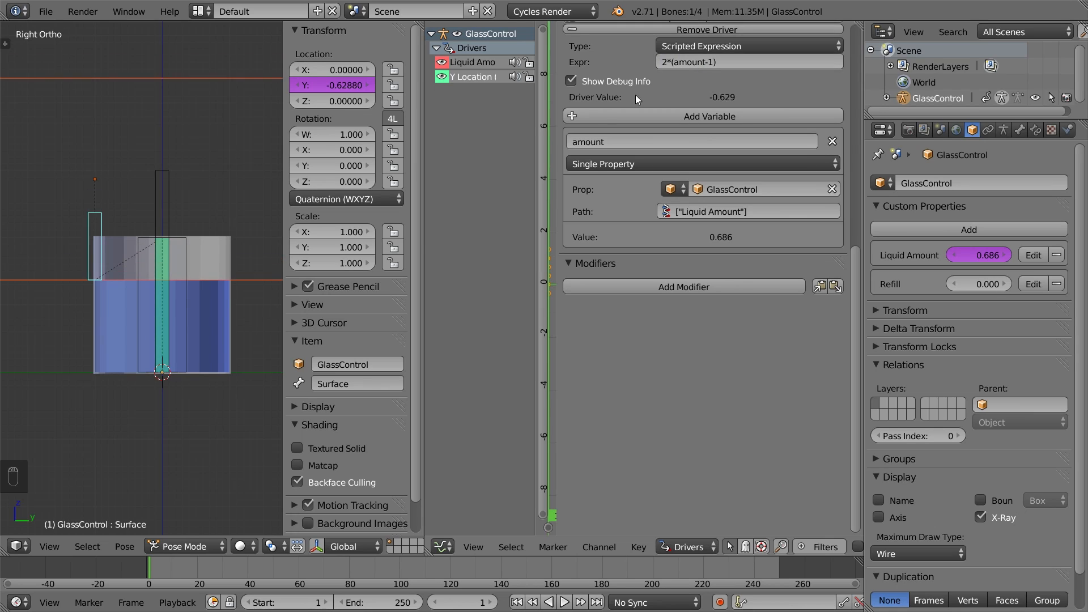
# Try tilting the GlassMaster bone by -90 degrees, and set the Refill property to 1.000
pyautogui.rightClick(190, 240)
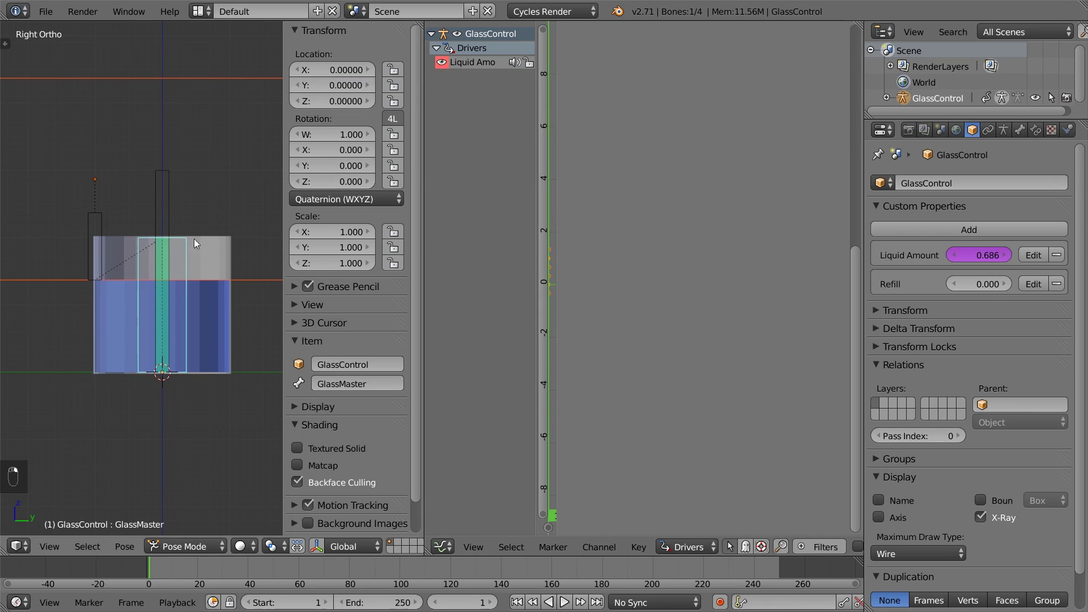
pyautogui.press('r')
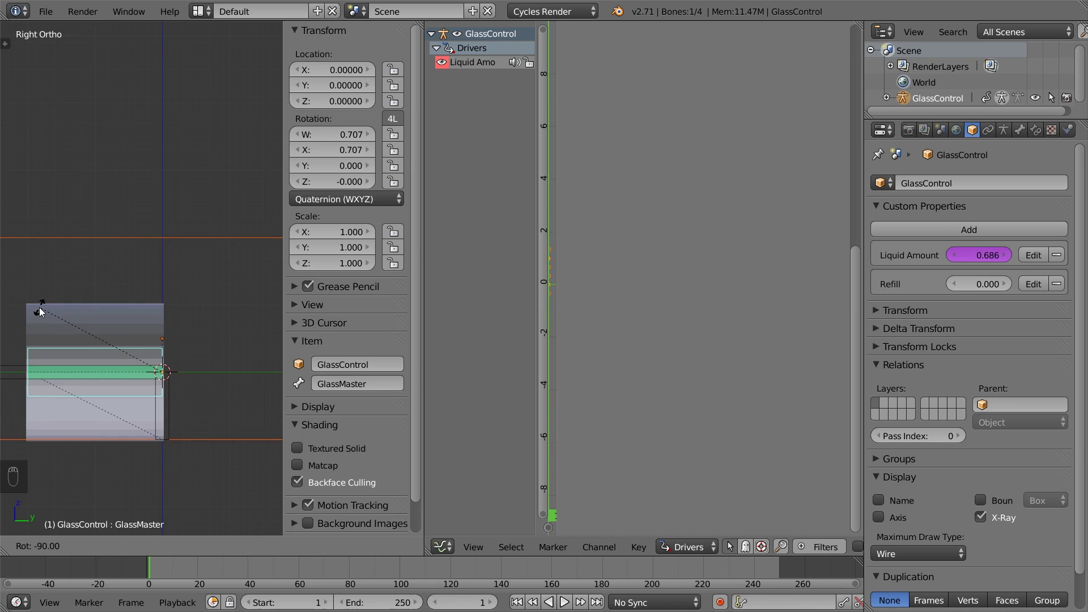
pyautogui.press('Escape')
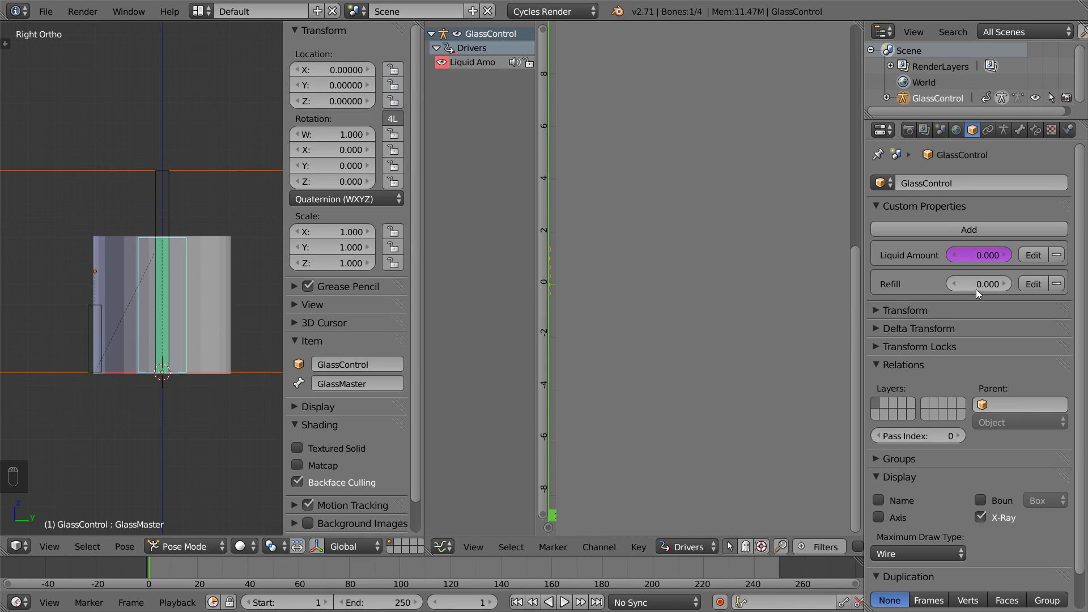
pyautogui.moveTo(976, 288); pyautogui.dragTo(1049, 288)
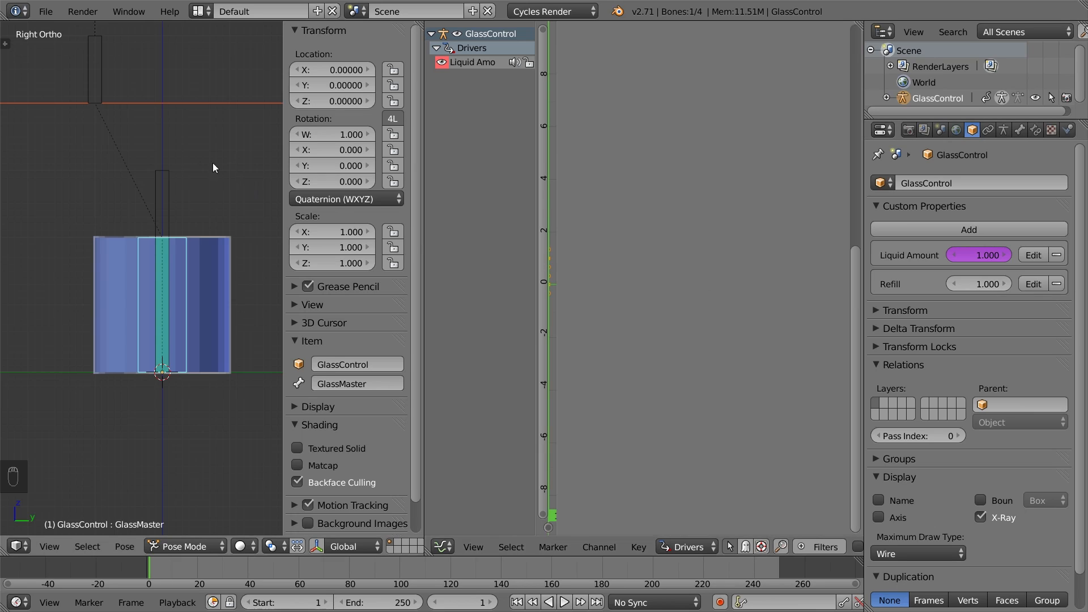
# Check the Liquid Amount property's limits, and wrap its driver expression in min( ,1) to cap the result at 1
pyautogui.rightClick(101, 93)
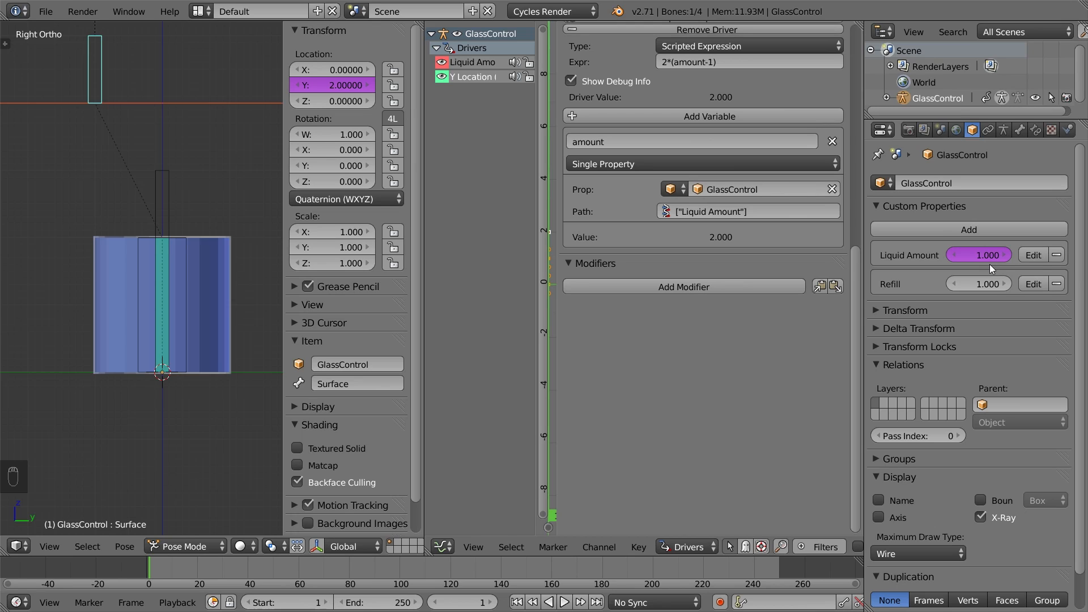
pyautogui.click(1028, 256)
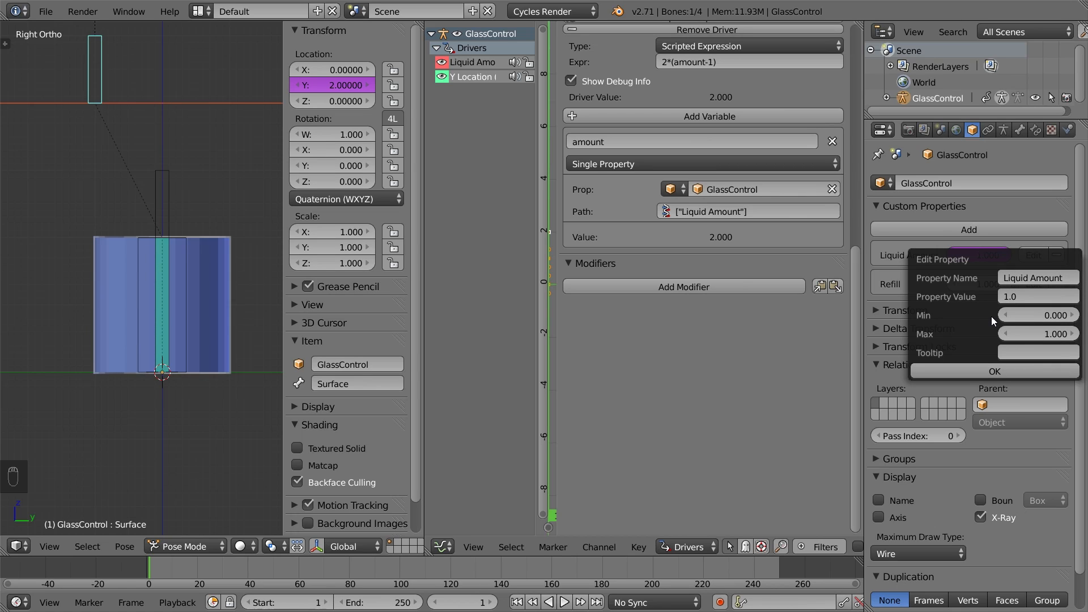
pyautogui.click(960, 370)
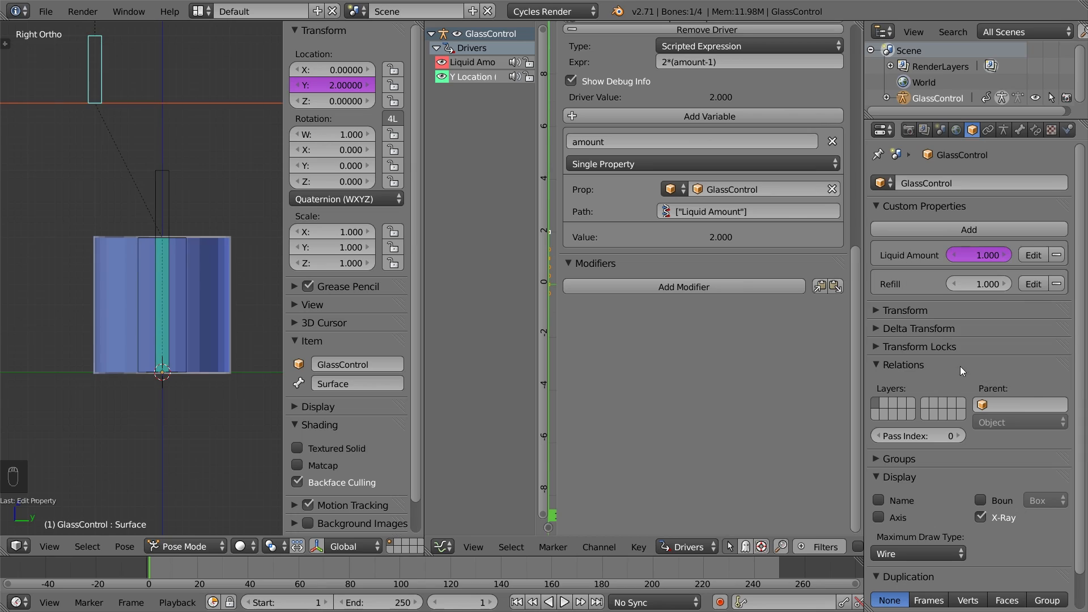
pyautogui.click(477, 64)
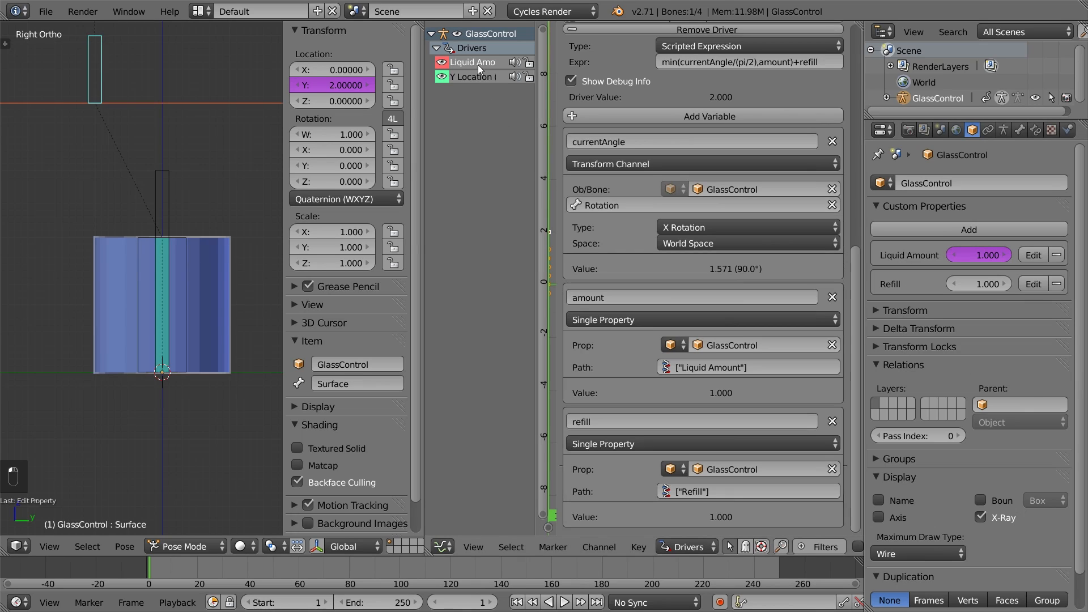
pyautogui.click(657, 63)
pyautogui.press('Home')
pyautogui.write('min(')
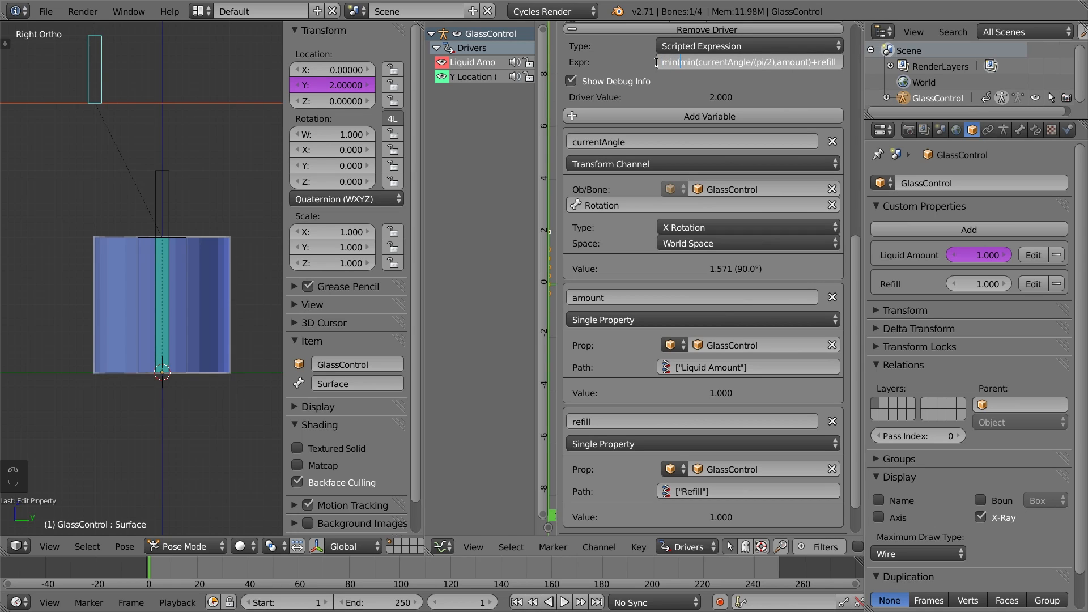
pyautogui.press('End')
pyautogui.write(',1')
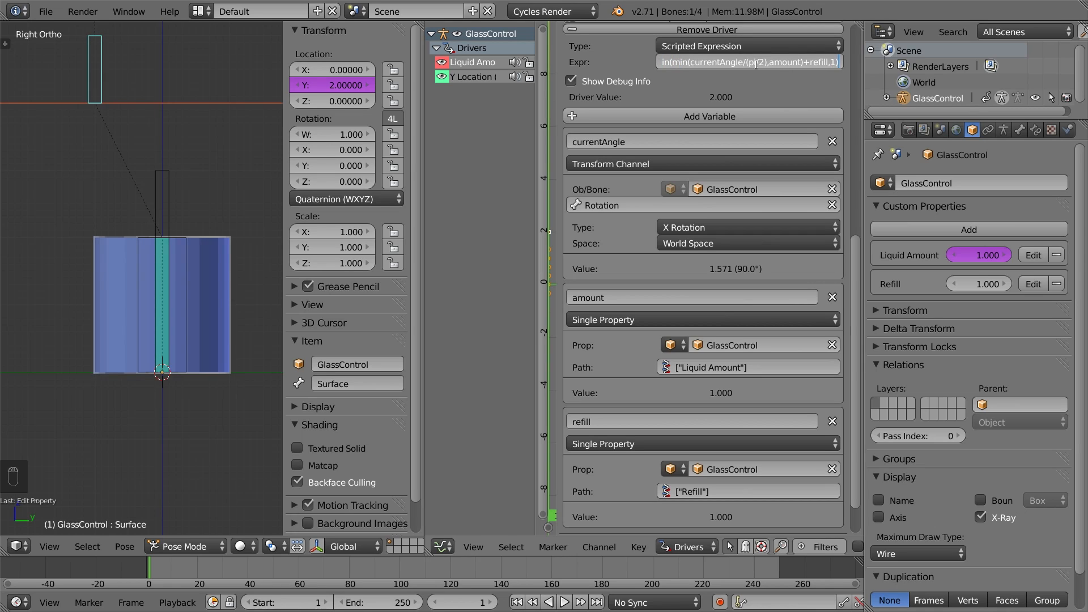
pyautogui.write(')')
# Enclose the Liquid Amount driver expression in max( ,0) so the result cannot fall below 0
pyautogui.press('Home')
pyautogui.write('max(')
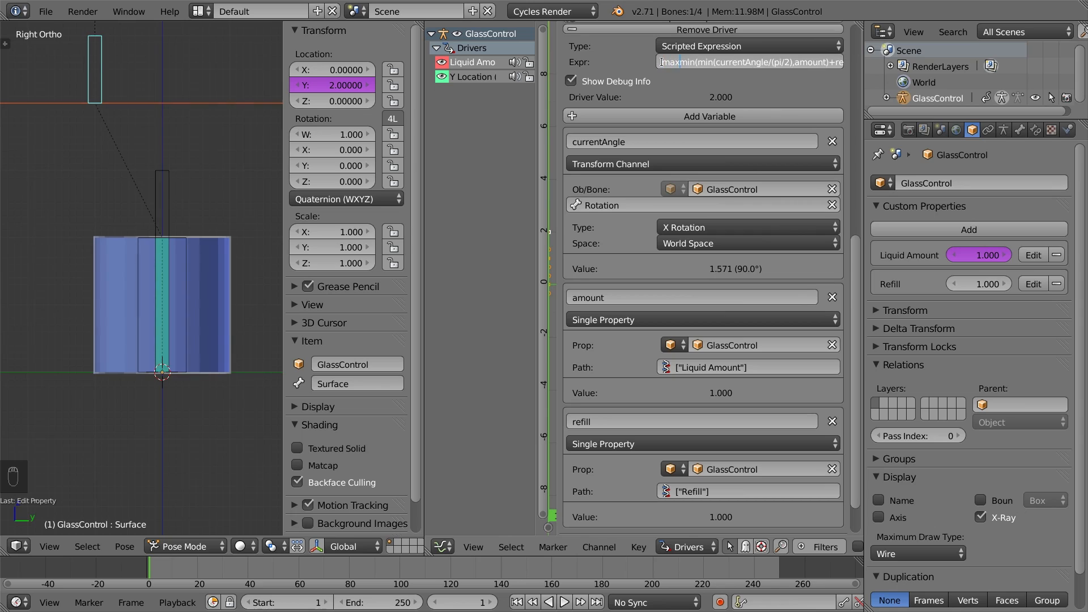
pyautogui.press('End')
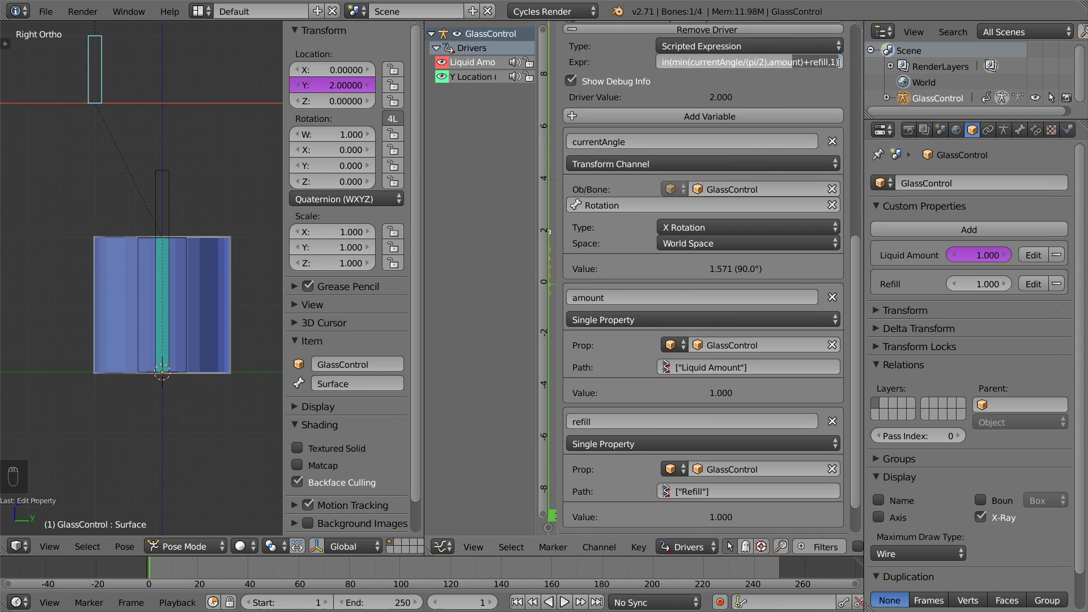
pyautogui.write(',0)')
pyautogui.press('Return')
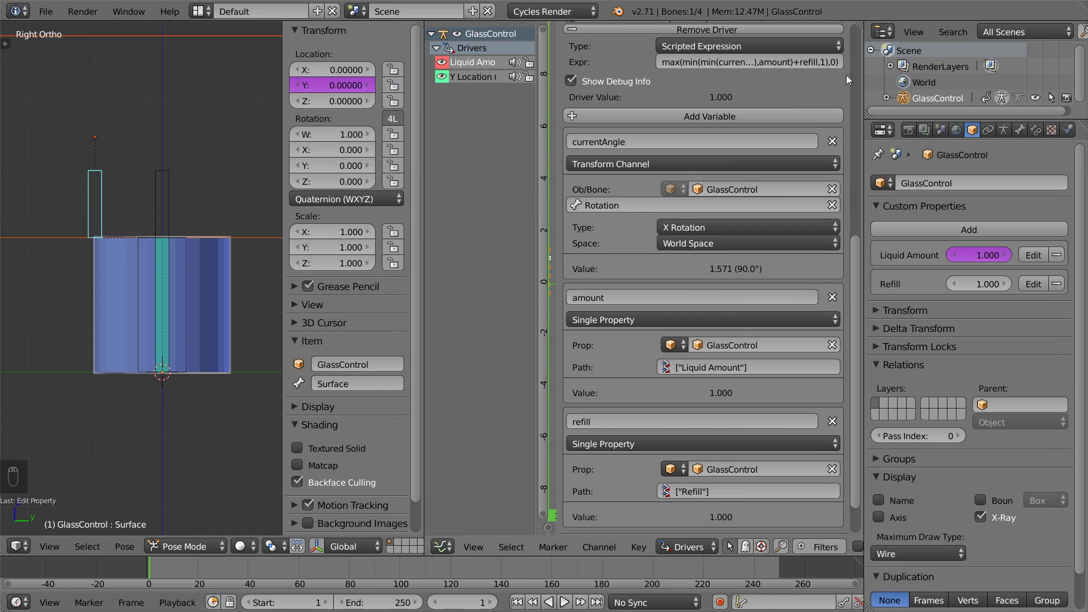
# Set the Refill property to 0.000 and try tilting the GlassMaster bone to test the clamped Liquid Amount
pyautogui.moveTo(979, 284); pyautogui.dragTo(952, 284)
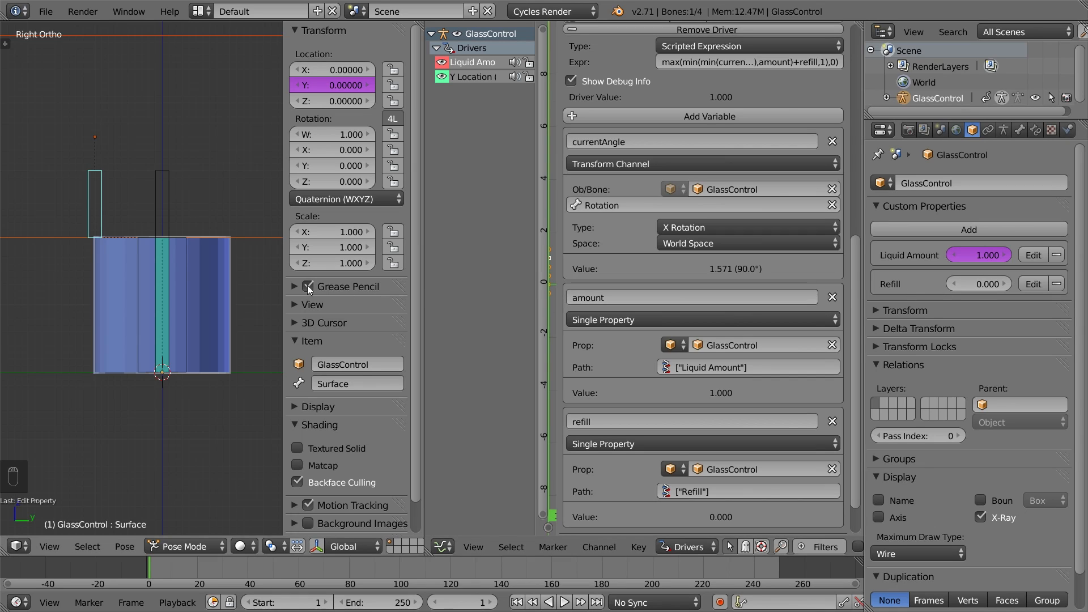
pyautogui.rightClick(189, 263)
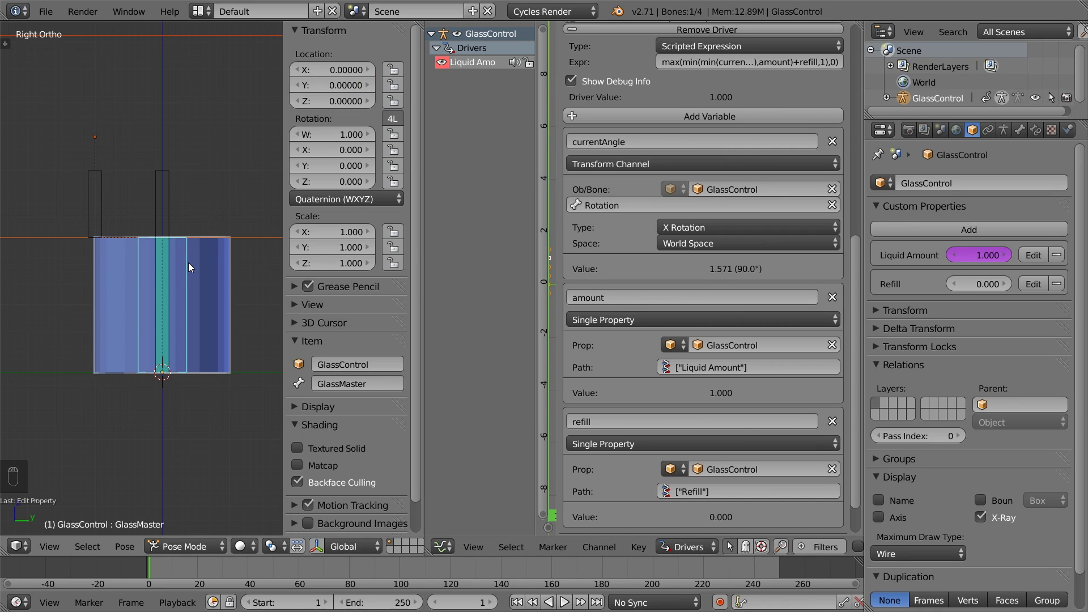
pyautogui.press('r')
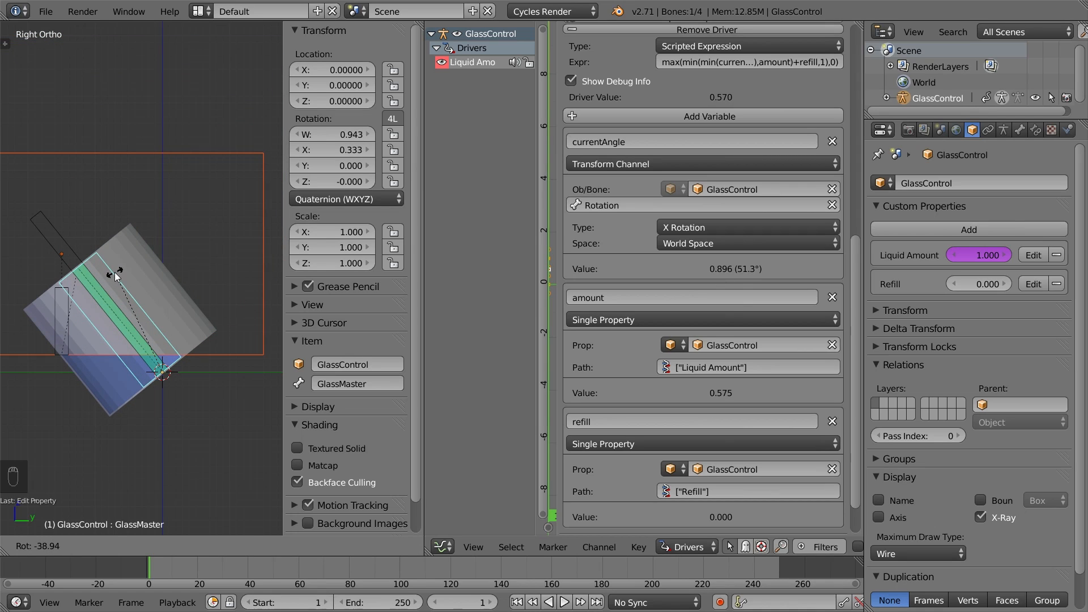
pyautogui.press('Escape')
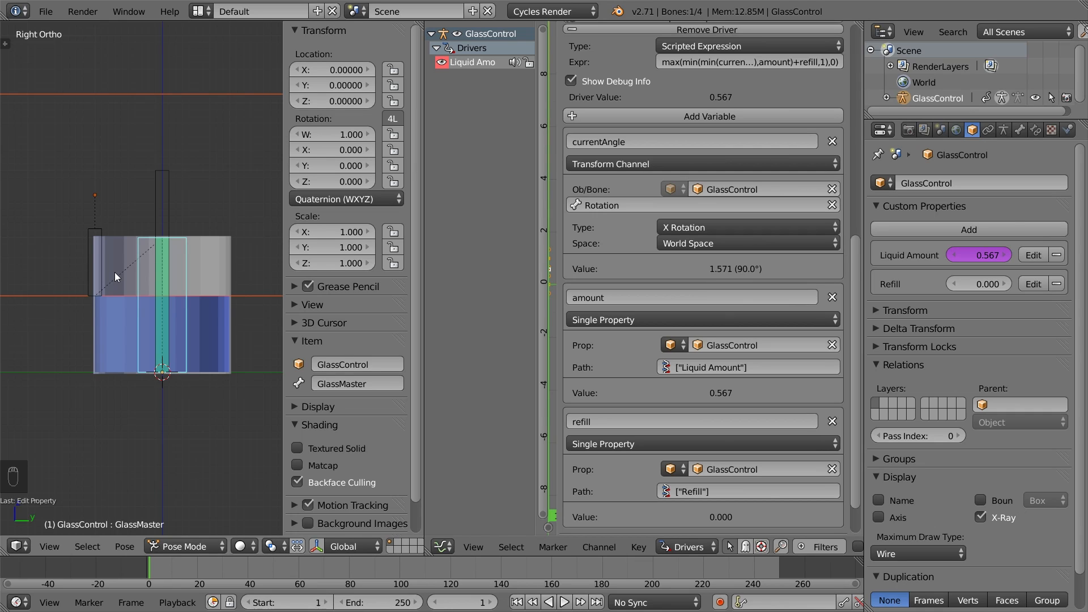
# Try tilting the GlassMaster bone by about -56 degrees, and refill the glass with the Refill property, leaving it at 0.000
pyautogui.press('r')
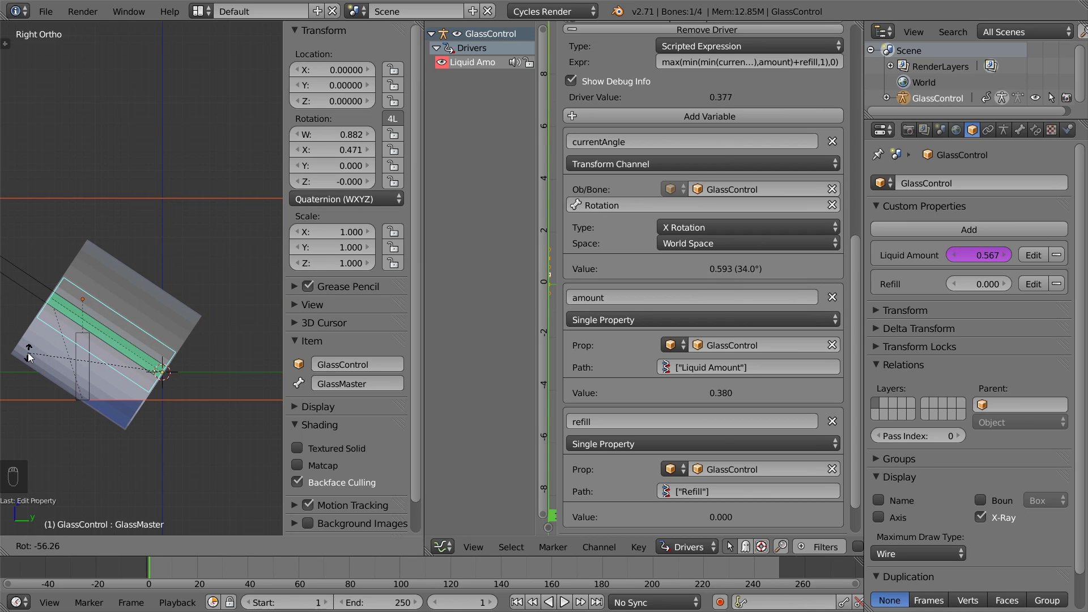
pyautogui.rightClick(28, 354)
pyautogui.press('g')
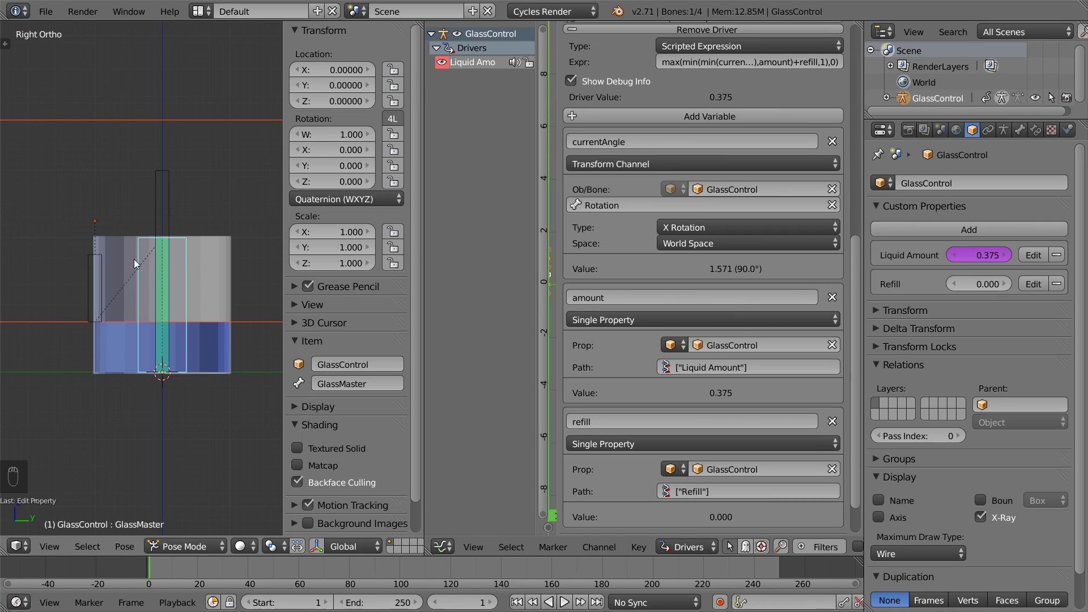
pyautogui.moveTo(974, 284)
pyautogui.mouseDown()
pyautogui.moveTo(1049, 284)
pyautogui.moveTo(975, 283)
pyautogui.mouseUp()
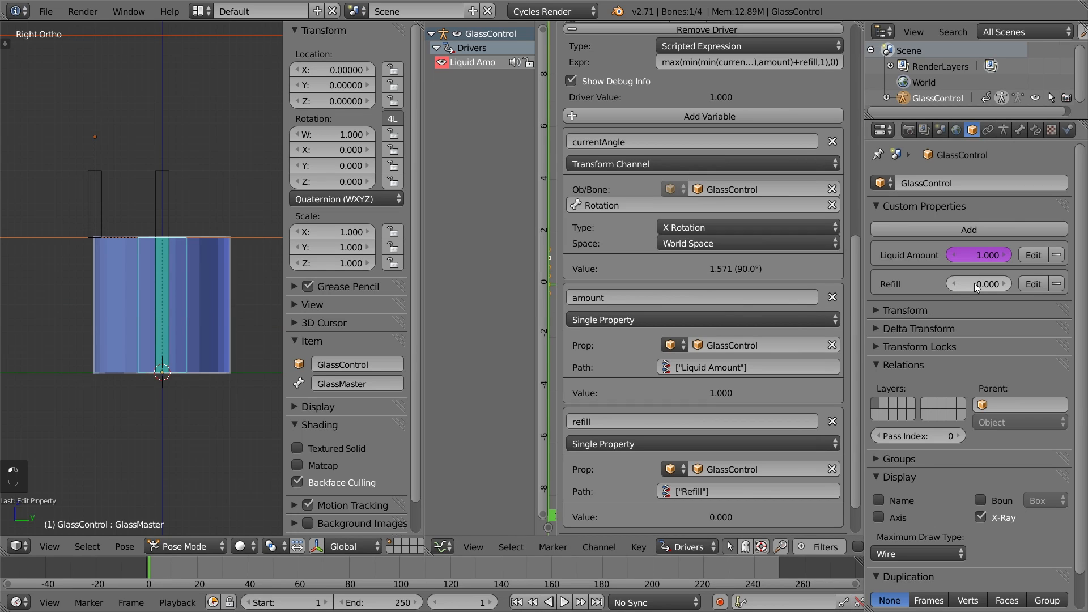
# Add a custom property to GlassControl and name it Close to Maximum
pyautogui.click(969, 232)
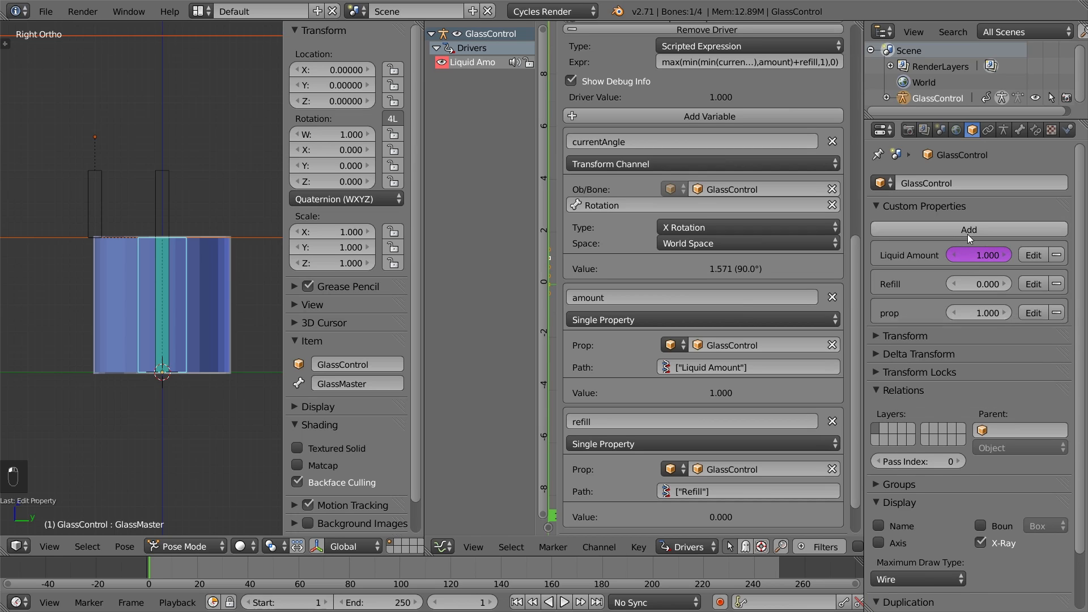
pyautogui.click(1034, 312)
pyautogui.click(1034, 337)
pyautogui.write('C')
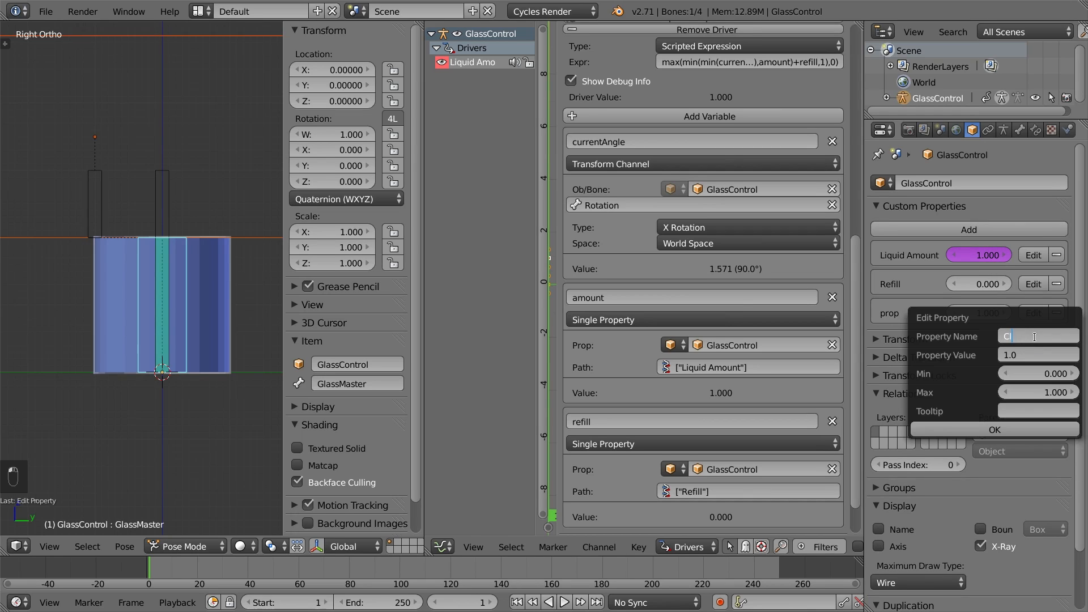
pyautogui.write('lose to Maximum')
pyautogui.press('Return')
pyautogui.click(991, 429)
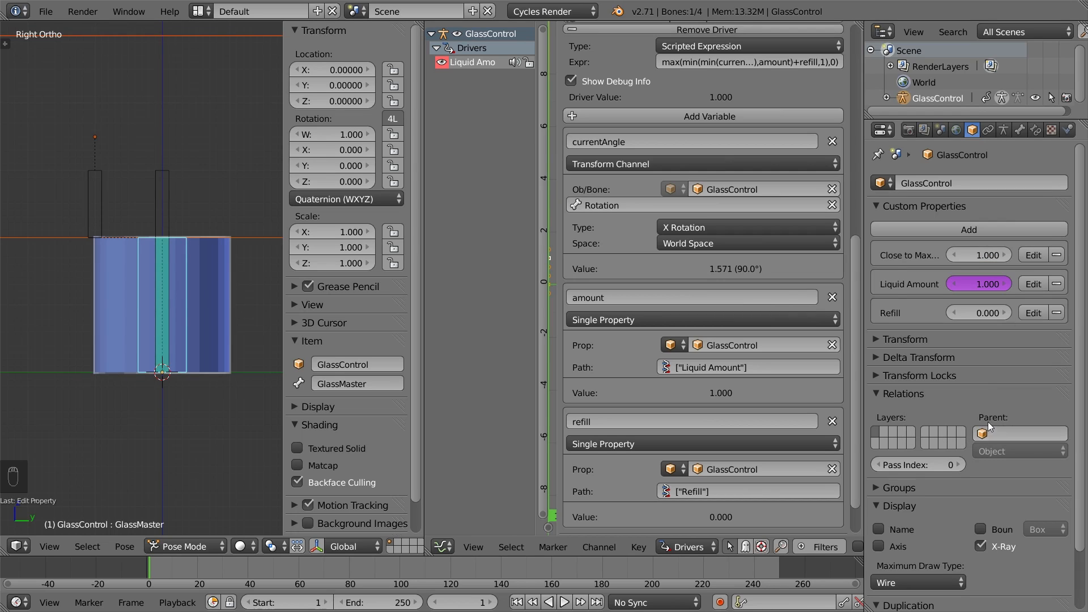
# Add a driver to the Close to Maximum property and target its variable at the X Rotation of GlassControl's Rotation bone
pyautogui.hotkey('ctrl', 'd')
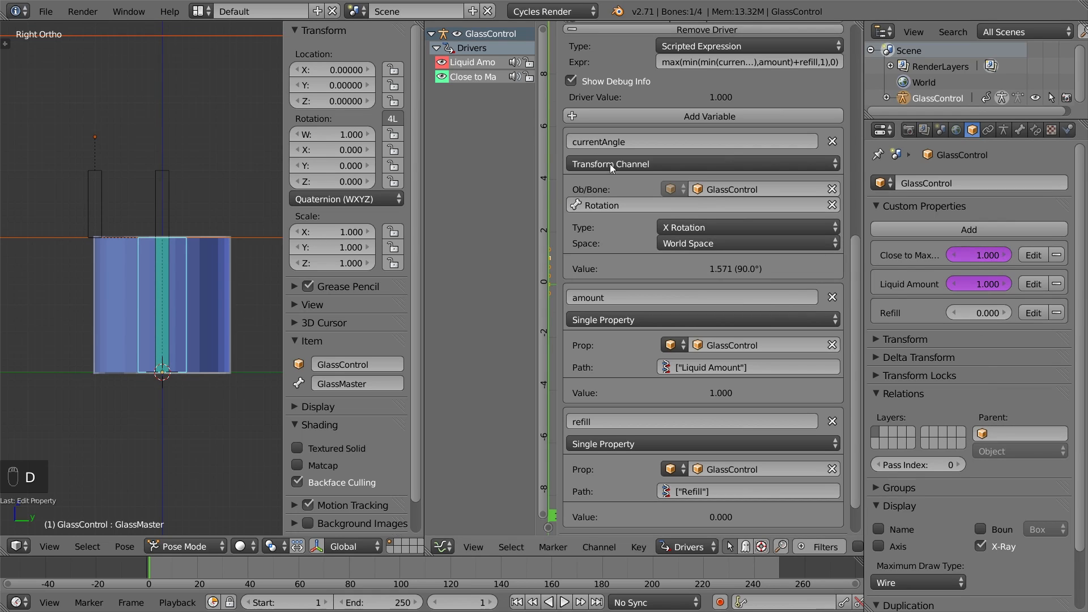
pyautogui.click(486, 78)
pyautogui.click(709, 188)
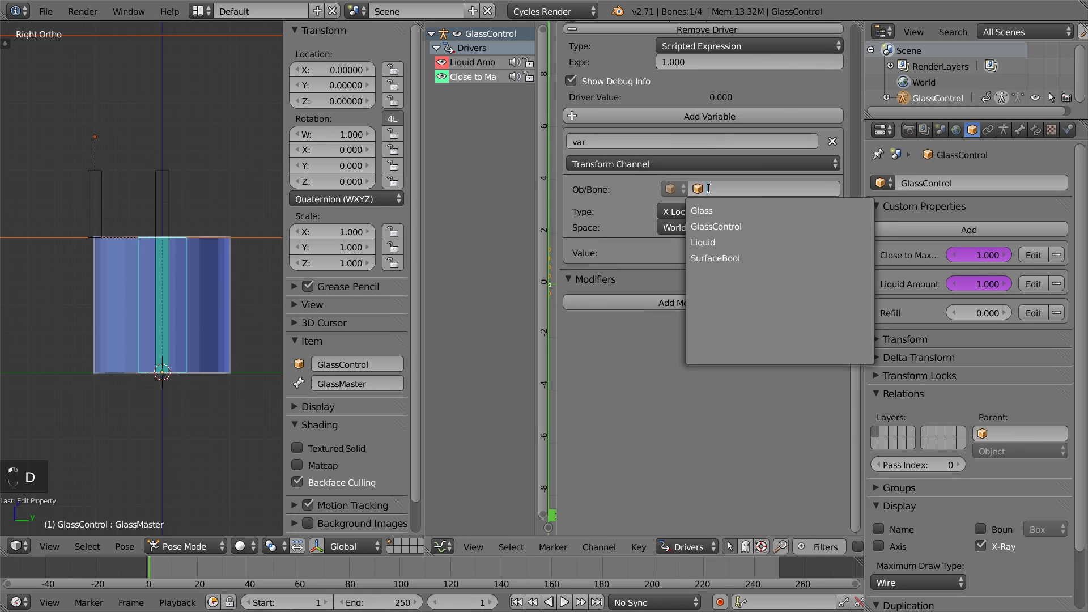
pyautogui.click(716, 226)
pyautogui.click(701, 205)
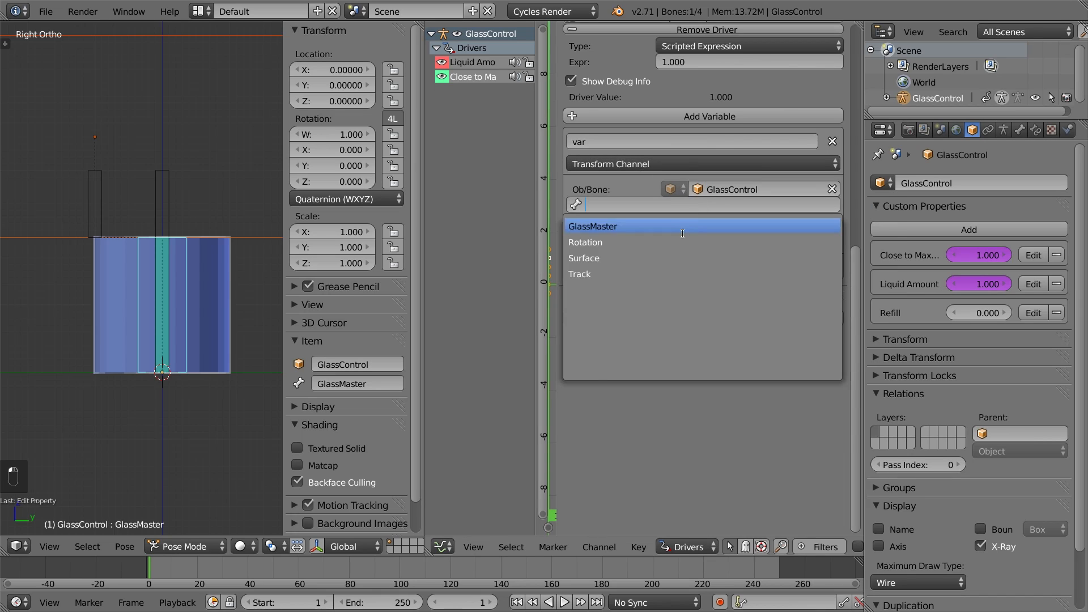
pyautogui.click(683, 242)
pyautogui.click(689, 229)
pyautogui.click(693, 166)
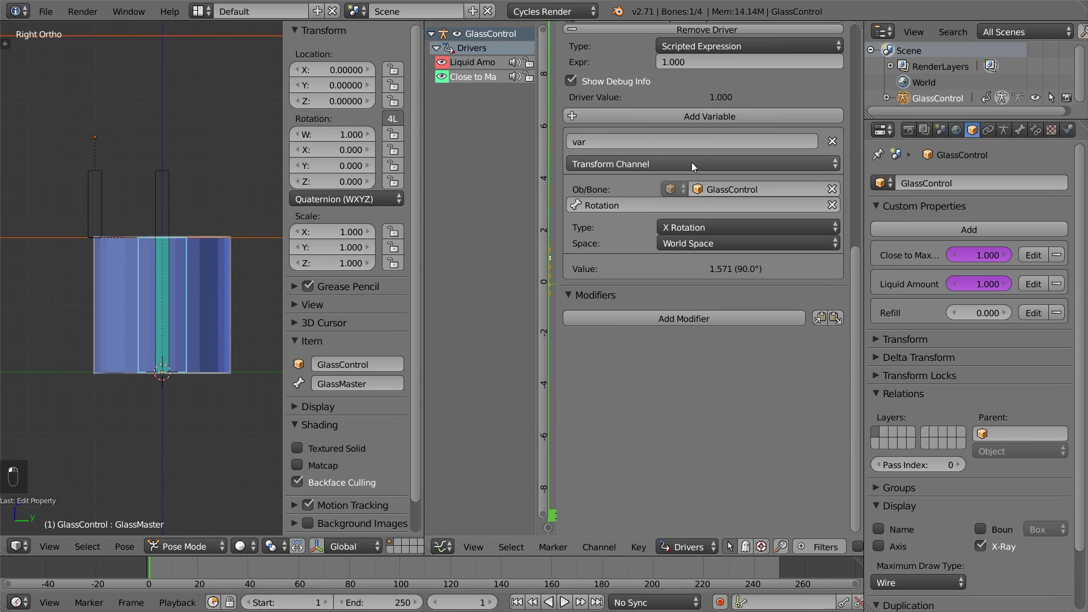
# Rename the Close to Maximum driver's rotation variable to currentAngle
pyautogui.click(680, 143)
pyautogui.write('currentA')
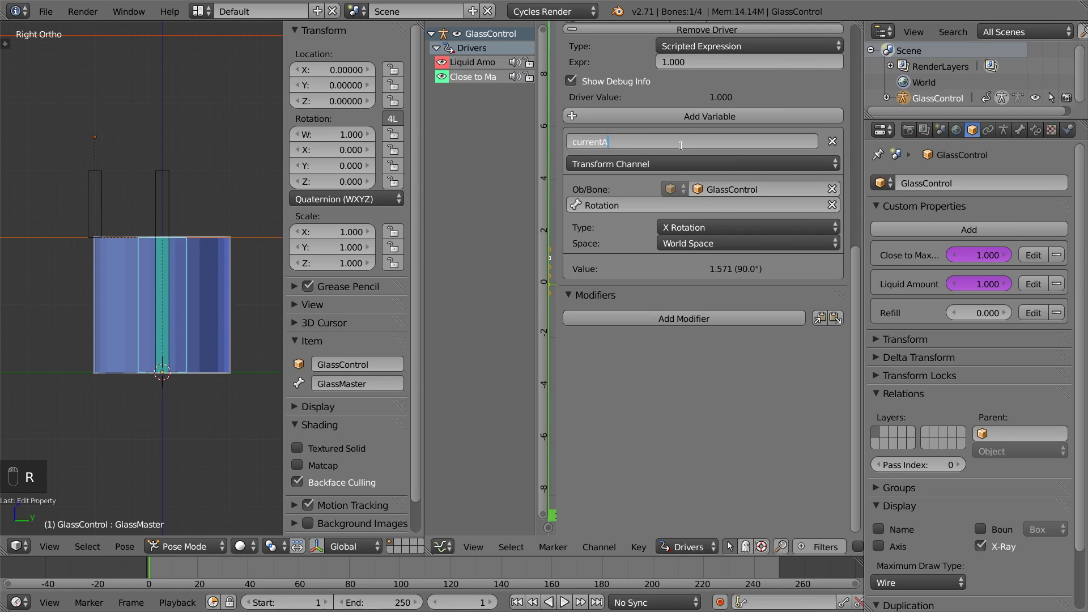
pyautogui.write('ngle')
pyautogui.press('Return')
# Add a second driver variable named amount that reads GlassControl's ["Liquid Amount"] property
pyautogui.click(685, 116)
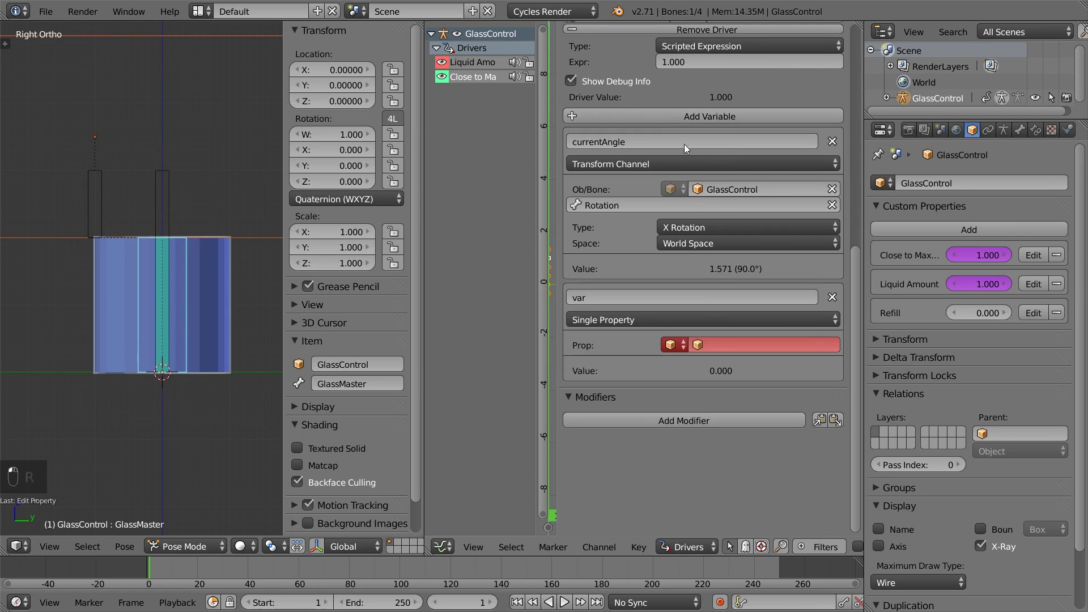
pyautogui.click(713, 343)
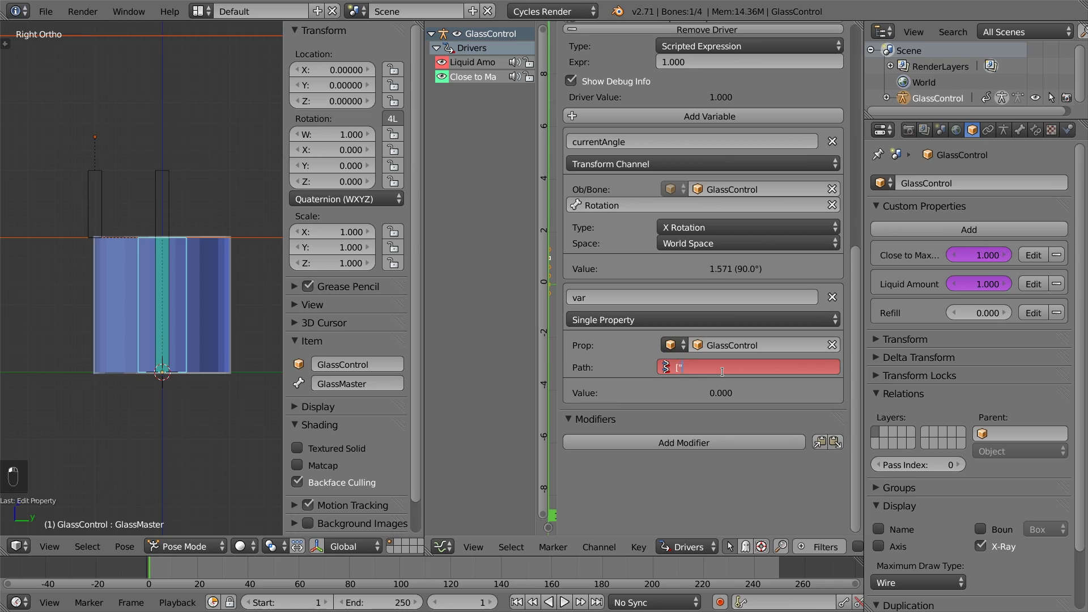
pyautogui.write('Liquid Amount"]')
pyautogui.press('Return')
pyautogui.click(718, 298)
pyautogui.write('amo')
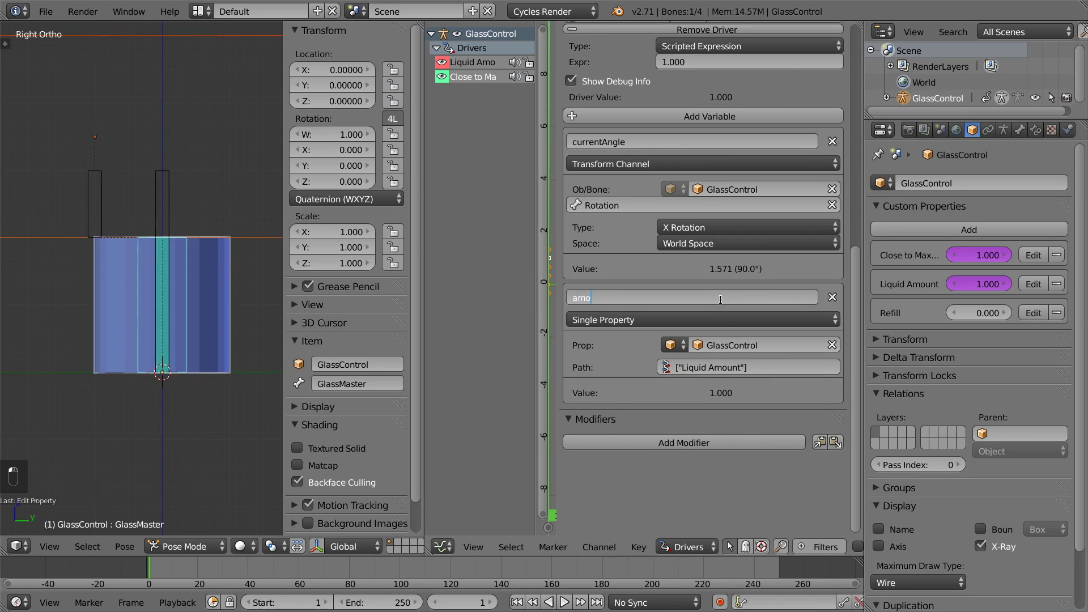
pyautogui.write('unt')
pyautogui.press('Return')
# Set the Close to Maximum driver expression to currentAngle/(pi/2)
pyautogui.click(648, 62)
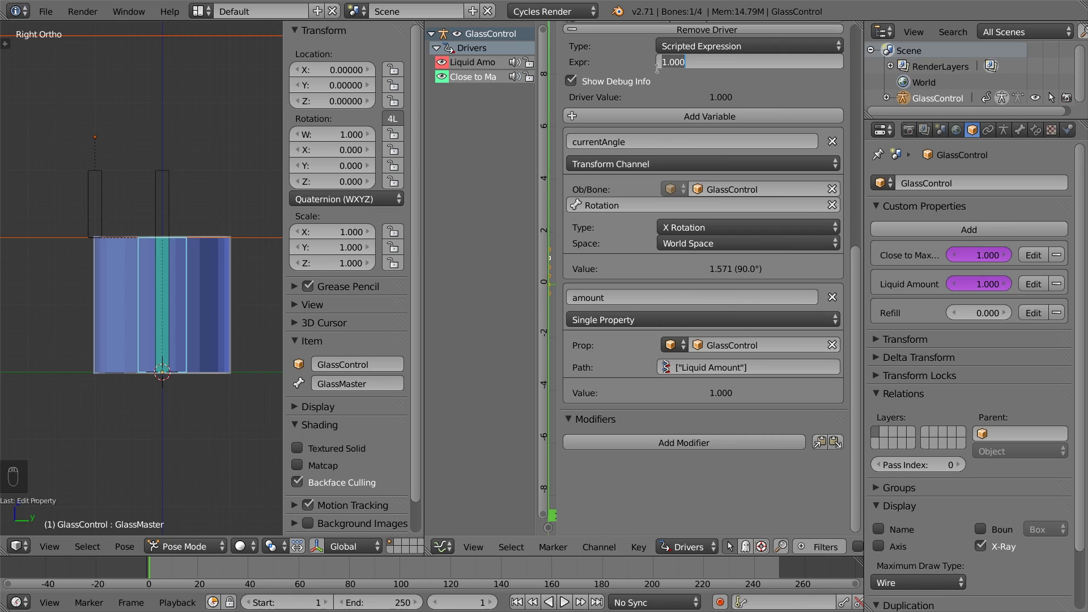
pyautogui.write('currentAngle/(pi/2)')
pyautogui.press('Return')
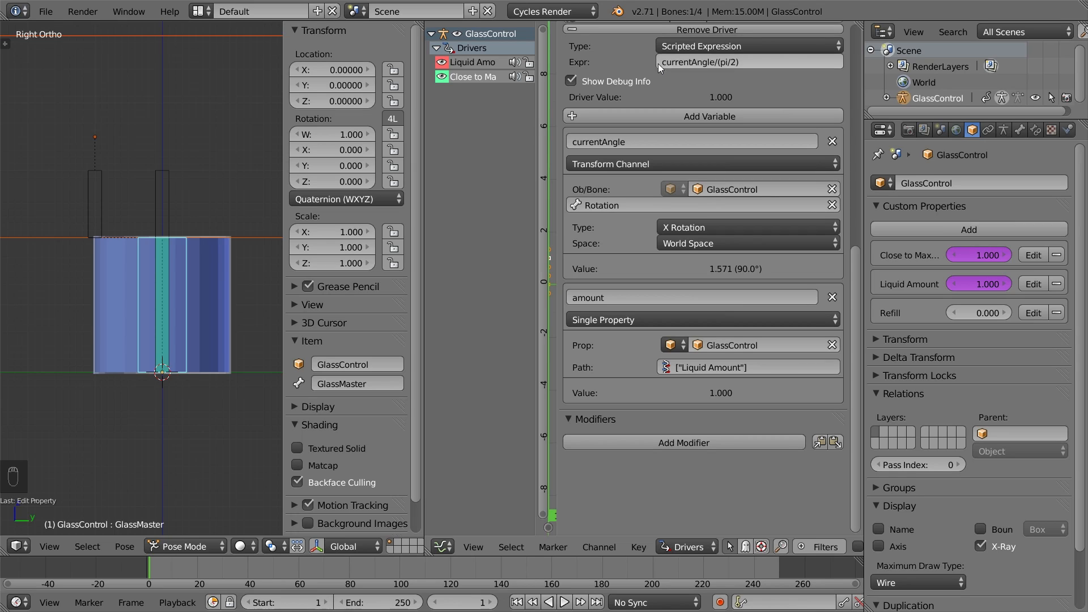
# Change the Close to Maximum expression to (currentAngle/(pi/2))-amount, and test it by tilting the GlassMaster bone
pyautogui.click(660, 63)
pyautogui.click(660, 63)
pyautogui.write('(')
pyautogui.click(756, 63)
pyautogui.write(')-amount')
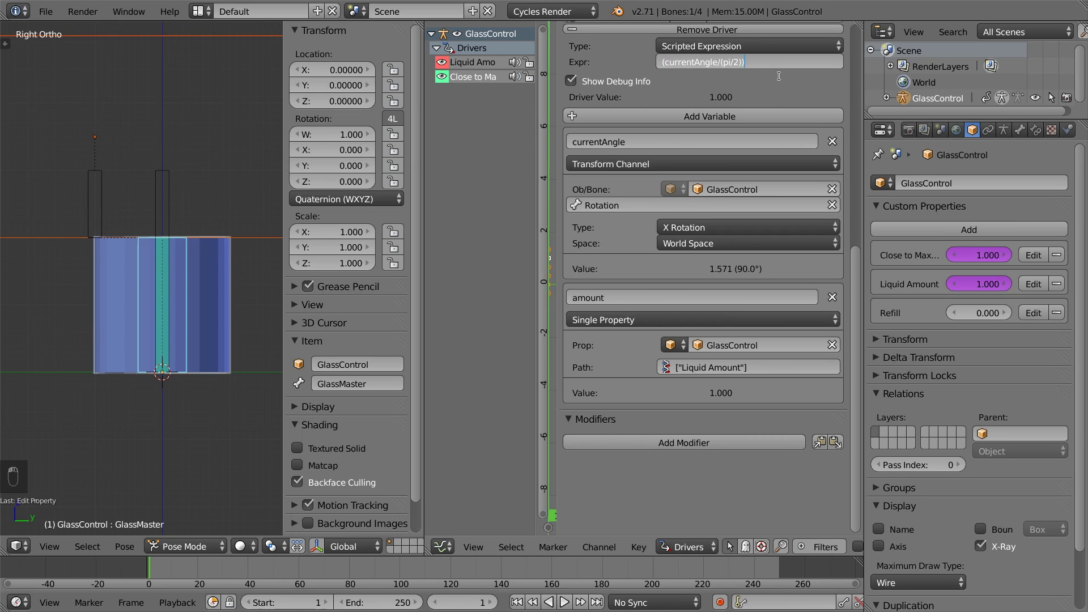
pyautogui.press('Return')
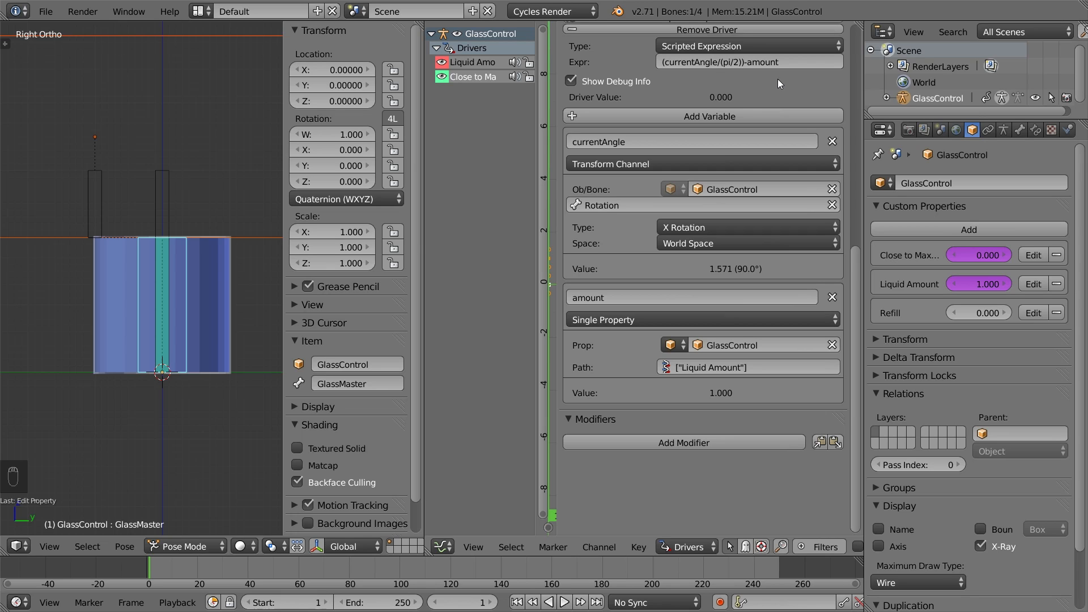
pyautogui.press('r')
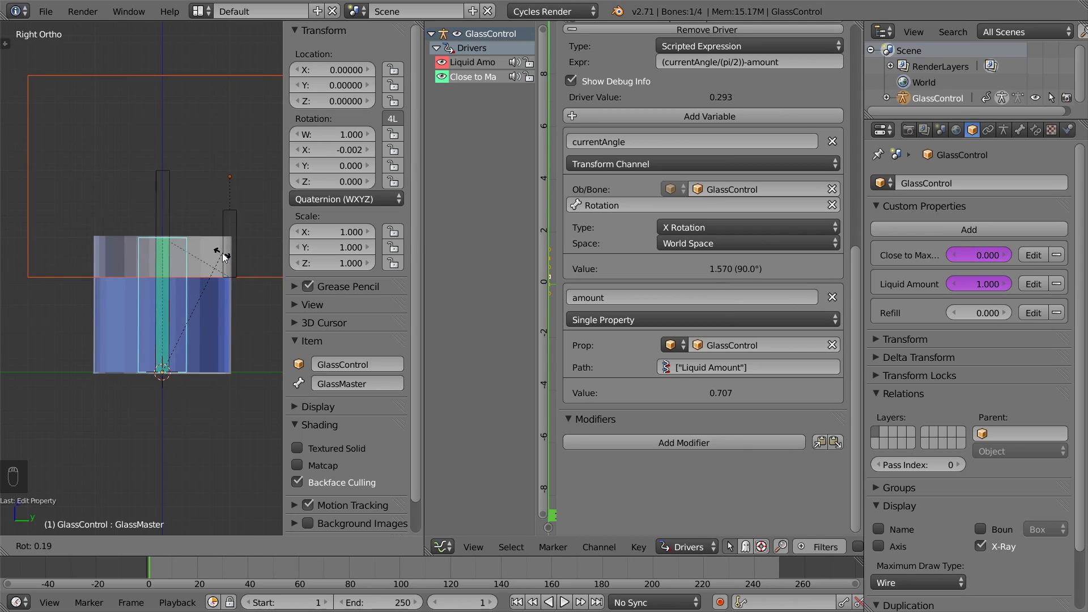
pyautogui.press('Escape')
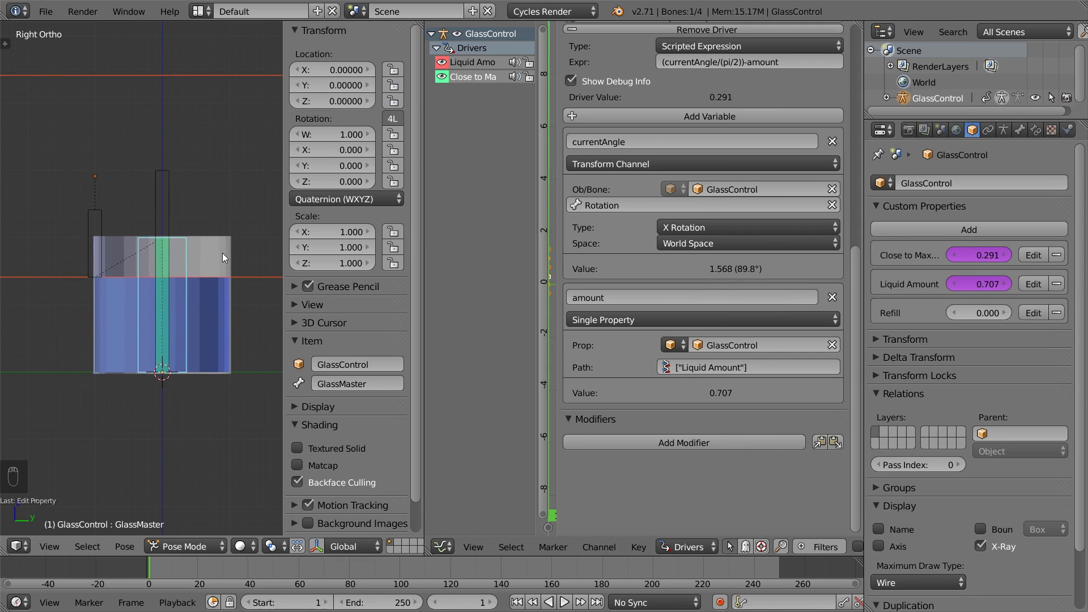
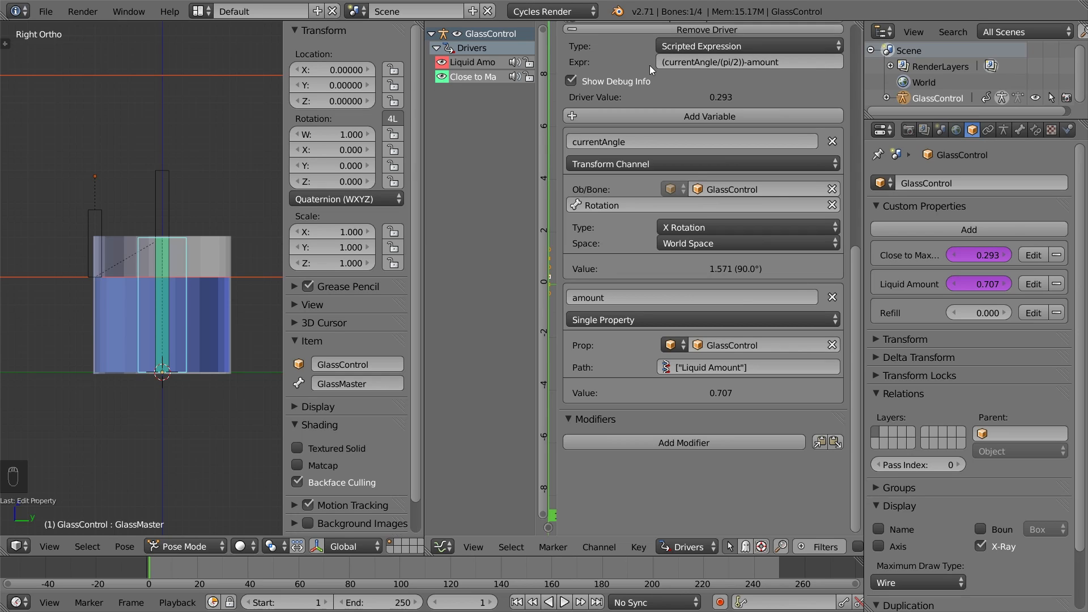
# Change the Close to Maximum driver expression to ((currentAngle/(pi/2))-amount)/(1-amount)
pyautogui.click(661, 63)
pyautogui.press('Home')
pyautogui.write('(')
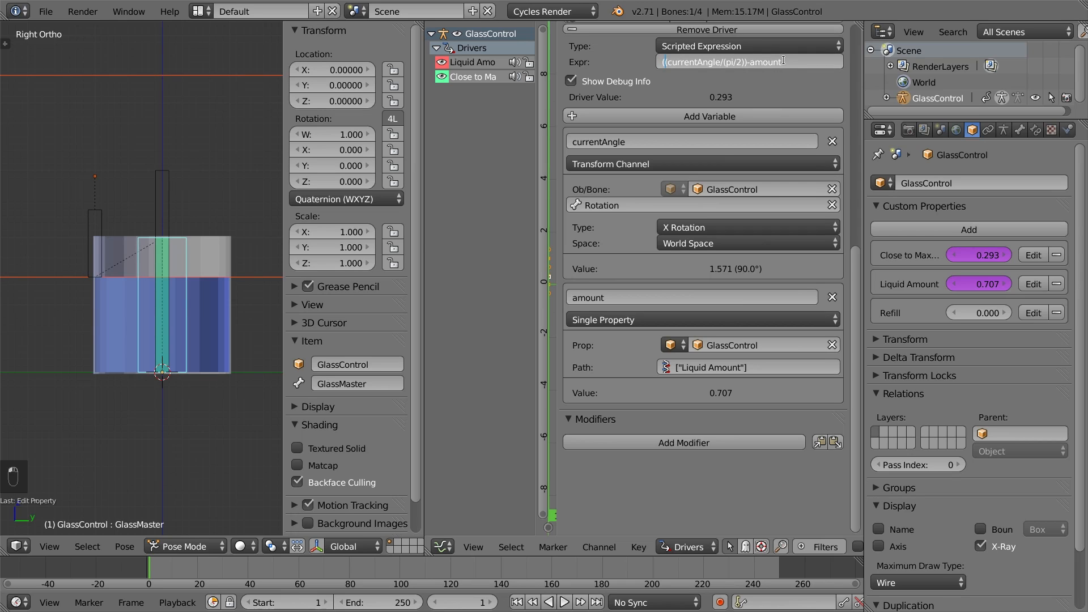
pyautogui.press('End')
pyautogui.write(')/(1-amount)')
pyautogui.press('Return')
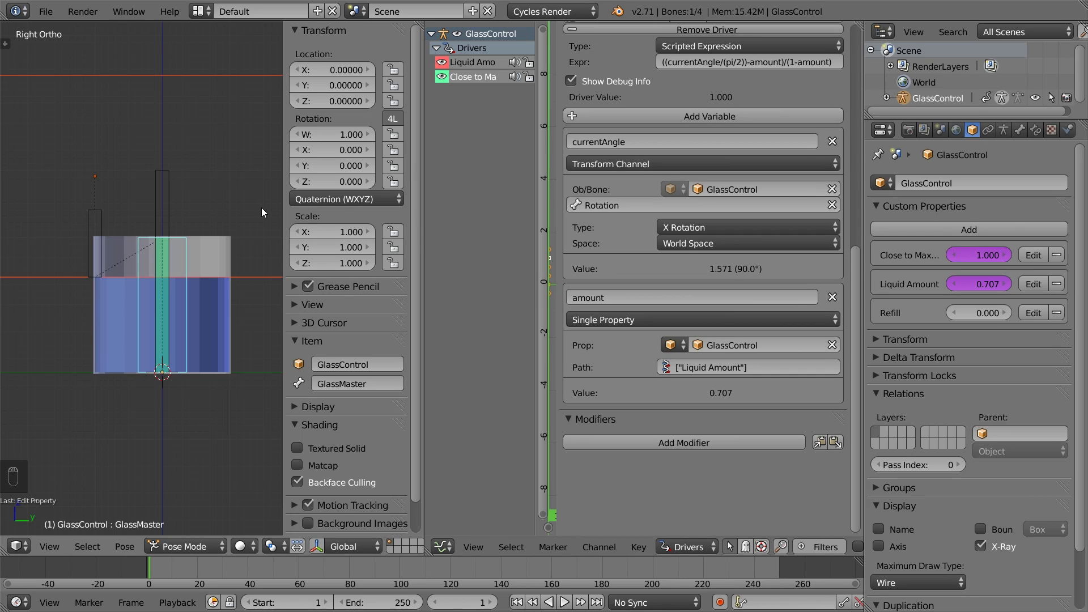
# Test the normalized expression by tilting the GlassMaster bone and back, and clear the bone's rotation
pyautogui.press('r')
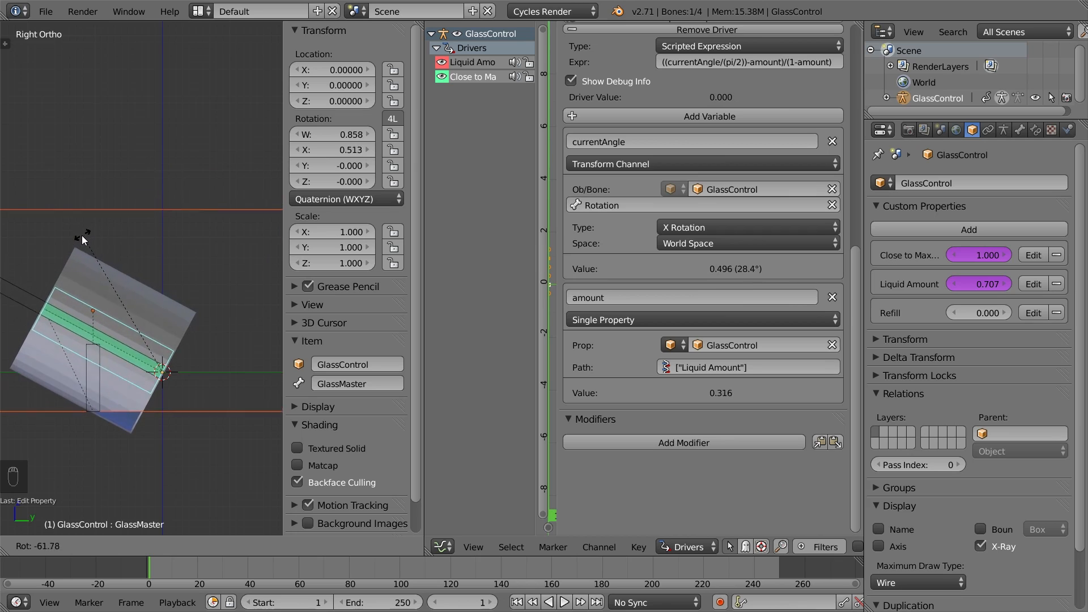
pyautogui.click(74, 237)
pyautogui.press('r')
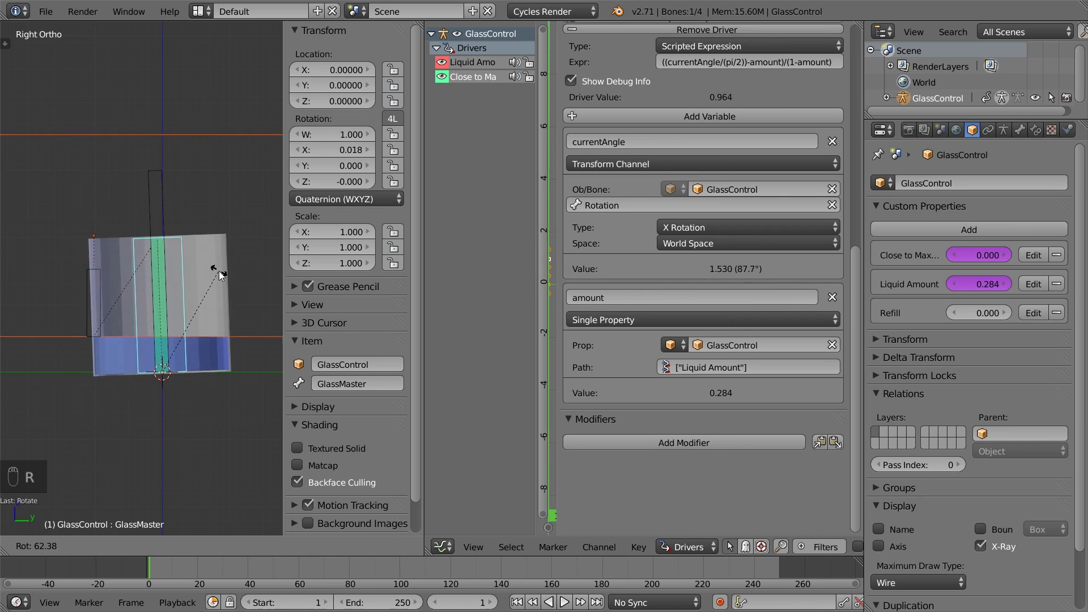
pyautogui.click(219, 272)
pyautogui.hotkey('alt', 'r')
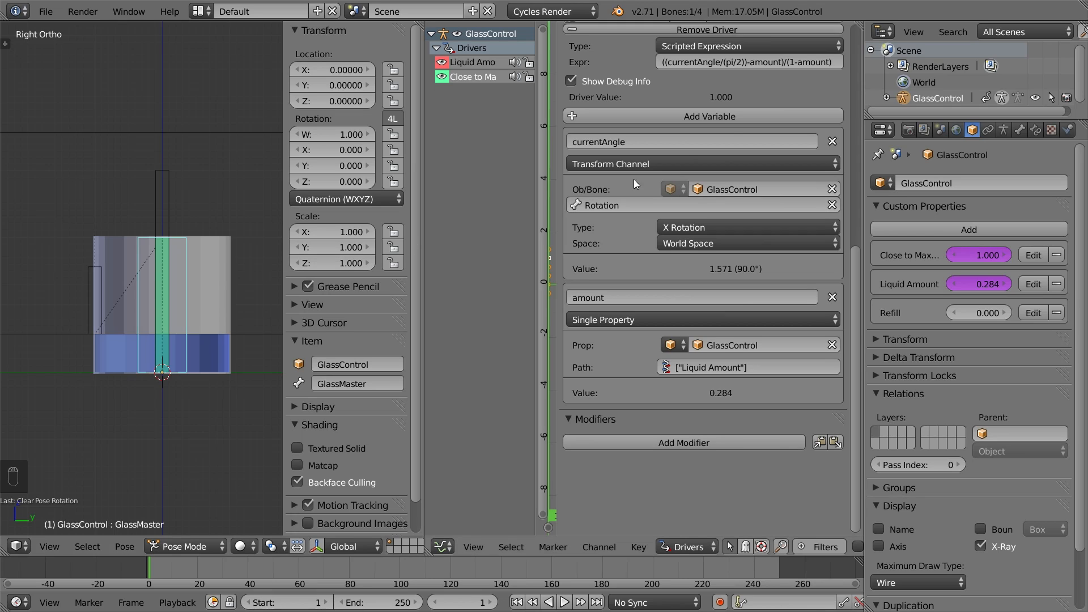
# Guard the Close to Maximum expression against division by zero by making its divisor (1-min(amount,0.999))
pyautogui.click(802, 64)
pyautogui.write('min(')
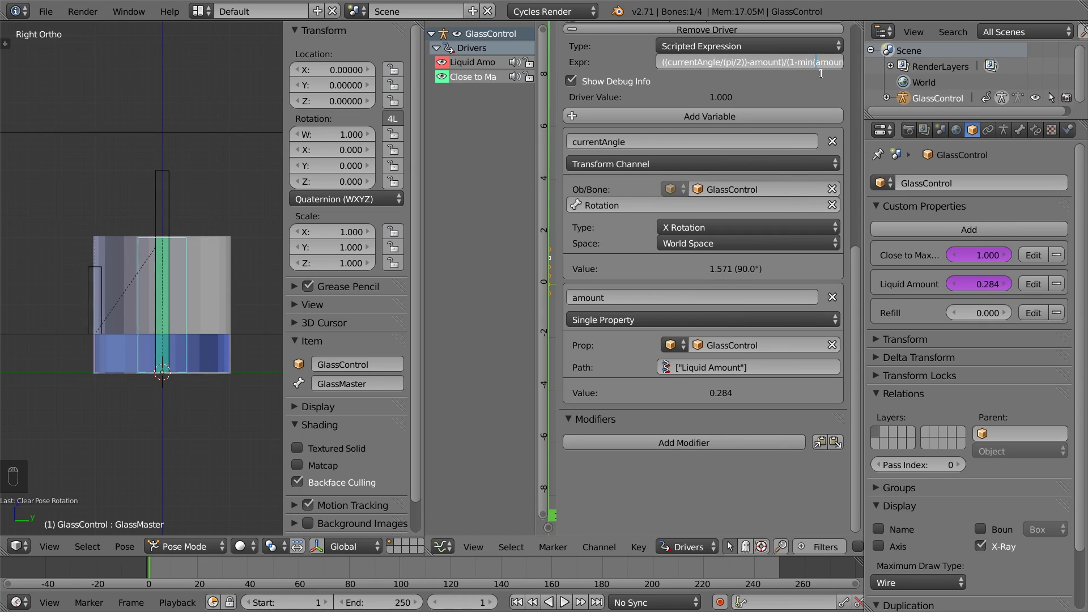
pyautogui.write('amount')
pyautogui.write(',0.999)')
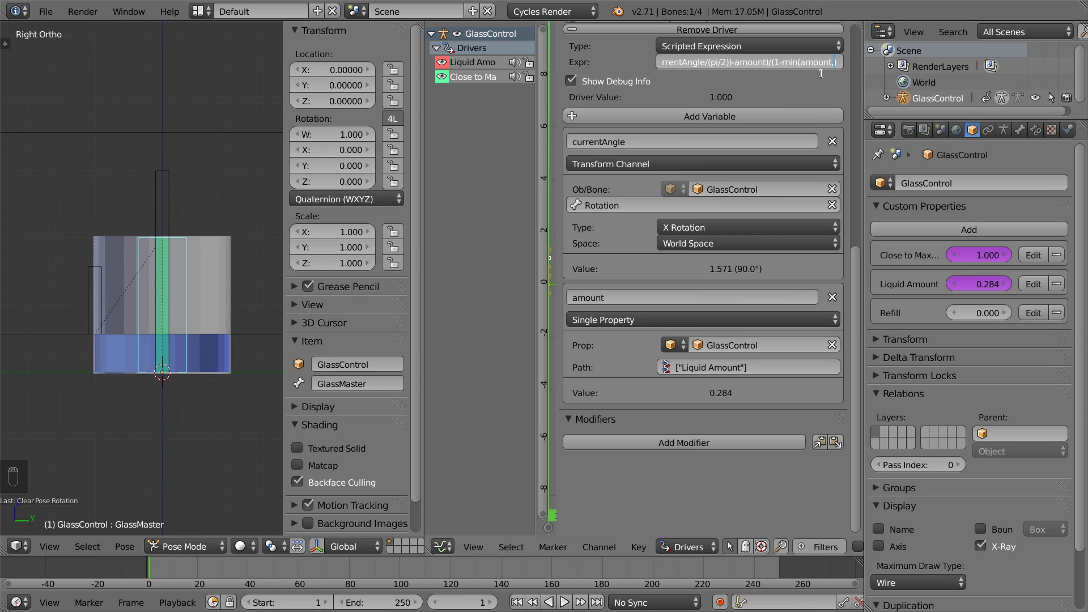
pyautogui.press('Return')
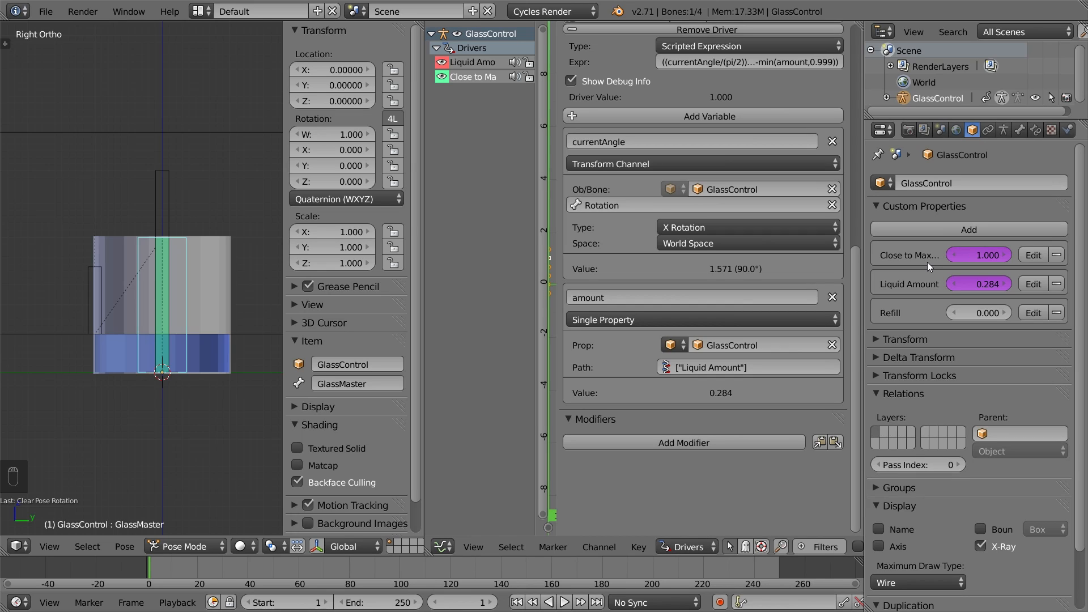
# Add a variable named close to the Surface bone's Y Location driver, reading GlassControl's ["Close to Maximum"] property
pyautogui.rightClick(90, 300)
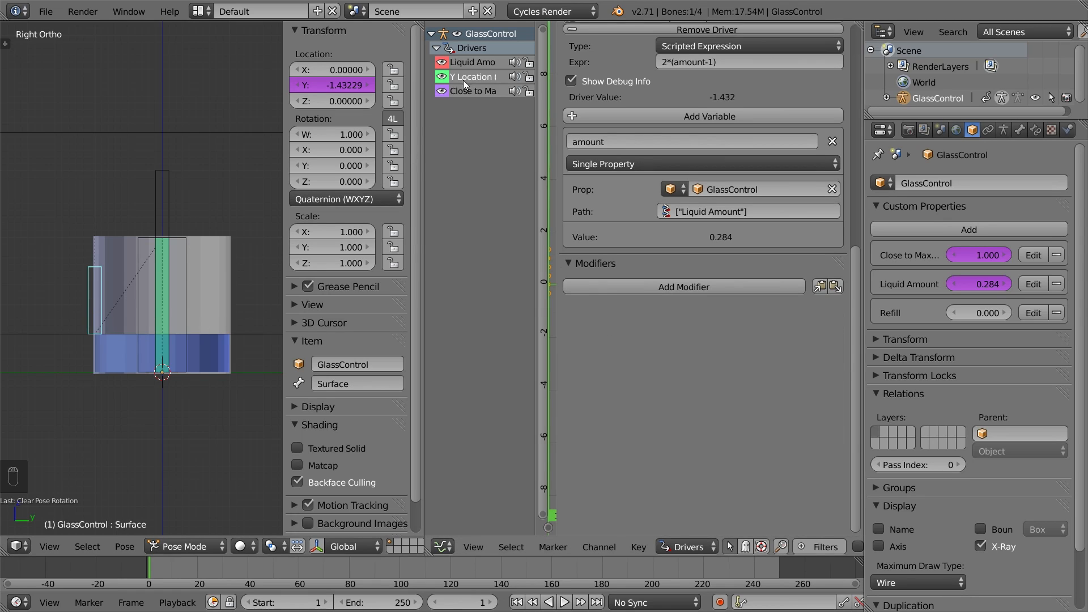
pyautogui.click(574, 116)
pyautogui.click(713, 313)
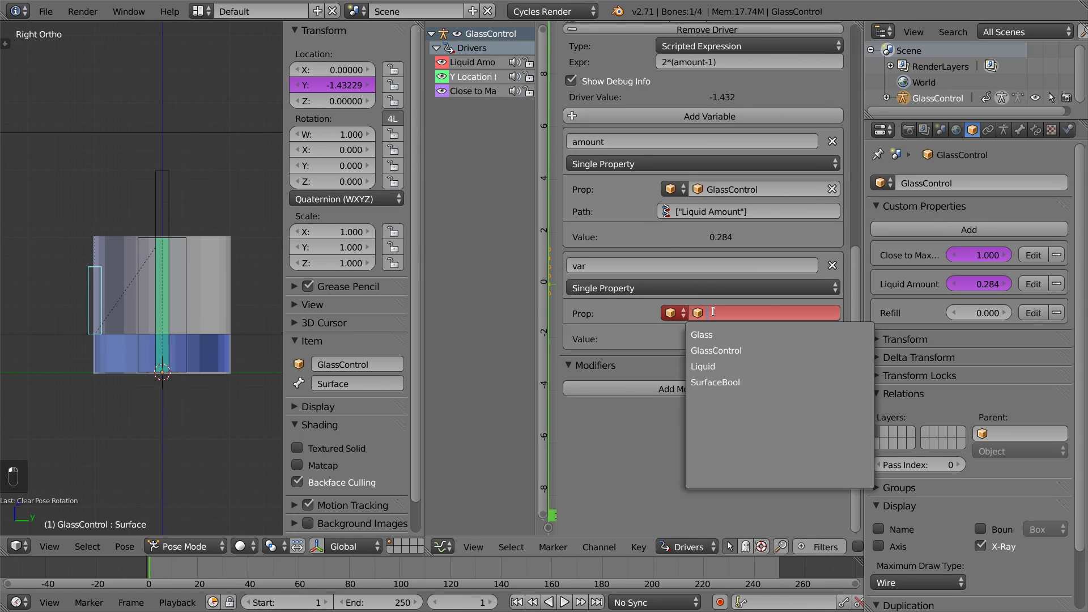
pyautogui.click(716, 349)
pyautogui.click(715, 338)
pyautogui.write('["')
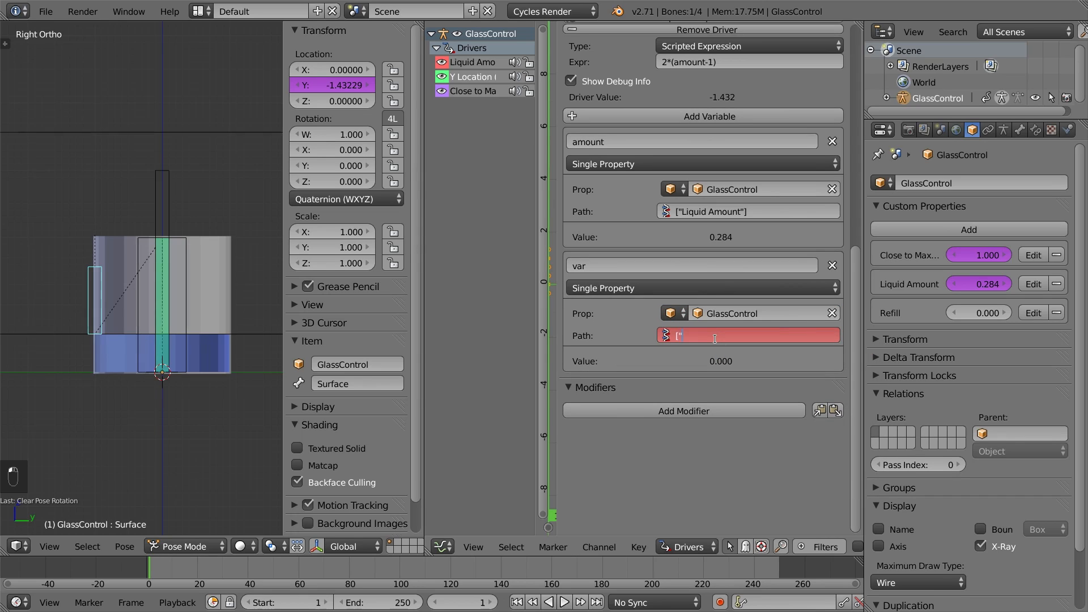
pyautogui.write('Close to Max')
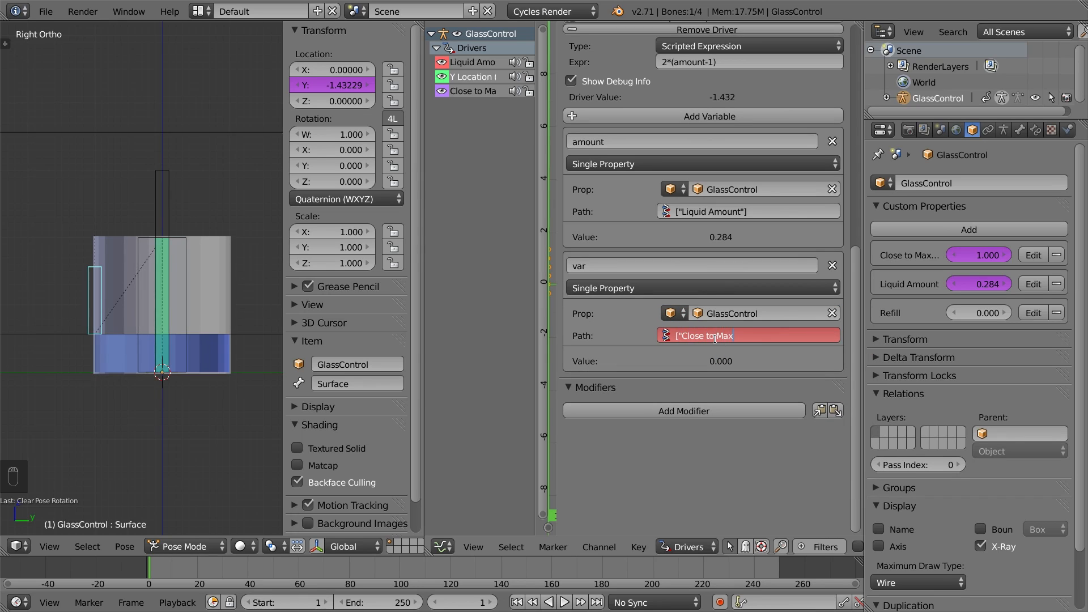
pyautogui.write('imum"]')
pyautogui.press('Return')
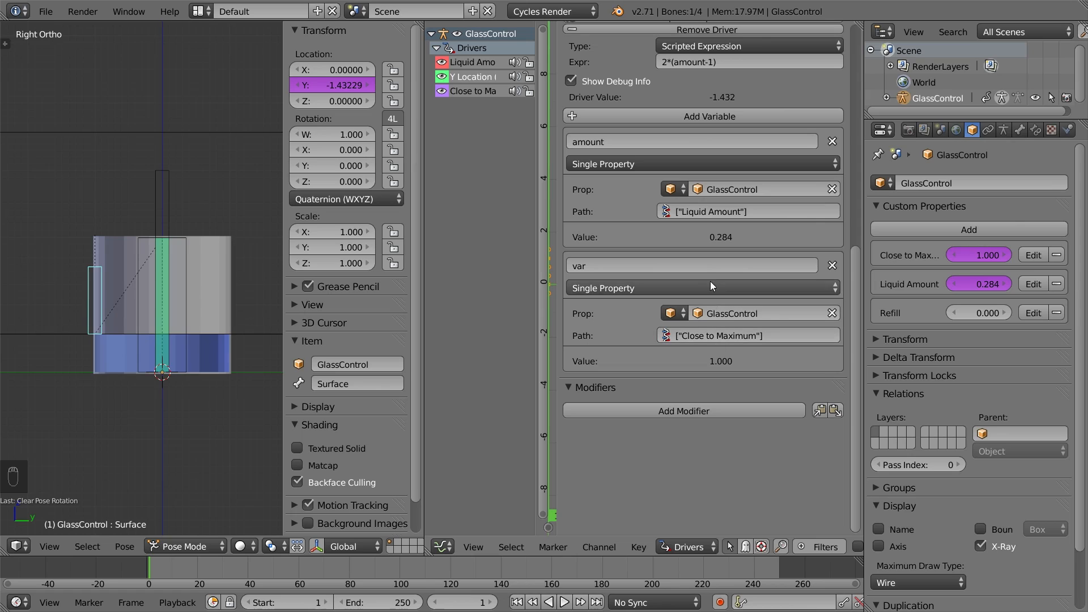
pyautogui.click(715, 266)
pyautogui.write('close')
pyautogui.press('Return')
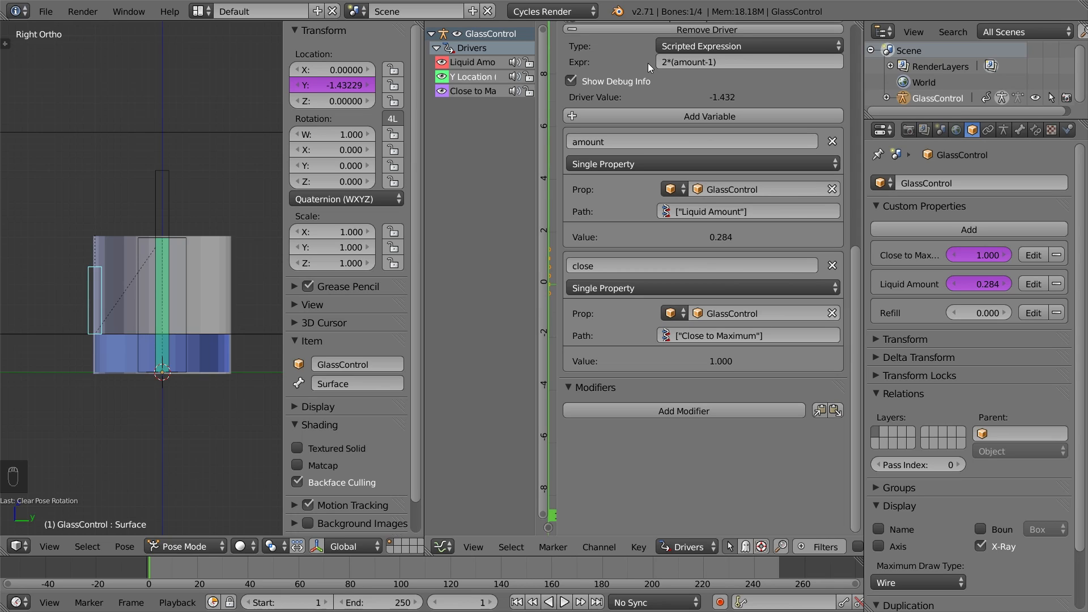
# Set the Surface bone's Y Location driver expression to 2*(amount-1)*close
pyautogui.click(690, 63)
pyautogui.press('End')
pyautogui.write('*close')
pyautogui.press('Return')
# Test the Surface driver by tilting the GlassMaster bone, reset the tilt, and refill the glass with the Refill property
pyautogui.rightClick(189, 247)
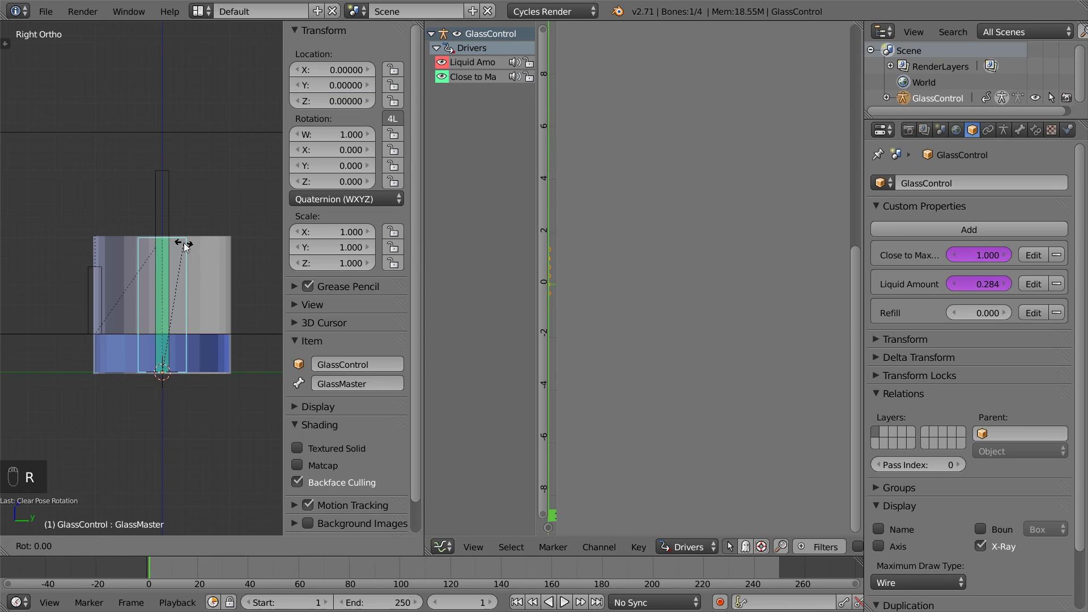
pyautogui.press('r')
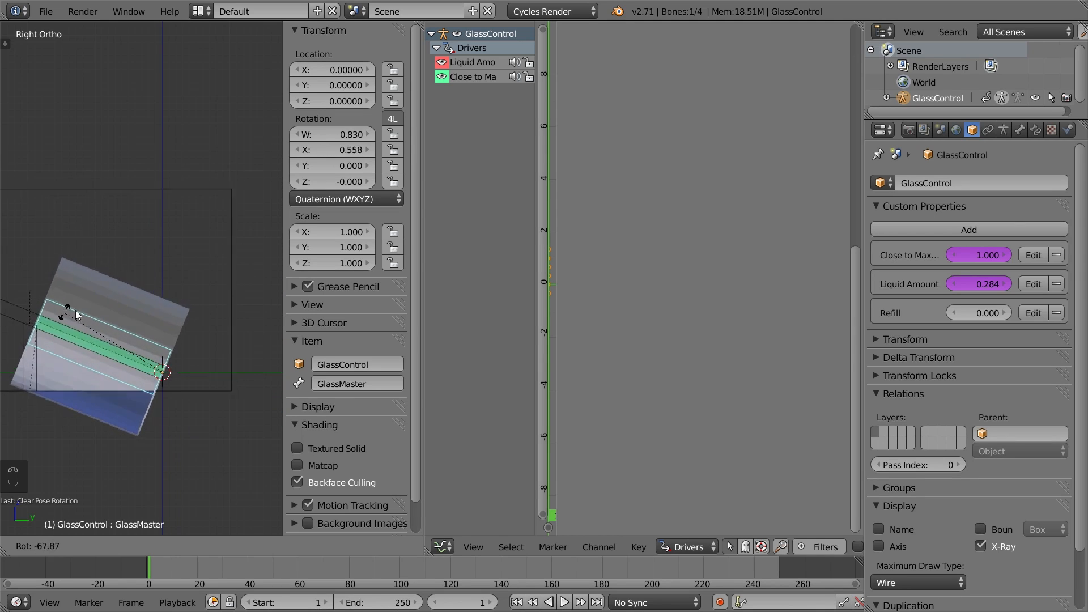
pyautogui.rightClick(181, 306)
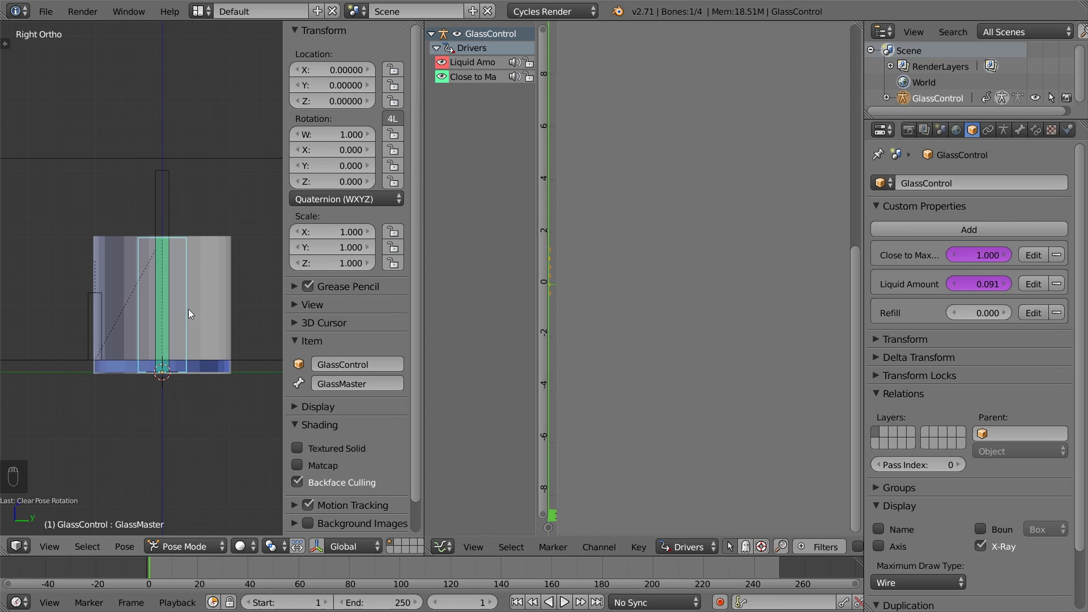
pyautogui.moveTo(957, 318)
pyautogui.mouseDown()
pyautogui.moveTo(997, 316)
pyautogui.moveTo(967, 314)
pyautogui.mouseUp()
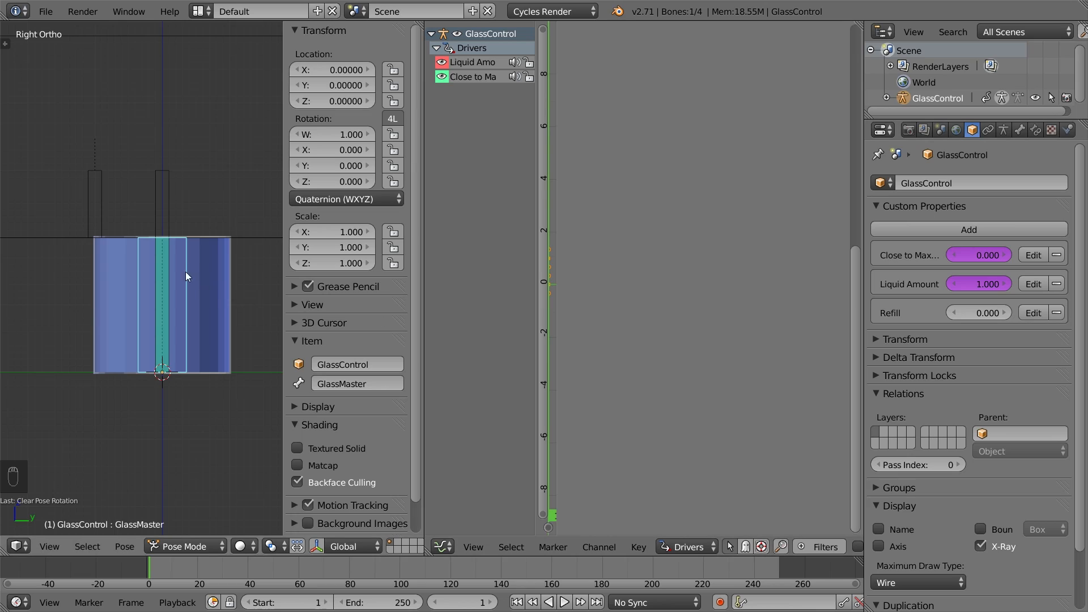
# Add a third variable named currentAngle to the Surface bone's Y Location driver
pyautogui.rightClick(103, 209)
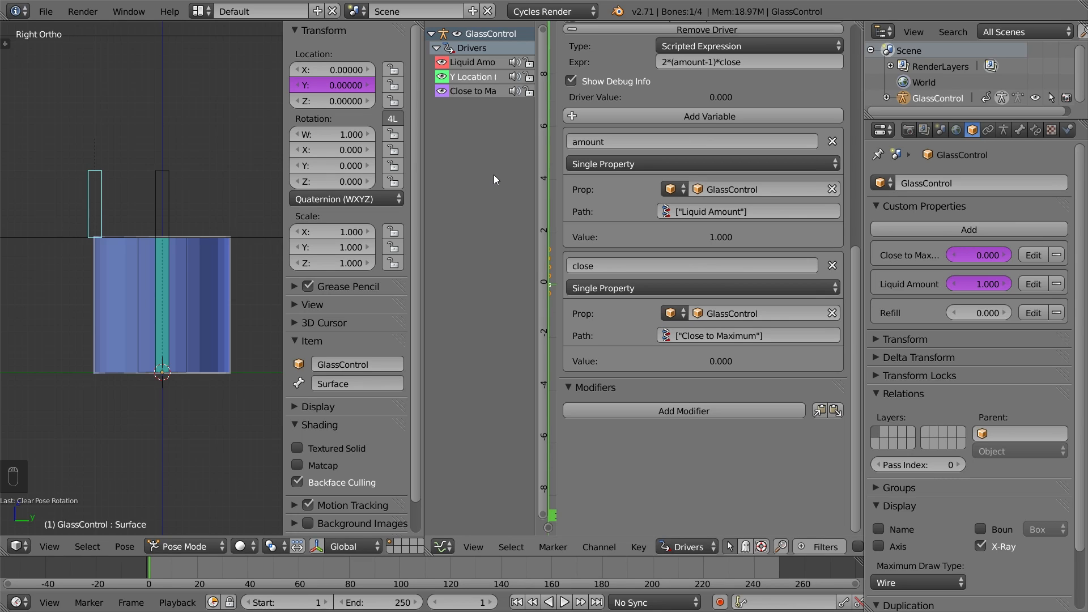
pyautogui.click(484, 91)
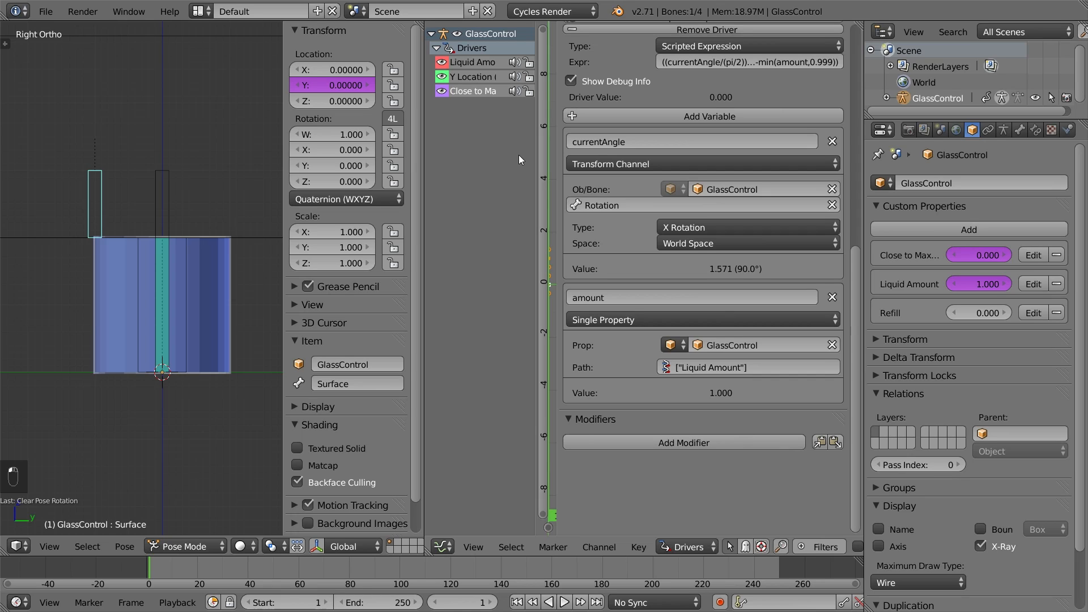
pyautogui.click(481, 77)
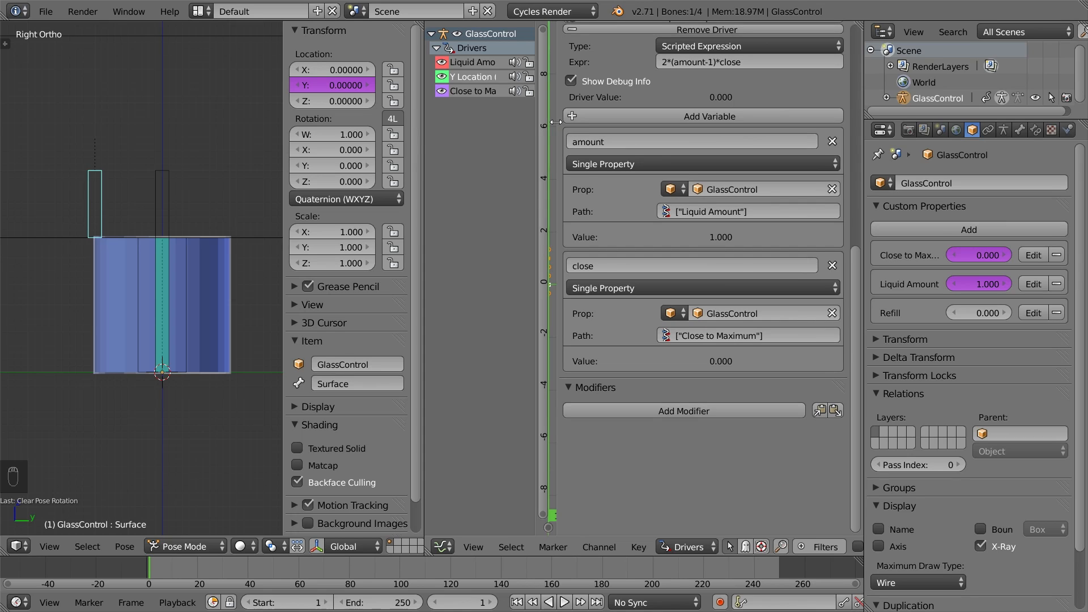
pyautogui.click(593, 116)
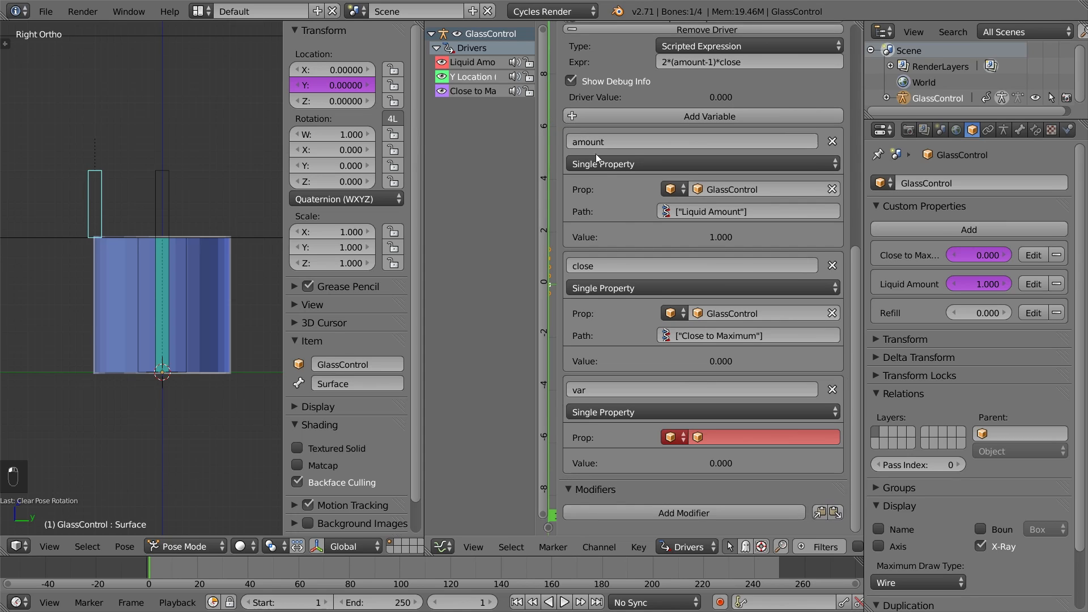
pyautogui.click(678, 384)
pyautogui.write('currentAngle')
pyautogui.press('Return')
# Make currentAngle a Transform Channel variable reading the X Rotation of GlassControl's Rotation bone in World Space
pyautogui.click(713, 436)
pyautogui.click(720, 470)
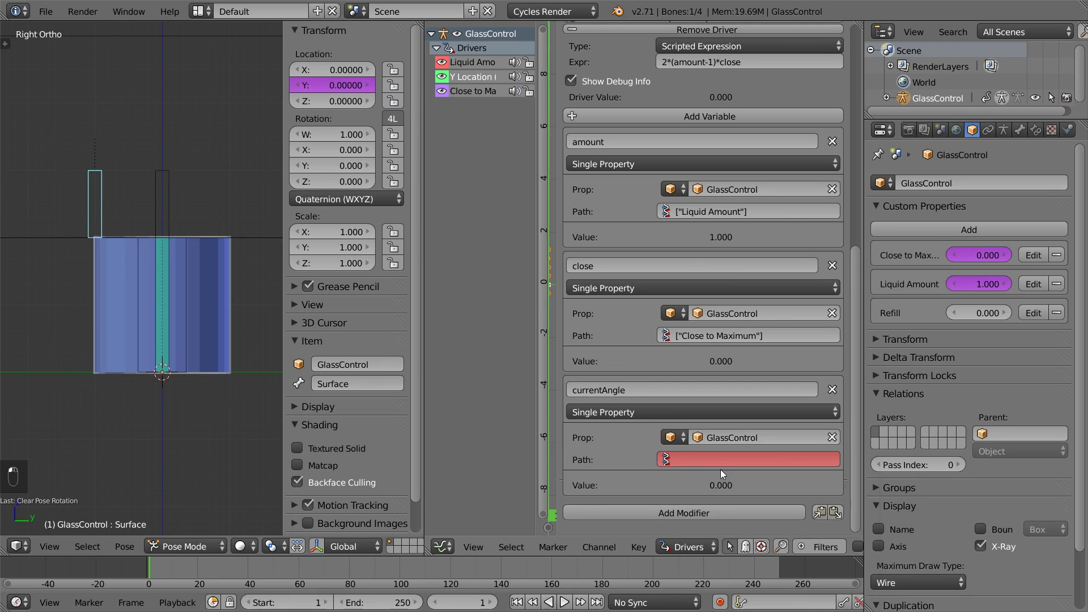
pyautogui.click(706, 412)
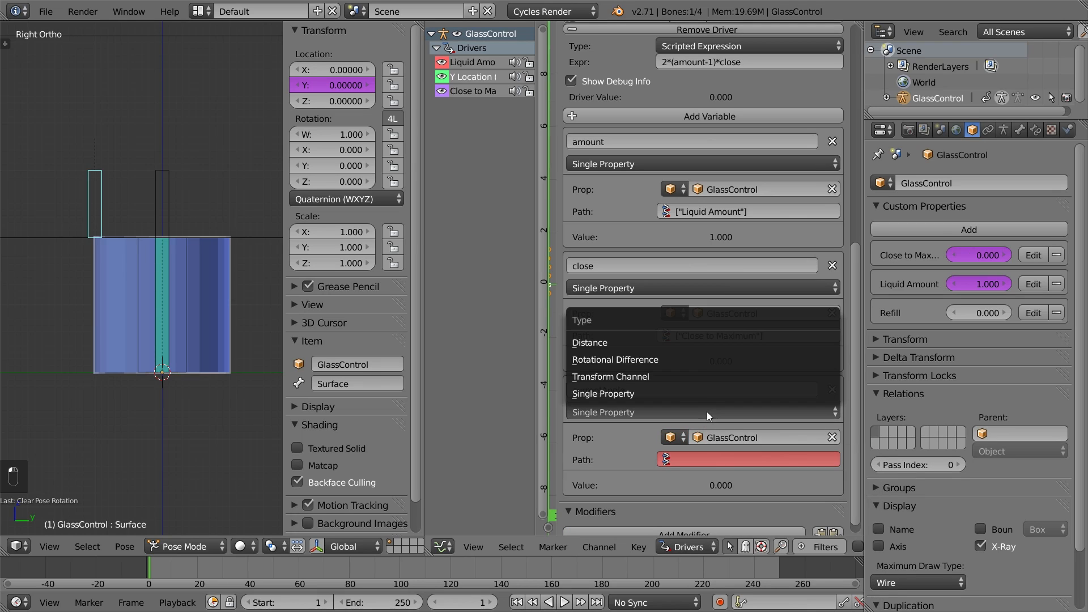
pyautogui.click(669, 379)
pyautogui.click(663, 452)
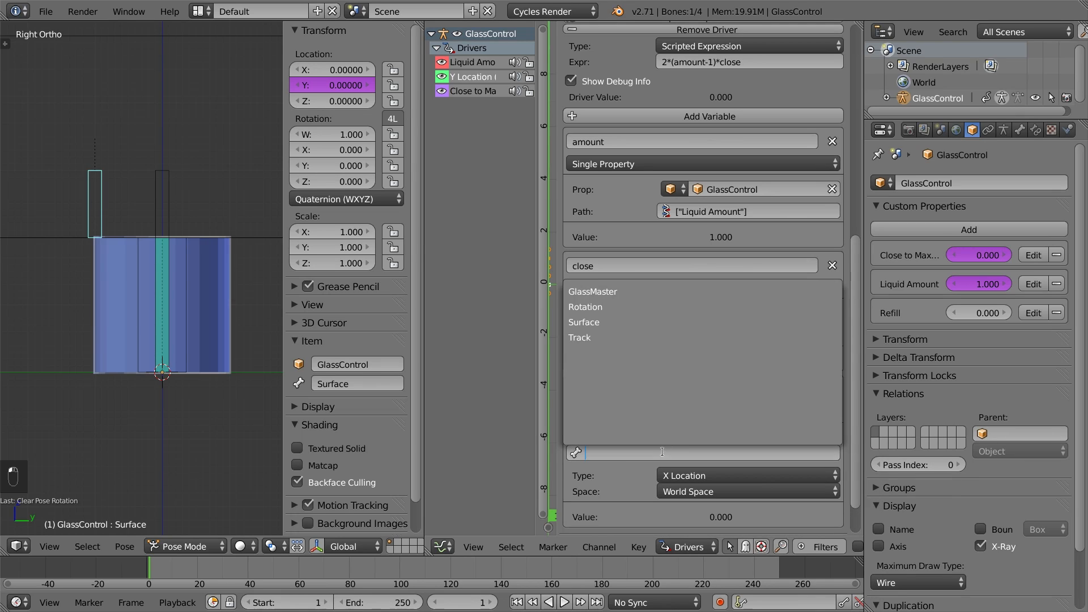
pyautogui.click(649, 308)
pyautogui.click(679, 474)
pyautogui.click(687, 408)
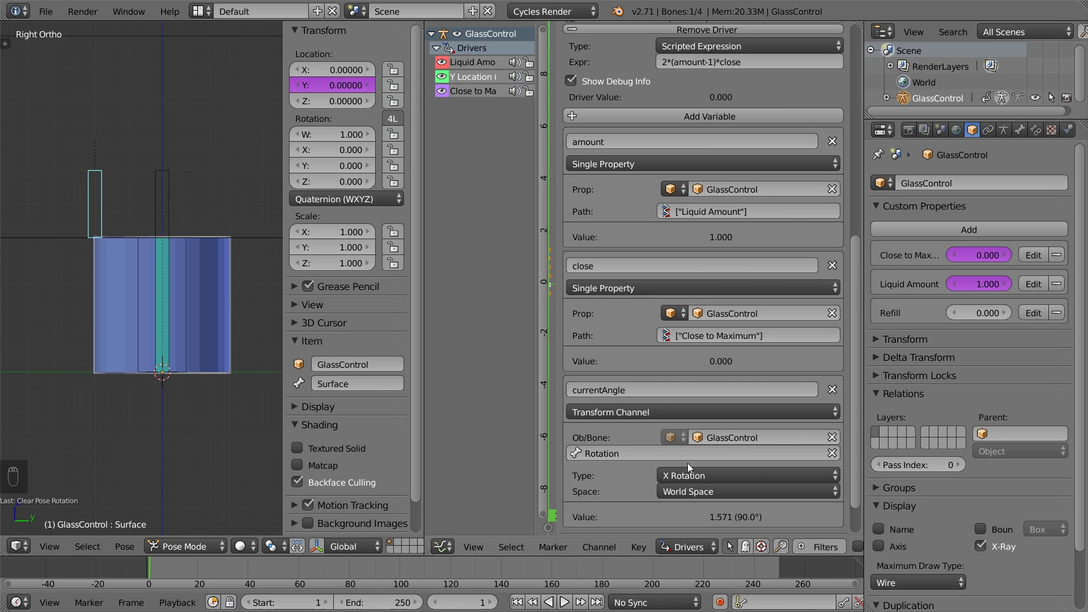
# Replace close in the Surface's Y Location expression with the copied Close to Maximum expression, ((currentAngle/(pi/2))-amount)/(1-min(amount,0.999))
pyautogui.click(471, 92)
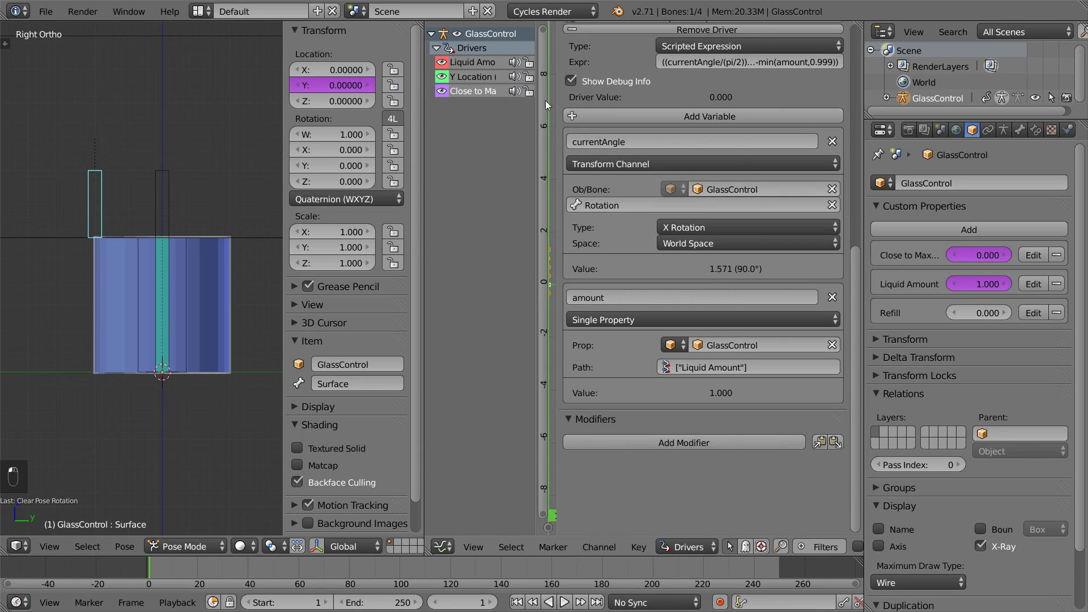
pyautogui.click(703, 61)
pyautogui.click(480, 78)
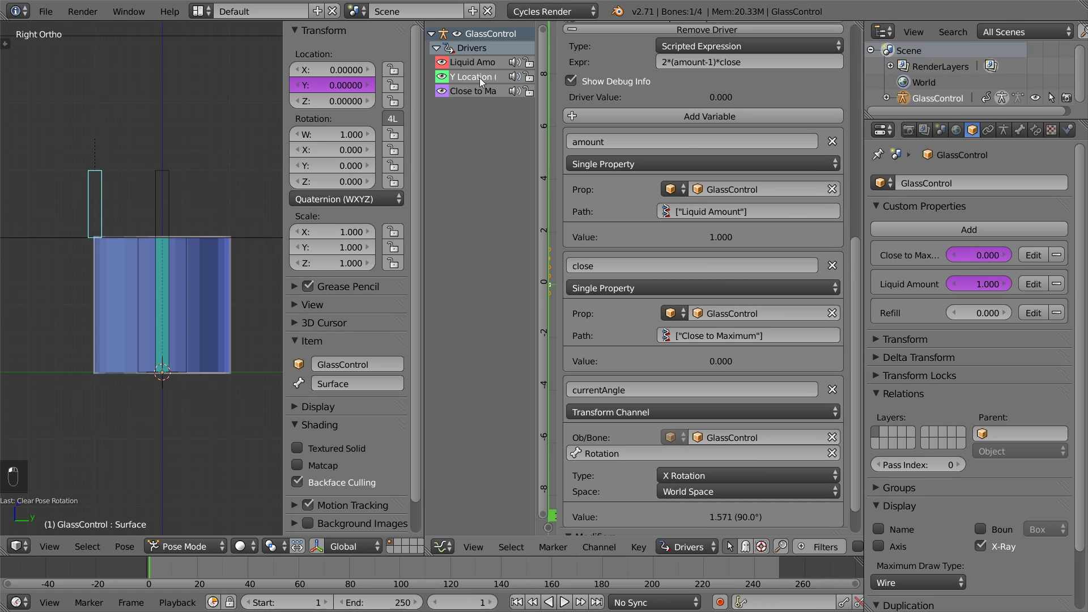
pyautogui.click(749, 65)
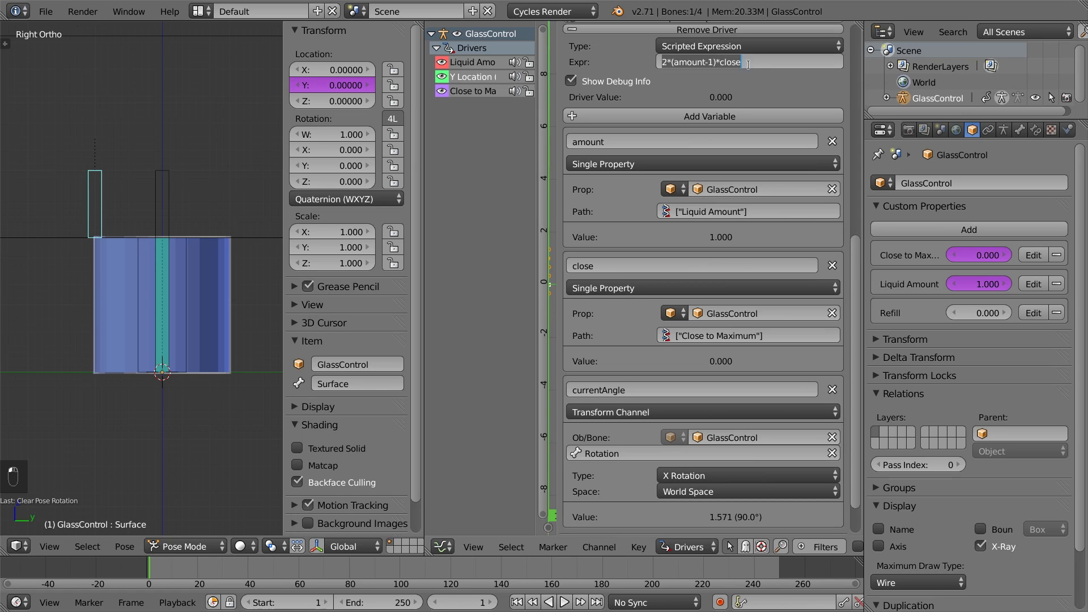
pyautogui.moveTo(741, 64); pyautogui.dragTo(718, 75)
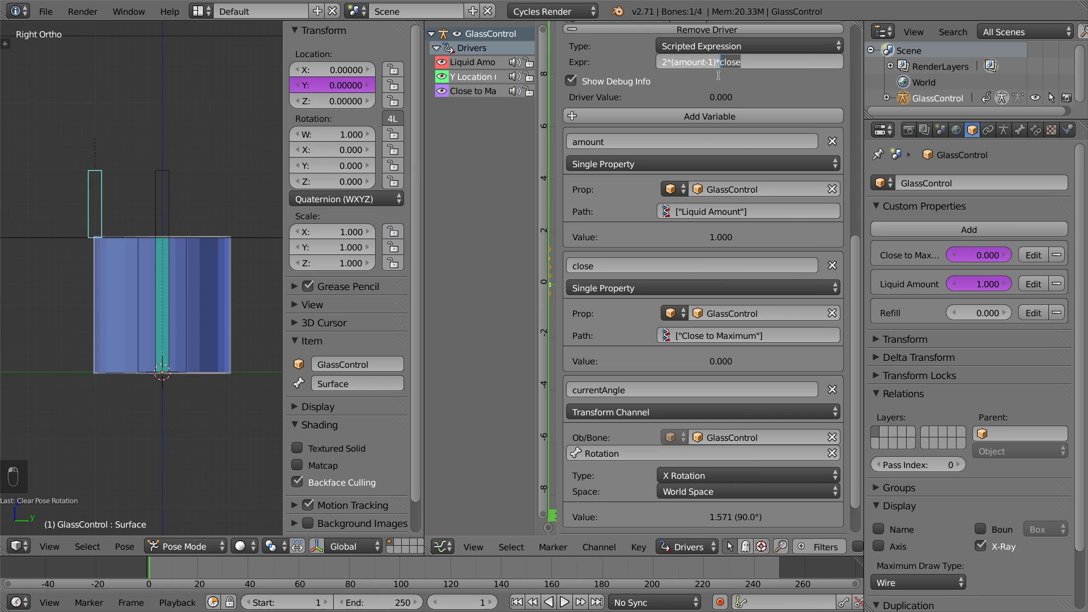
pyautogui.hotkey('ctrl', 'v')
pyautogui.press('Return')
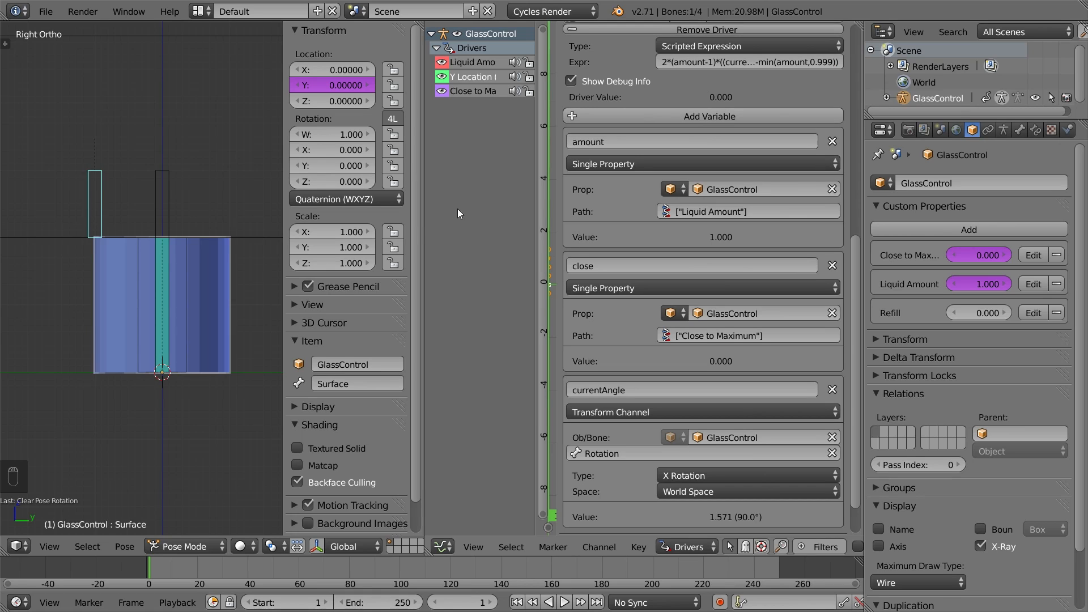
# Test the combined Surface expression by tilting the full glass with the GlassMaster bone, and clear its rotation
pyautogui.rightClick(187, 261)
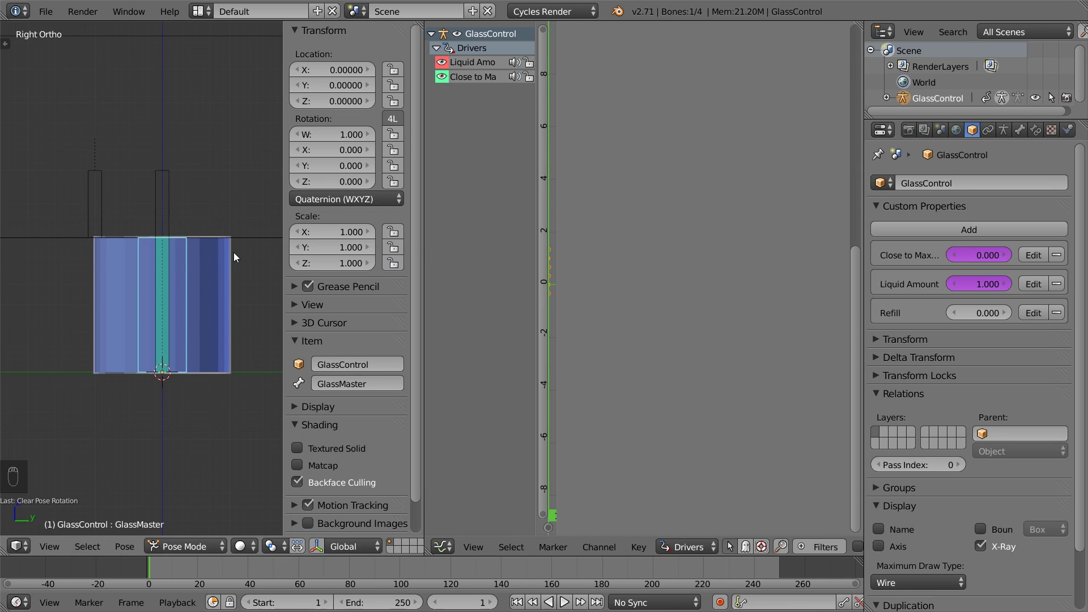
pyautogui.press('r')
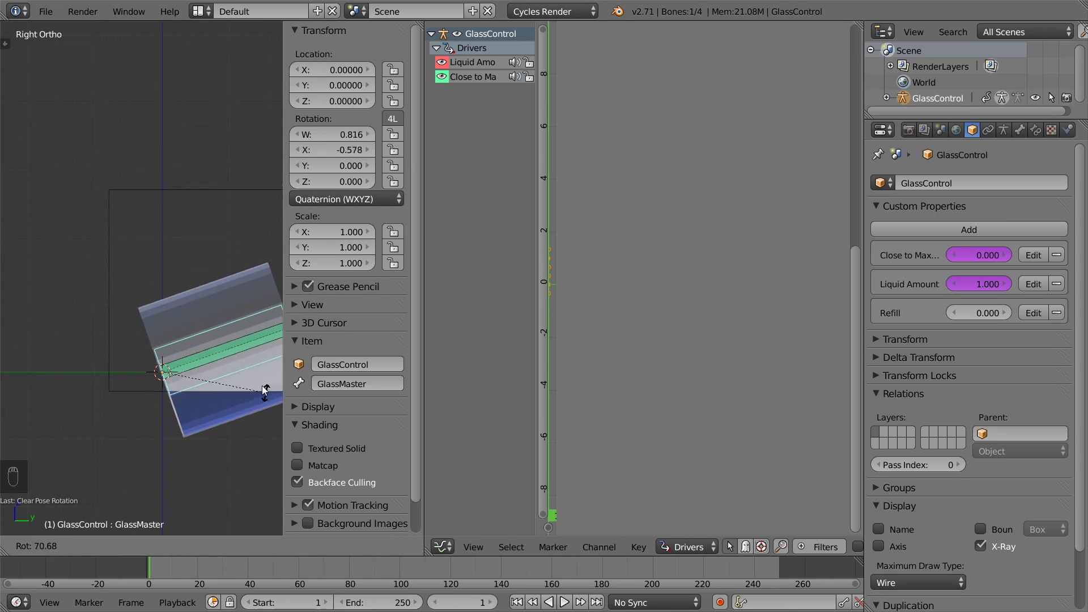
pyautogui.click(193, 323)
pyautogui.hotkey('alt', 'r')
pyautogui.rightClick(193, 322)
# Delete the Close to Maximum property with its driver, and remove the close variable from the Surface bone's Y Location driver
pyautogui.rightClick(105, 308)
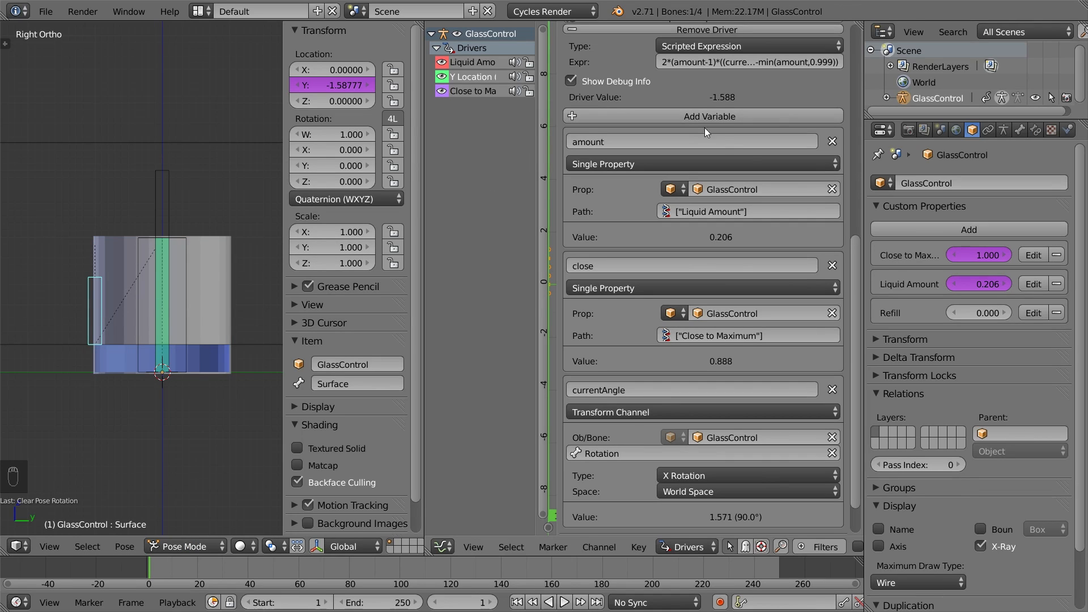
pyautogui.rightClick(983, 262)
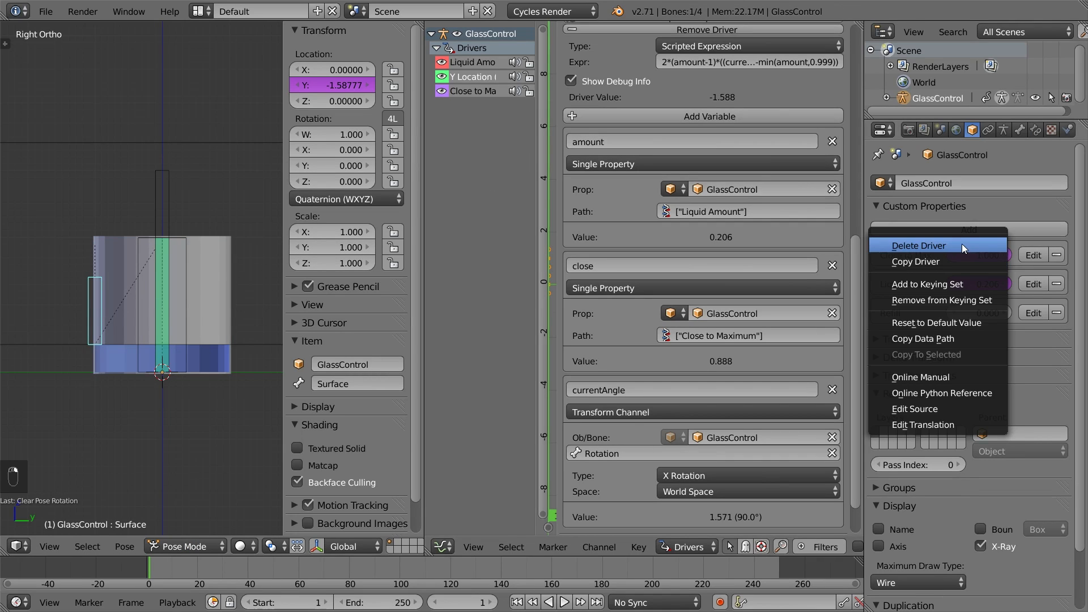
pyautogui.click(964, 246)
pyautogui.click(1057, 255)
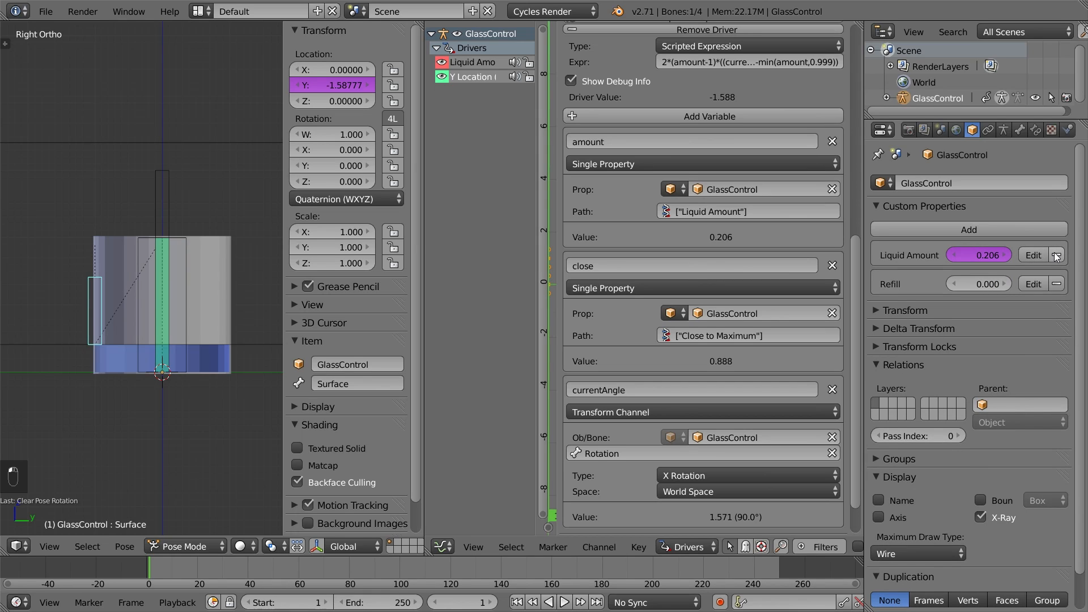
pyautogui.click(833, 266)
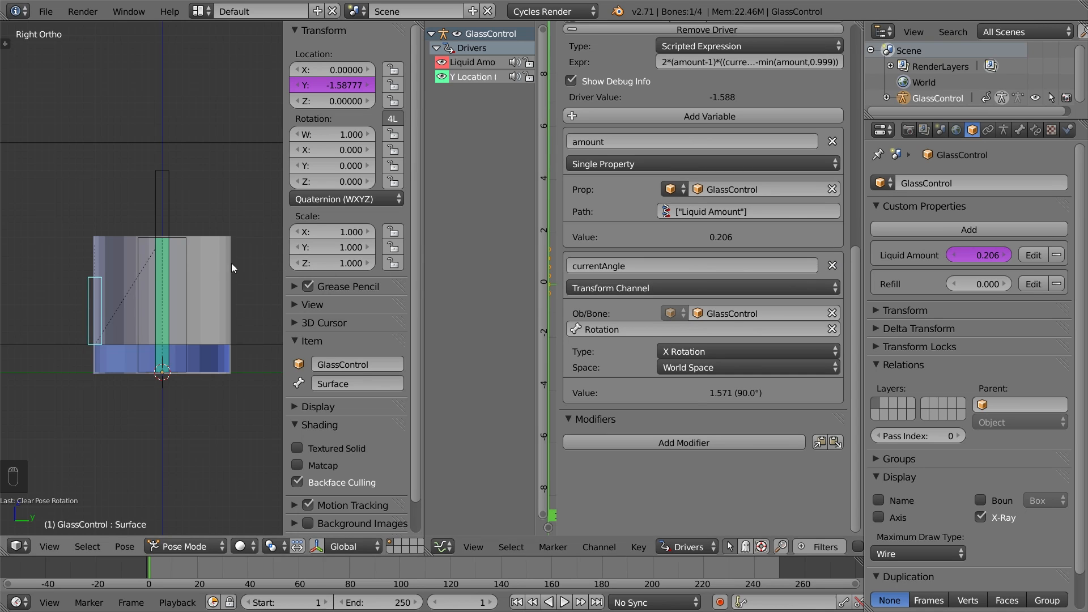
# Test the Surface driver by rotating the GlassMaster bone until the glass is almost upside down
pyautogui.rightClick(189, 254)
pyautogui.press('r')
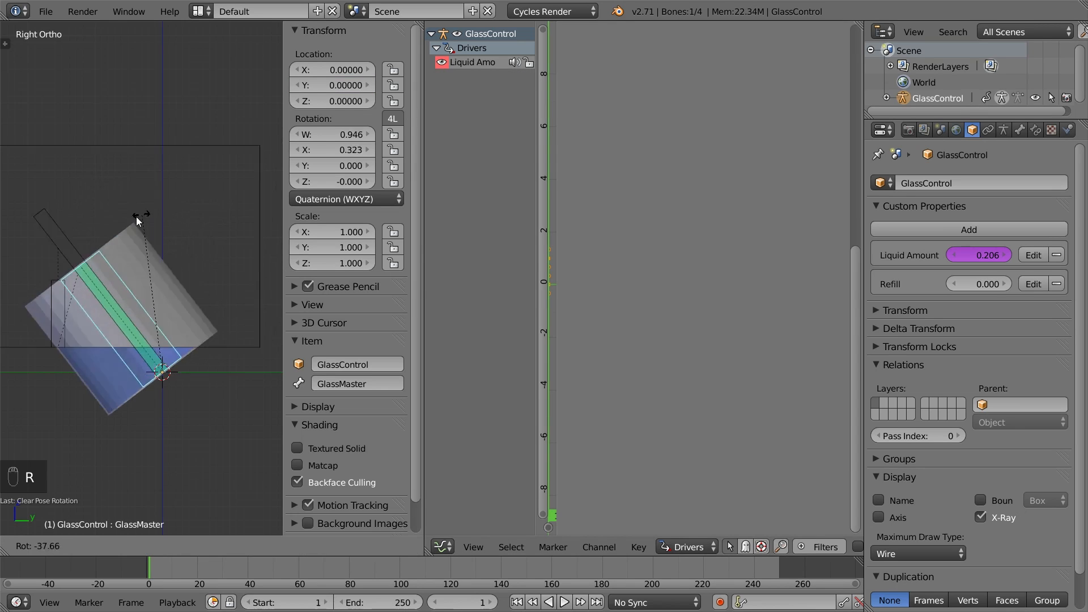
pyautogui.click(127, 429)
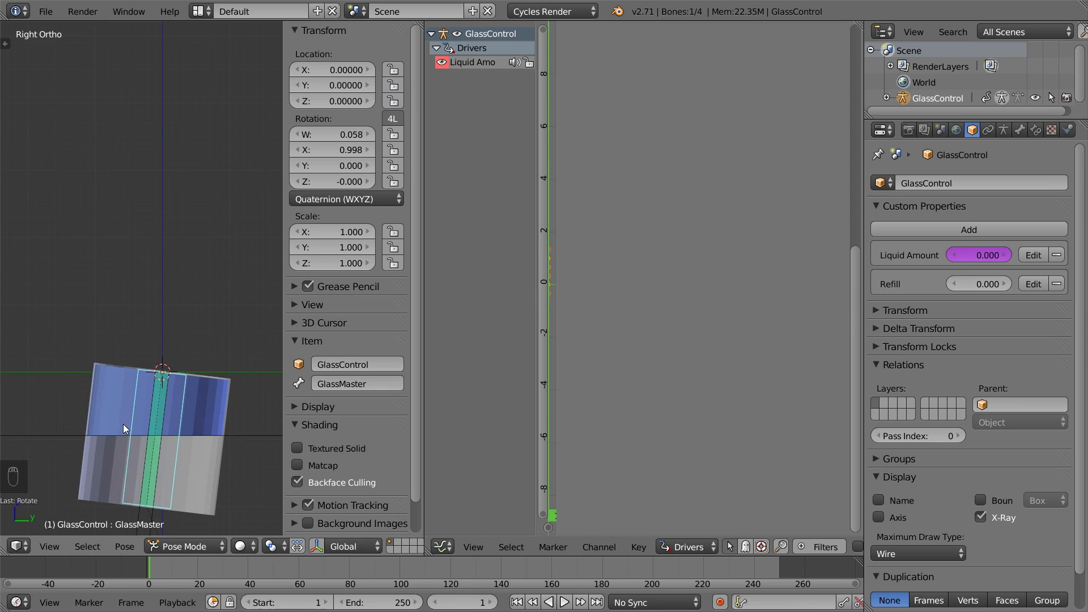
pyautogui.keyDown('shift'); pyautogui.moveTo(145, 421); pyautogui.dragTo(138, 281, button='middle'); pyautogui.keyUp('shift')
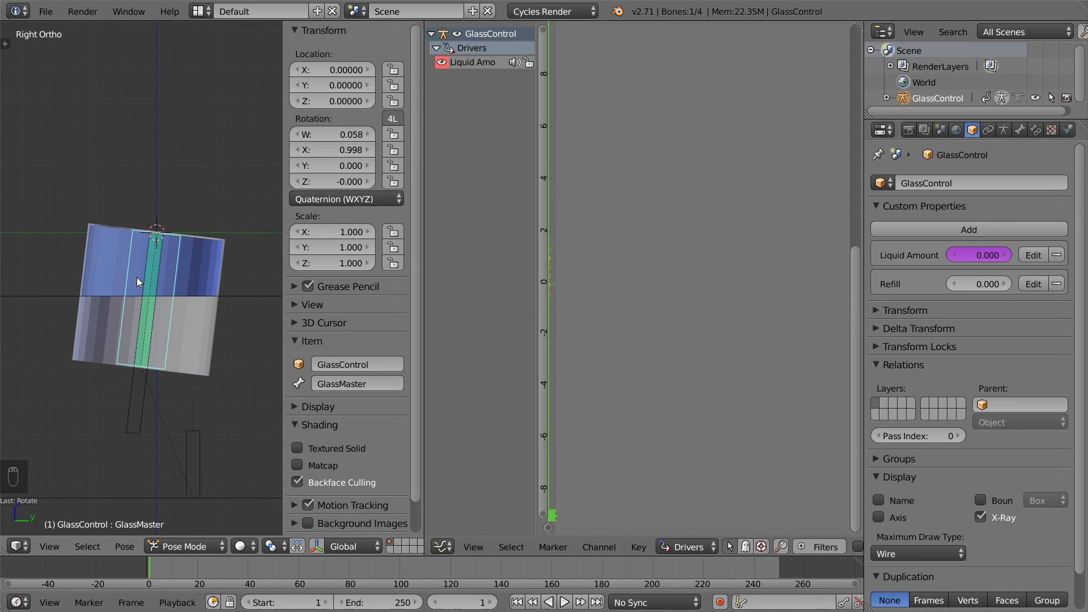
# Wrap the Surface bone's whole Y Location driver expression in min(...,0) to cap it at zero
pyautogui.rightClick(195, 434)
pyautogui.click(658, 60)
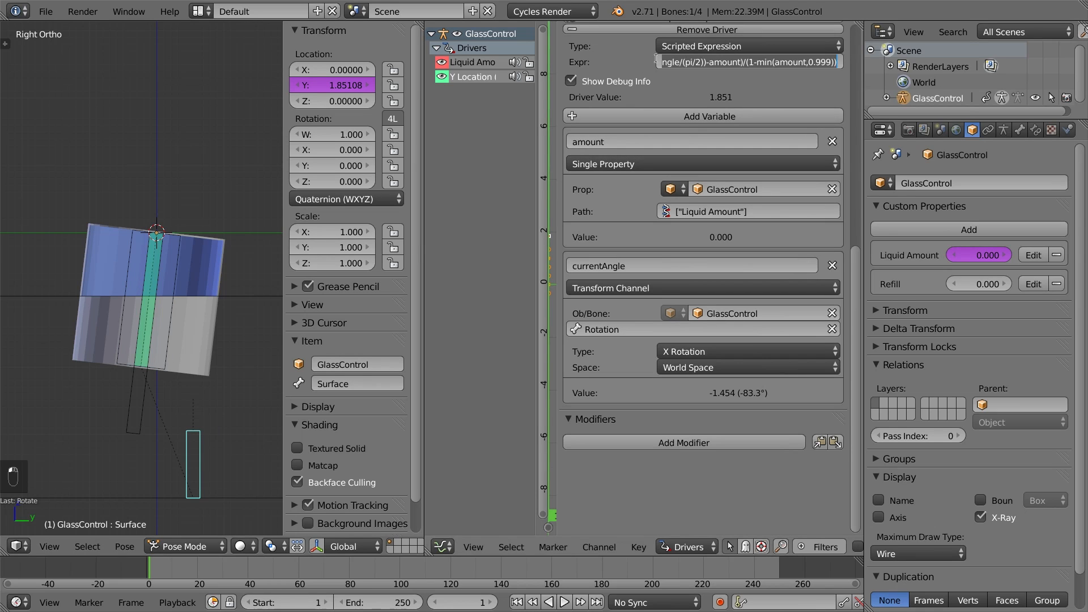
pyautogui.click(657, 61)
pyautogui.press('Home')
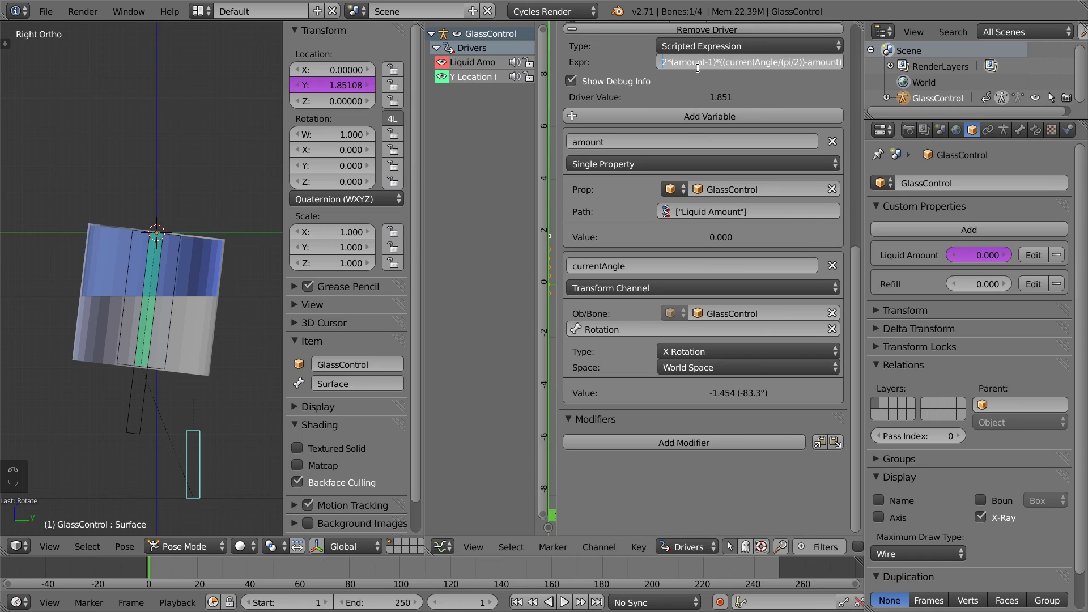
pyautogui.write('min(')
pyautogui.press('Right')
pyautogui.press('Right')
pyautogui.press('Right')
pyautogui.press('Right')
pyautogui.press('Right')
pyautogui.press('Right')
pyautogui.press('Right')
pyautogui.press('Right')
pyautogui.press('Right')
pyautogui.press('Right')
pyautogui.press('Right')
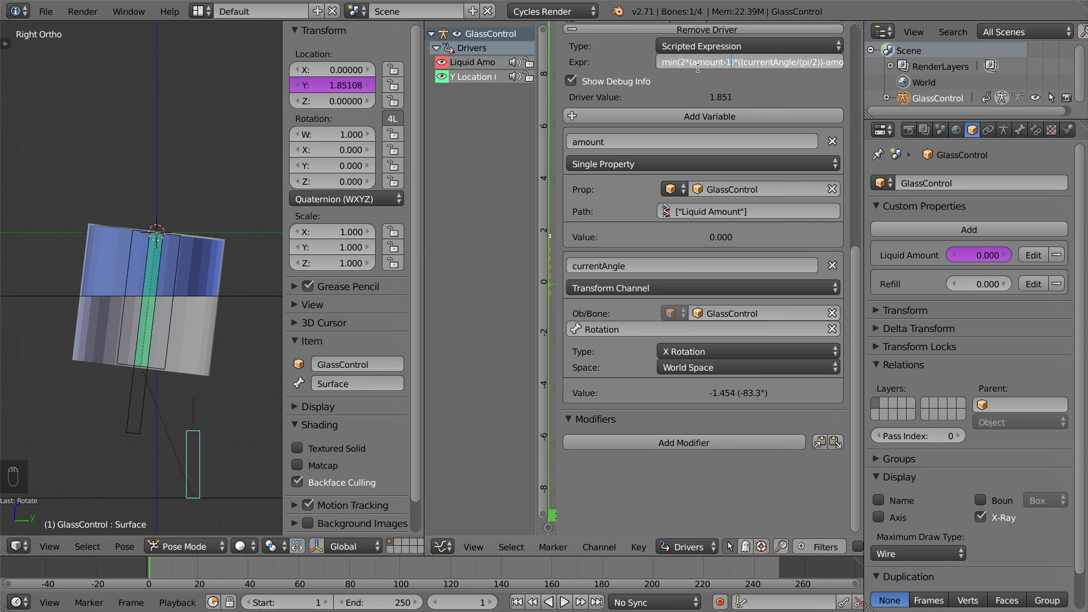
pyautogui.press('End')
pyautogui.write(',0)')
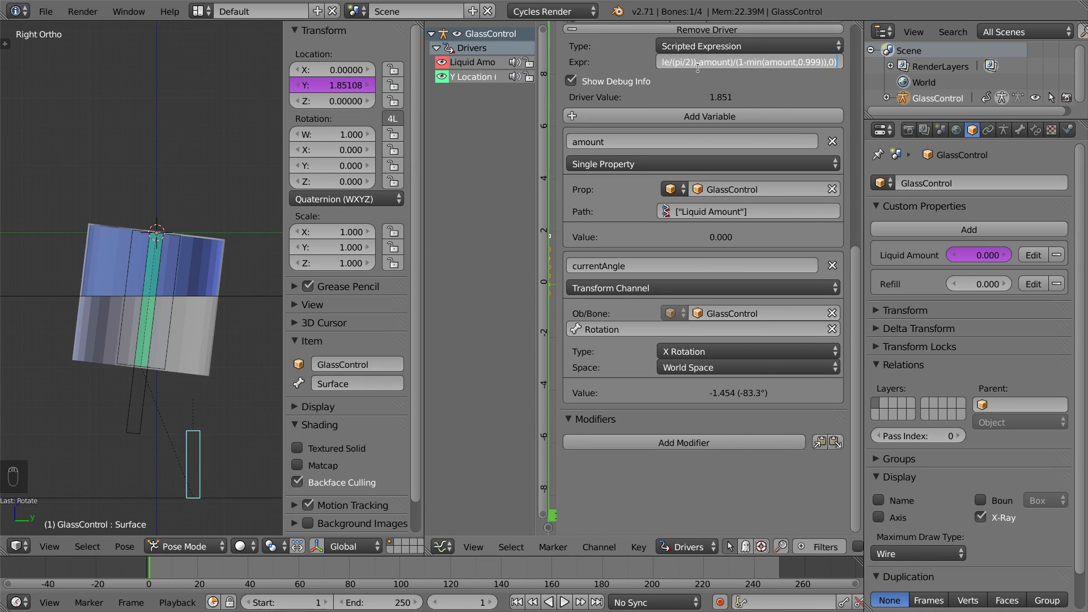
pyautogui.press('Return')
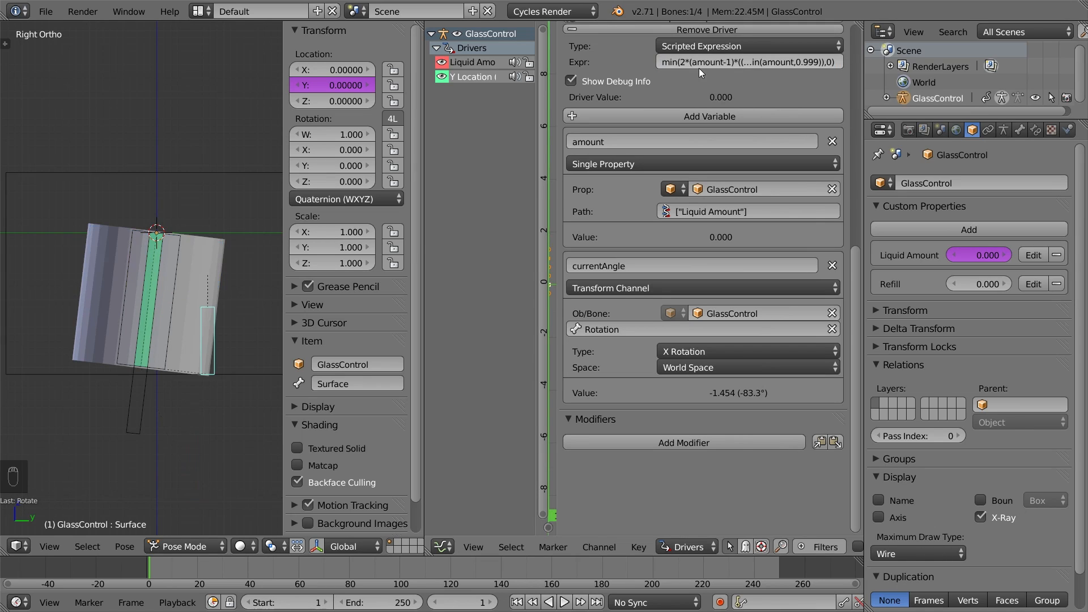
# Clear the GlassMaster bone's rotation and refill the glass with the Refill property
pyautogui.rightClick(182, 267)
pyautogui.hotkey('alt', 'r')
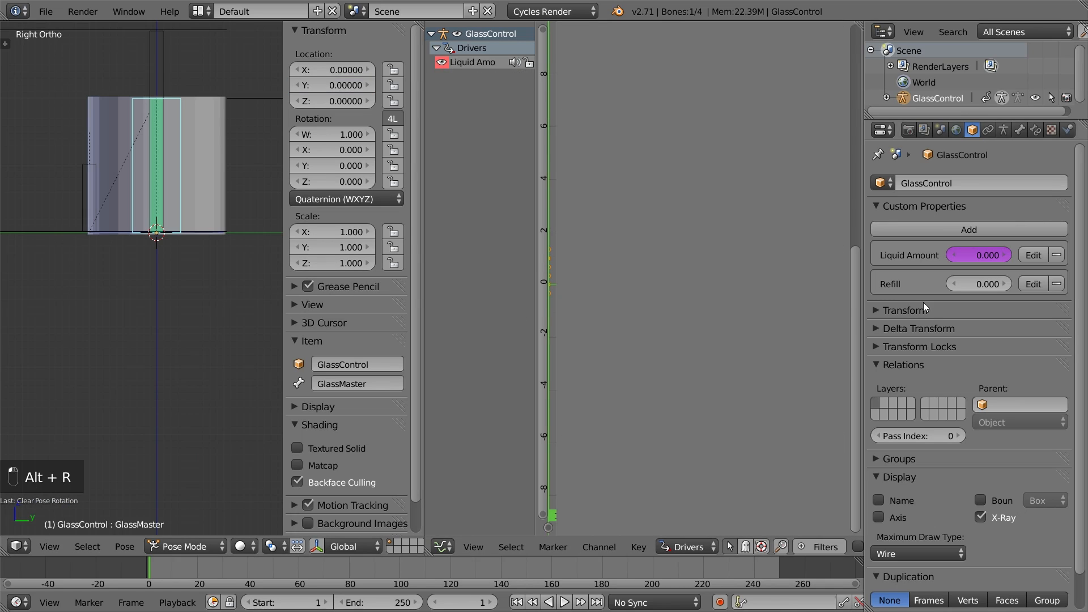
pyautogui.moveTo(976, 286)
pyautogui.mouseDown()
pyautogui.moveTo(1077, 285)
pyautogui.moveTo(966, 285)
pyautogui.mouseUp()
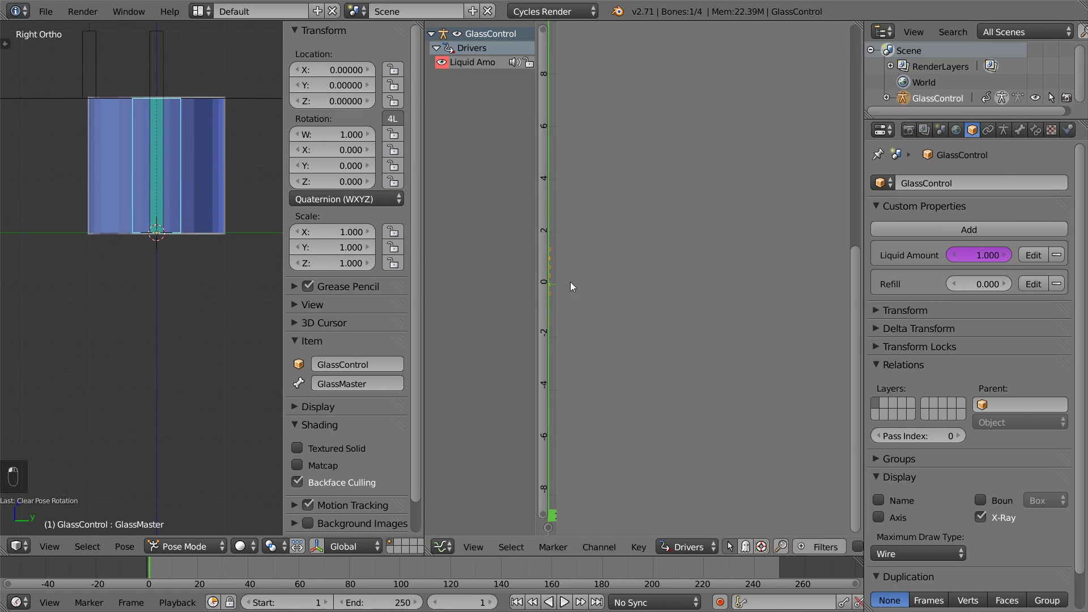
pyautogui.keyDown('shift'); pyautogui.moveTo(255, 148); pyautogui.dragTo(258, 272, button='middle'); pyautogui.keyUp('shift')
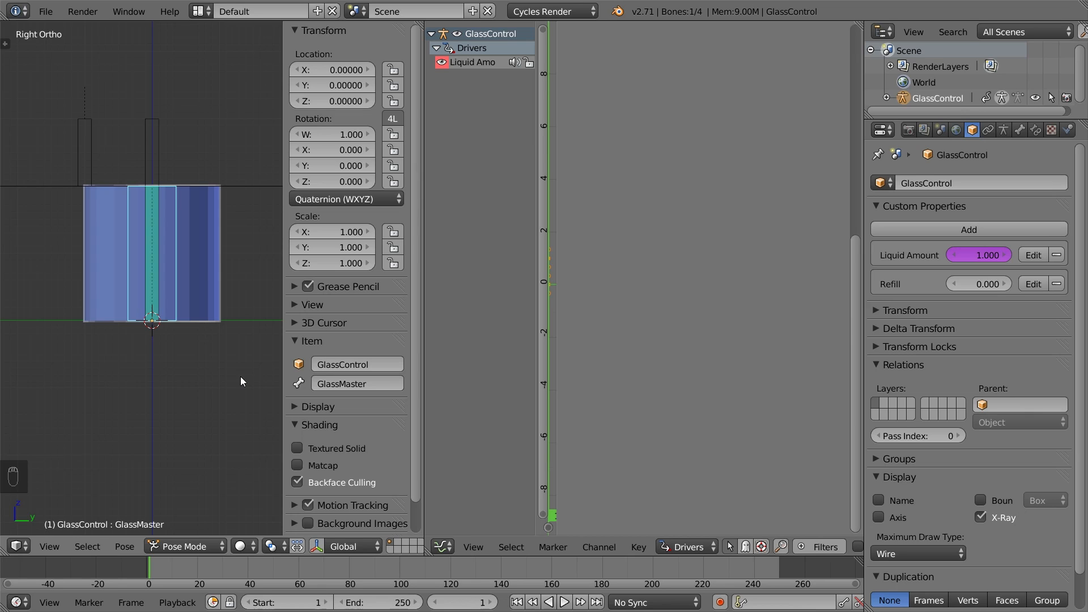
# Turn off backface culling and make the normals of the Glass mesh consistent
pyautogui.moveTo(170, 338); pyautogui.dragTo(152, 377, button='middle')
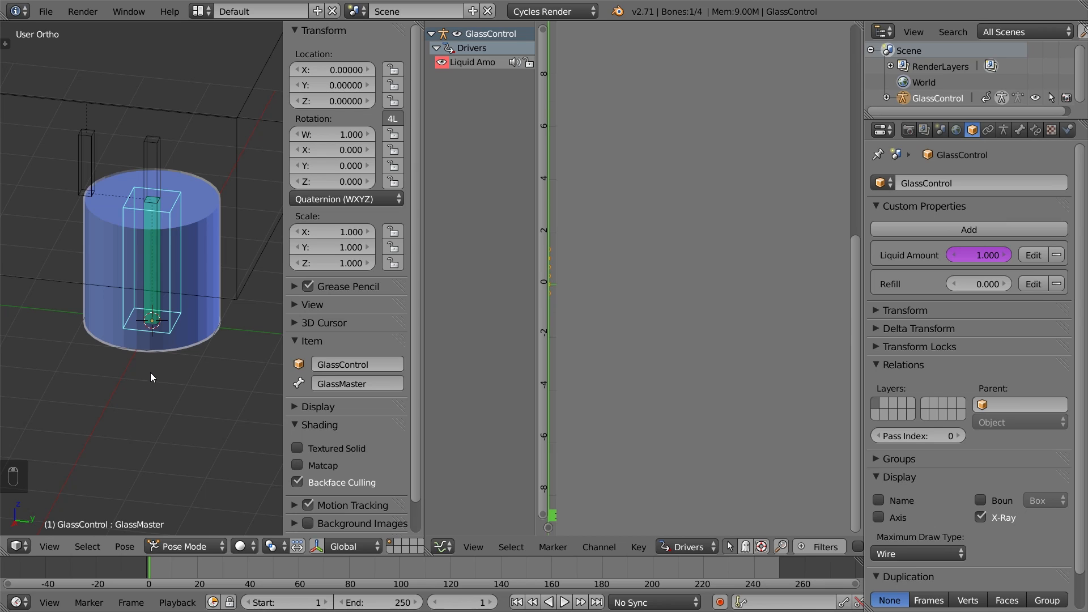
pyautogui.rightClick(170, 355)
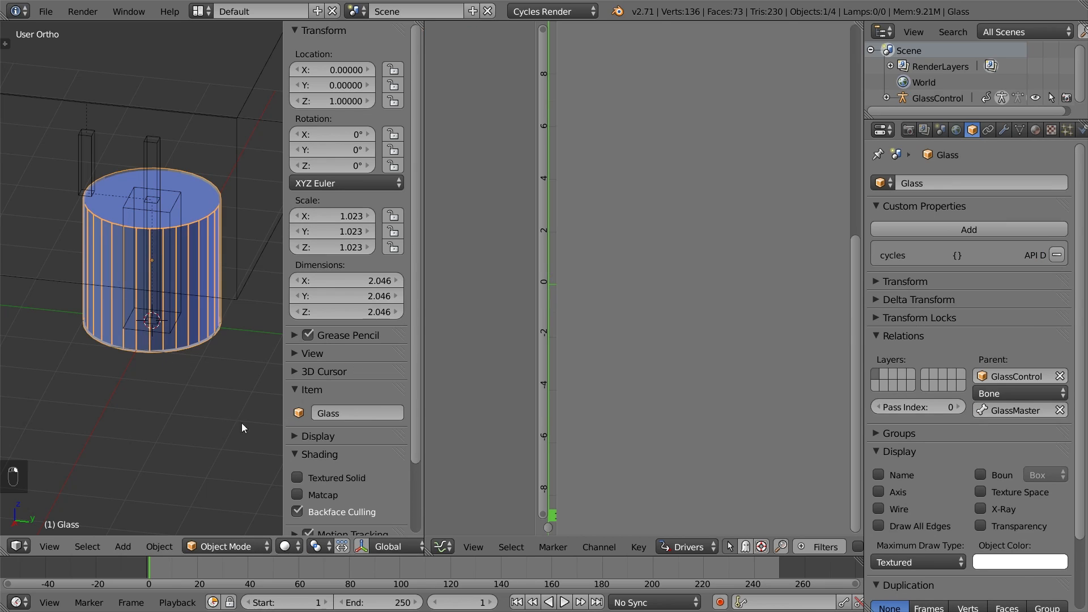
pyautogui.click(297, 511)
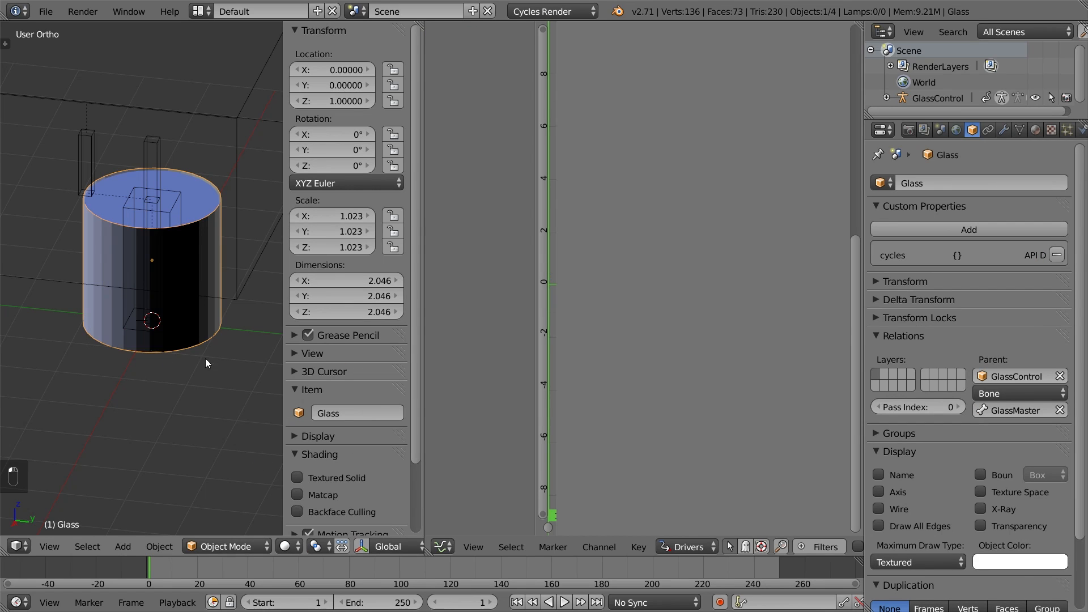
pyautogui.press('Tab')
pyautogui.hotkey('ctrl', 'n')
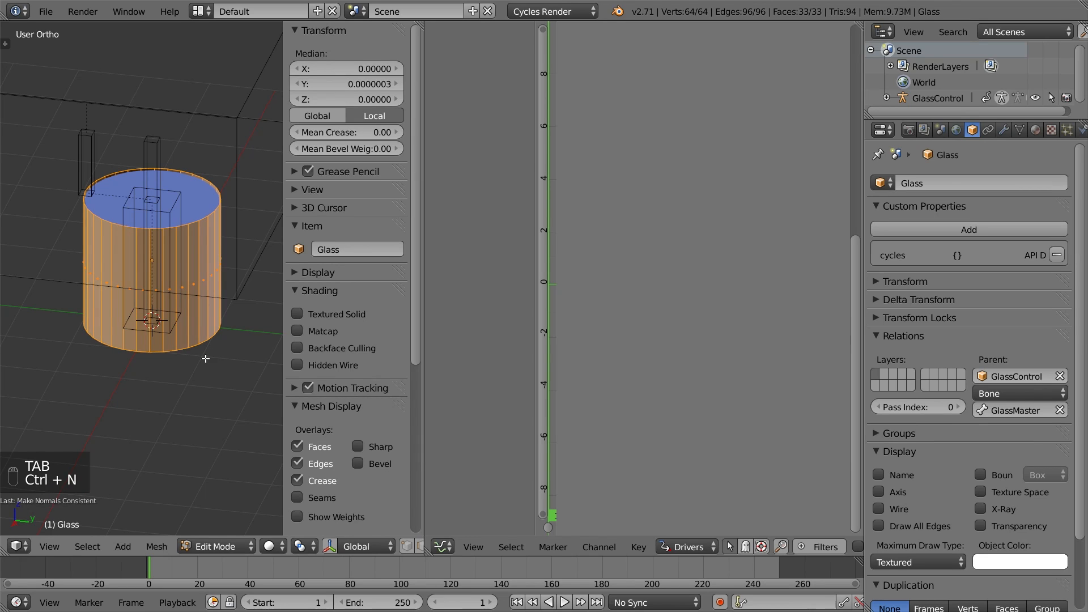
pyautogui.press('Tab')
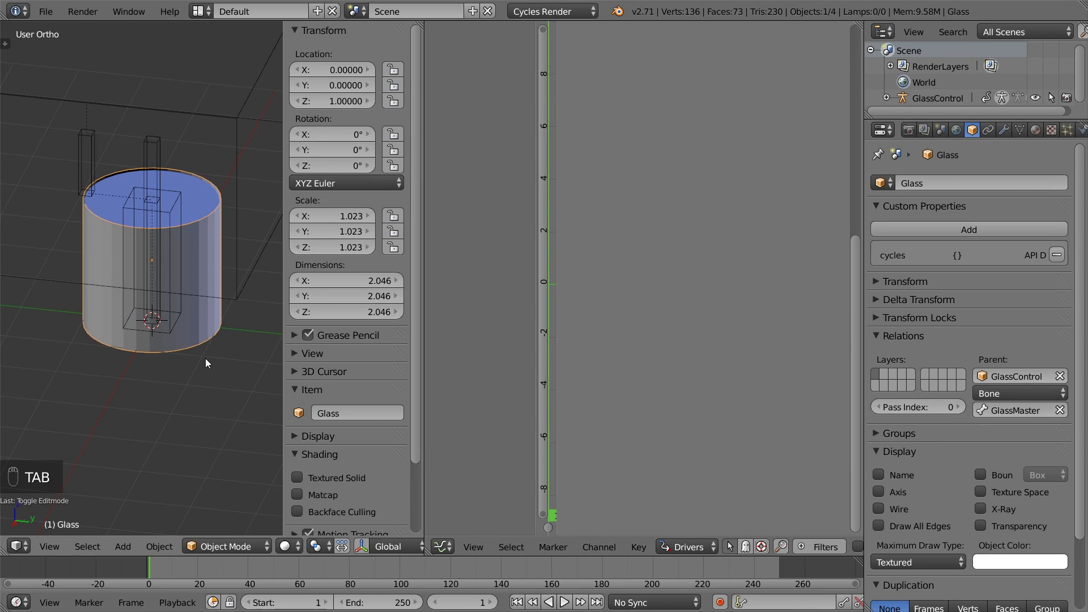
# Scale the Glass object up to about 1.051, checking the gap around the liquid in top wireframe view
pyautogui.scroll(2, 174, 307)
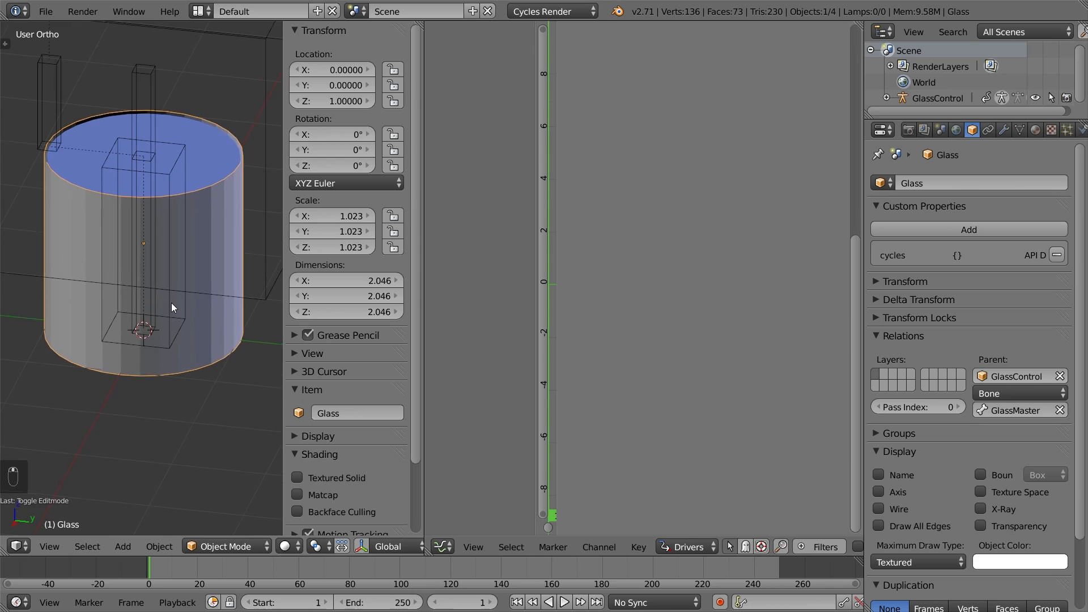
pyautogui.keyDown('shift'); pyautogui.moveTo(173, 305); pyautogui.dragTo(179, 359, button='middle'); pyautogui.keyUp('shift')
pyautogui.press('KP_7')
pyautogui.press('z')
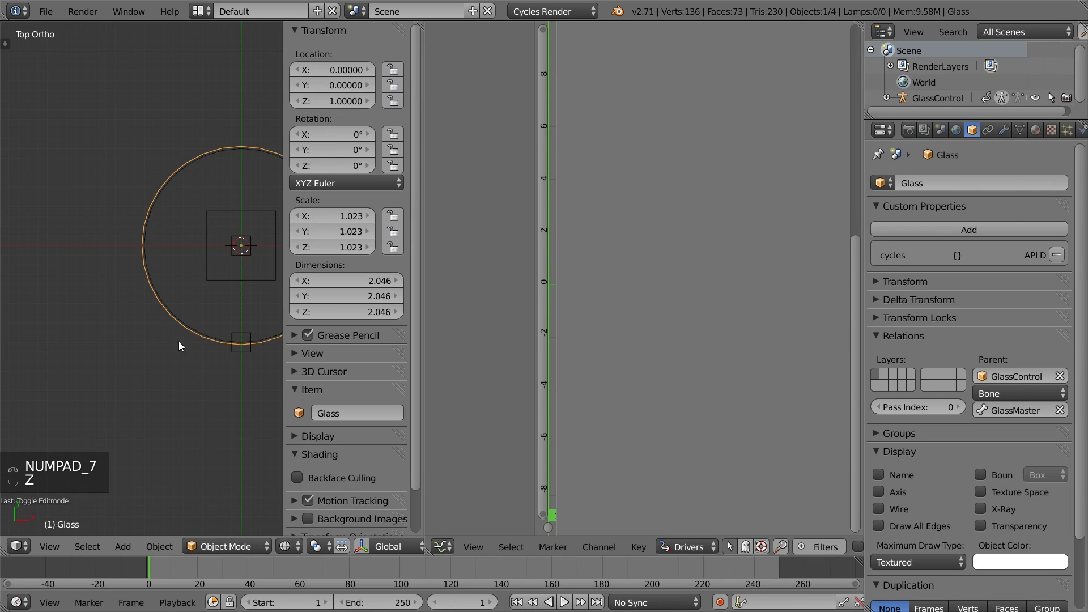
pyautogui.scroll(3, 176, 309)
pyautogui.keyDown('shift'); pyautogui.moveTo(186, 294); pyautogui.dragTo(165, 414, button='middle'); pyautogui.keyUp('shift')
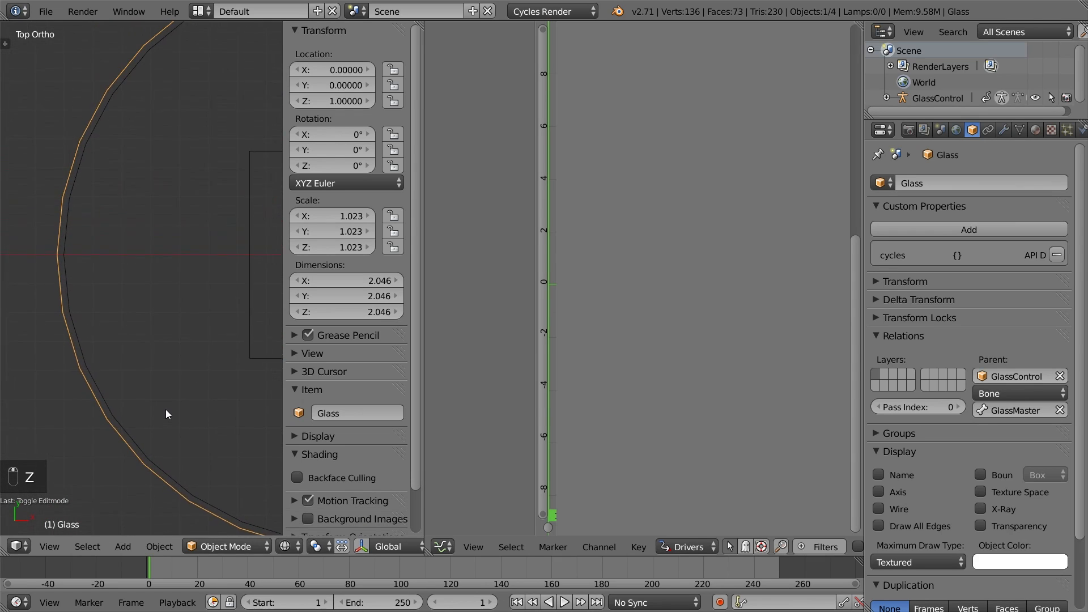
pyautogui.press('s')
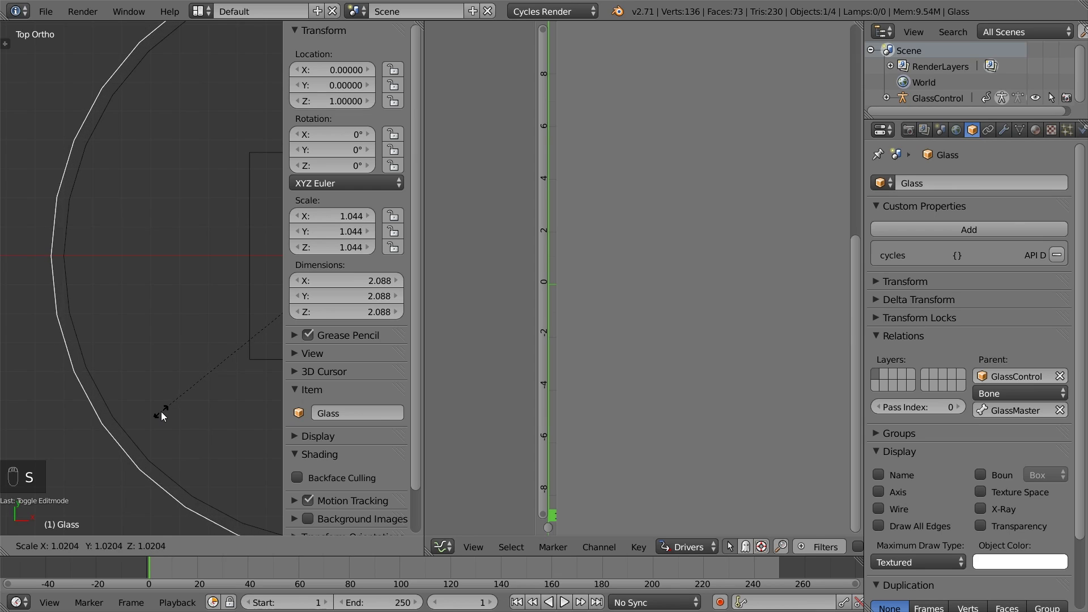
pyautogui.click(162, 416)
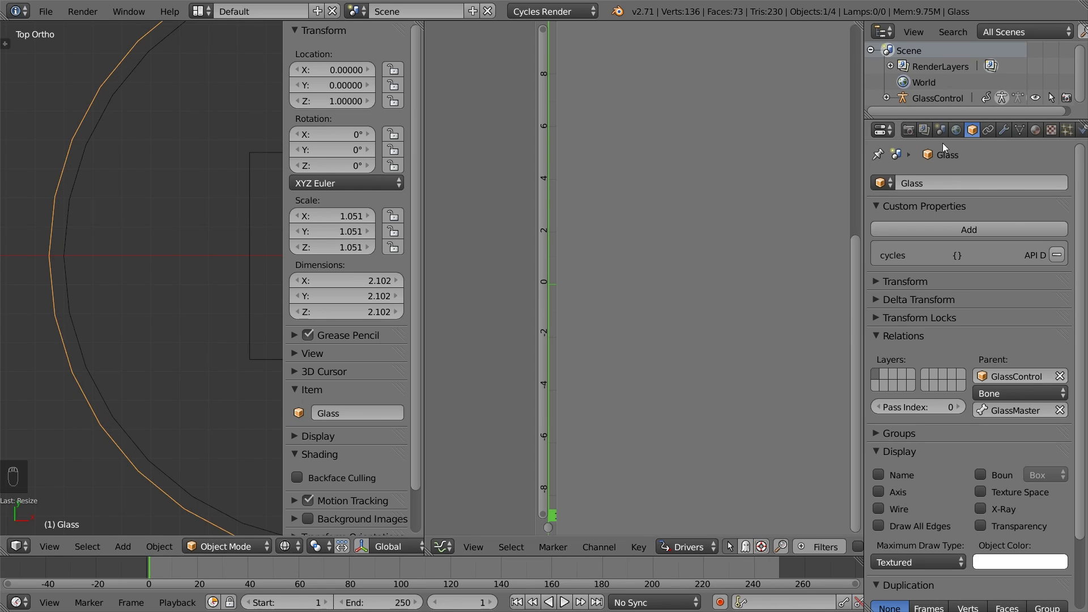
# Add a Solidify modifier to the Glass and set its thickness to 0.0470 so the inner wall meets the liquid
pyautogui.click(1004, 130)
pyautogui.click(957, 182)
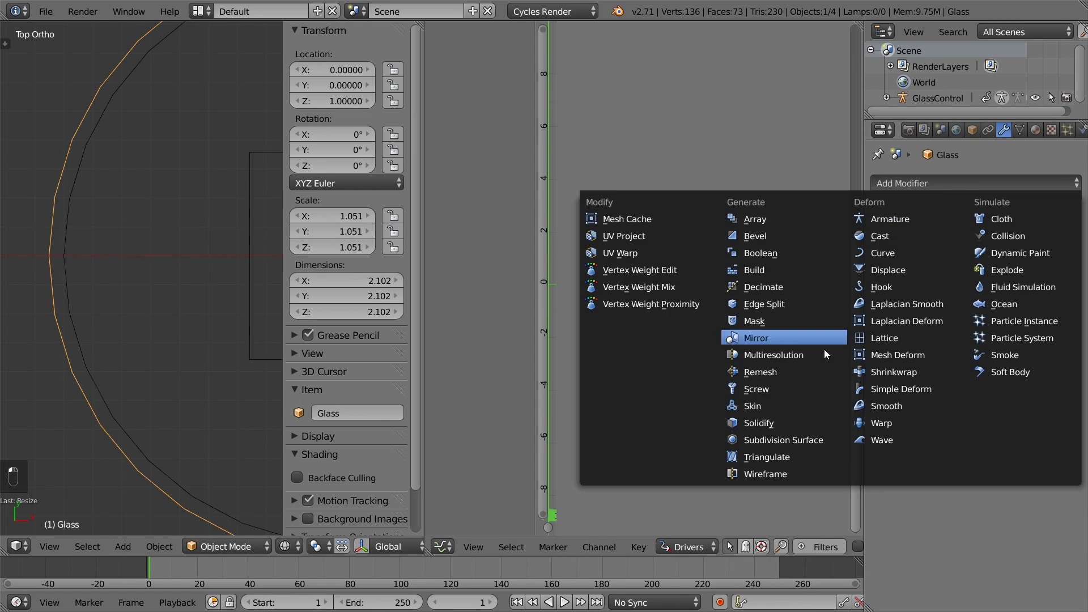
pyautogui.click(809, 405)
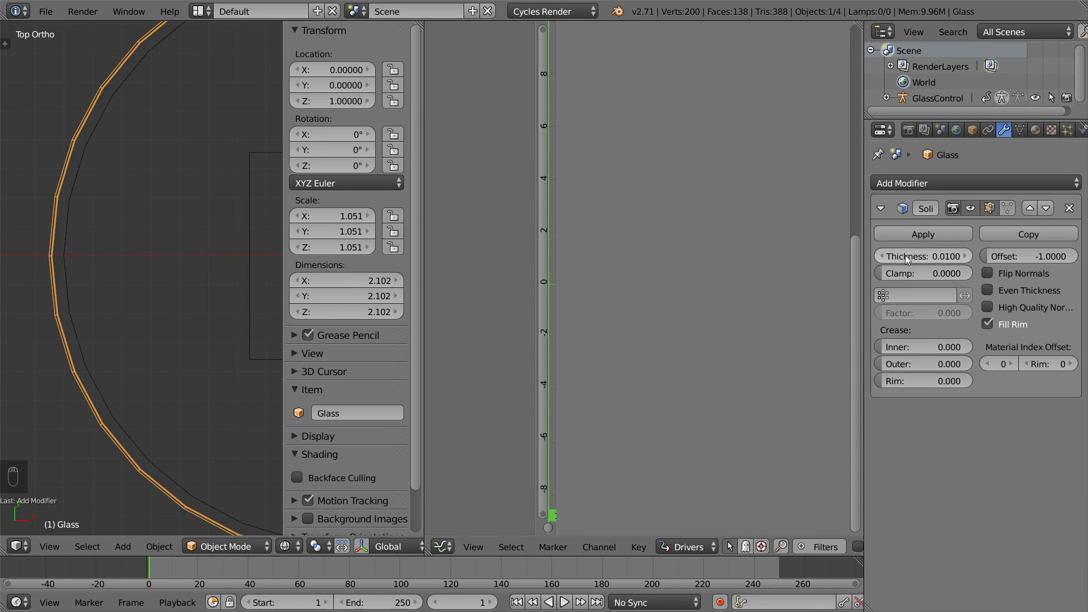
pyautogui.moveTo(907, 256); pyautogui.dragTo(930, 255)
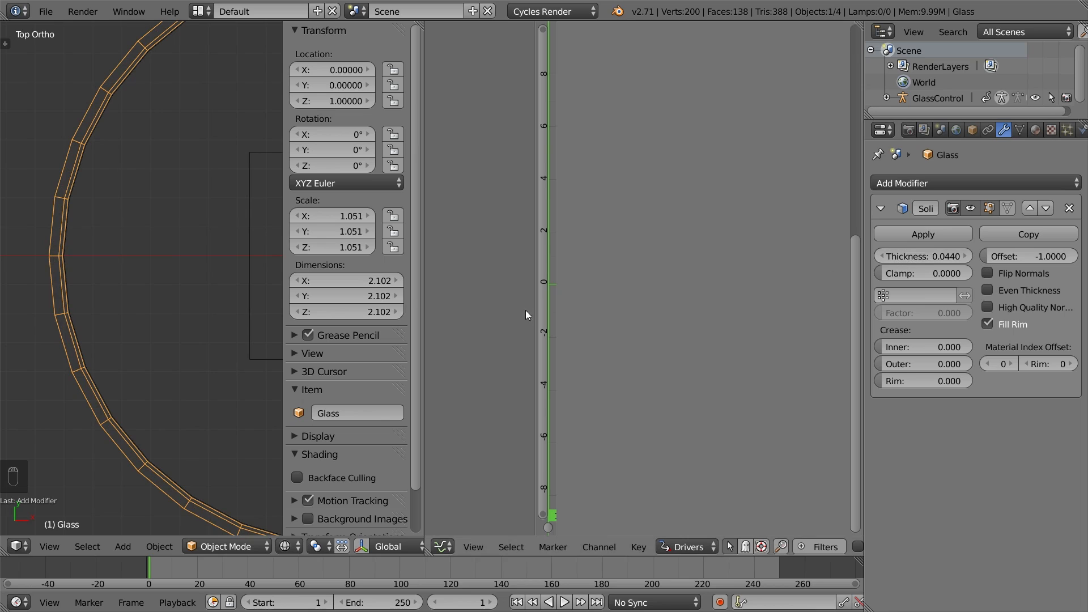
pyautogui.scroll(6, 63, 246)
pyautogui.scroll(2, 63, 246)
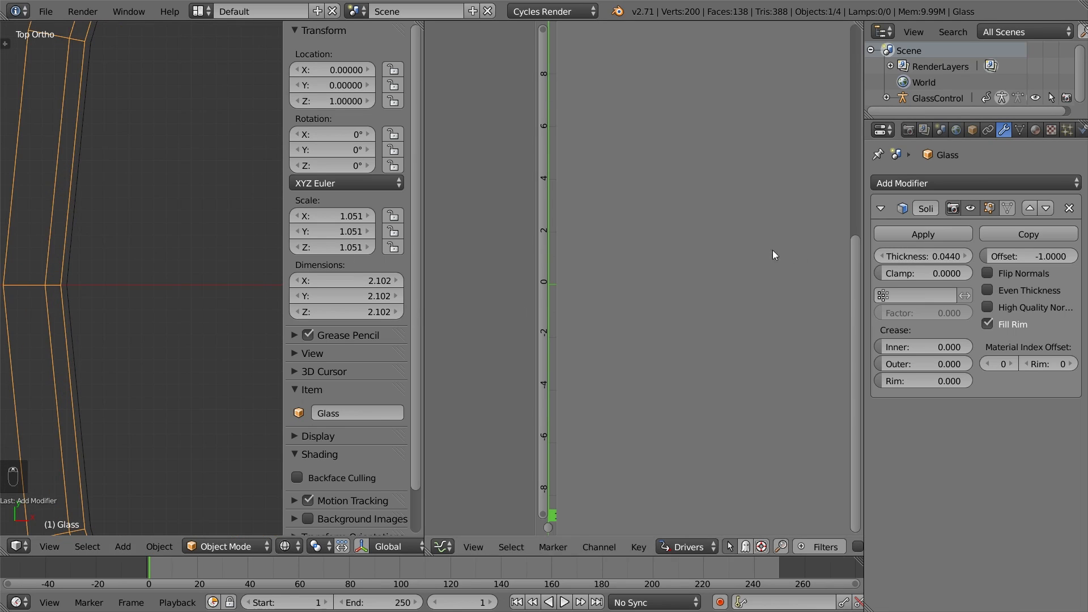
pyautogui.click(963, 255)
pyautogui.click(964, 255)
pyautogui.click(963, 256)
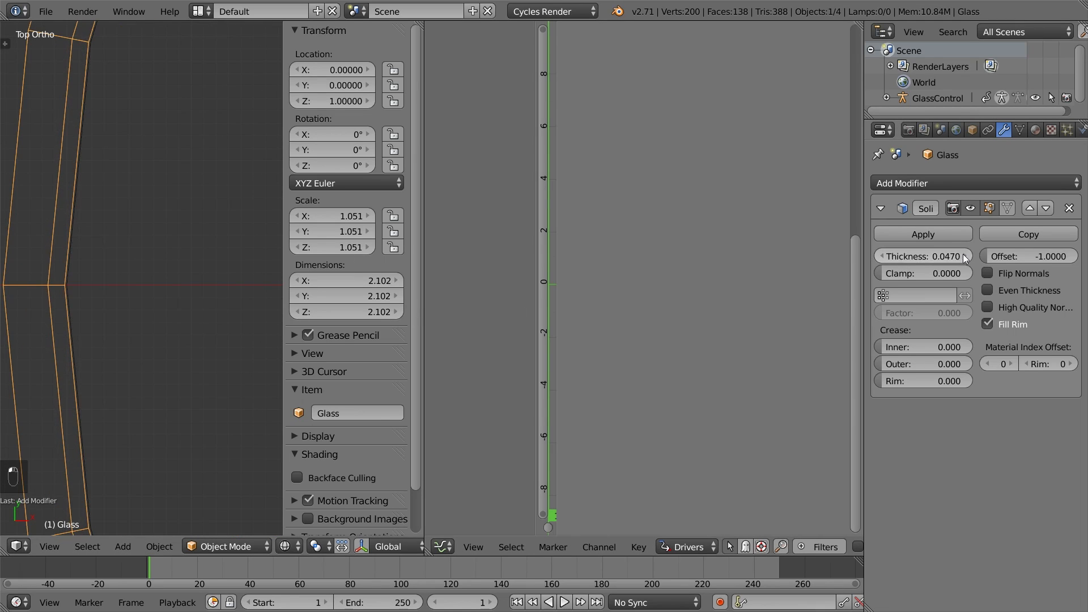
# Select the Glass mesh's upper rim edge loop and set its global Z position to 2
pyautogui.scroll(-12, 259, 335)
pyautogui.press('z')
pyautogui.moveTo(190, 430)
pyautogui.mouseDown(button='middle')
pyautogui.moveTo(175, 356)
pyautogui.moveTo(158, 389)
pyautogui.mouseUp(button='middle')
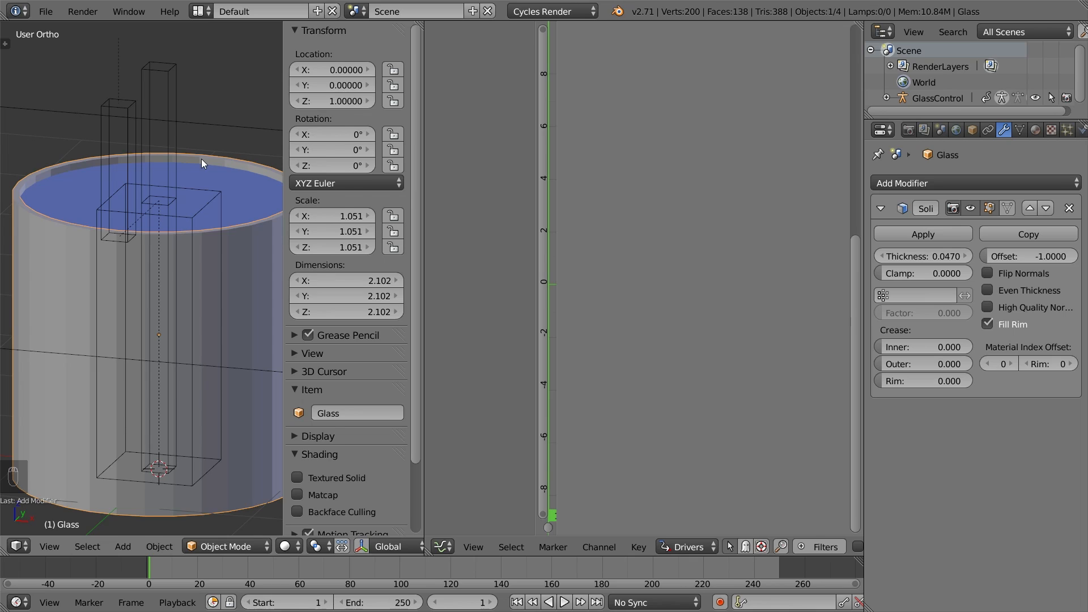
pyautogui.press('Tab')
pyautogui.hotkey('ctrl', 'Tab')
pyautogui.click(194, 171)
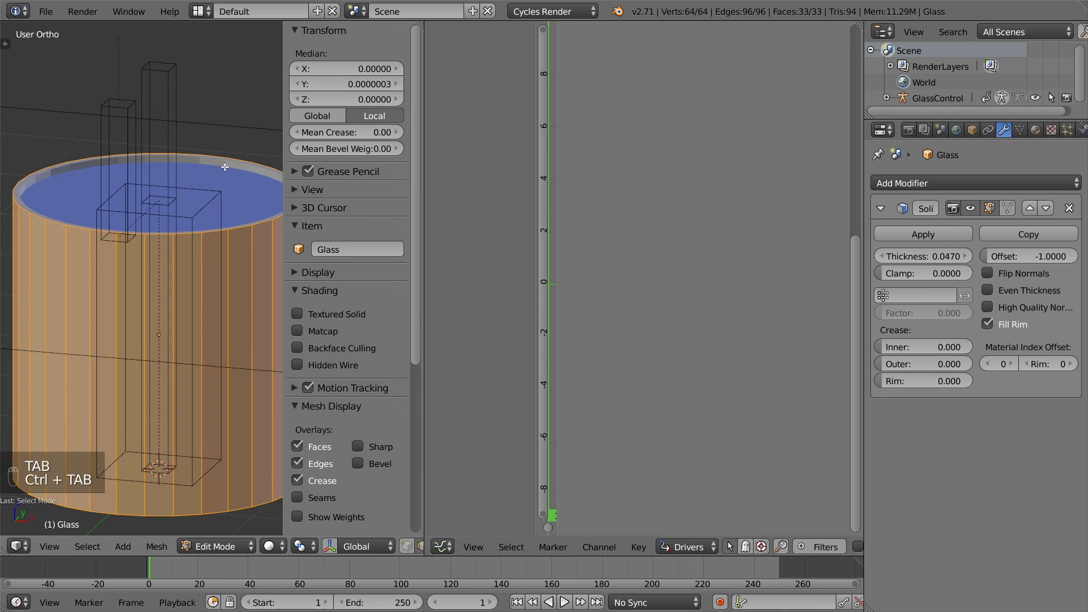
pyautogui.keyDown('alt'); pyautogui.rightClick(240, 157); pyautogui.keyUp('alt')
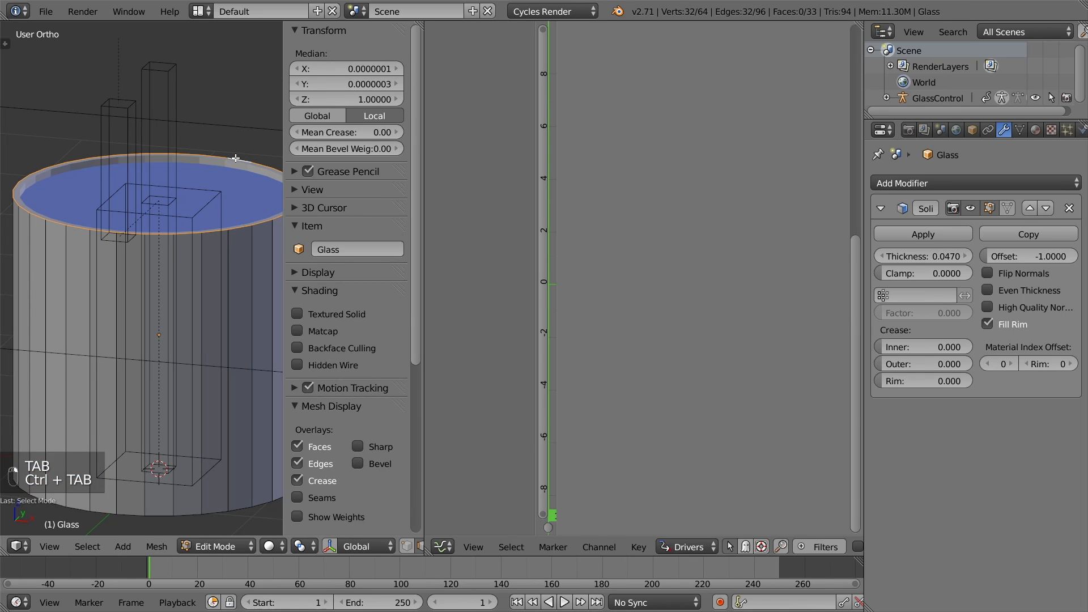
pyautogui.click(318, 115)
pyautogui.click(349, 99)
pyautogui.write('2')
pyautogui.press('Return')
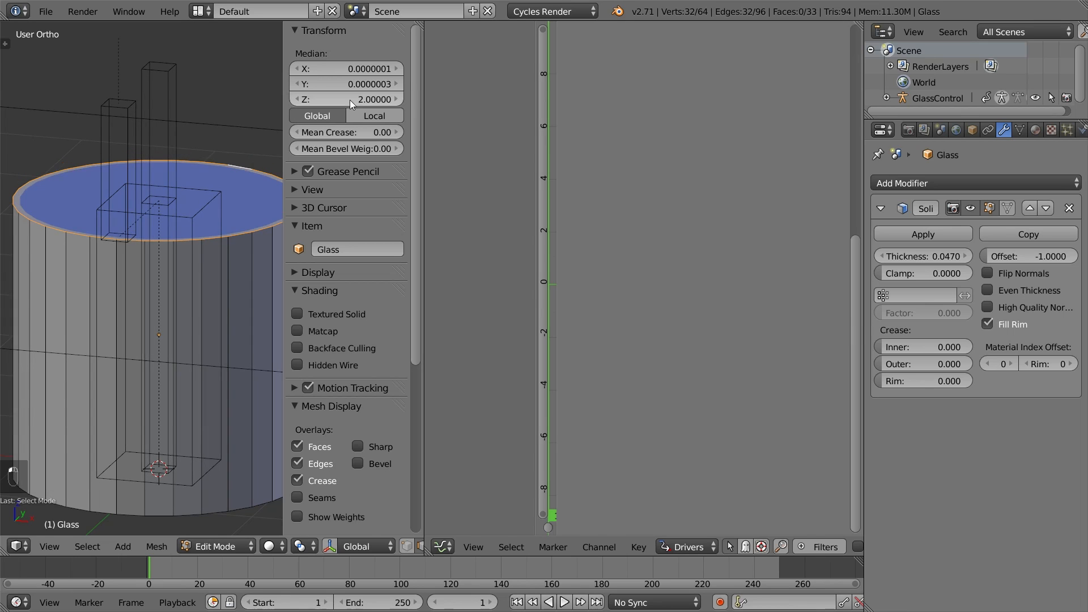
# Select the Glass mesh's bottom face in face select mode and move it up along Z to about -0.037, near the liquid's base
pyautogui.press('KP_1')
pyautogui.press('Tab')
pyautogui.press('z')
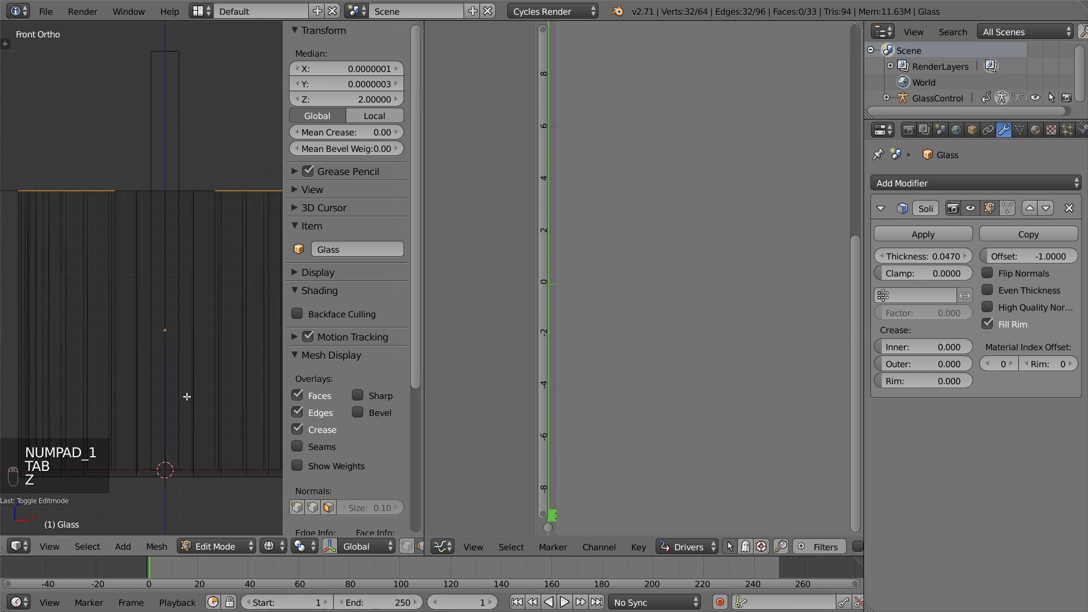
pyautogui.keyDown('shift'); pyautogui.moveTo(187, 393); pyautogui.dragTo(193, 262, button='middle'); pyautogui.keyUp('shift')
pyautogui.hotkey('ctrl', 'Tab')
pyautogui.click(181, 288)
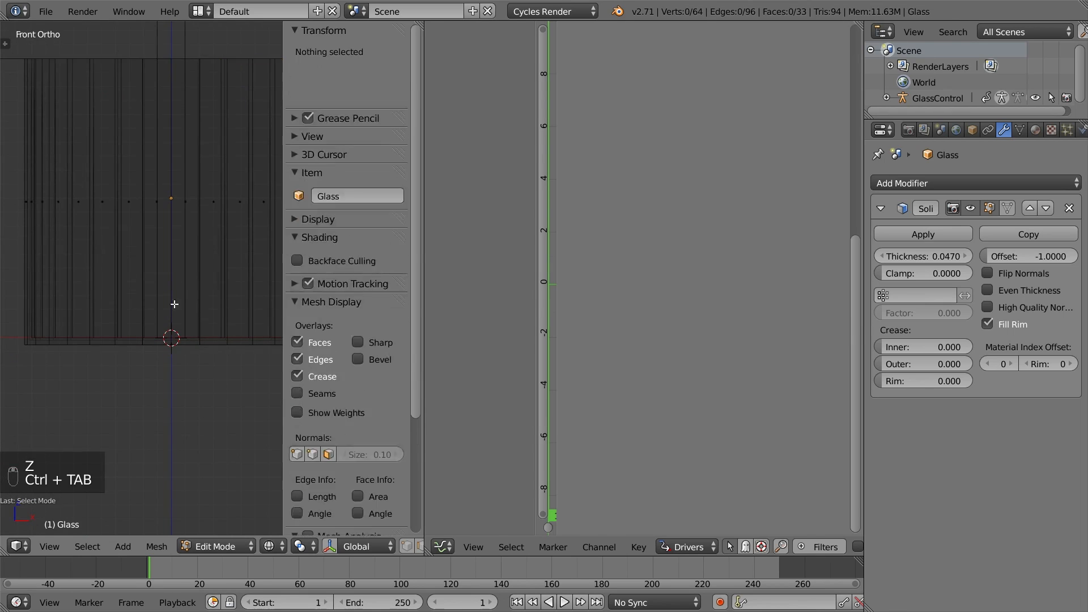
pyautogui.moveTo(173, 304); pyautogui.dragTo(166, 331, button='middle')
pyautogui.rightClick(164, 339)
pyautogui.press('KP_1')
pyautogui.scroll(7, 164, 339)
pyautogui.press('g')
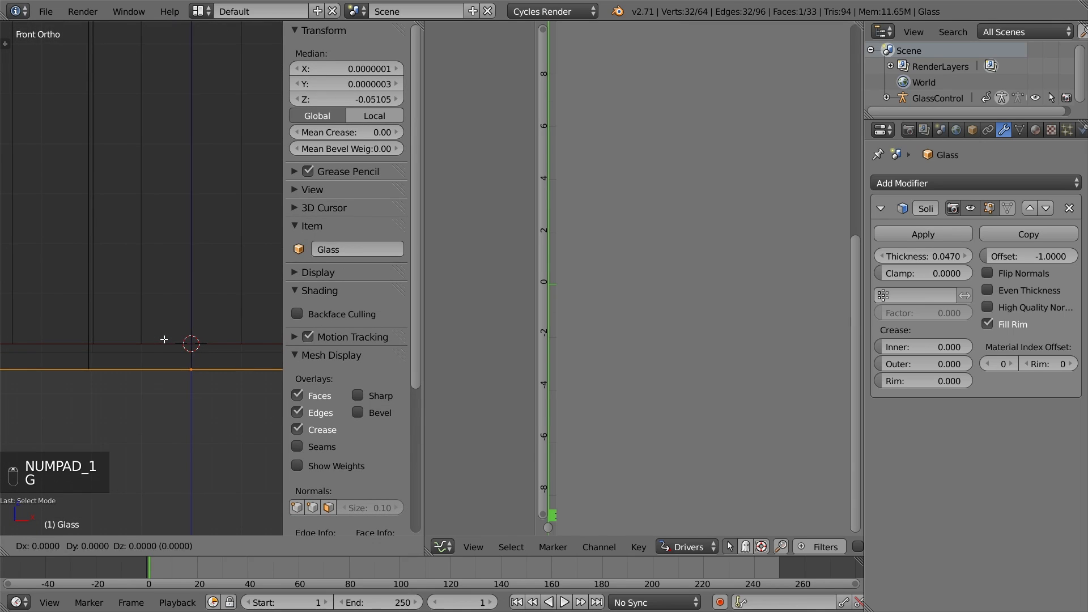
pyautogui.press('z')
pyautogui.click(165, 332)
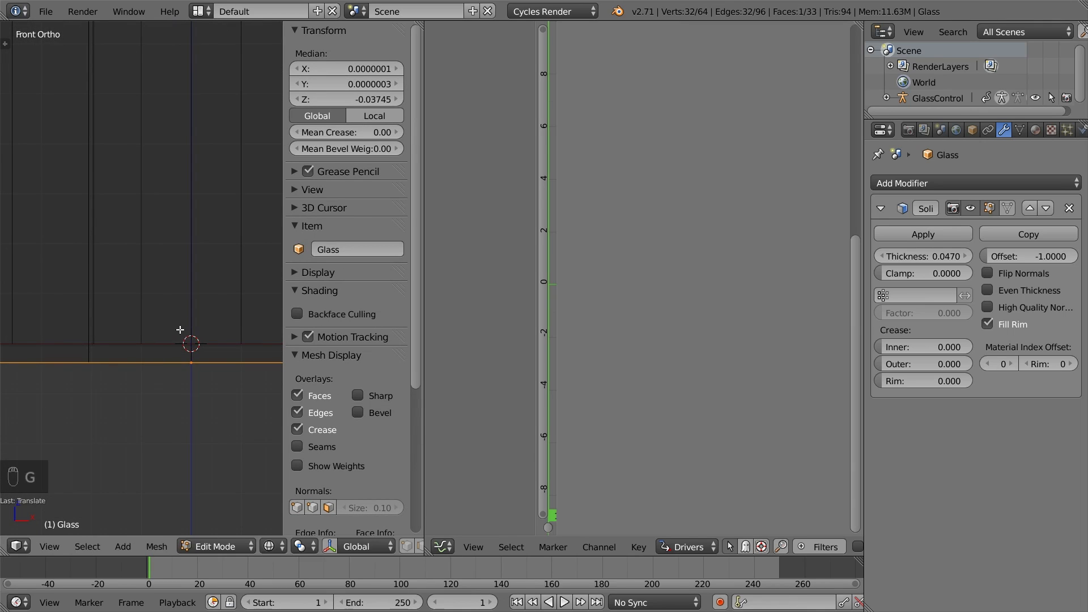
# Return the Glass to Object Mode with solid shading and apply its Solidify modifier
pyautogui.scroll(-3, 207, 302)
pyautogui.press('Tab')
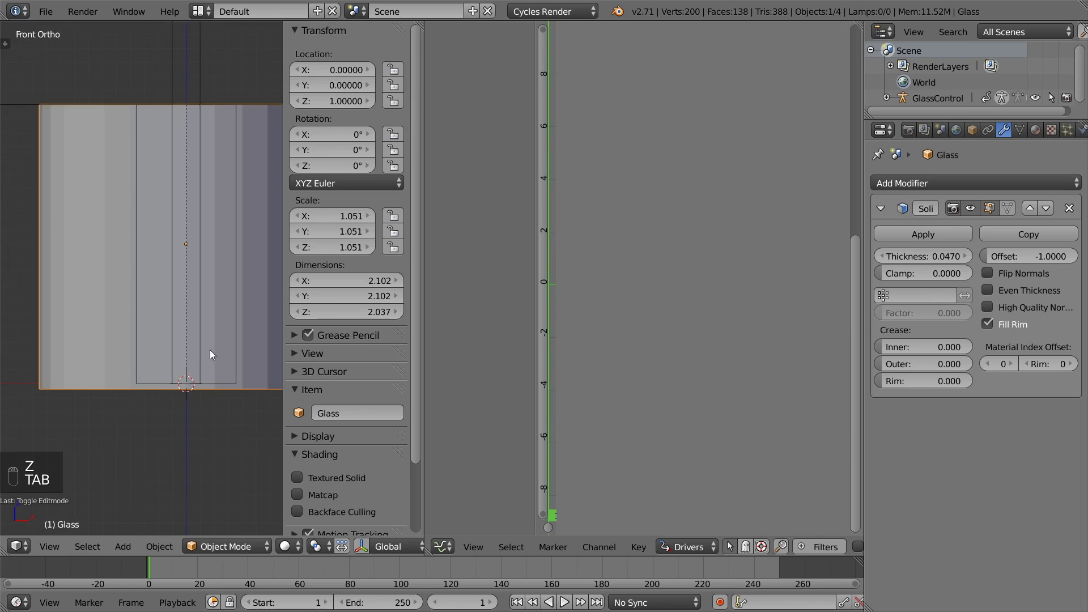
pyautogui.moveTo(209, 349); pyautogui.dragTo(187, 370, button='middle')
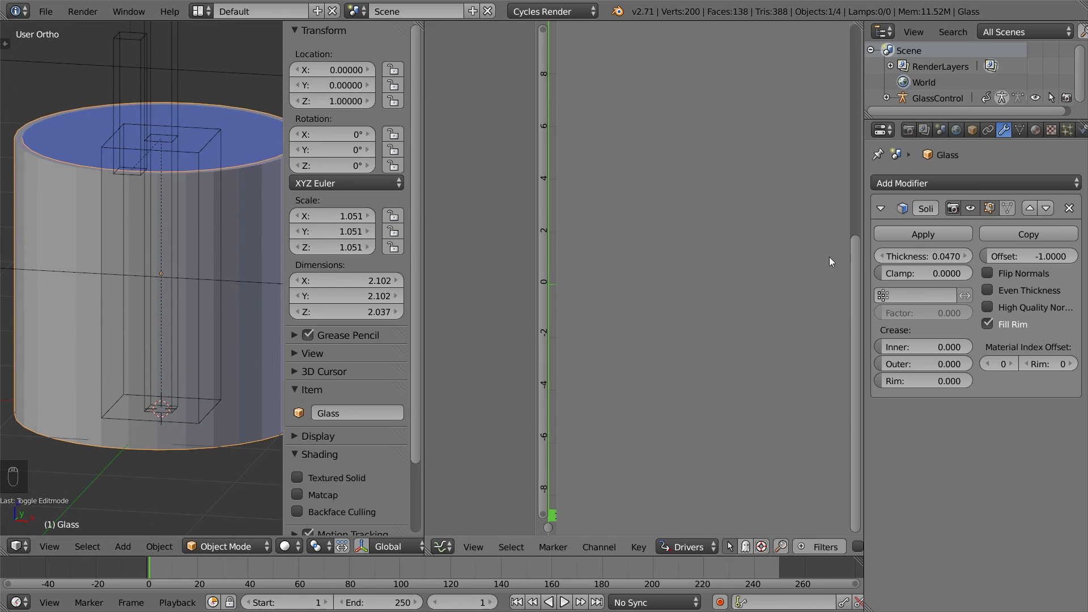
pyautogui.click(902, 235)
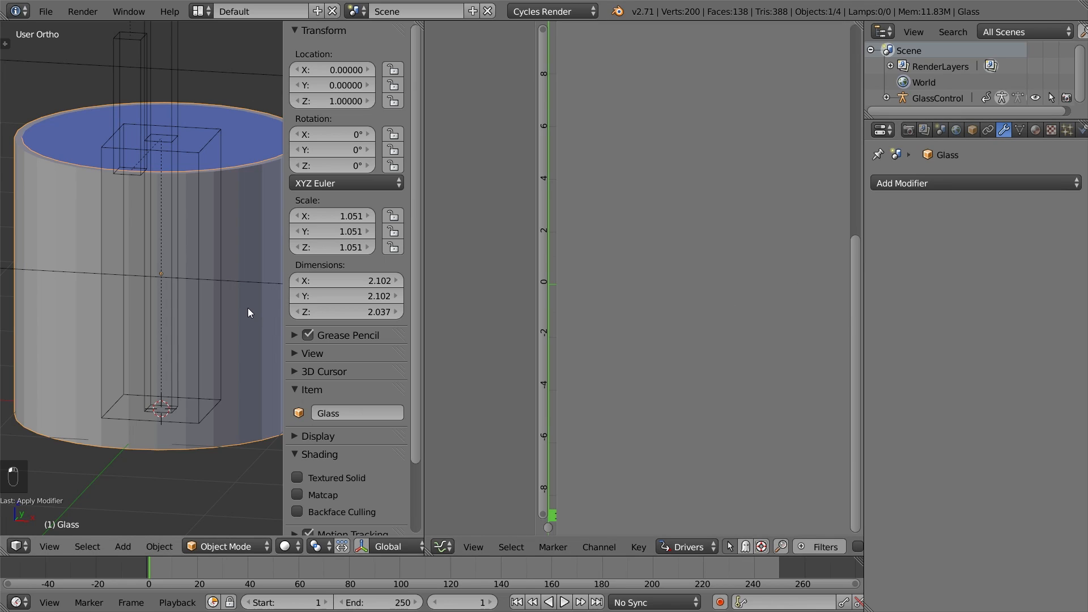
# Apply the scale of the Glass object
pyautogui.hotkey('ctrl', 'a')
pyautogui.click(200, 341)
# Shade the Glass object smooth and add an Edge Split modifier to keep its edges sharp
pyautogui.press('t')
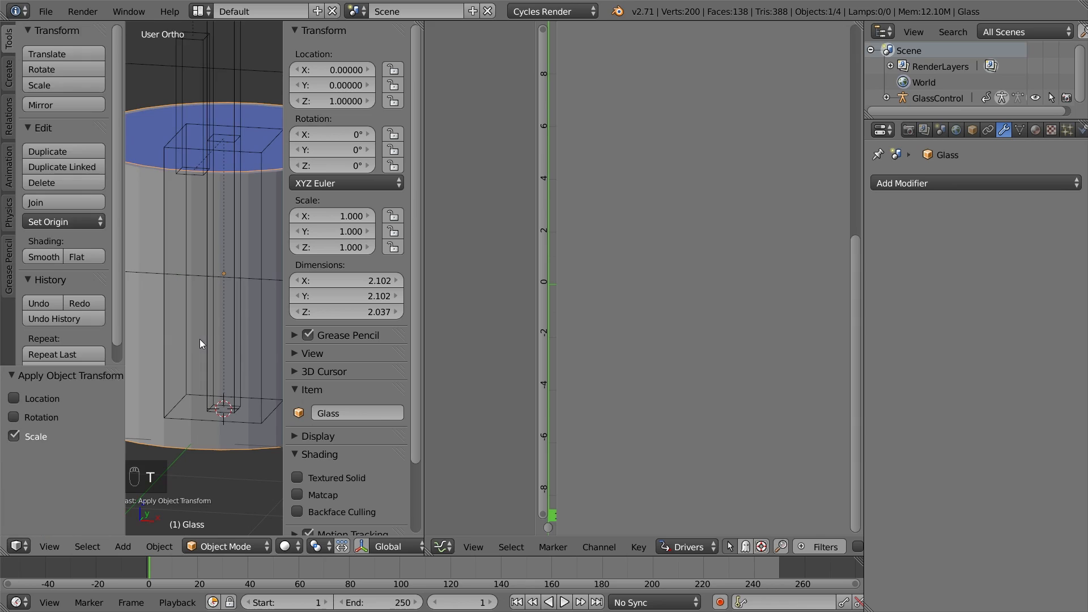
pyautogui.click(50, 257)
pyautogui.press('t')
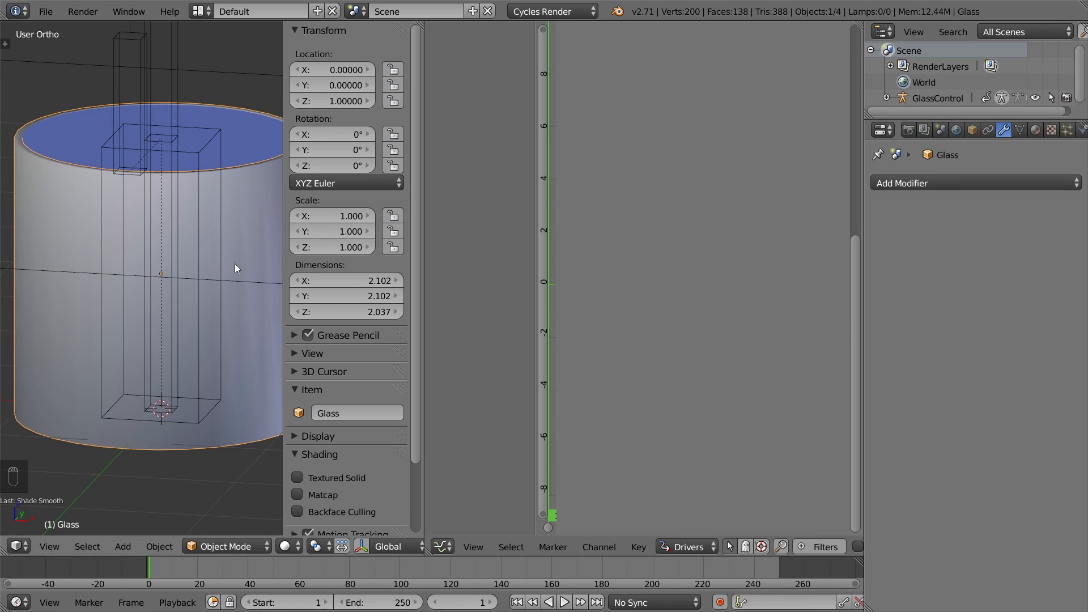
pyautogui.click(905, 183)
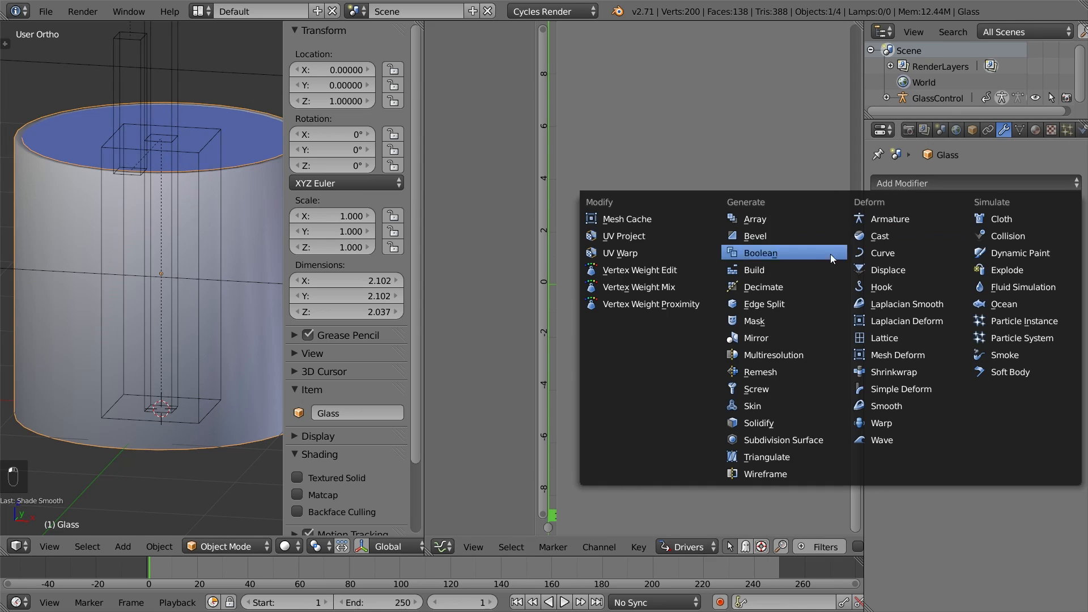
pyautogui.click(769, 299)
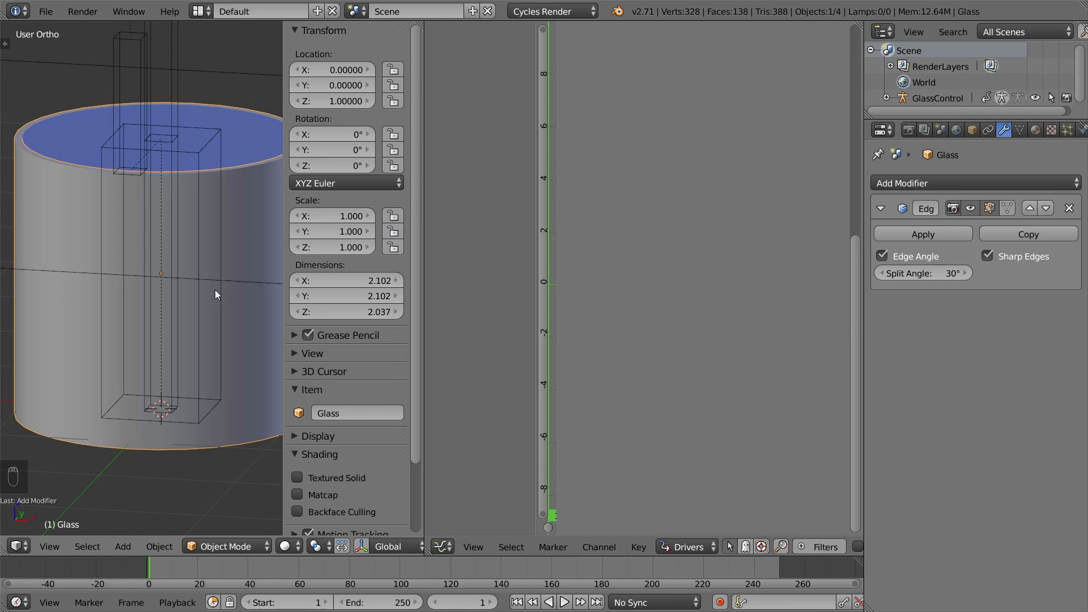
# Give the glass a new material with viewport alpha 0.2 and enable transparency in the object's display settings
pyautogui.click(1035, 131)
pyautogui.click(945, 233)
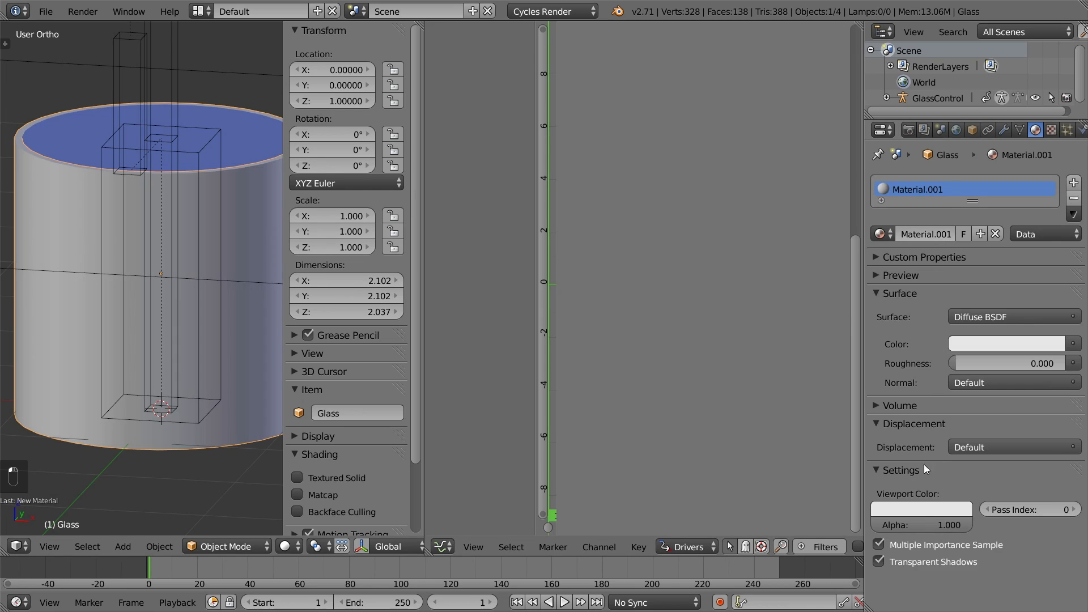
pyautogui.click(914, 526)
pyautogui.write('0.2')
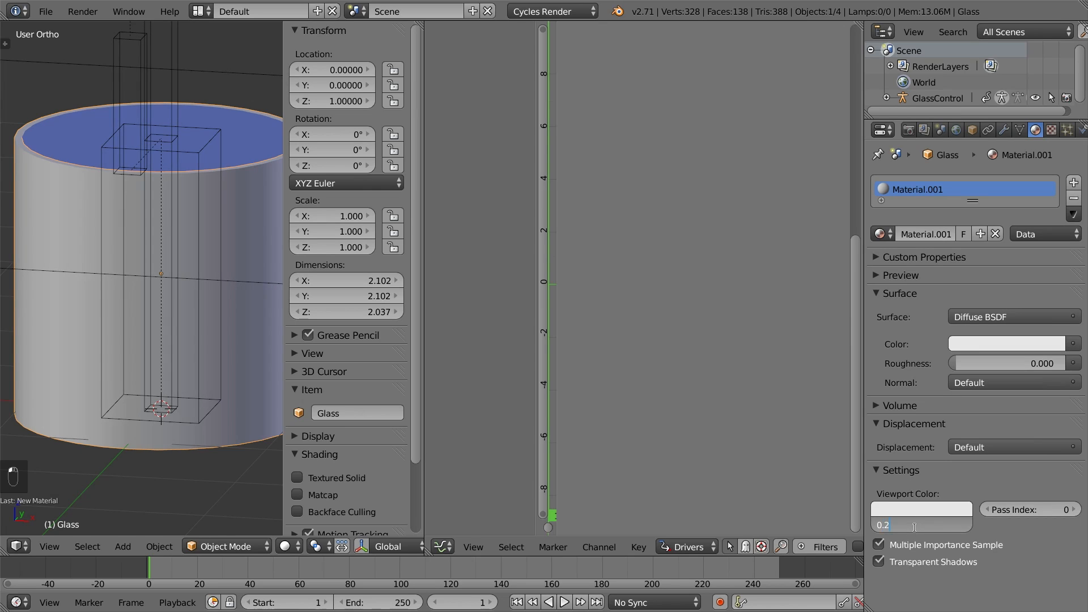
pyautogui.press('Return')
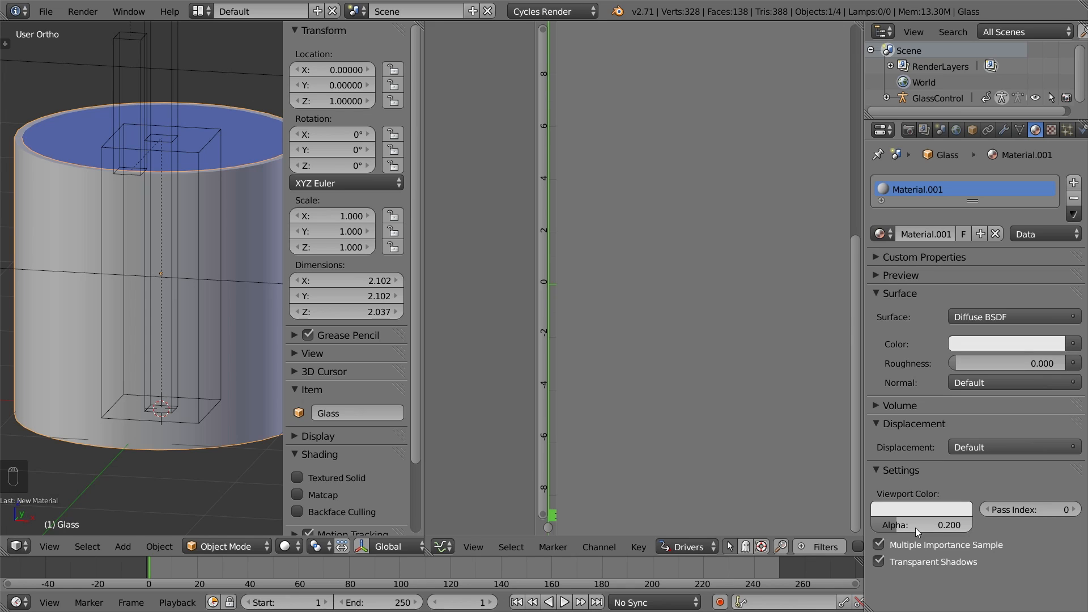
pyautogui.click(972, 130)
pyautogui.click(981, 525)
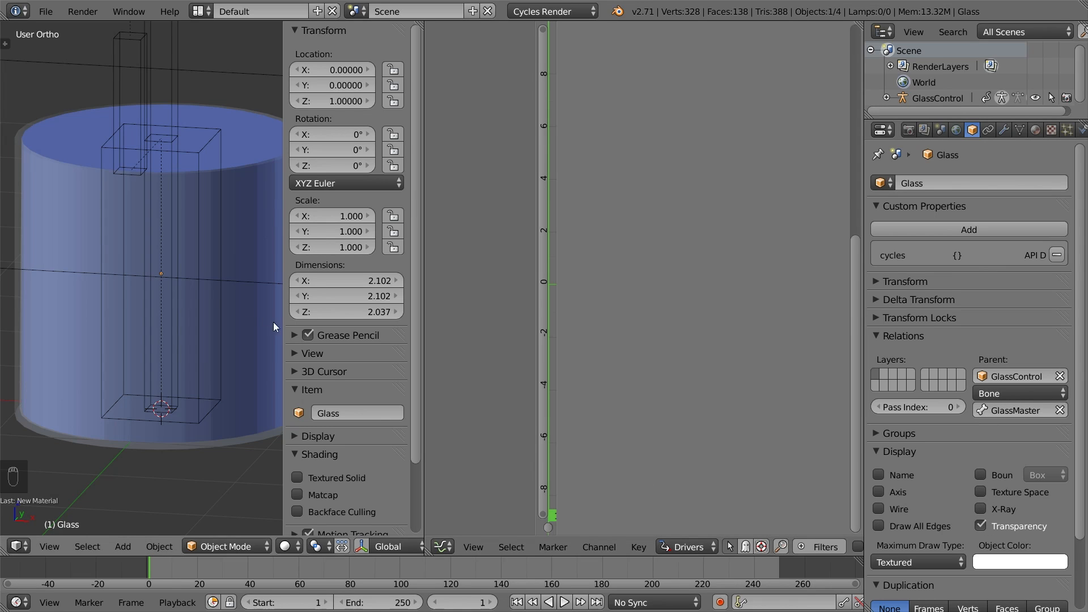
# Duplicate the glass in place, move the copy to the second layer and display only that layer
pyautogui.moveTo(276, 328); pyautogui.dragTo(187, 331, button='middle')
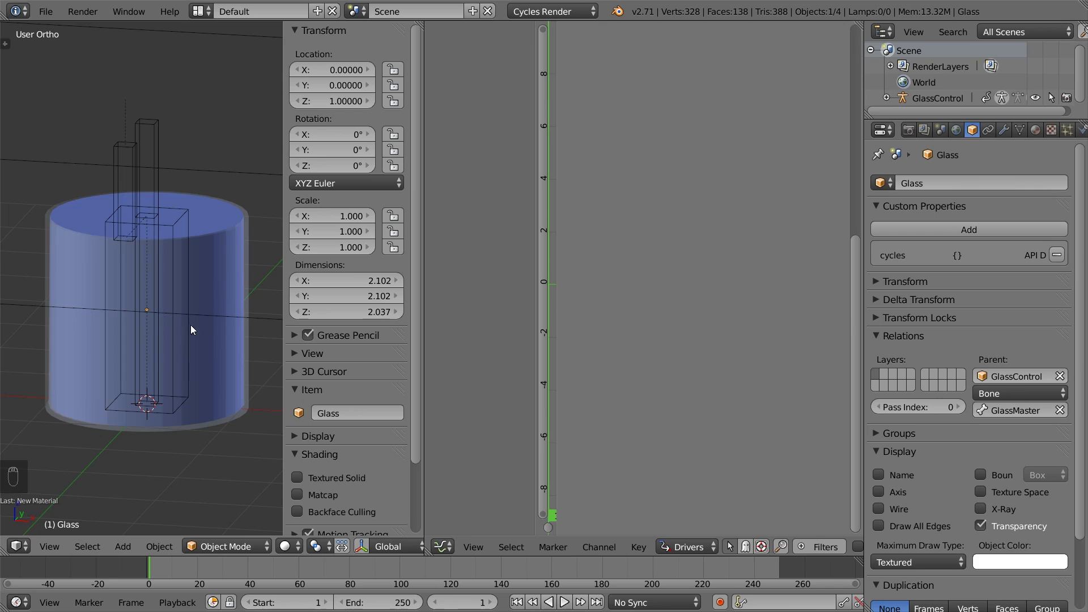
pyautogui.hotkey('shift', 'd')
pyautogui.rightClick(248, 264)
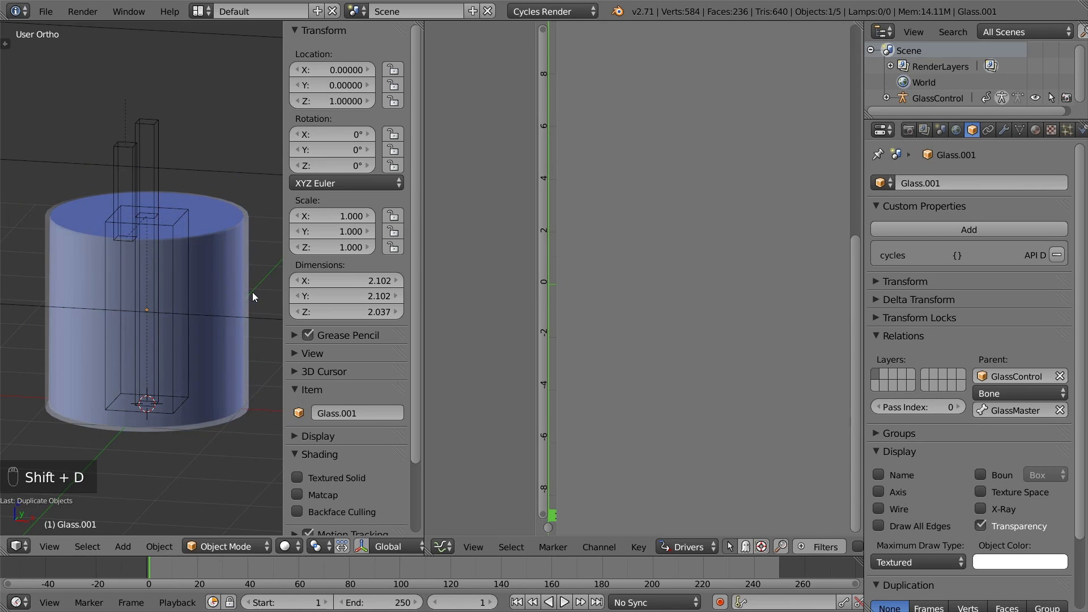
pyautogui.press('m')
pyautogui.click(390, 320)
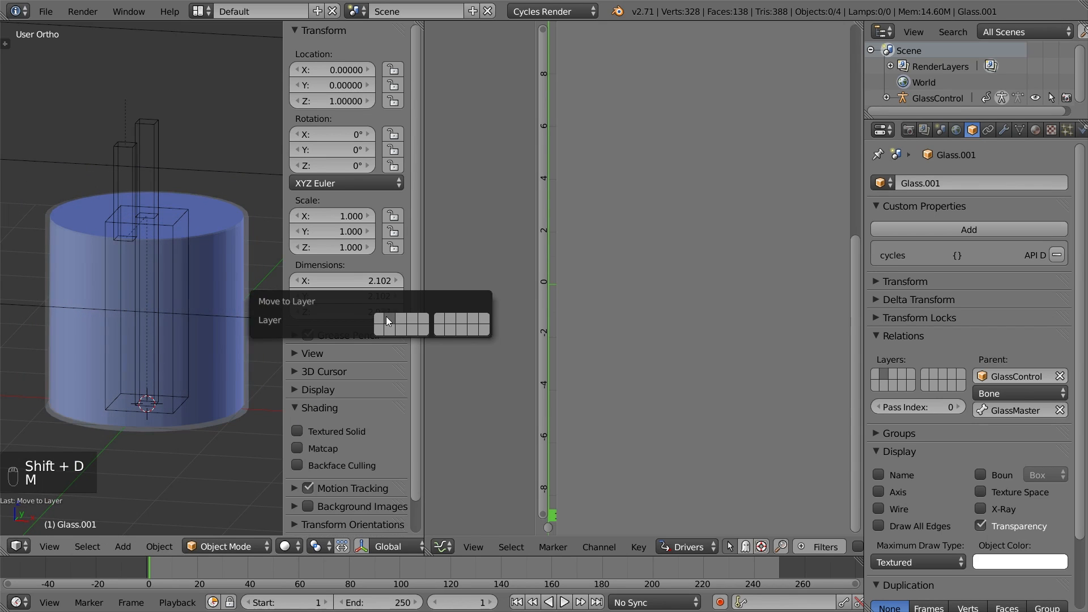
pyautogui.scroll(-5, 340, 546)
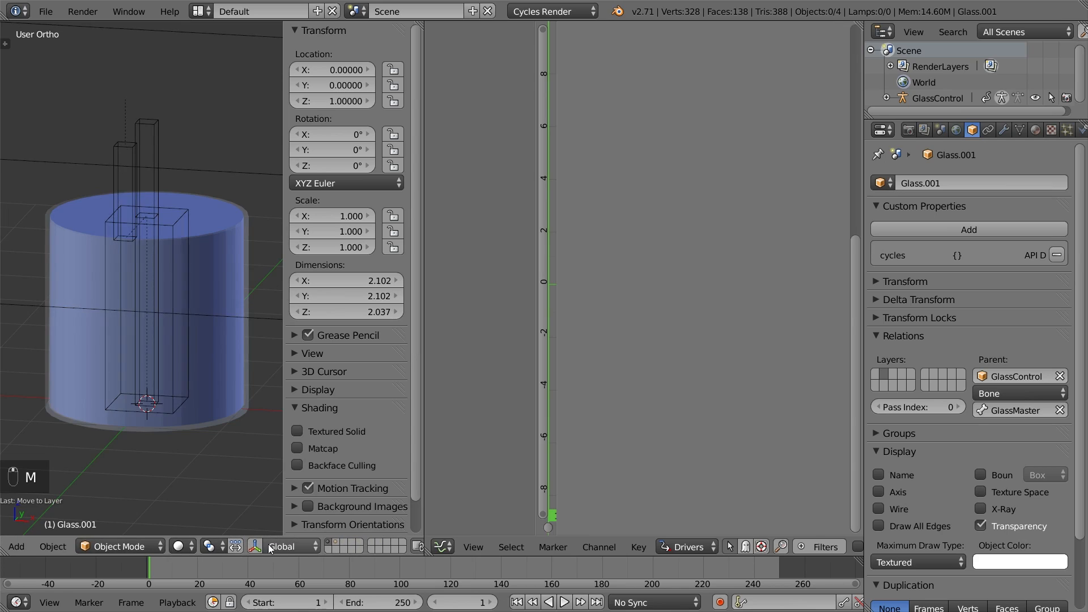
pyautogui.click(335, 544)
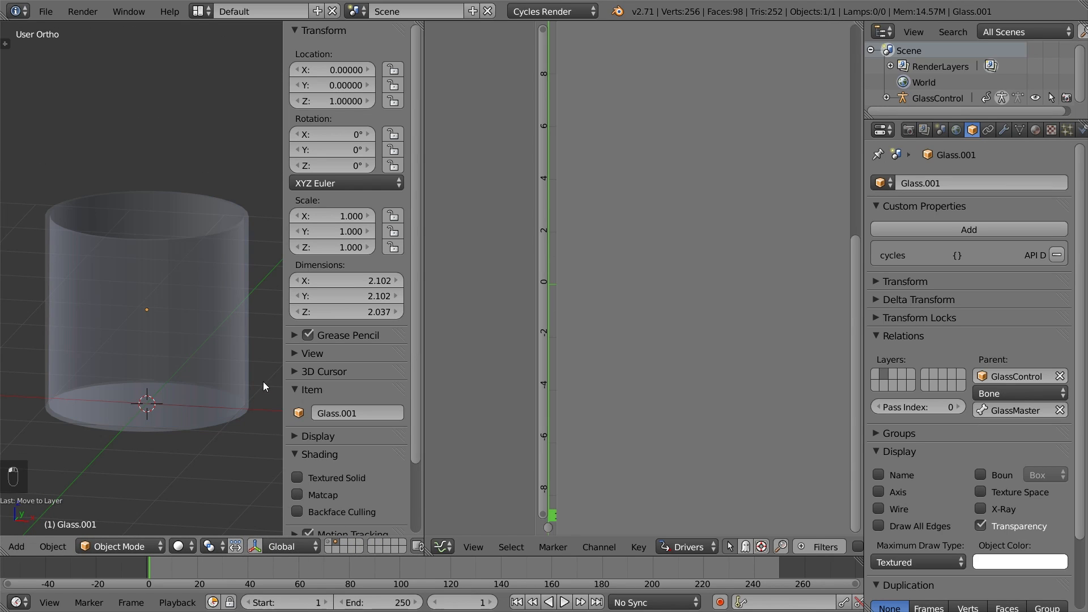
# Add four evenly spaced horizontal loop cuts around the wall of the duplicated glass
pyautogui.press('Tab')
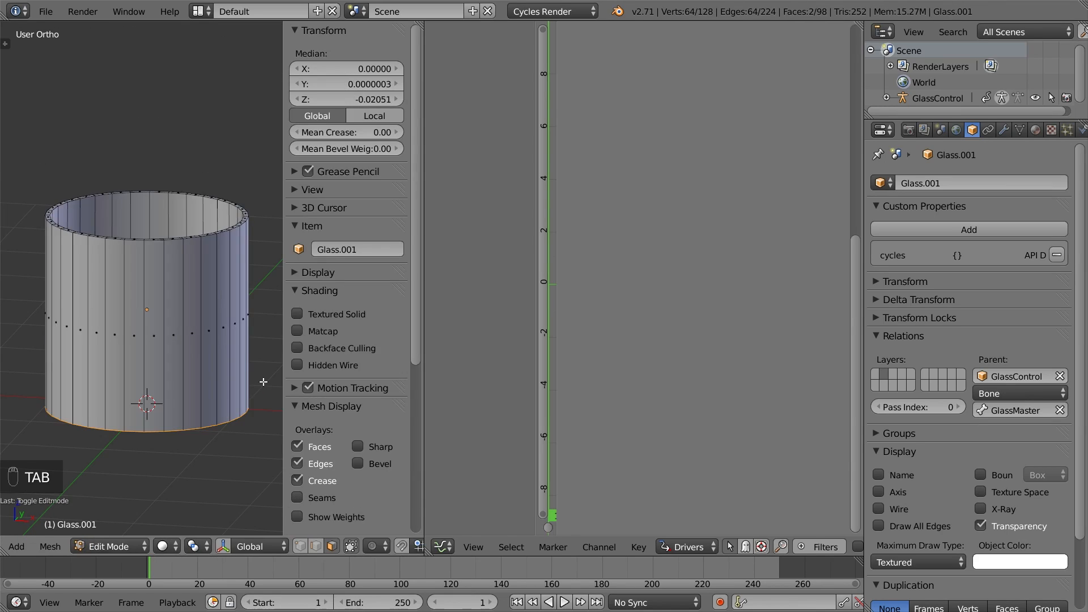
pyautogui.hotkey('ctrl', 'r')
pyautogui.scroll(3, 227, 355)
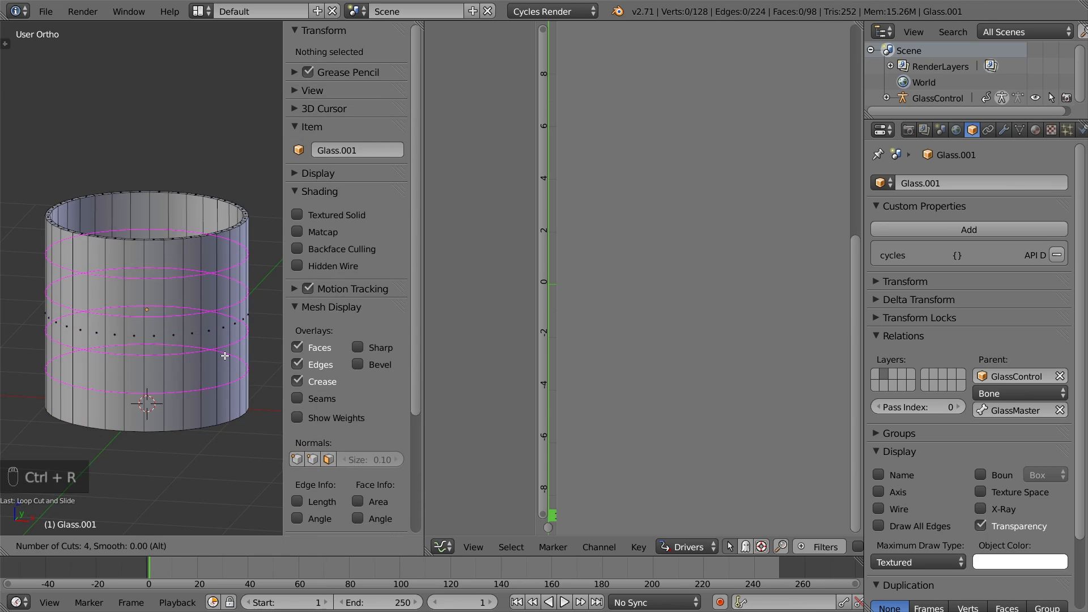
pyautogui.click(225, 355)
pyautogui.rightClick(225, 356)
# Extrude an upper and a lower pair of side faces outward in two segments, about 0.82 units in total, as handle stubs
pyautogui.hotkey('ctrl', 'Tab')
pyautogui.click(224, 355)
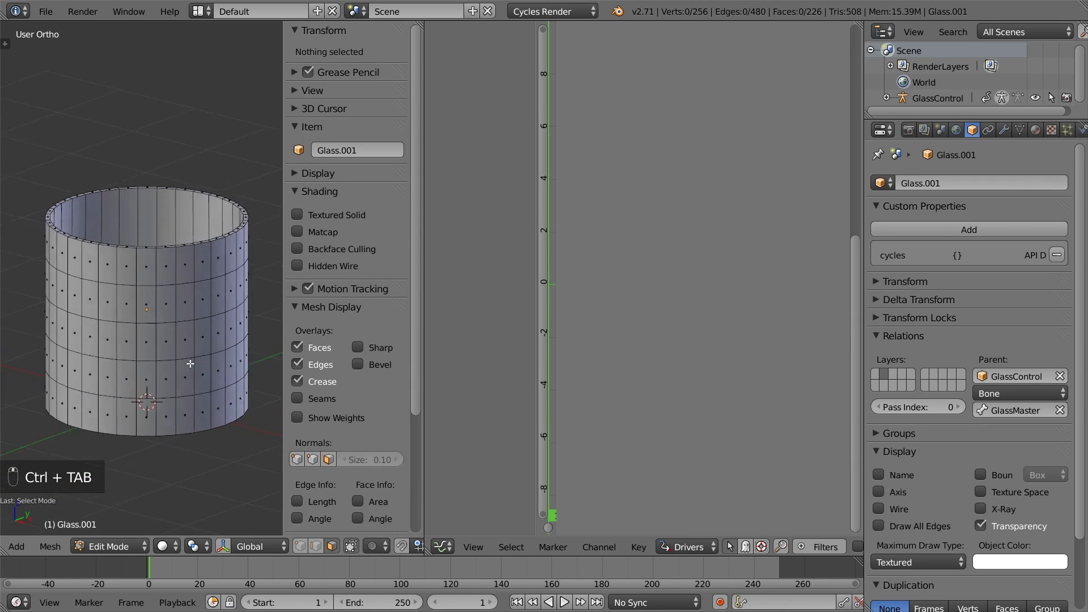
pyautogui.rightClick(174, 379)
pyautogui.keyDown('shift'); pyautogui.rightClick(194, 380); pyautogui.keyUp('shift')
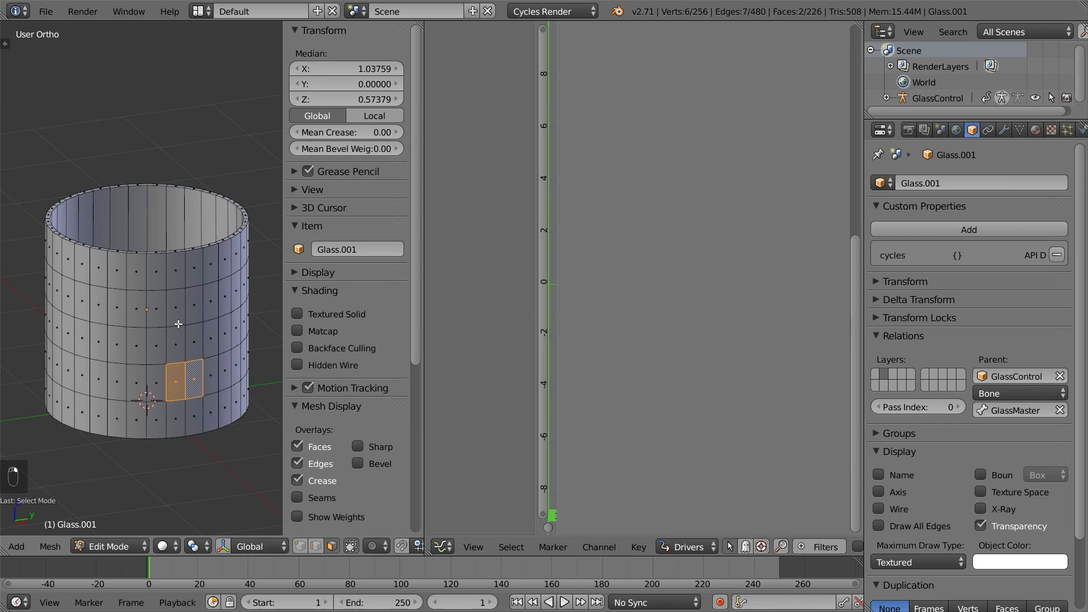
pyautogui.keyDown('shift'); pyautogui.rightClick(175, 307); pyautogui.keyUp('shift')
pyautogui.keyDown('shift'); pyautogui.rightClick(192, 318); pyautogui.keyUp('shift')
pyautogui.moveTo(192, 318); pyautogui.dragTo(247, 383, button='middle')
pyautogui.press('e')
pyautogui.click(259, 389)
pyautogui.press('e')
pyautogui.click(281, 384)
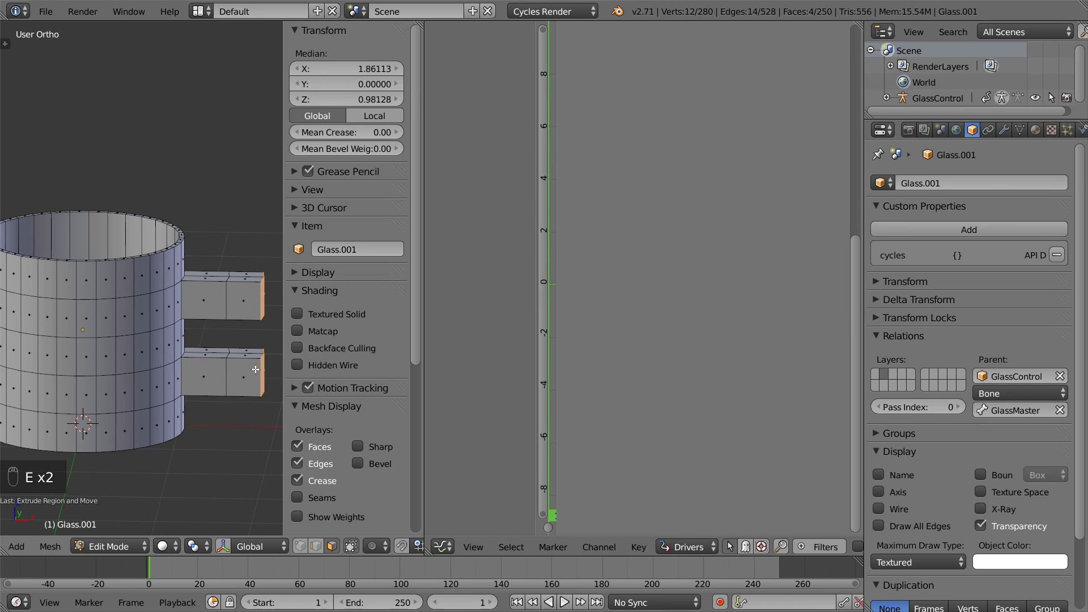
# Delete the facing inner faces on the outer segments of the two handle stubs
pyautogui.rightClick(247, 356)
pyautogui.keyDown('shift'); pyautogui.rightClick(247, 351); pyautogui.keyUp('shift')
pyautogui.moveTo(247, 352); pyautogui.dragTo(248, 306, button='middle')
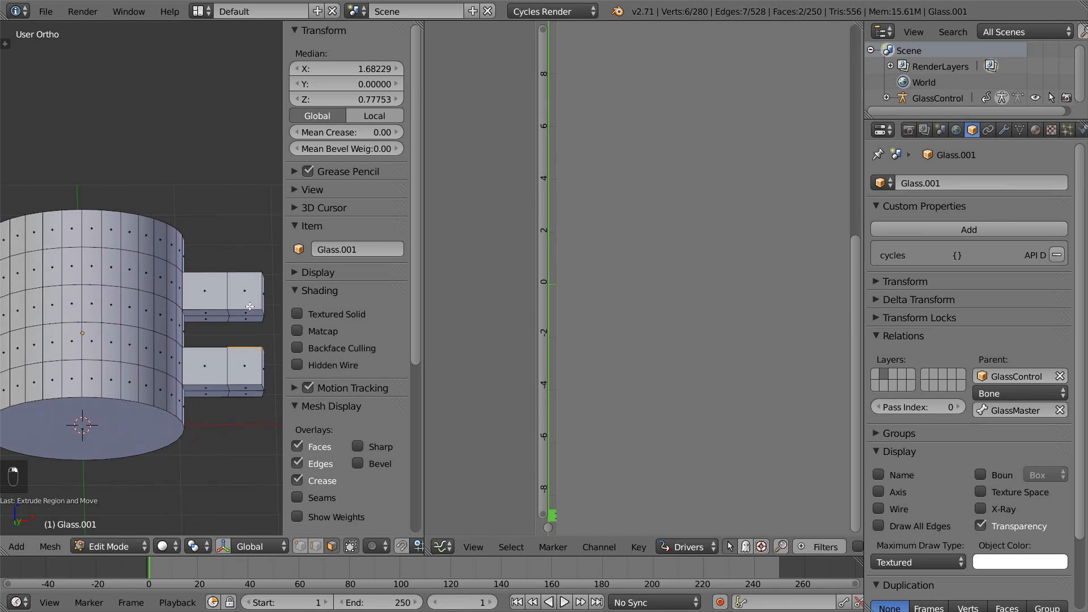
pyautogui.press('x')
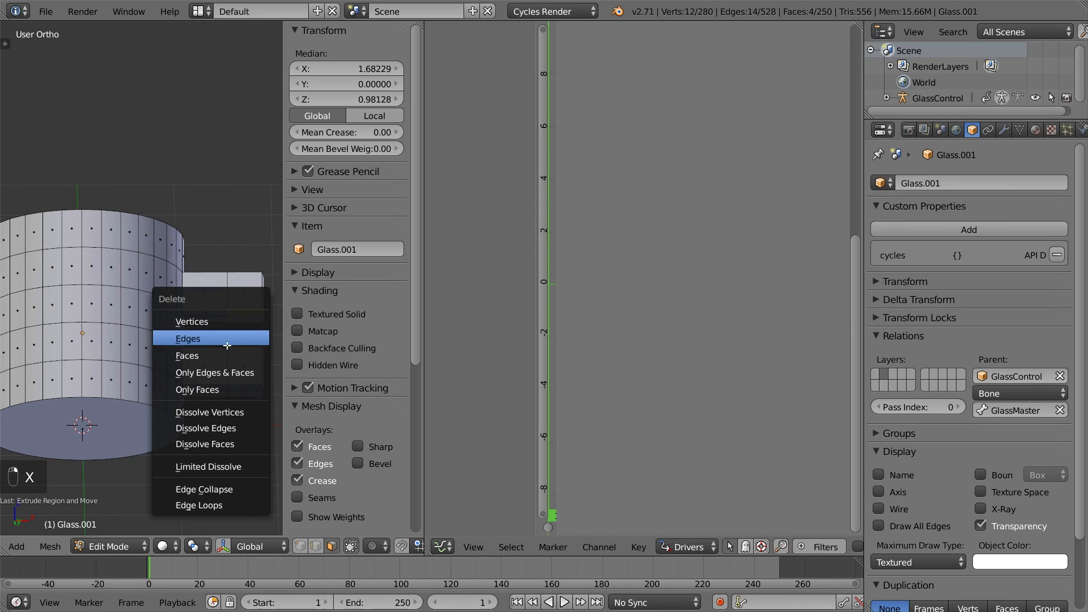
pyautogui.click(223, 352)
# Bridge the open edge loops between the two stubs to close the mug handle and leave Edit Mode
pyautogui.hotkey('ctrl', 'Tab')
pyautogui.click(228, 313)
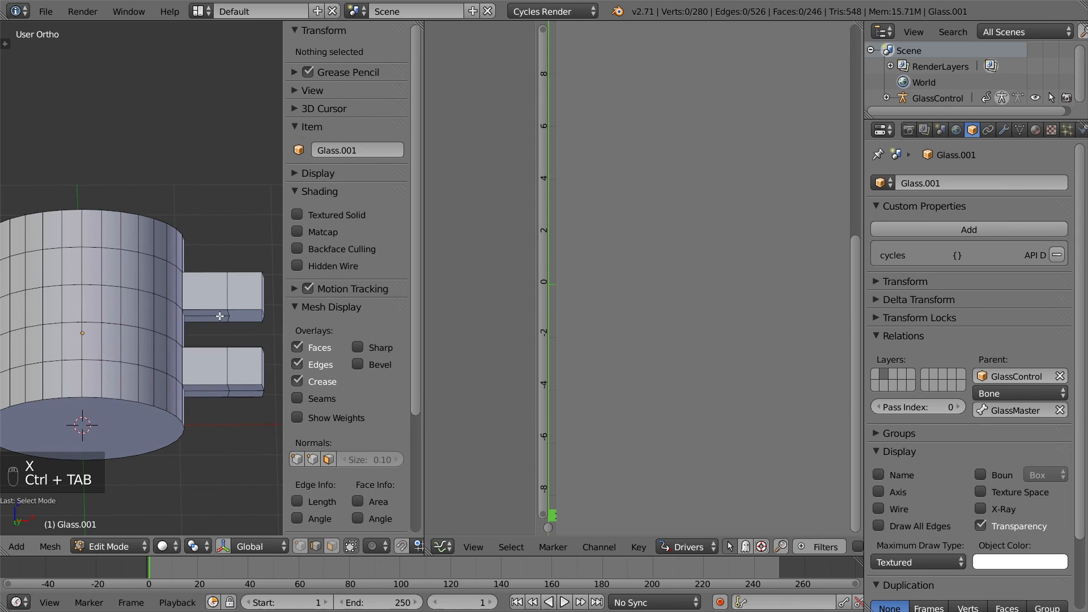
pyautogui.keyDown('alt'); pyautogui.rightClick(229, 314); pyautogui.keyUp('alt')
pyautogui.moveTo(229, 314); pyautogui.dragTo(228, 355, button='middle')
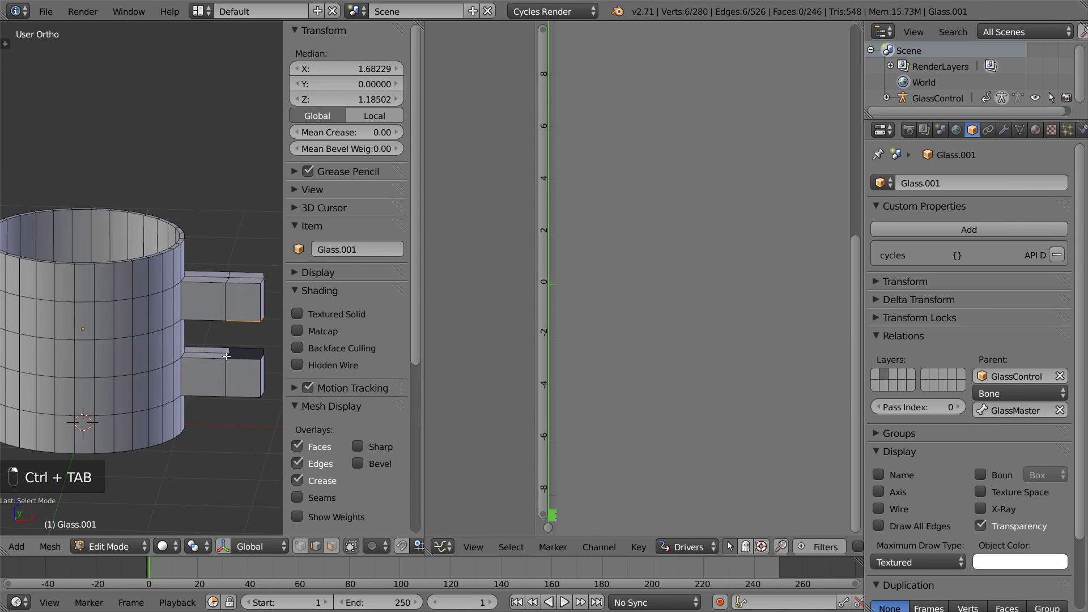
pyautogui.press('w')
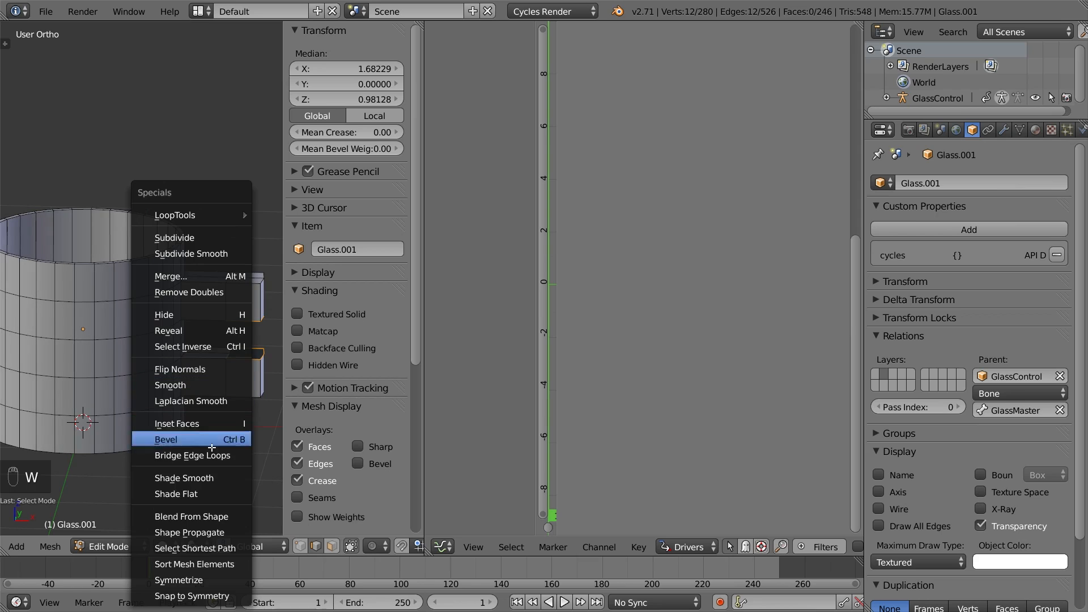
pyautogui.click(211, 455)
pyautogui.press('Tab')
pyautogui.scroll(-3, 214, 417)
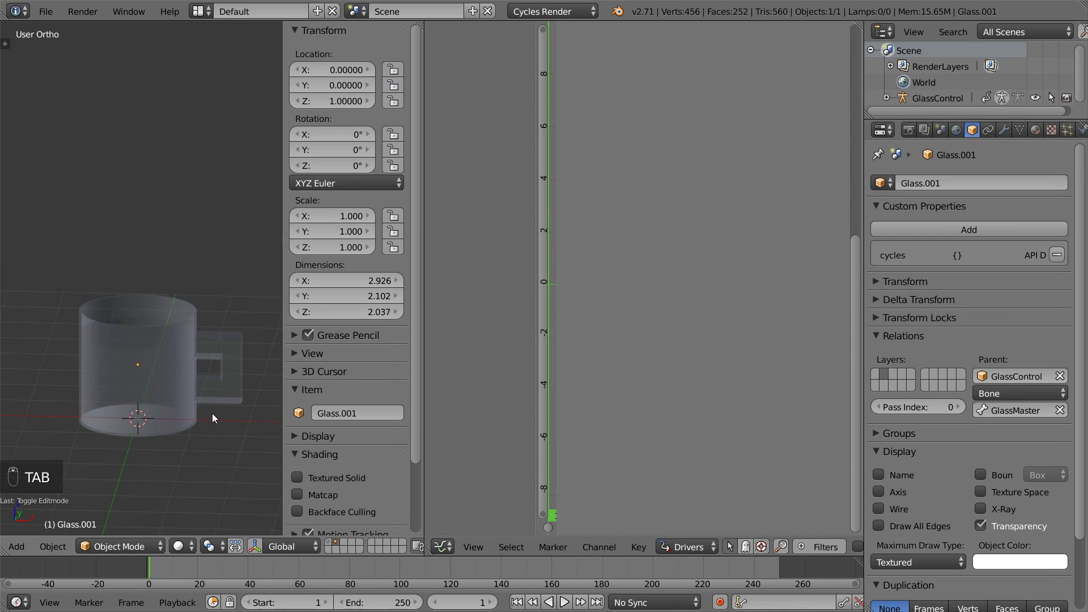
# Duplicate the original glass from the first layer in place, move the copy to the third layer and display that layer
pyautogui.click(328, 545)
pyautogui.rightClick(201, 405)
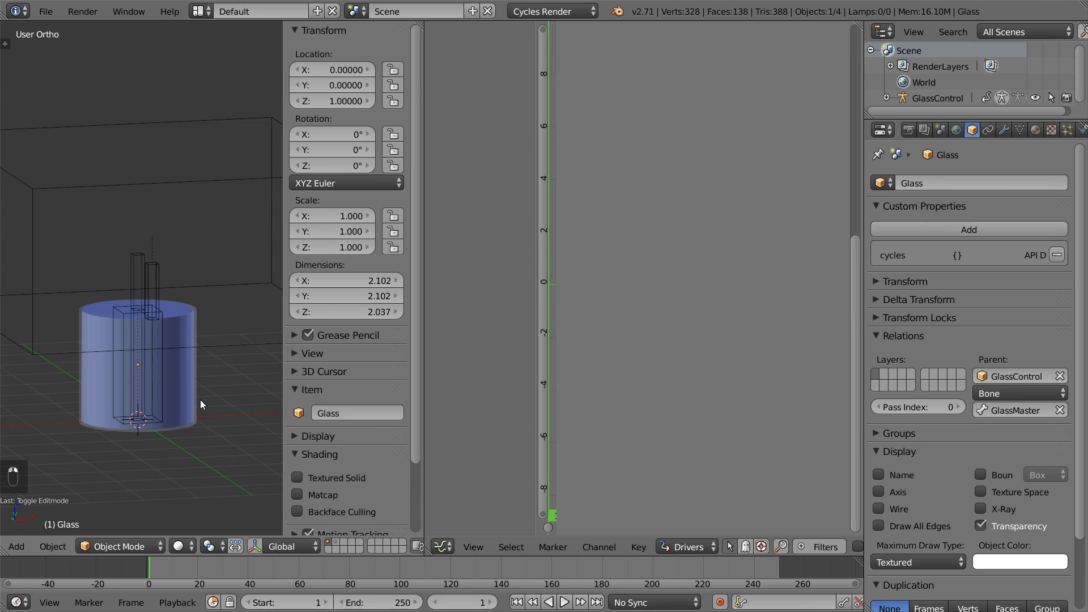
pyautogui.hotkey('shift', 'd')
pyautogui.rightClick(223, 403)
pyautogui.press('m')
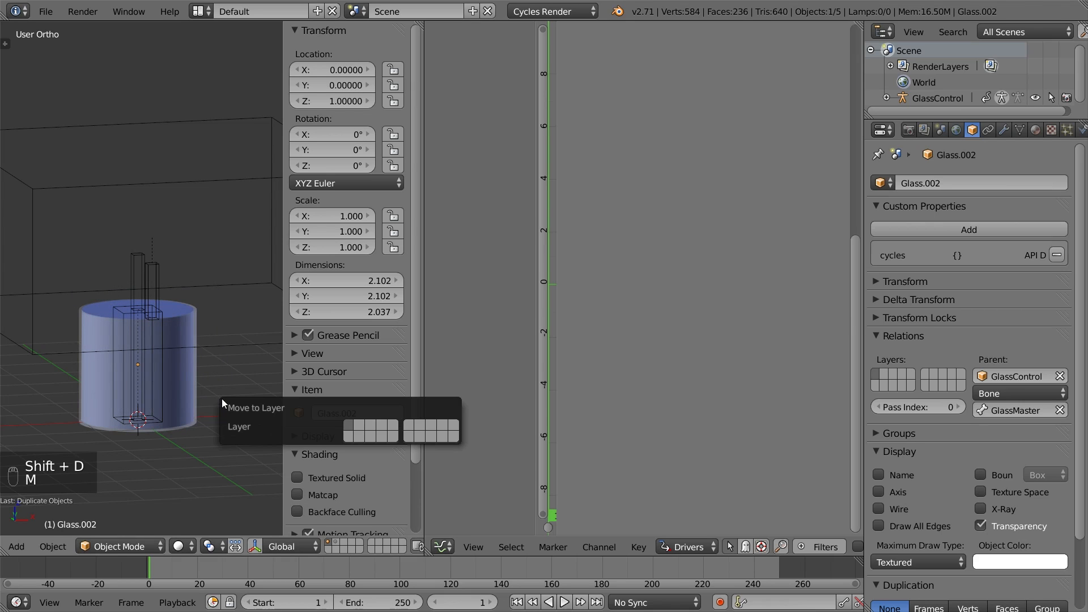
pyautogui.click(369, 428)
pyautogui.press('3')
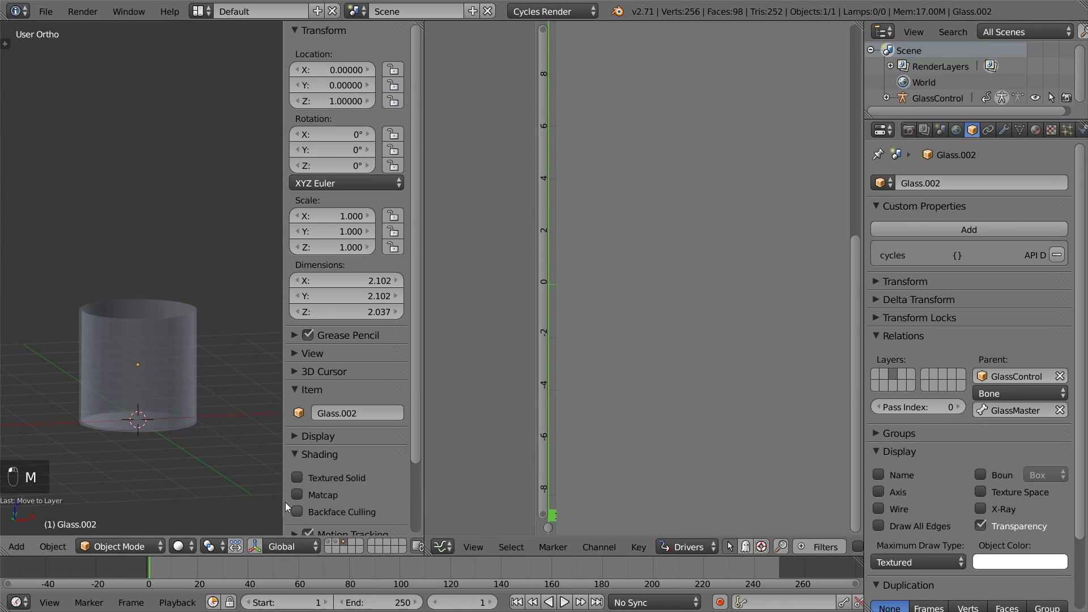
# Inset the bottom face of the new glass copy to a small central circle
pyautogui.press('Tab')
pyautogui.moveTo(177, 382); pyautogui.dragTo(175, 352, button='middle')
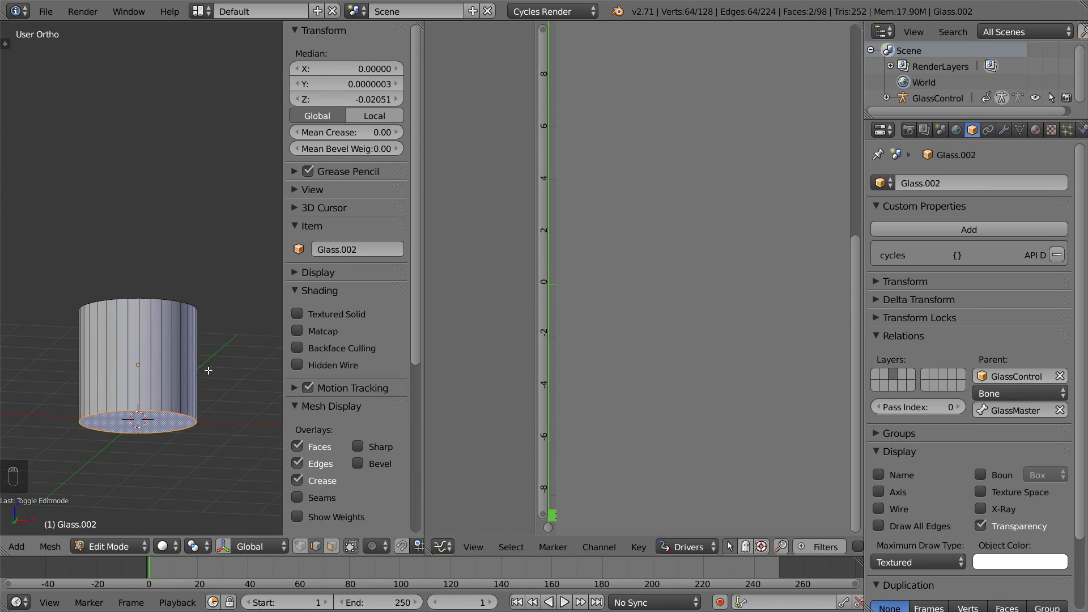
pyautogui.press('i')
pyautogui.click(167, 397)
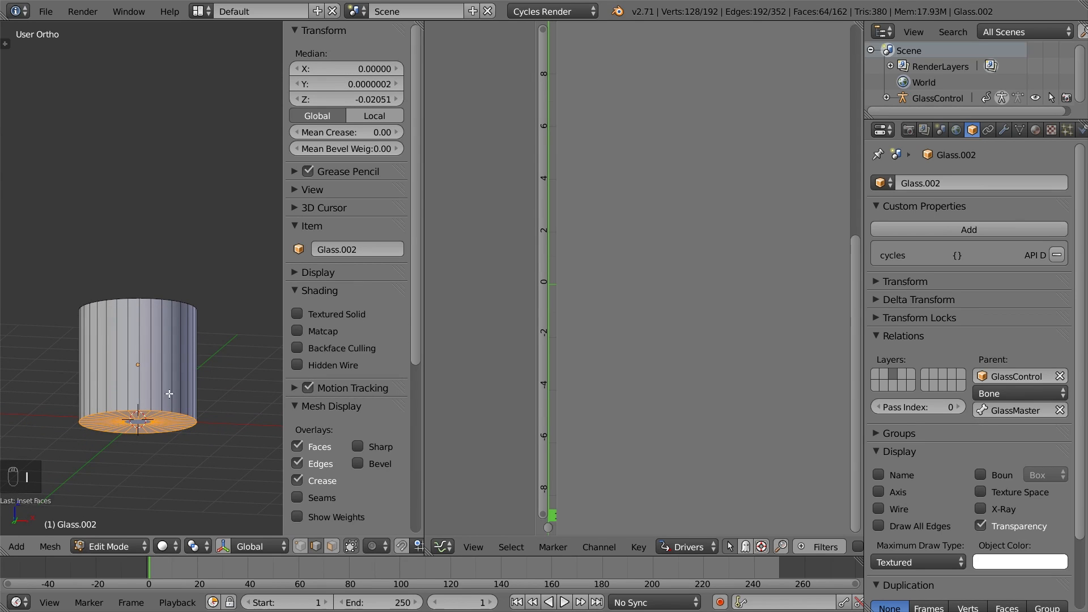
# Extrude the small central bottom face downward about 0.76 units to form a stem
pyautogui.hotkey('ctrl', 'Tab')
pyautogui.click(142, 431)
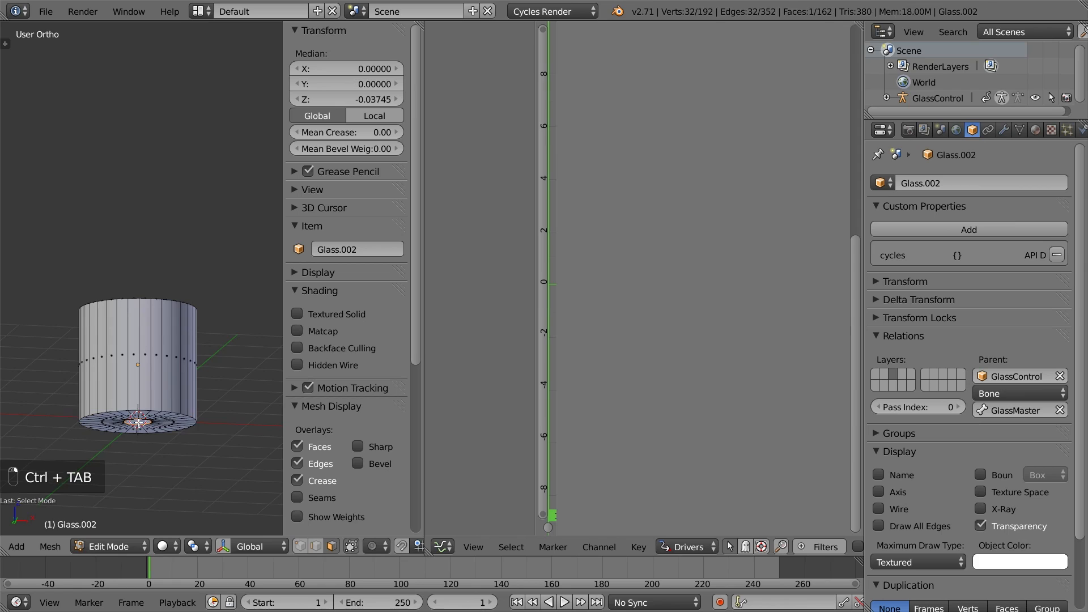
pyautogui.press('e')
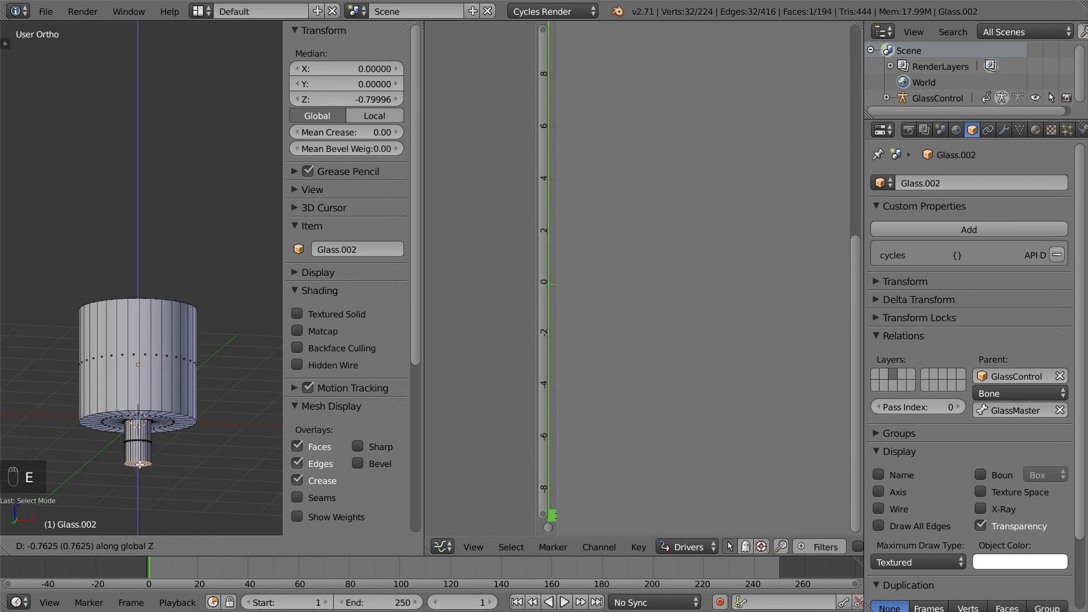
pyautogui.click(139, 465)
# Extrude the stem's end into a foot scaled about three times wider, give it about 0.1 units of thickness and leave Edit Mode
pyautogui.press('e')
pyautogui.press('s')
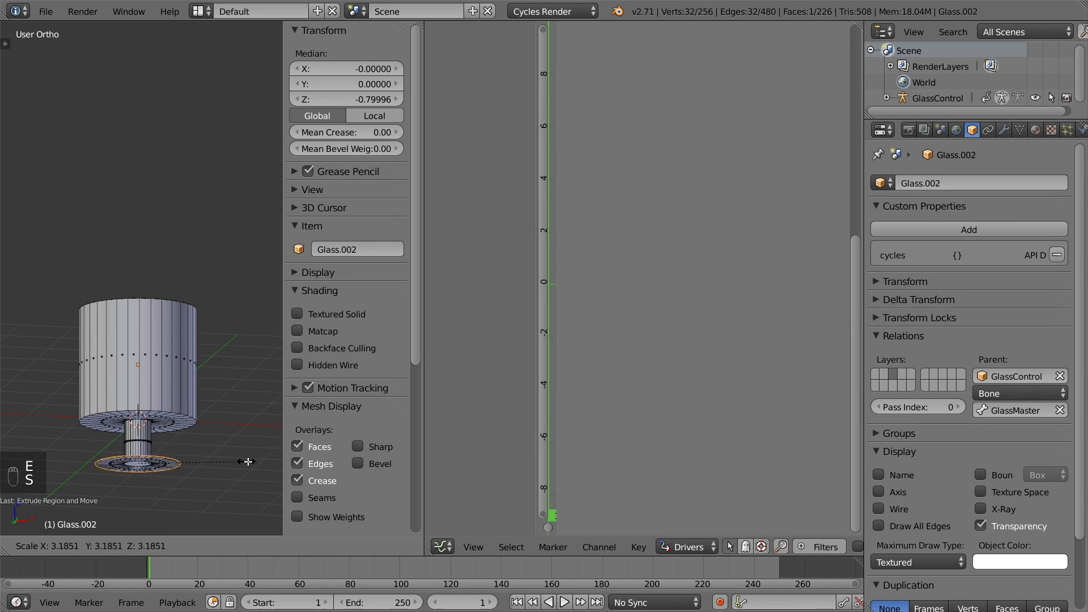
pyautogui.click(251, 462)
pyautogui.press('e')
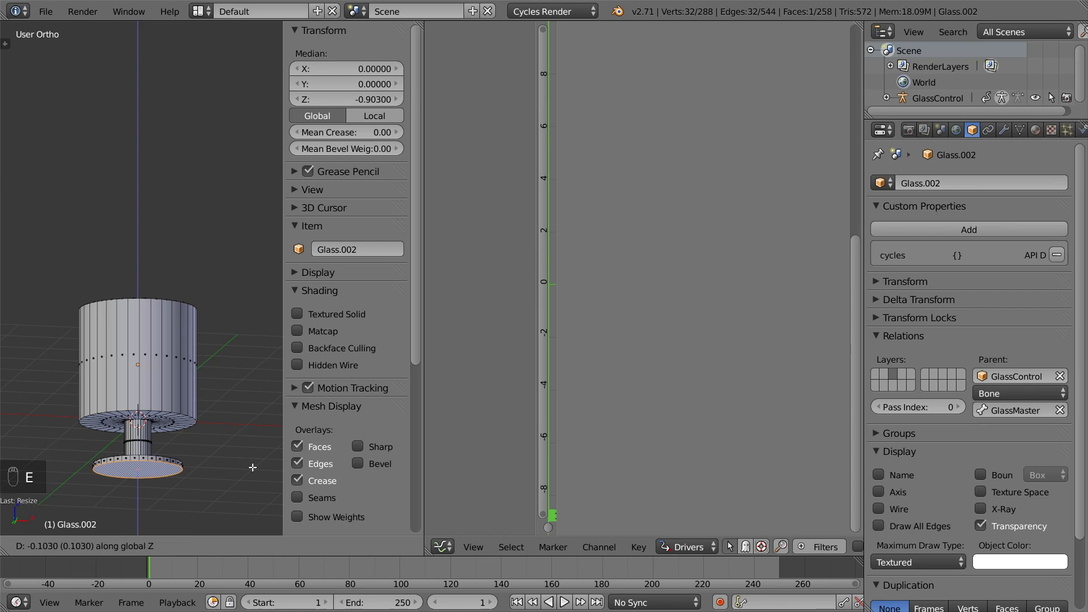
pyautogui.click(248, 465)
pyautogui.press('Tab')
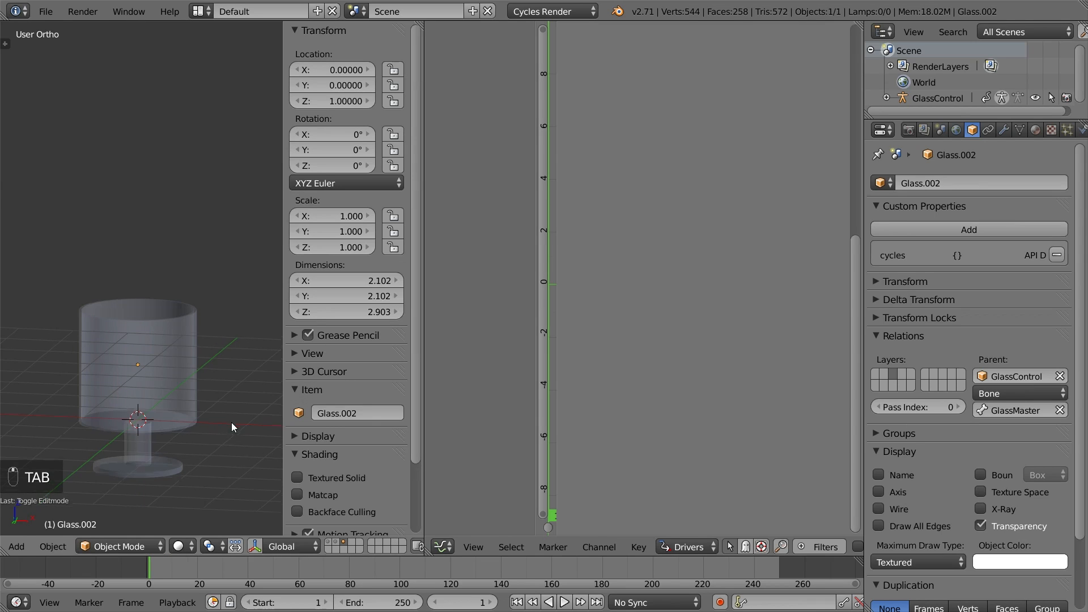
pyautogui.moveTo(229, 458); pyautogui.dragTo(182, 461, button='middle')
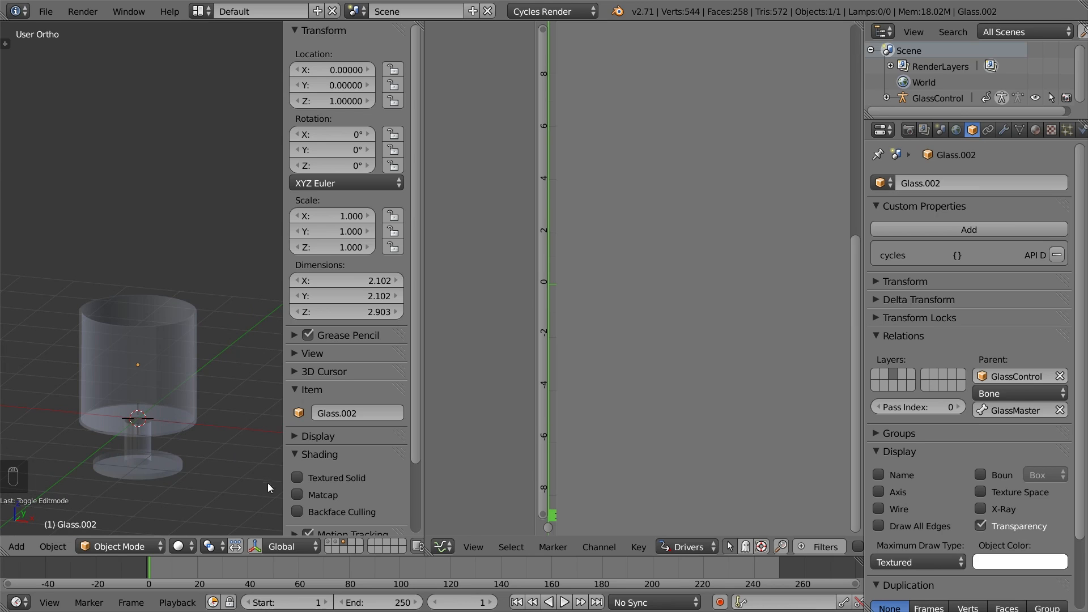
# Display the first layer and add a custom property named Glass Style to the GlassControl rig
pyautogui.click(330, 542)
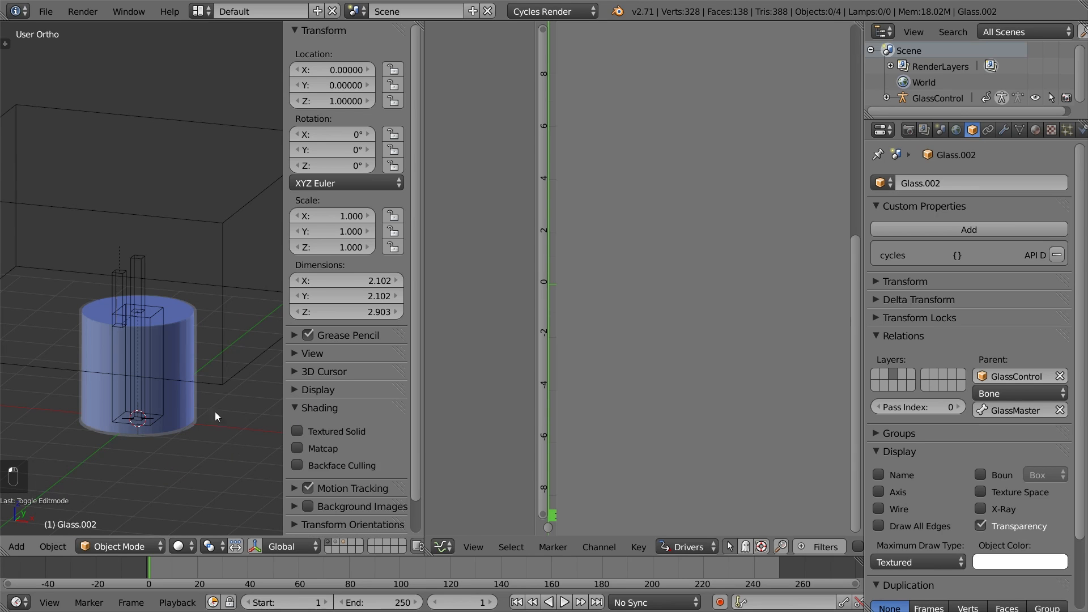
pyautogui.rightClick(140, 281)
pyautogui.click(920, 230)
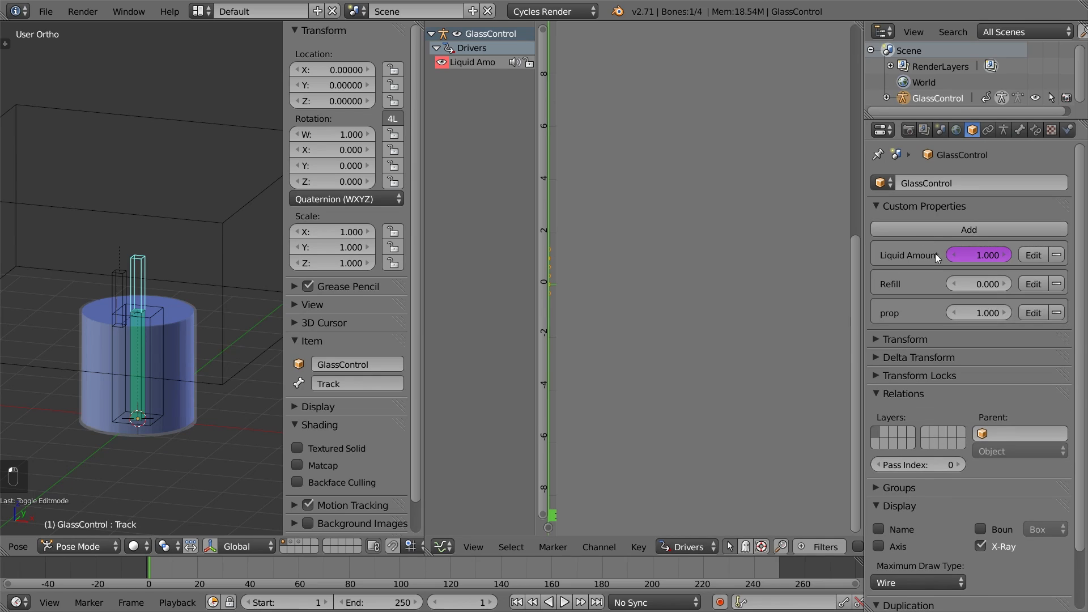
pyautogui.click(1033, 313)
pyautogui.click(1024, 333)
pyautogui.write('GlassStyle')
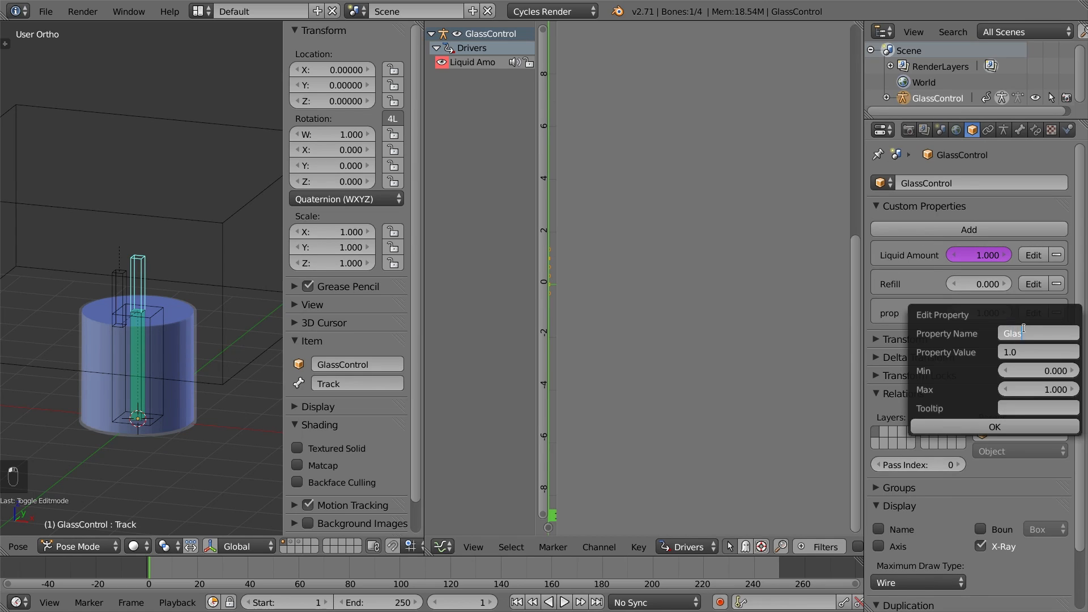
# Give the Glass Style property a minimum of 1, a maximum of 3 and the whole-number value 1, and confirm it
pyautogui.click(1036, 369)
pyautogui.write('1')
pyautogui.press('Return')
pyautogui.click(1036, 383)
pyautogui.write('3')
pyautogui.press('Return')
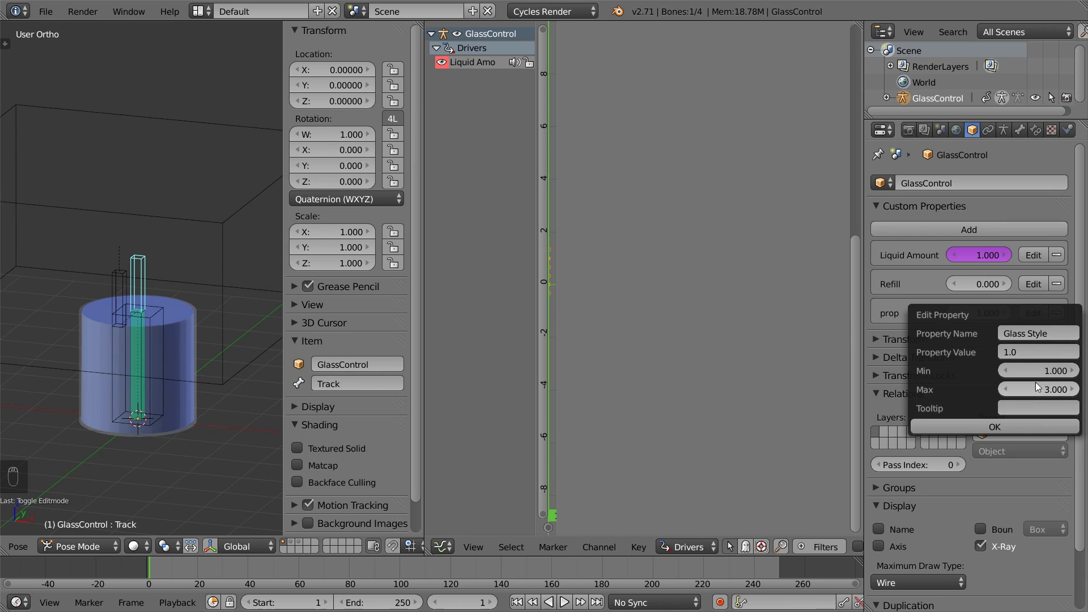
pyautogui.click(1032, 355)
pyautogui.click(1032, 355)
pyautogui.press('BackSpace')
pyautogui.press('BackSpace')
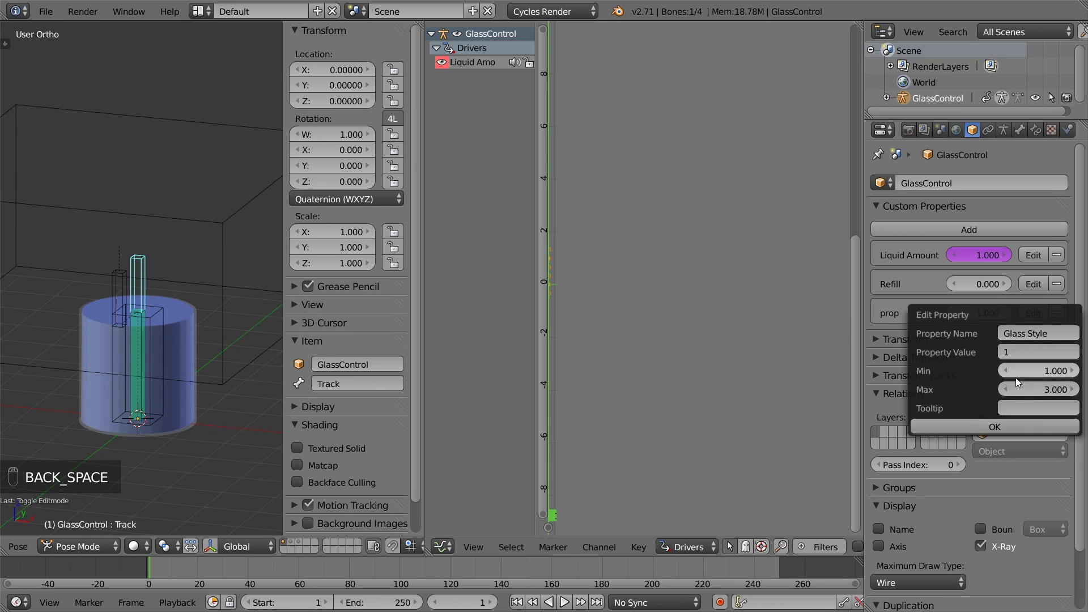
pyautogui.click(970, 428)
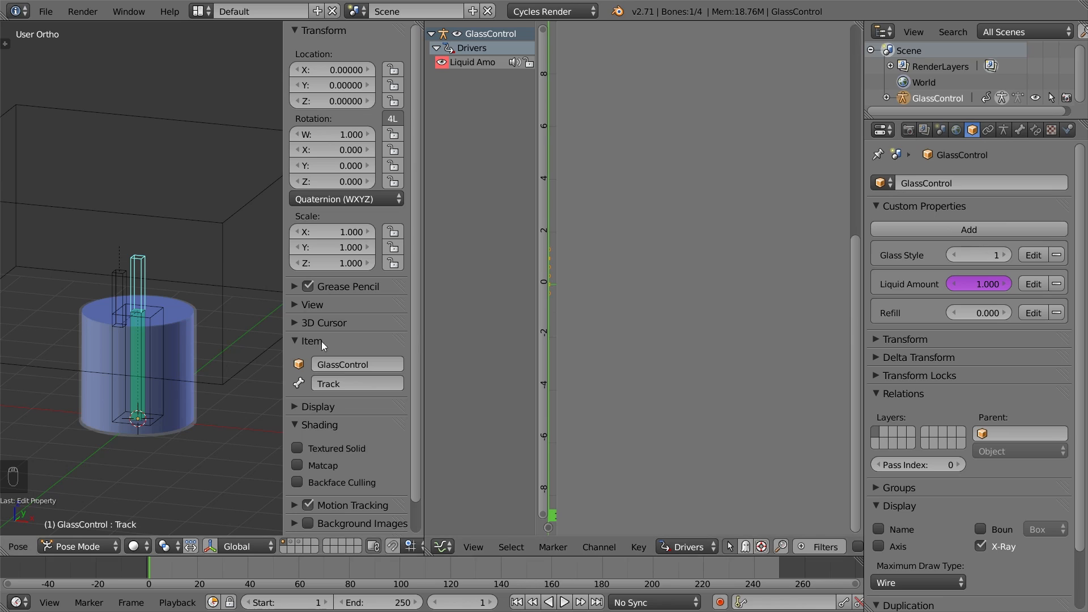
# Add a Mask modifier to the original glass and put a driver on the modifier's invert option
pyautogui.rightClick(201, 324)
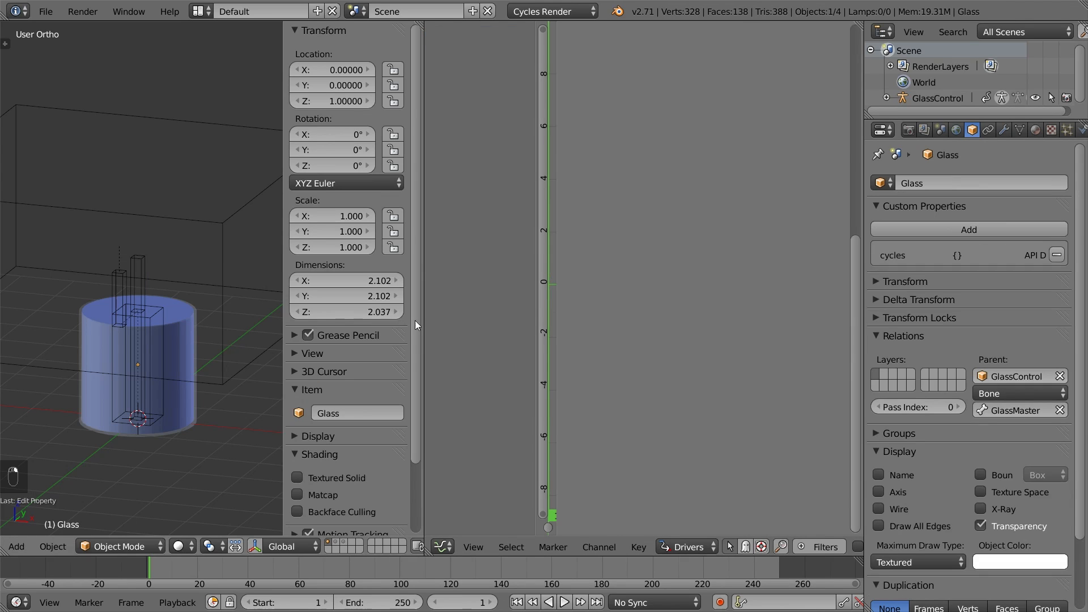
pyautogui.click(1004, 130)
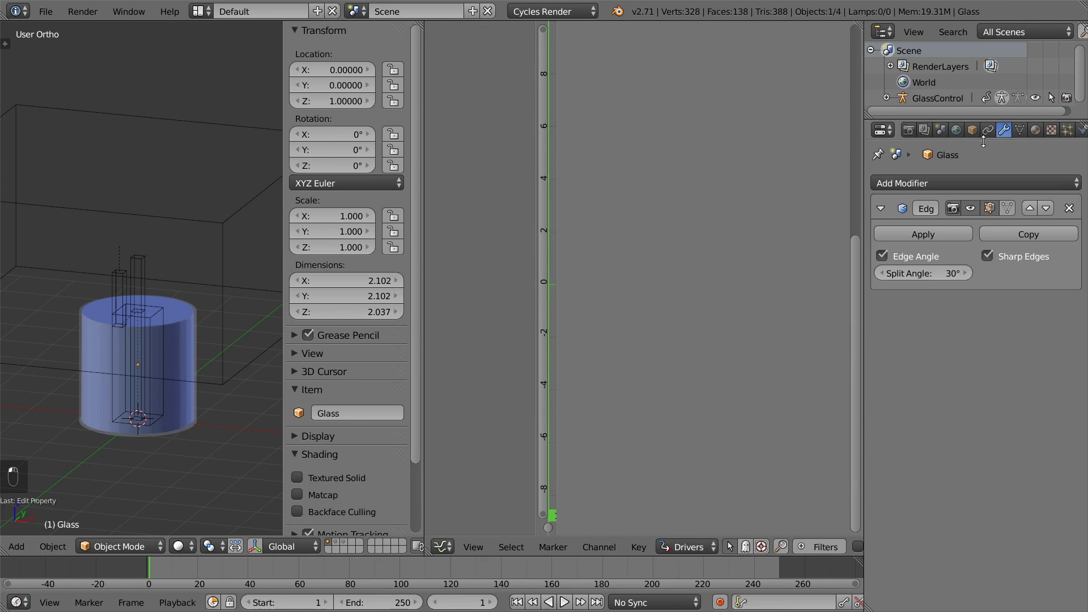
pyautogui.click(933, 180)
pyautogui.click(797, 319)
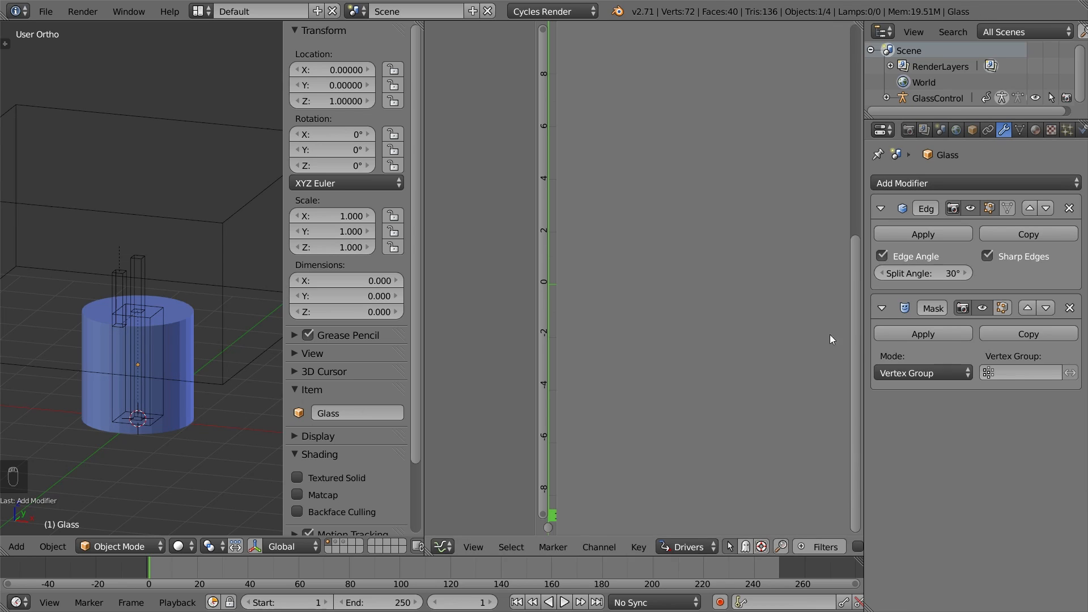
pyautogui.press('d')
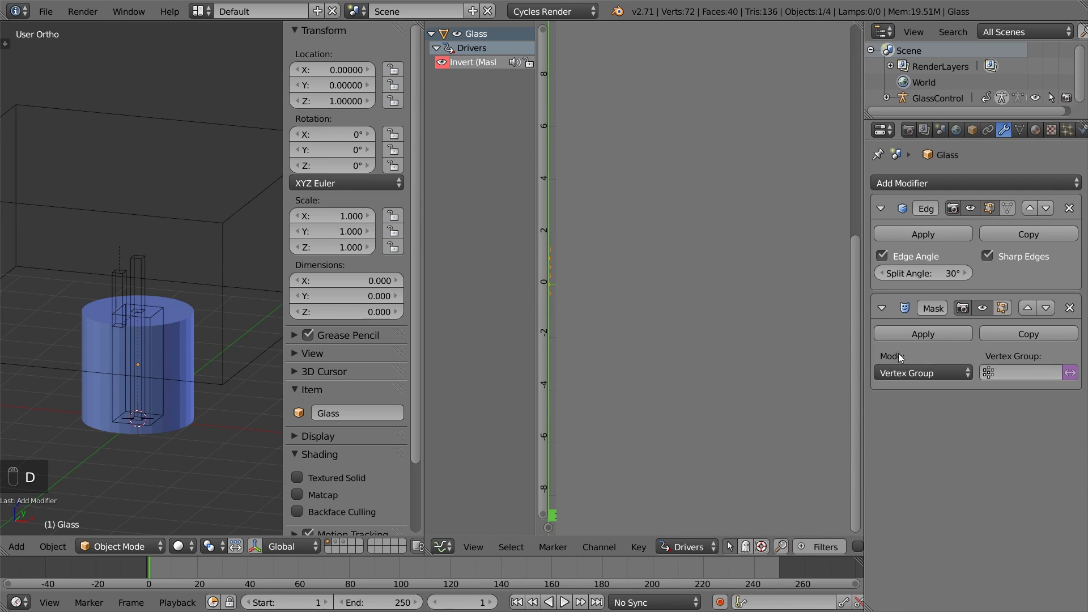
# Make the invert driver's variable a Single Property reading ["Glass Style"] from the GlassControl object
pyautogui.click(477, 62)
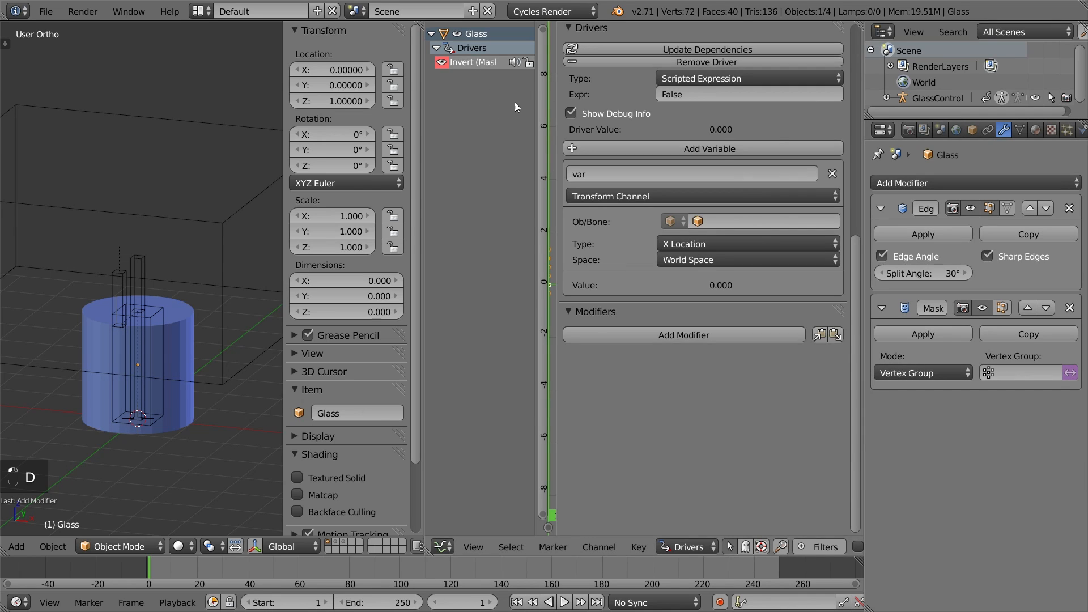
pyautogui.click(709, 221)
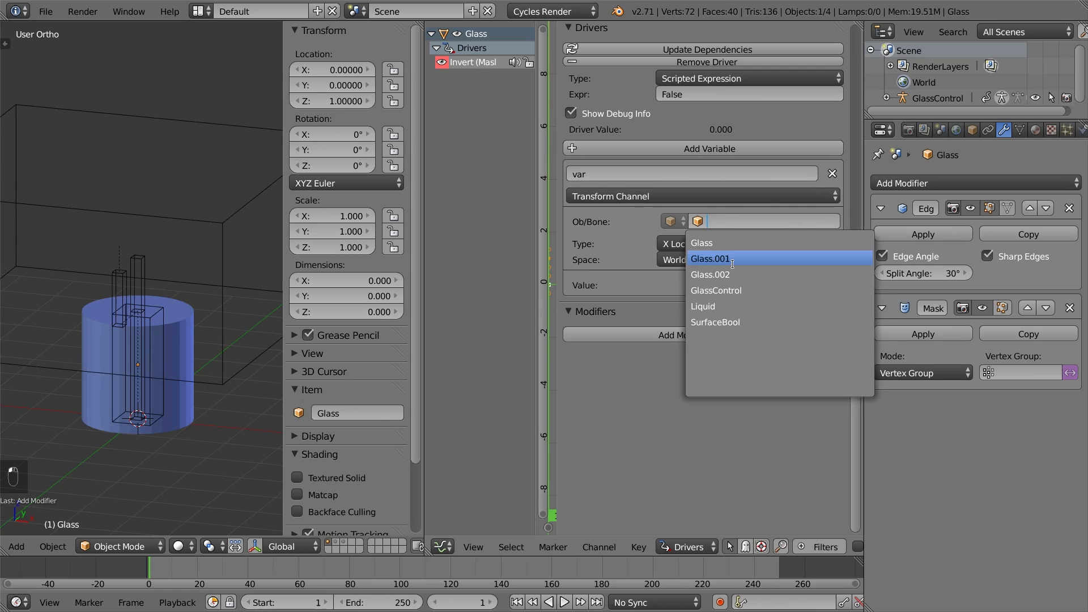
pyautogui.click(716, 284)
pyautogui.click(708, 196)
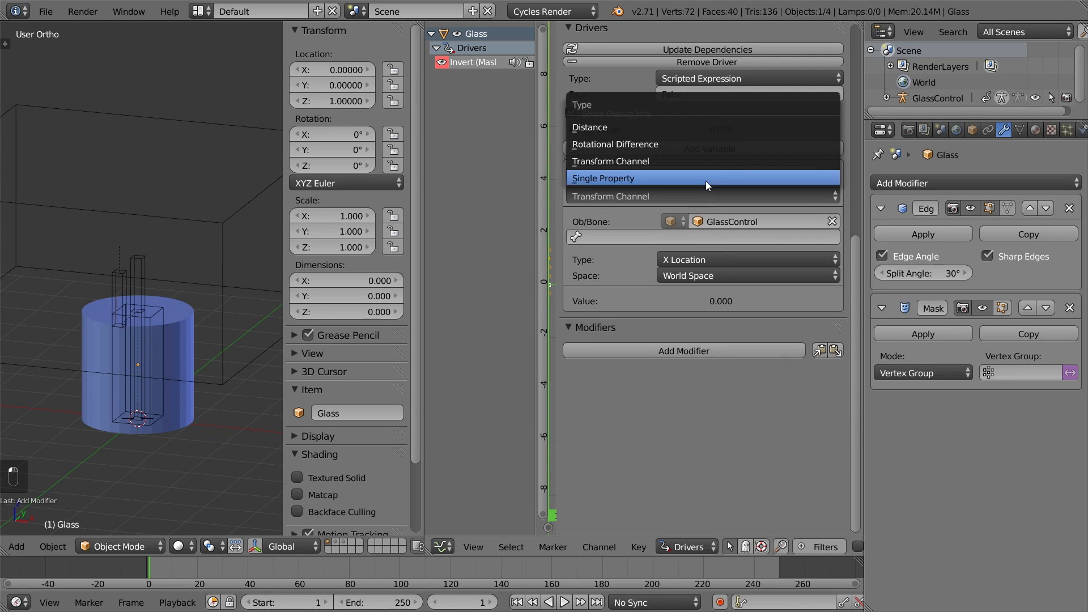
pyautogui.click(706, 182)
pyautogui.click(709, 243)
pyautogui.write('["Glas')
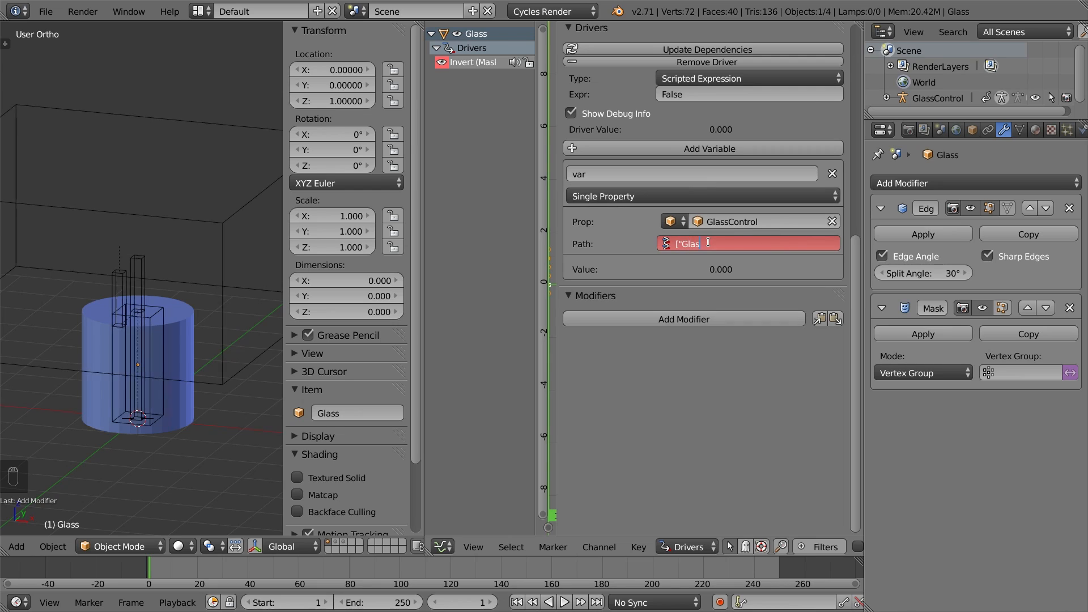
pyautogui.write('s Style"]')
pyautogui.press('Return')
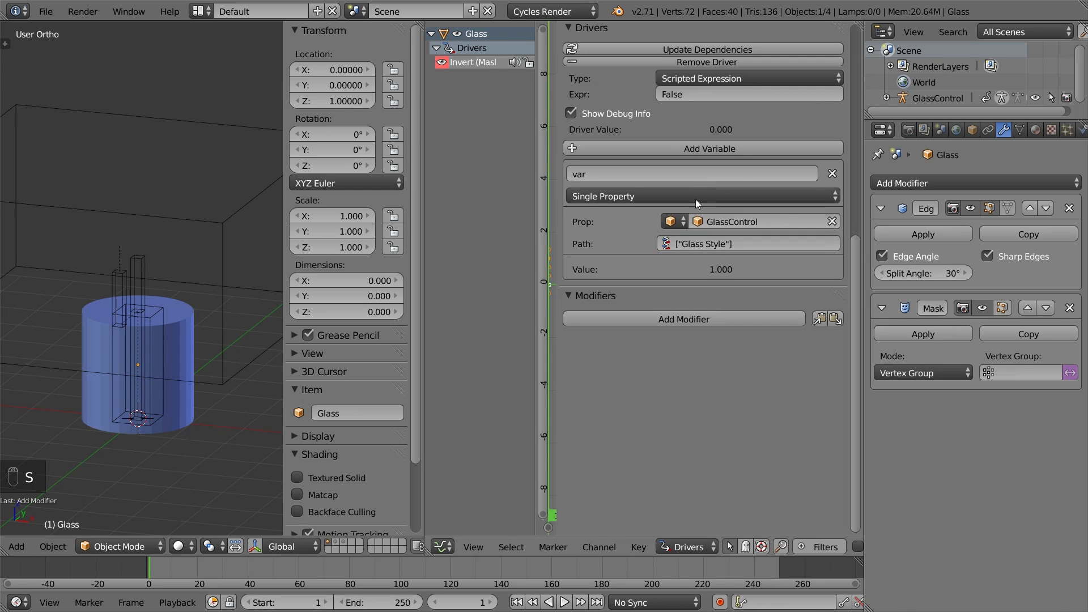
# Rename the driver variable to style and set the driver expression to style == 1
pyautogui.click(695, 174)
pyautogui.write('style')
pyautogui.press('Return')
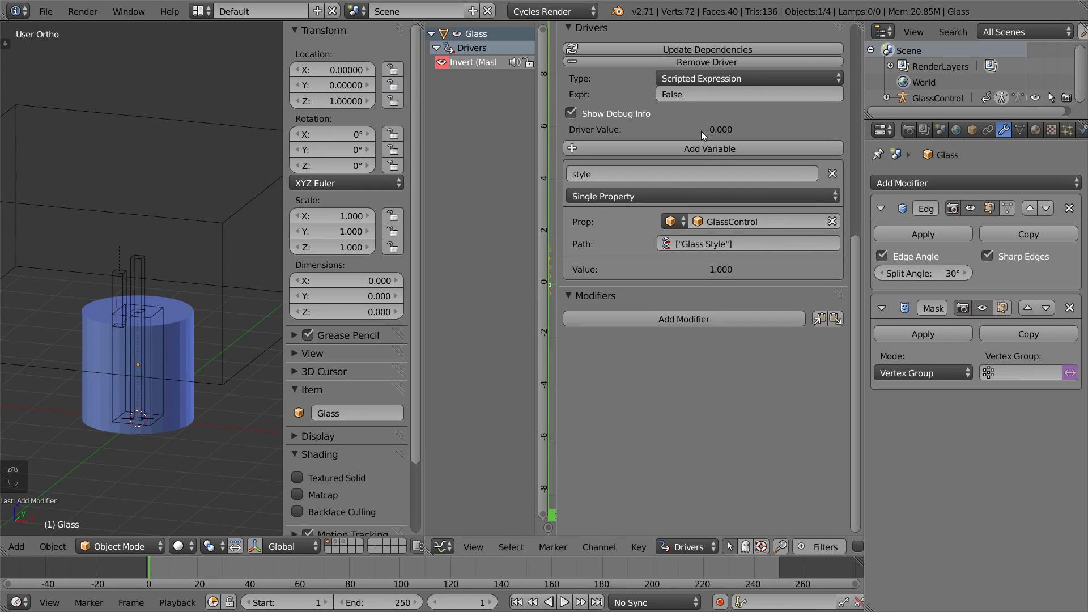
pyautogui.click(698, 94)
pyautogui.write('style == 1')
pyautogui.press('Return')
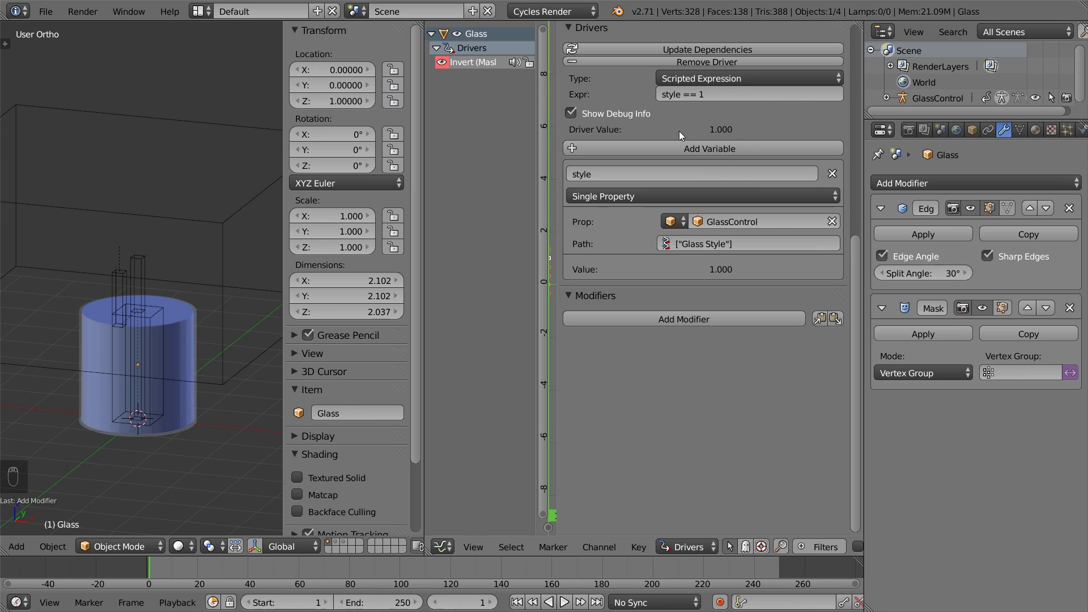
# Copy the invert driver, add a Mask modifier to the handled mug on the second layer and paste the driver onto its invert option
pyautogui.rightClick(1070, 373)
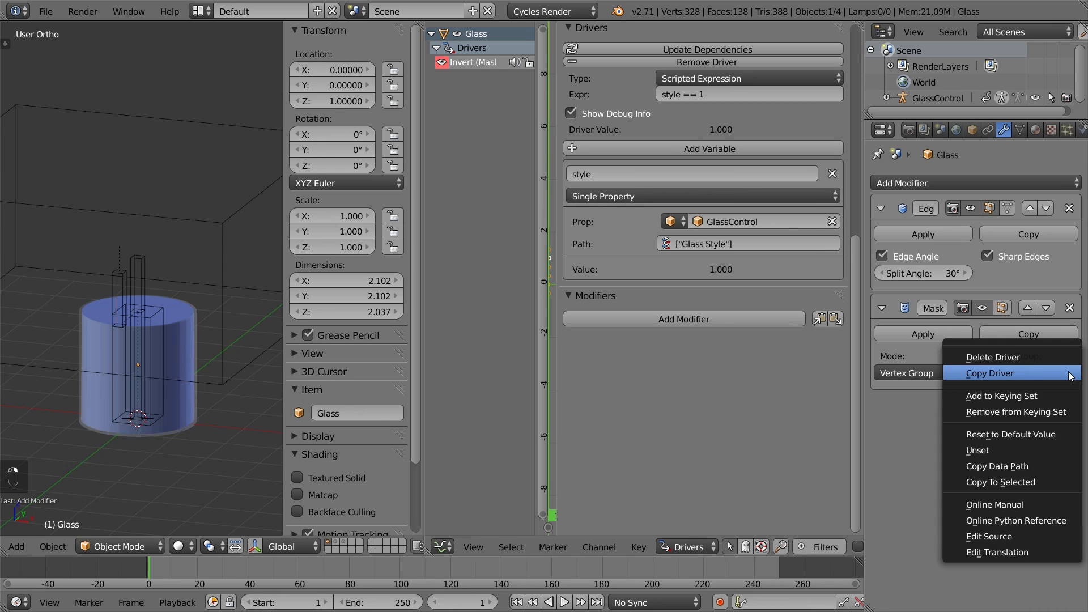
pyautogui.click(1069, 374)
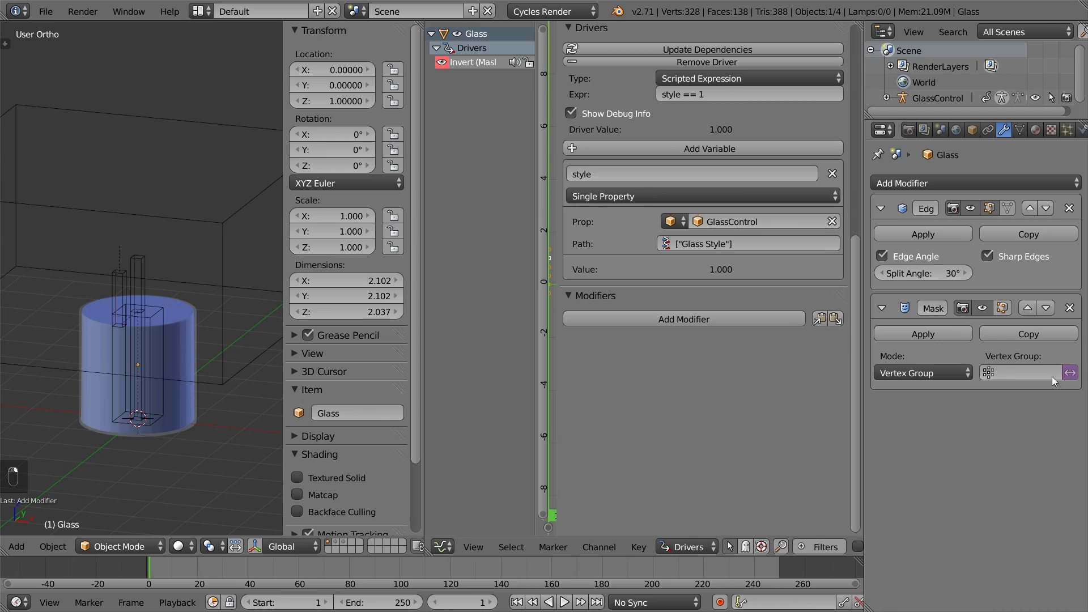
pyautogui.click(338, 541)
pyautogui.rightClick(222, 366)
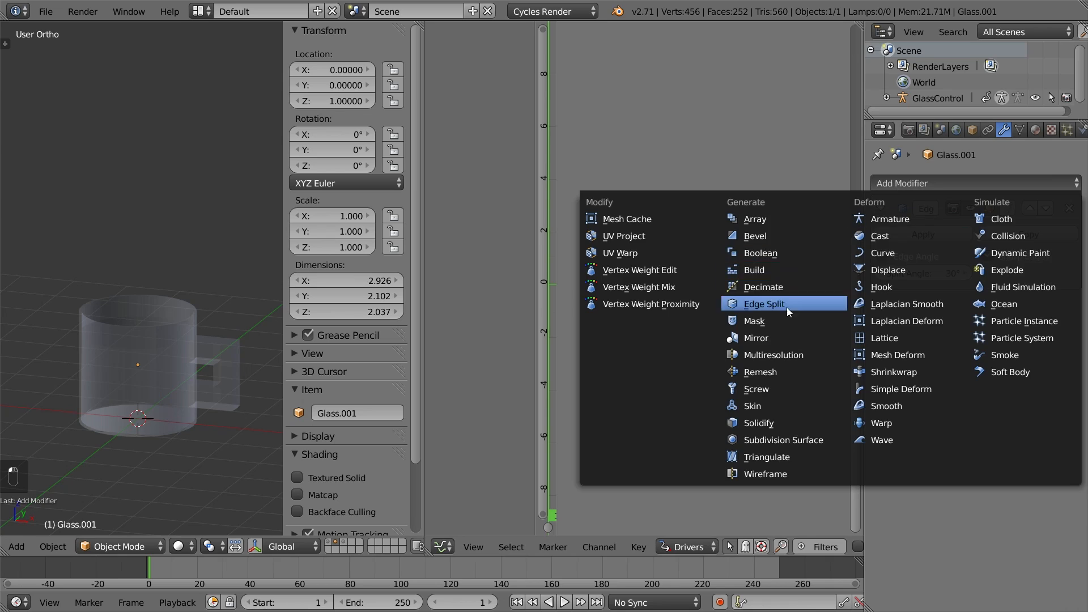
pyautogui.click(778, 319)
pyautogui.rightClick(1070, 373)
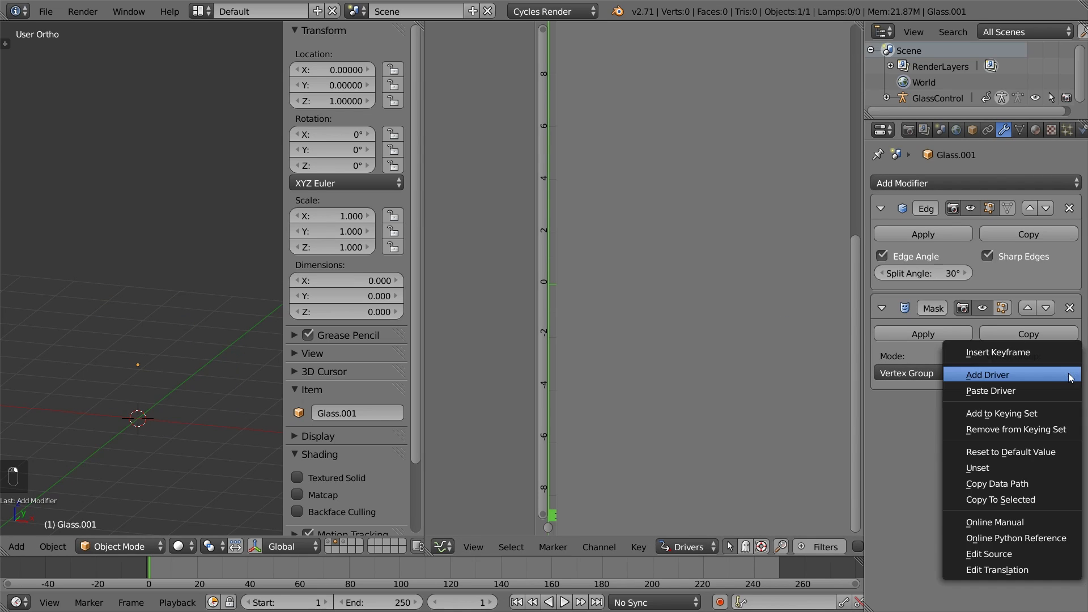
pyautogui.click(1018, 390)
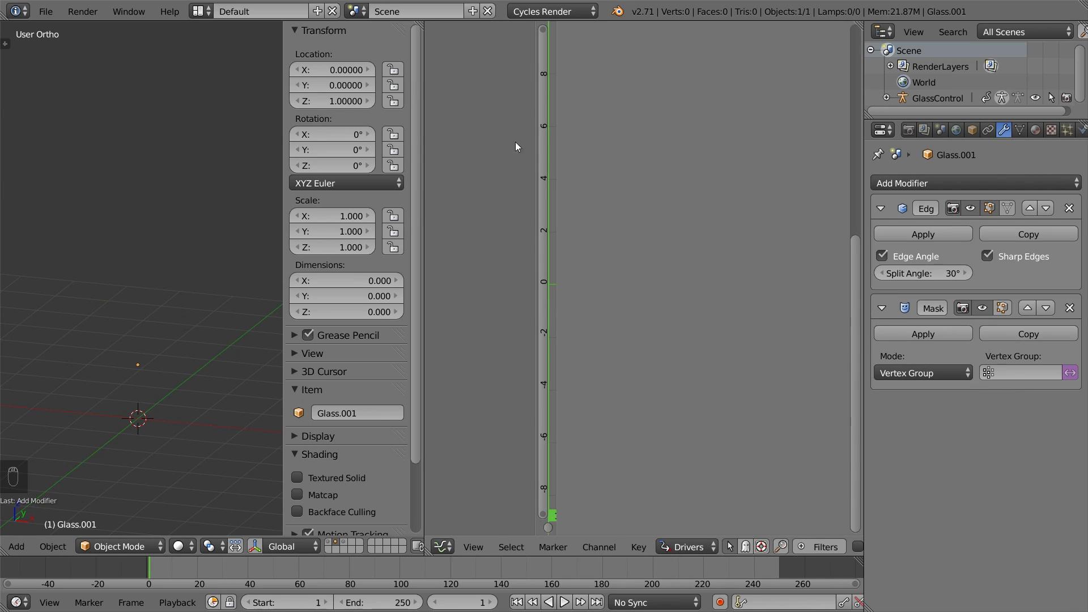
# Set the mug's mask driver expression to style == 2
pyautogui.click(478, 63)
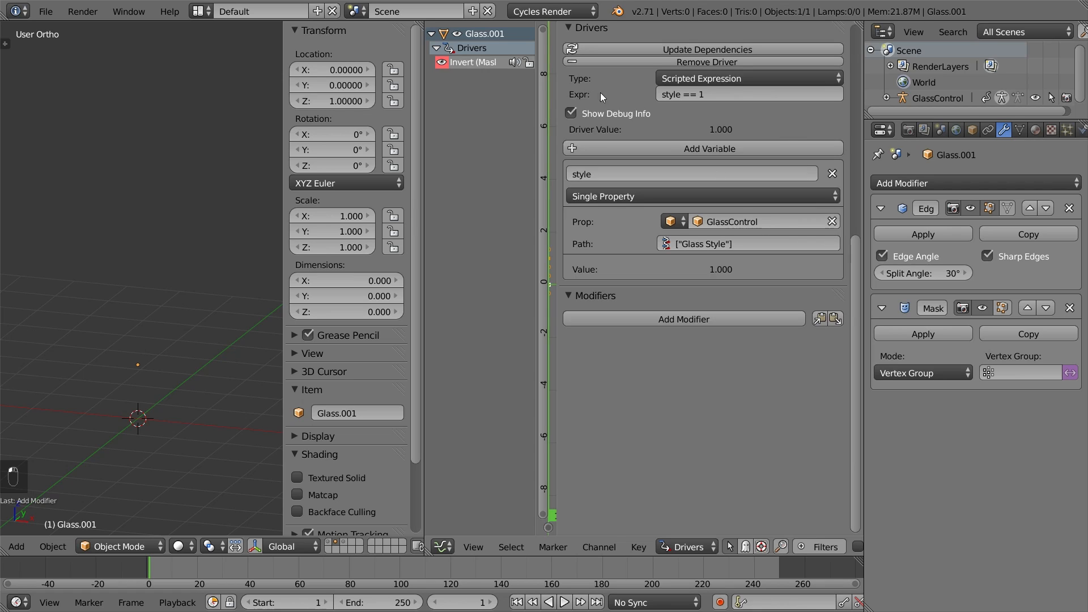
pyautogui.click(681, 96)
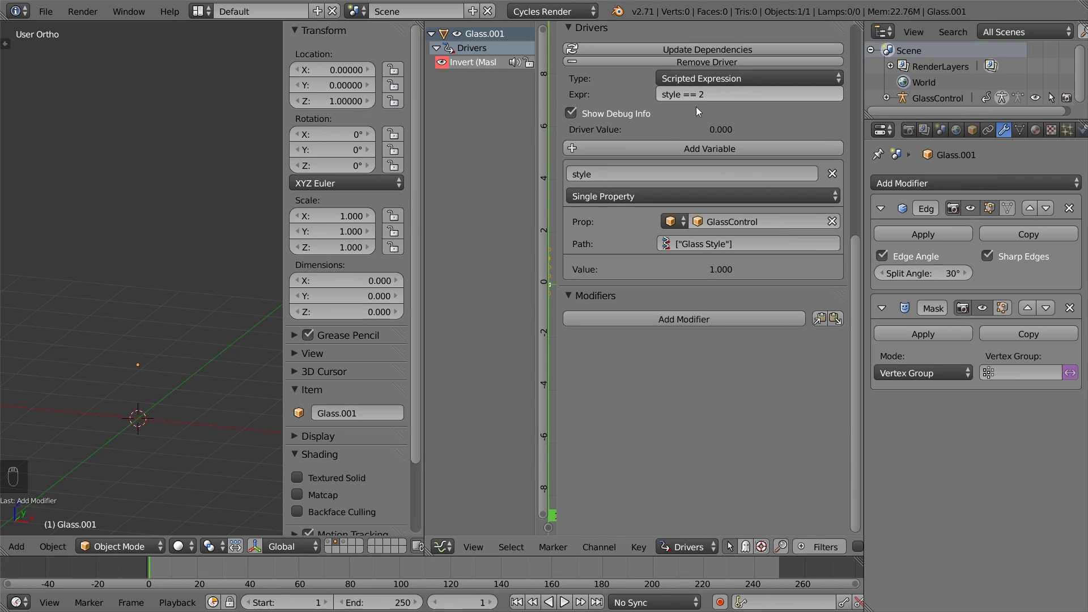
pyautogui.press('Return')
# Add a Mask modifier to the goblet on the third layer and paste the copied driver onto its invert option
pyautogui.click(344, 542)
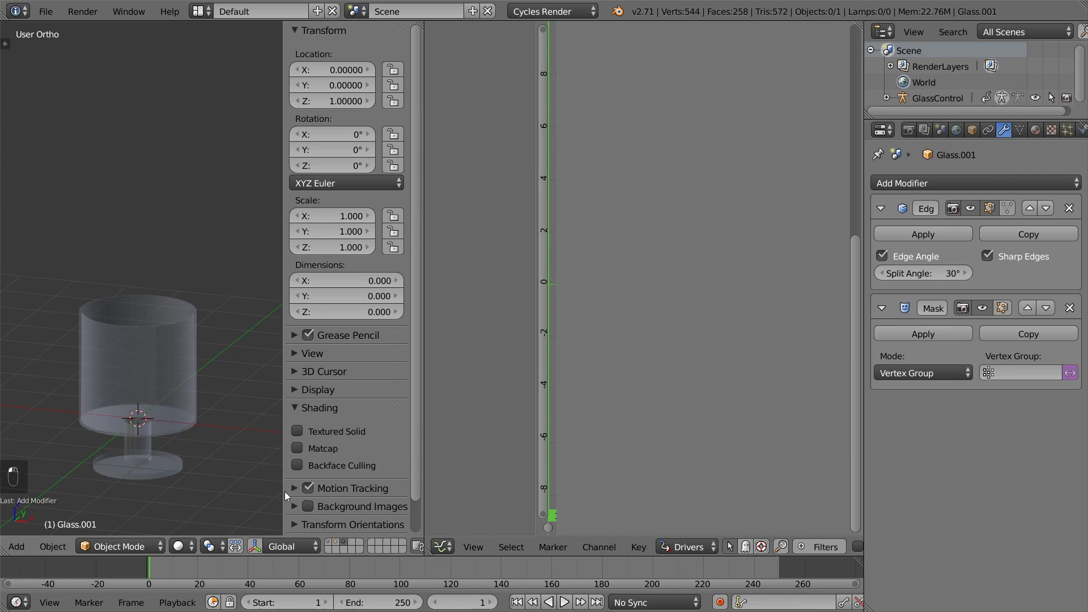
pyautogui.rightClick(171, 391)
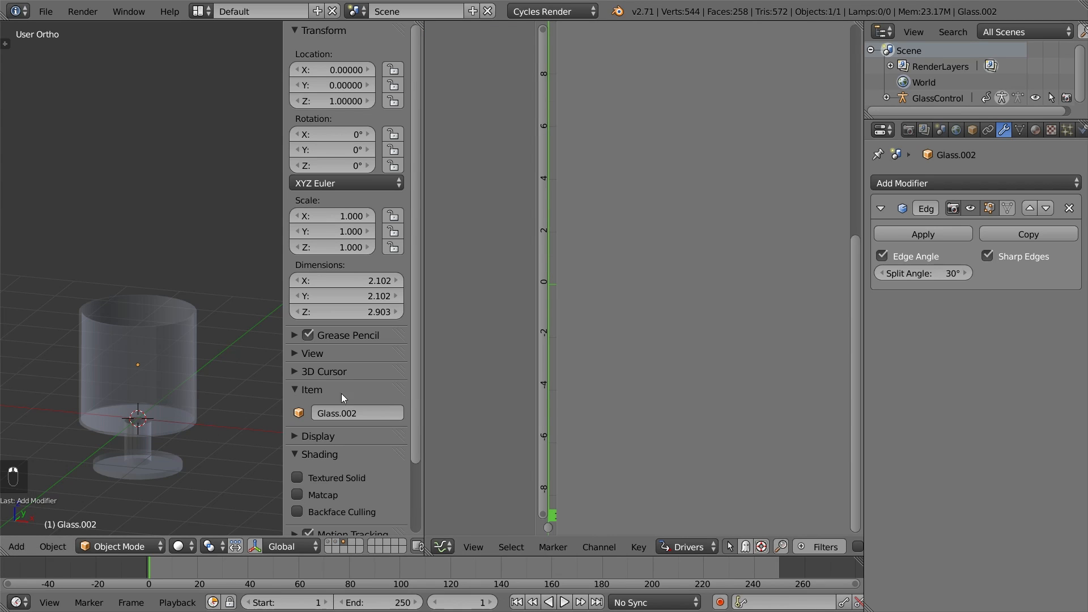
pyautogui.click(900, 185)
pyautogui.click(755, 320)
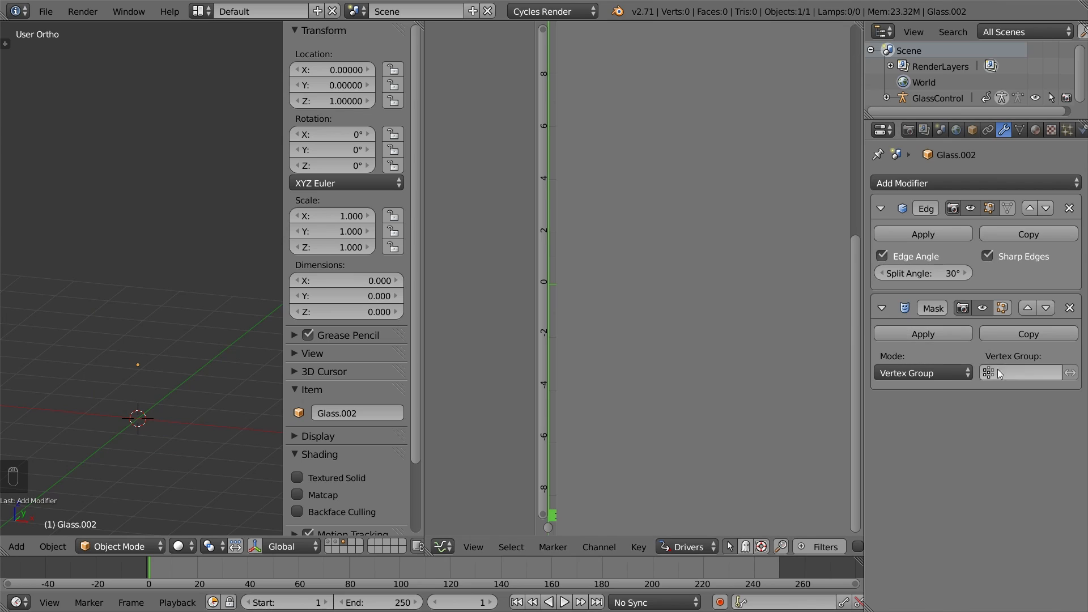
pyautogui.rightClick(1066, 377)
pyautogui.click(1068, 378)
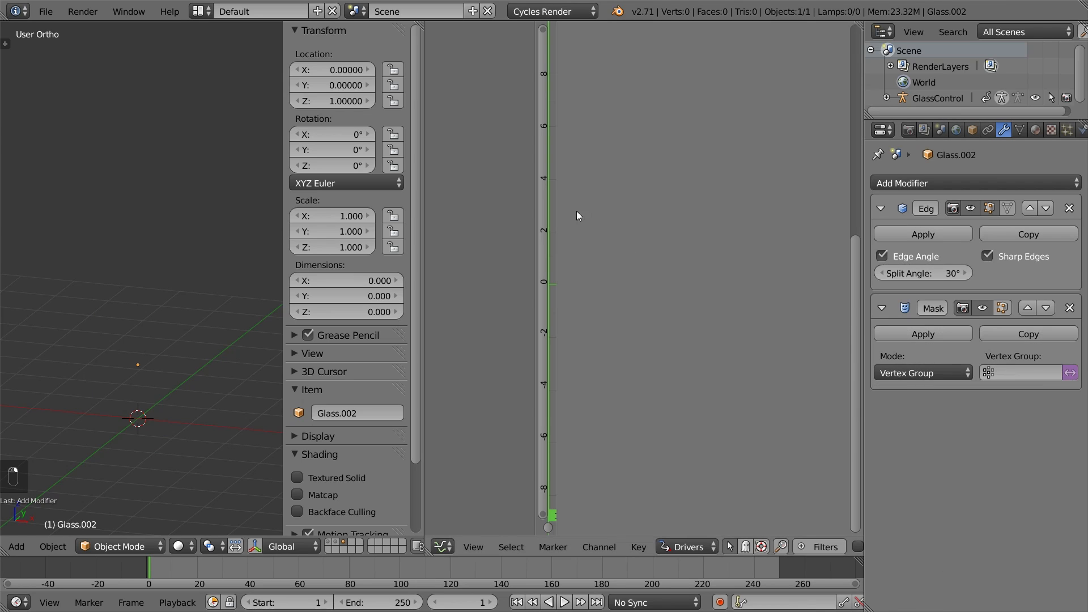
# Set the goblet's mask driver expression to style == 3
pyautogui.click(476, 59)
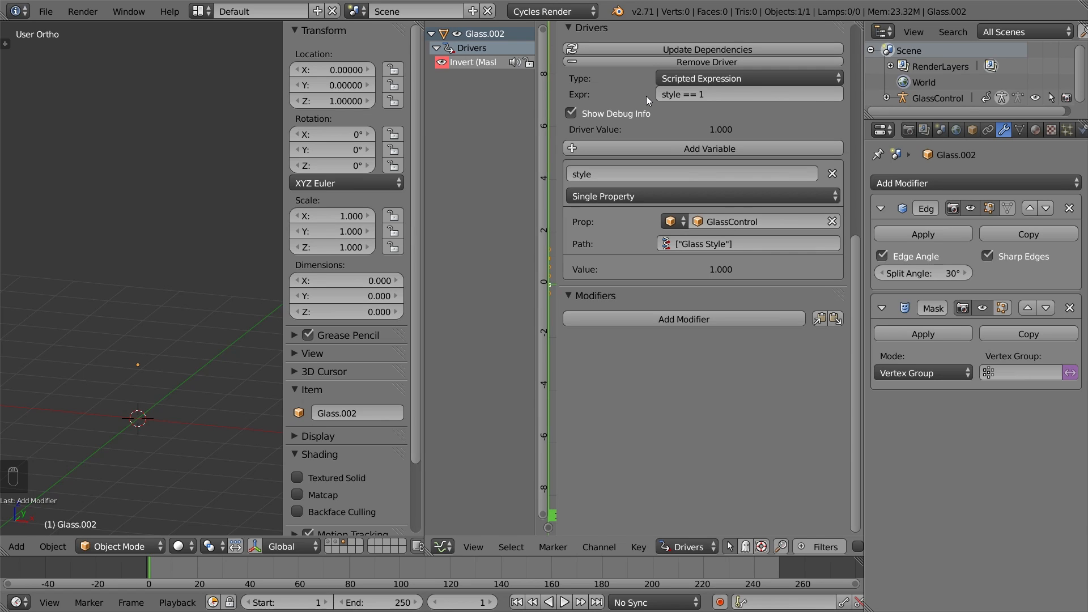
pyautogui.click(712, 94)
pyautogui.write('3')
pyautogui.press('Return')
# Display all three glass layers together and test the rig's Glass Style by setting it to 3, back to 1, and finally to 2
pyautogui.keyDown('shift'); pyautogui.click(329, 543); pyautogui.keyUp('shift')
pyautogui.keyDown('shift'); pyautogui.click(336, 543); pyautogui.keyUp('shift')
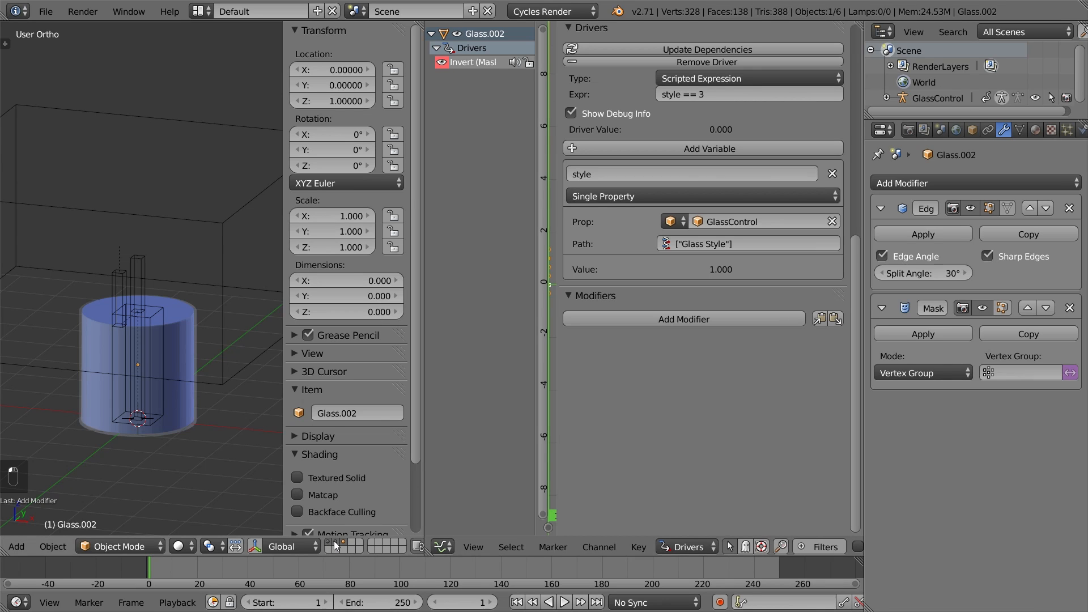
pyautogui.rightClick(142, 287)
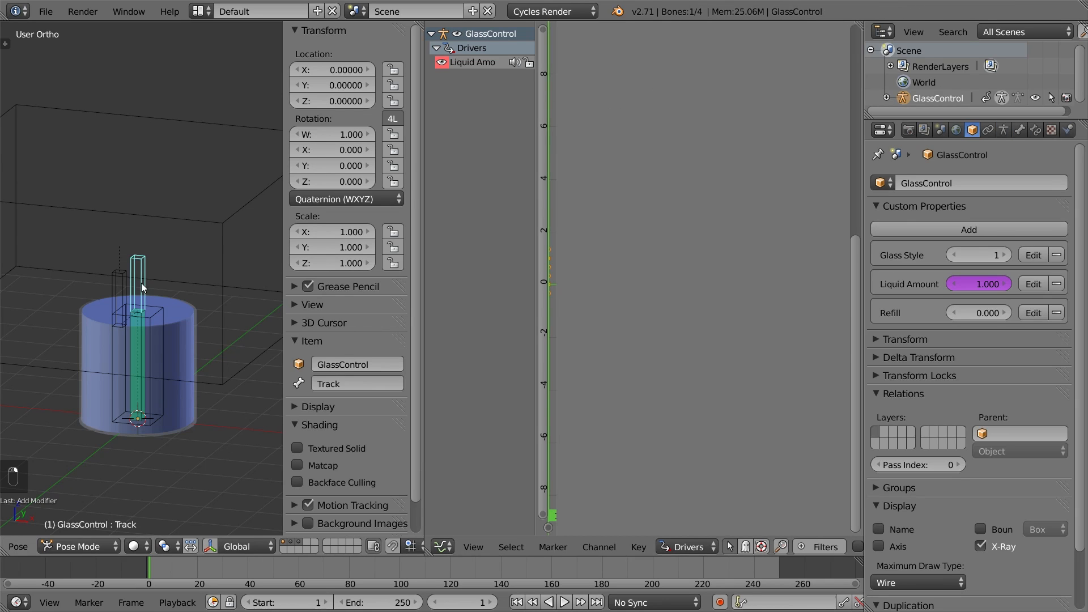
pyautogui.click(1007, 255)
pyautogui.click(1008, 258)
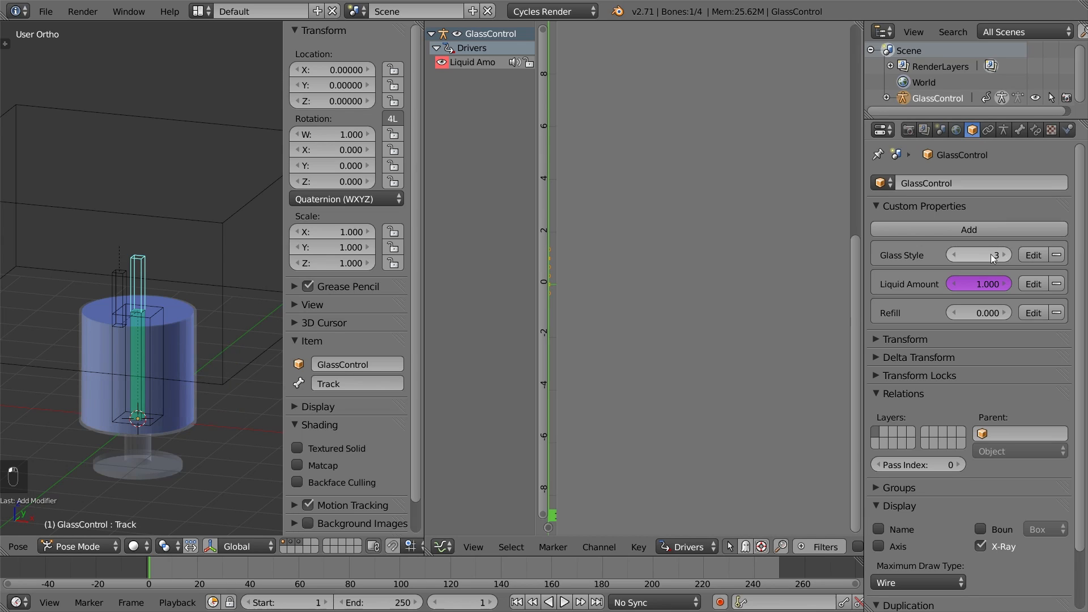
pyautogui.click(956, 259)
pyautogui.click(955, 259)
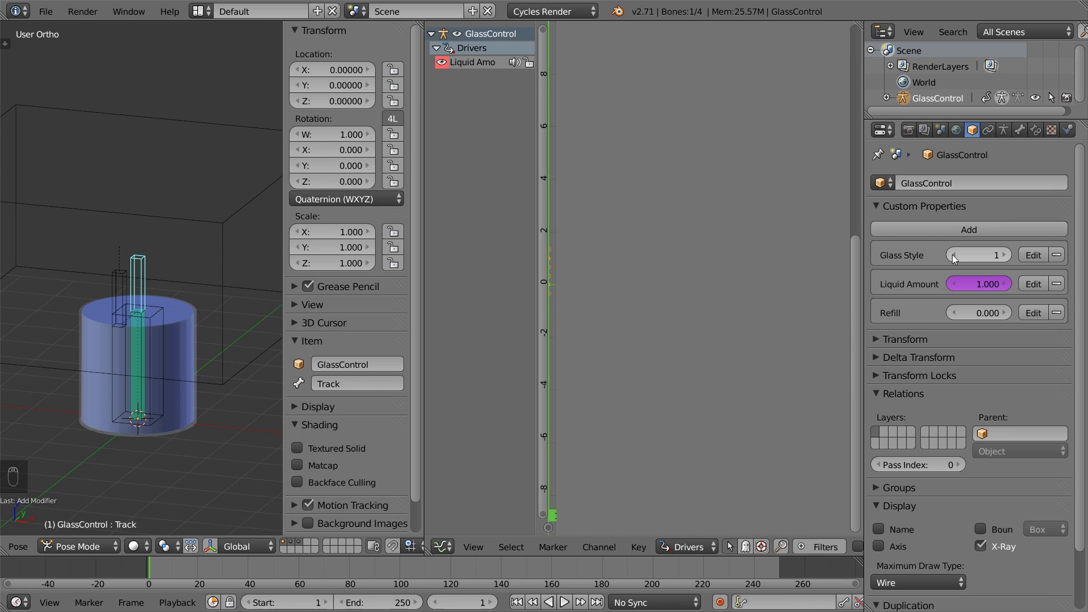
pyautogui.click(1005, 258)
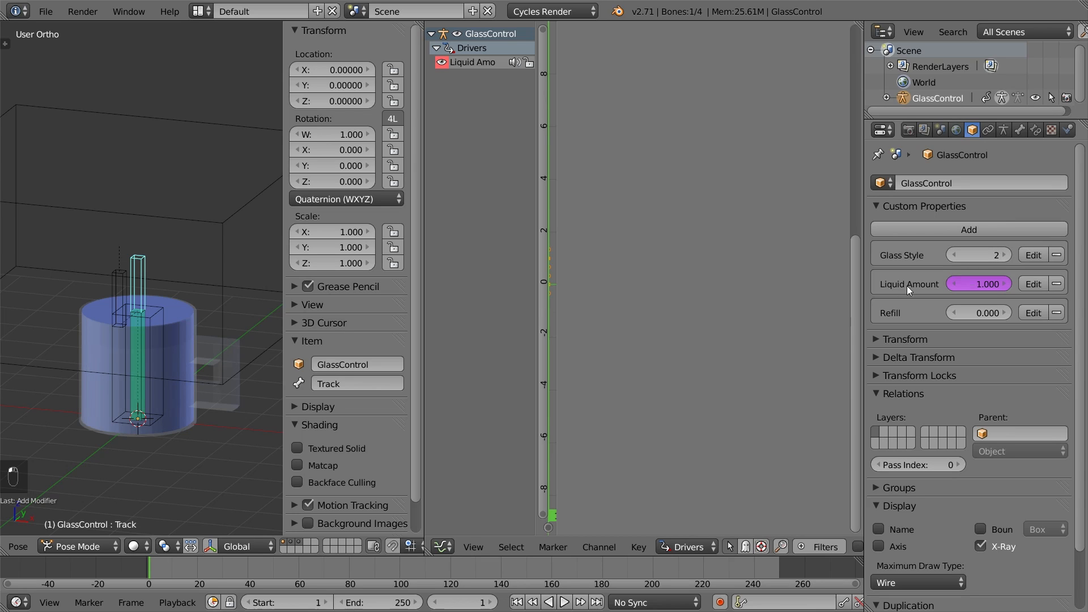
# Move the handled mug onto the first layer
pyautogui.hotkey('ctrl', 'Tab')
pyautogui.rightClick(243, 396)
pyautogui.press('m')
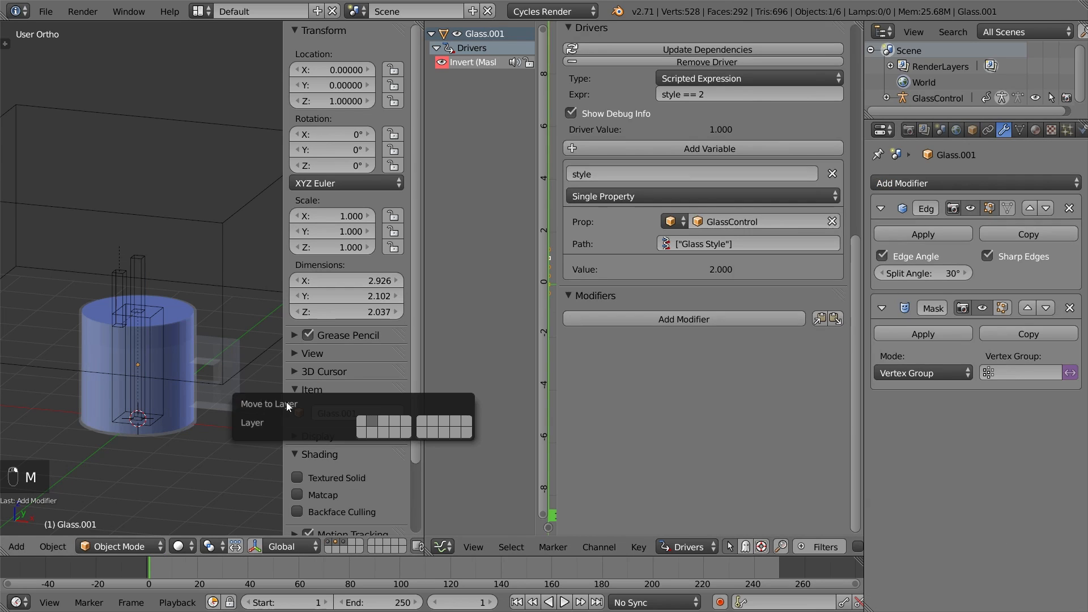
pyautogui.click(366, 423)
# Set the rig's Glass Style to 3 and move the stemmed goblet onto the first layer
pyautogui.rightClick(138, 284)
pyautogui.hotkey('ctrl', 'Tab')
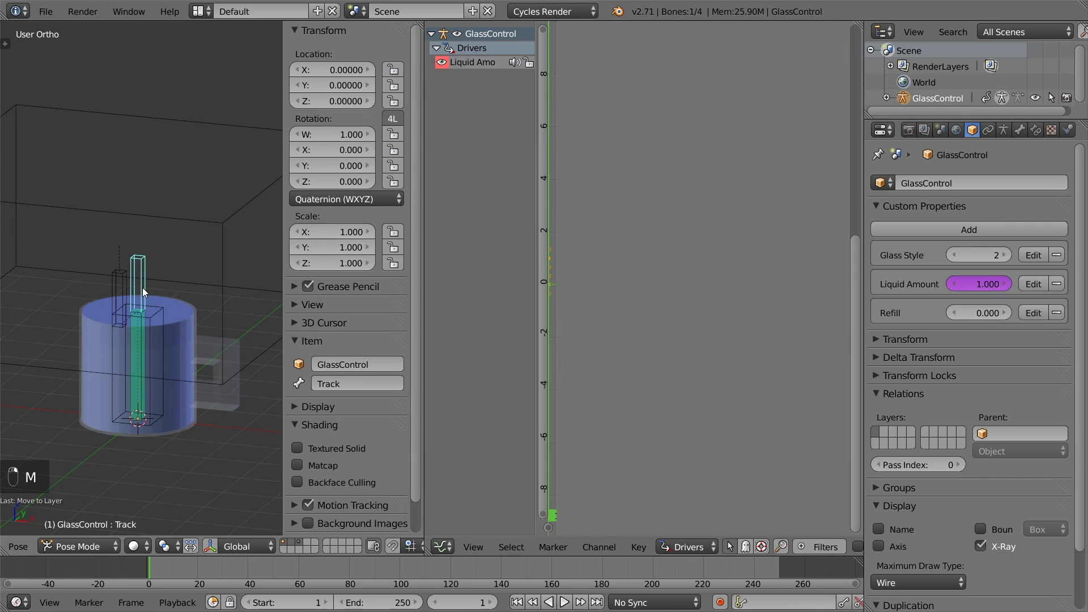
pyautogui.click(1005, 255)
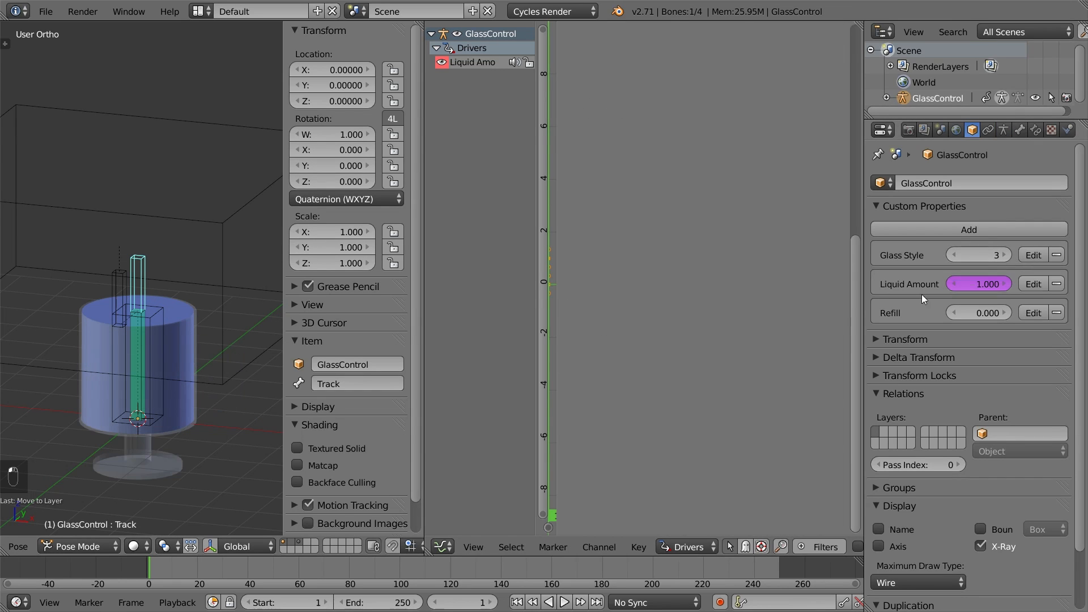
pyautogui.hotkey('ctrl', 'Tab')
pyautogui.rightClick(178, 461)
pyautogui.press('m')
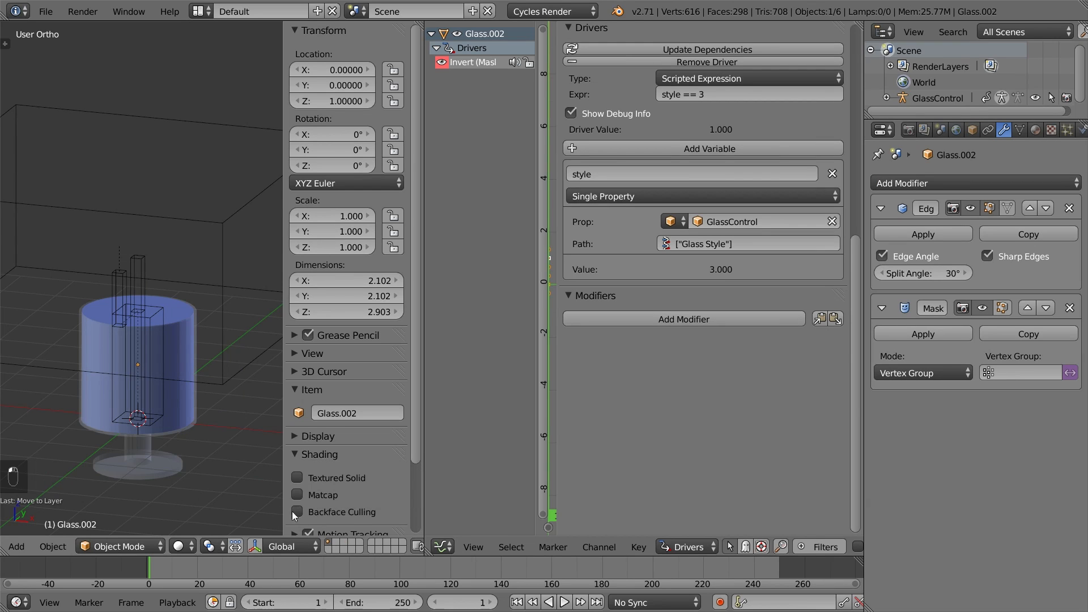
# Reselect the GlassControl rig and set its Glass Style to 1
pyautogui.keyDown('shift'); pyautogui.moveTo(259, 416); pyautogui.dragTo(241, 352, button='middle'); pyautogui.keyUp('shift')
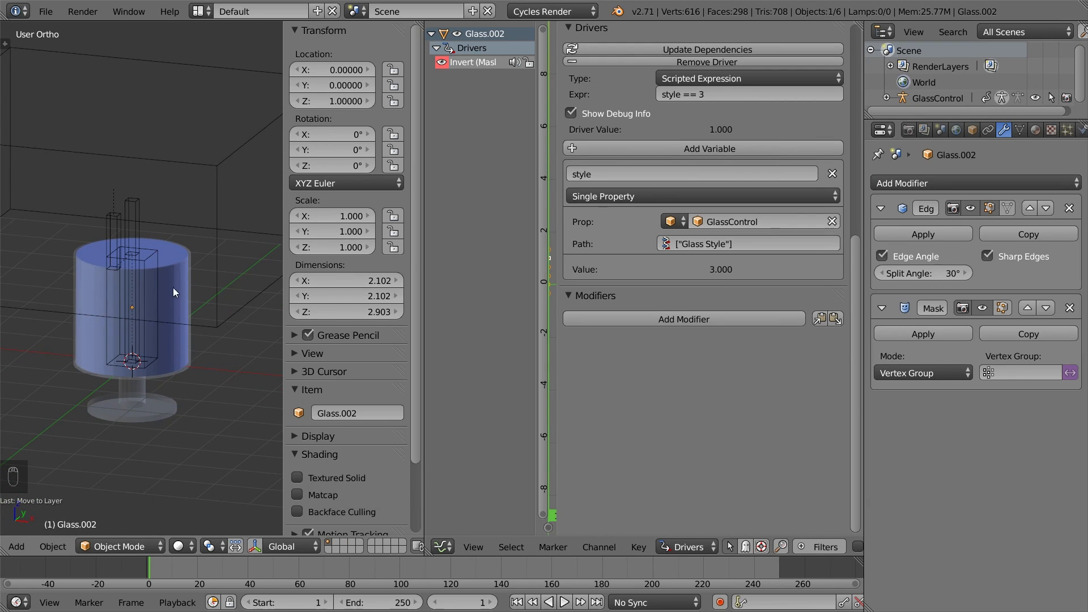
pyautogui.rightClick(141, 225)
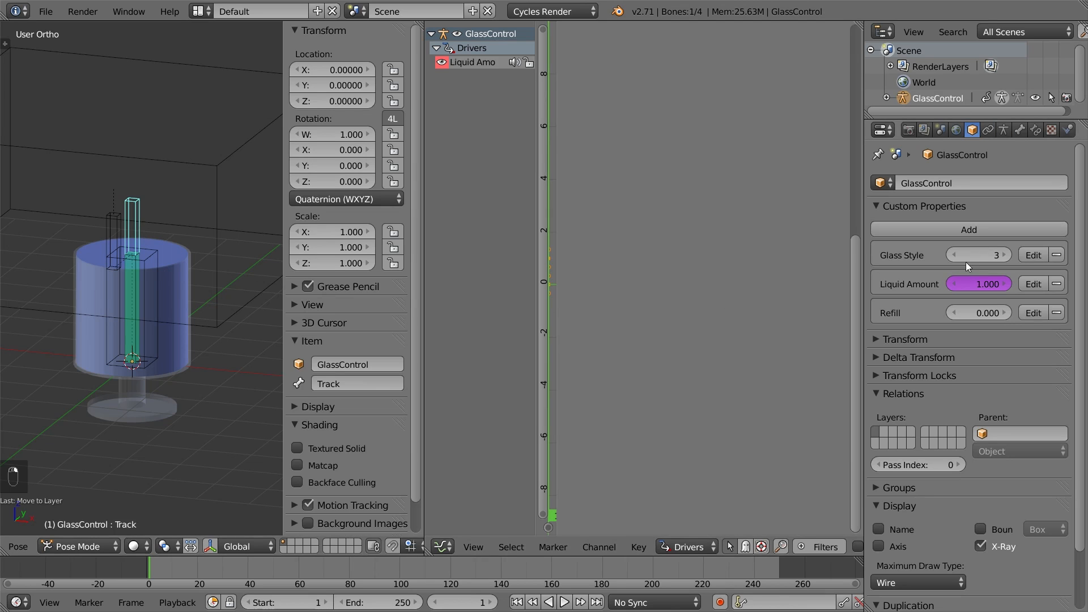
pyautogui.moveTo(972, 256); pyautogui.dragTo(957, 256)
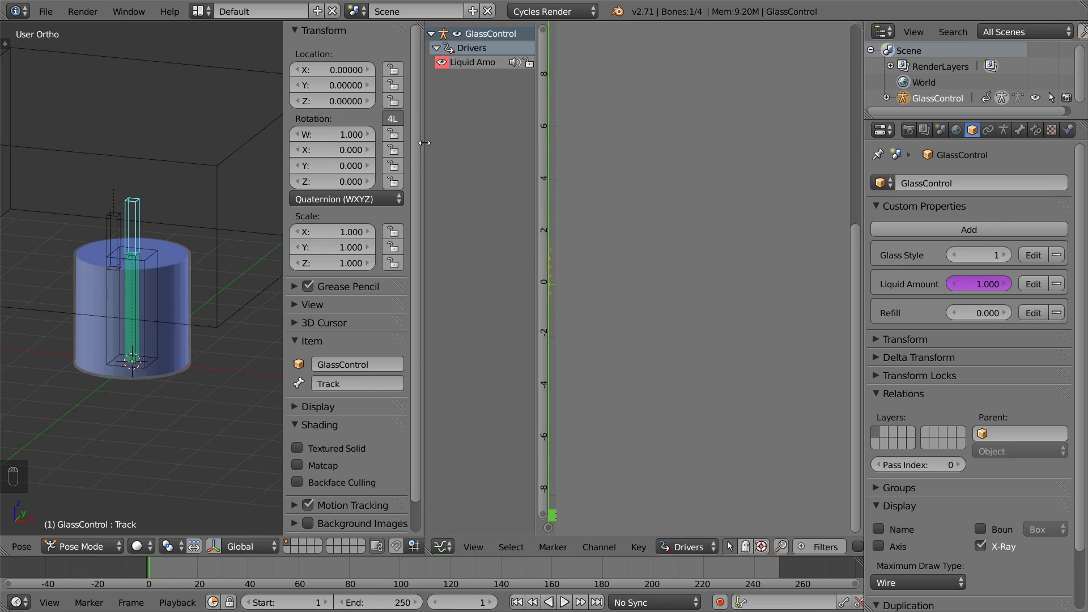
# Enlarge the 3D view, switch to the empty second layer and add a mesh plane, shown as wireframe from the top
pyautogui.moveTo(425, 143); pyautogui.dragTo(851, 138)
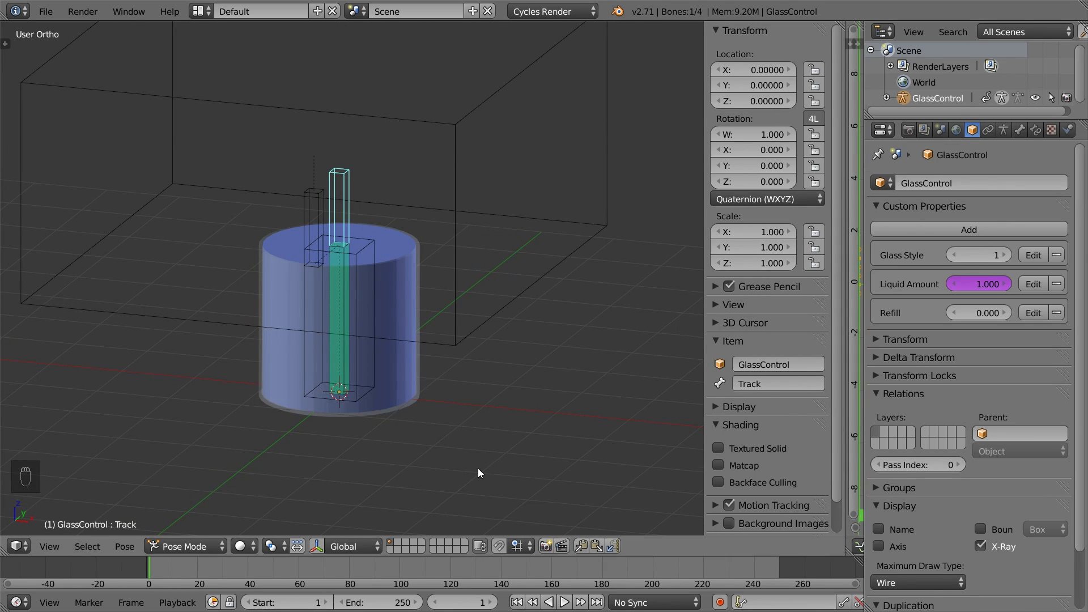
pyautogui.click(404, 546)
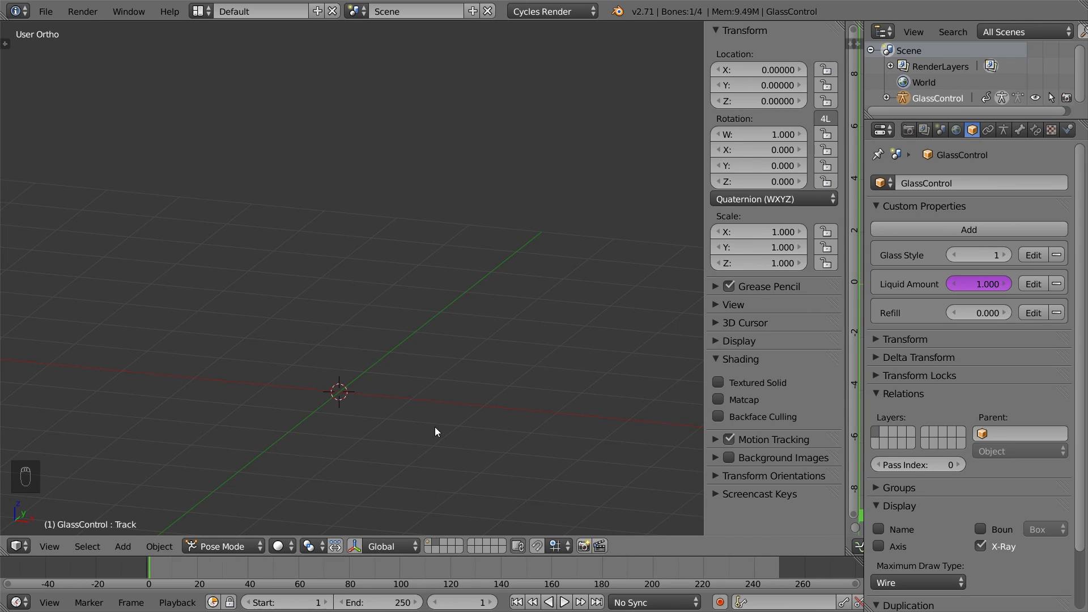
pyautogui.hotkey('shift', 'a')
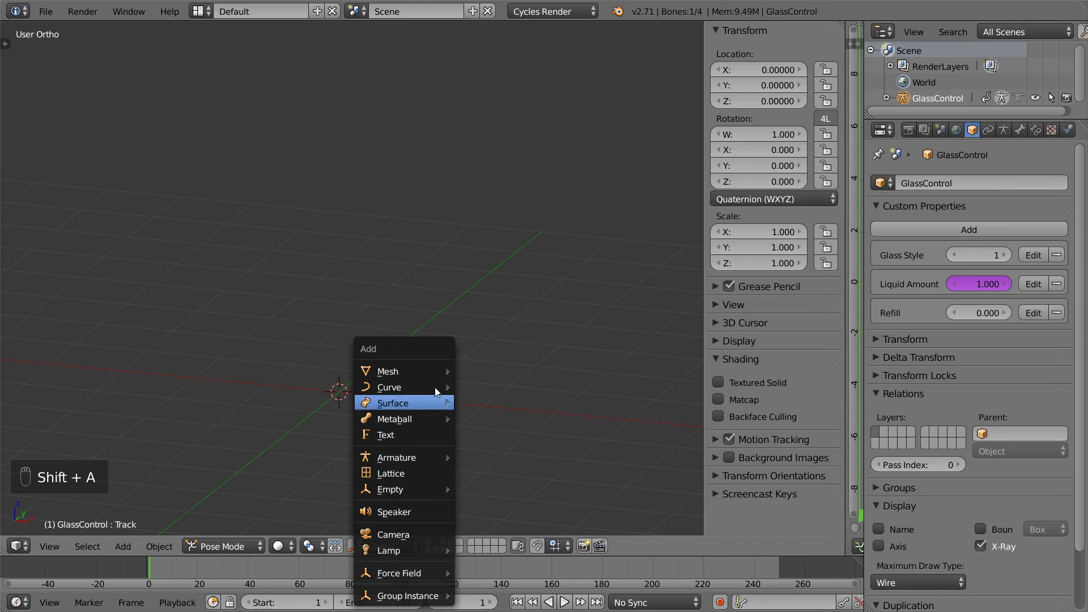
pyautogui.moveTo(391, 369)
pyautogui.click(480, 372)
pyautogui.press('KP_7')
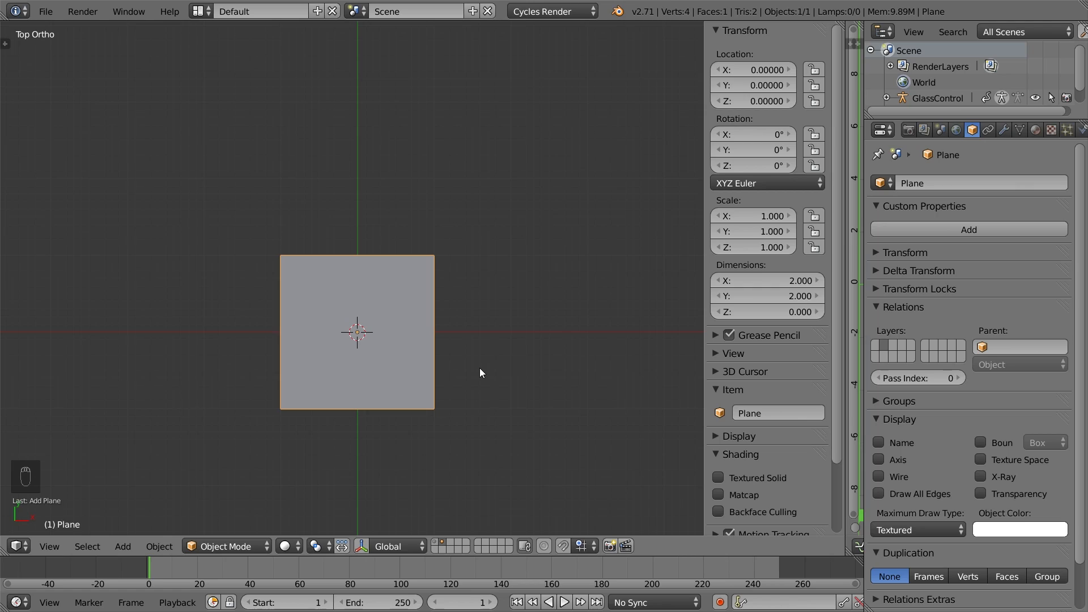
pyautogui.press('z')
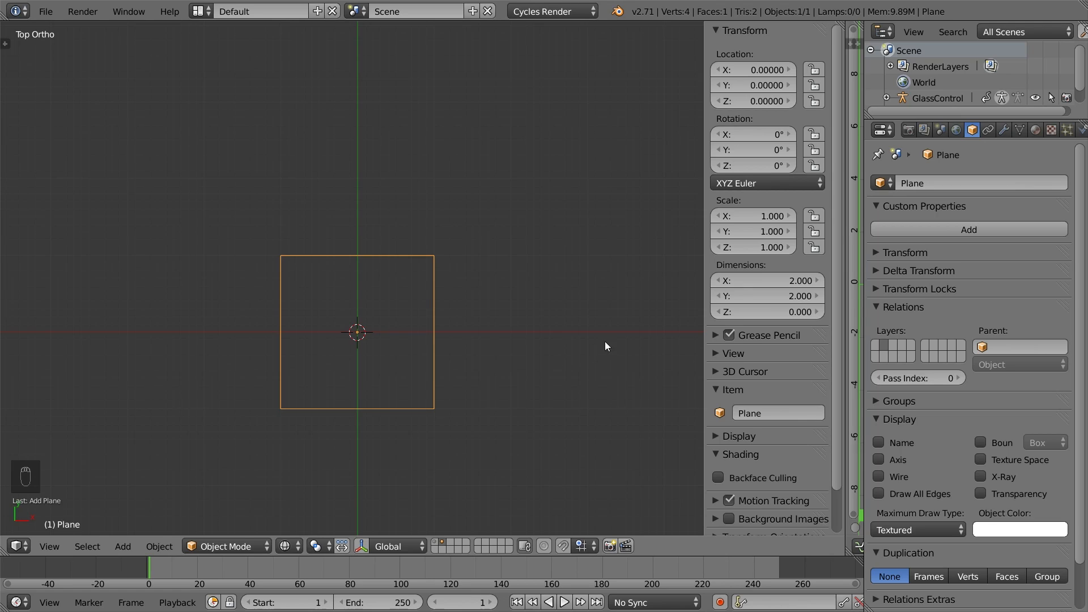
# Set the plane's dimensions to 1.2 in X and 0.13 in Y, and apply its scale
pyautogui.click(754, 296)
pyautogui.write('0.13')
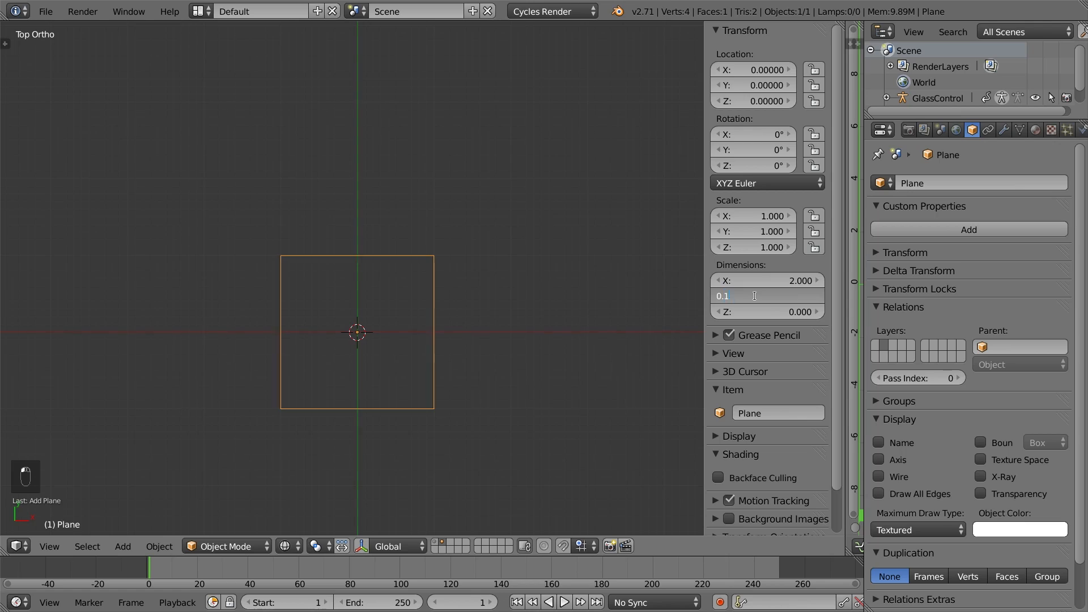
pyautogui.press('Return')
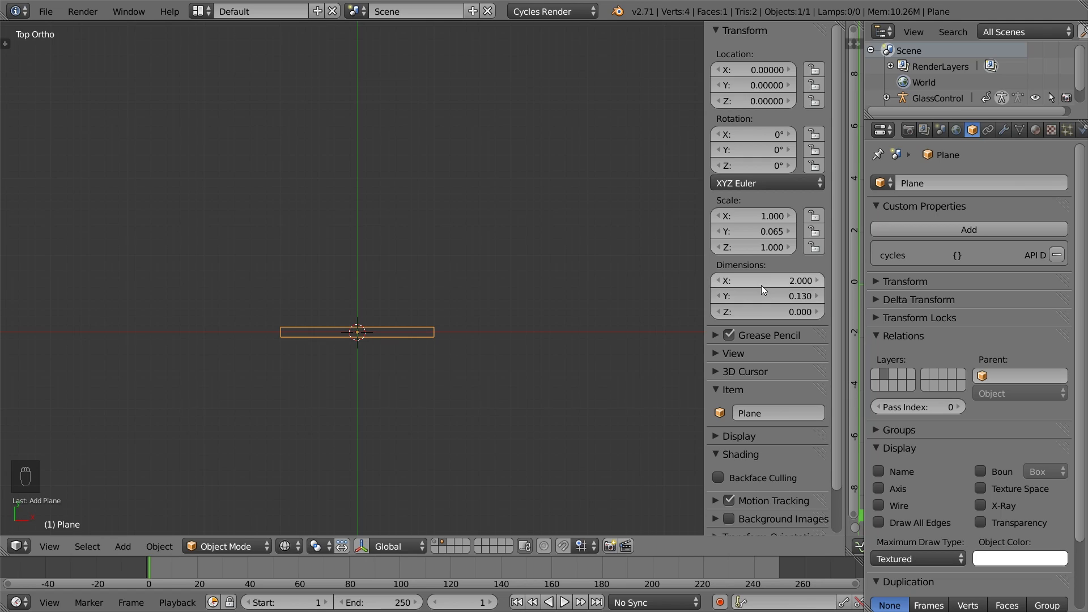
pyautogui.click(761, 283)
pyautogui.write('1.2')
pyautogui.press('Return')
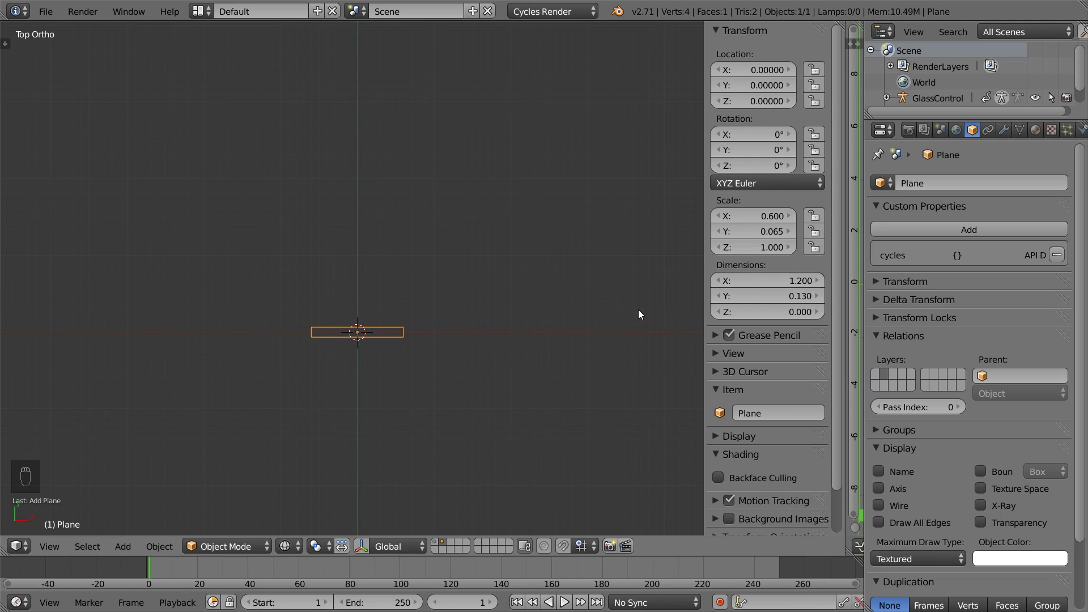
pyautogui.hotkey('ctrl', 'a')
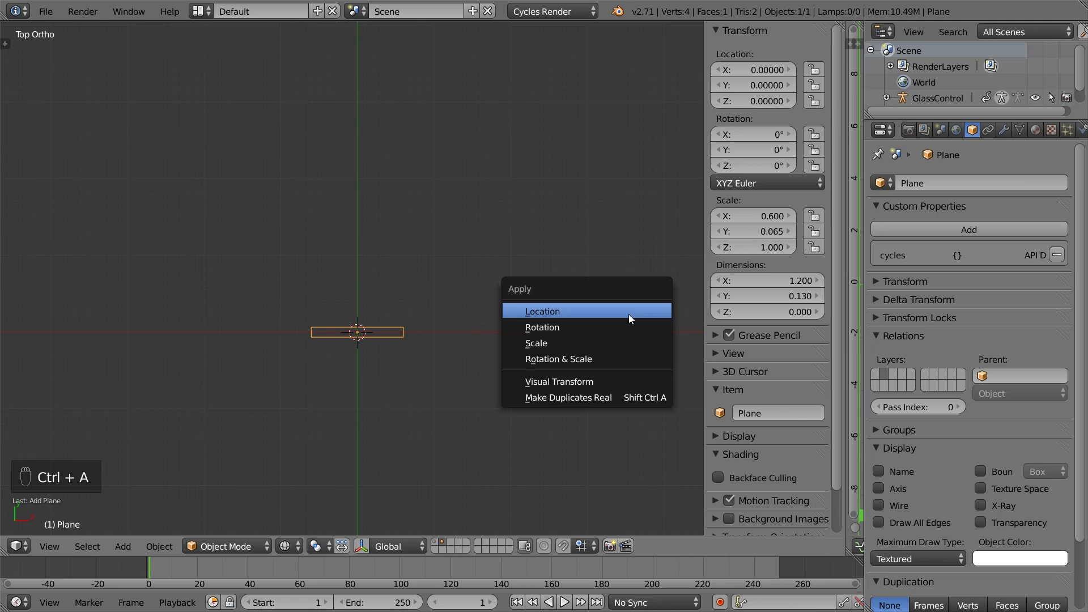
pyautogui.click(585, 343)
# Add a second mesh plane at the origin and cut an unshifted edge loop along X through its middle
pyautogui.keyDown('shift'); pyautogui.moveTo(475, 350); pyautogui.dragTo(623, 345, button='middle'); pyautogui.keyUp('shift')
pyautogui.scroll(4, 440, 343)
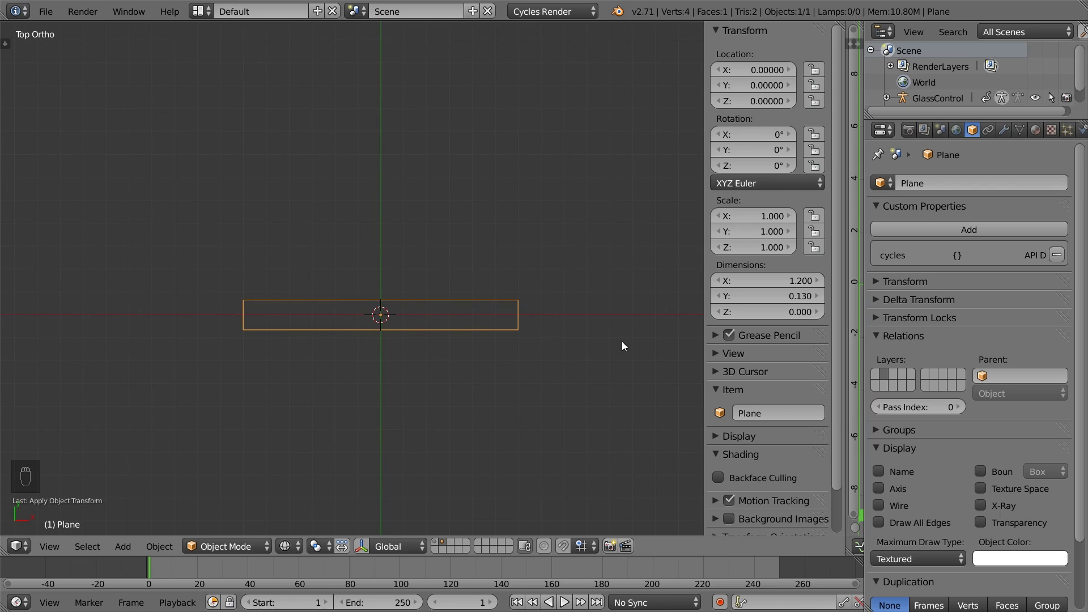
pyautogui.hotkey('shift', 'a')
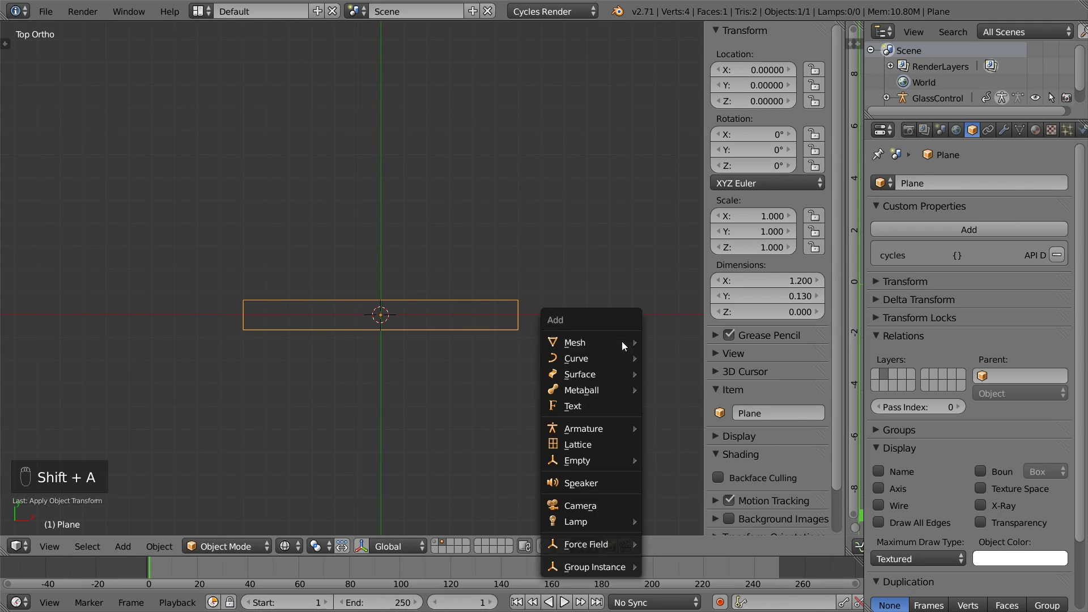
pyautogui.moveTo(623, 343)
pyautogui.click(656, 342)
pyautogui.press('Tab')
pyautogui.hotkey('ctrl', 'r')
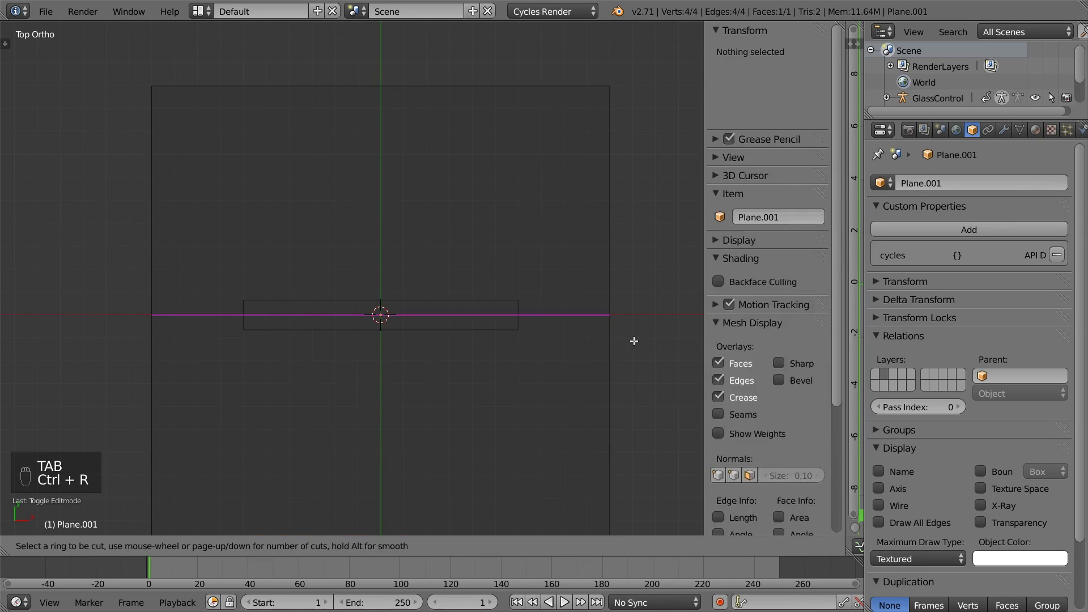
pyautogui.click(624, 341)
pyautogui.rightClick(622, 345)
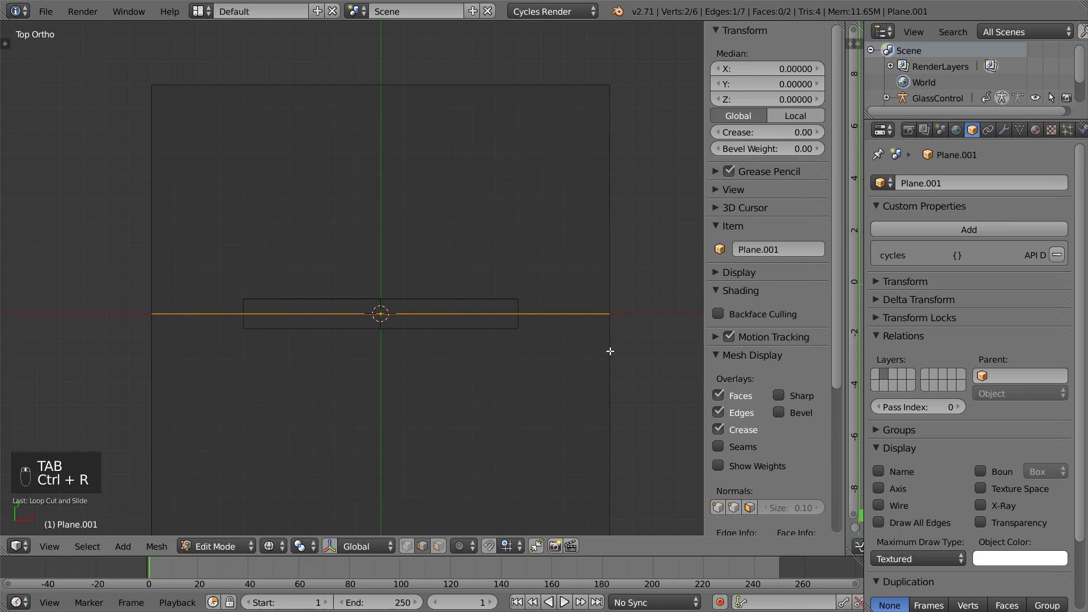
# Delete the vertices of the second plane's outer edge at Y -1, keeping only the half above the X axis
pyautogui.keyDown('shift'); pyautogui.moveTo(610, 354); pyautogui.dragTo(605, 313, button='middle'); pyautogui.keyUp('shift')
pyautogui.press('x')
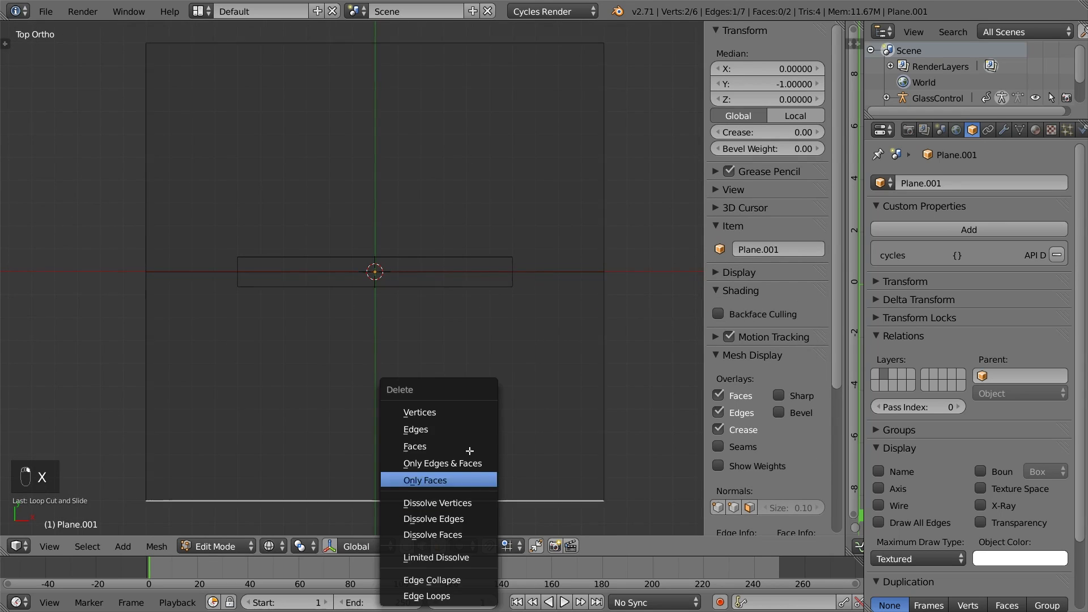
pyautogui.click(471, 413)
pyautogui.press('Tab')
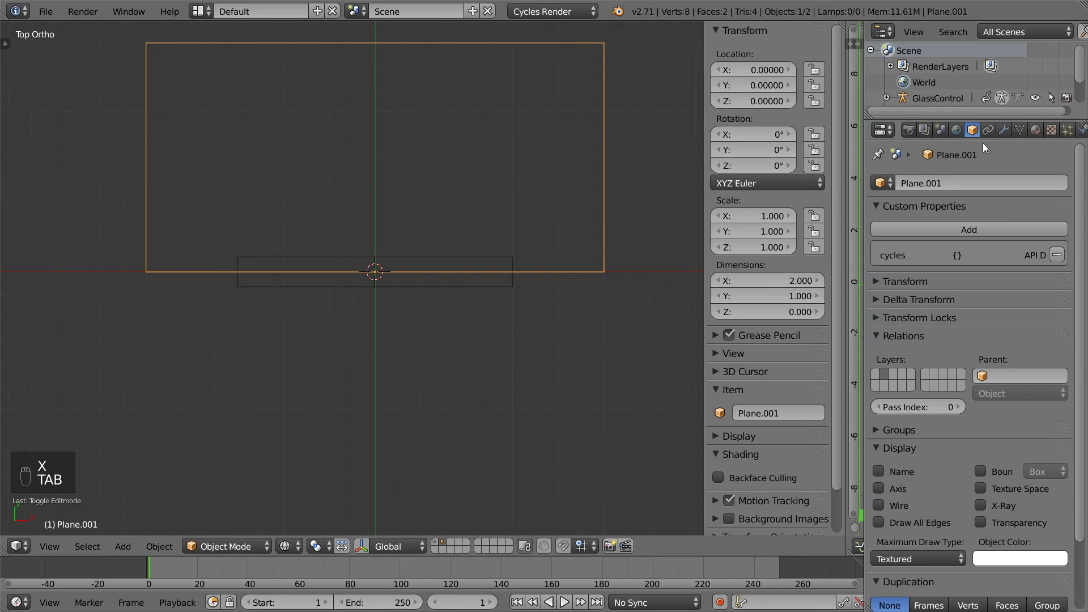
# Add a Mirror modifier to the halved plane and make it mirror across Y instead of X
pyautogui.click(1003, 130)
pyautogui.click(908, 185)
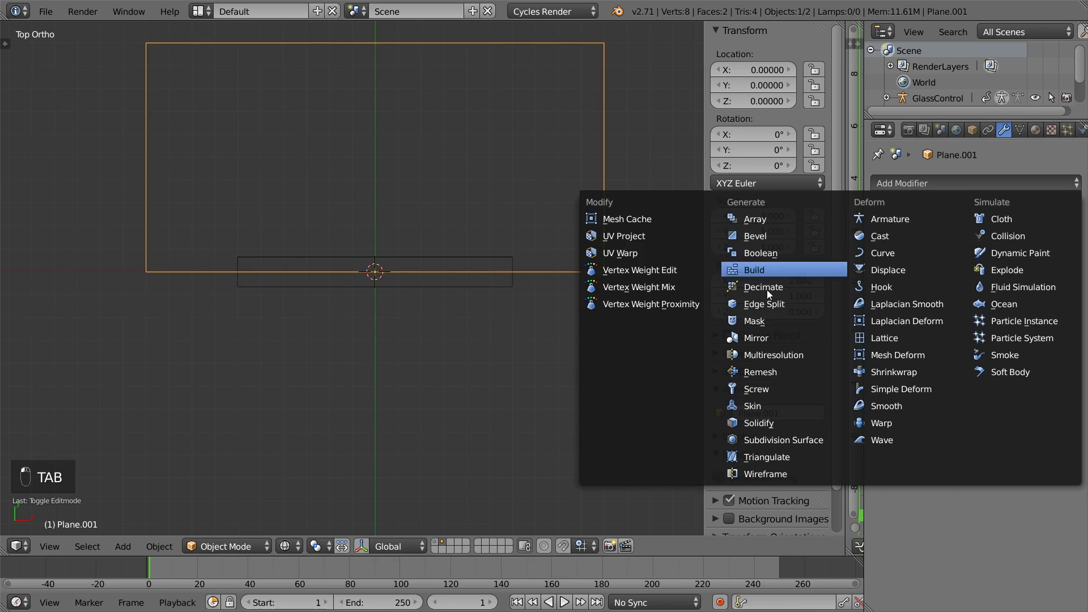
pyautogui.click(756, 338)
pyautogui.click(883, 291)
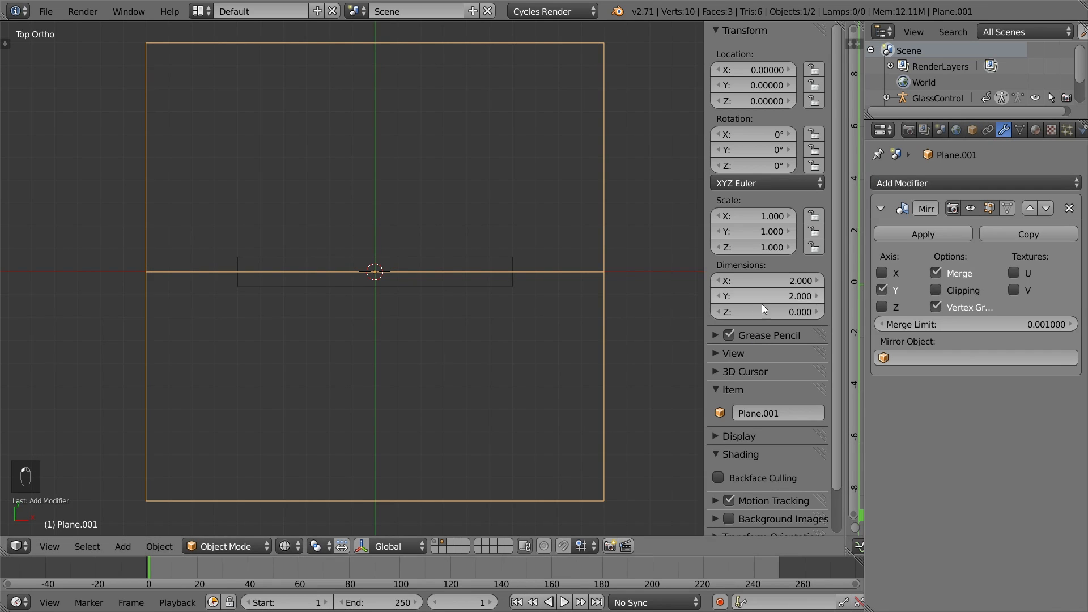
# Switch mesh editing to vertex selection and delete the half-plane's corner vertex at X -1, Y 1
pyautogui.press('Tab')
pyautogui.hotkey('ctrl', 'Tab')
pyautogui.click(392, 233)
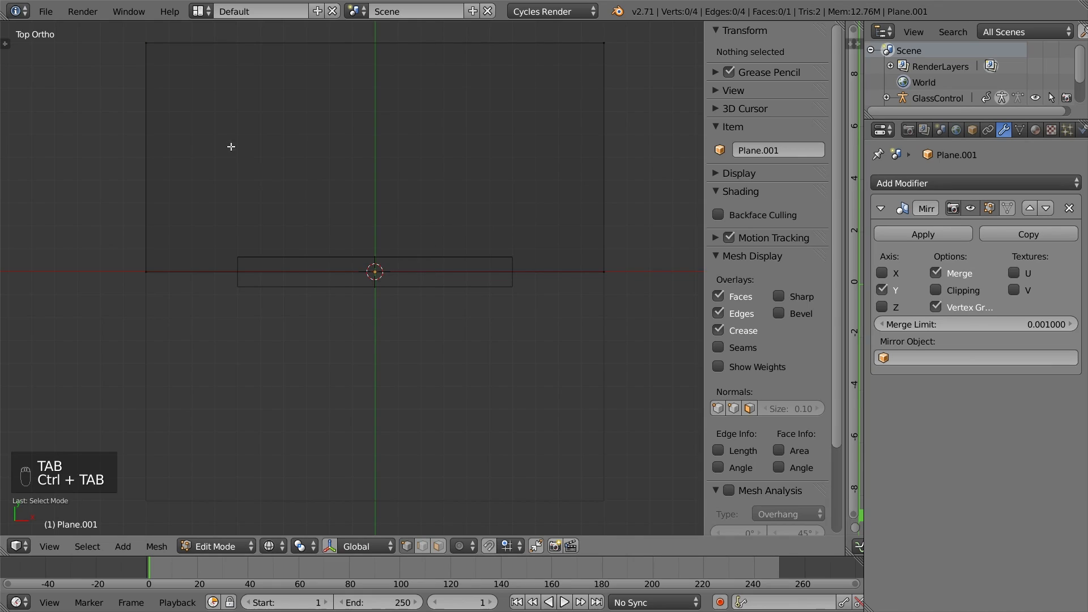
pyautogui.rightClick(149, 40)
pyautogui.press('x')
pyautogui.click(149, 40)
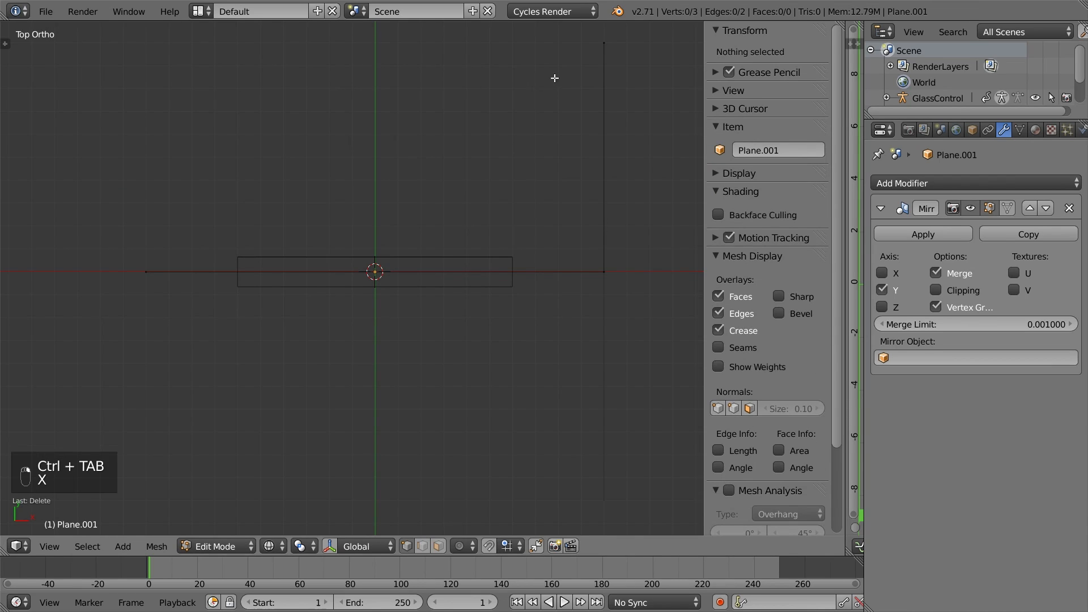
# Shape half an arrow: move the free corner to X 0.3, Y 0.6, extrude it to Y 0.3, and extrude that along X to -1
pyautogui.rightClick(602, 47)
pyautogui.press('g')
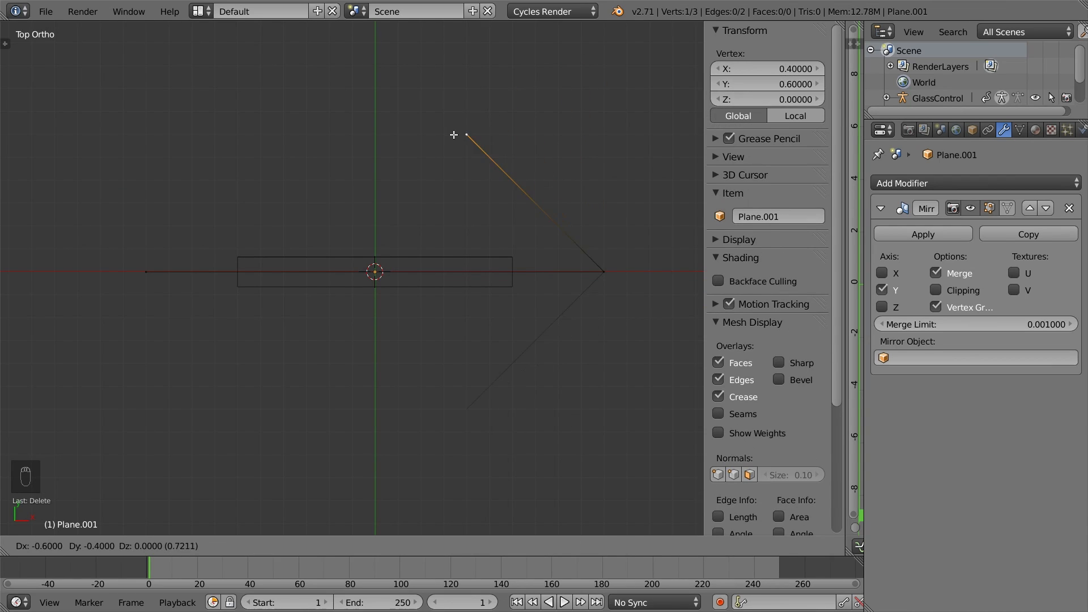
pyautogui.click(451, 135)
pyautogui.press('e')
pyautogui.click(453, 194)
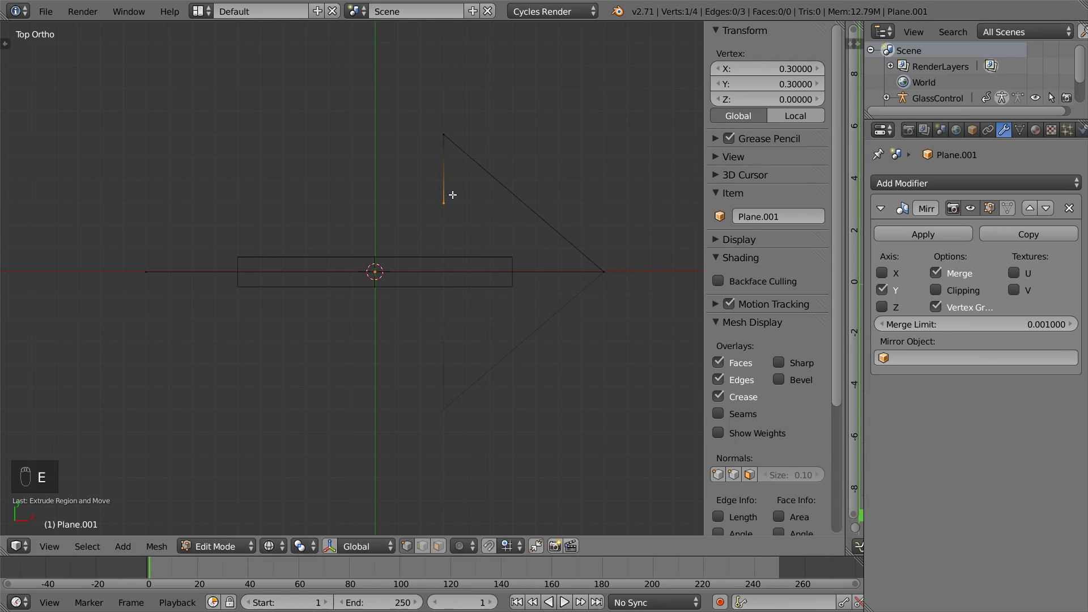
pyautogui.press('e')
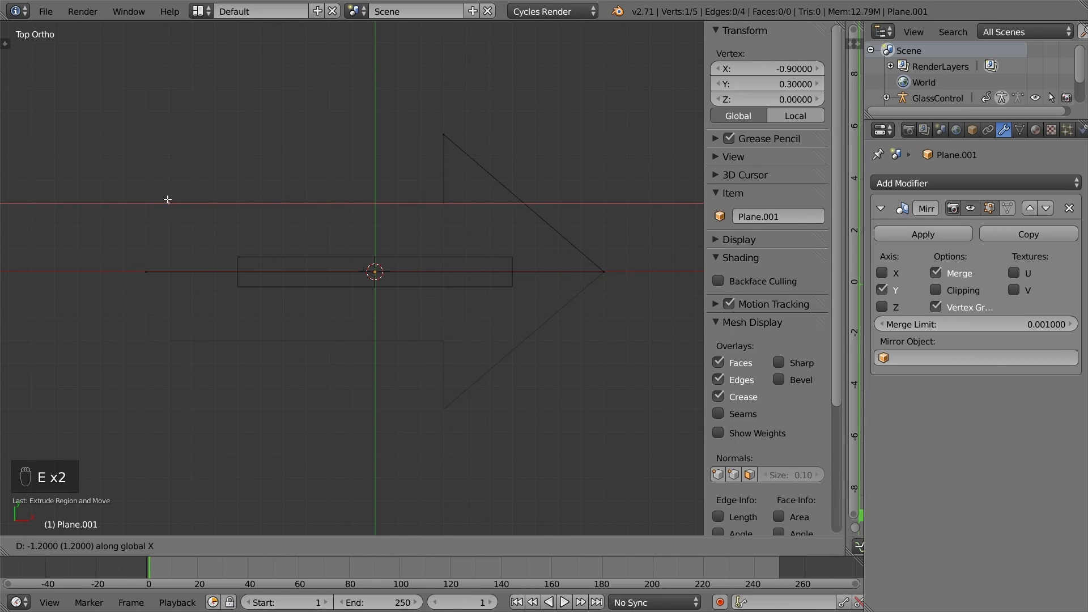
pyautogui.click(157, 199)
# Delete the leftover centreline vertex at X -1 and apply the arrow's Mirror modifier
pyautogui.rightClick(147, 273)
pyautogui.press('x')
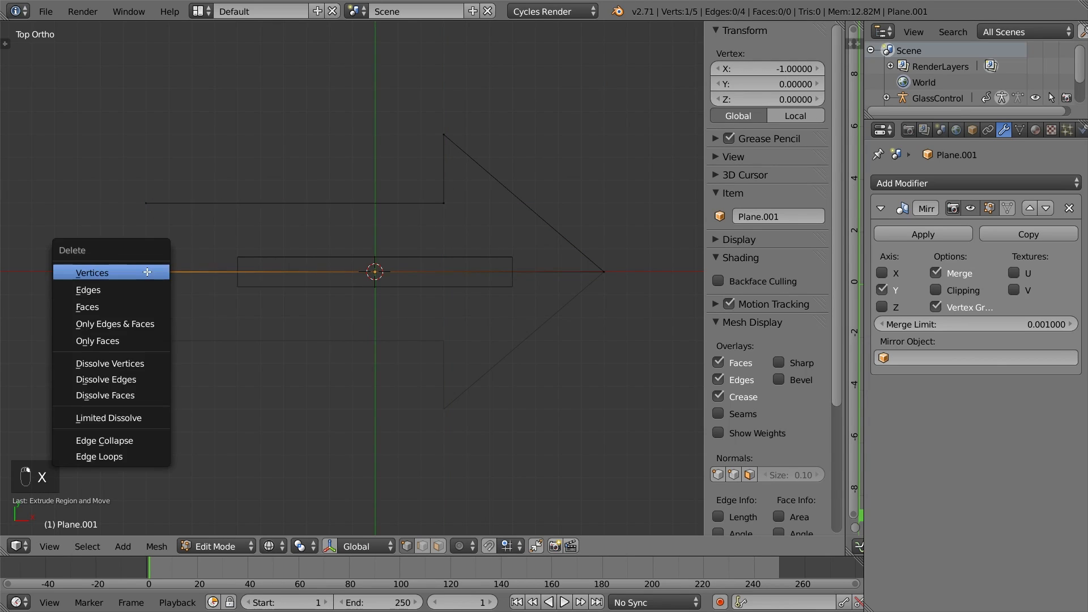
pyautogui.click(147, 272)
pyautogui.press('Tab')
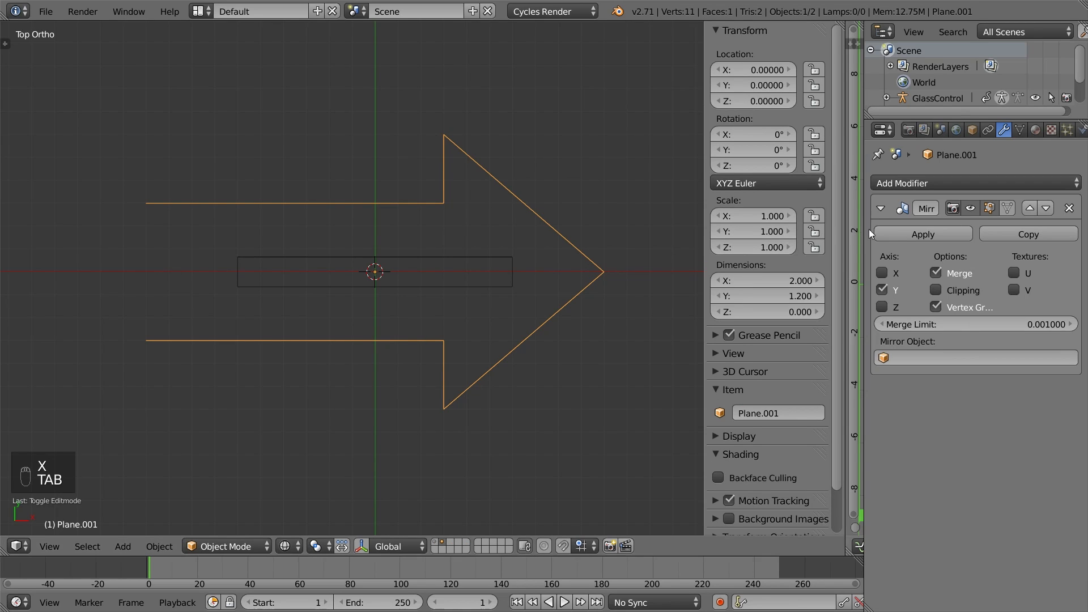
pyautogui.click(886, 230)
# Join the arrow's two open tail ends with an edge and scale the whole arrow by 0.1
pyautogui.press('Tab')
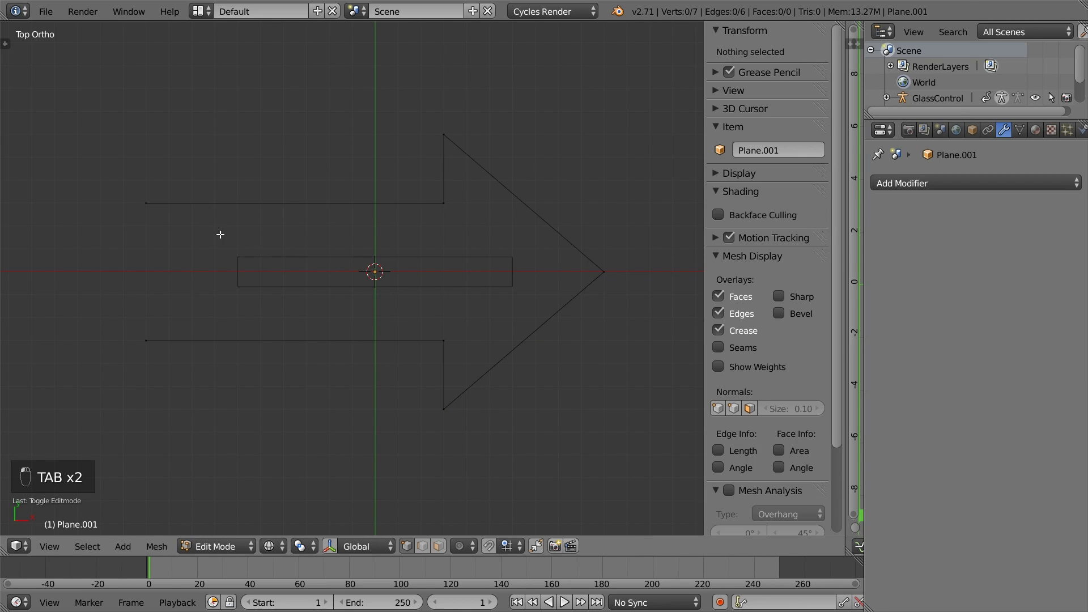
pyautogui.rightClick(157, 204)
pyautogui.keyDown('shift'); pyautogui.rightClick(156, 341); pyautogui.keyUp('shift')
pyautogui.press('f')
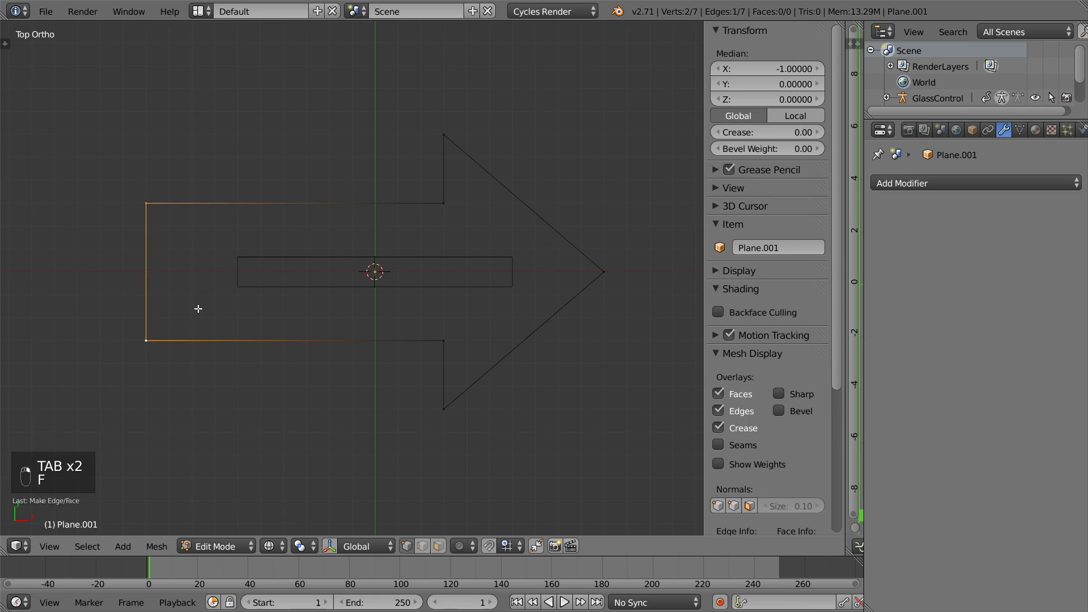
pyautogui.press('Tab')
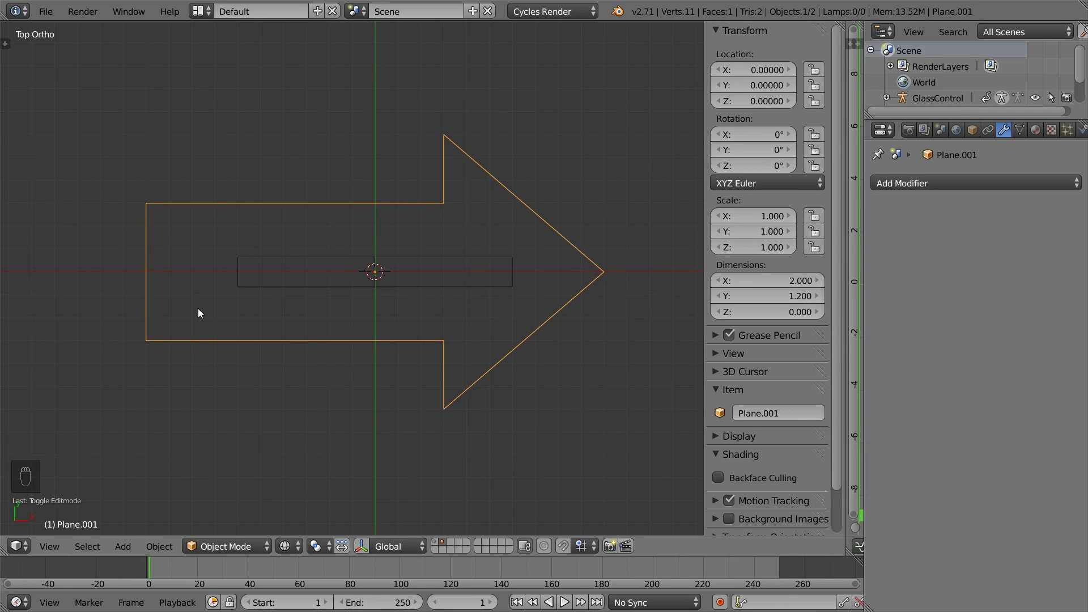
pyautogui.write('s.1')
pyautogui.press('Return')
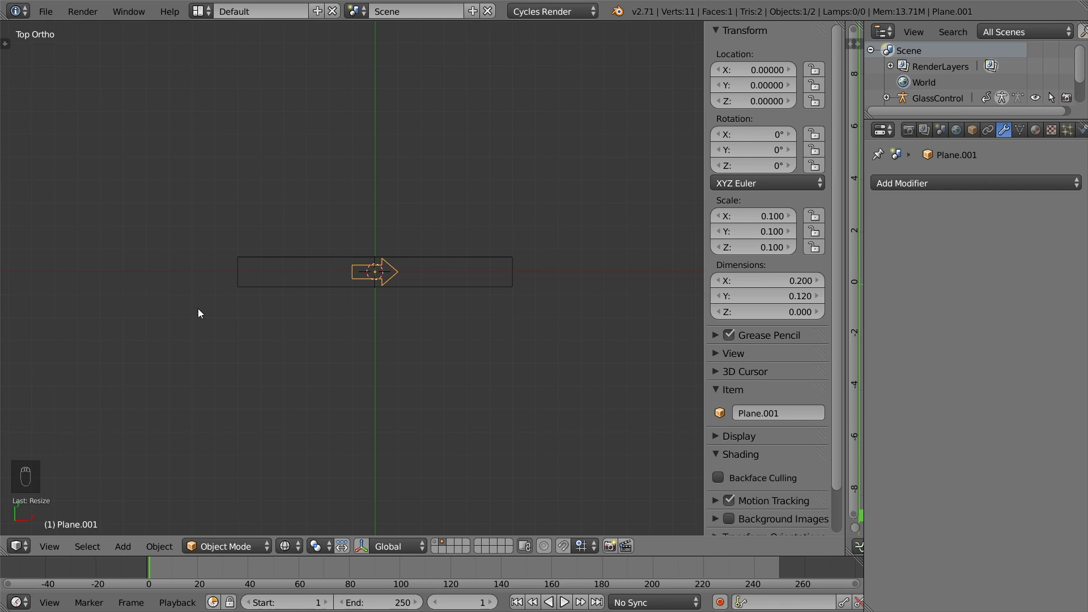
# Move the arrow along X to -0.5, inside the start of the slider bar
pyautogui.press('g')
pyautogui.press('x')
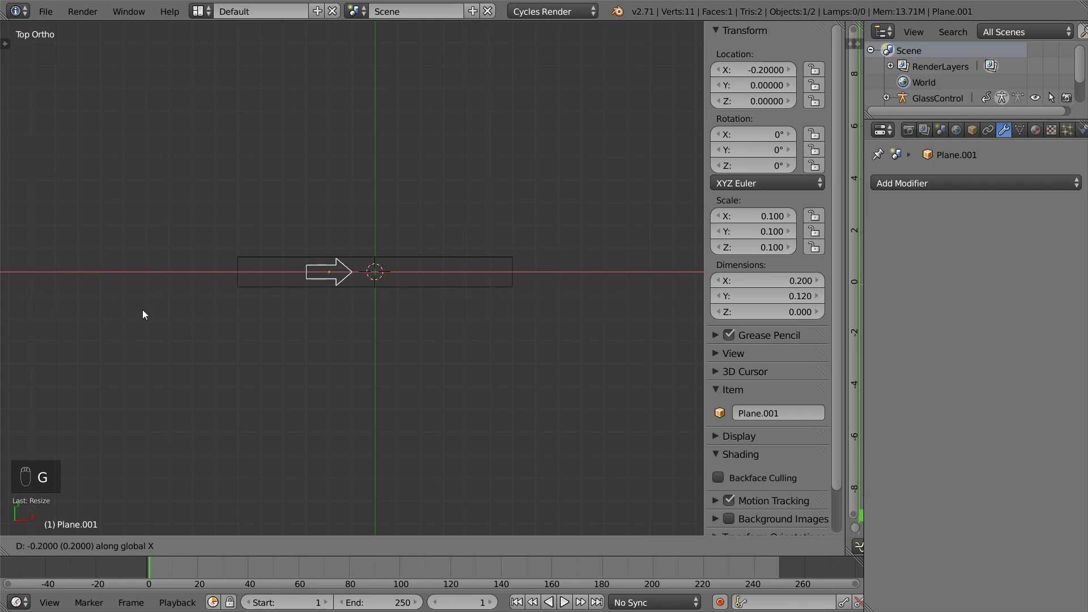
pyautogui.click(85, 311)
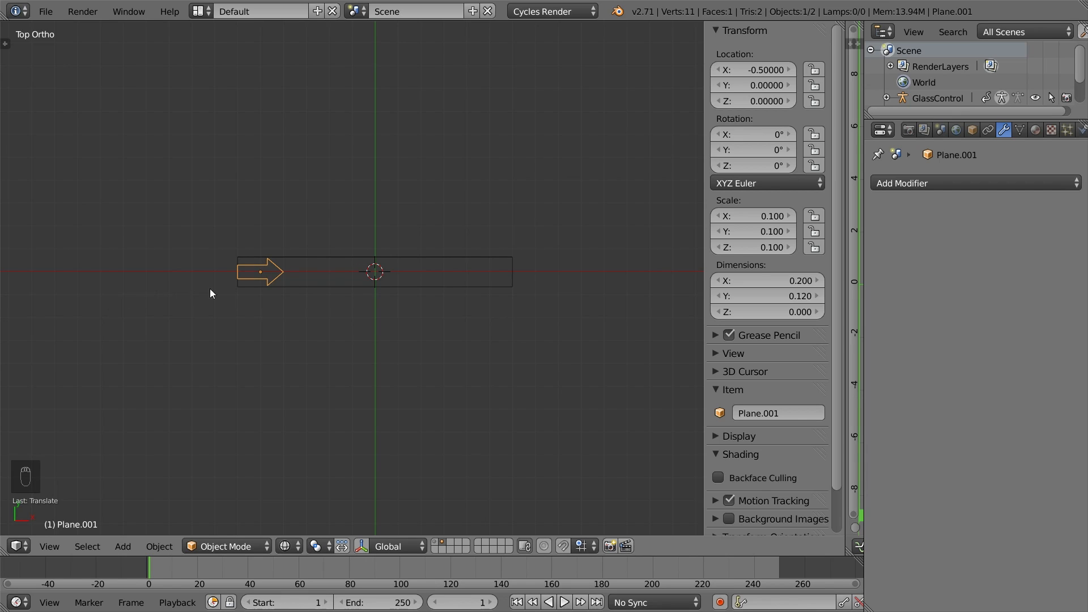
# Shrink the arrow's whole mesh slightly along X to a length of about 0.193 and apply the object's scale
pyautogui.scroll(6, 233, 279)
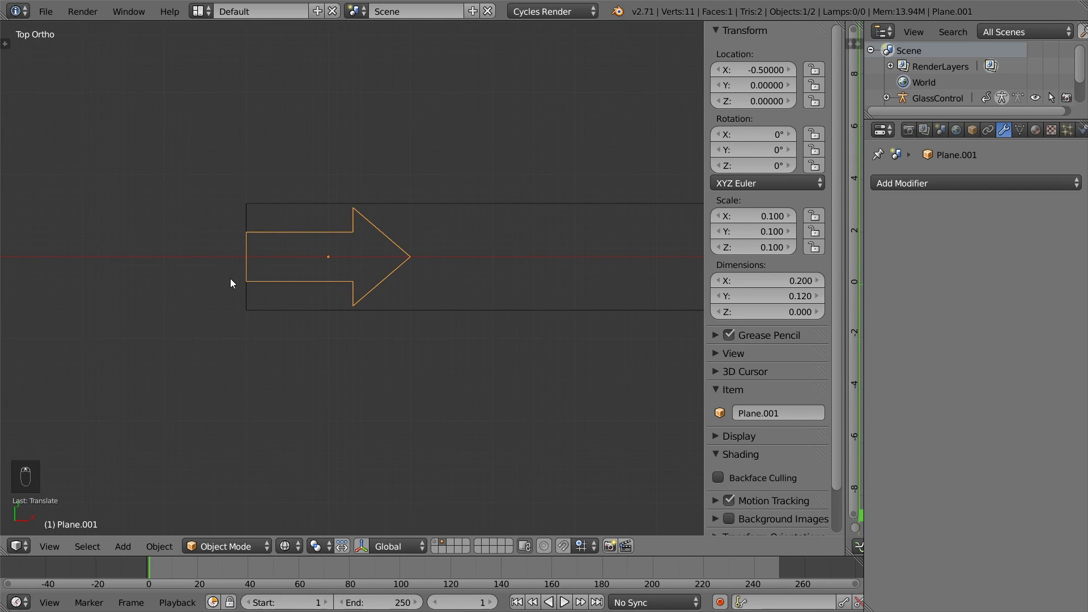
pyautogui.press('Tab')
pyautogui.press('a')
pyautogui.press('a')
pyautogui.press('a')
pyautogui.press('a')
pyautogui.press('s')
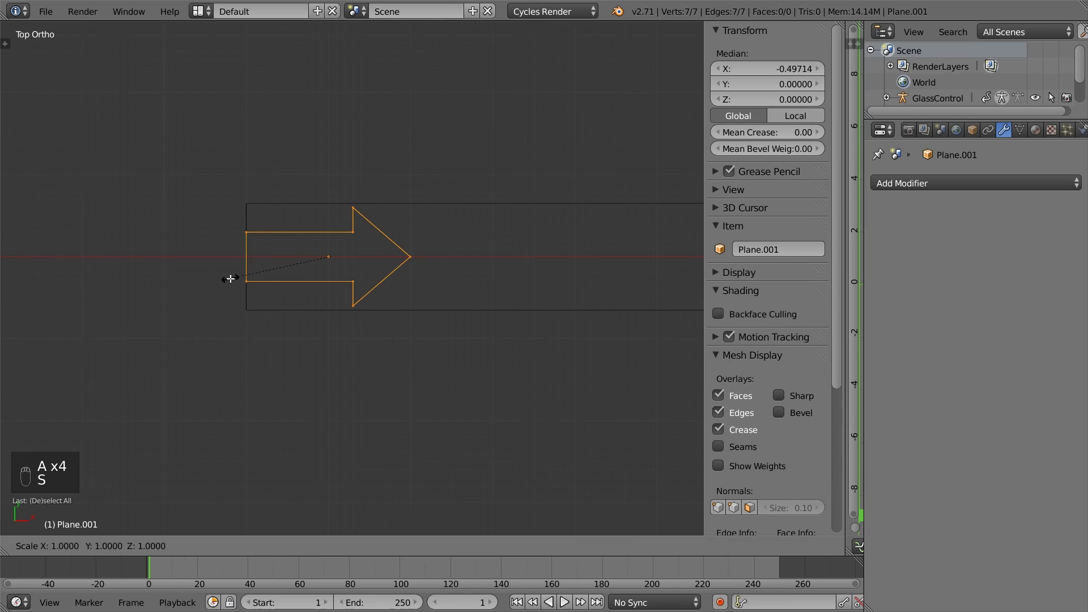
pyautogui.click(235, 279)
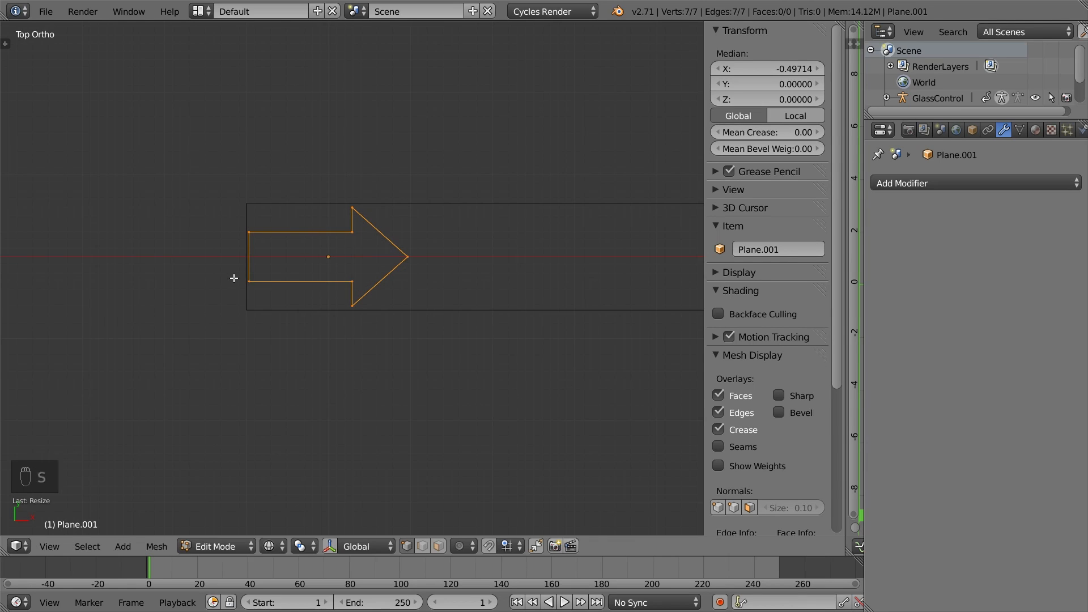
pyautogui.press('Tab')
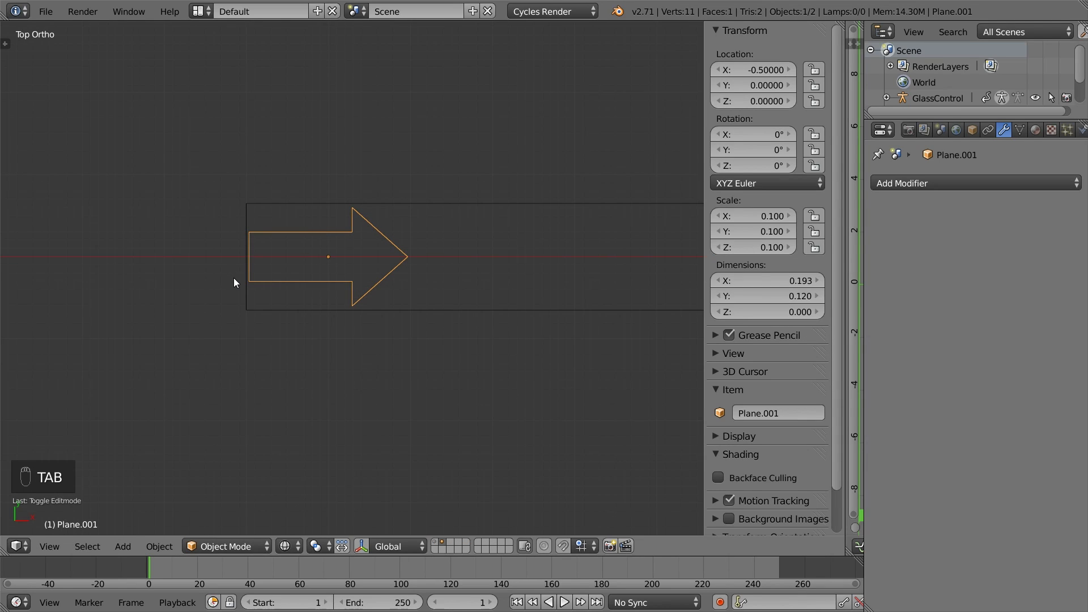
pyautogui.hotkey('ctrl', 'a')
pyautogui.click(234, 279)
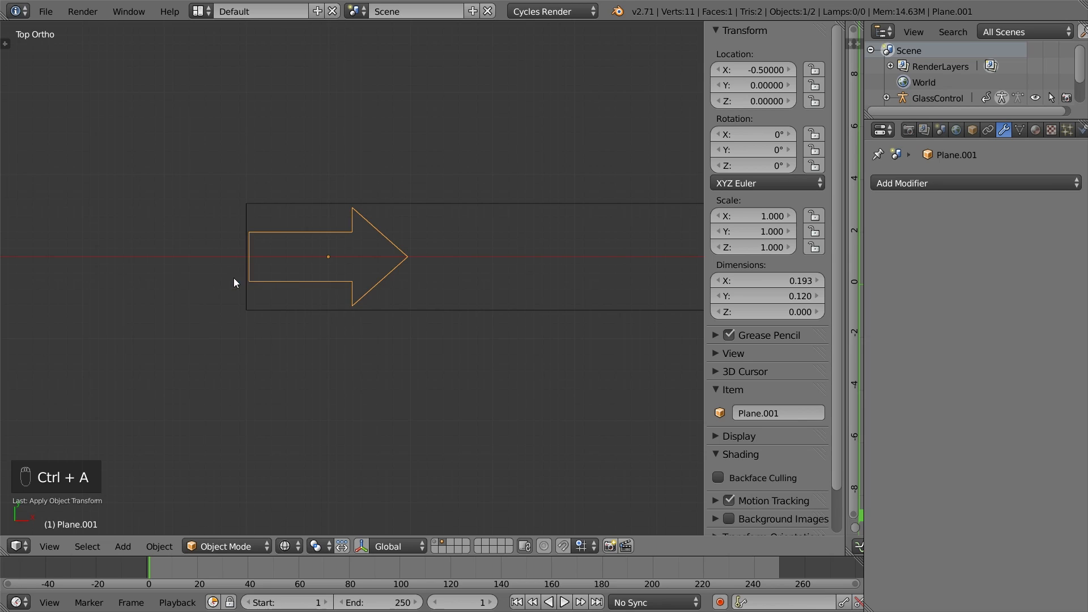
# Duplicate the slider bar rectangle and move the copy along Y to -0.3
pyautogui.scroll(-4, 523, 273)
pyautogui.keyDown('shift'); pyautogui.moveTo(560, 294); pyautogui.dragTo(332, 271, button='middle'); pyautogui.keyUp('shift')
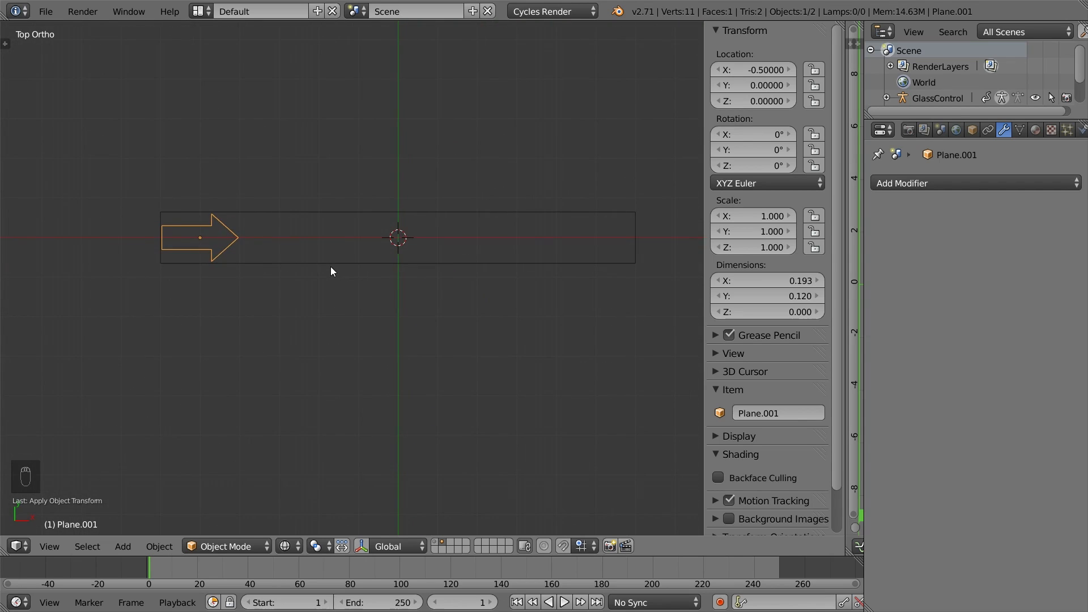
pyautogui.rightClick(331, 266)
pyautogui.hotkey('shift', 'd')
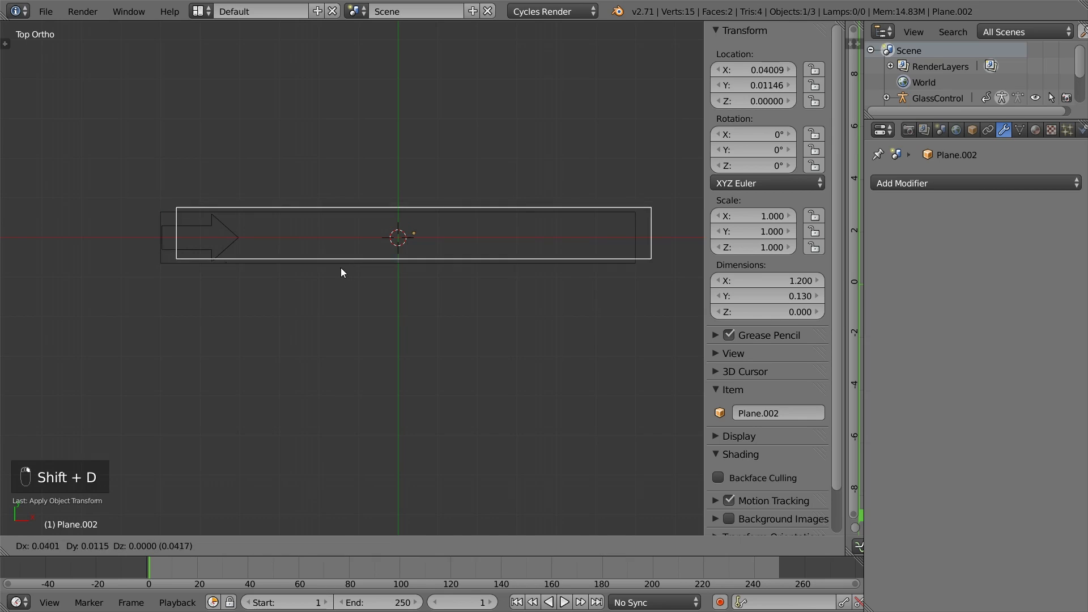
pyautogui.rightClick(336, 270)
pyautogui.scroll(-1, 374, 225)
pyautogui.press('g')
pyautogui.press('y')
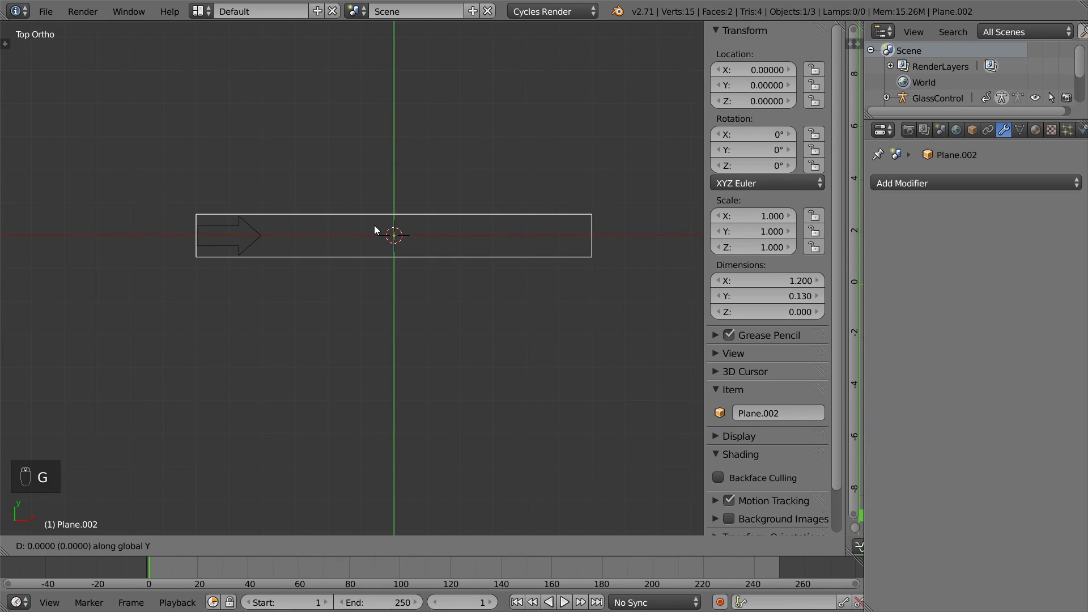
pyautogui.click(377, 317)
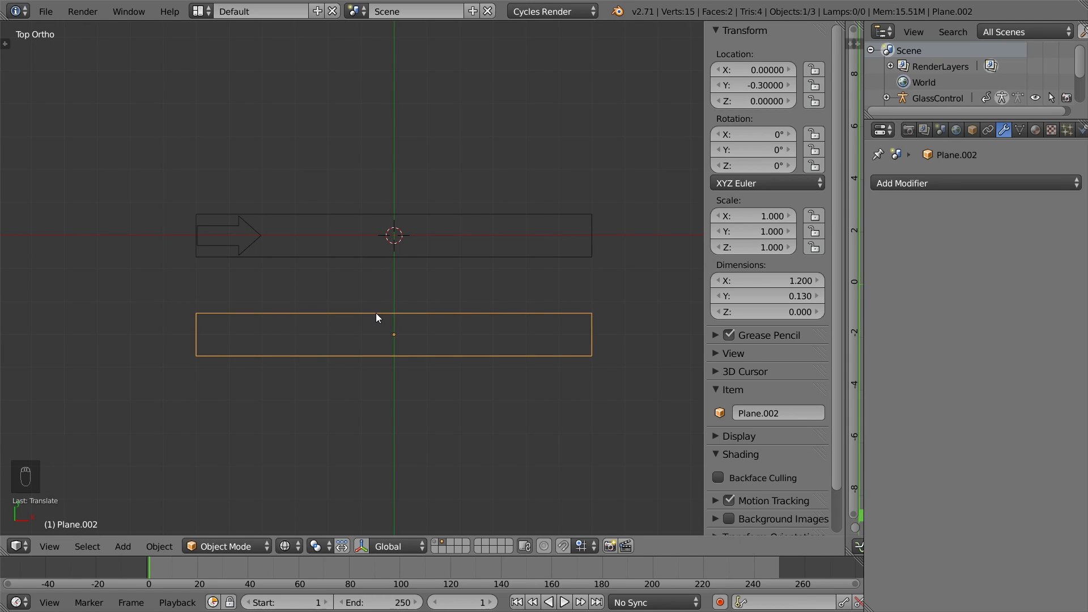
# Add a crosswise loop cut to the copied bar's mesh and move it along X to -0.5
pyautogui.press('Tab')
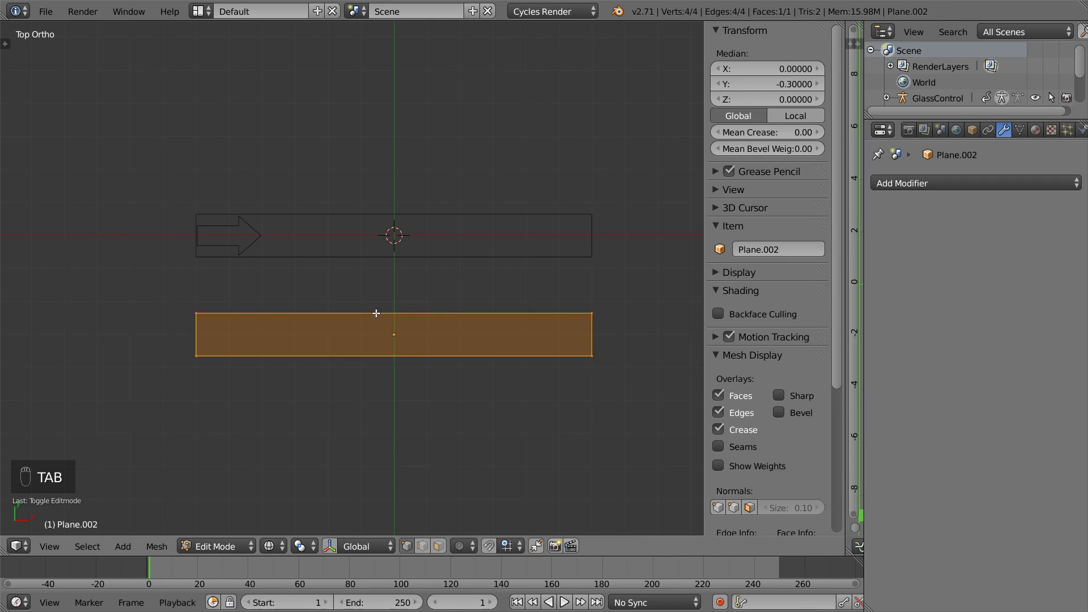
pyautogui.scroll(3, 286, 326)
pyautogui.hotkey('ctrl', 'r')
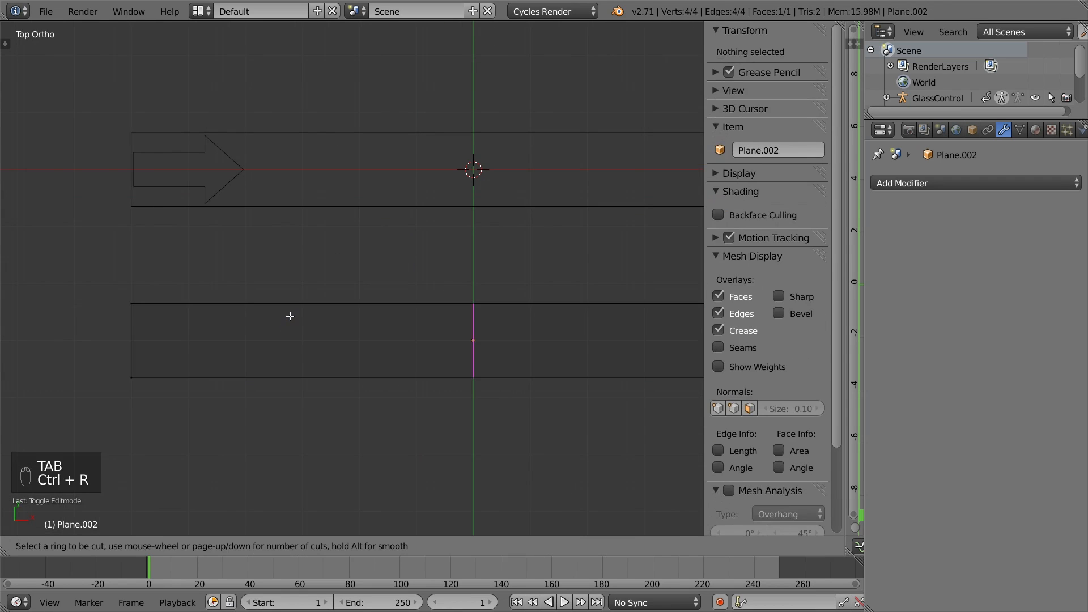
pyautogui.click(289, 316)
pyautogui.rightClick(289, 317)
pyautogui.scroll(1, 362, 347)
pyautogui.press('g')
pyautogui.press('x')
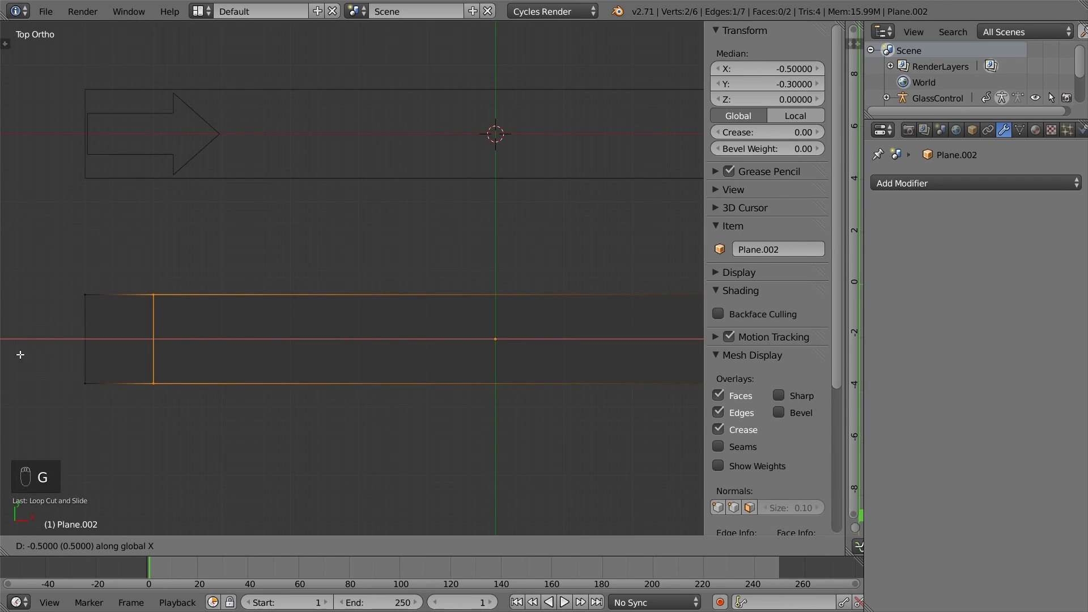
pyautogui.click(19, 352)
# Add a second crosswise loop cut to the copied bar and move it along X to 0.5
pyautogui.keyDown('shift'); pyautogui.moveTo(512, 345); pyautogui.dragTo(171, 345, button='middle'); pyautogui.keyUp('shift')
pyautogui.hotkey('ctrl', 'r')
pyautogui.click(277, 319)
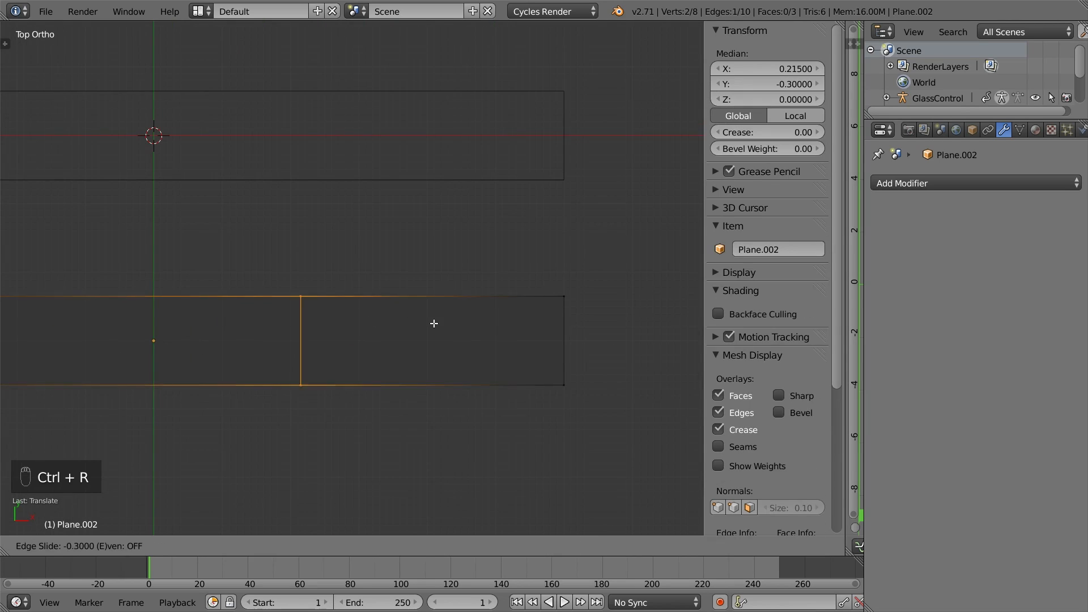
pyautogui.click(558, 329)
pyautogui.press('g')
pyautogui.press('x')
pyautogui.click(577, 330)
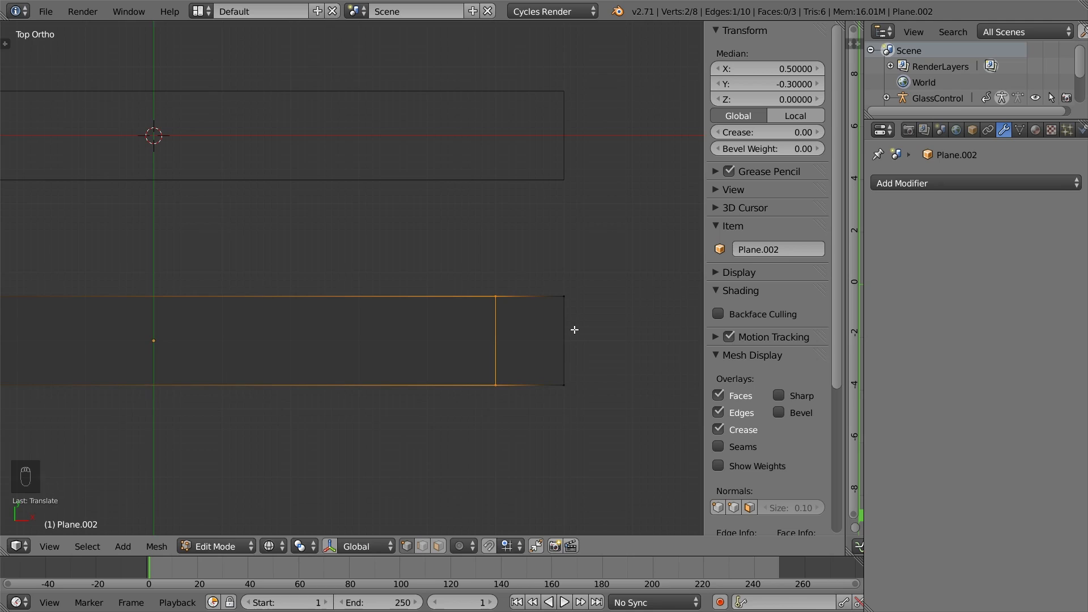
# Add two evenly spaced, unslid loop cuts between the copied bar's cuts at X -0.5 and 0.5
pyautogui.scroll(-4, 575, 330)
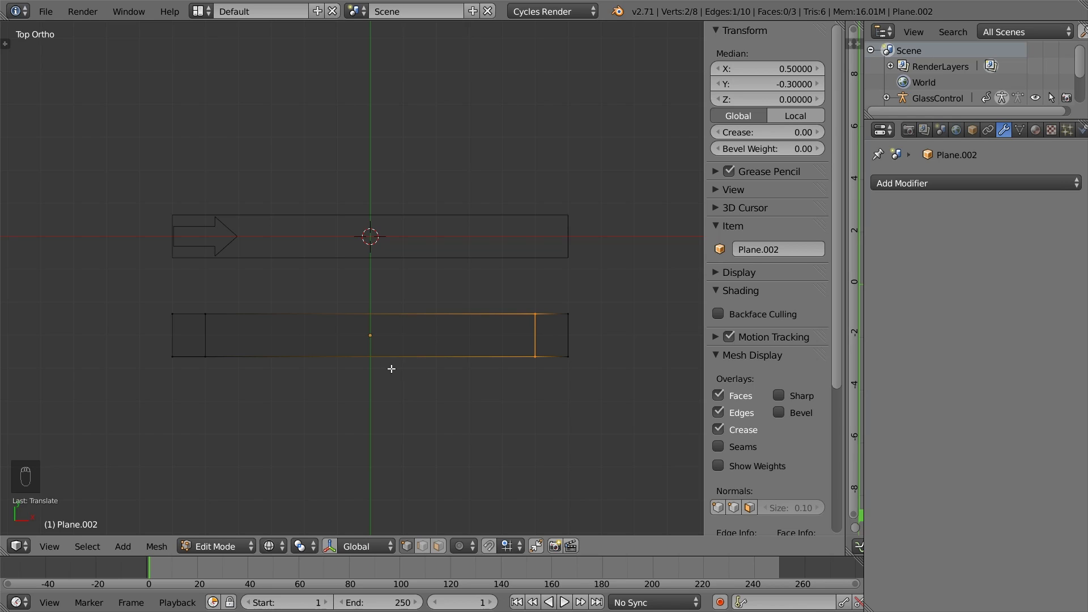
pyautogui.hotkey('ctrl', 'r')
pyautogui.scroll(1, 371, 342)
pyautogui.click(372, 342)
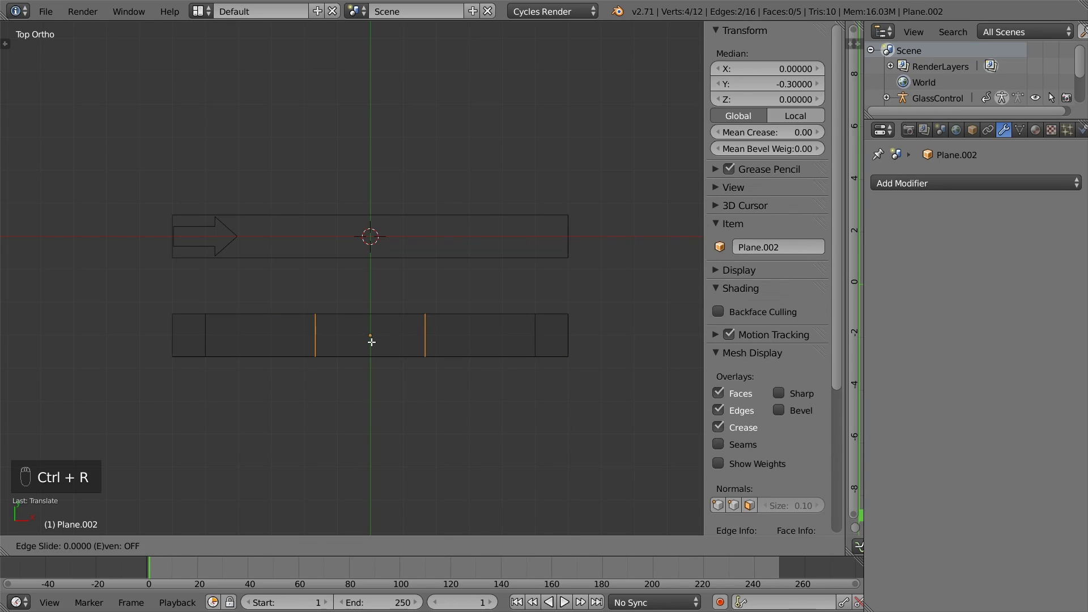
pyautogui.rightClick(372, 342)
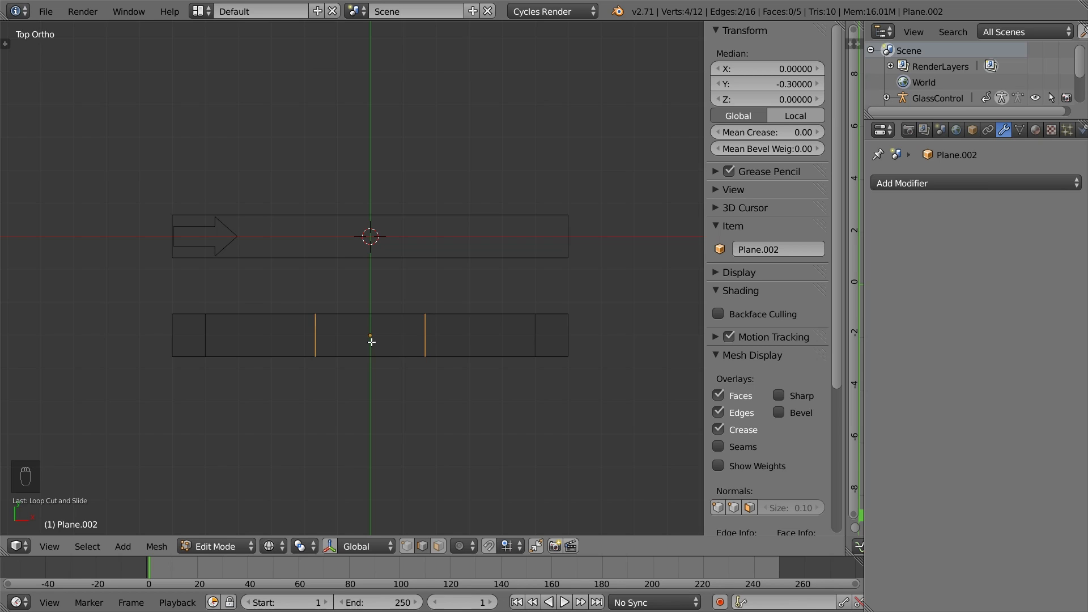
# Add a lengthwise loop cut along the copied bar and slide it to about Y -0.335
pyautogui.hotkey('ctrl', 'r')
pyautogui.click(404, 338)
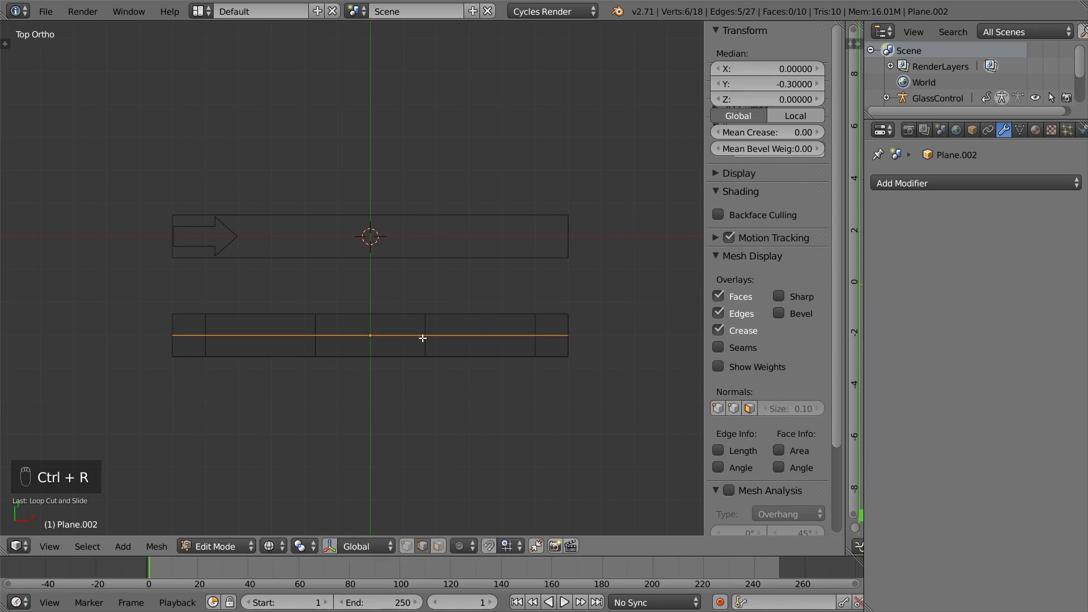
pyautogui.click(420, 352)
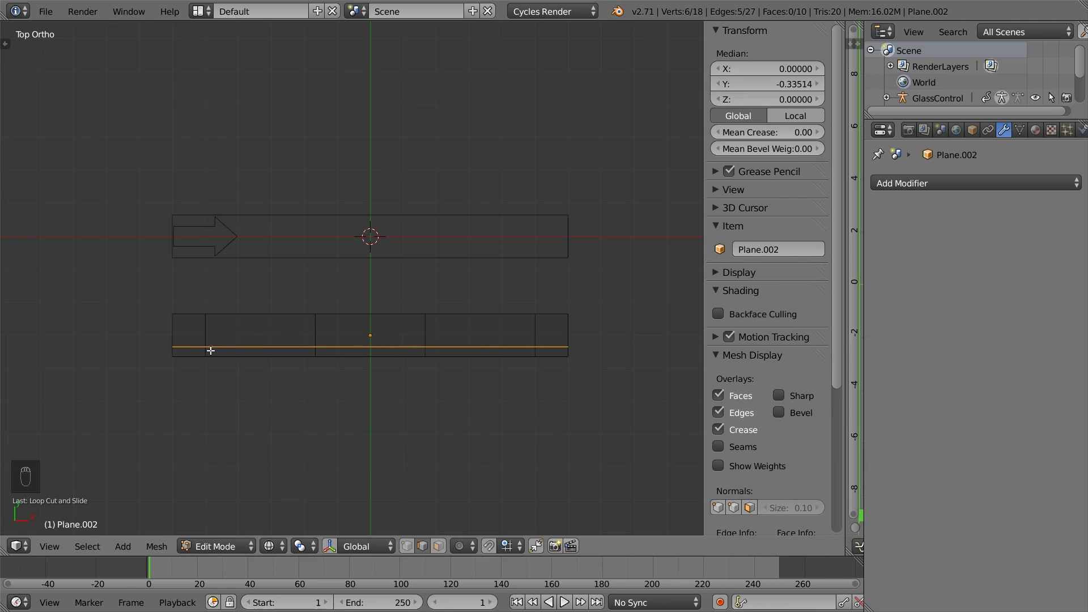
# Select the copied bar's inner edges and alternating lower segments and delete only edges and faces, leaving an outline with two notches
pyautogui.rightClick(190, 347)
pyautogui.keyDown('shift'); pyautogui.rightClick(205, 331); pyautogui.keyUp('shift')
pyautogui.keyDown('shift'); pyautogui.rightClick(252, 356); pyautogui.keyUp('shift')
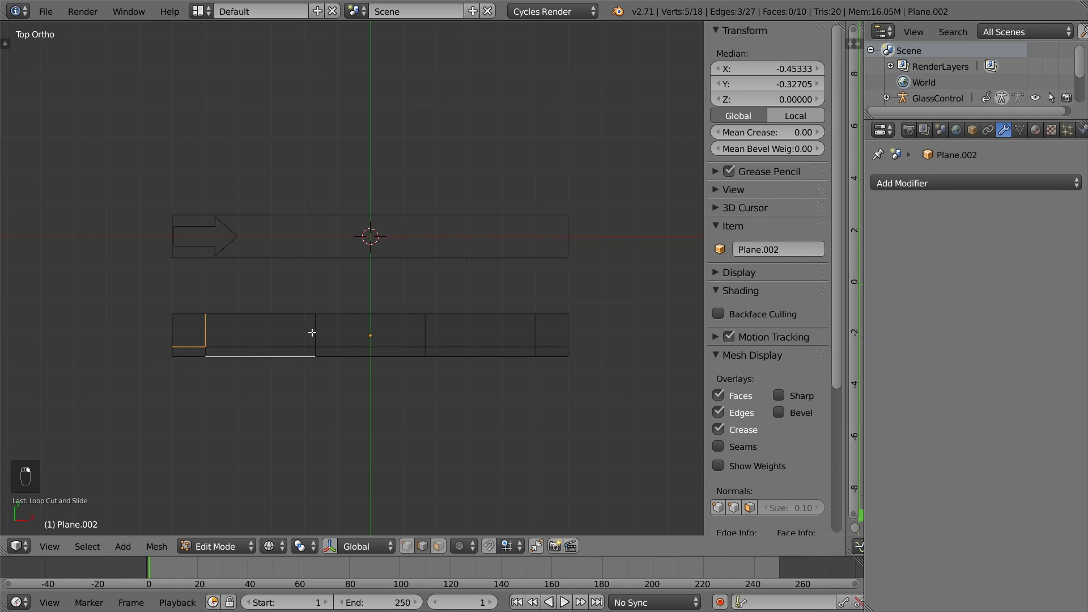
pyautogui.keyDown('shift'); pyautogui.rightClick(314, 333); pyautogui.keyUp('shift')
pyautogui.keyDown('shift'); pyautogui.rightClick(343, 347); pyautogui.keyUp('shift')
pyautogui.keyDown('shift'); pyautogui.rightClick(425, 332); pyautogui.keyUp('shift')
pyautogui.keyDown('shift'); pyautogui.rightClick(445, 356); pyautogui.keyUp('shift')
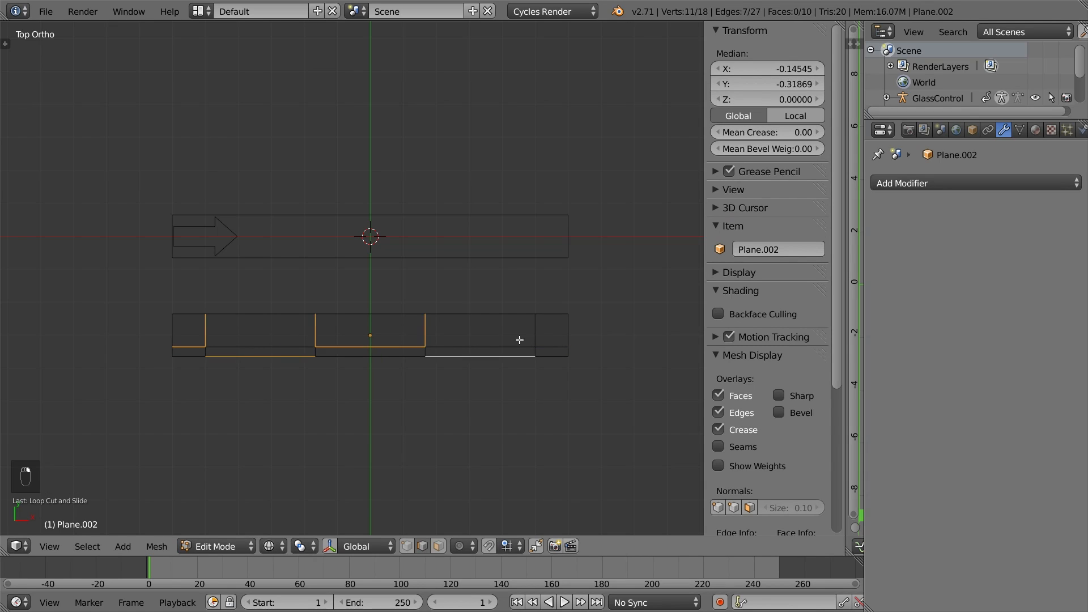
pyautogui.keyDown('shift'); pyautogui.rightClick(535, 334); pyautogui.keyUp('shift')
pyautogui.keyDown('shift'); pyautogui.rightClick(550, 345); pyautogui.keyUp('shift')
pyautogui.press('x')
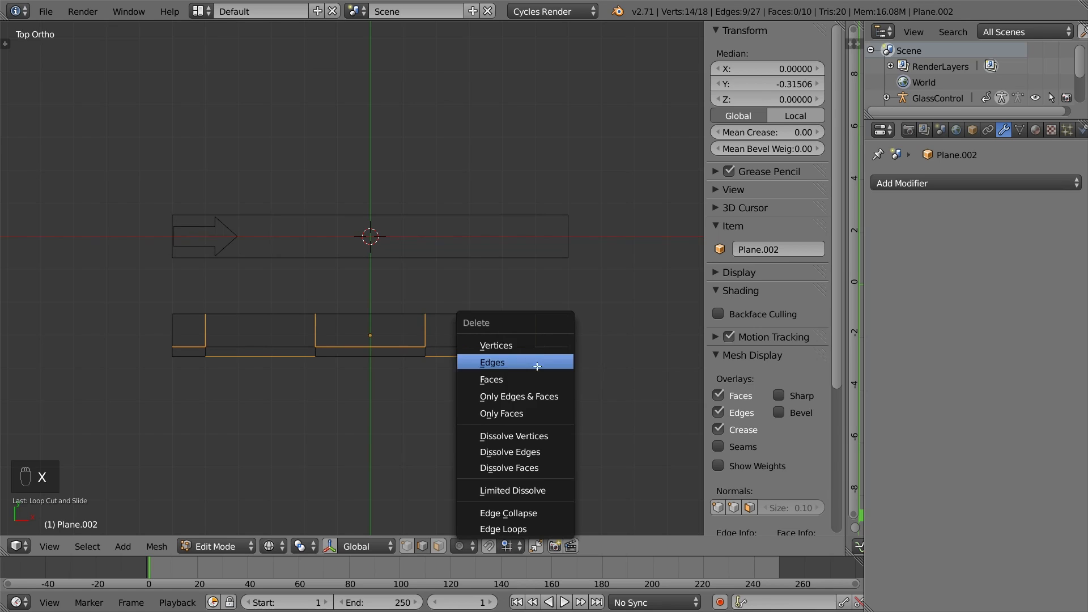
pyautogui.click(523, 396)
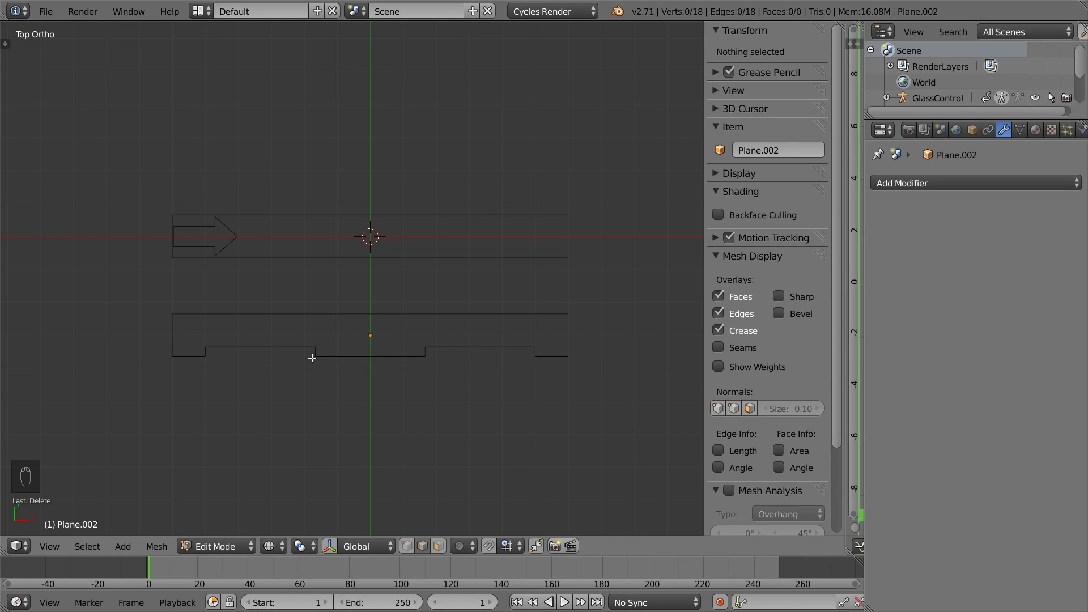
# Add a new plane in Object Mode, move it along Y to -0.3 and scale it to about 0.039
pyautogui.press('Tab')
pyautogui.hotkey('shift', 'a')
pyautogui.moveTo(311, 358)
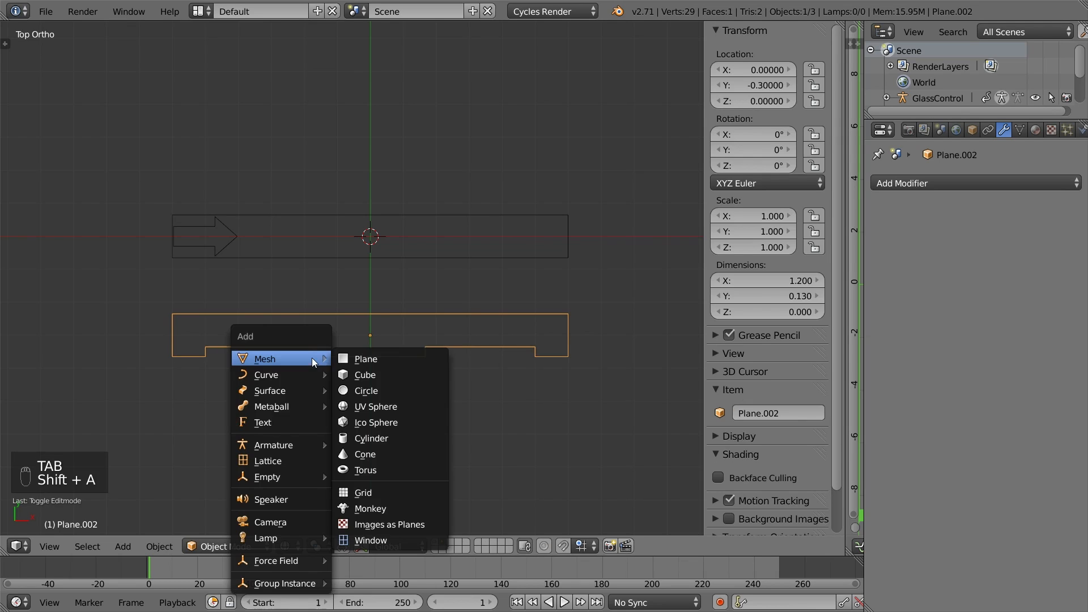
pyautogui.click(359, 359)
pyautogui.press('g')
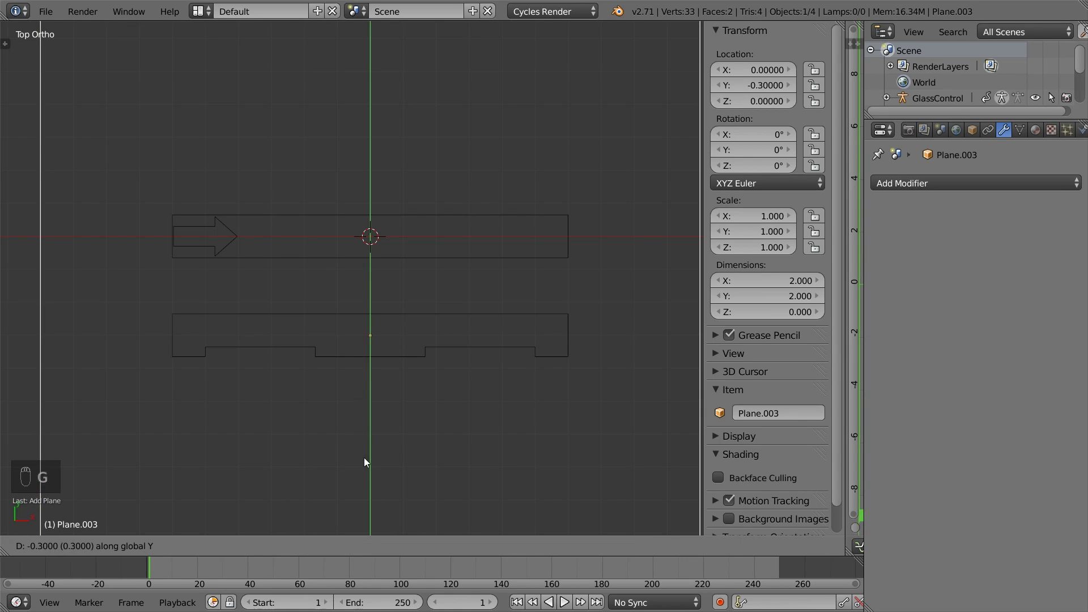
pyautogui.click(365, 463)
pyautogui.press('s')
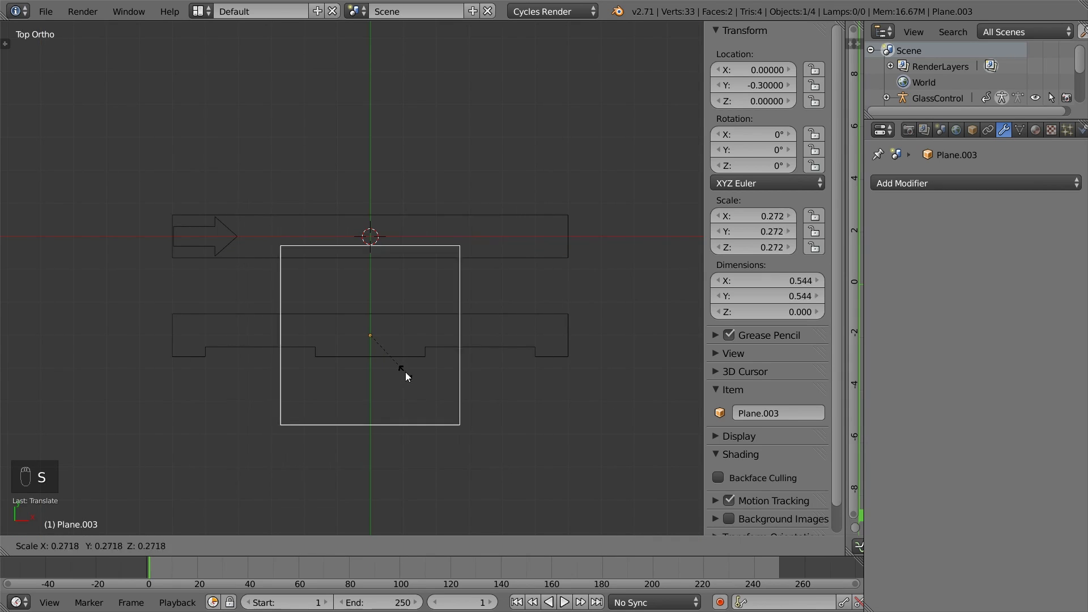
pyautogui.click(377, 339)
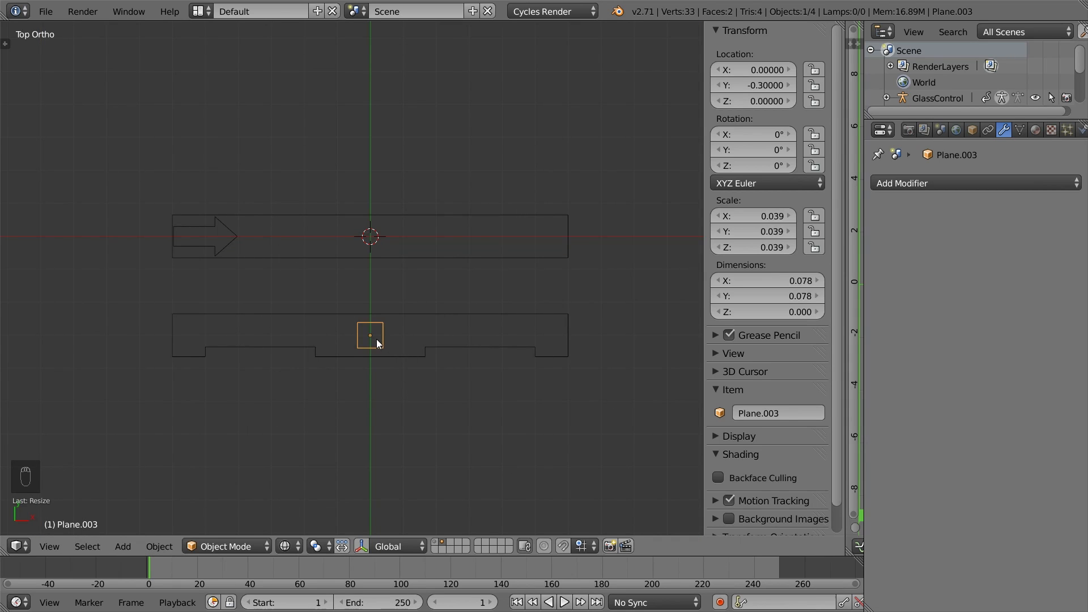
# Add a vertical loop cut through the small square's centre and delete the cut's upper vertex in vertex selection mode
pyautogui.scroll(7, 377, 339)
pyautogui.press('Tab')
pyautogui.hotkey('ctrl', 'r')
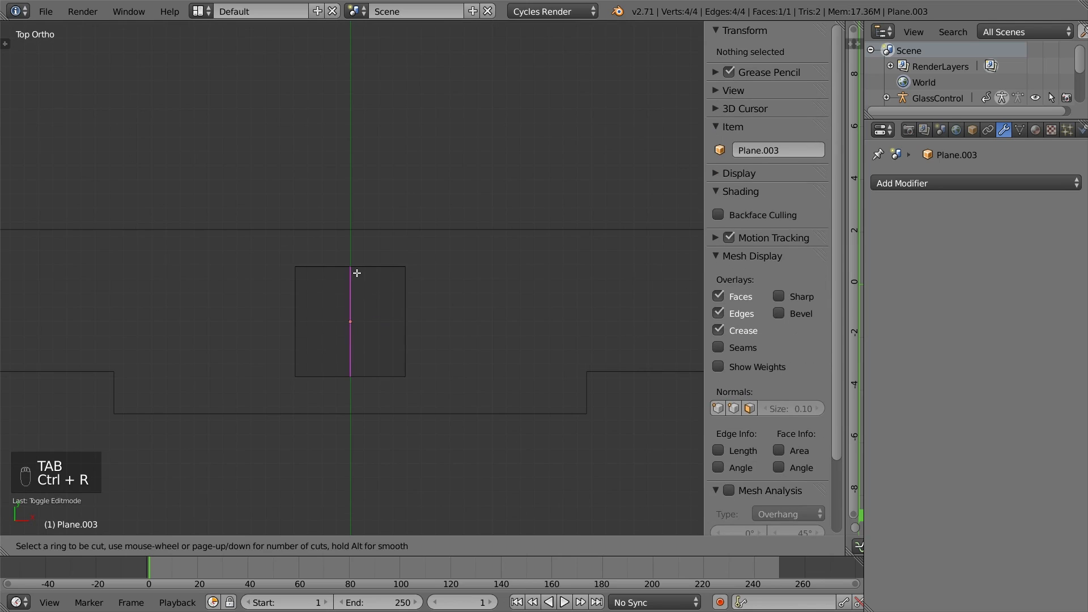
pyautogui.click(357, 273)
pyautogui.rightClick(357, 273)
pyautogui.hotkey('ctrl', 'Tab')
pyautogui.click(353, 273)
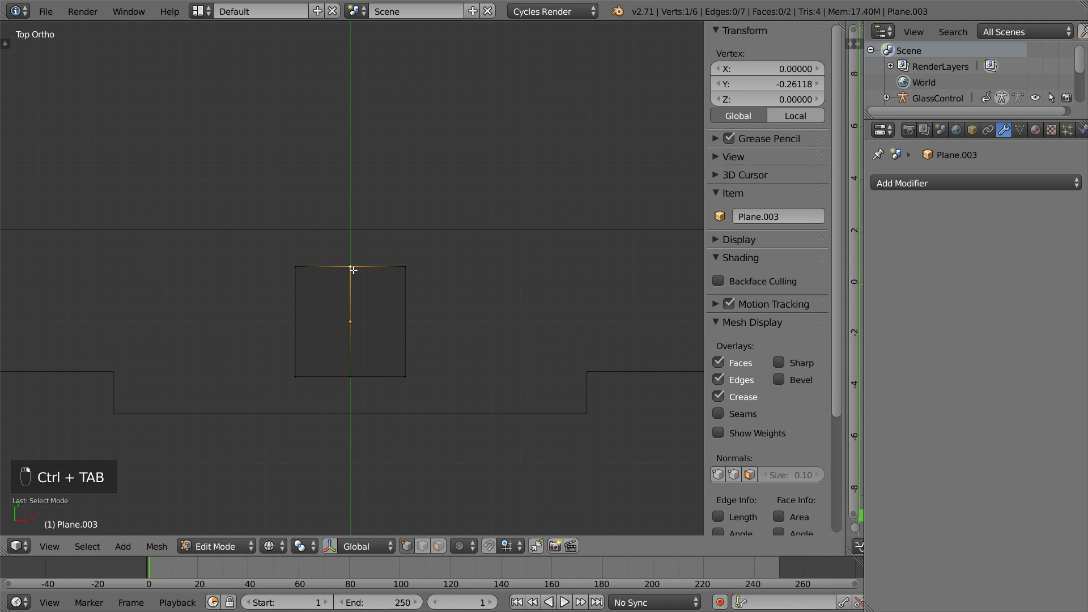
pyautogui.press('x')
pyautogui.click(340, 220)
# Join the small square's two open upper corners with a straight edge
pyautogui.rightClick(295, 267)
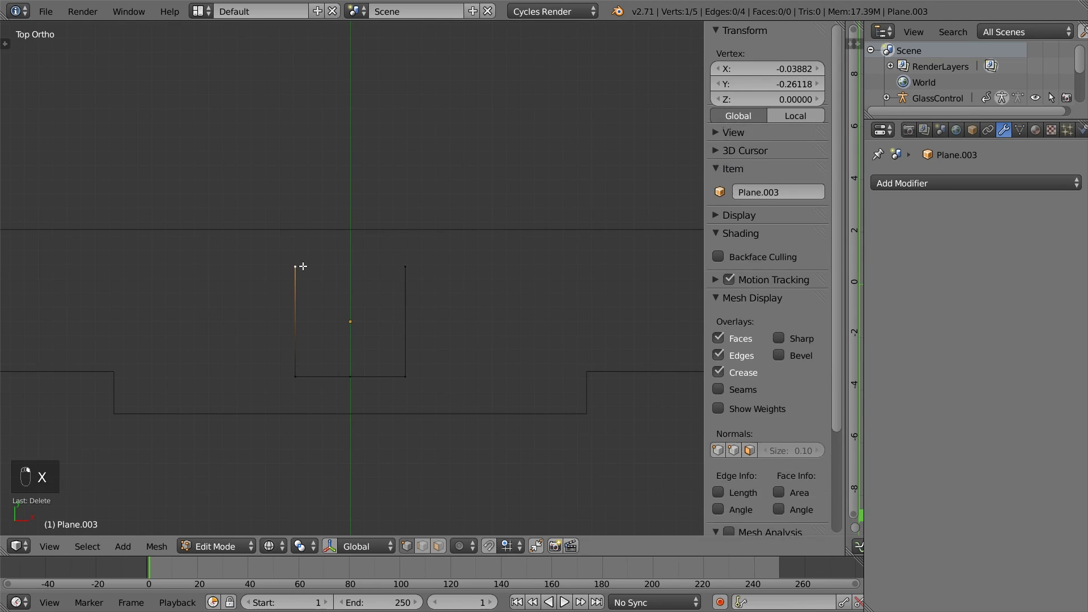
pyautogui.keyDown('shift'); pyautogui.rightClick(399, 267); pyautogui.keyUp('shift')
pyautogui.press('f')
# Raise the small square's two lower corners along Y to about -0.306, forming a pointer with its tip facing down
pyautogui.rightClick(295, 376)
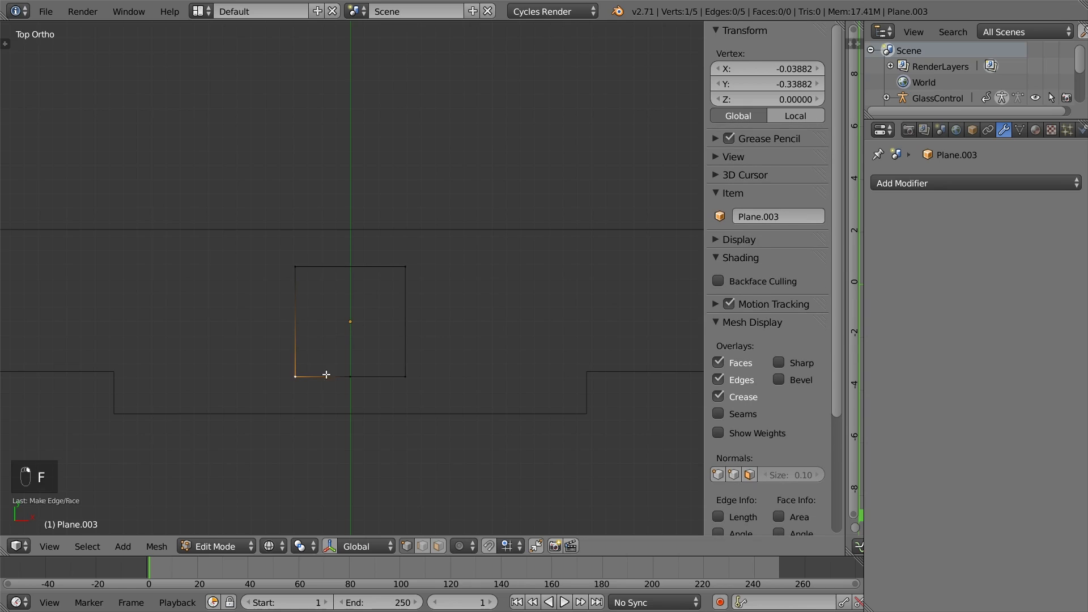
pyautogui.keyDown('shift'); pyautogui.rightClick(405, 375); pyautogui.keyUp('shift')
pyautogui.press('g')
pyautogui.click(404, 329)
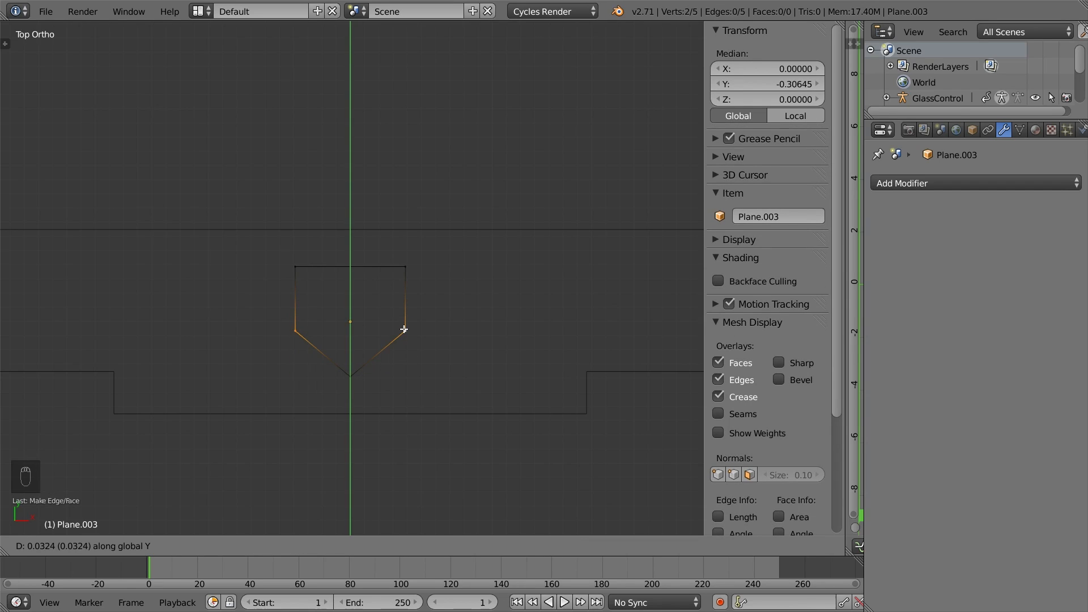
# Select the whole pointer outline, shift it slightly upward along Y, and return to Object Mode
pyautogui.press('a')
pyautogui.press('a')
pyautogui.press('a')
pyautogui.press('g')
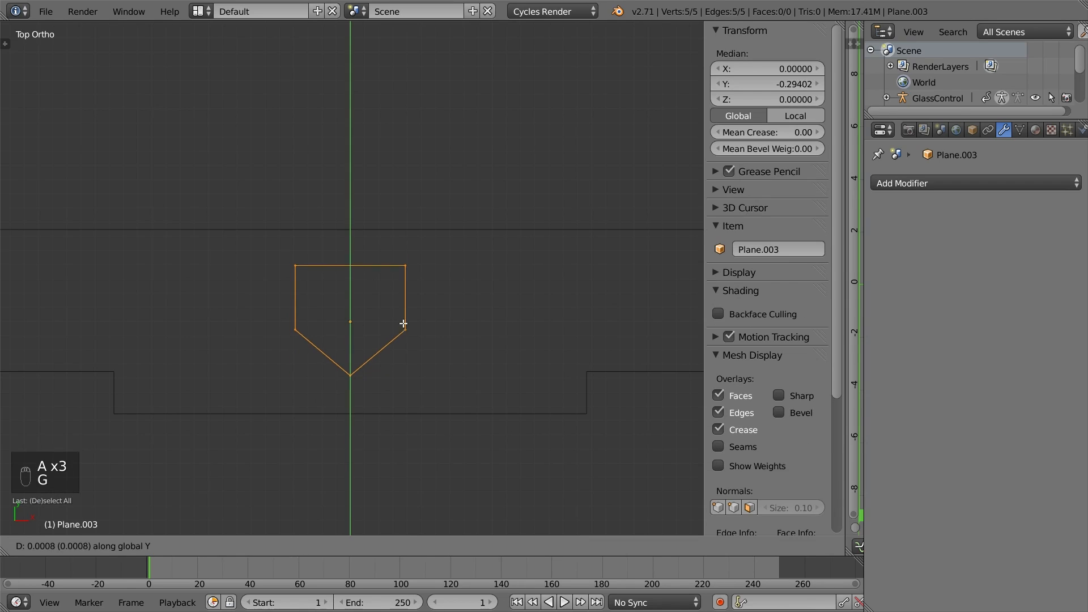
pyautogui.click(400, 315)
pyautogui.press('Tab')
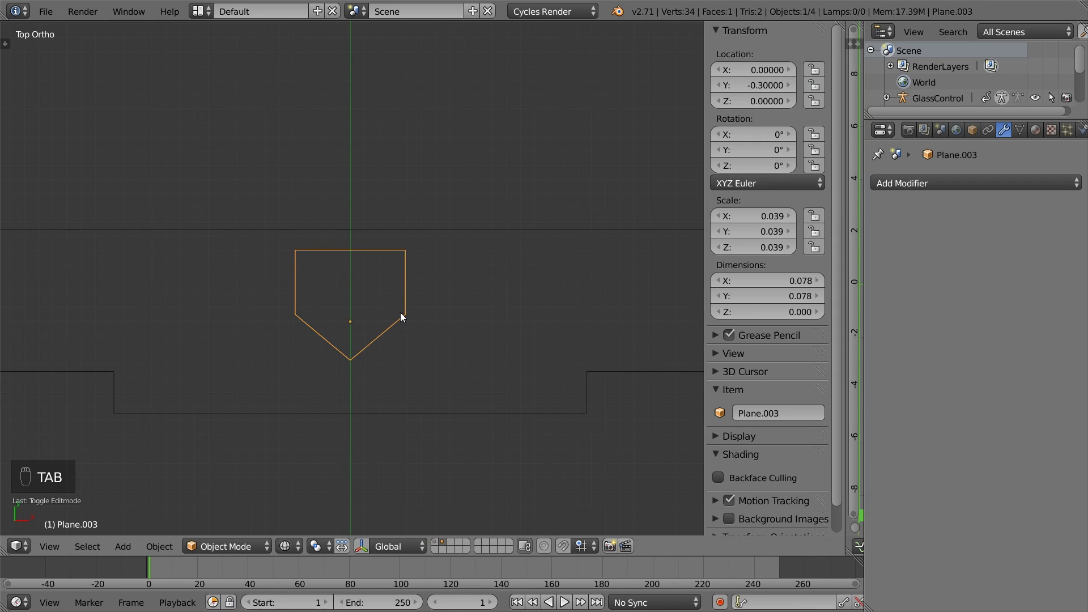
# Move the pointer along X to -0.5 inside the notched bar and apply its scale
pyautogui.scroll(-8, 400, 315)
pyautogui.press('g')
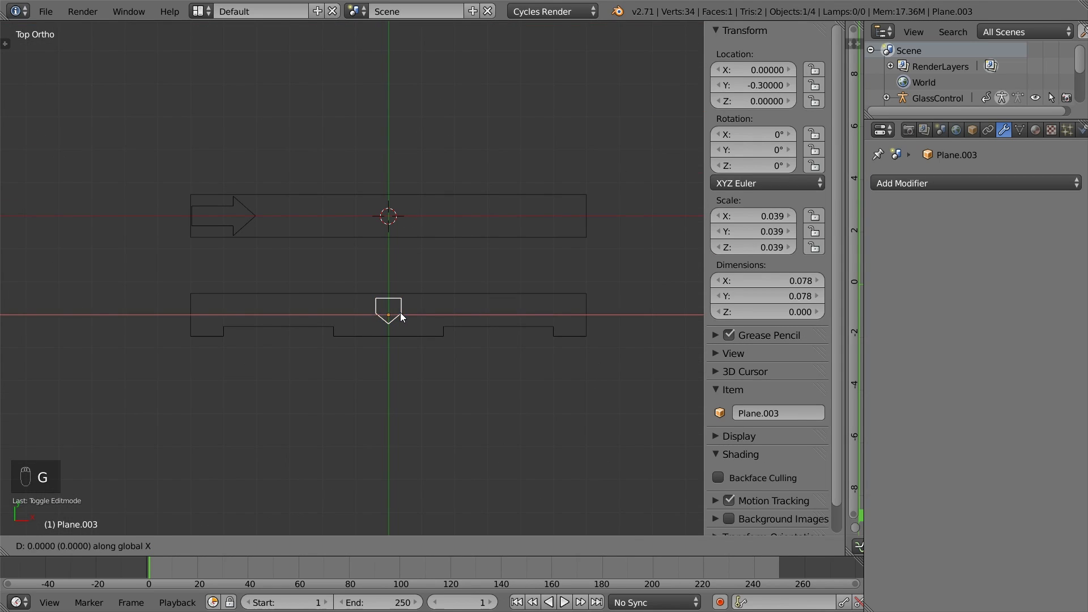
pyautogui.click(242, 314)
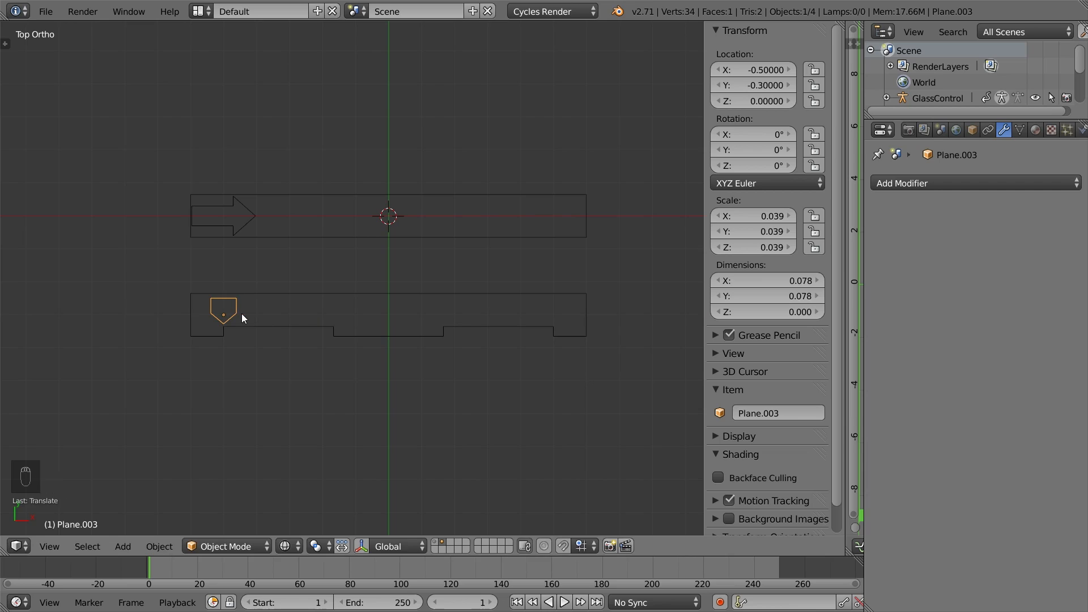
pyautogui.hotkey('ctrl', 'a')
pyautogui.click(242, 314)
# Add a new plane for the control frame and move it along Y to -0.1
pyautogui.hotkey('shift', 'a')
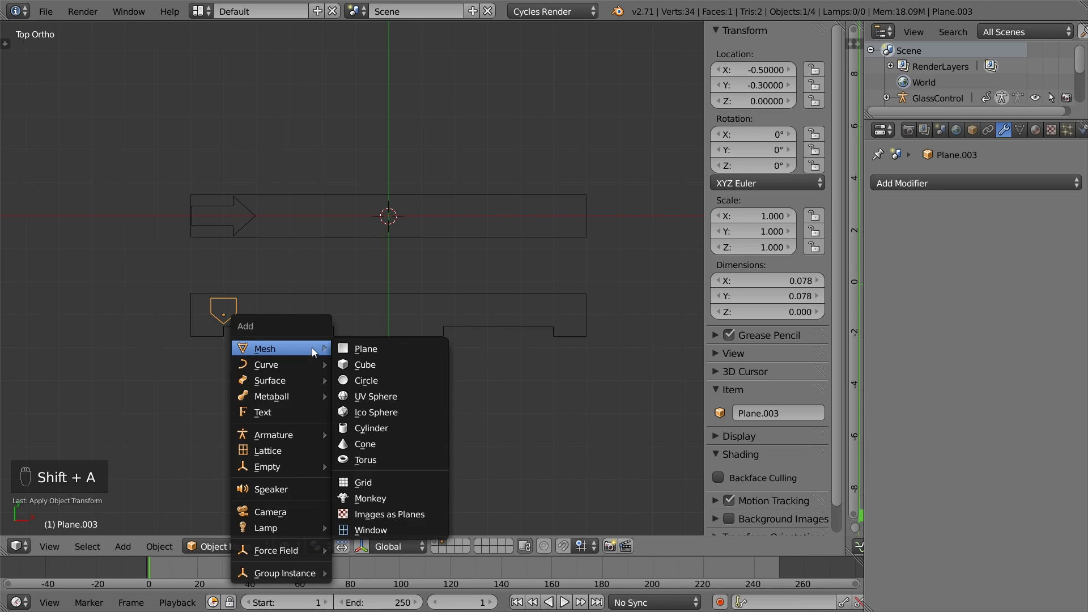
pyautogui.click(358, 348)
pyautogui.press('g')
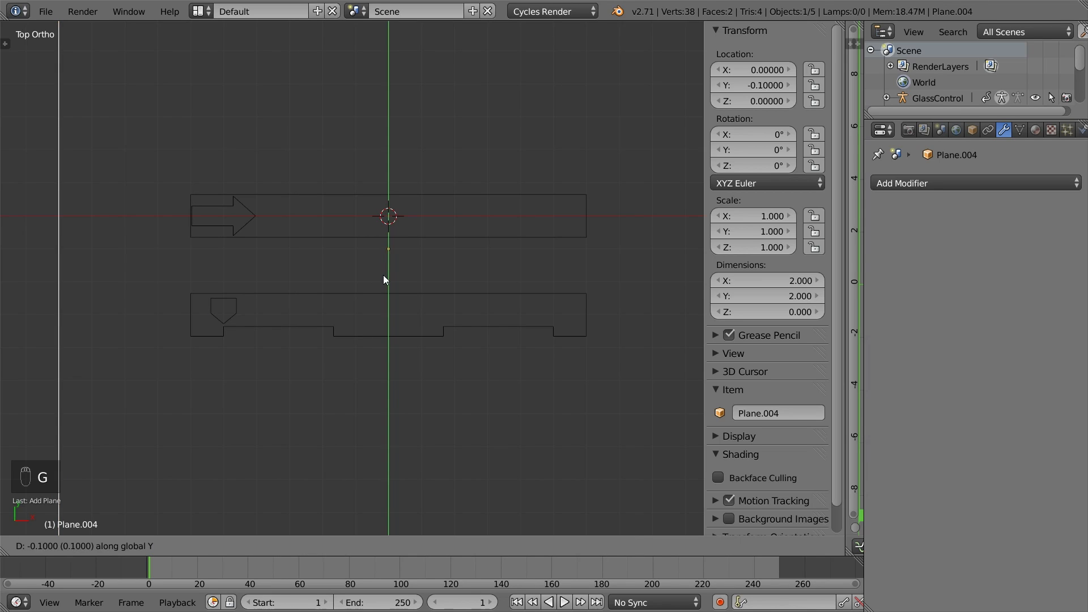
pyautogui.click(383, 275)
# Set the new plane's dimensions to 1.5 in X and 0.8 in Y, and apply its scale
pyautogui.click(771, 281)
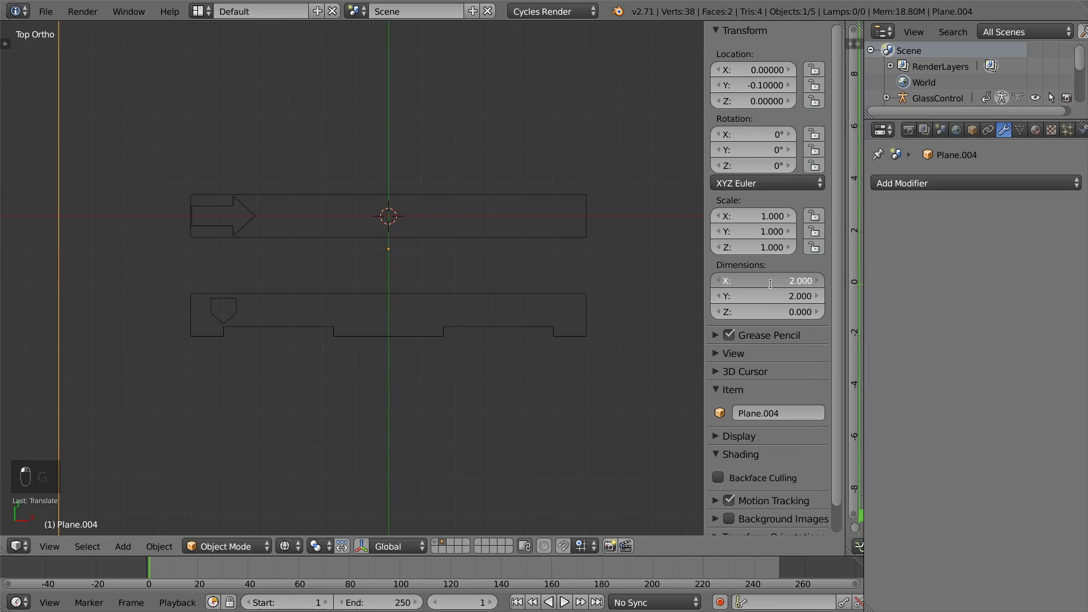
pyautogui.write('1.5')
pyautogui.press('Return')
pyautogui.click(772, 295)
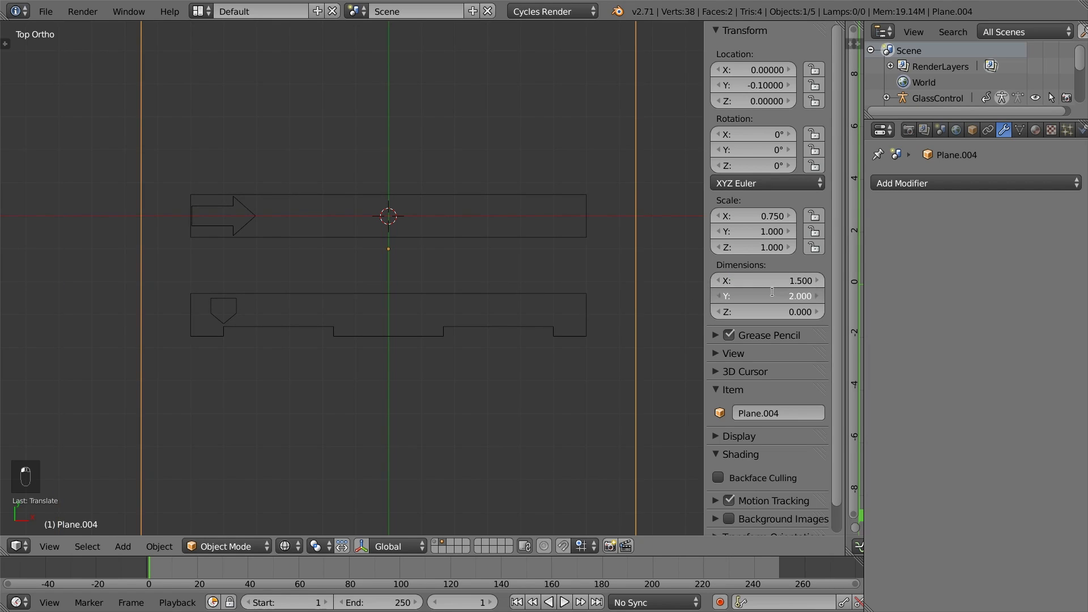
pyautogui.write('0.8')
pyautogui.press('Return')
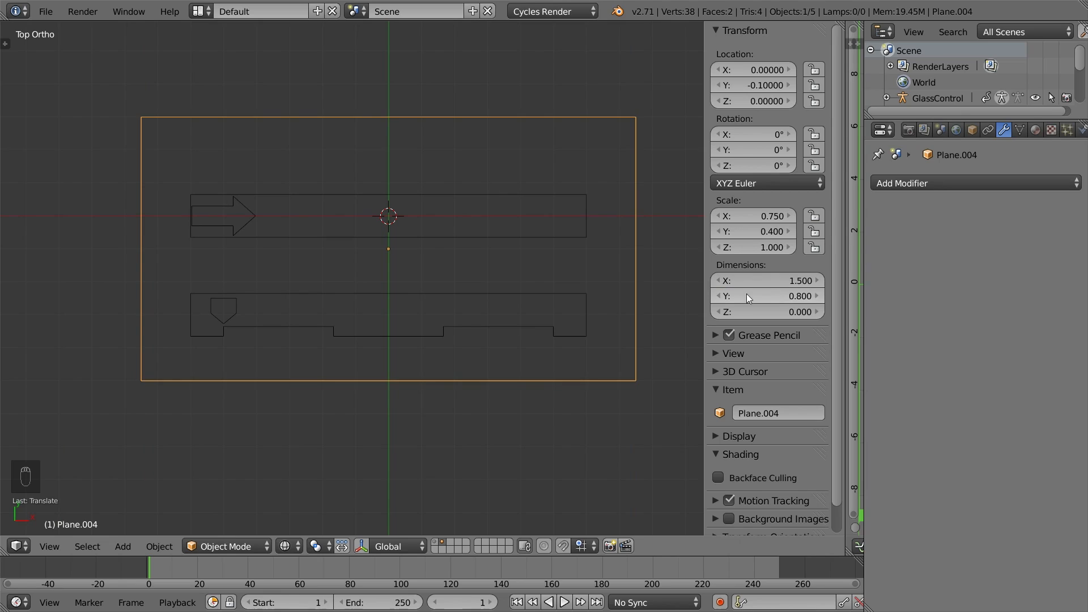
pyautogui.hotkey('ctrl', 'a')
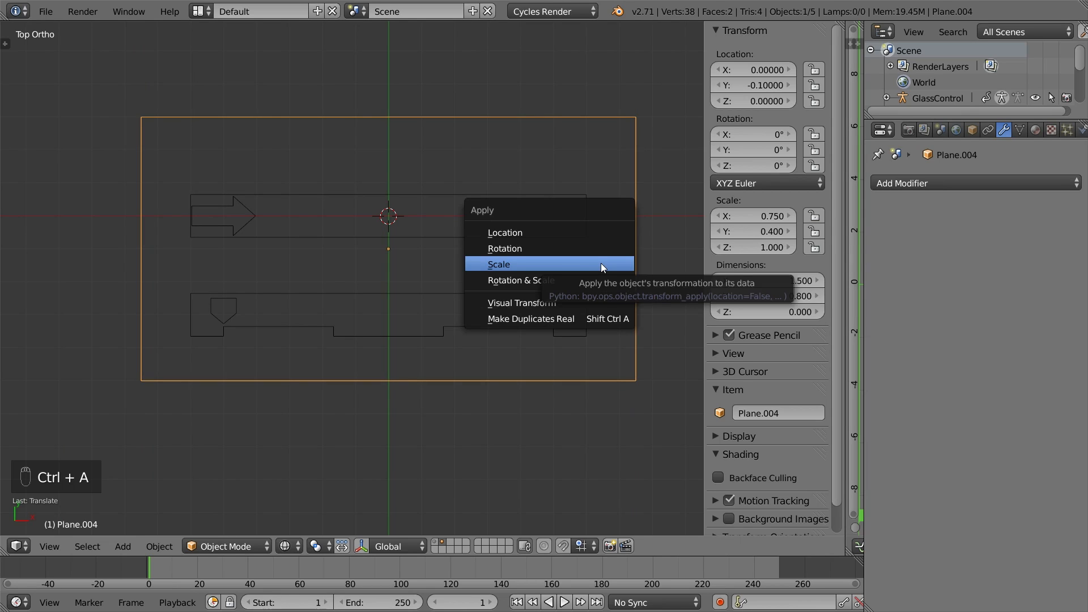
pyautogui.click(601, 263)
# Join the slider bar and the notched bar into the large frame rectangle
pyautogui.rightClick(569, 238)
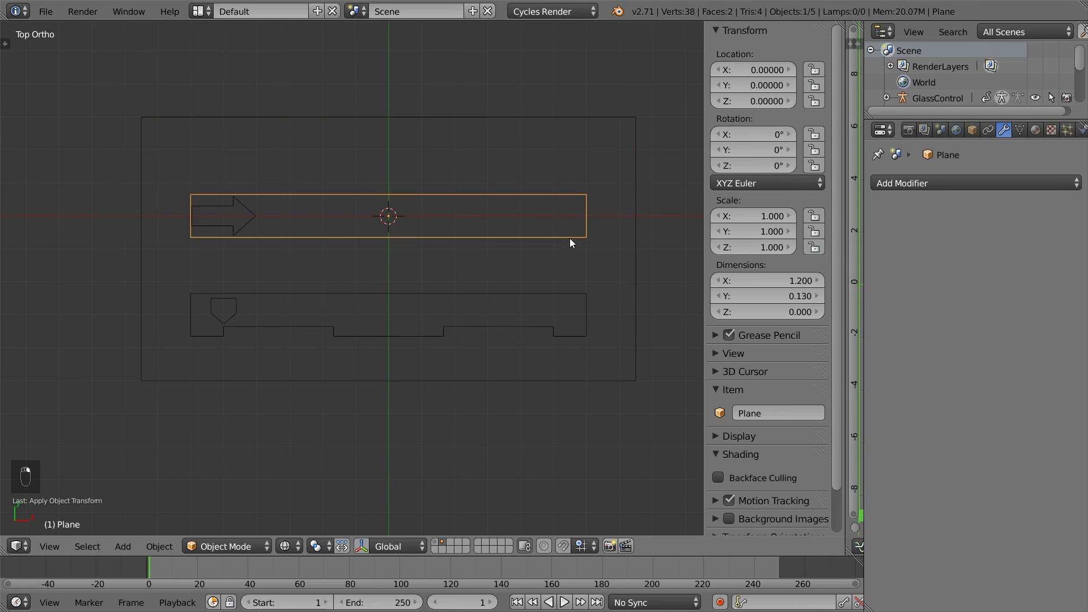
pyautogui.keyDown('shift'); pyautogui.rightClick(570, 286); pyautogui.keyUp('shift')
pyautogui.keyDown('shift'); pyautogui.rightClick(634, 274); pyautogui.keyUp('shift')
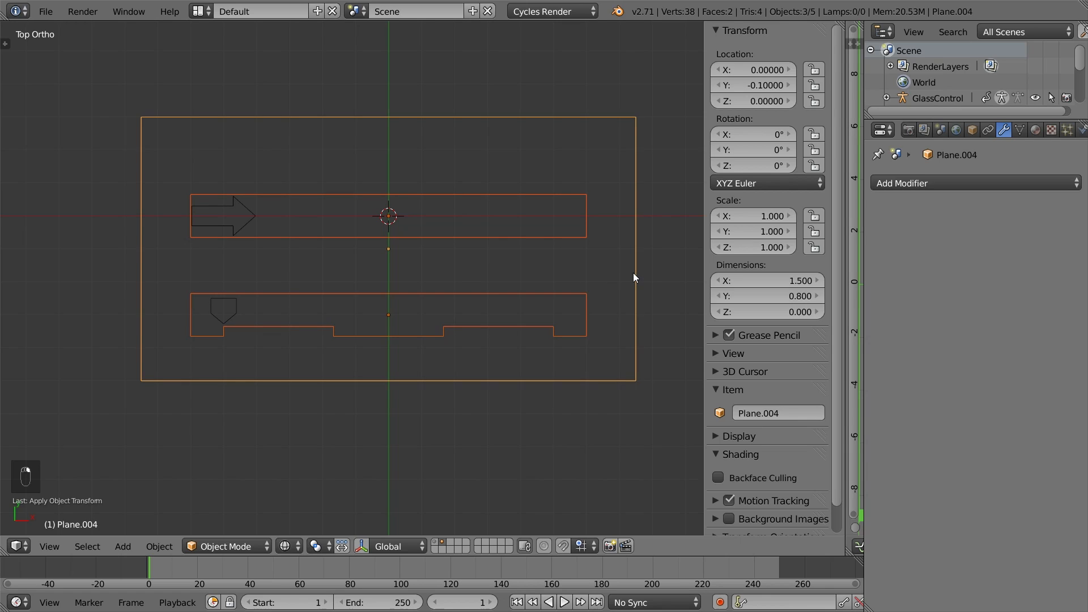
pyautogui.hotkey('ctrl', 'j')
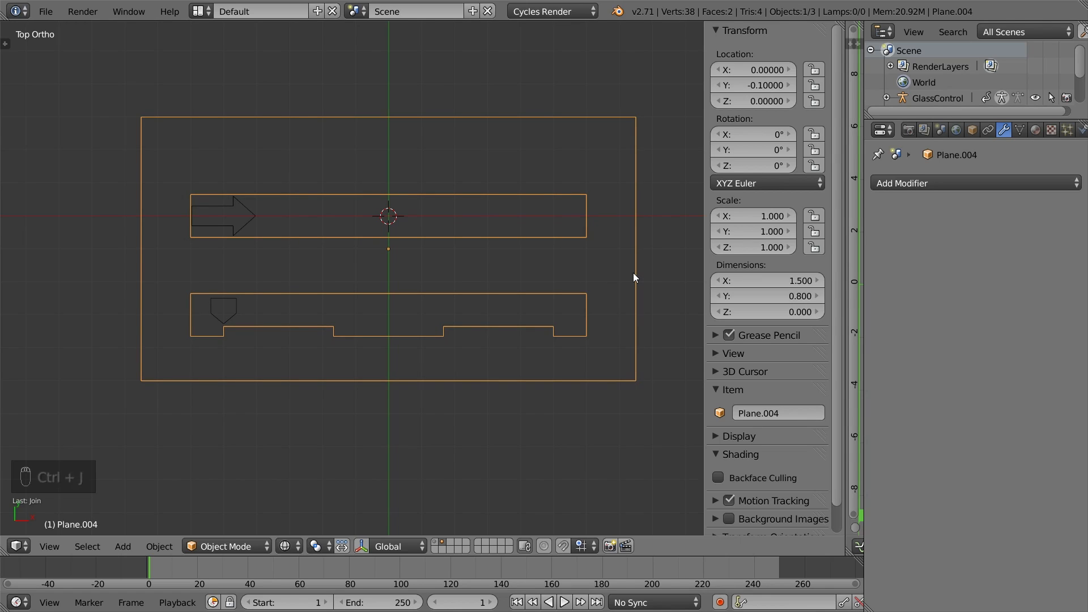
# Add a text object and set its paragraph alignment to Center
pyautogui.hotkey('shift', 'a')
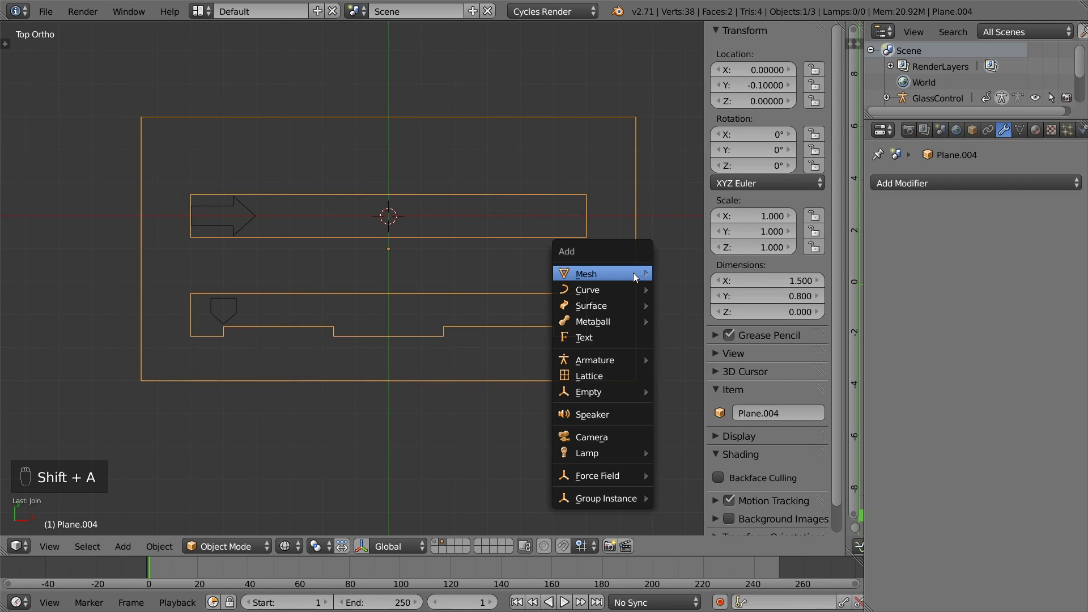
pyautogui.click(618, 337)
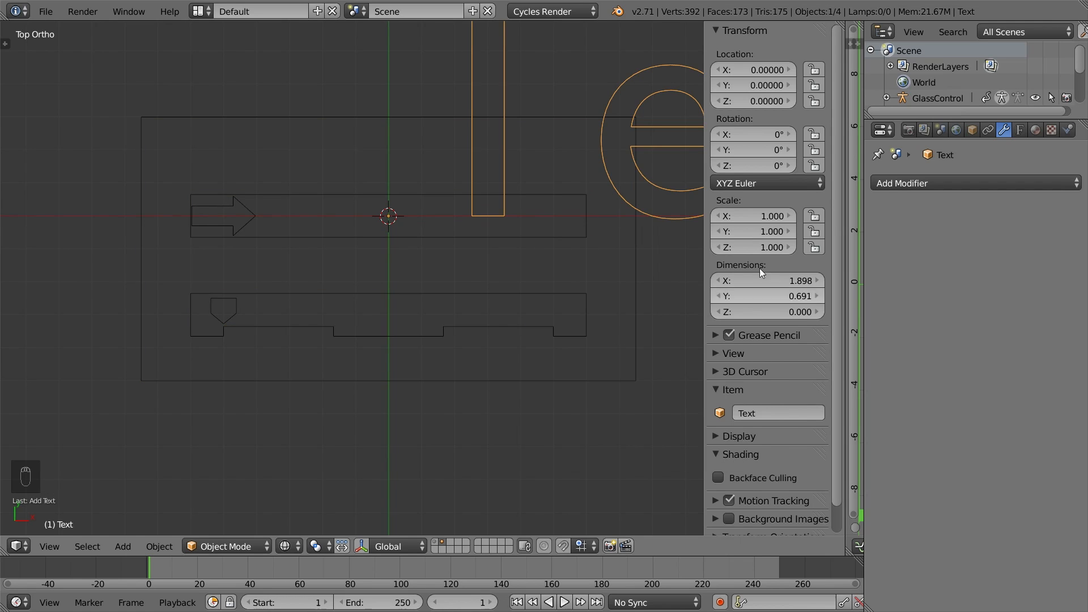
pyautogui.click(1022, 129)
pyautogui.scroll(-10, 981, 448)
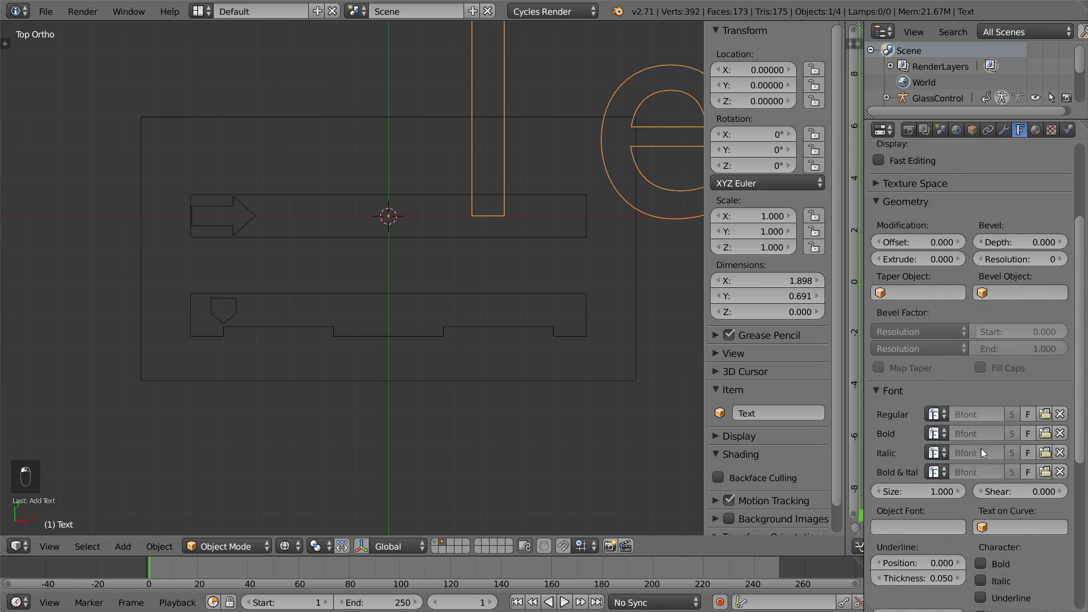
pyautogui.click(934, 456)
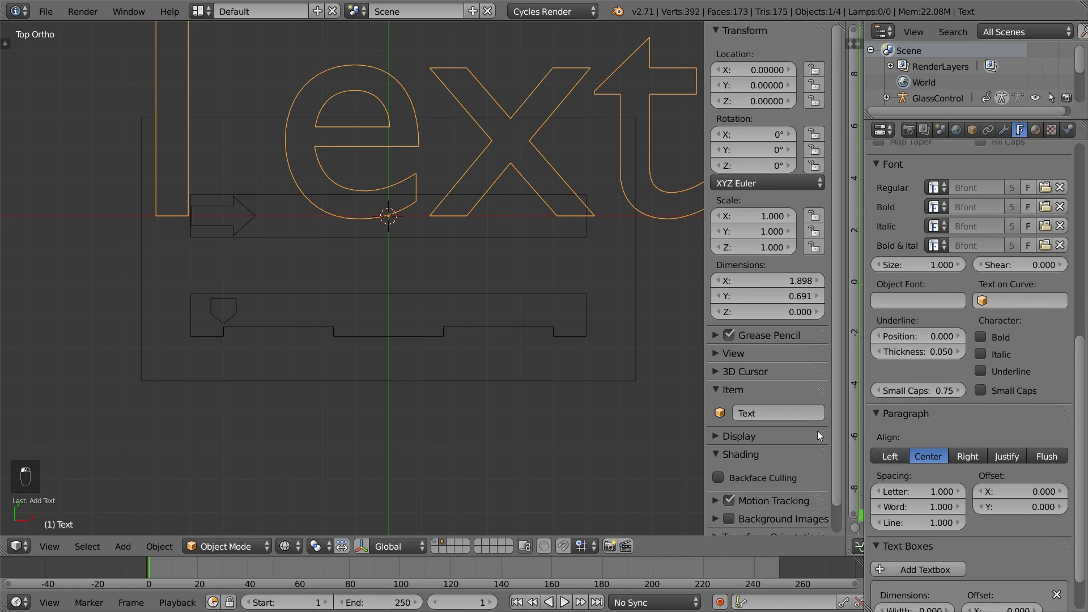
# Replace the default text with "Refill" and return to Object Mode
pyautogui.press('Tab')
pyautogui.press('BackSpace')
pyautogui.press('BackSpace')
pyautogui.press('BackSpace')
pyautogui.press('BackSpace')
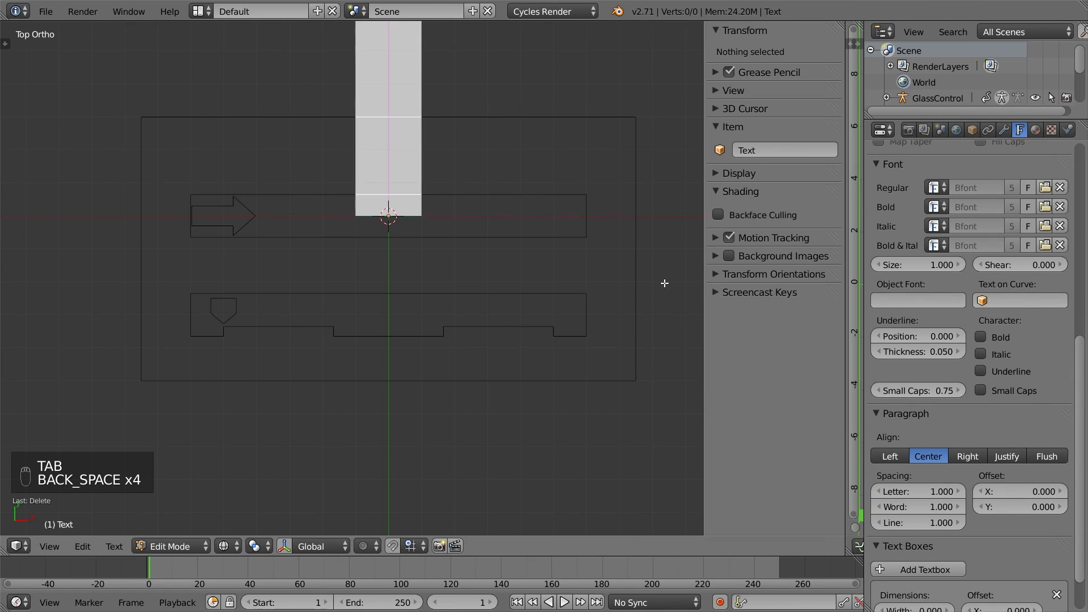
pyautogui.write('Refill')
pyautogui.press('Tab')
# Move the "Refill" text along Y to 0.1 and scale it to about 0.172, above the slider bar
pyautogui.press('g')
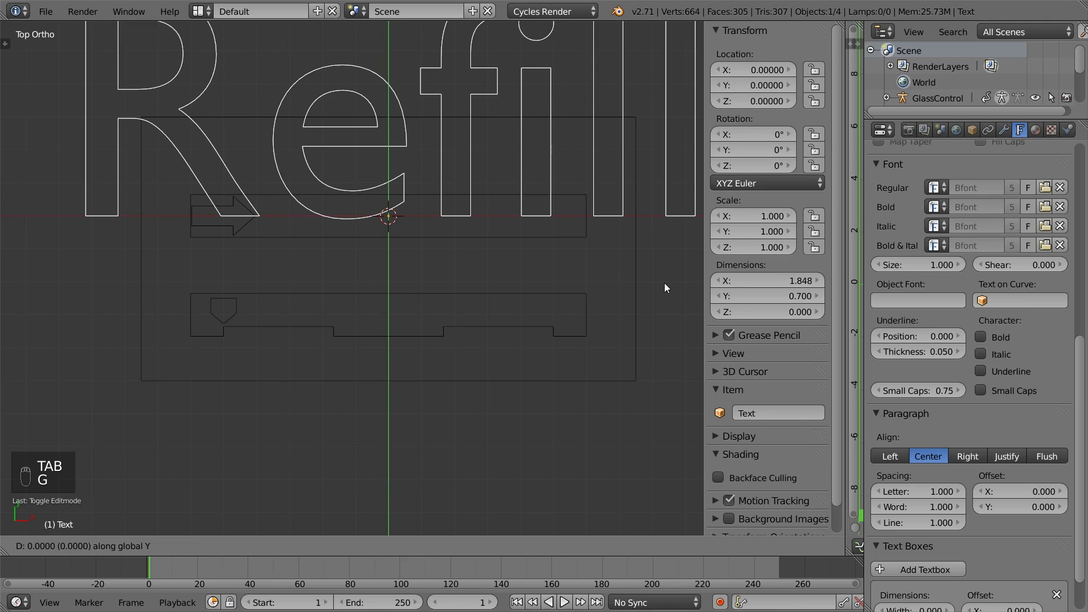
pyautogui.click(662, 264)
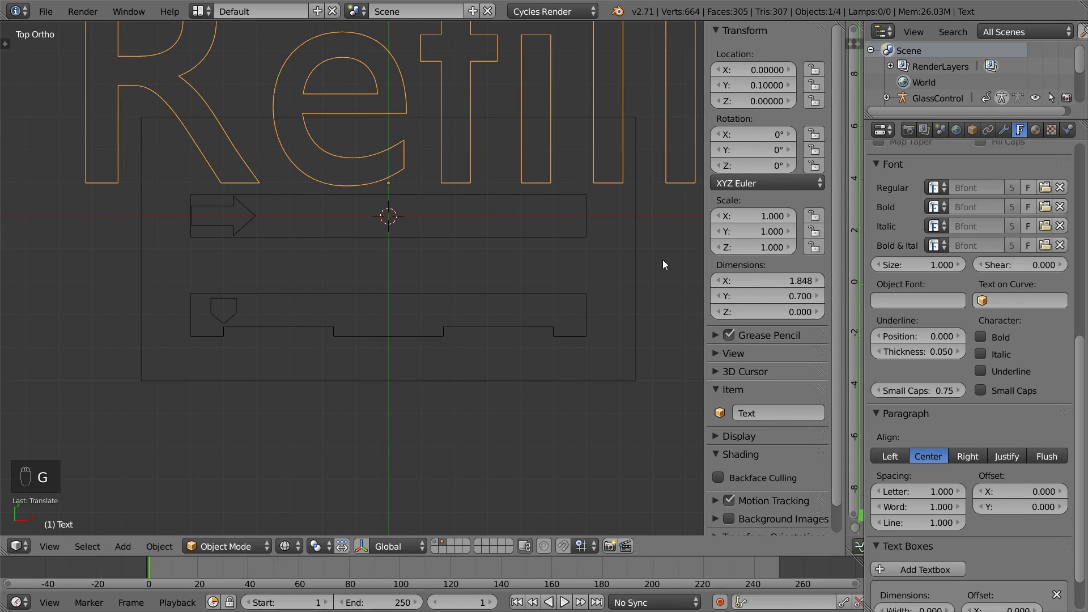
pyautogui.press('s')
pyautogui.click(437, 188)
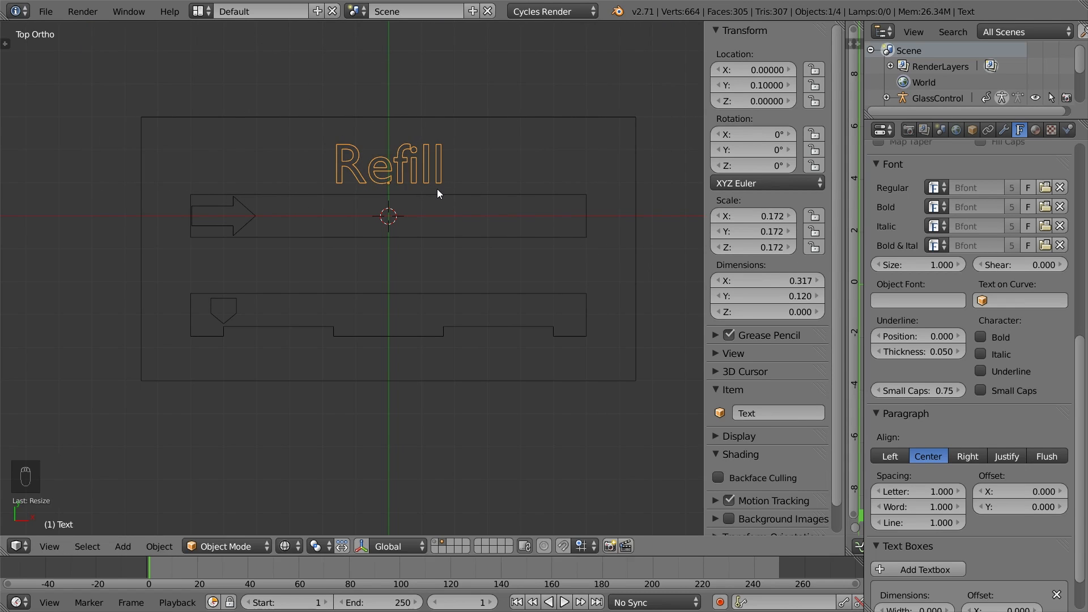
# Duplicate the "Refill" text and move the copy along Y to -0.2, above the notched bar
pyautogui.hotkey('shift', 'd')
pyautogui.rightClick(442, 189)
pyautogui.press('g')
pyautogui.press('y')
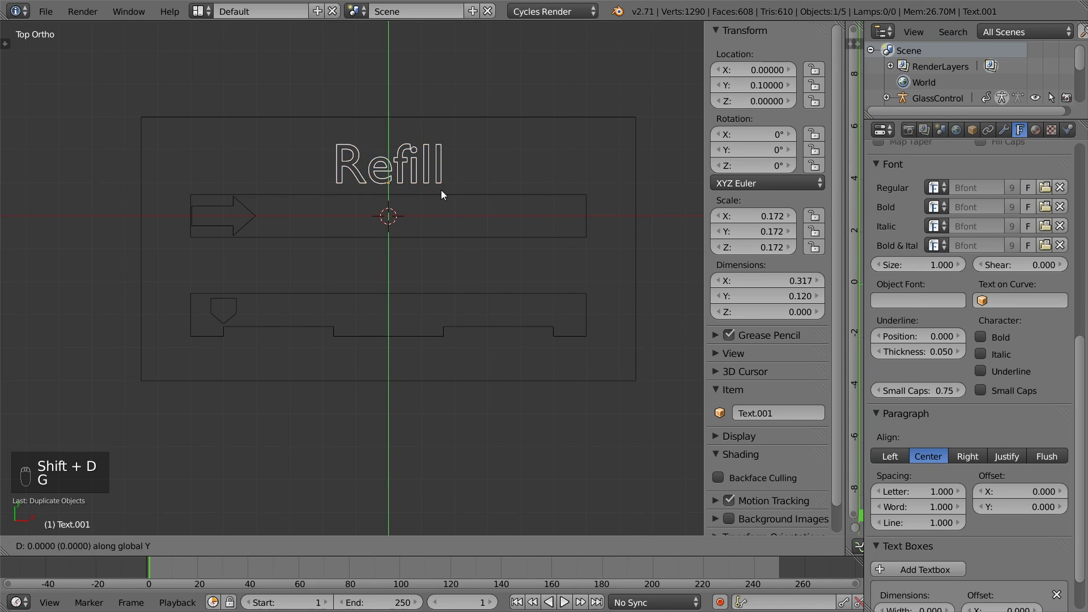
pyautogui.click(435, 277)
# Change the duplicated text to "Glass Style" and scale it to about 0.114
pyautogui.press('Tab')
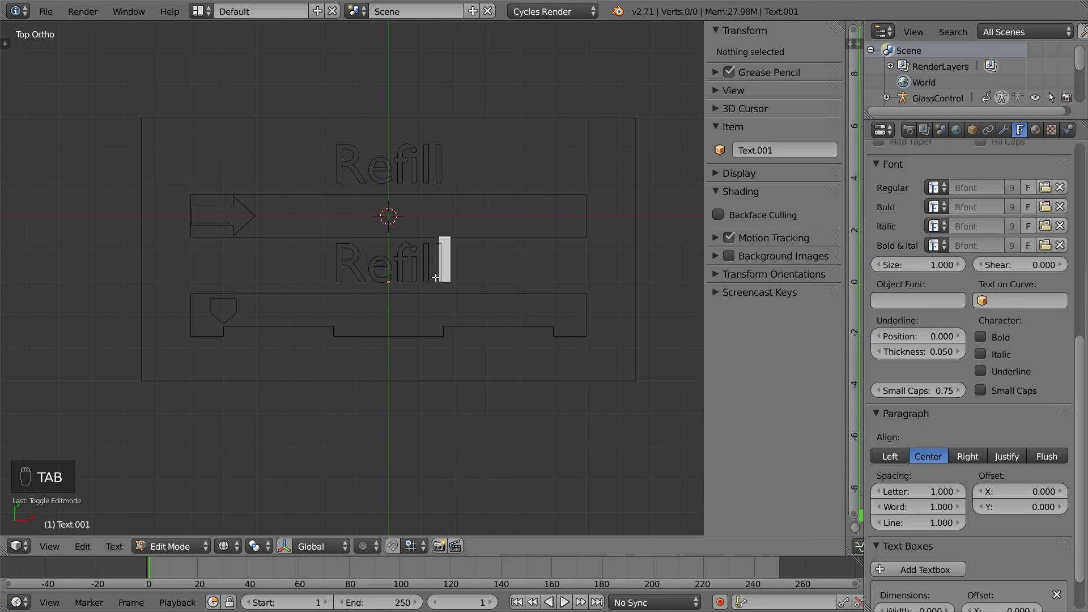
pyautogui.press('BackSpace')
pyautogui.press('BackSpace')
pyautogui.press('BackSpace')
pyautogui.press('BackSpace')
pyautogui.press('BackSpace')
pyautogui.press('BackSpace')
pyautogui.press('BackSpace')
pyautogui.write('Gl')
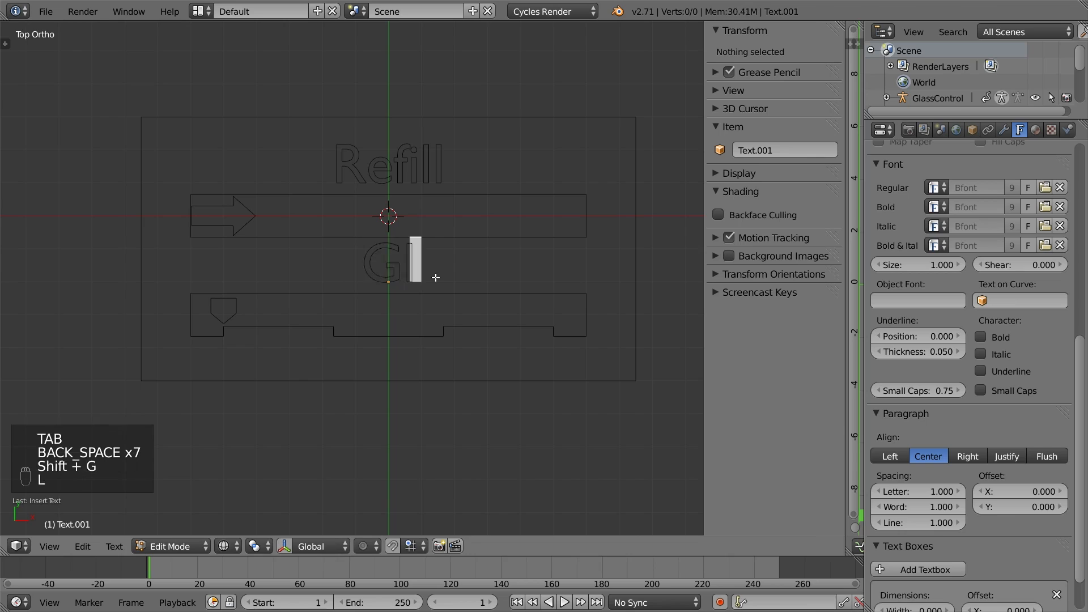
pyautogui.write('ass Style')
pyautogui.press('Tab')
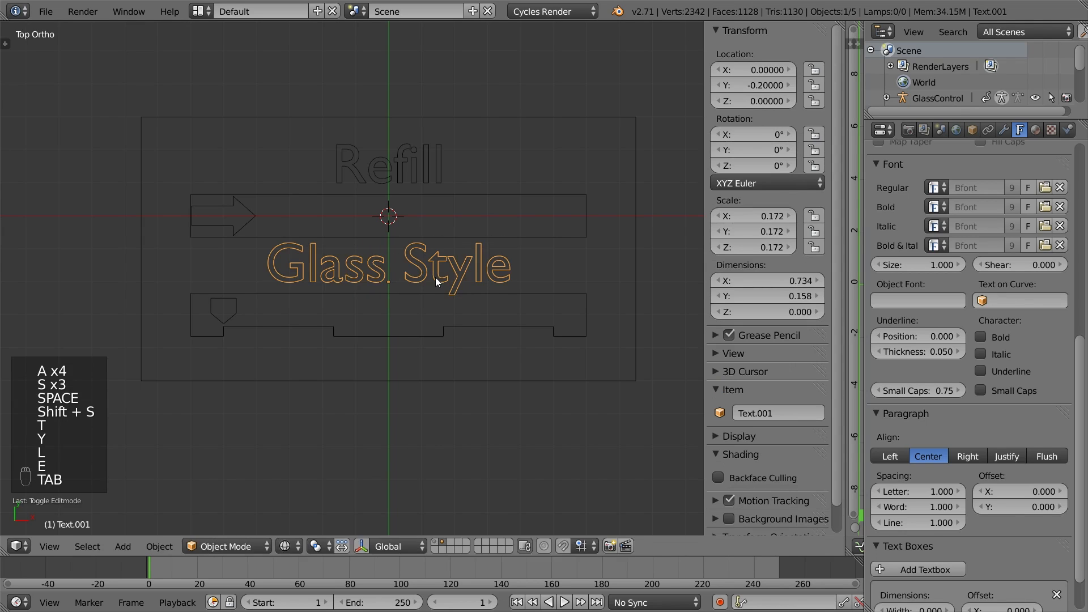
pyautogui.press('s')
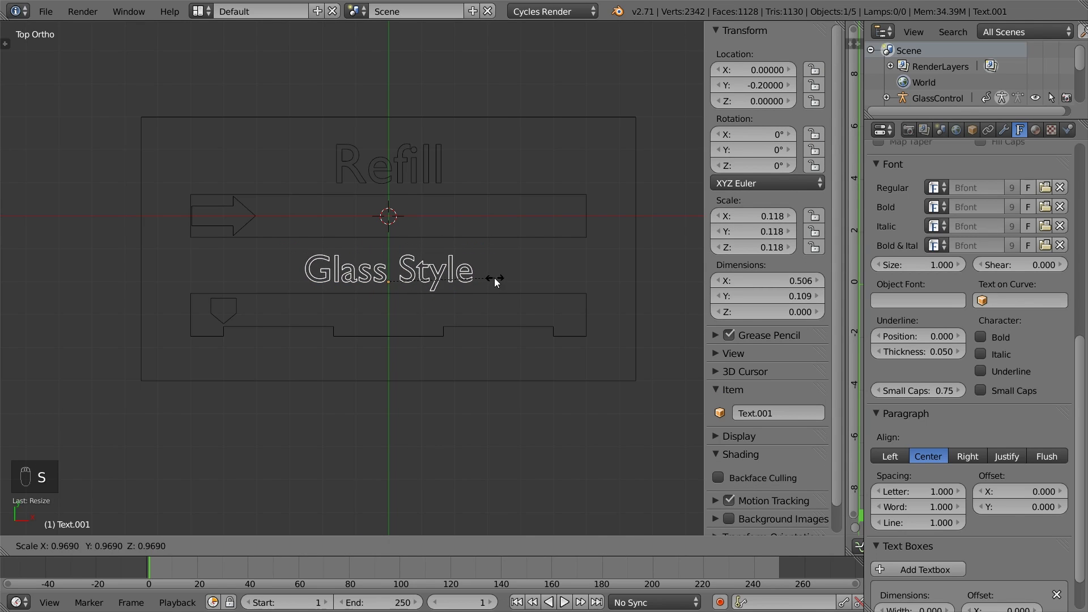
pyautogui.click(491, 278)
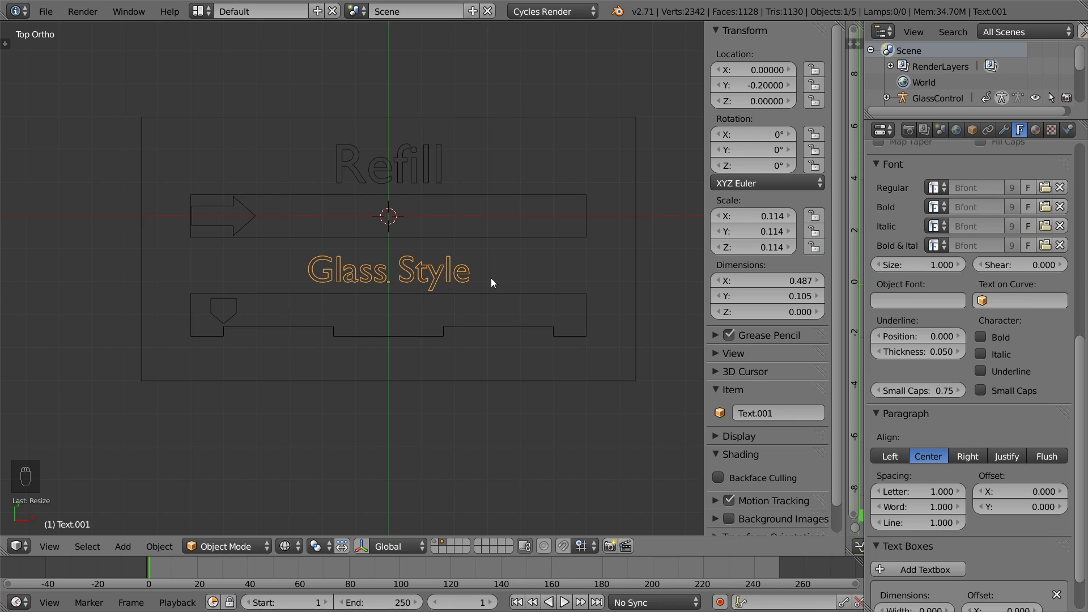
# Convert both text labels to meshes, join them into the frame, and toggle Edit Mode to refresh the frame's wireframe display
pyautogui.keyDown('shift'); pyautogui.rightClick(441, 179); pyautogui.keyUp('shift')
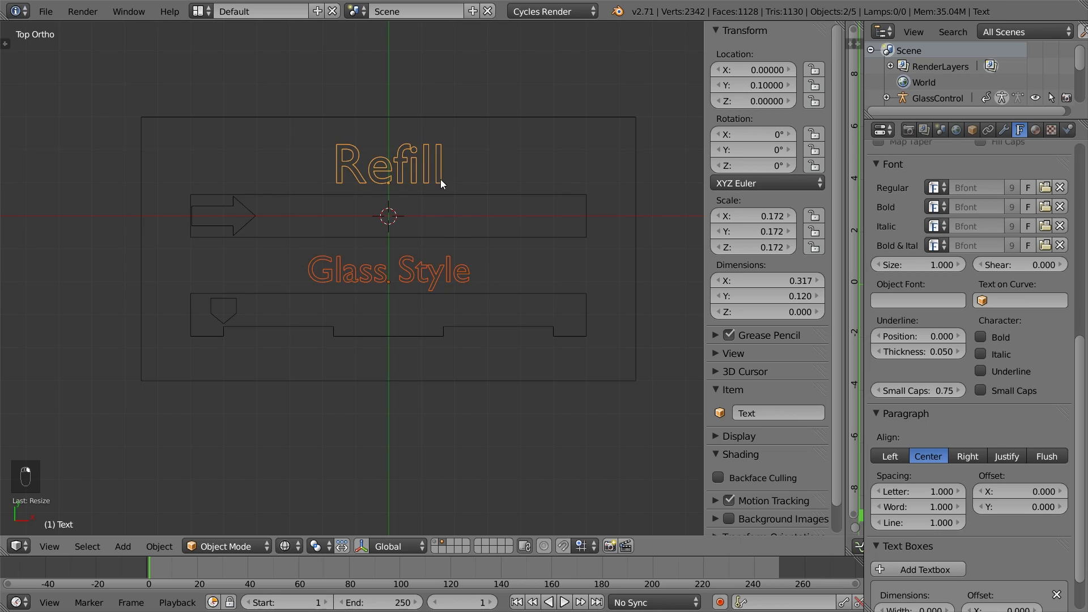
pyautogui.hotkey('alt', 'c')
pyautogui.click(406, 198)
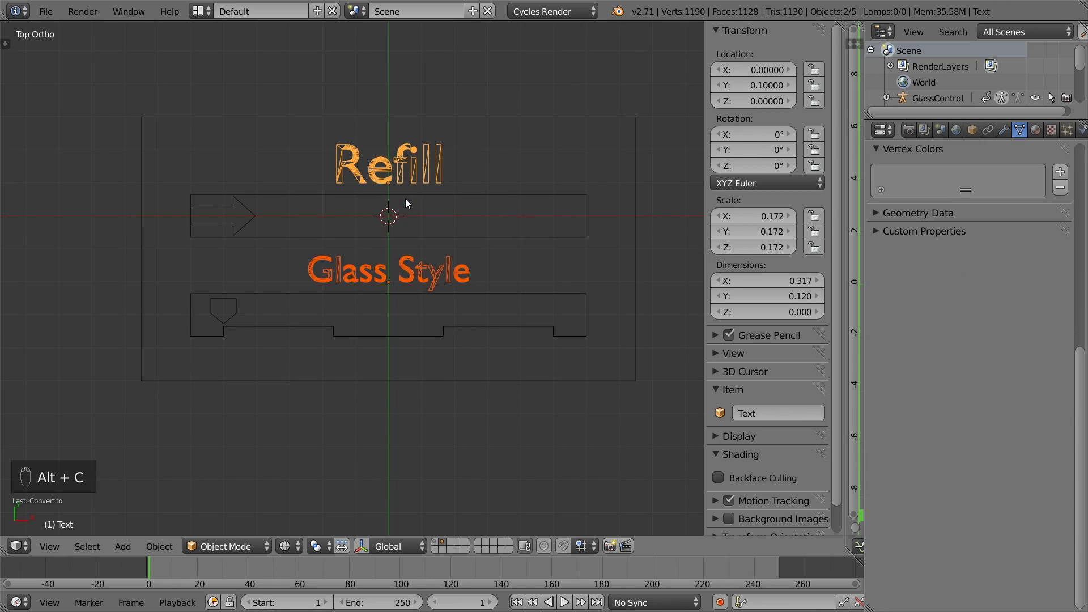
pyautogui.keyDown('shift'); pyautogui.rightClick(431, 195); pyautogui.keyUp('shift')
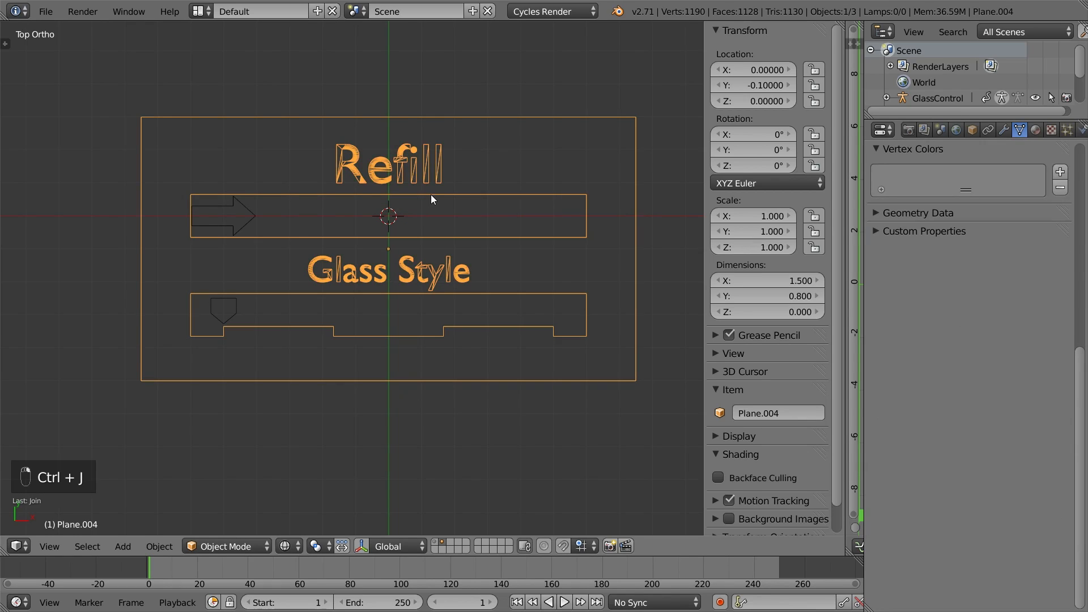
pyautogui.hotkey('ctrl', 'j')
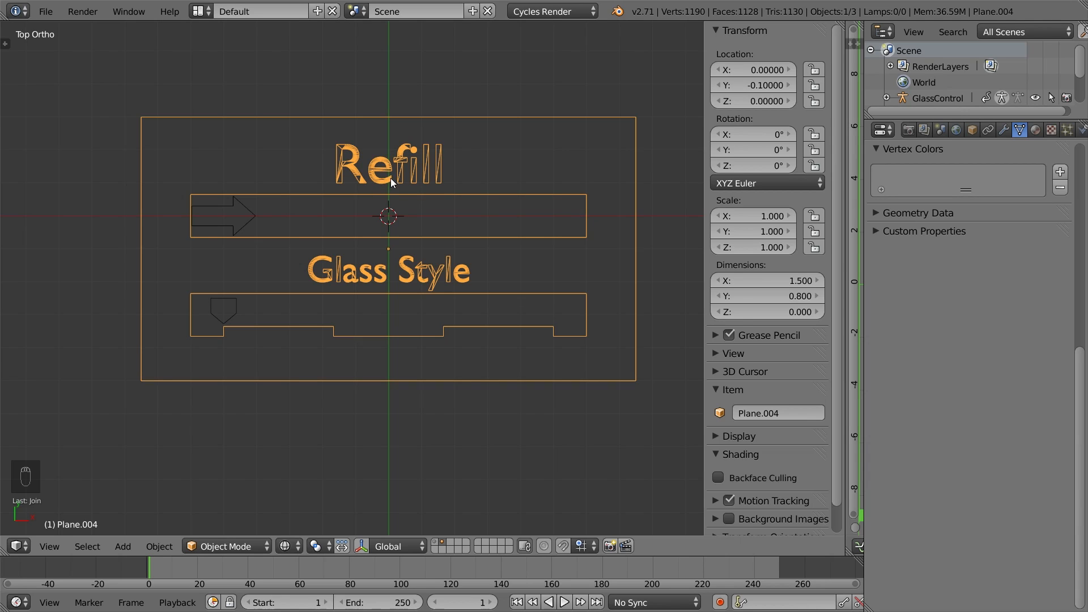
pyautogui.press('Tab')
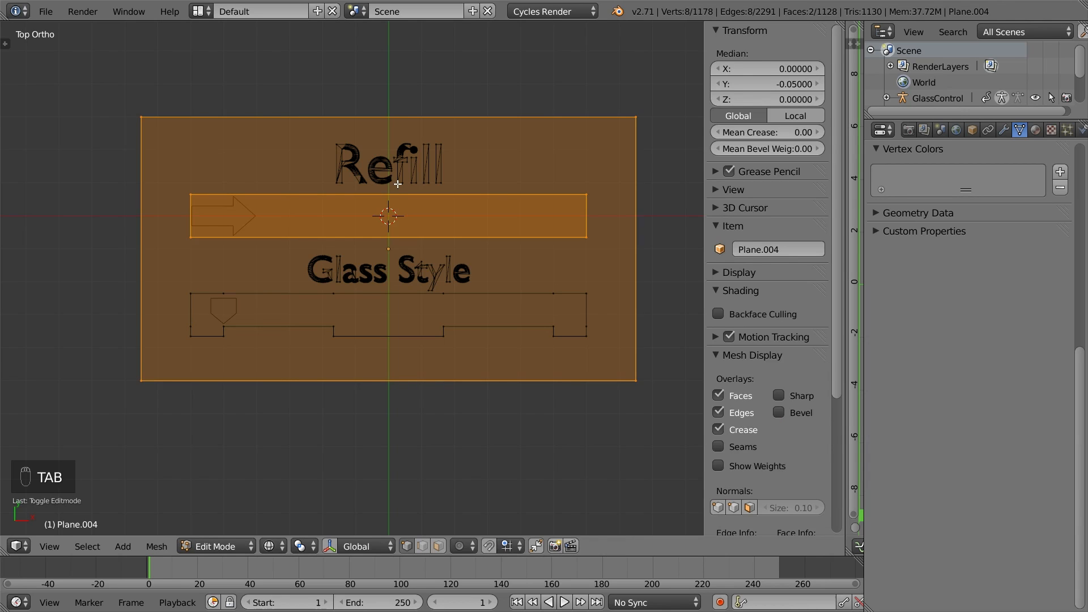
pyautogui.press('Tab')
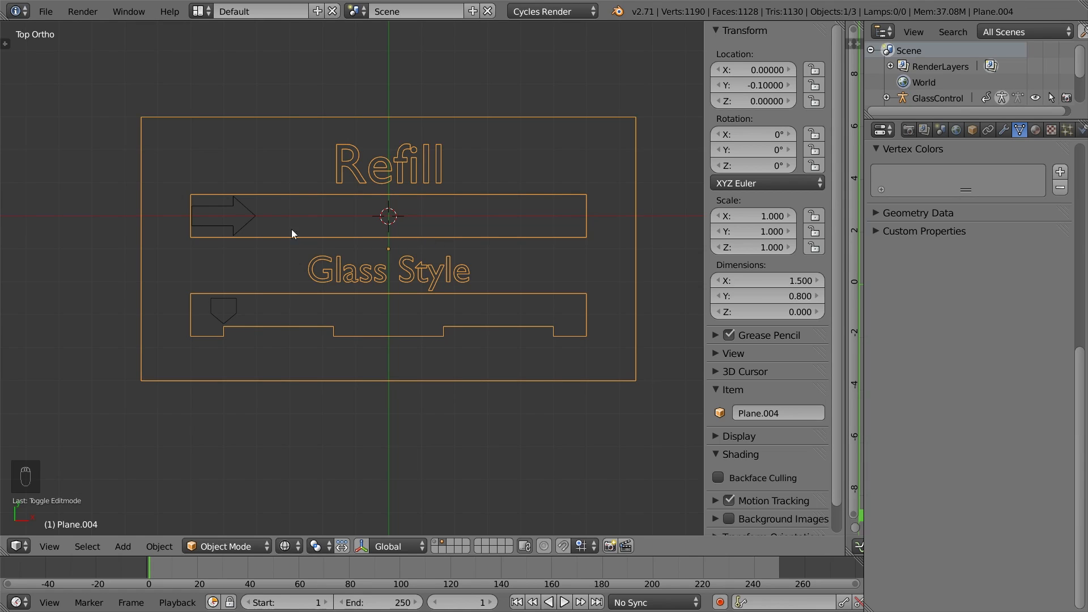
# Select the arrow, the pointer and the labelled frame in turn to check the separate control shapes
pyautogui.rightClick(246, 220)
pyautogui.rightClick(237, 305)
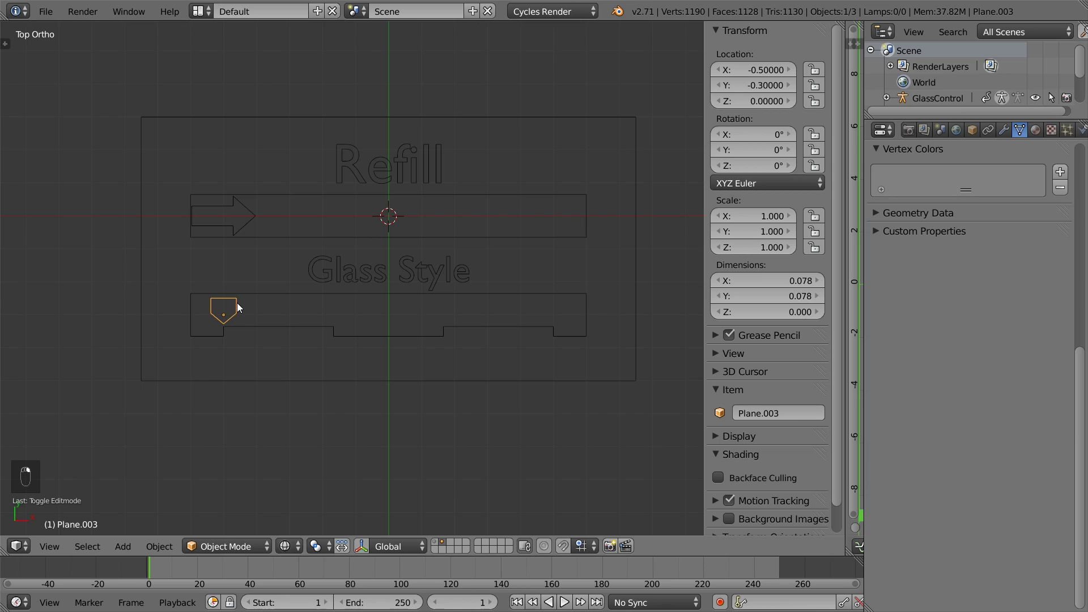
pyautogui.rightClick(341, 281)
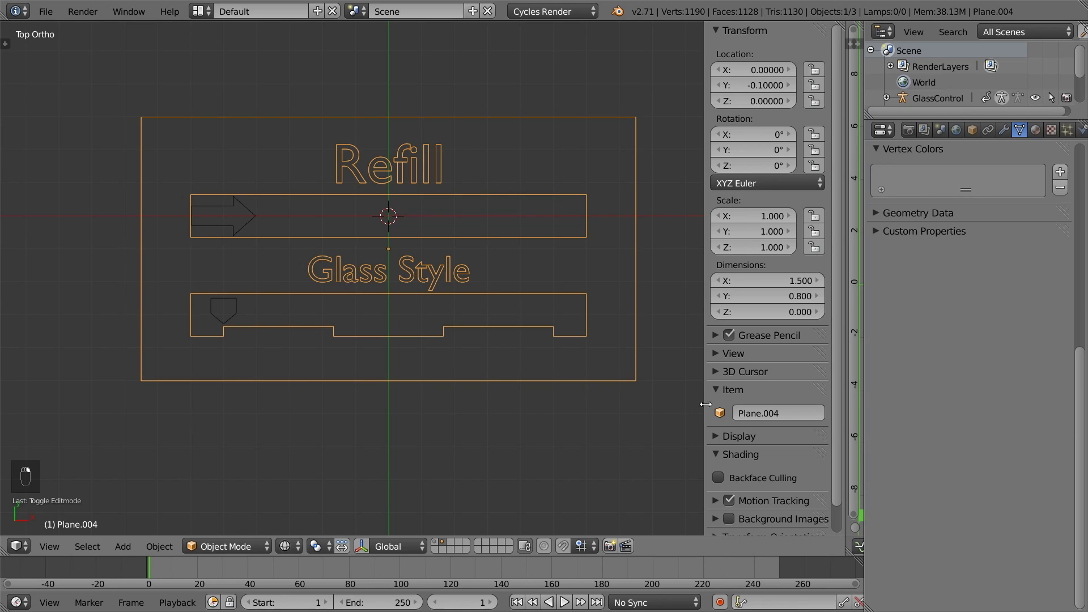
# Rename the labelled frame object to Panel and the arrow object to RefillControl
pyautogui.click(752, 412)
pyautogui.write('Panel')
pyautogui.press('Return')
pyautogui.rightClick(255, 223)
pyautogui.click(763, 415)
pyautogui.write('R')
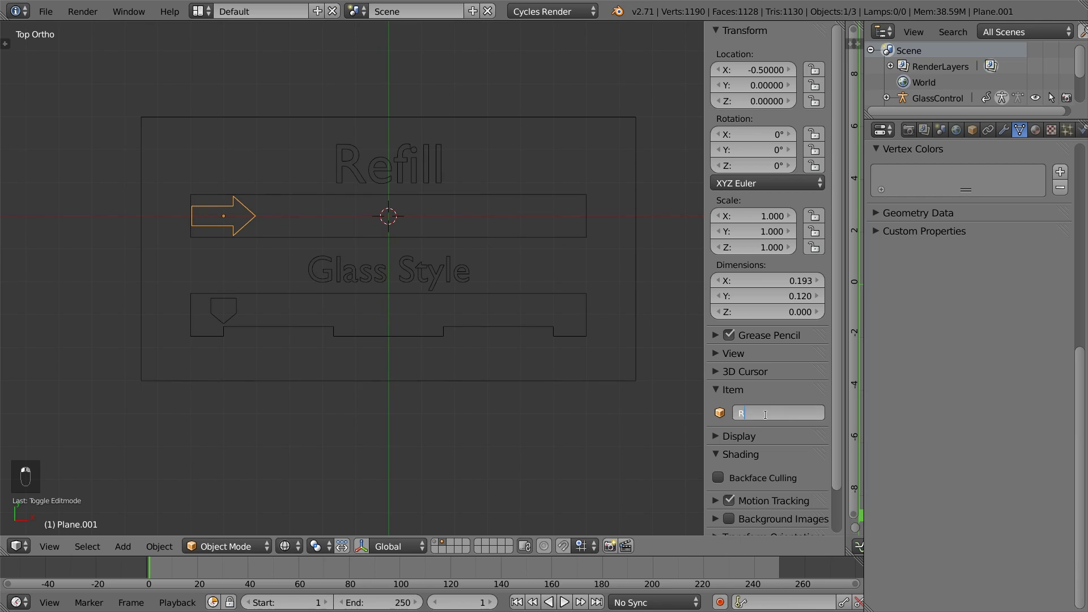
pyautogui.write('efillControl')
pyautogui.press('Return')
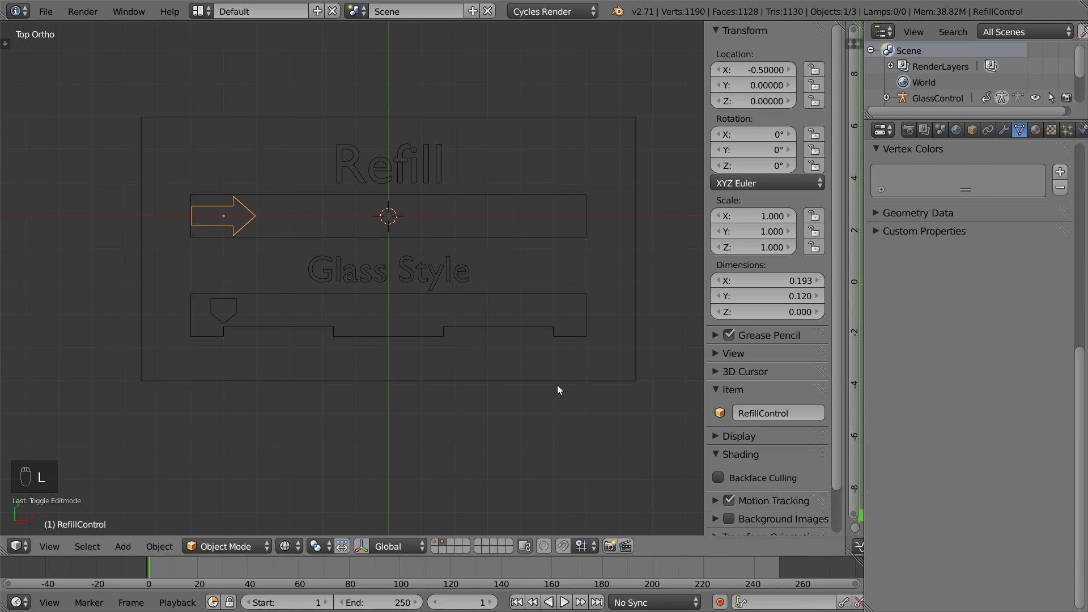
# Rename the pointer object in the notched bar to StyleControl
pyautogui.rightClick(229, 321)
pyautogui.click(749, 413)
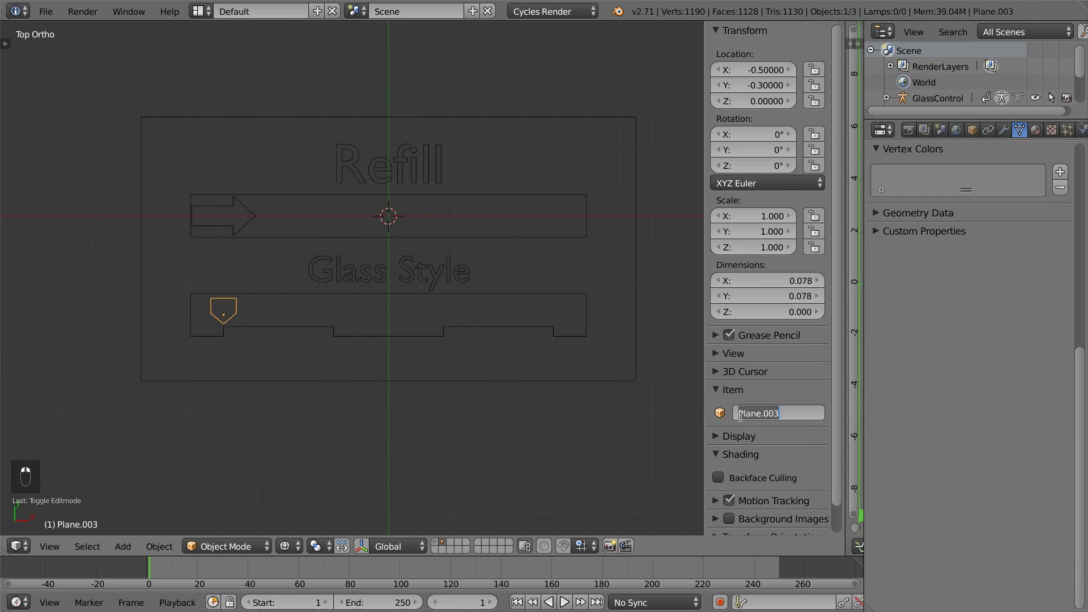
pyautogui.write('StyleControl')
pyautogui.press('Return')
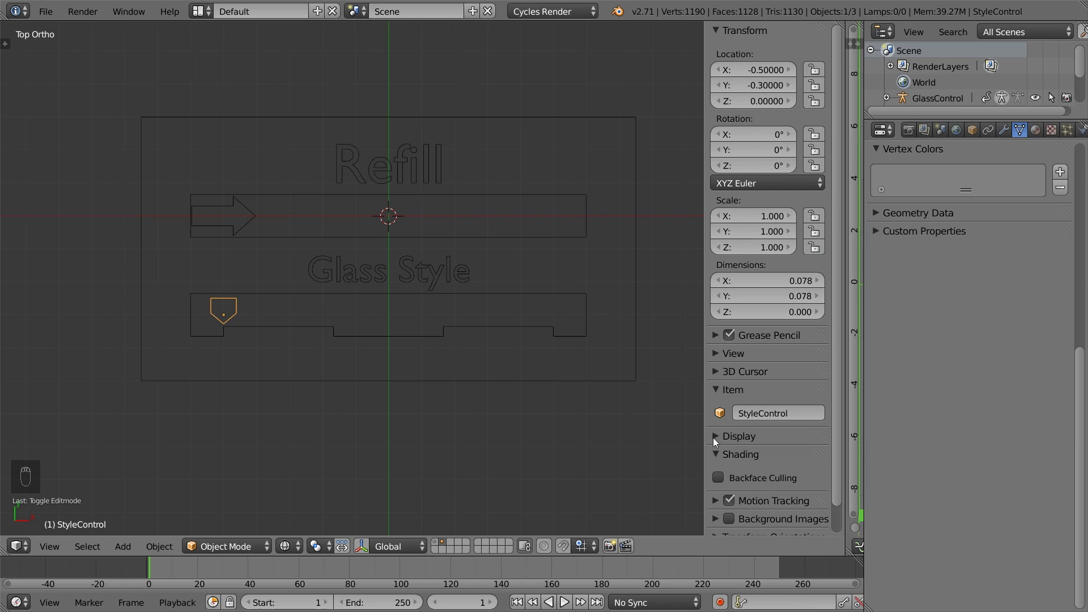
# Open the GlassControl armature in Edit Mode in front view and set the 3D cursor's X location to 2
pyautogui.click(438, 542)
pyautogui.press('KP_1')
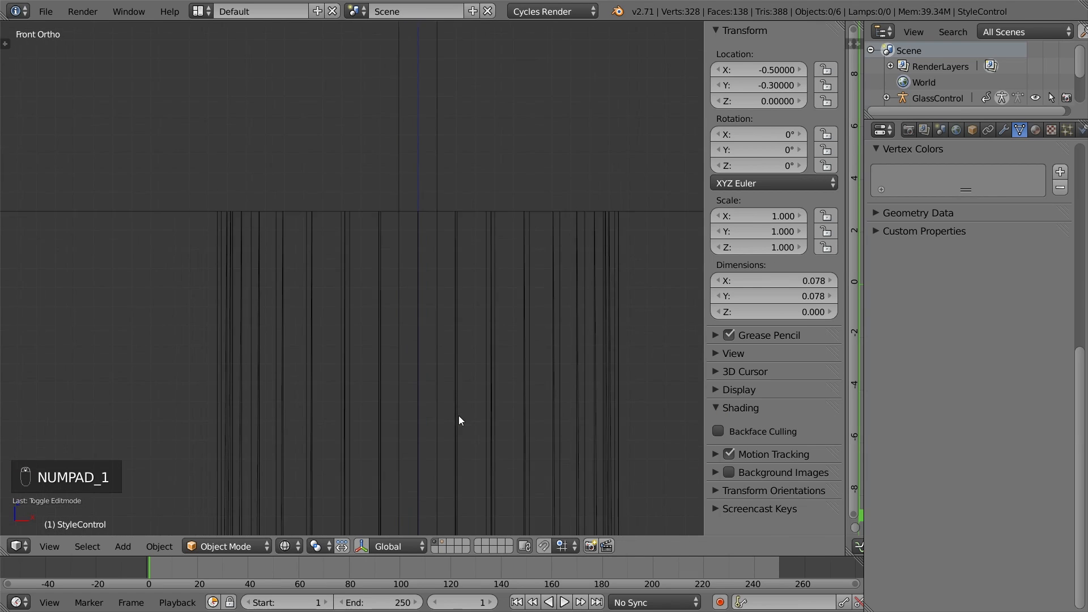
pyautogui.keyDown('shift'); pyautogui.moveTo(315, 346); pyautogui.dragTo(265, 343, button='middle'); pyautogui.keyUp('shift')
pyautogui.scroll(-1, 265, 343)
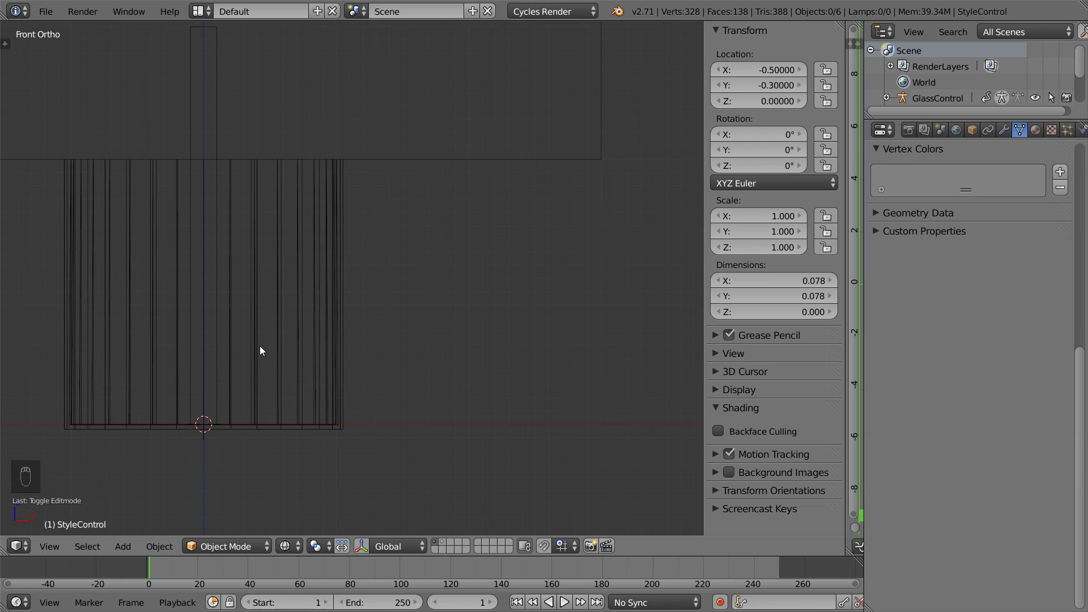
pyautogui.rightClick(215, 328)
pyautogui.press('Tab')
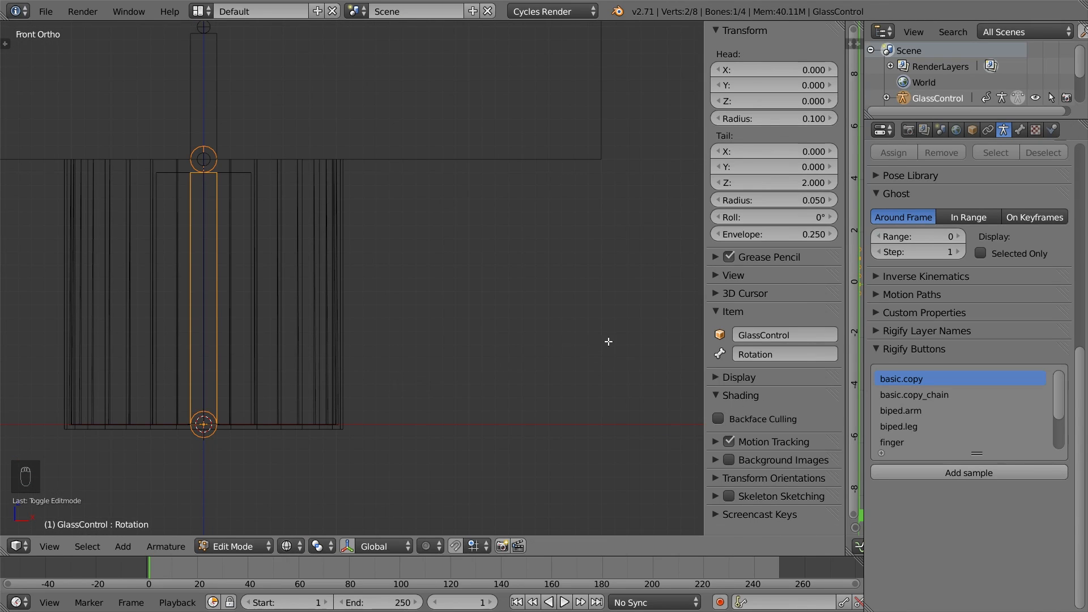
pyautogui.click(717, 295)
pyautogui.click(771, 334)
pyautogui.write('2')
pyautogui.press('Return')
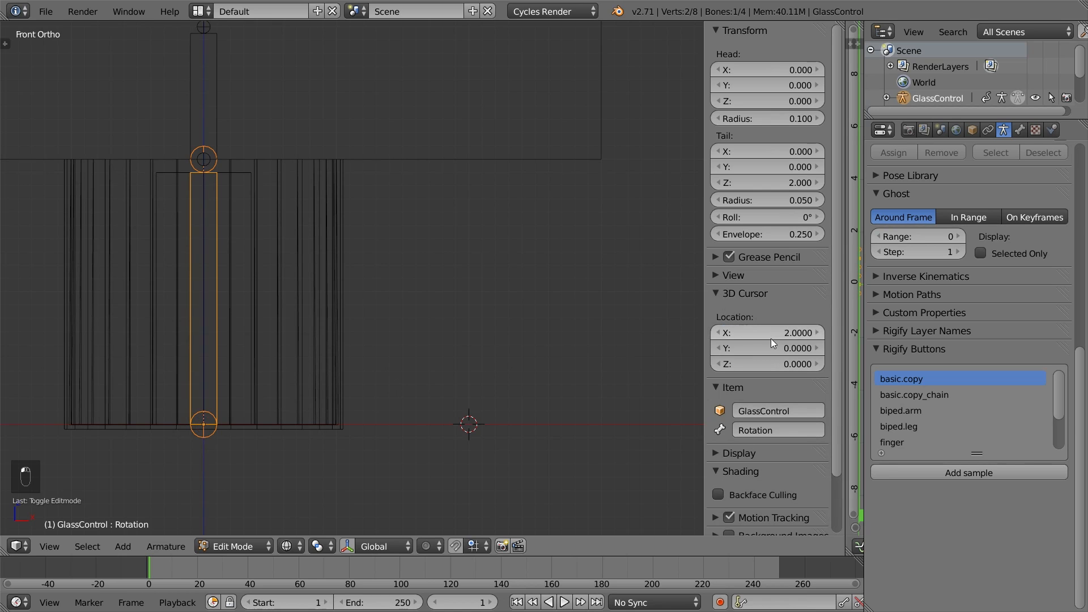
# Add a bone at the 3D cursor and name it Panel
pyautogui.hotkey('shift', 'a')
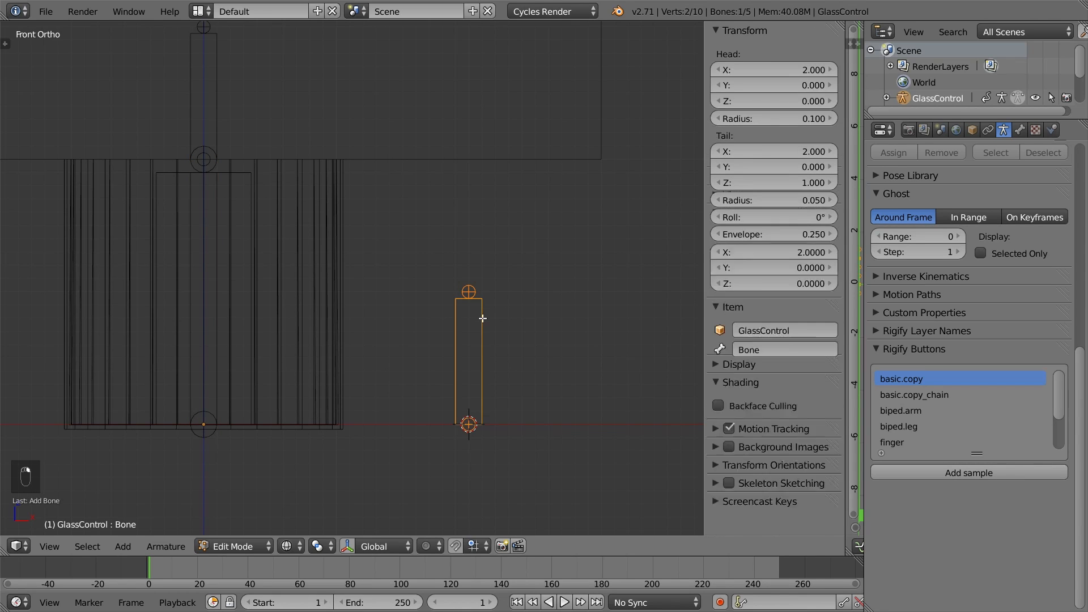
pyautogui.click(777, 431)
pyautogui.write('Panel')
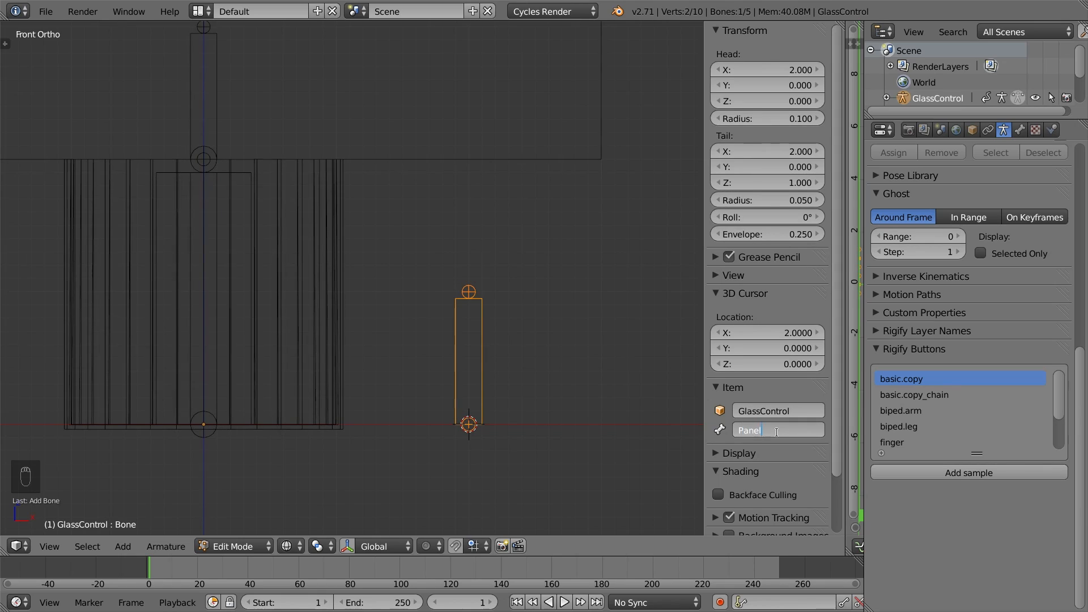
pyautogui.press('Return')
# Duplicate the Panel bone, move the copy 0.3 along X, and name it RefillControl
pyautogui.hotkey('shift', 'd')
pyautogui.press('g')
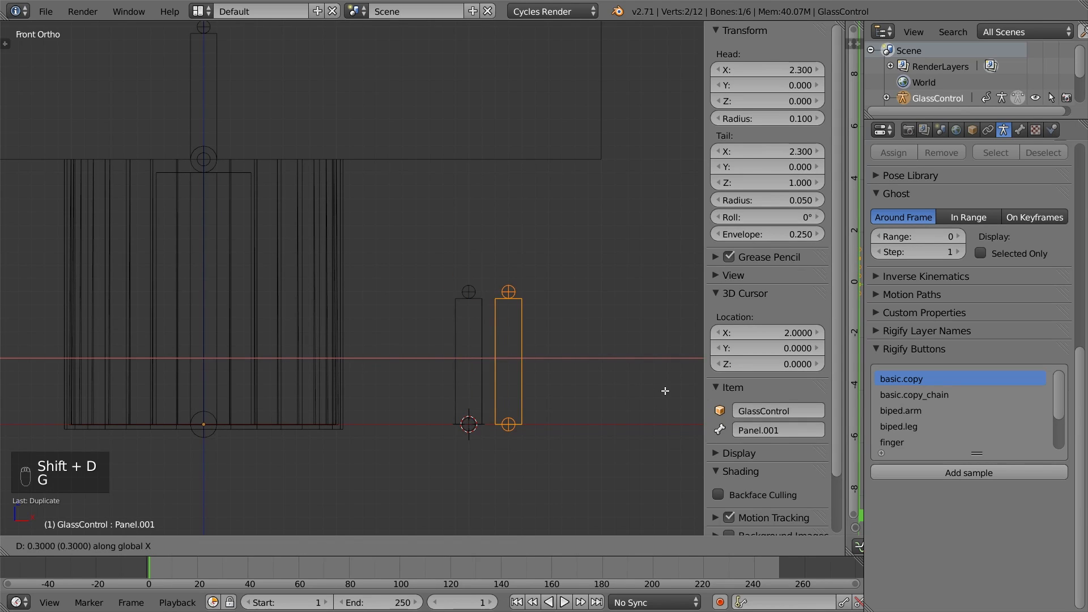
pyautogui.click(666, 390)
pyautogui.click(759, 429)
pyautogui.write('Refil')
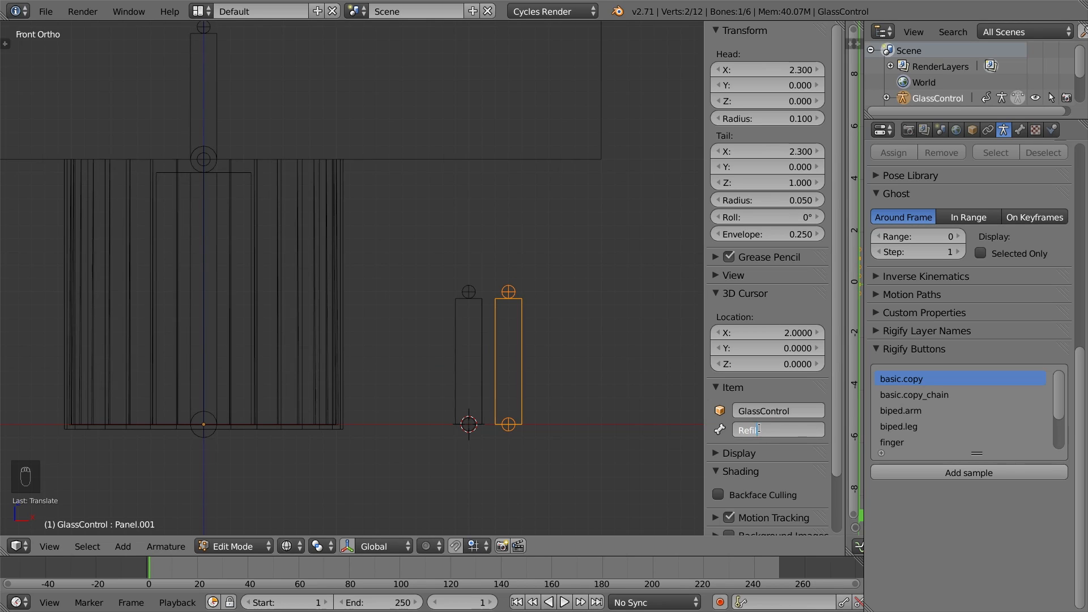
pyautogui.write('lControl')
pyautogui.press('Return')
# Duplicate the RefillControl bone, move the copy 0.3 along X, and name it StyleControl
pyautogui.hotkey('shift', 'd')
pyautogui.press('g')
pyautogui.press('x')
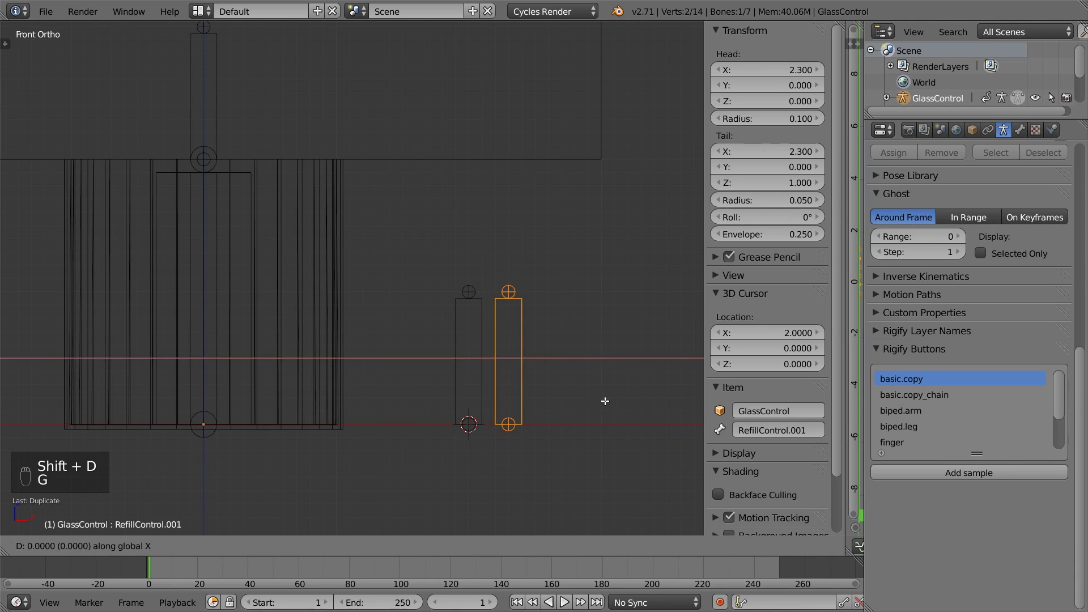
pyautogui.click(626, 401)
pyautogui.click(749, 431)
pyautogui.write('St')
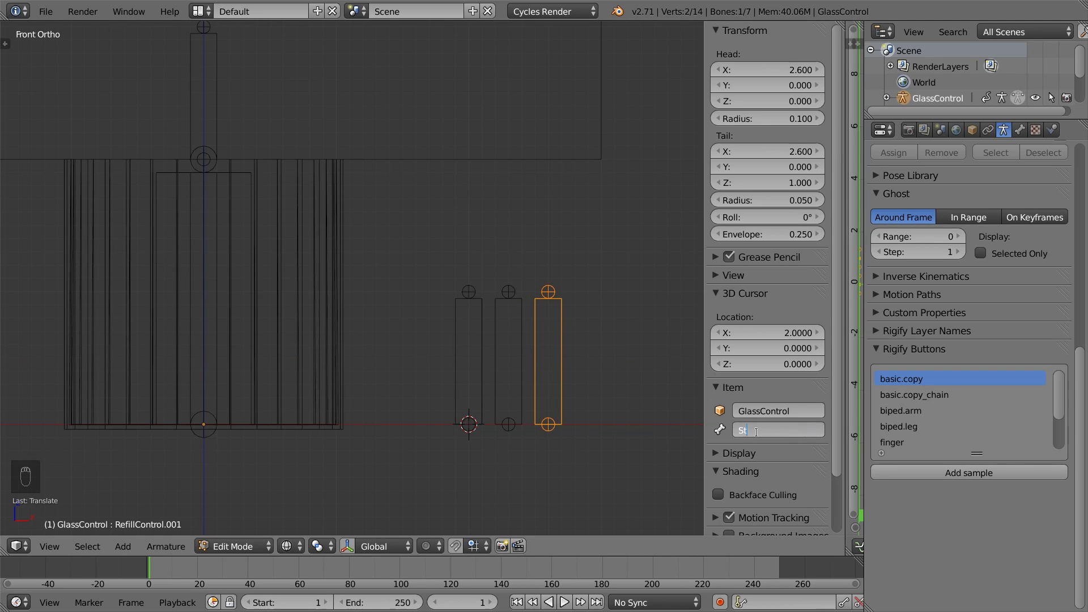
pyautogui.write('yleControl')
pyautogui.press('Return')
# Switch the armature to Pose Mode and assign the Panel object as the Panel bone's custom shape
pyautogui.hotkey('ctrl', 'Tab')
pyautogui.rightClick(486, 378)
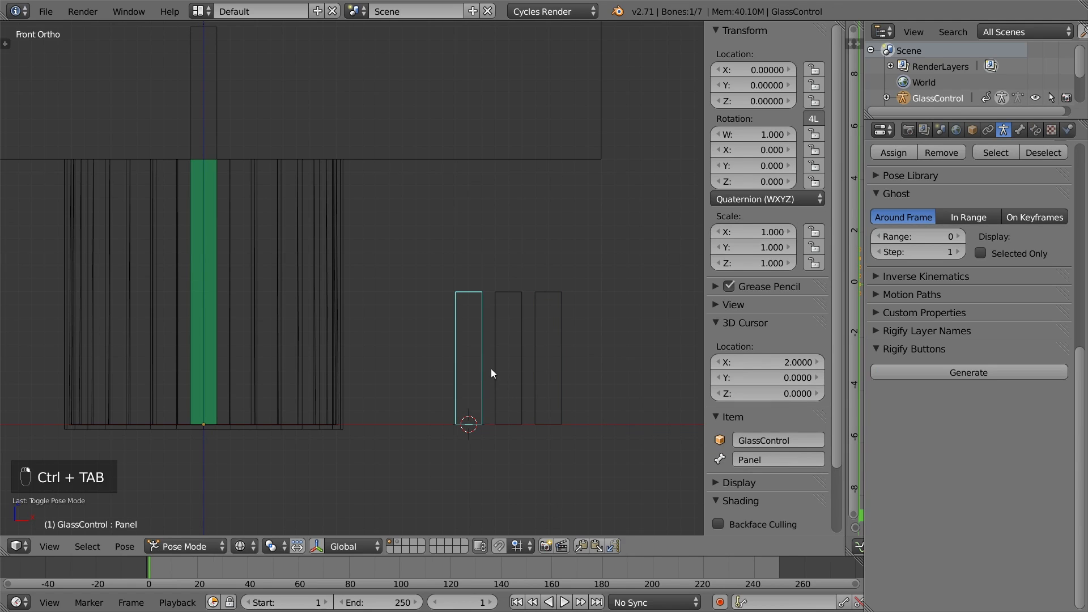
pyautogui.click(1020, 130)
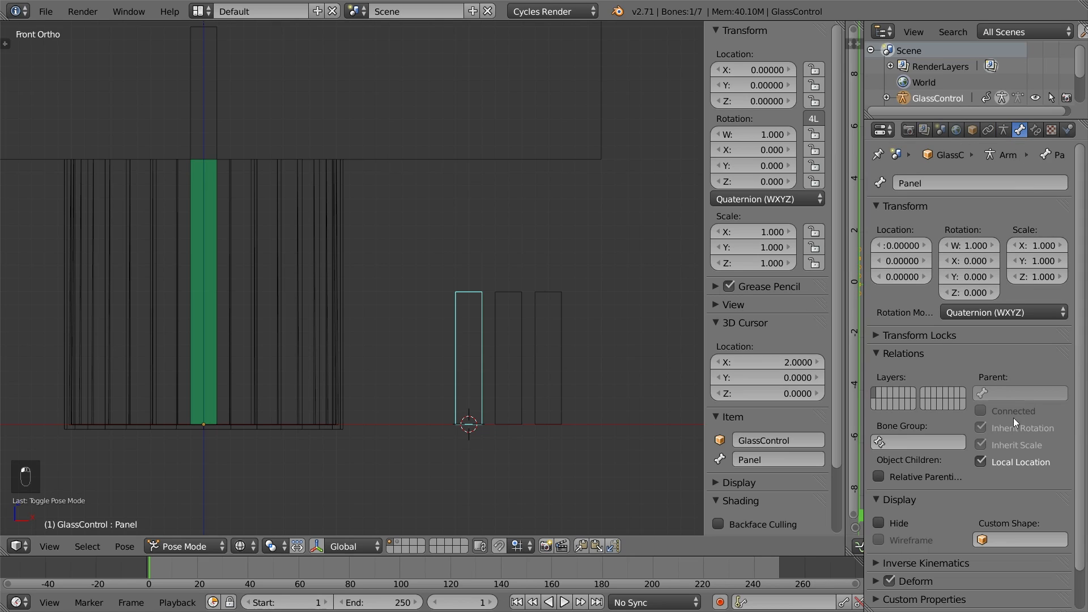
pyautogui.click(1004, 538)
pyautogui.click(947, 457)
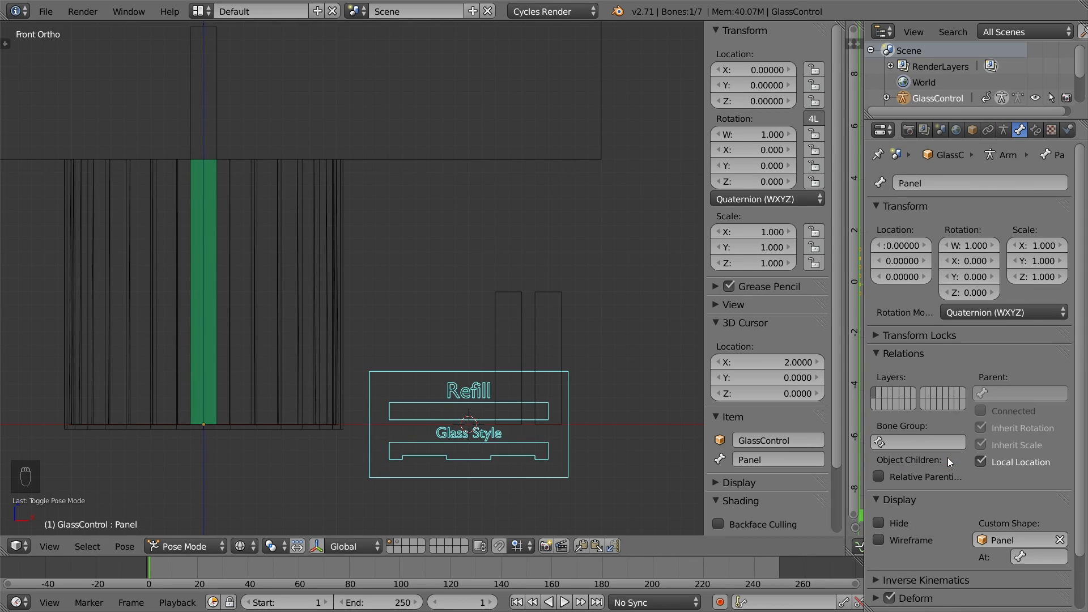
# Assign the RefillControl and StyleControl objects as custom shapes to the bones of the same names
pyautogui.rightClick(526, 350)
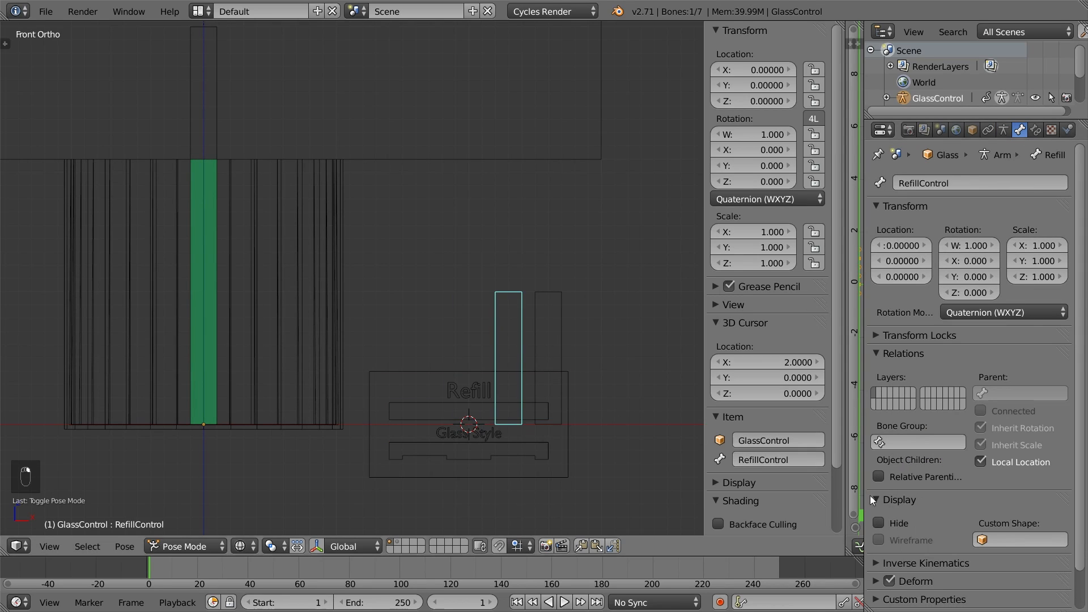
pyautogui.click(1021, 539)
pyautogui.click(904, 471)
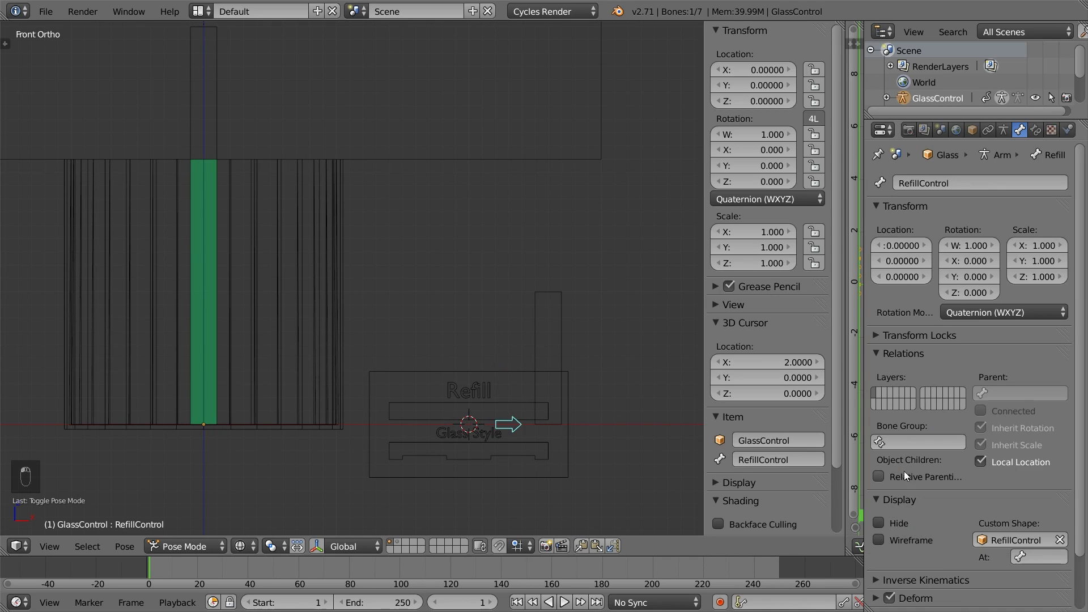
pyautogui.rightClick(566, 335)
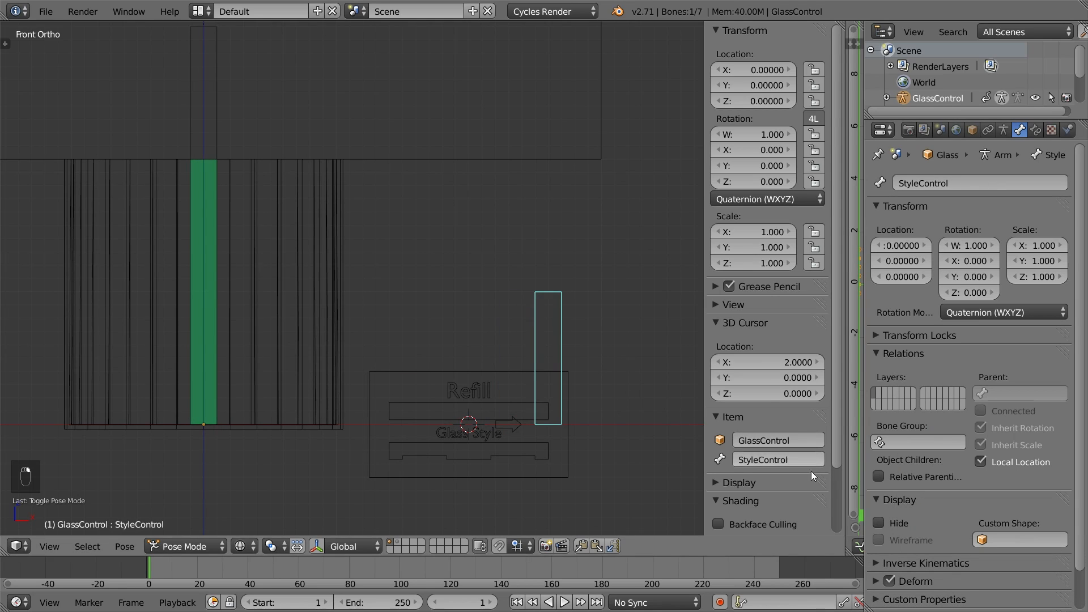
pyautogui.click(1009, 538)
pyautogui.click(966, 486)
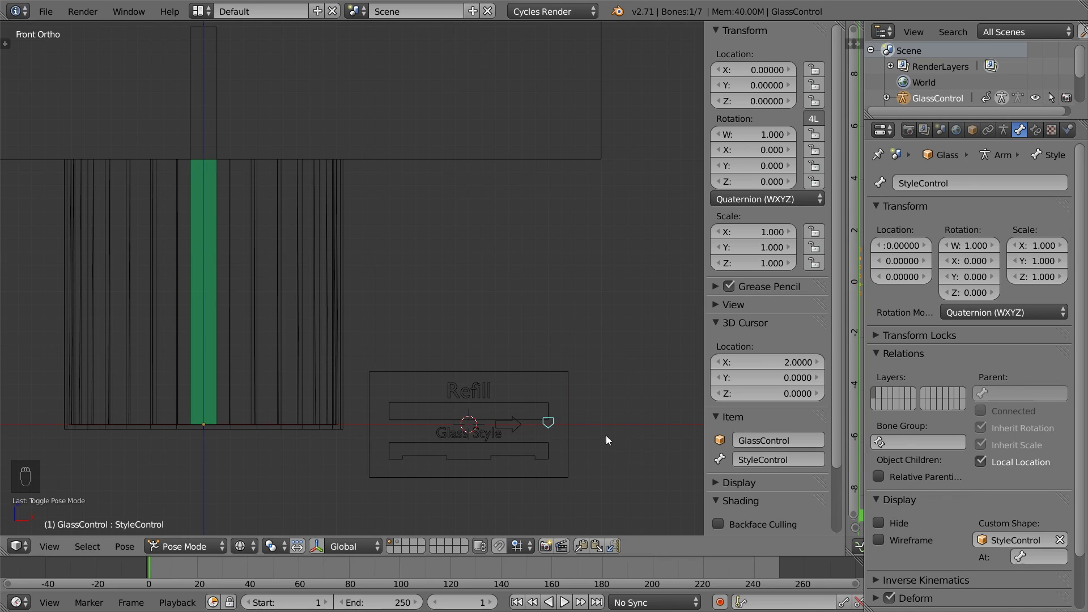
# Try moving the Panel control in Pose Mode to check whether the arrow and pointer follow it
pyautogui.rightClick(529, 374)
pyautogui.press('g')
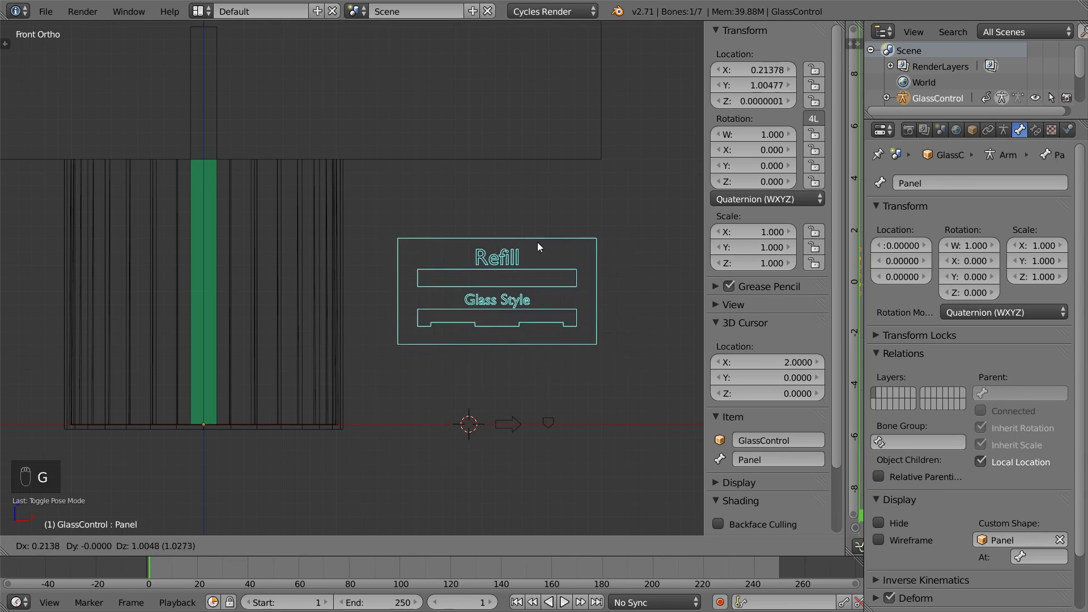
pyautogui.rightClick(532, 238)
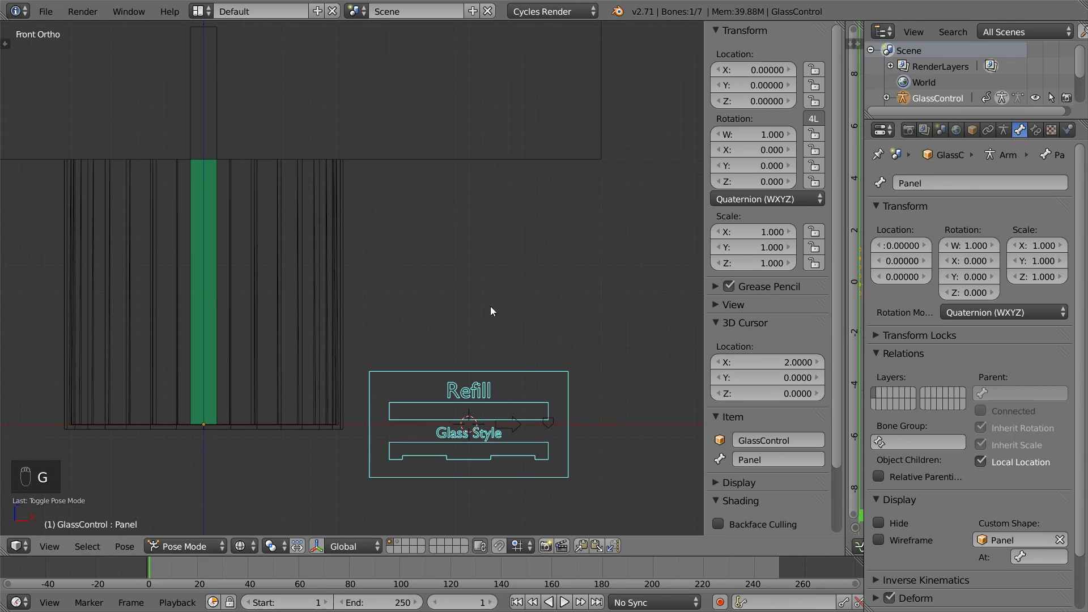
# Parent the StyleControl and RefillControl bones to the Panel bone in Edit Mode, keeping their offset
pyautogui.press('Tab')
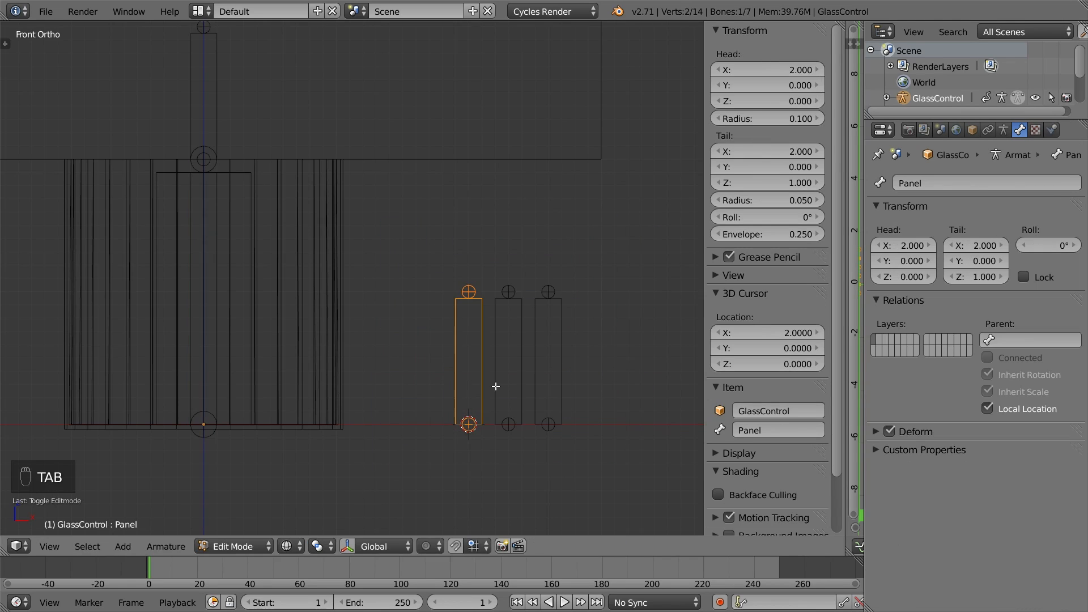
pyautogui.rightClick(537, 372)
pyautogui.keyDown('shift'); pyautogui.rightClick(514, 371); pyautogui.keyUp('shift')
pyautogui.keyDown('shift'); pyautogui.rightClick(481, 368); pyautogui.keyUp('shift')
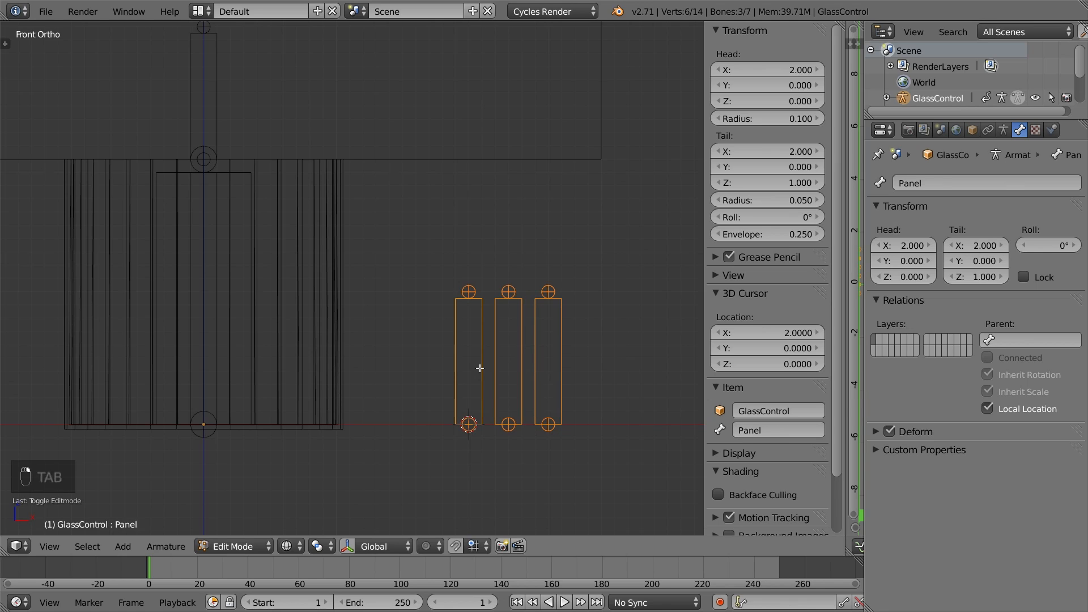
pyautogui.hotkey('ctrl', 'p')
pyautogui.click(469, 386)
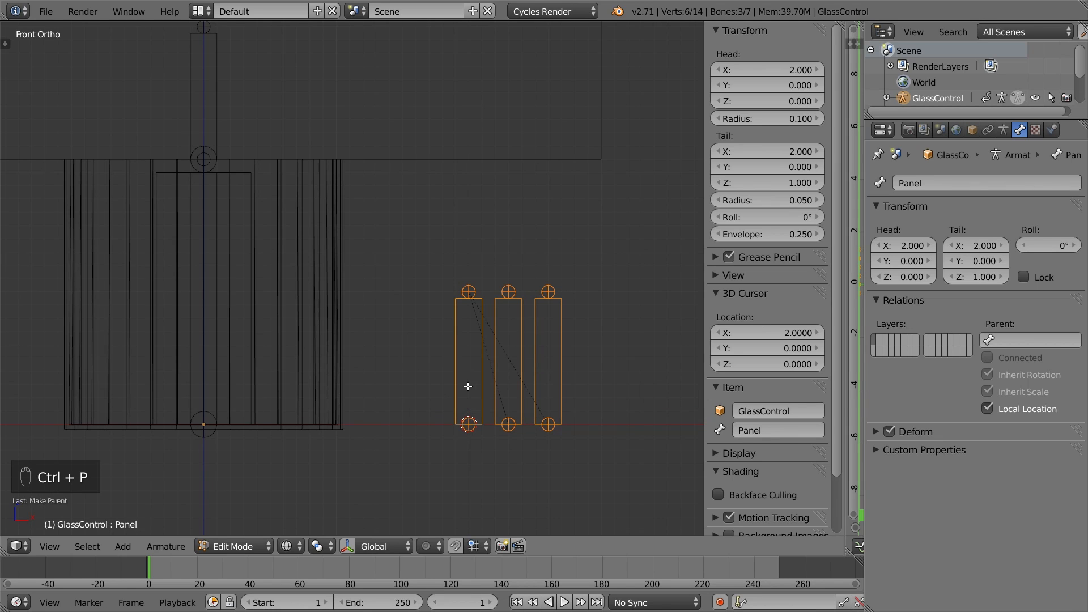
# Return to Pose Mode and test-move the Panel control to check the parenting of both child controls
pyautogui.hotkey('ctrl', 'Tab')
pyautogui.press('g')
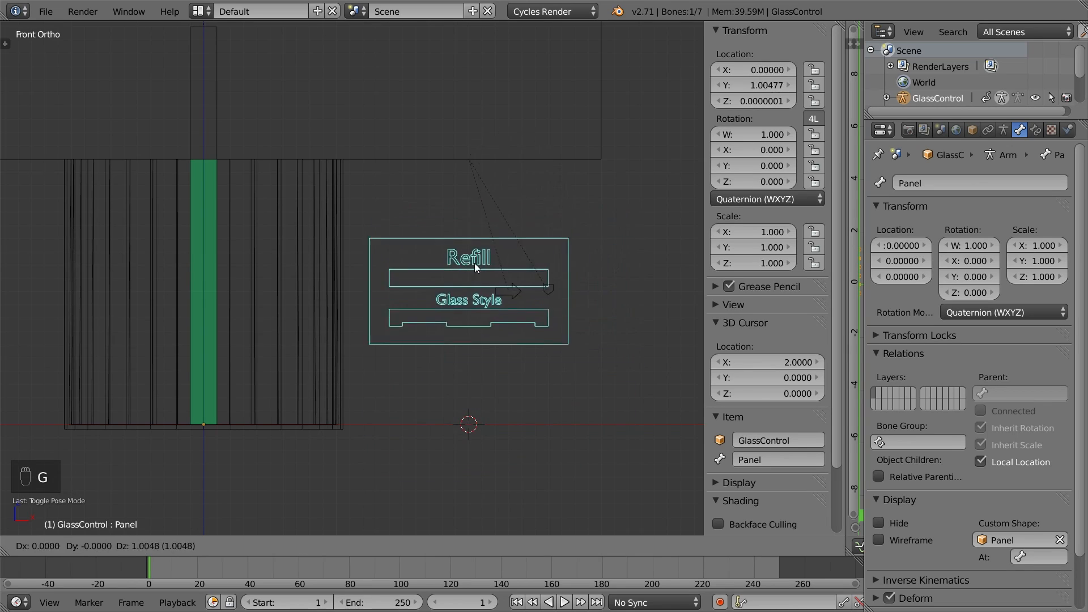
pyautogui.rightClick(459, 396)
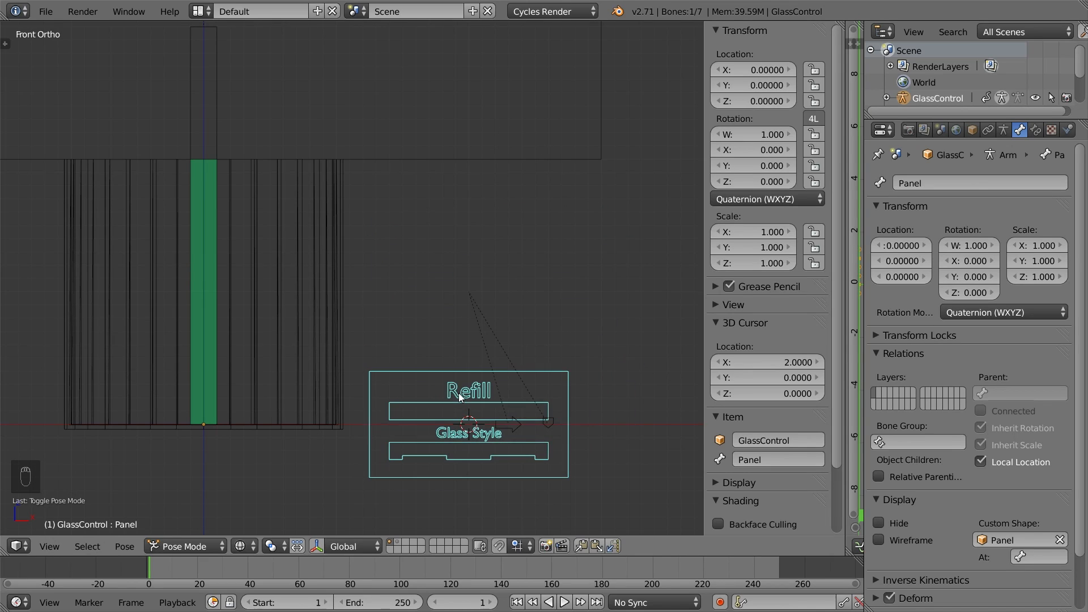
# Show the layer with the control-shape objects in top view and snap the 3D cursor to the Panel object's origin
pyautogui.rightClick(509, 425)
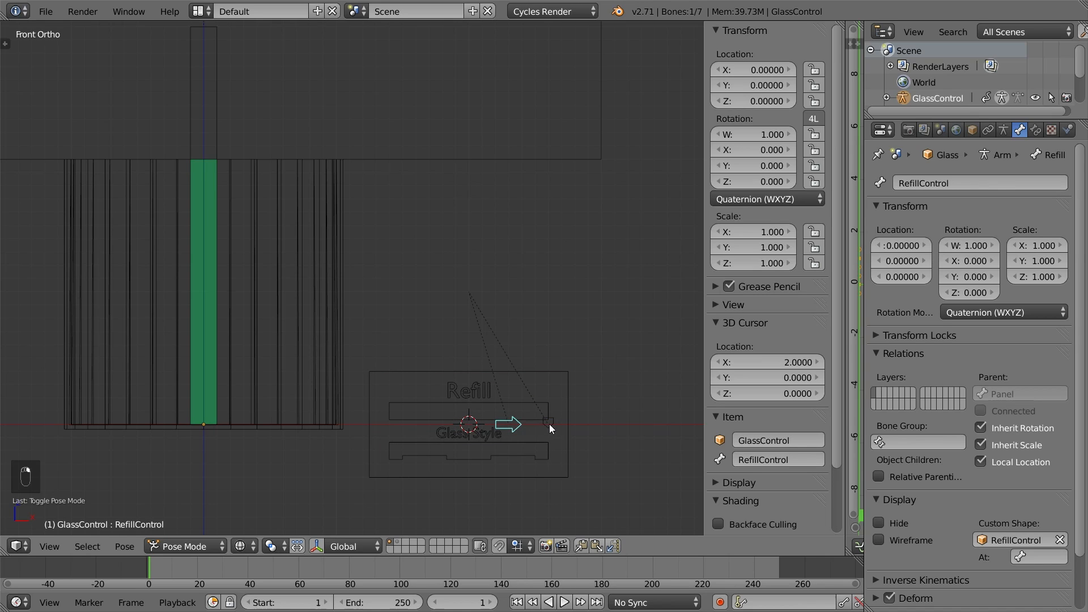
pyautogui.keyDown('shift'); pyautogui.rightClick(549, 424); pyautogui.keyUp('shift')
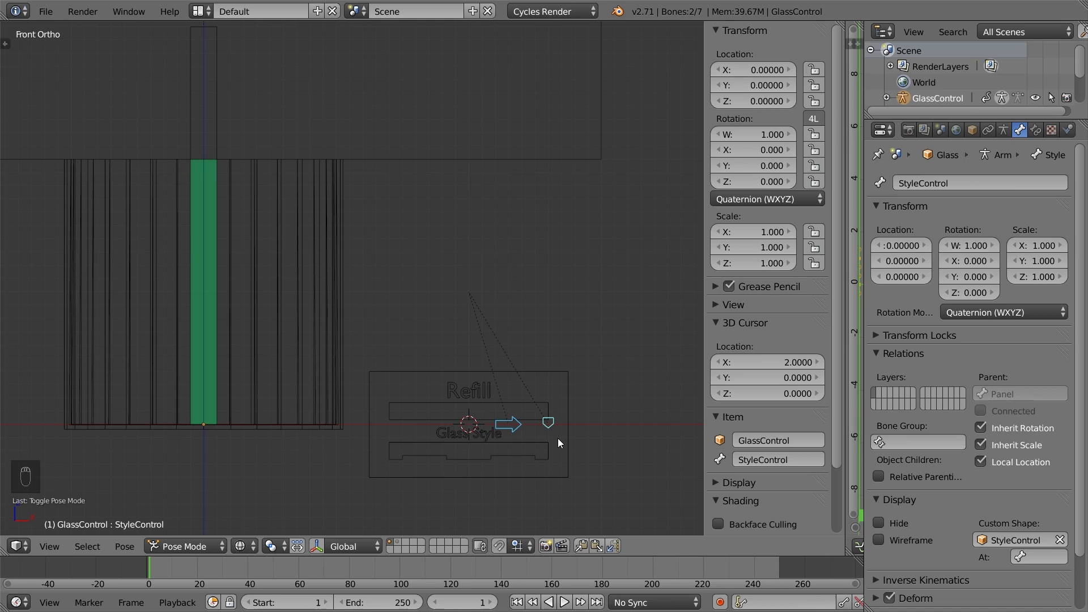
pyautogui.click(398, 544)
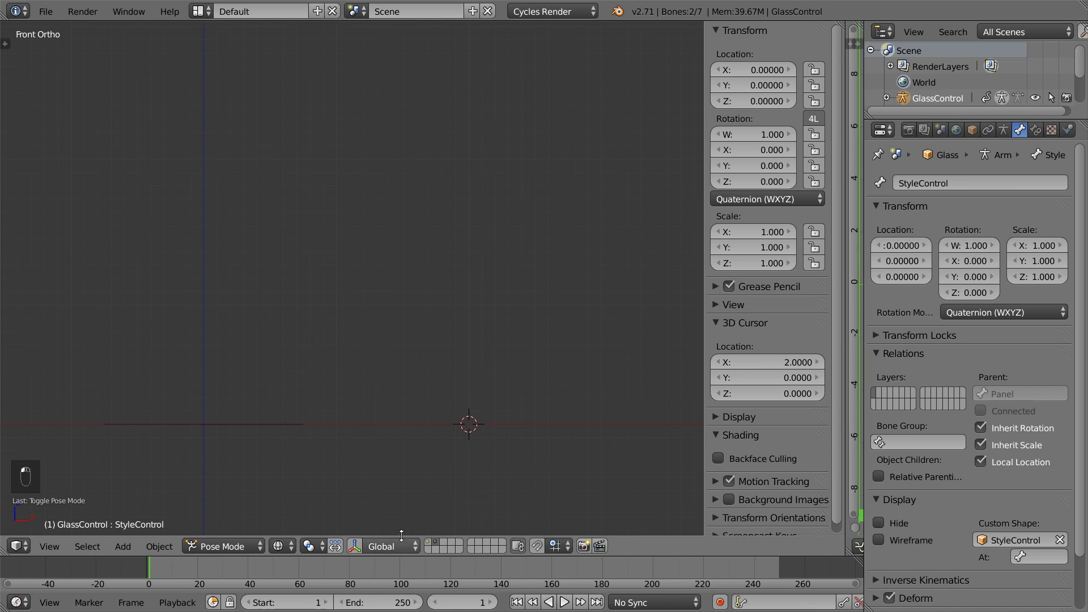
pyautogui.press('KP_7')
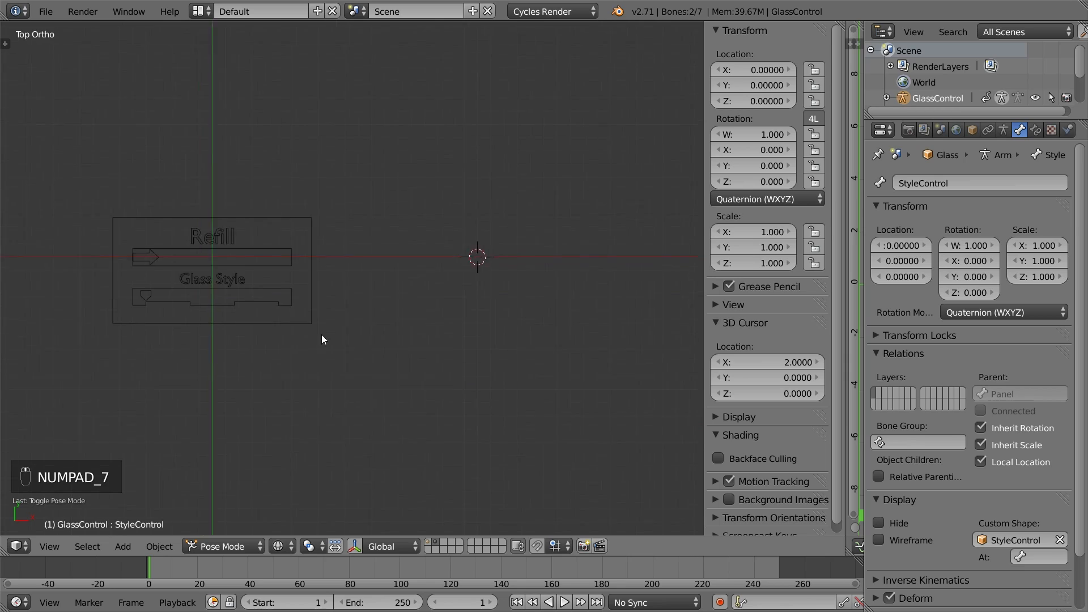
pyautogui.keyDown('shift'); pyautogui.moveTo(323, 335); pyautogui.dragTo(436, 392, button='middle'); pyautogui.keyUp('shift')
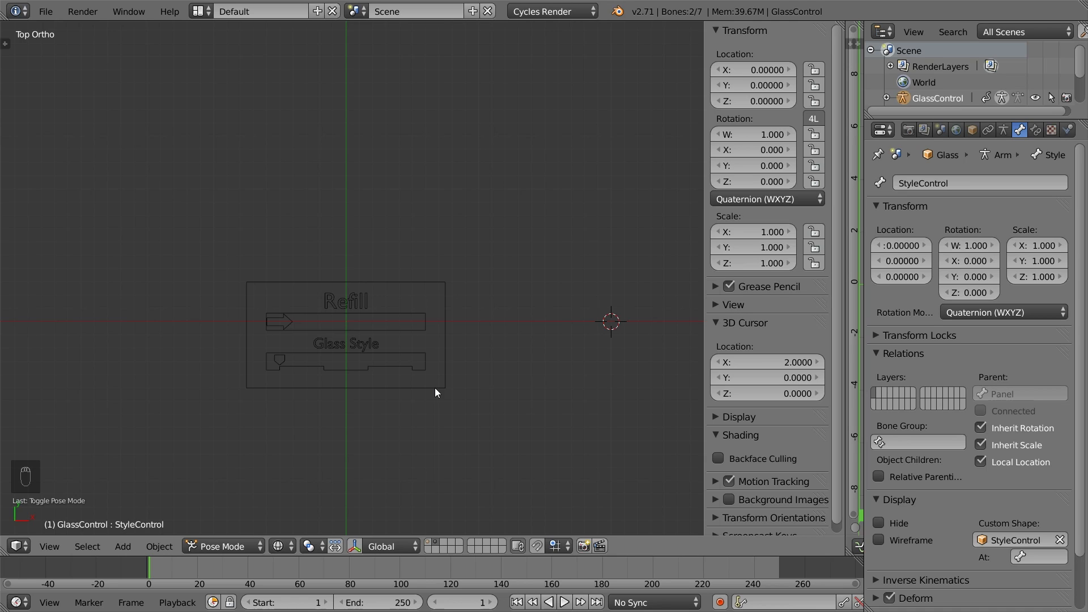
pyautogui.rightClick(435, 388)
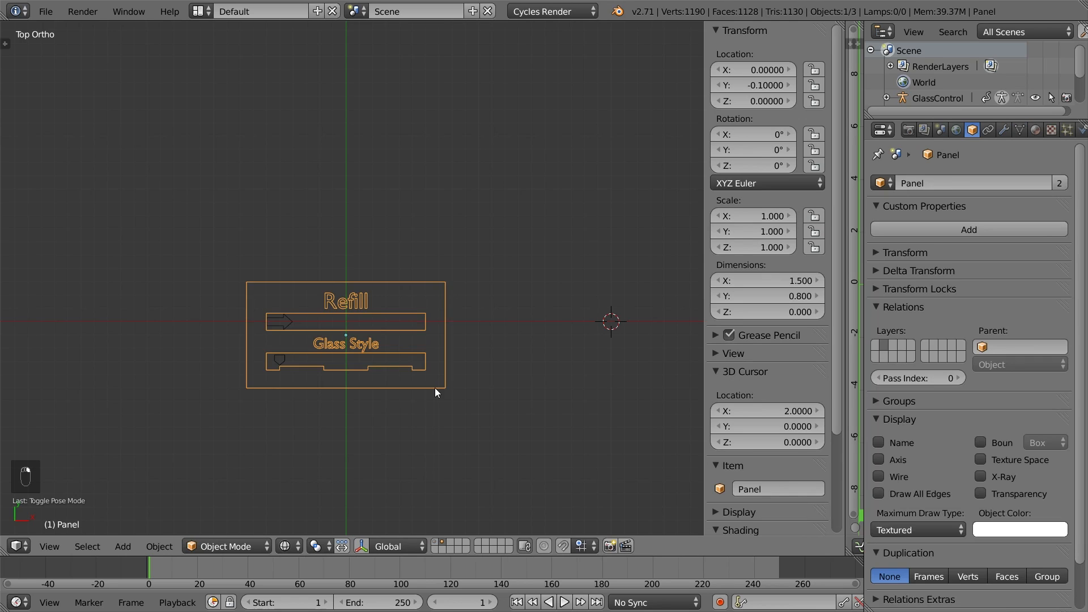
pyautogui.hotkey('shift', 's')
pyautogui.click(413, 444)
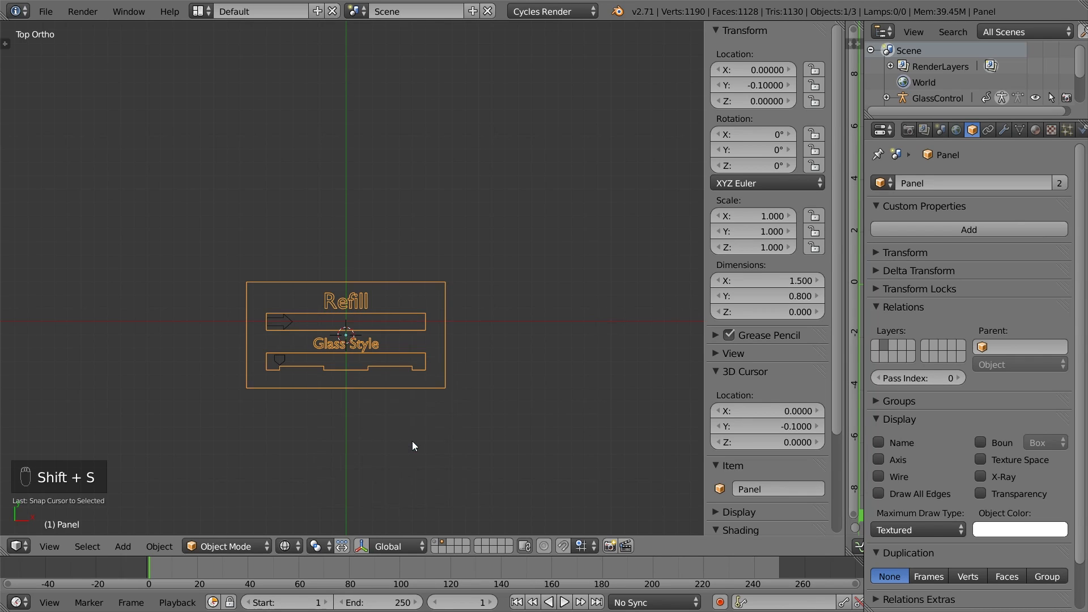
# Set the origins of the RefillControl and StyleControl shape objects to the 3D cursor
pyautogui.rightClick(286, 323)
pyautogui.rightClick(287, 359)
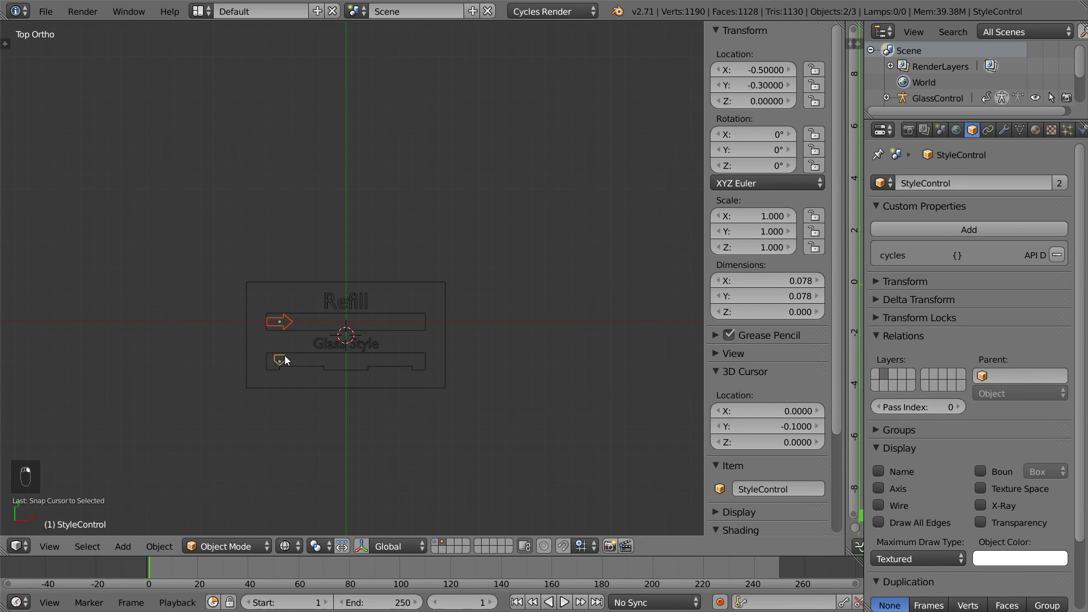
pyautogui.hotkey('ctrl', 'alt', 'shift', 'c')
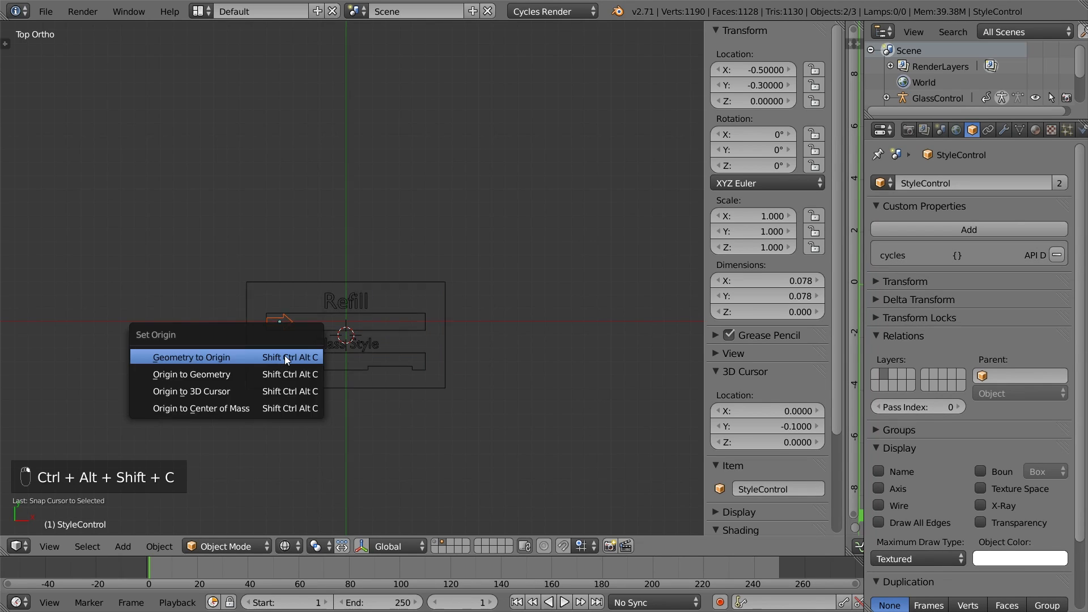
pyautogui.click(264, 393)
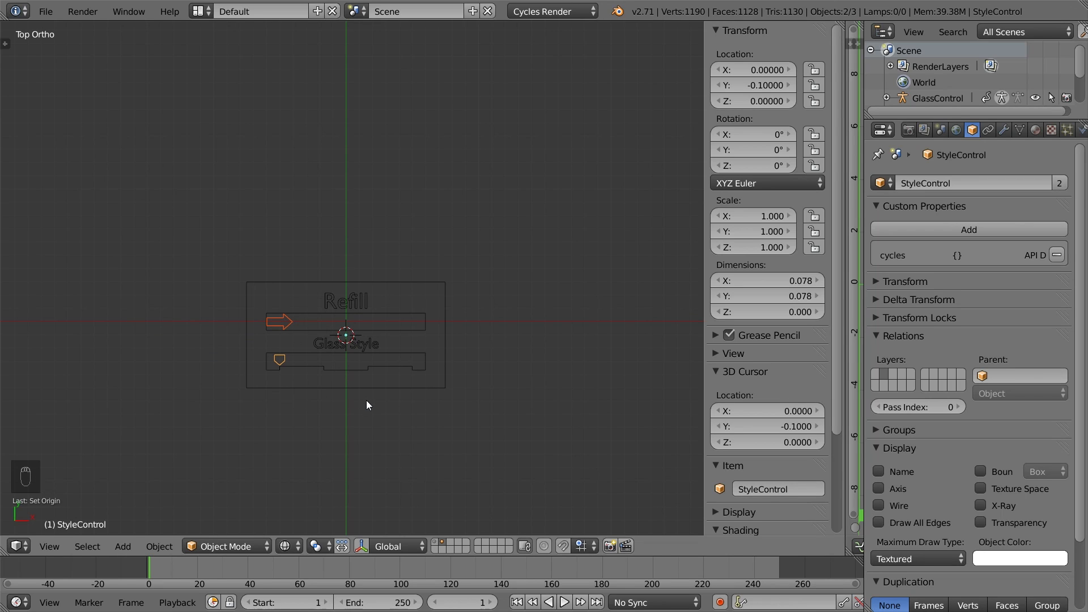
# Show the rig's layer in front view and move the RefillControl bone along X onto the Panel bone in Edit Mode
pyautogui.keyDown('shift'); pyautogui.click(440, 546); pyautogui.keyUp('shift')
pyautogui.press('KP_1')
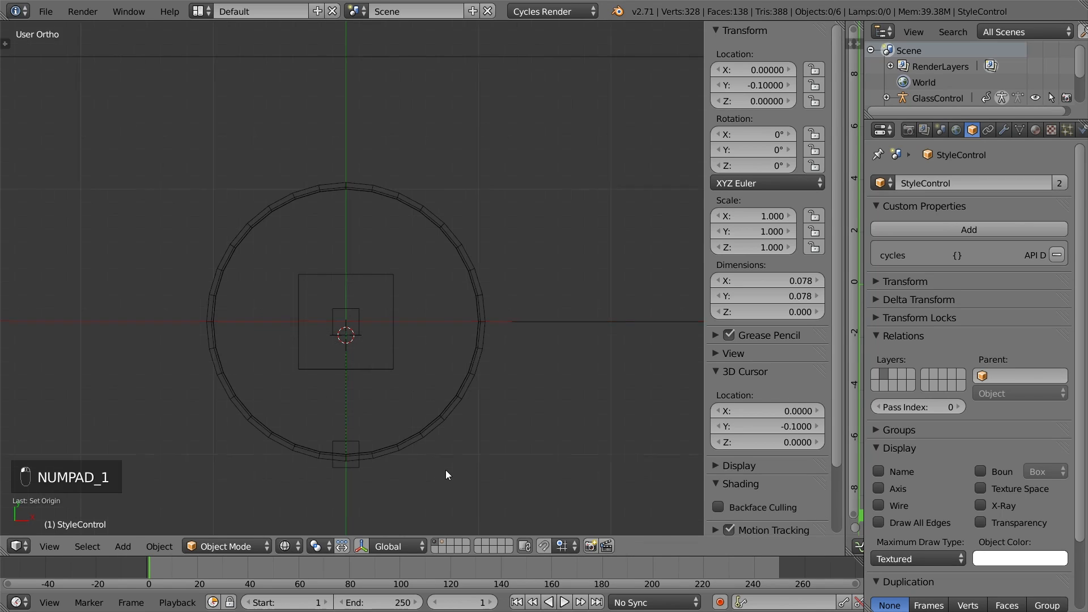
pyautogui.keyDown('shift'); pyautogui.moveTo(551, 477); pyautogui.dragTo(430, 444, button='middle'); pyautogui.keyUp('shift')
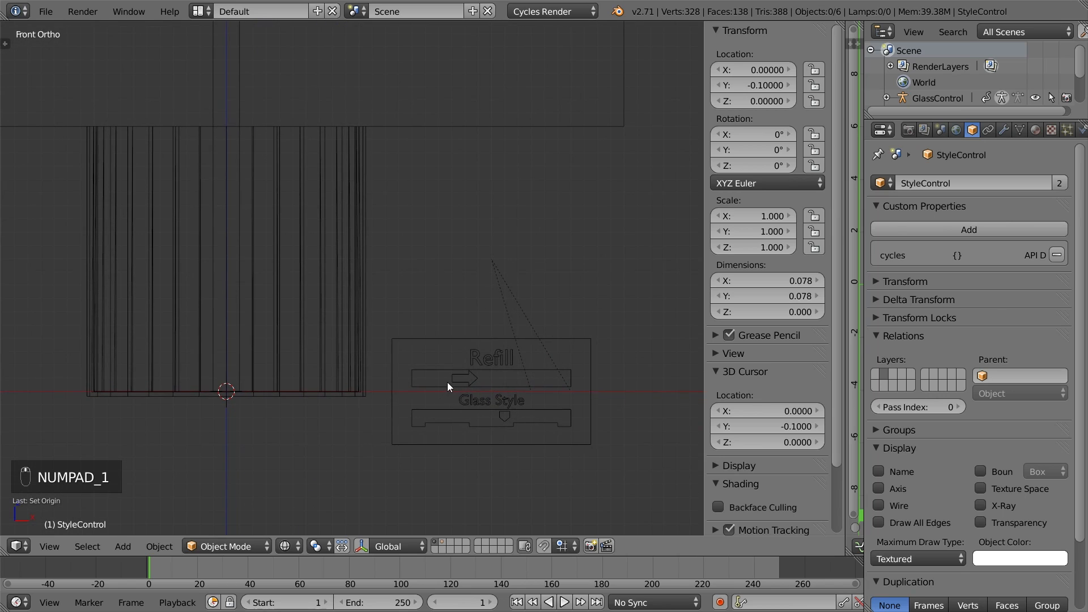
pyautogui.rightClick(448, 383)
pyautogui.press('Tab')
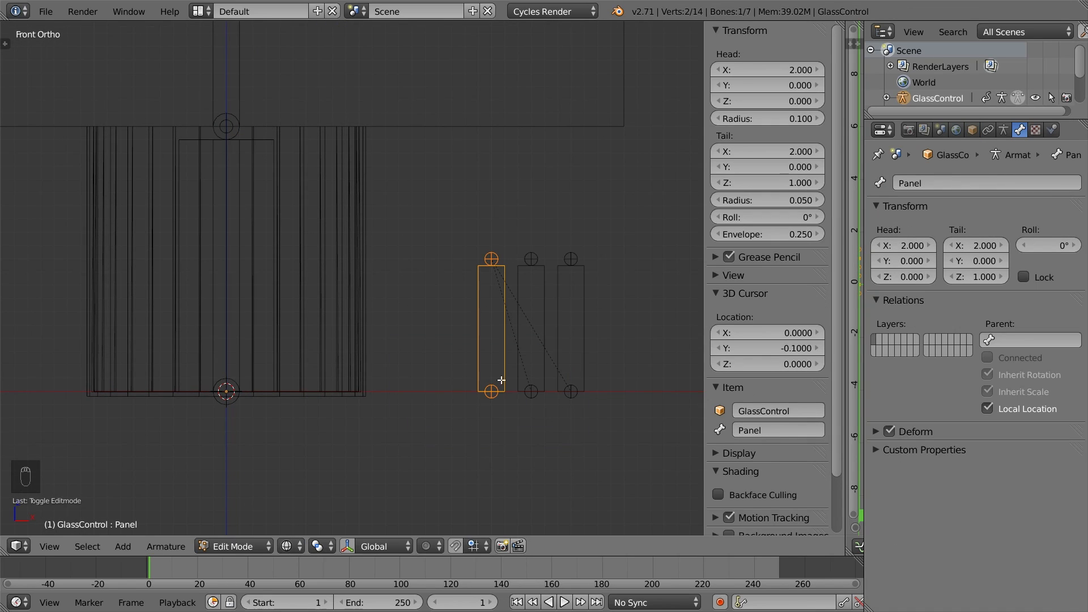
pyautogui.rightClick(517, 369)
pyautogui.press('g')
pyautogui.press('x')
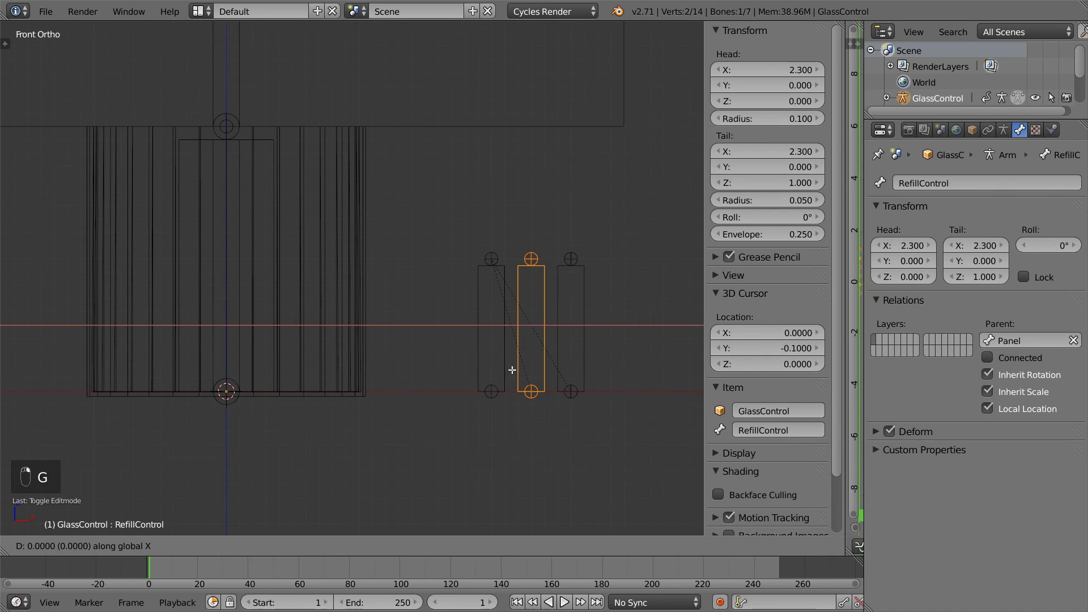
pyautogui.click(482, 371)
# Move the StyleControl bone 0.6 units along negative X onto the Panel bone
pyautogui.rightClick(558, 368)
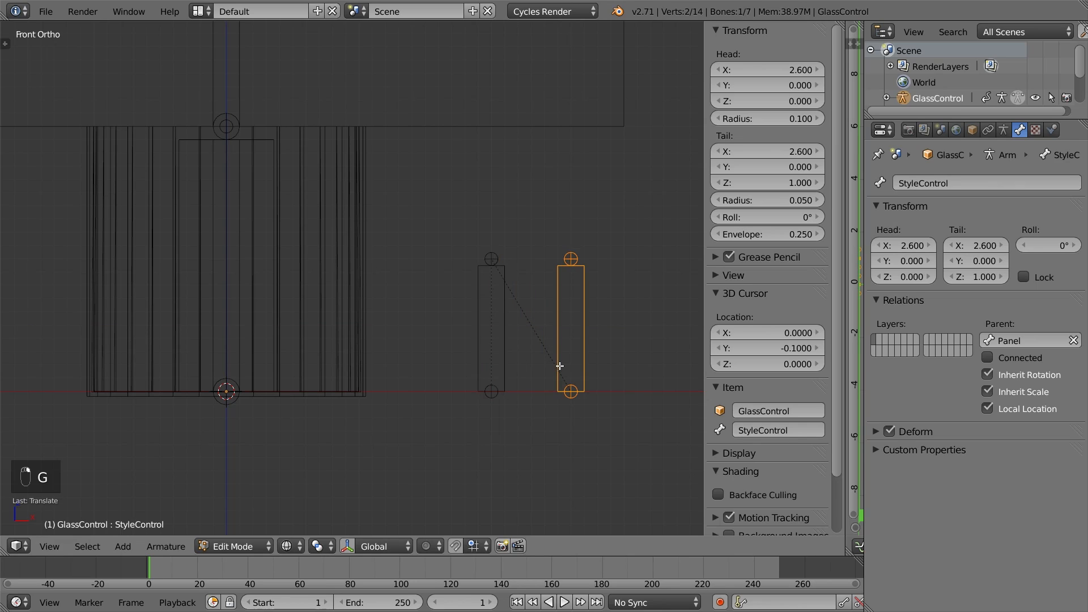
pyautogui.press('g')
pyautogui.press('x')
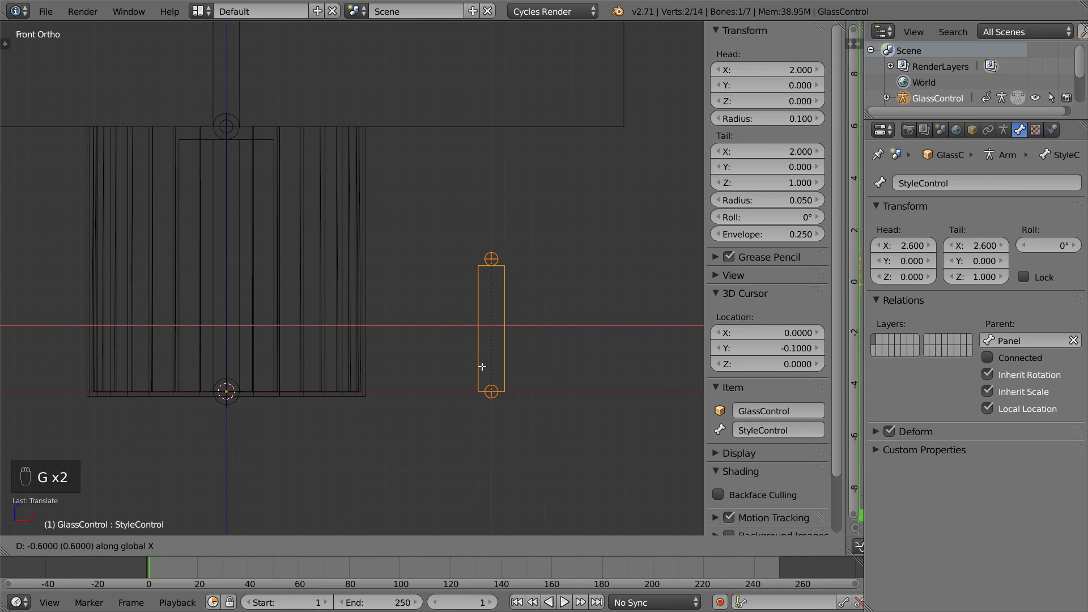
pyautogui.click(483, 369)
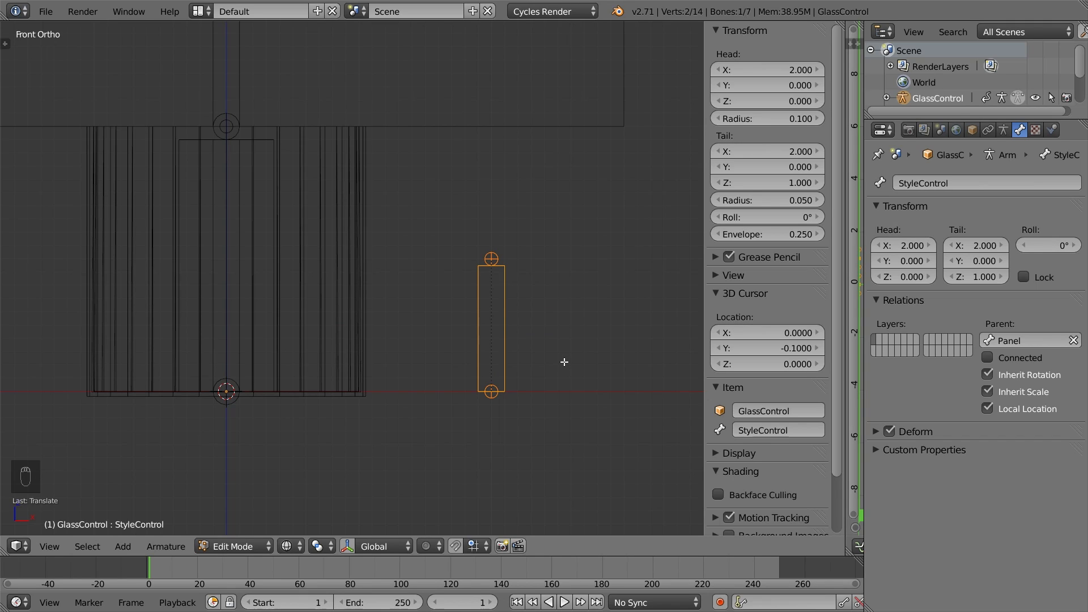
# Return to Pose Mode and test-move the RefillControl arrow, cancelling the move
pyautogui.press('Tab')
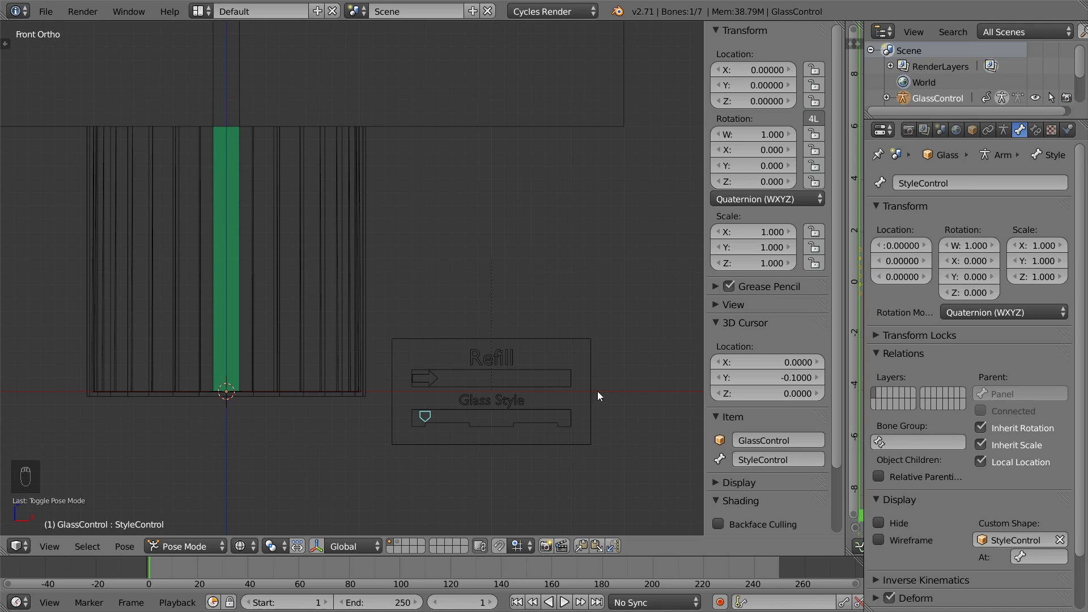
pyautogui.rightClick(437, 380)
pyautogui.press('g')
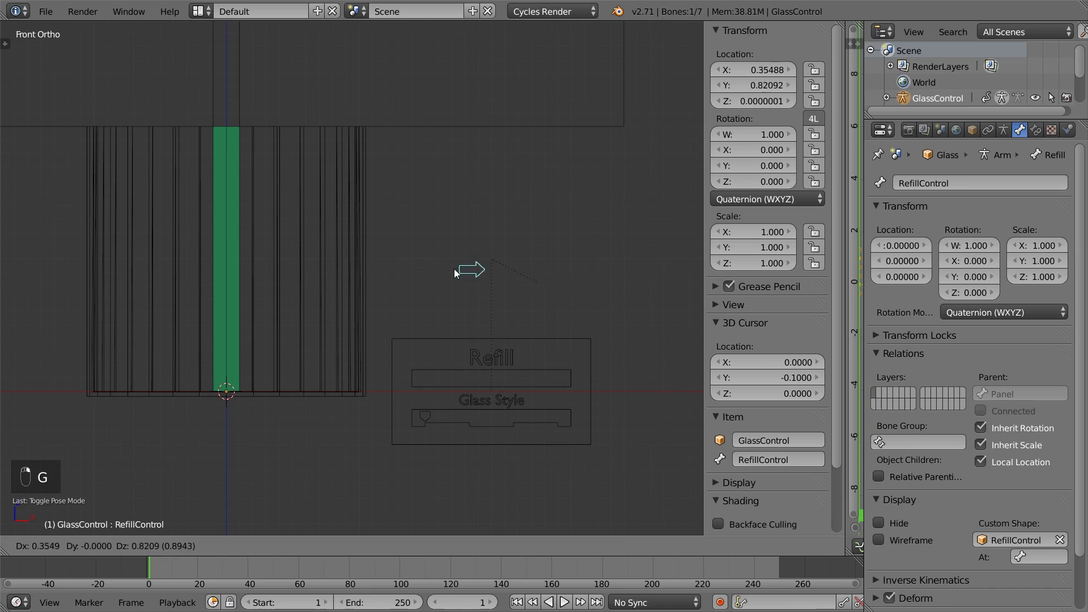
pyautogui.rightClick(495, 377)
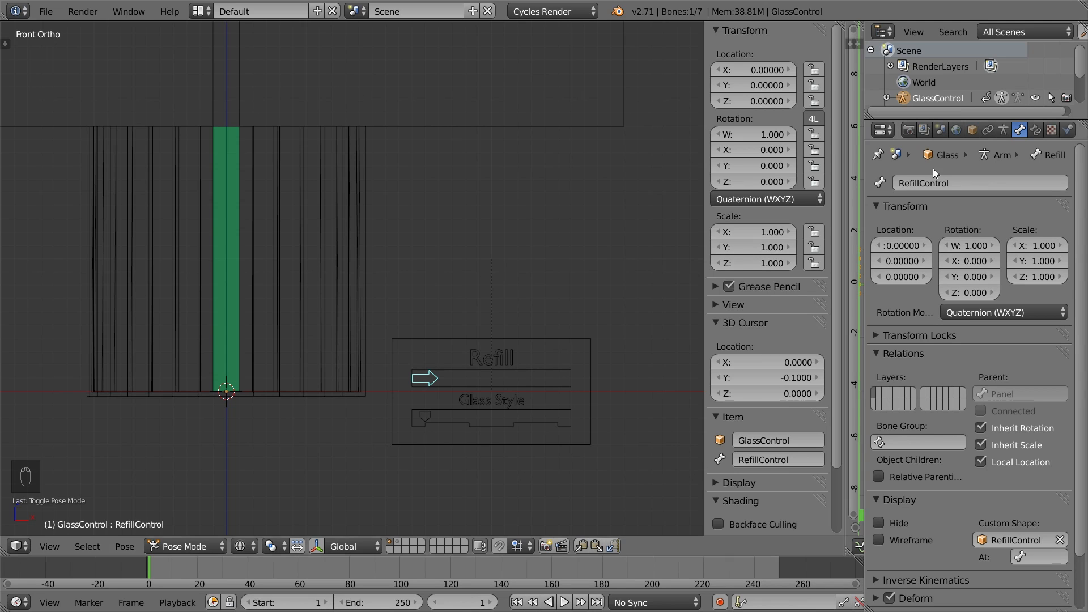
# Add a Limit Location constraint to the RefillControl bone, converted to Local Space with For Transform enabled
pyautogui.click(1037, 130)
pyautogui.click(948, 183)
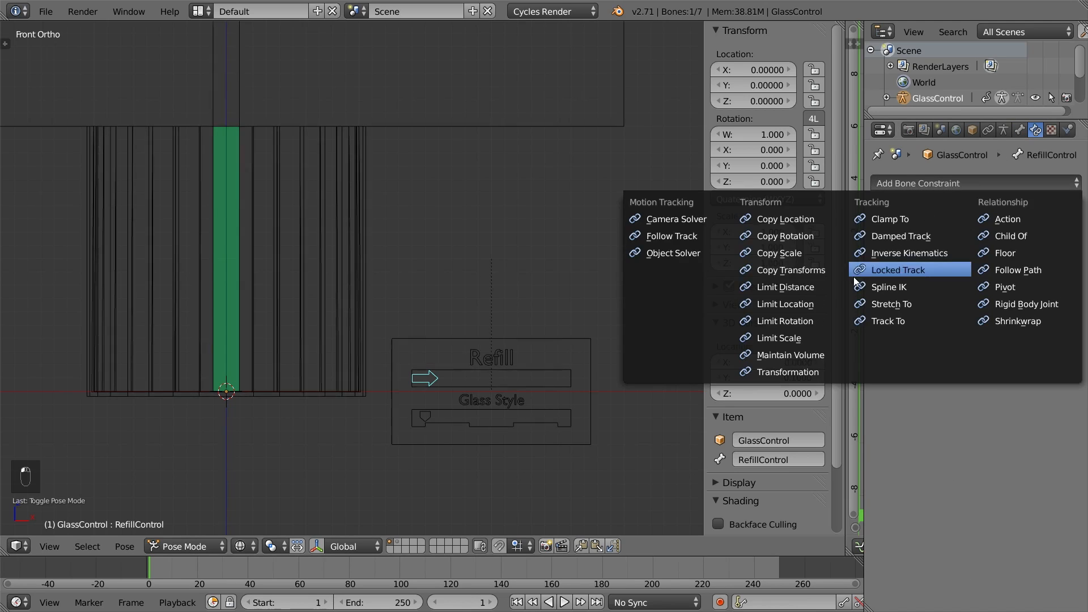
pyautogui.click(810, 304)
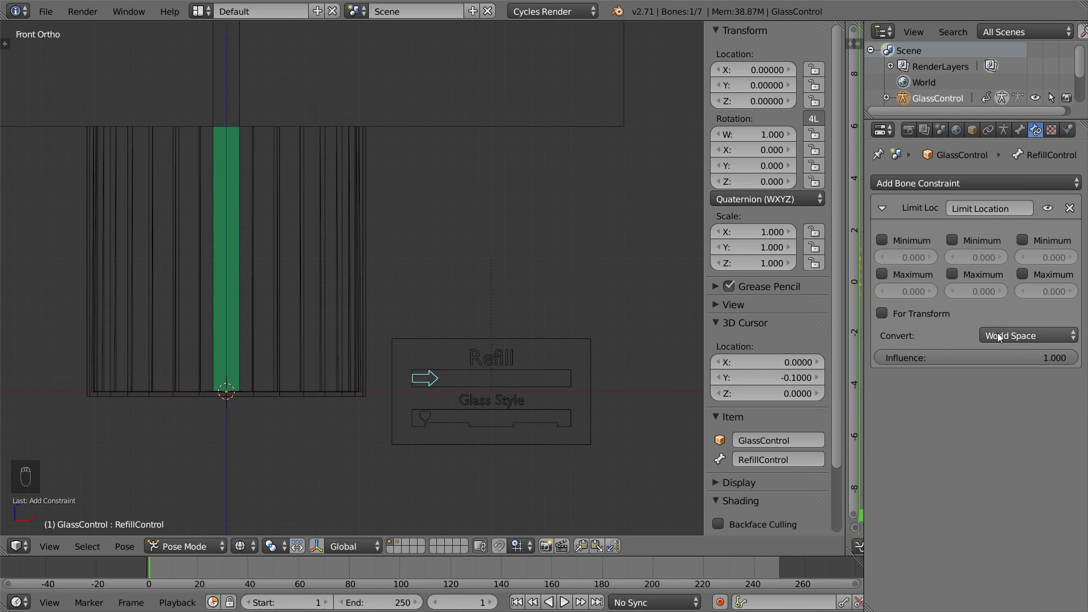
pyautogui.click(1012, 336)
pyautogui.click(1004, 268)
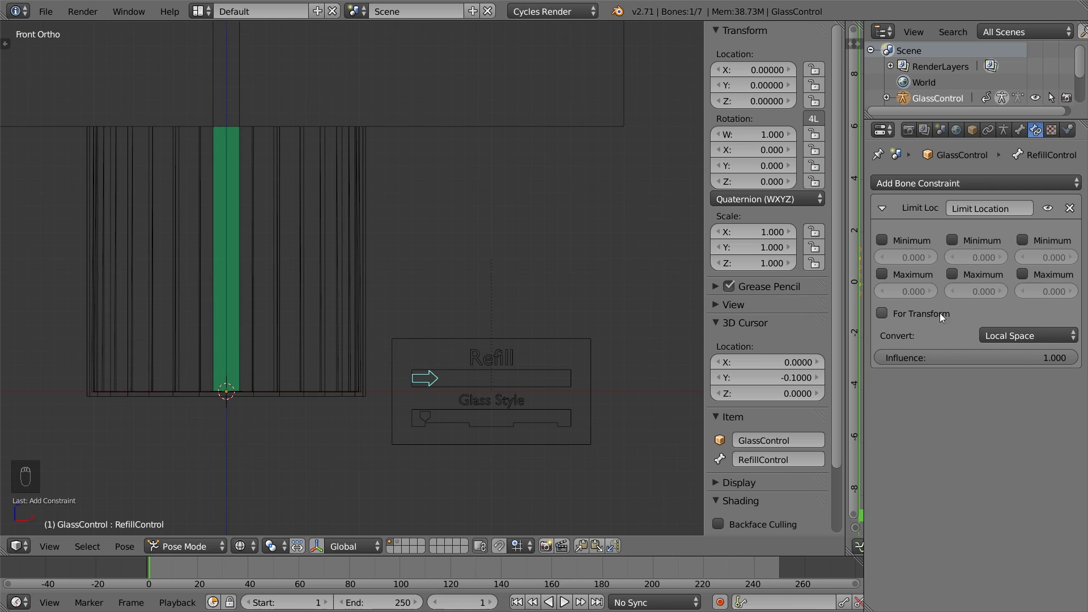
pyautogui.click(882, 314)
# Enable the constraint's X limits with a minimum of 0 and a maximum of 1
pyautogui.click(882, 240)
pyautogui.click(882, 274)
pyautogui.click(902, 291)
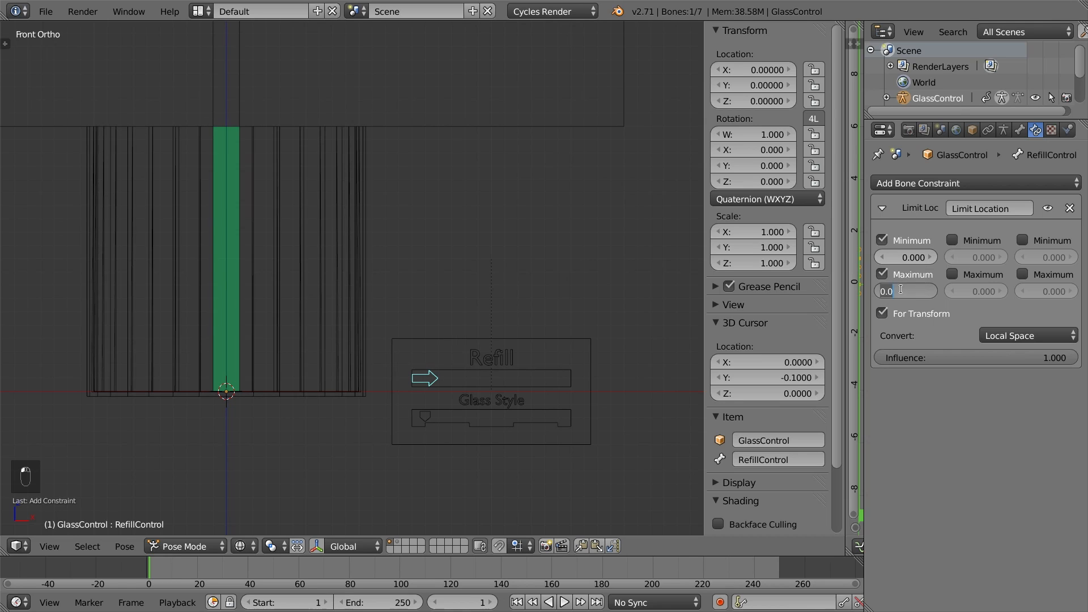
pyautogui.write('1')
pyautogui.press('Return')
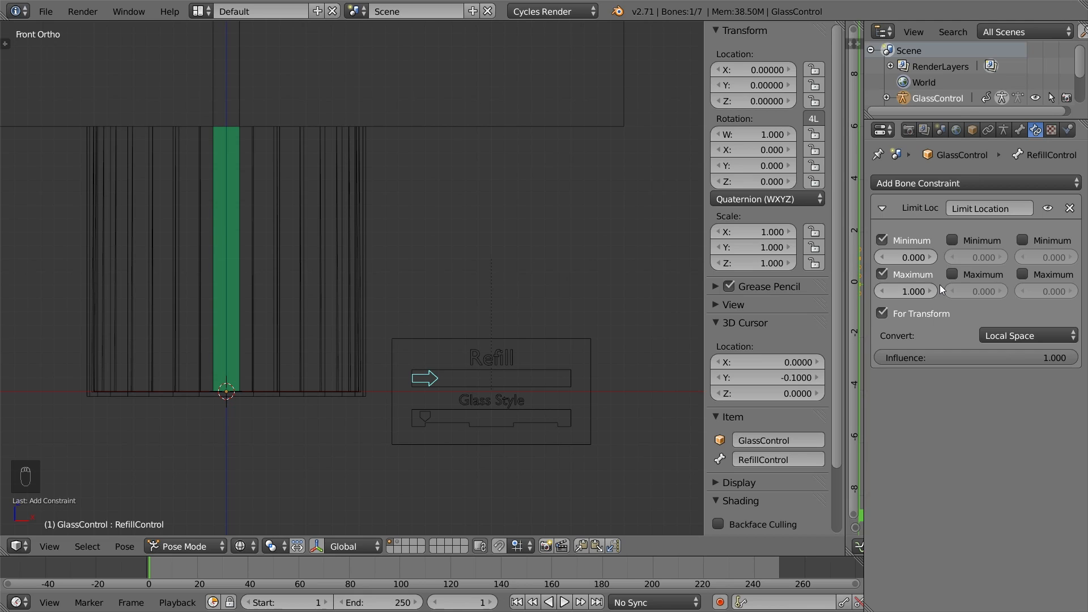
# Enable the Y and Z minimum and maximum limits at 0 and test-move the RefillControl arrow
pyautogui.click(952, 240)
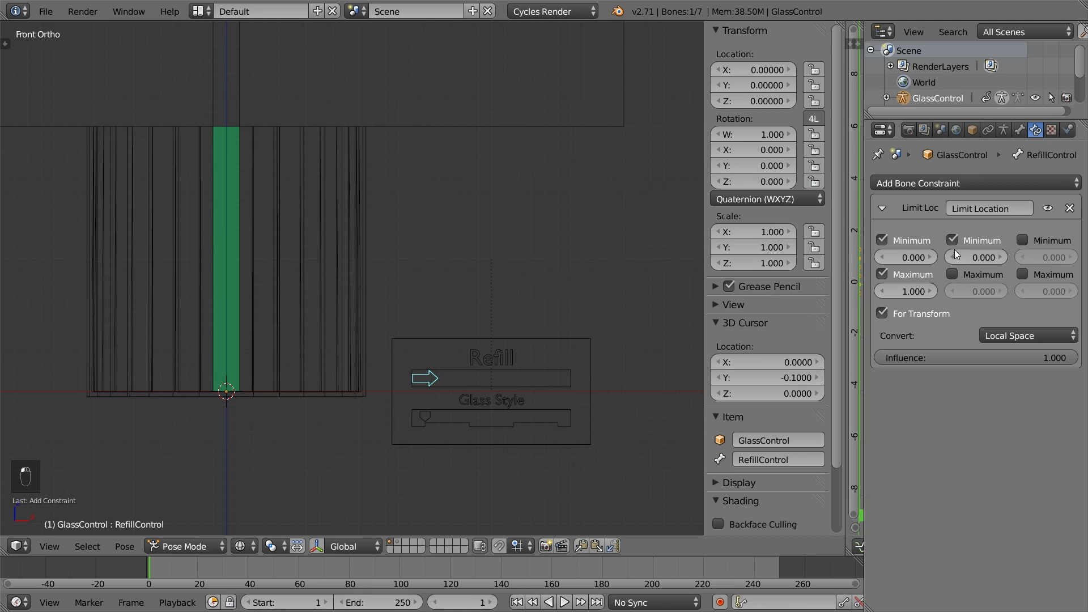
pyautogui.click(953, 274)
pyautogui.click(1022, 241)
pyautogui.click(1023, 275)
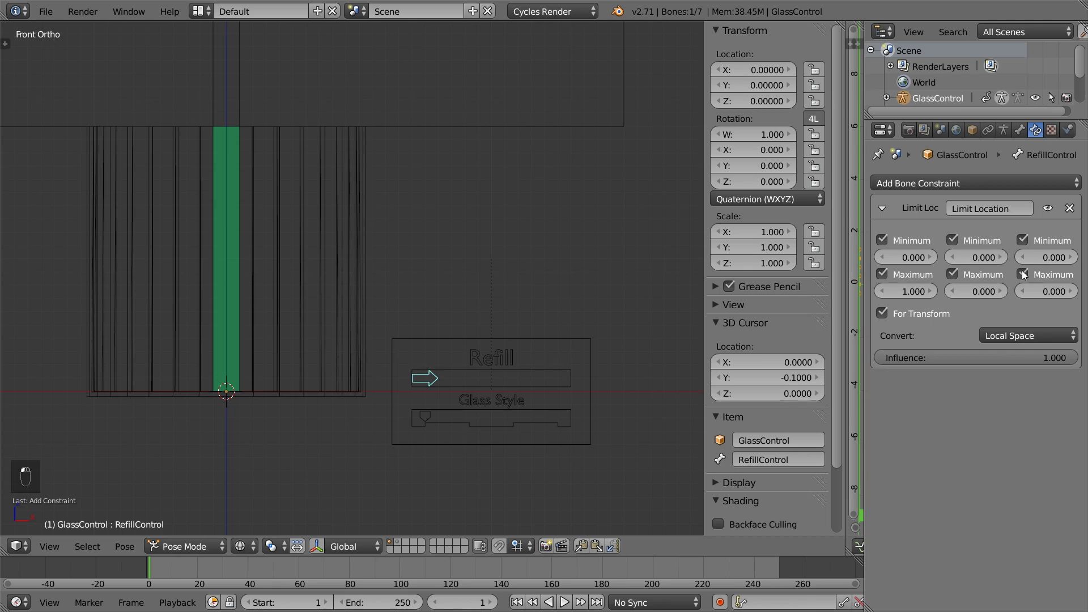
pyautogui.press('g')
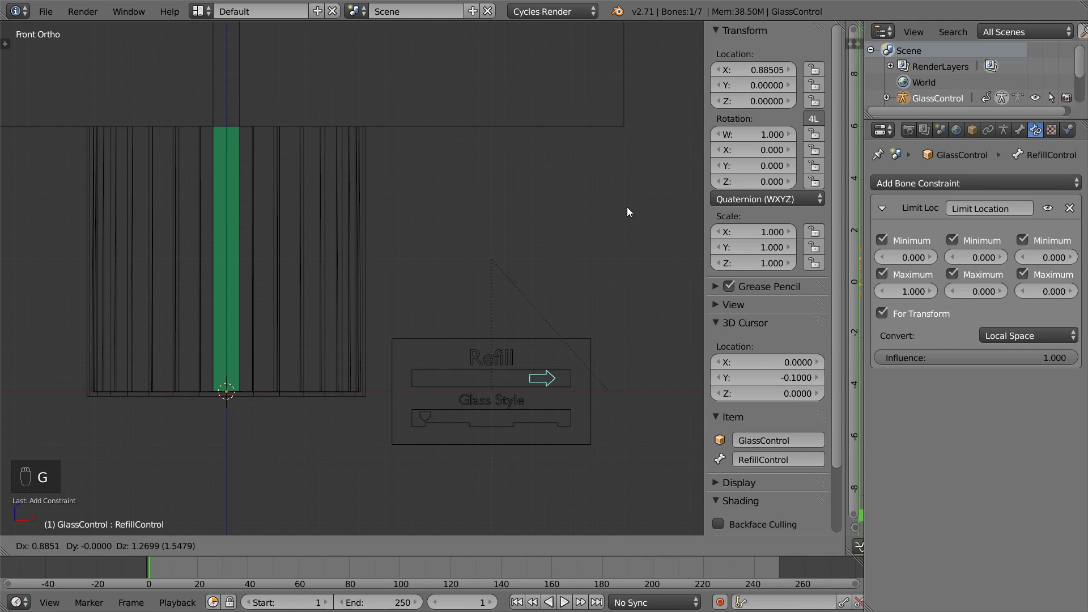
pyautogui.rightClick(513, 398)
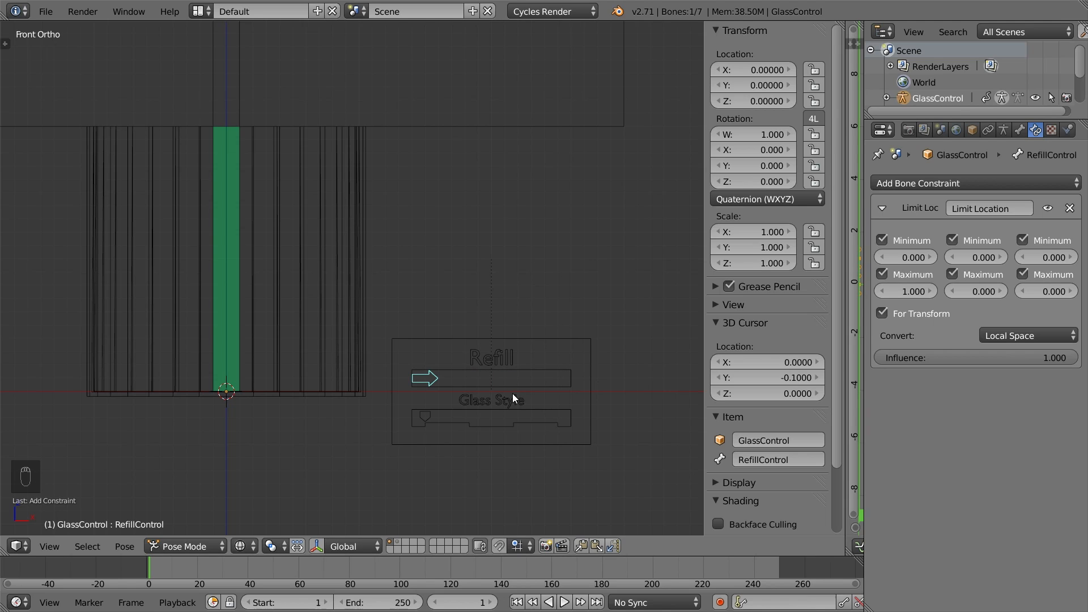
# Copy the RefillControl bone's Limit Location constraint to the StyleControl bone
pyautogui.rightClick(430, 416)
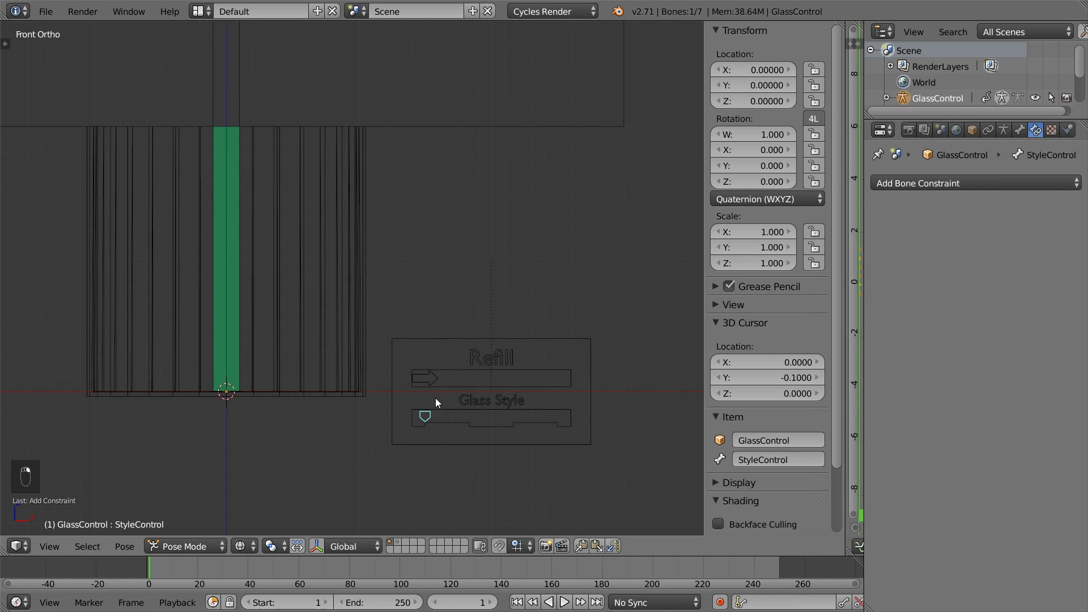
pyautogui.keyDown('shift'); pyautogui.rightClick(433, 382); pyautogui.keyUp('shift')
pyautogui.click(126, 546)
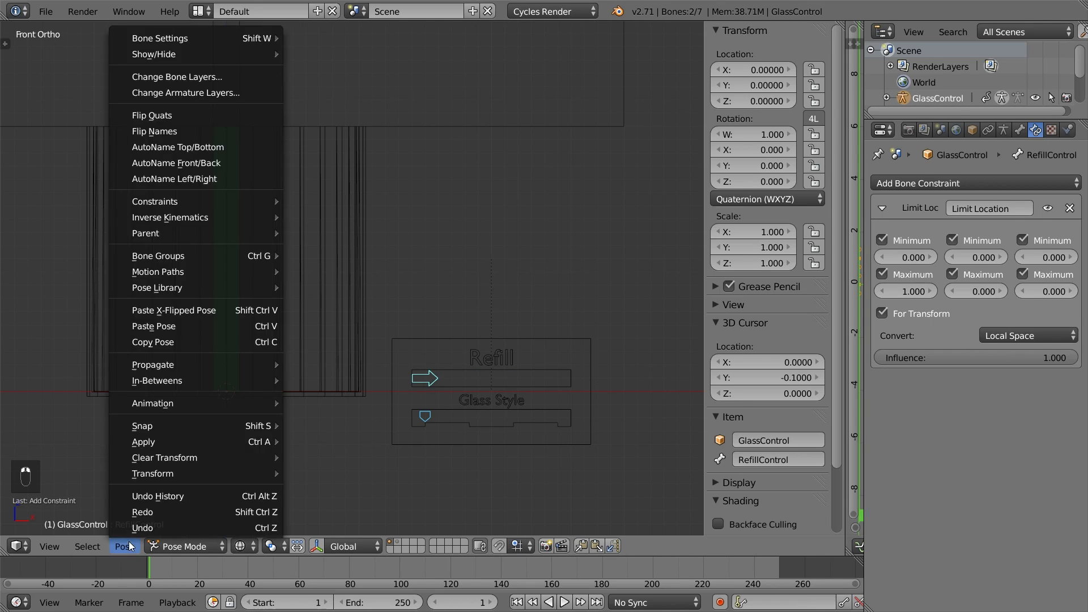
pyautogui.moveTo(237, 198)
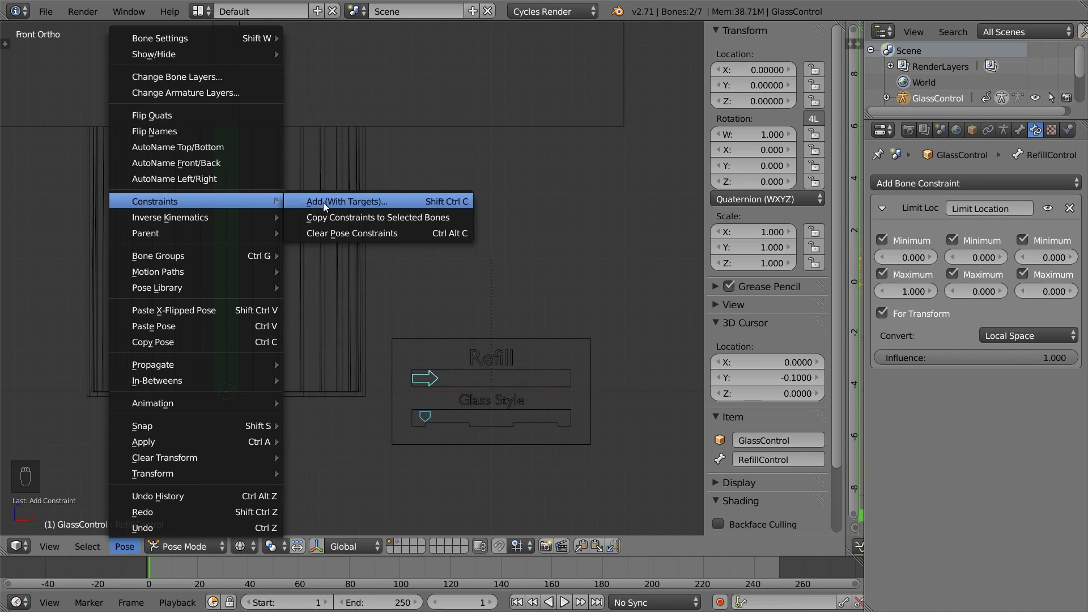
pyautogui.click(407, 219)
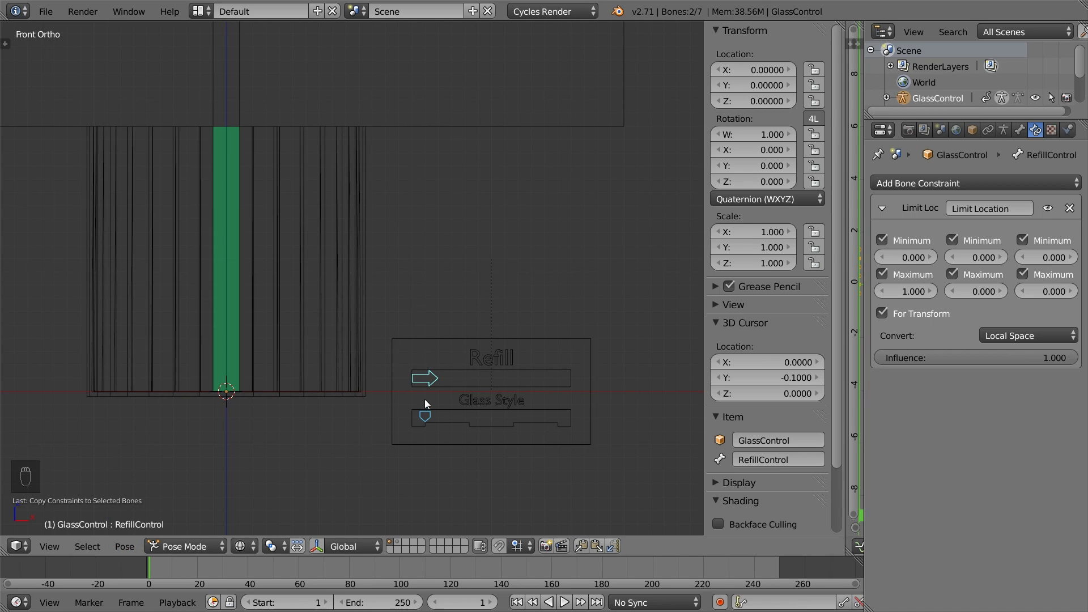
# Test-move the StyleControl pointer to check its copied location limits, cancelling the move
pyautogui.rightClick(426, 416)
pyautogui.press('g')
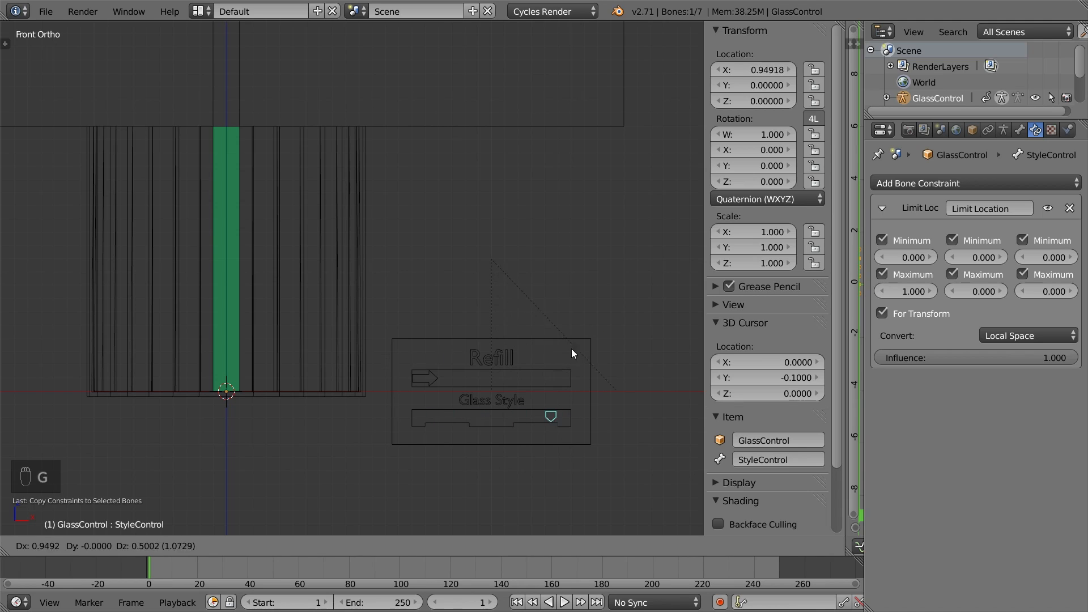
pyautogui.rightClick(459, 465)
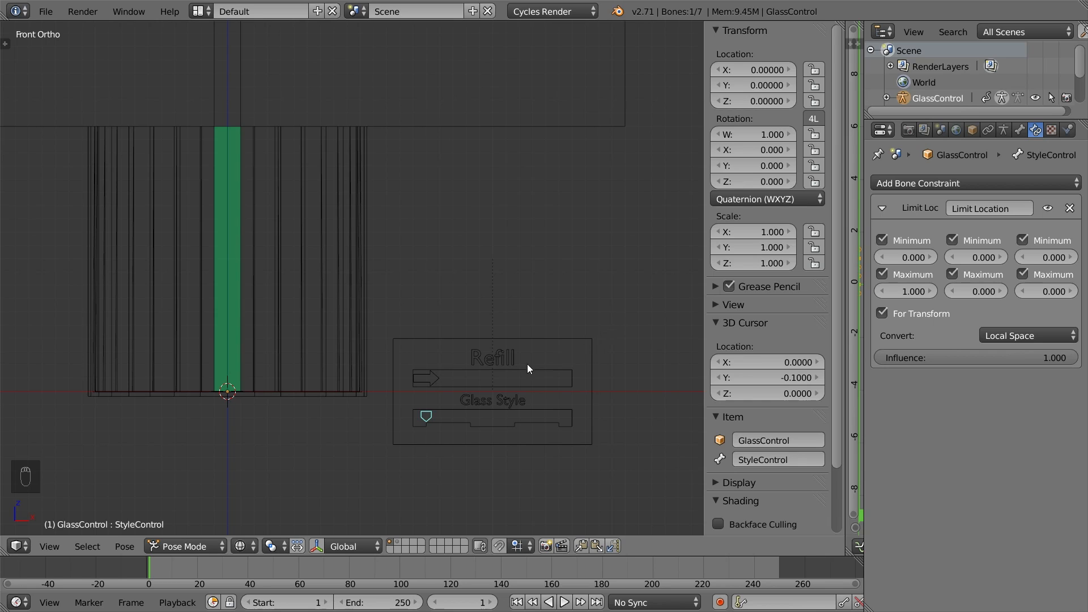
# Select the RefillControl bone and add a driver to the GlassControl object's Refill custom property
pyautogui.rightClick(437, 378)
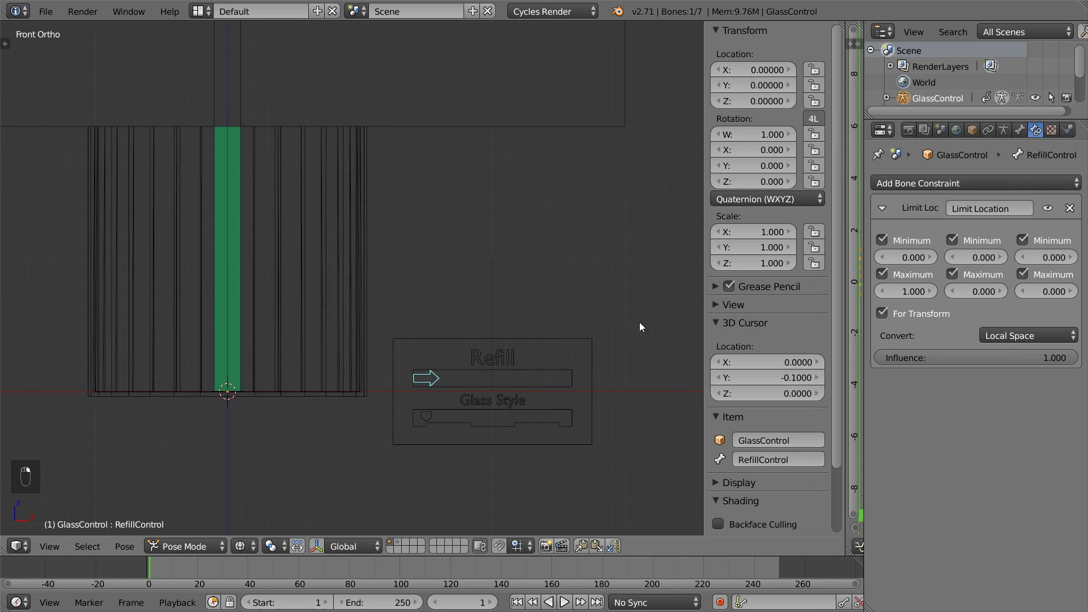
pyautogui.click(971, 131)
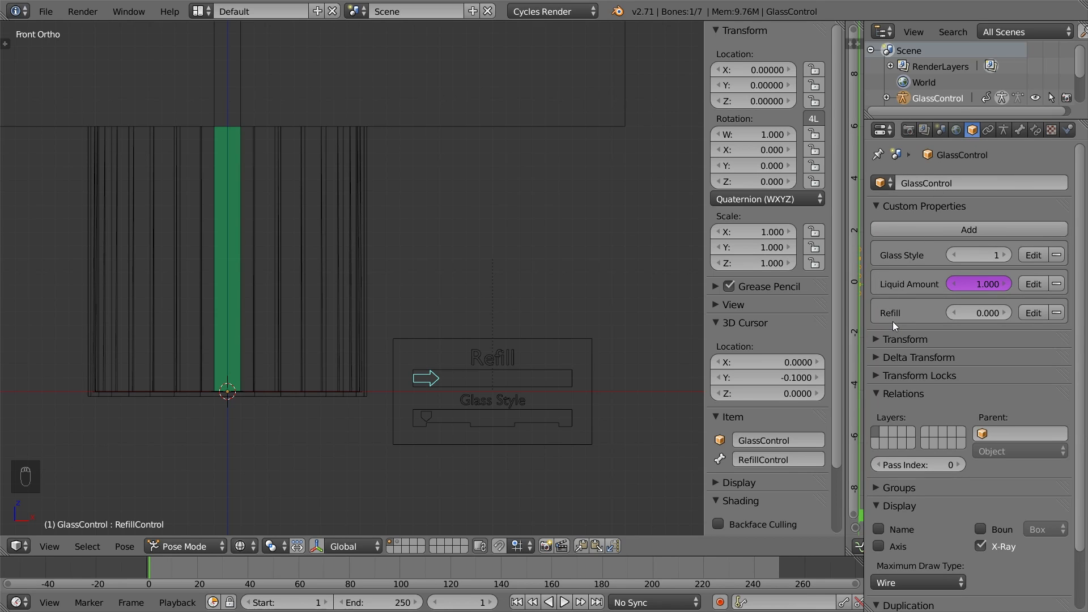
pyautogui.hotkey('ctrl', 'd')
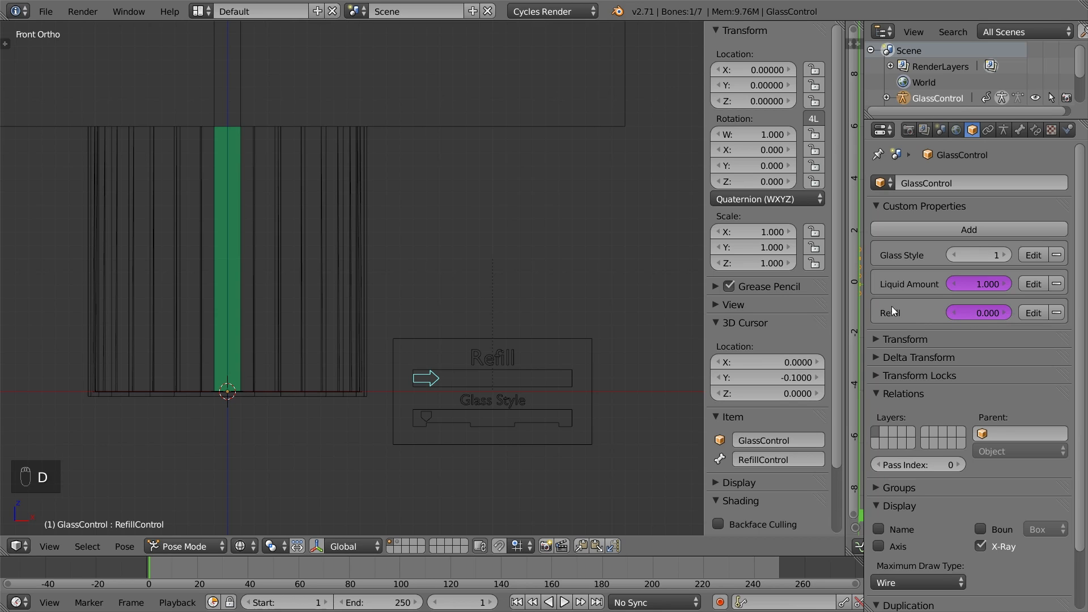
# Enlarge the drivers editor and target the Refill driver's variable at the GlassControl armature's RefillControl bone
pyautogui.moveTo(844, 286); pyautogui.dragTo(432, 267)
pyautogui.press('n')
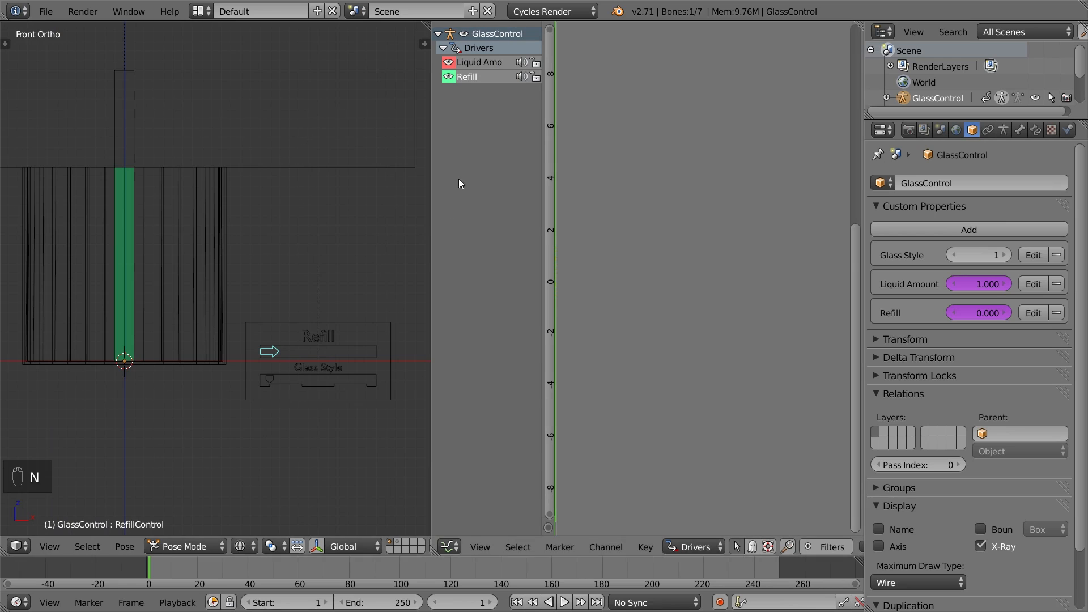
pyautogui.click(471, 78)
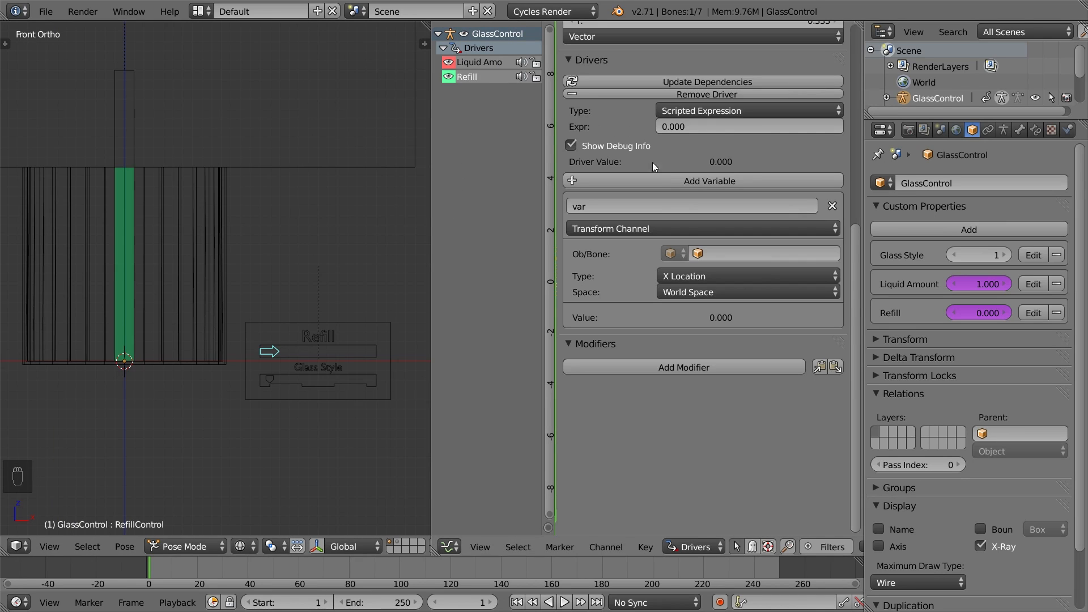
pyautogui.click(718, 253)
pyautogui.click(719, 322)
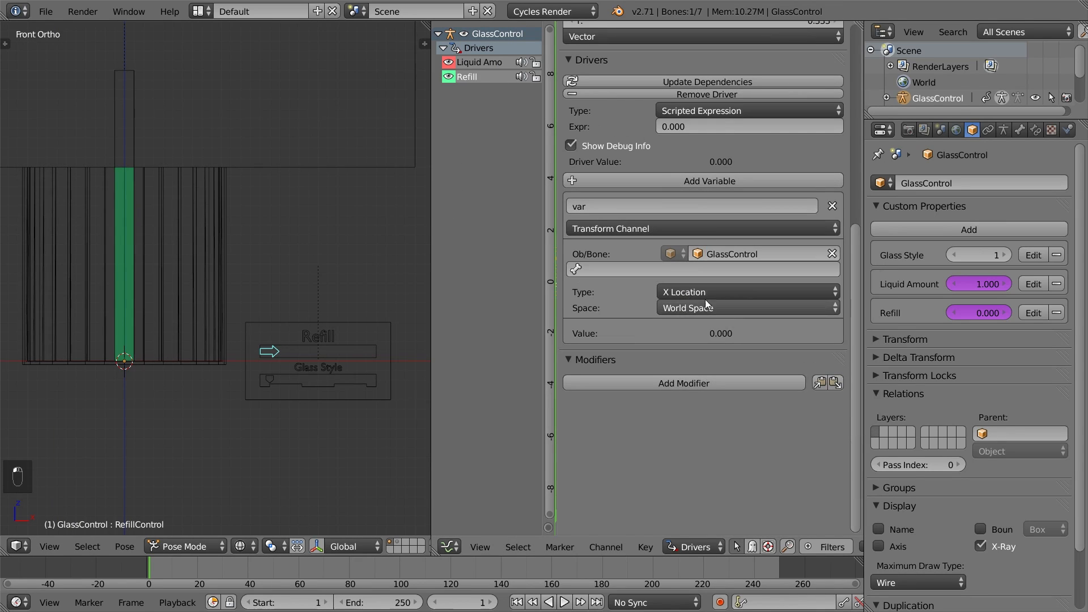
pyautogui.click(681, 269)
pyautogui.click(658, 323)
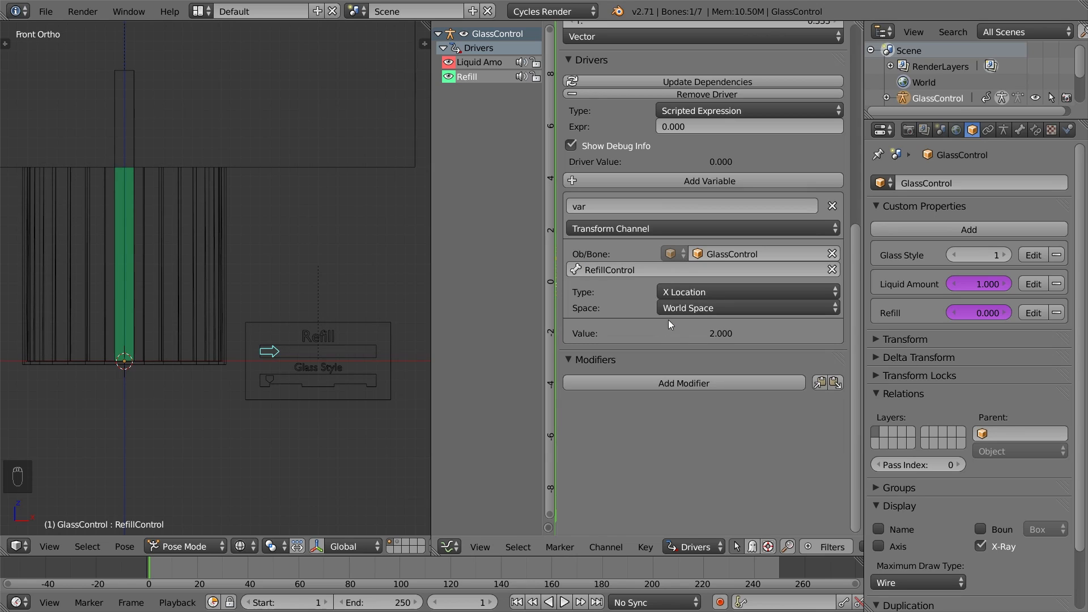
# Set the Refill driver variable's transform space to Local Space and rename the variable refill
pyautogui.click(689, 308)
pyautogui.click(700, 256)
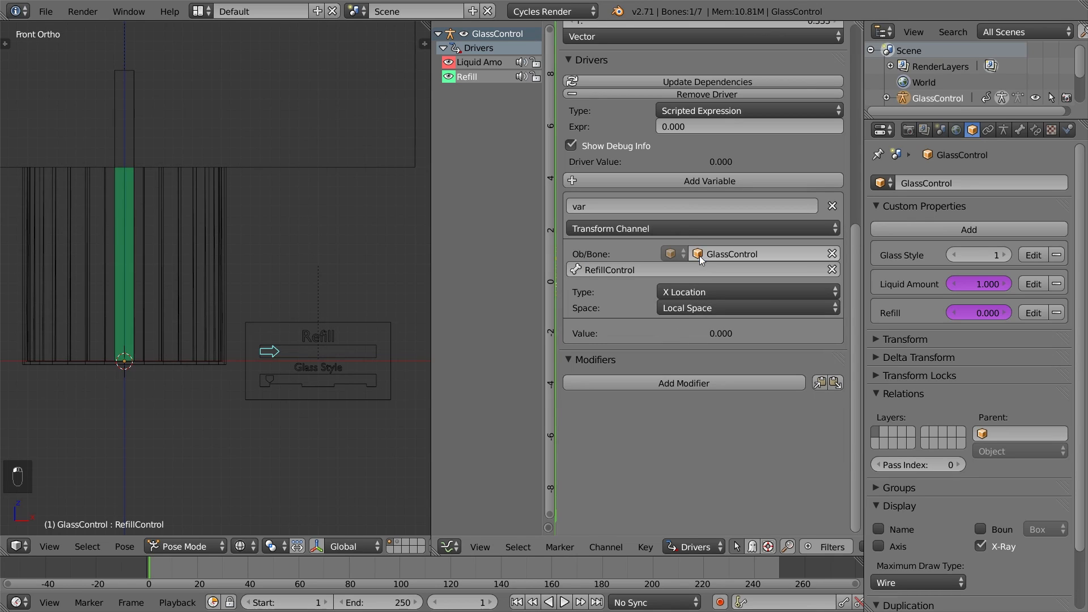
pyautogui.click(681, 205)
pyautogui.write('refill')
pyautogui.press('Return')
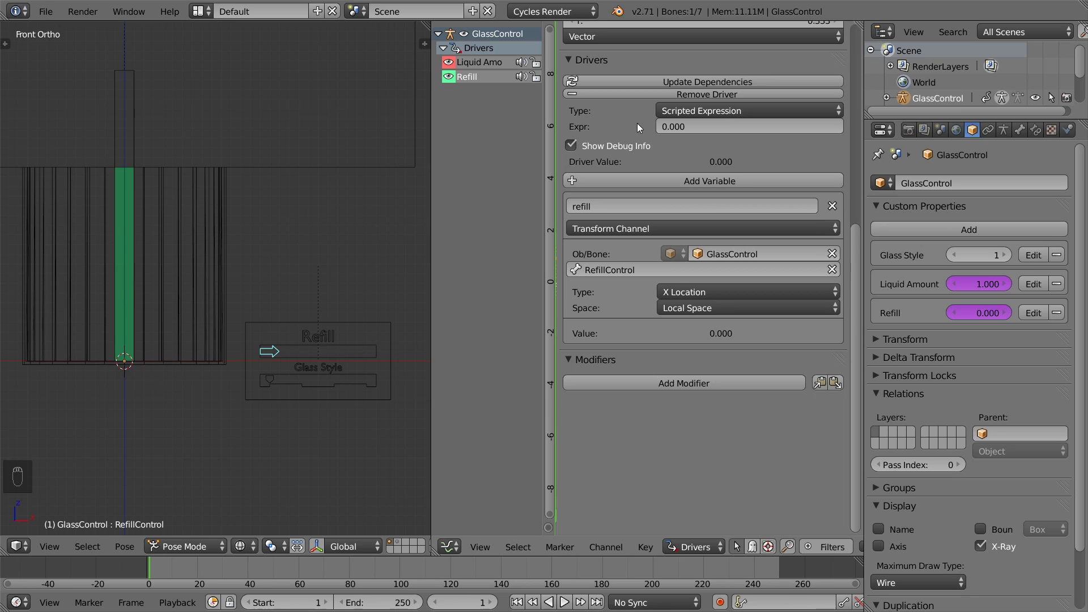
# Add a second Refill driver variable named amount that reads the GlassControl object's ["Liquid Amount"] property
pyautogui.click(641, 180)
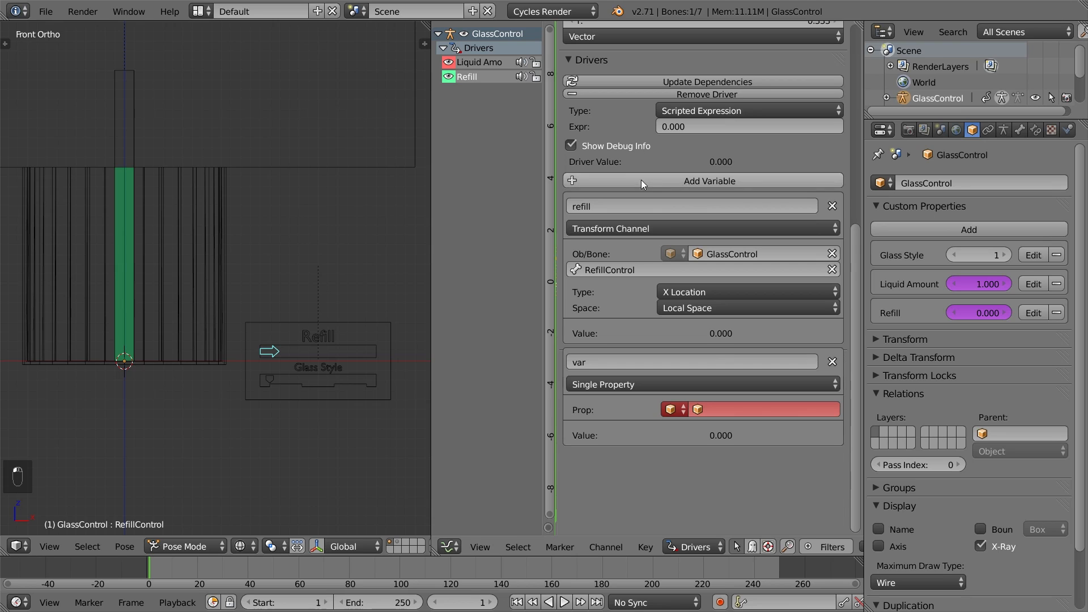
pyautogui.click(728, 409)
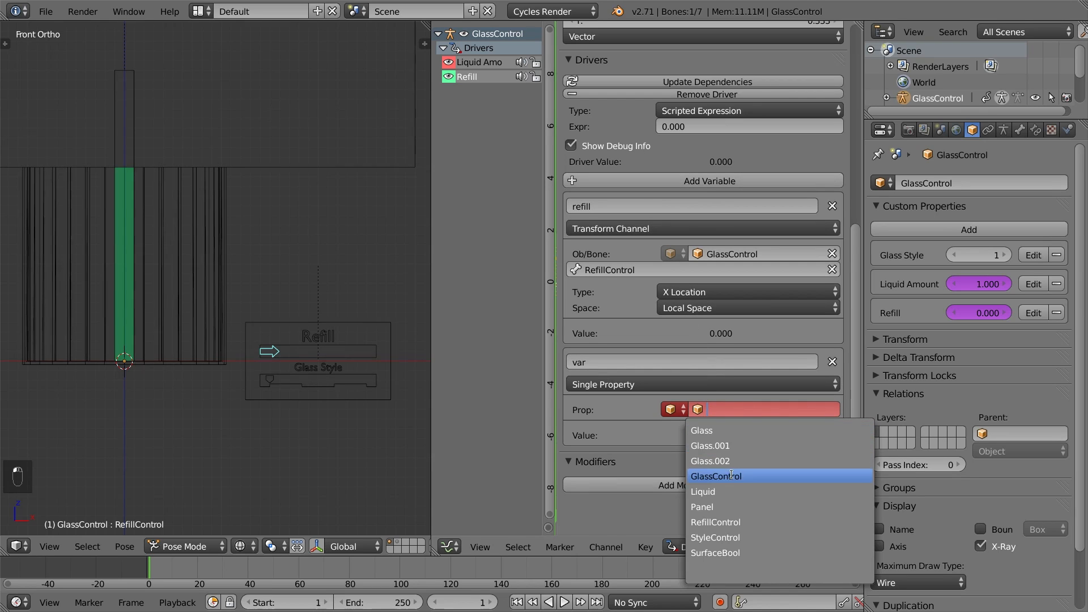
pyautogui.click(715, 476)
pyautogui.click(710, 432)
pyautogui.write('["Liquid Amount')
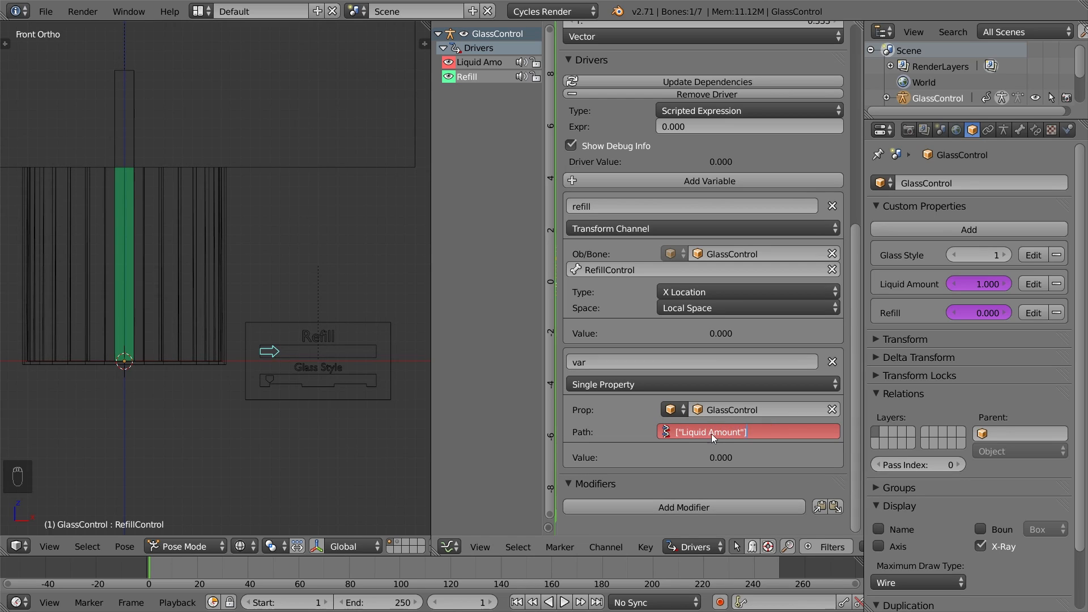
pyautogui.press('Return')
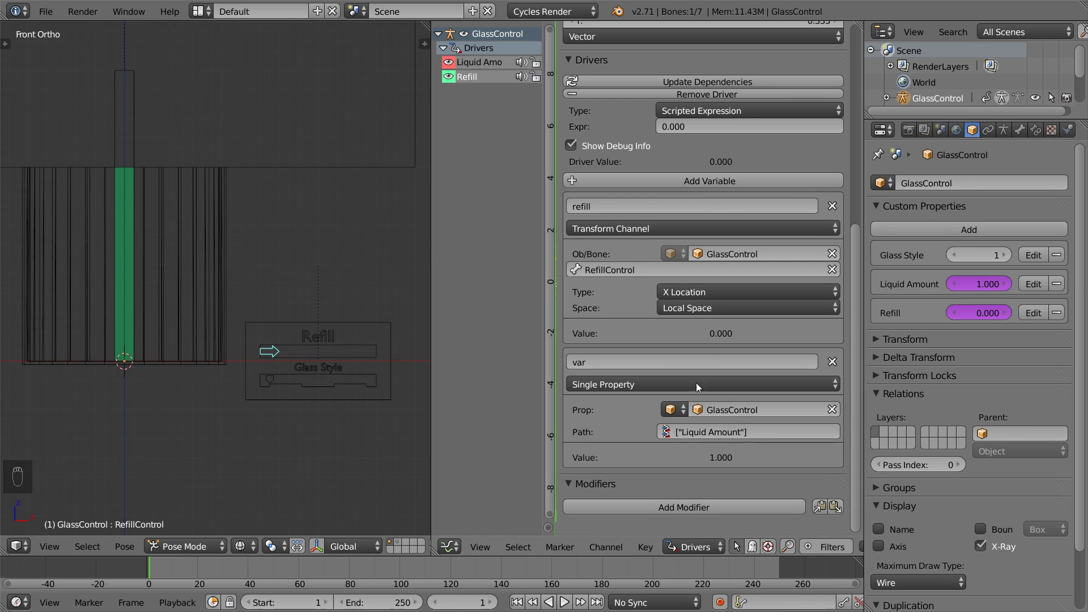
pyautogui.click(694, 363)
pyautogui.write('amount')
pyautogui.press('Return')
# Set the Refill driver's scripted expression to (refill-amount) if(refill > amount) else (0)
pyautogui.click(658, 127)
pyautogui.write('if(refill')
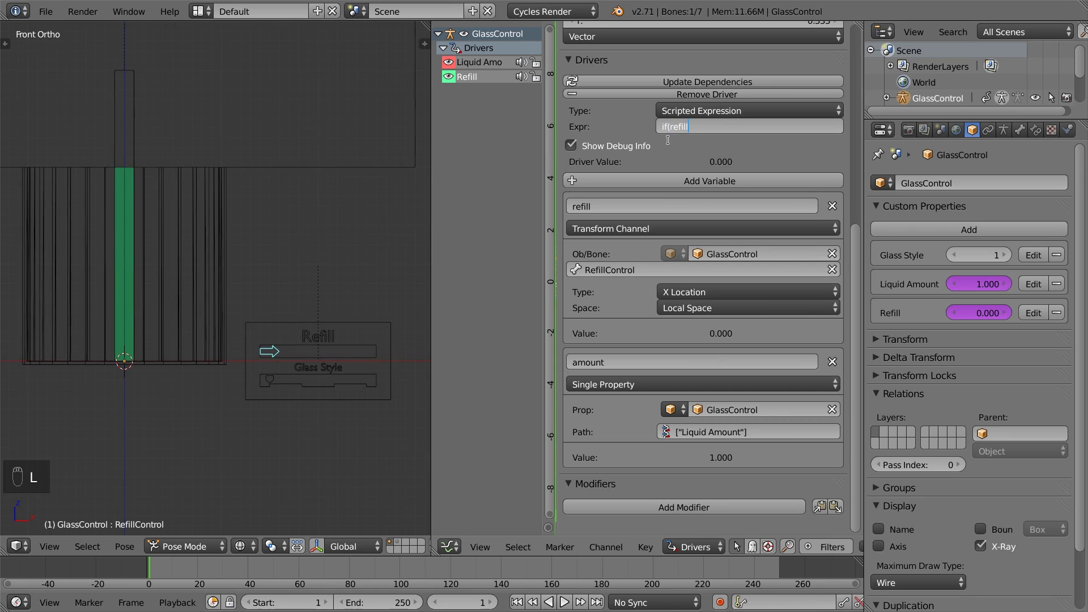
pyautogui.write(' > amount)')
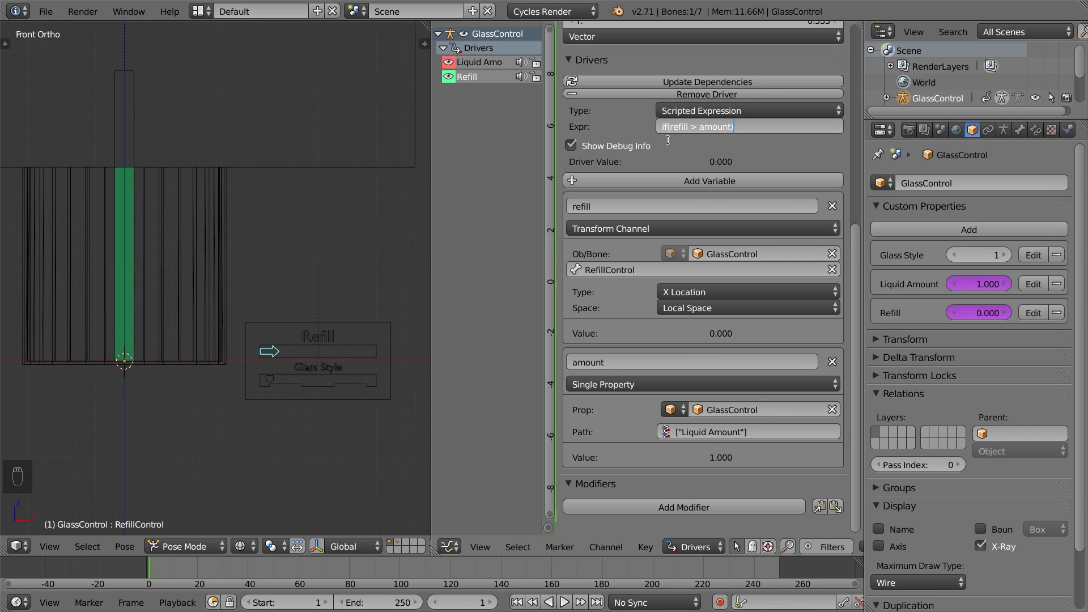
pyautogui.write(' else (0)')
pyautogui.press('Home')
pyautogui.write('(refill-am')
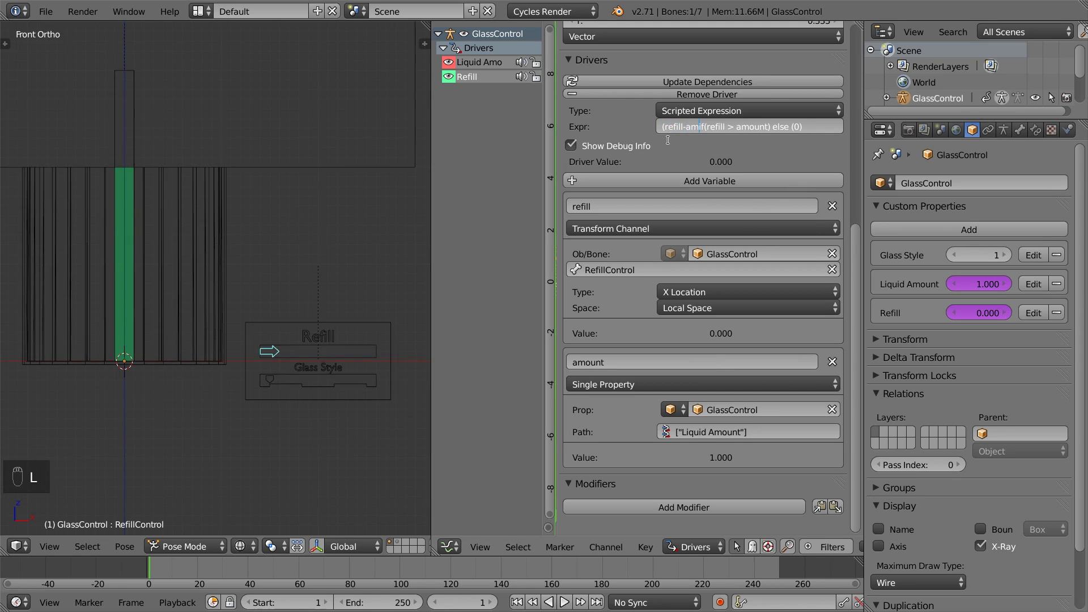
pyautogui.write('ount)')
pyautogui.press('Return')
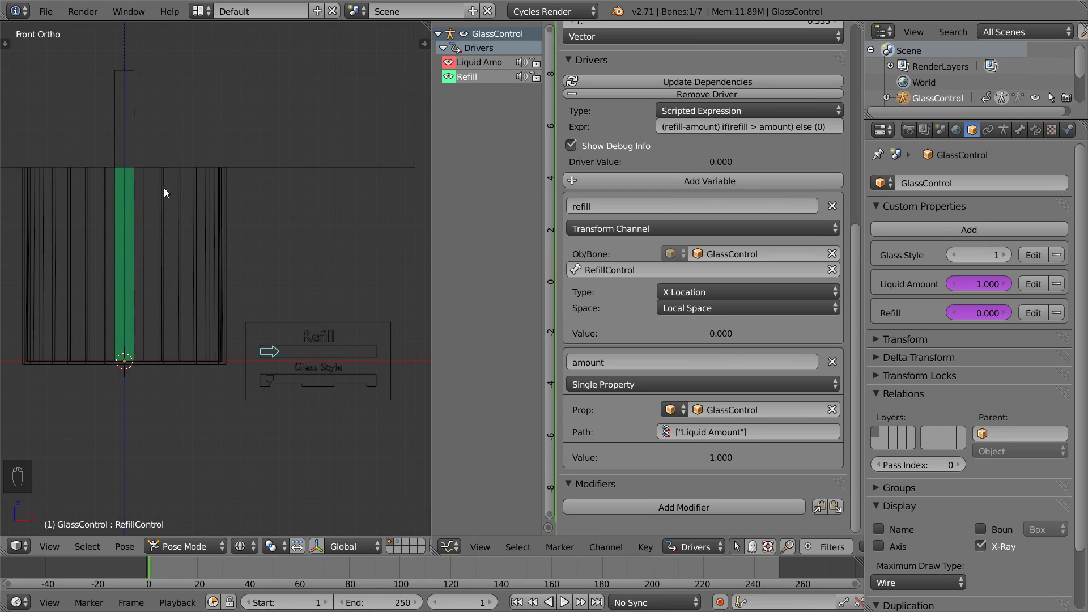
# Test the Refill driver by tipping the GlassMaster bone and then moving the RefillControl bone in solid shading, cancelling the move
pyautogui.rightClick(182, 187)
pyautogui.press('r')
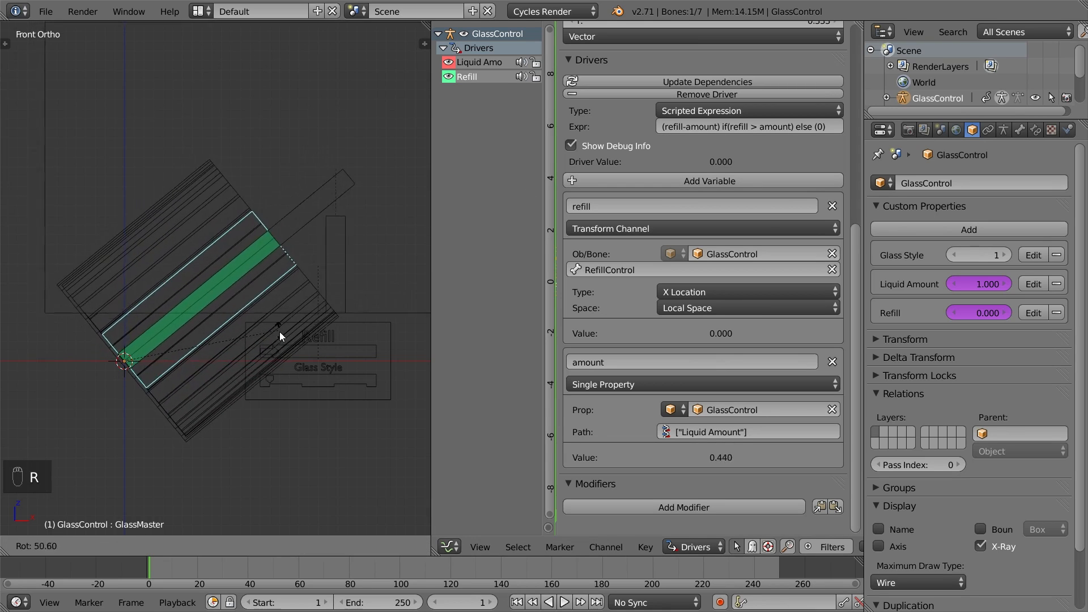
pyautogui.click(209, 220)
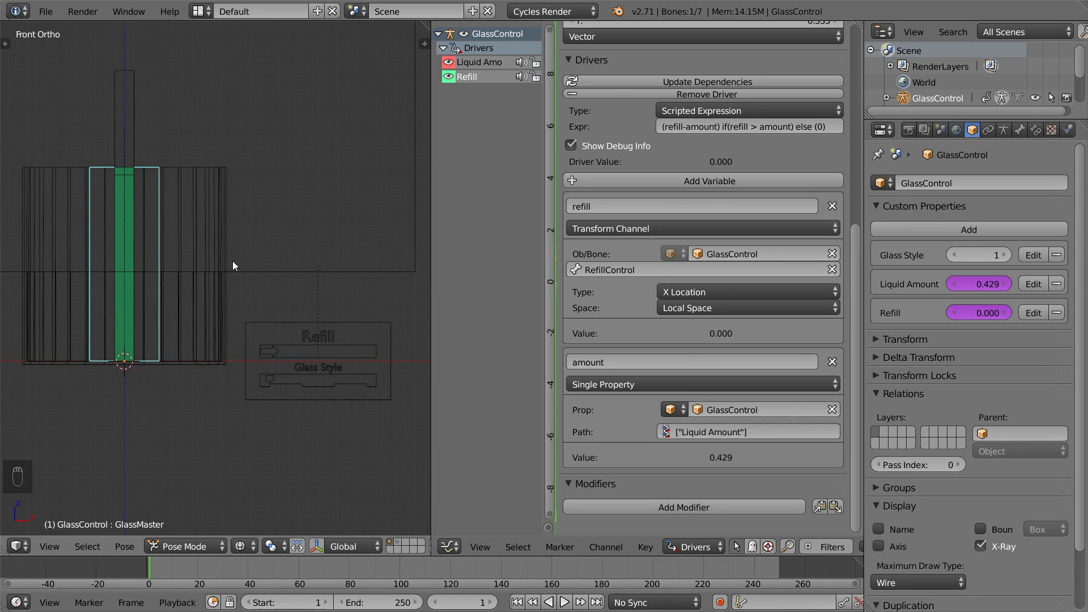
pyautogui.rightClick(266, 347)
pyautogui.press('z')
pyautogui.press('g')
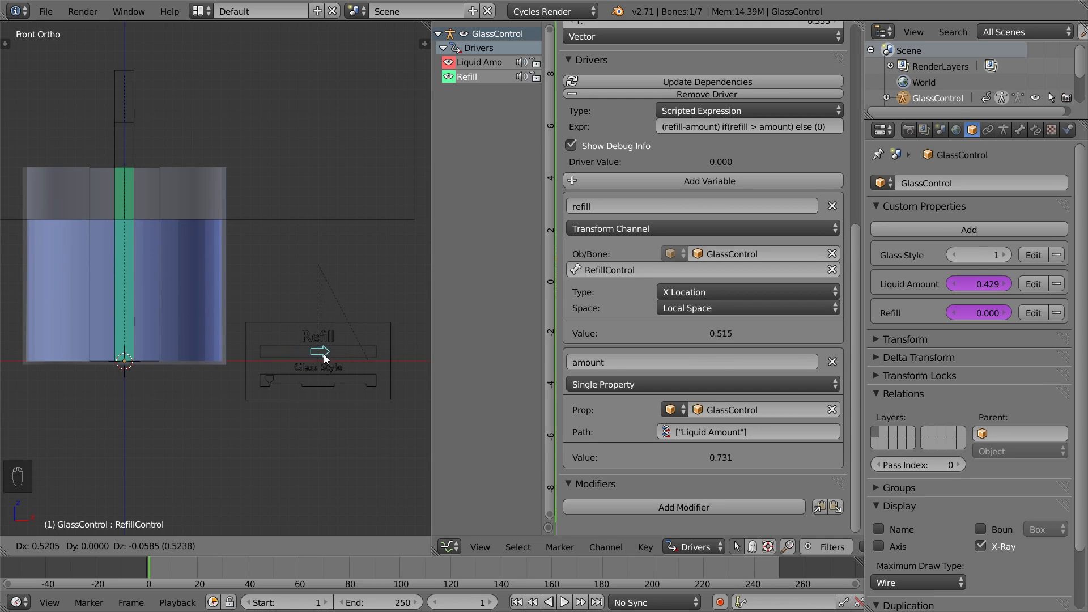
pyautogui.rightClick(387, 358)
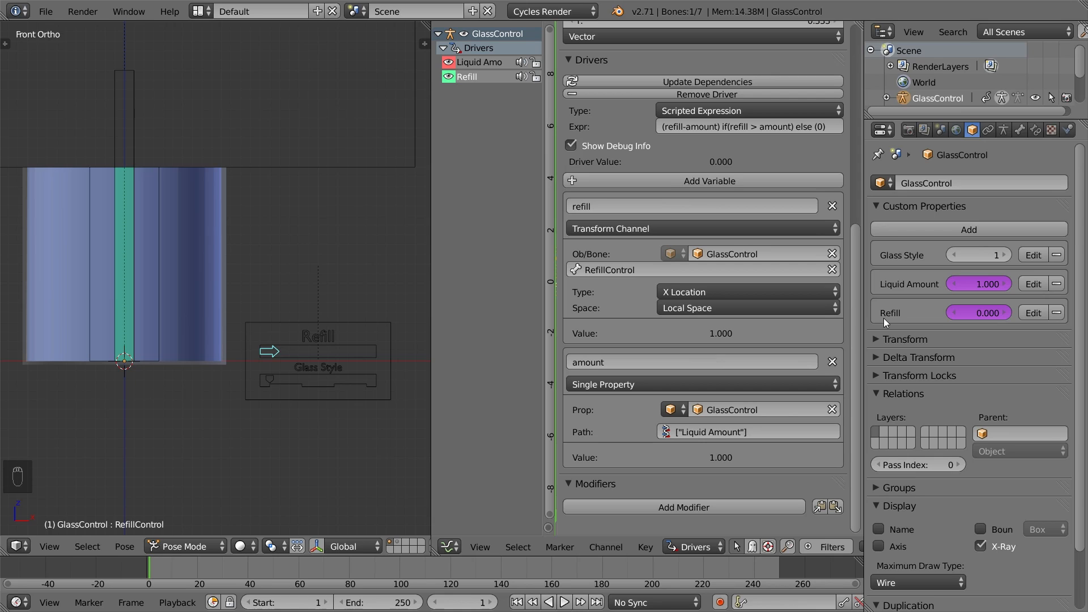
# Copy the Refill driver's expression and paste it in parentheses over the refill term in the Liquid Amount driver's expression
pyautogui.click(789, 126)
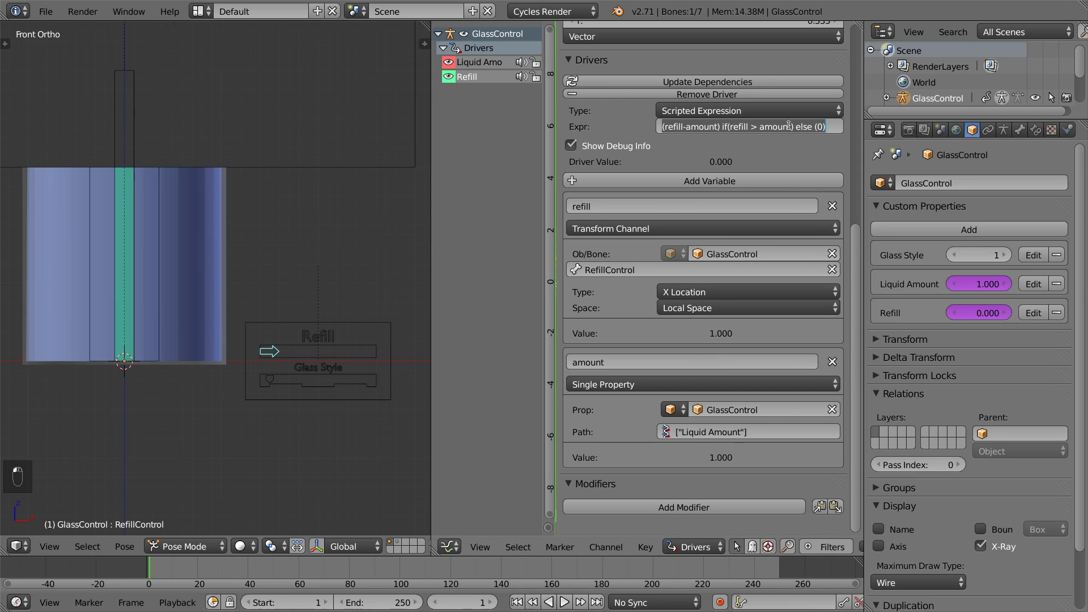
pyautogui.hotkey('ctrl', 'c')
pyautogui.press('Escape')
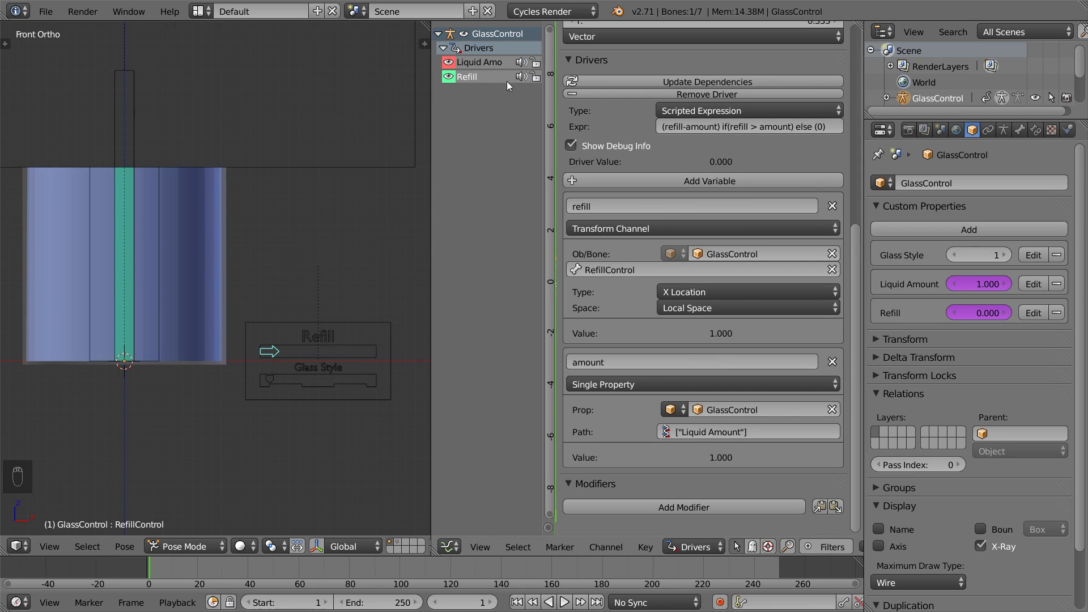
pyautogui.click(499, 63)
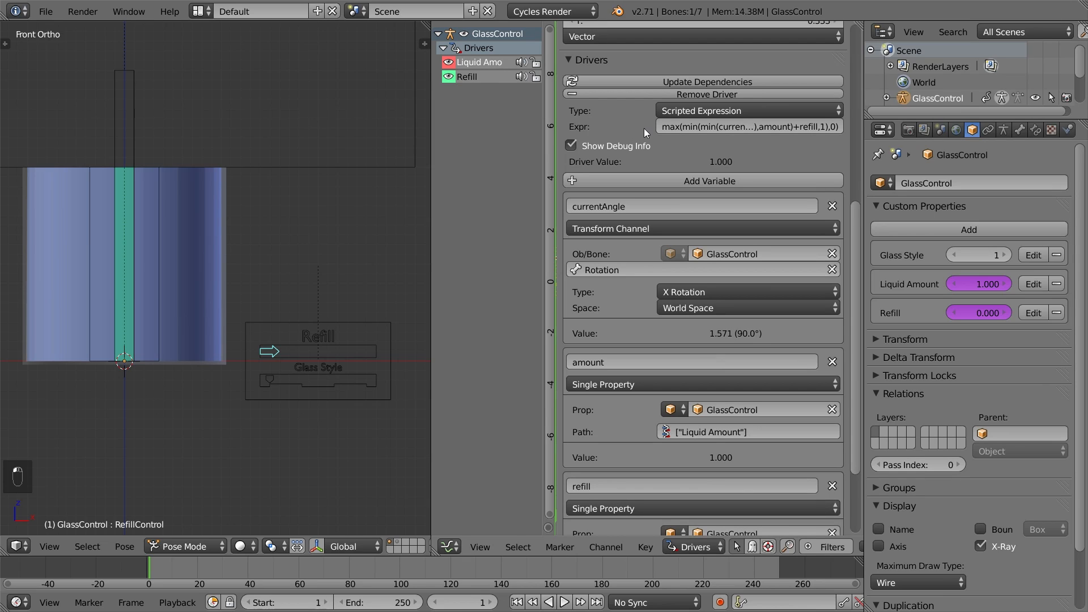
pyautogui.click(791, 129)
pyautogui.moveTo(800, 131); pyautogui.dragTo(818, 154)
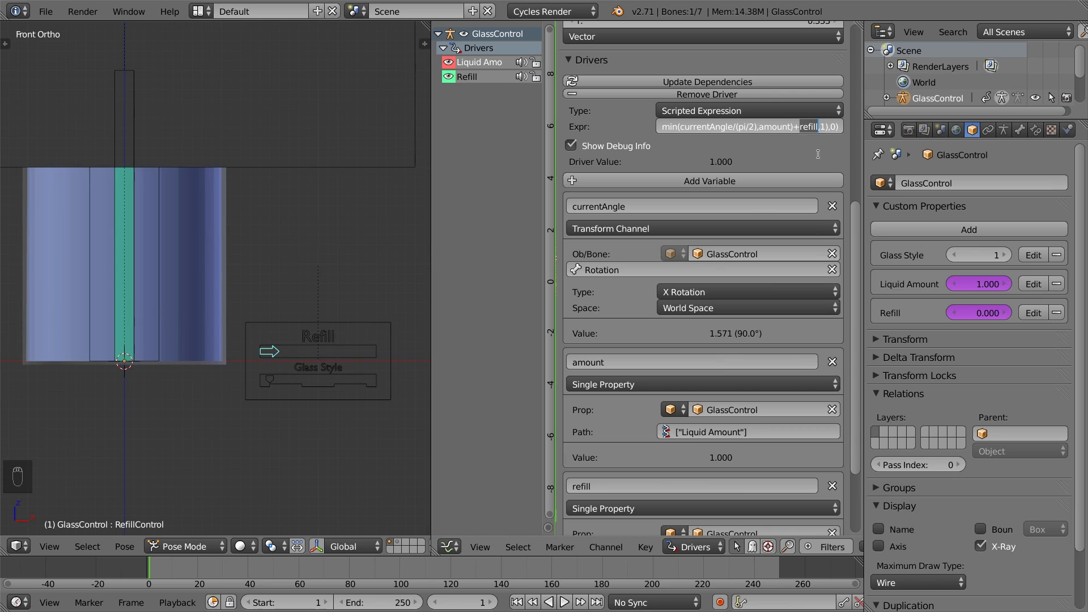
pyautogui.write('()')
pyautogui.press('Left')
pyautogui.hotkey('ctrl', 'v')
pyautogui.press('Return')
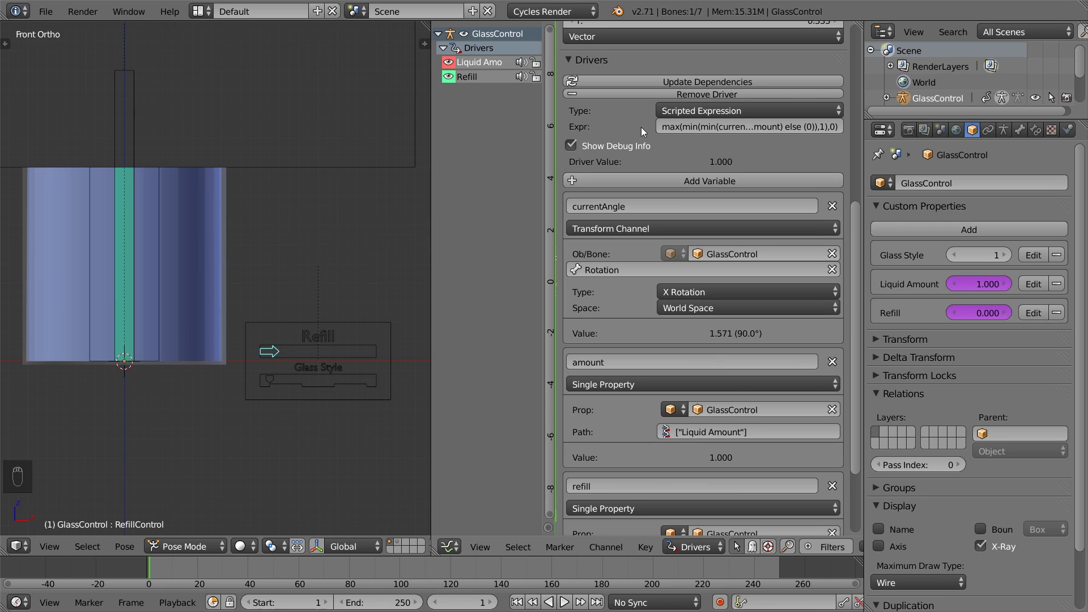
# Change the Liquid Amount driver's refill variable to a Transform Channel reading the RefillControl bone's X Location in Local Space
pyautogui.scroll(-5, 642, 131)
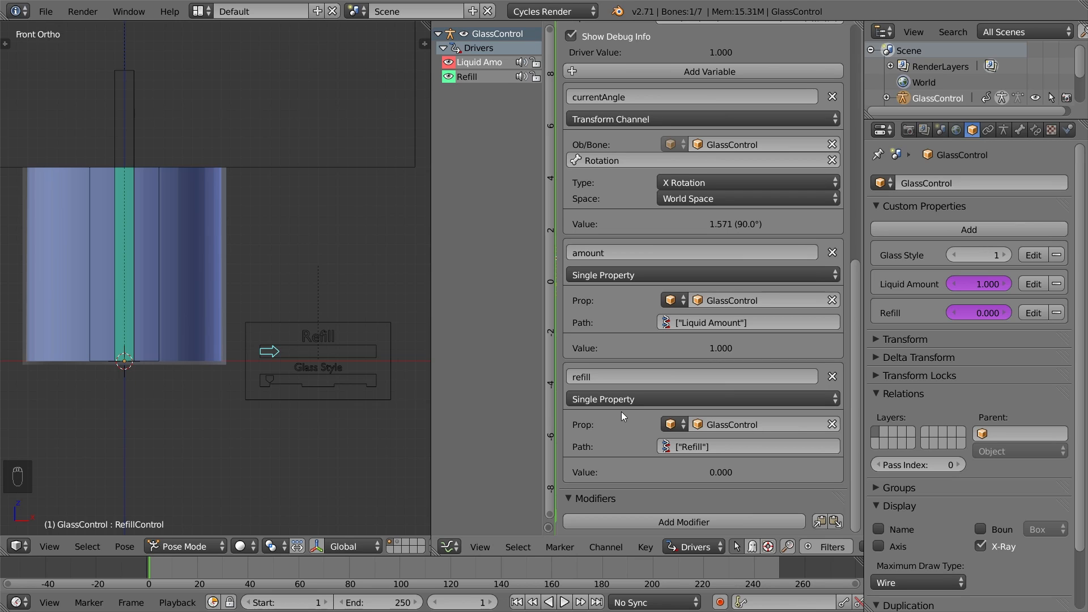
pyautogui.click(653, 400)
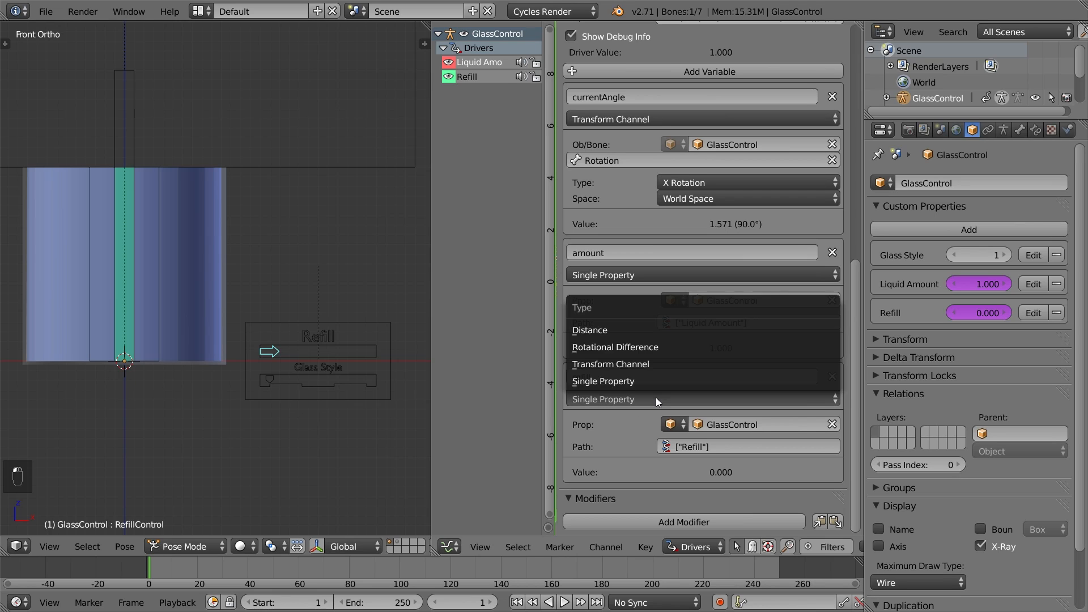
pyautogui.click(653, 366)
pyautogui.click(670, 439)
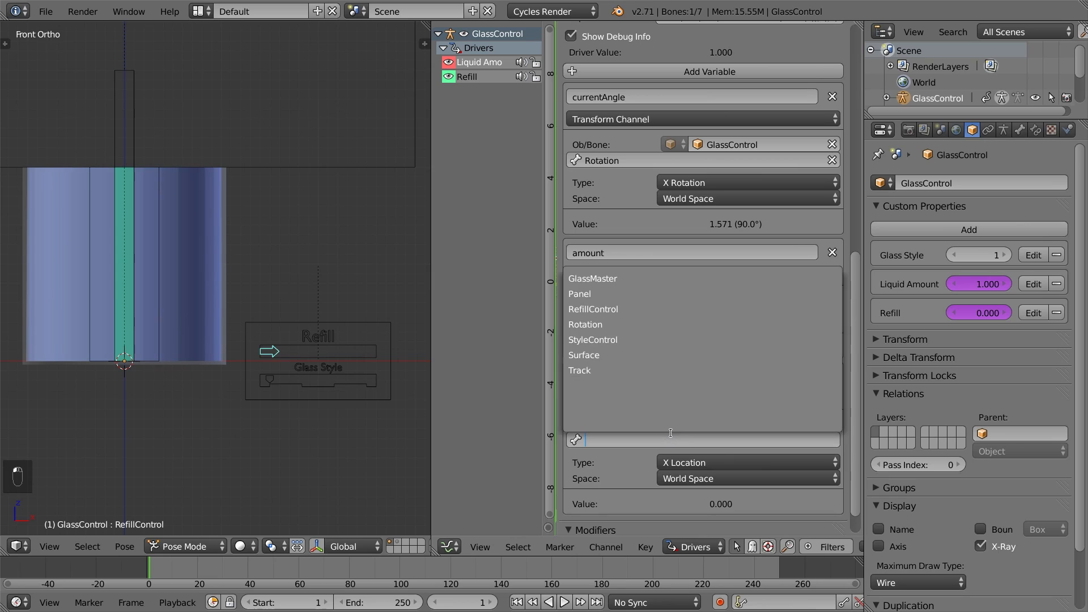
pyautogui.click(646, 309)
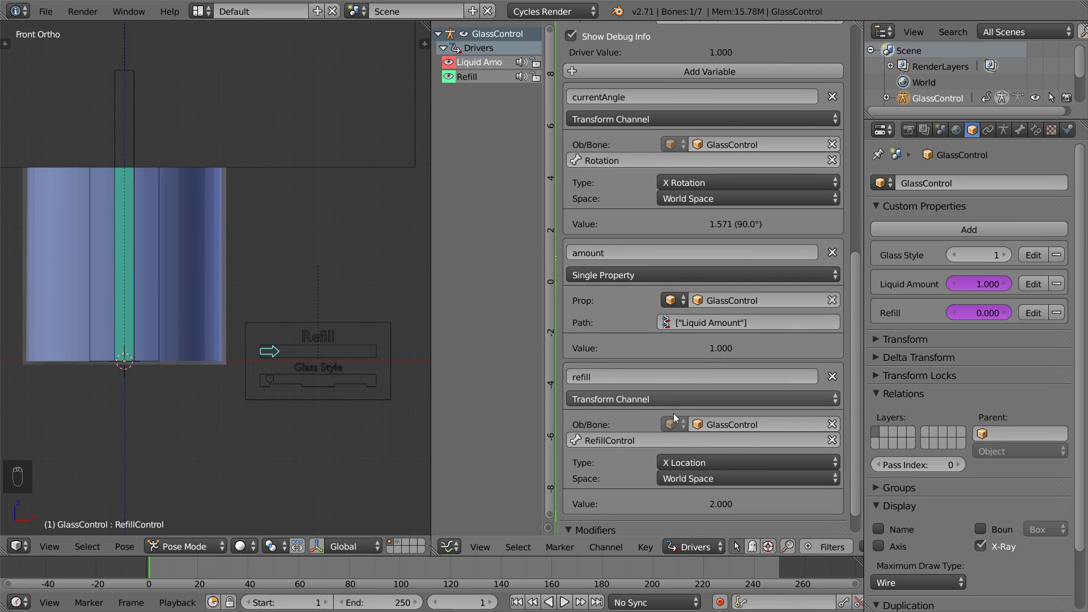
pyautogui.scroll(-1, 683, 448)
pyautogui.click(686, 455)
pyautogui.click(700, 400)
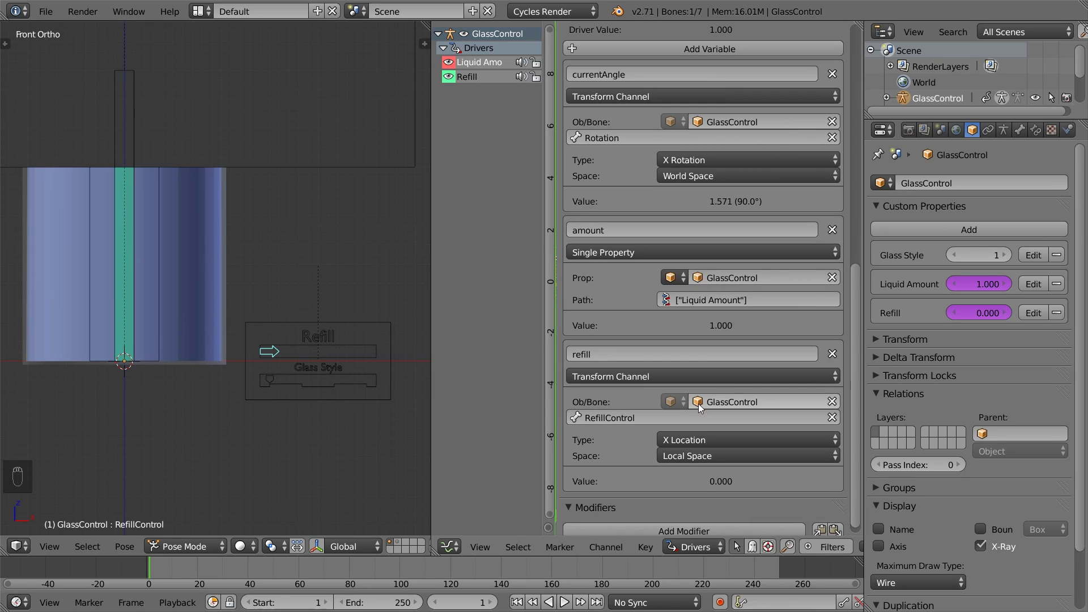
# Tip the GlassMaster bone and slide the RefillControl bone out and back to check that the liquid drains and refills
pyautogui.rightClick(163, 223)
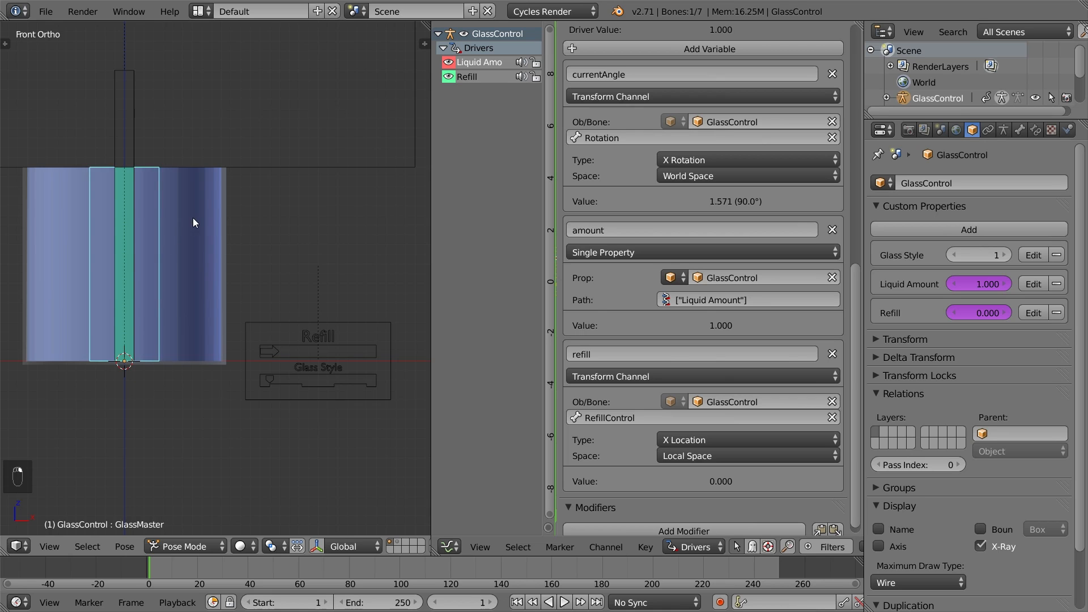
pyautogui.press('r')
pyautogui.rightClick(189, 229)
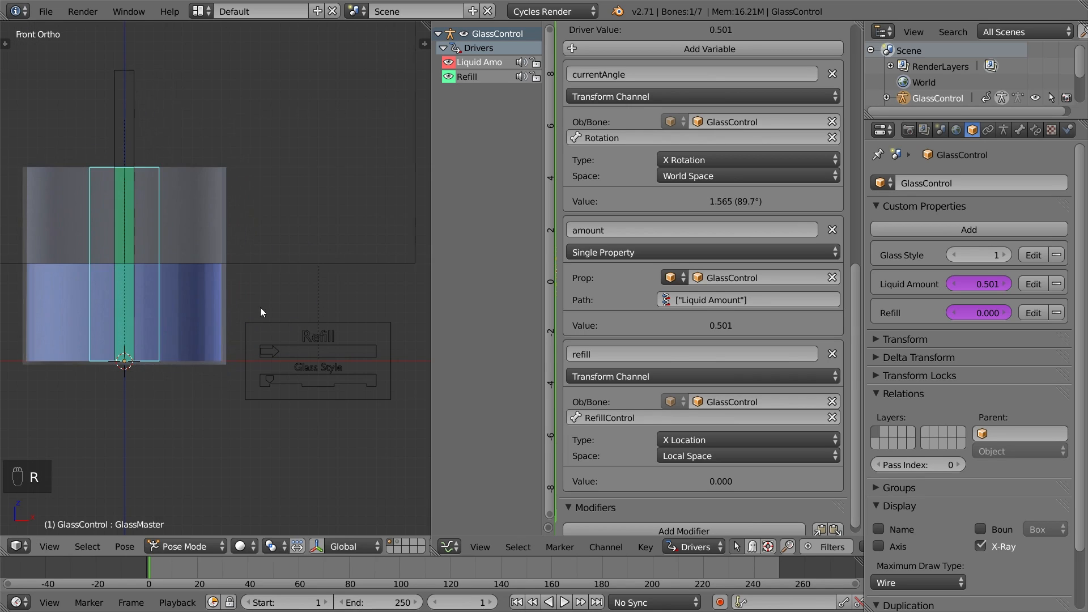
pyautogui.rightClick(269, 352)
pyautogui.press('g')
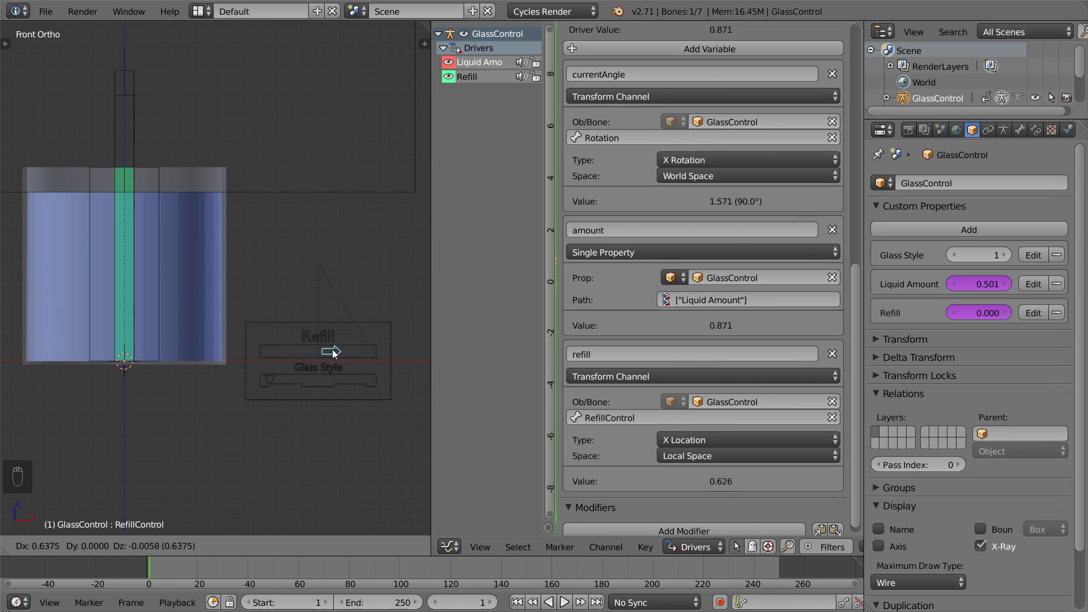
pyautogui.click(265, 352)
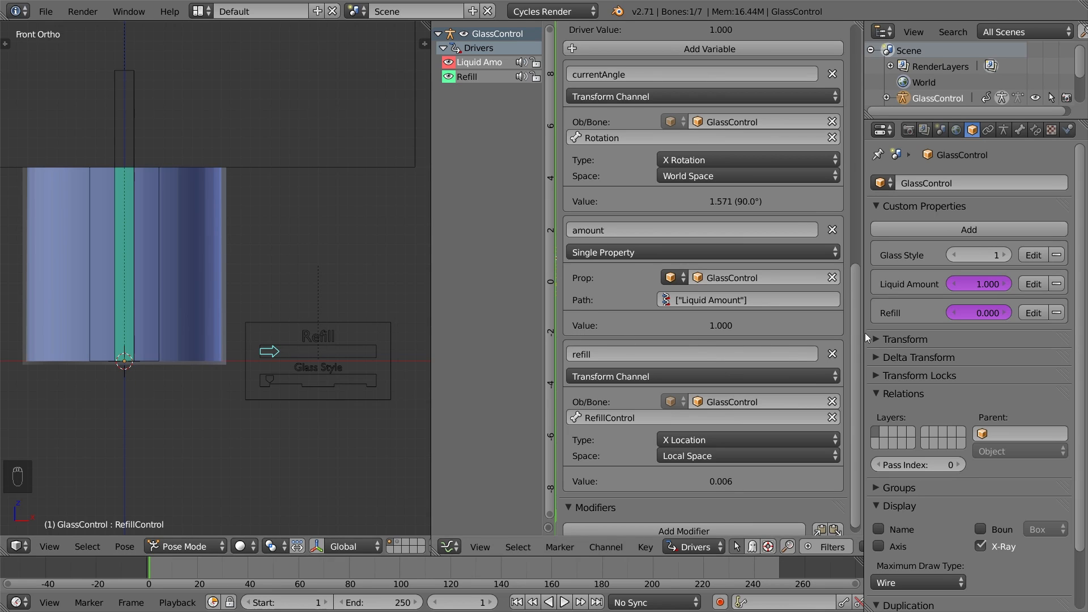
# Delete the driver from the Refill custom property and remove that property from the GlassControl object
pyautogui.rightClick(970, 318)
pyautogui.click(959, 299)
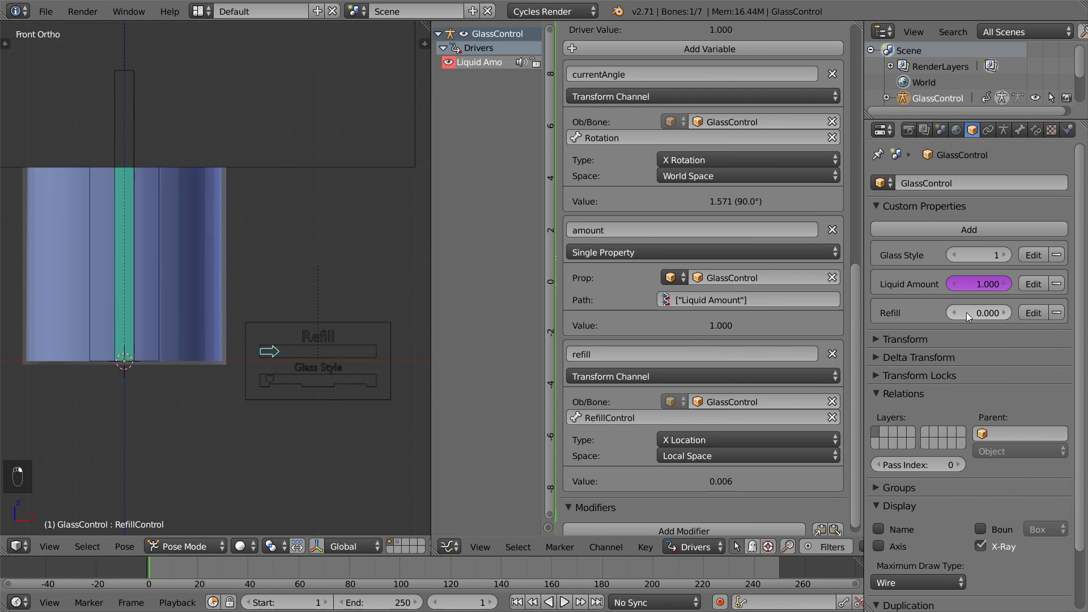
pyautogui.click(1055, 314)
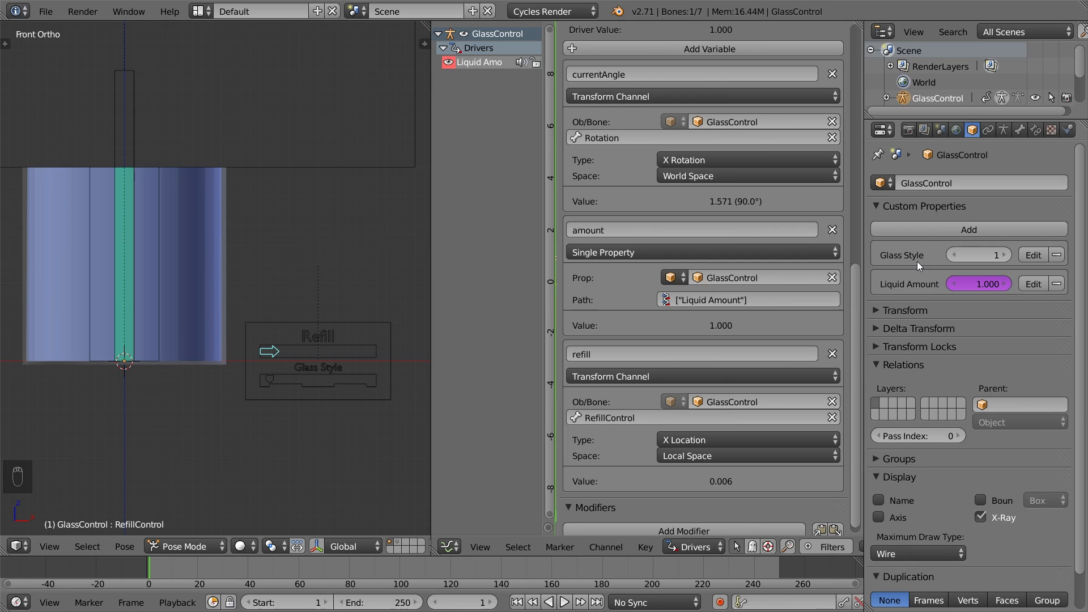
# Add a driver to the Glass Style property and target its variable at the GlassControl armature's StyleControl bone in Local Space
pyautogui.hotkey('ctrl', 'd')
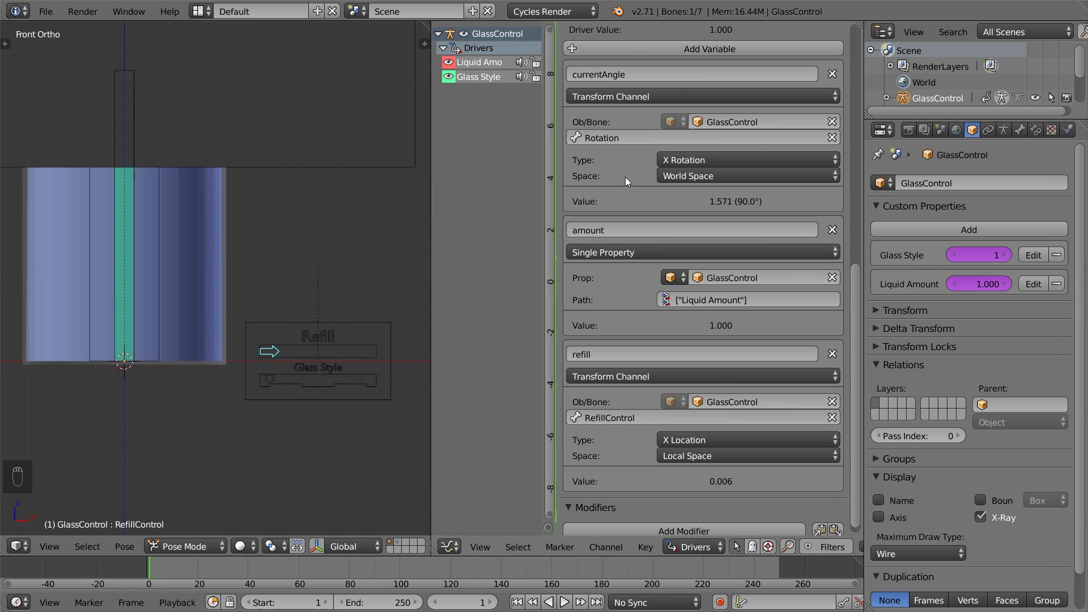
pyautogui.click(481, 80)
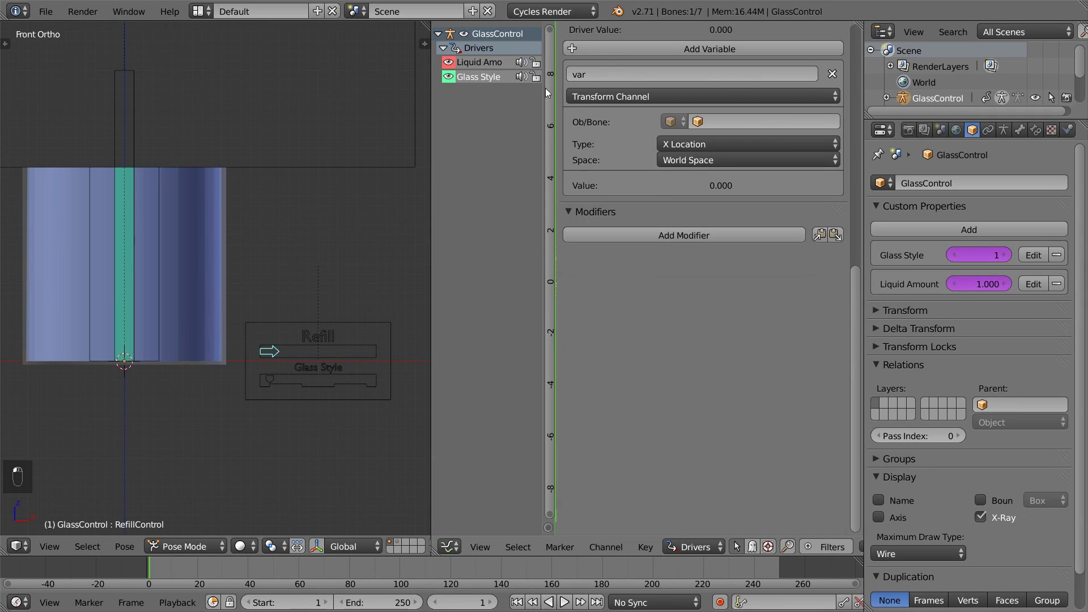
pyautogui.click(733, 120)
pyautogui.click(708, 173)
pyautogui.click(667, 136)
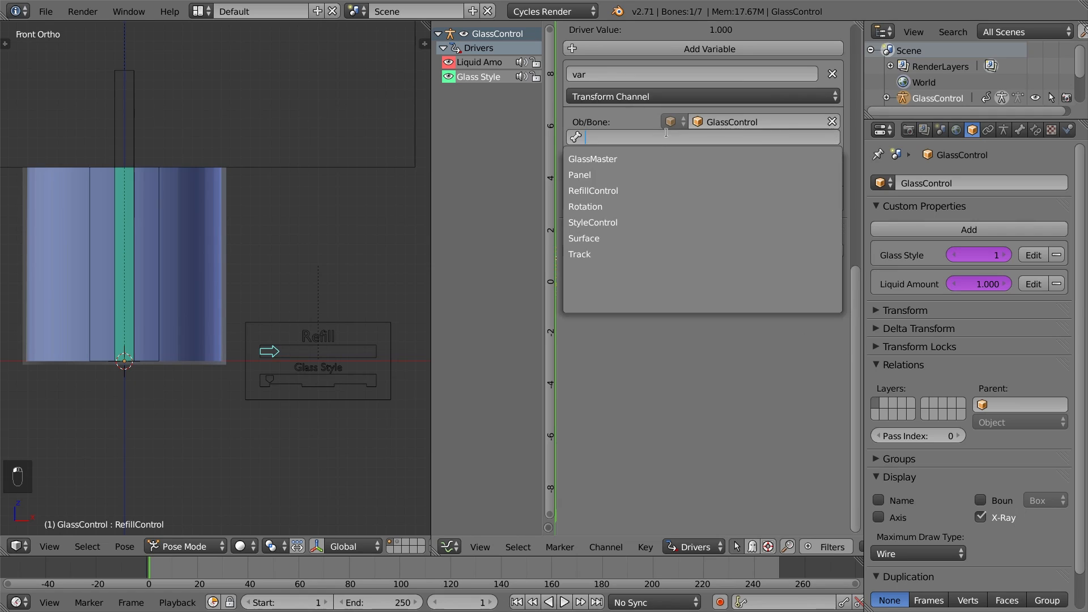
pyautogui.click(681, 222)
pyautogui.click(694, 176)
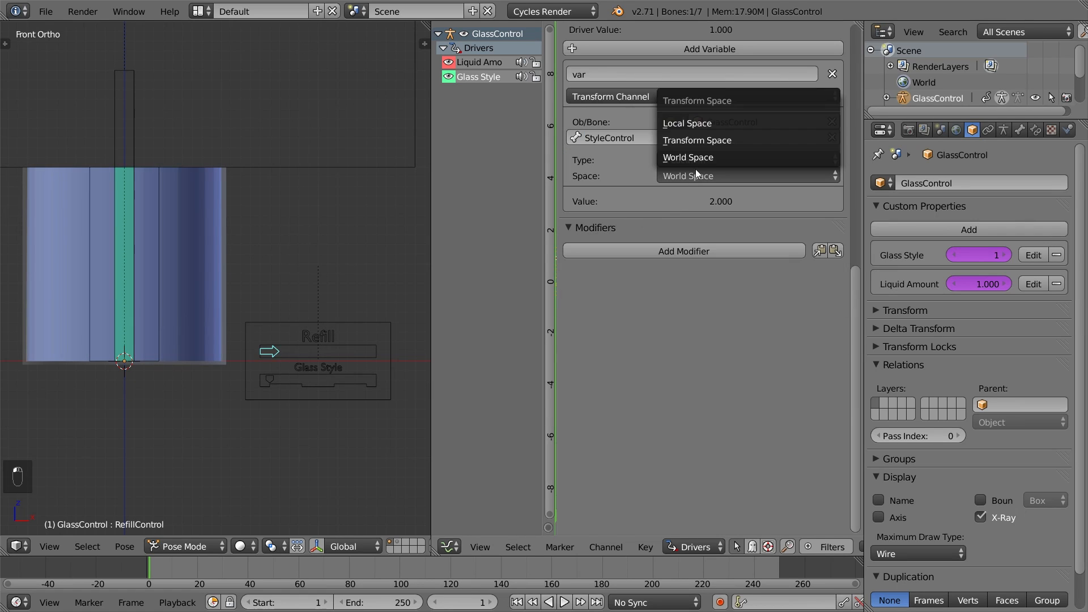
pyautogui.click(702, 124)
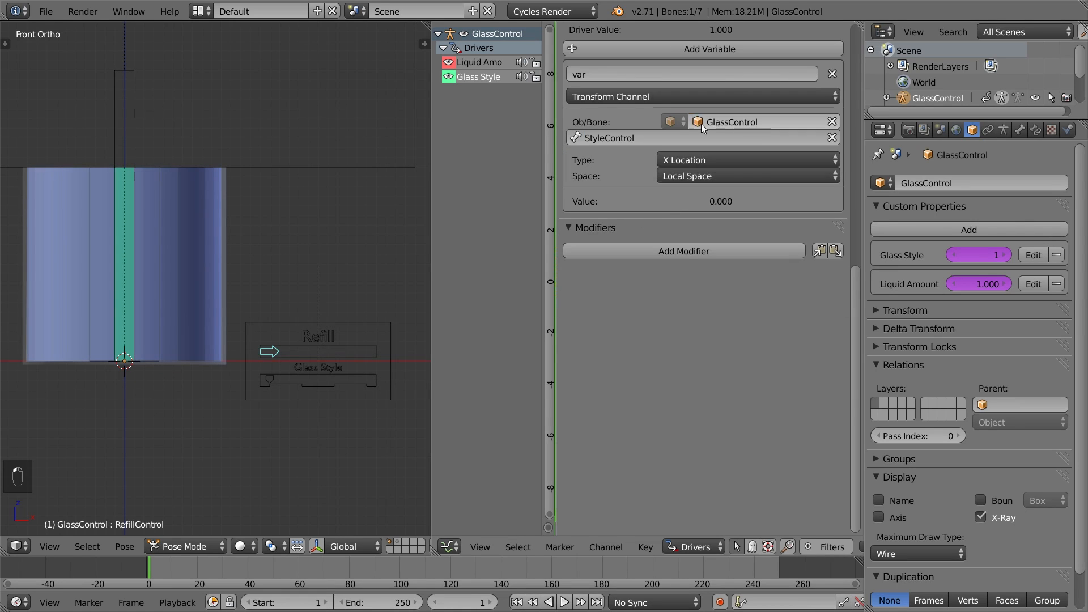
# Rename the Glass Style driver's variable to style
pyautogui.click(674, 77)
pyautogui.write('style')
pyautogui.press('Return')
pyautogui.scroll(5, 673, 77)
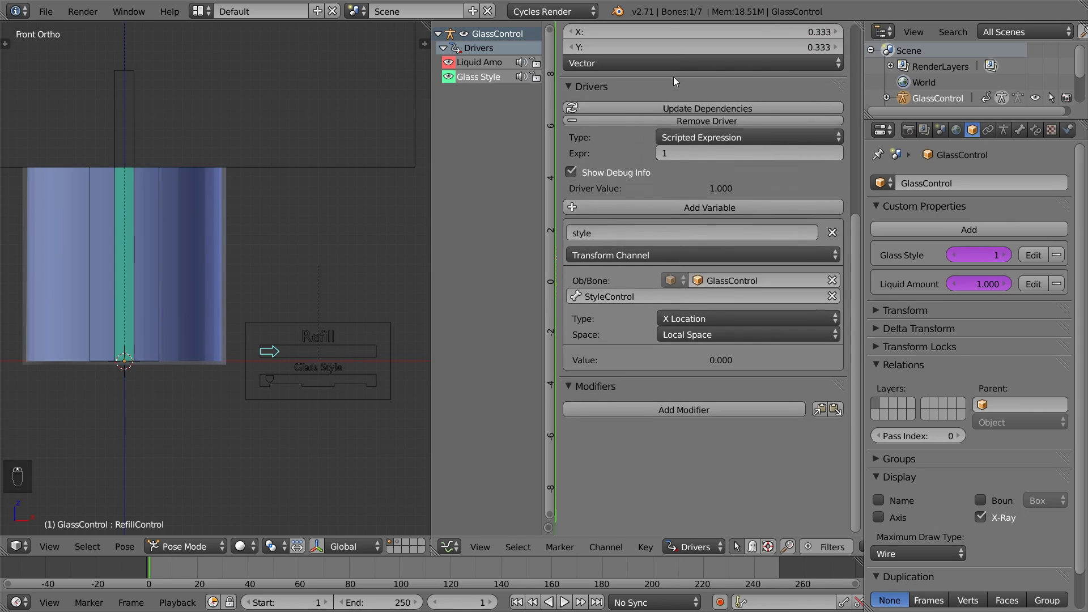
pyautogui.scroll(1, 673, 76)
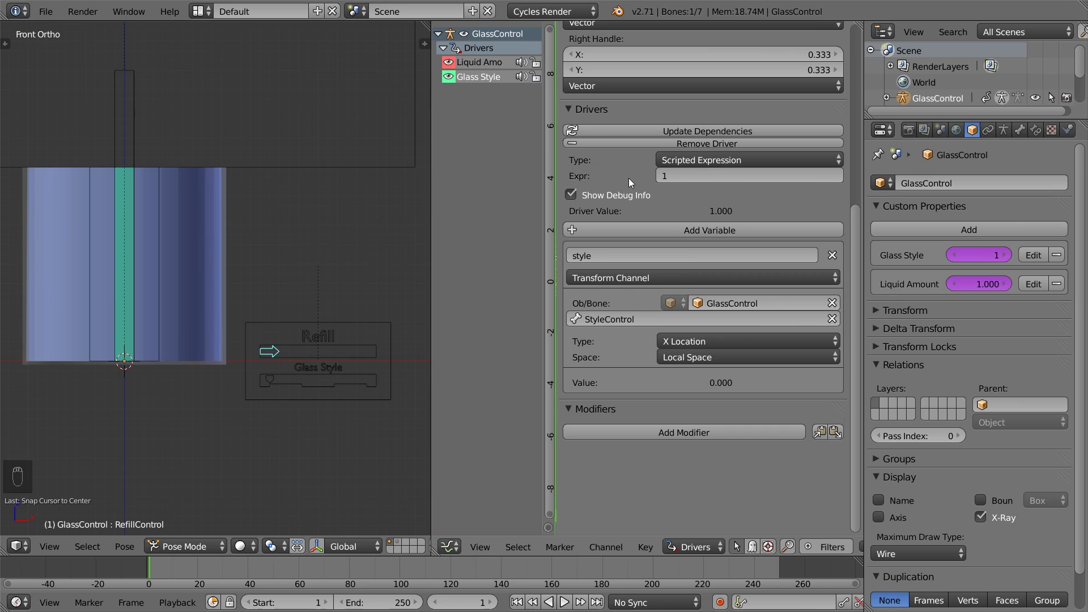
# Set the Glass Style driver's scripted expression to style*3+1
pyautogui.click(671, 177)
pyautogui.write('style*3')
pyautogui.press('Return')
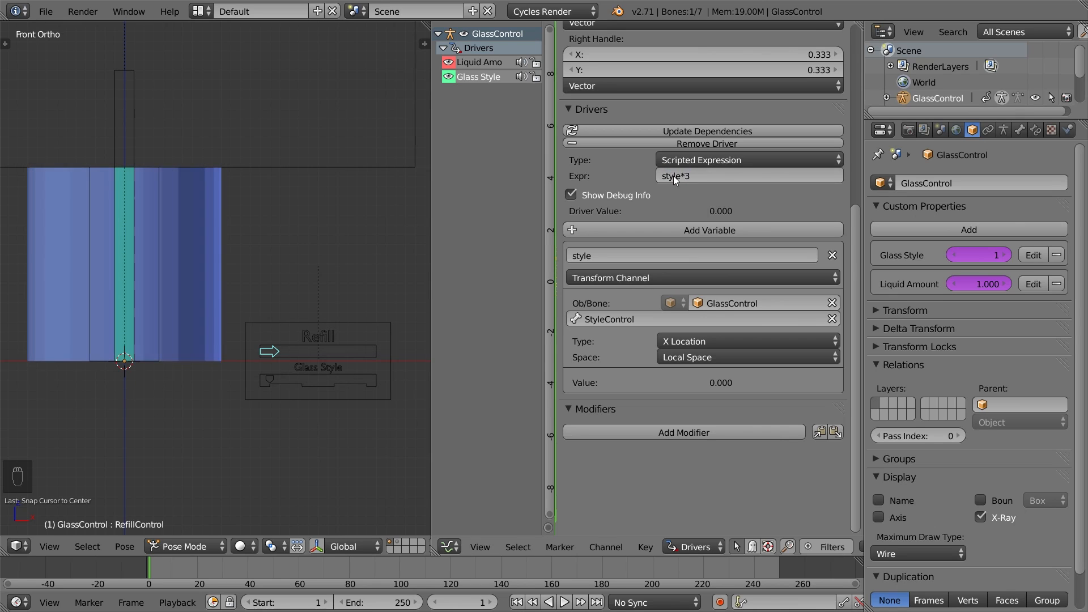
pyautogui.click(715, 175)
pyautogui.press('End')
pyautogui.write('+1')
pyautogui.press('Return')
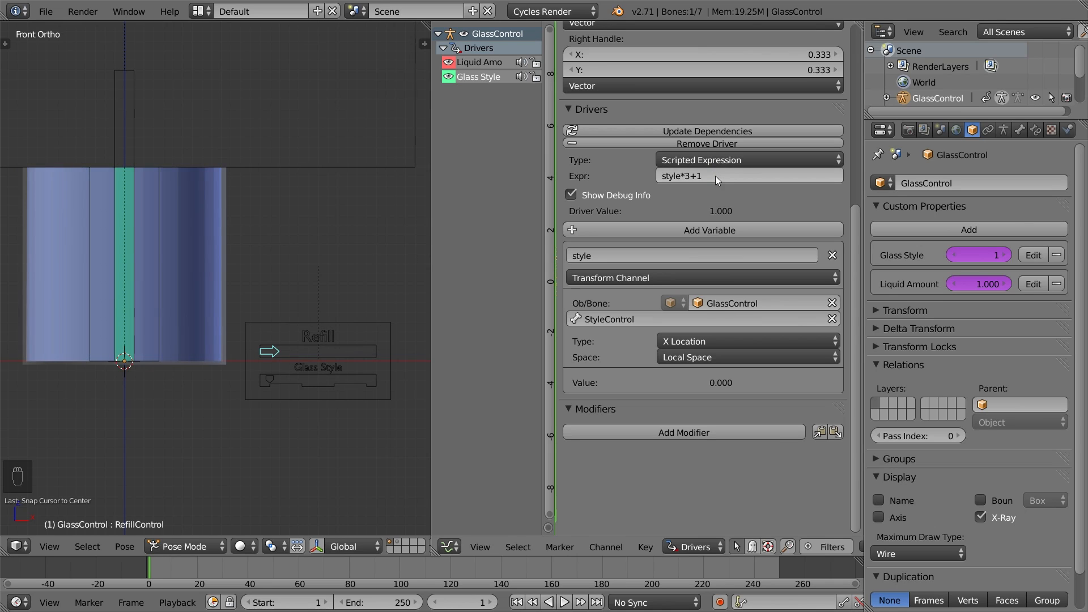
# Slide the StyleControl bone to the far end of its track to check how the Glass Style driver responds
pyautogui.rightClick(274, 377)
pyautogui.press('g')
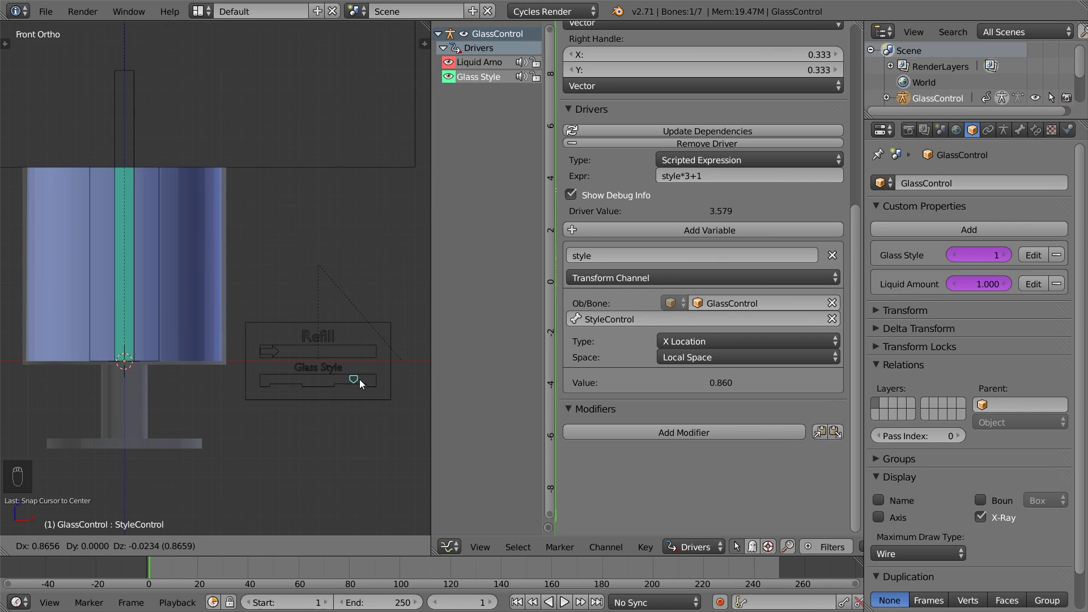
pyautogui.click(393, 380)
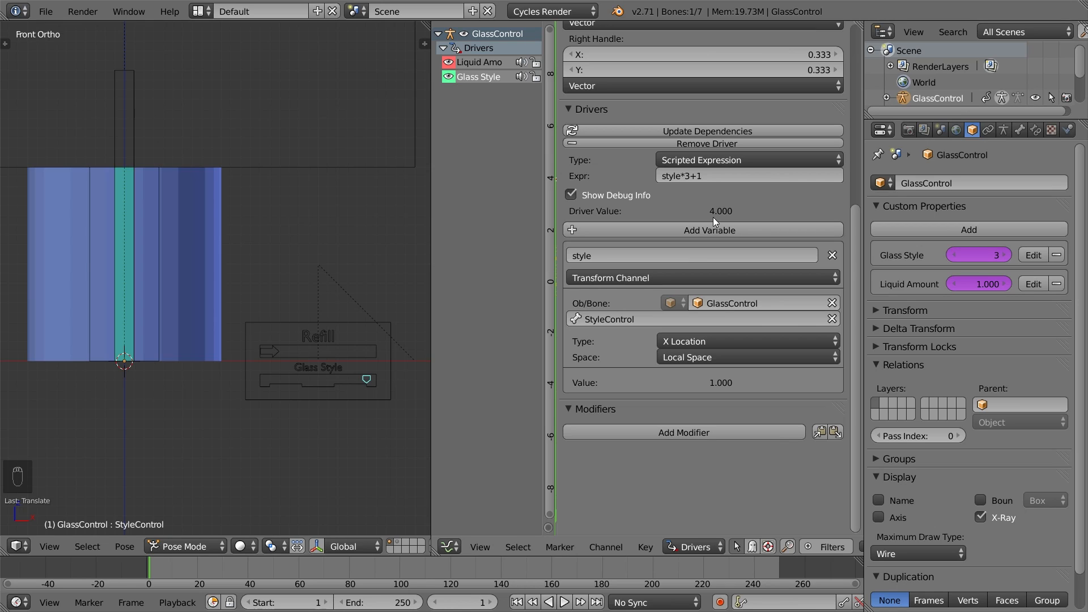
# Cap the Glass Style driver by changing its expression to min(style*3+1,3)
pyautogui.click(660, 176)
pyautogui.press('Home')
pyautogui.write('min(')
pyautogui.press('End')
pyautogui.write(',3)')
pyautogui.press('Return')
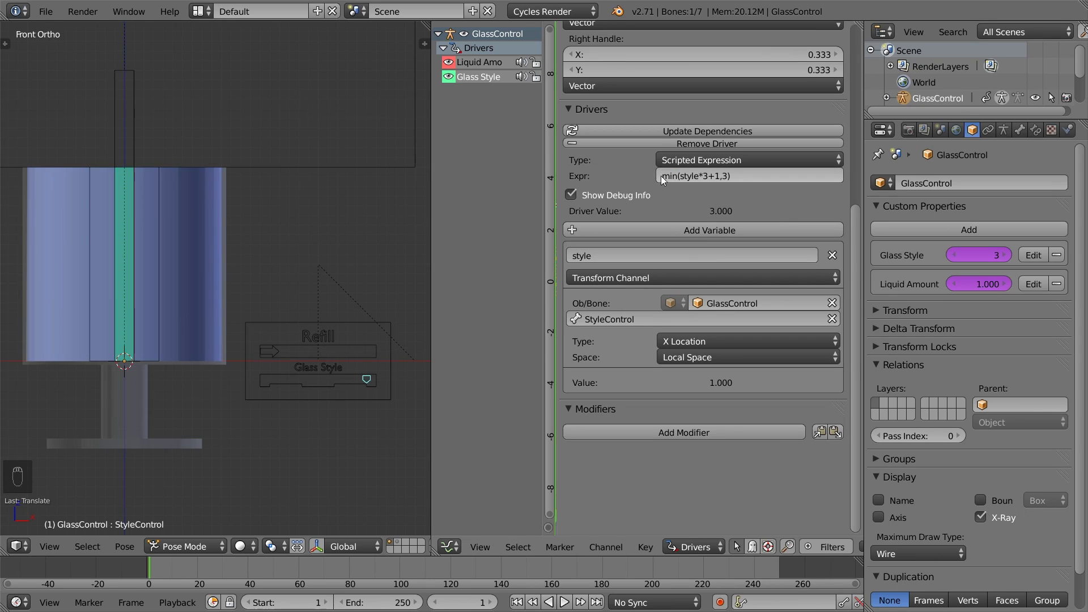
# Slide the StyleControl bone back to the start of its track and expand the 3D view over the graph editor
pyautogui.press('g')
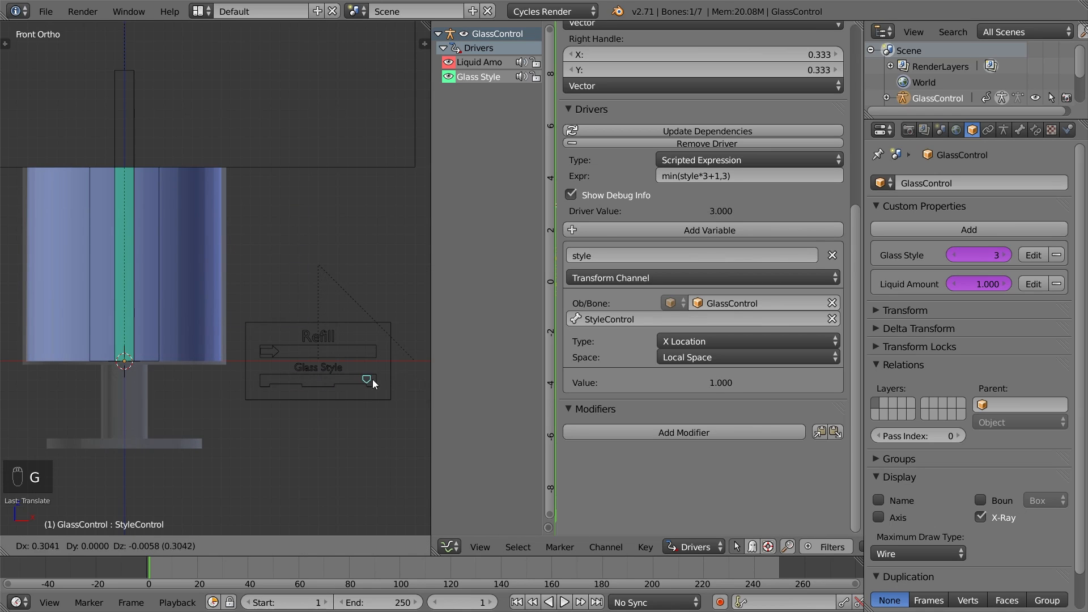
pyautogui.click(216, 380)
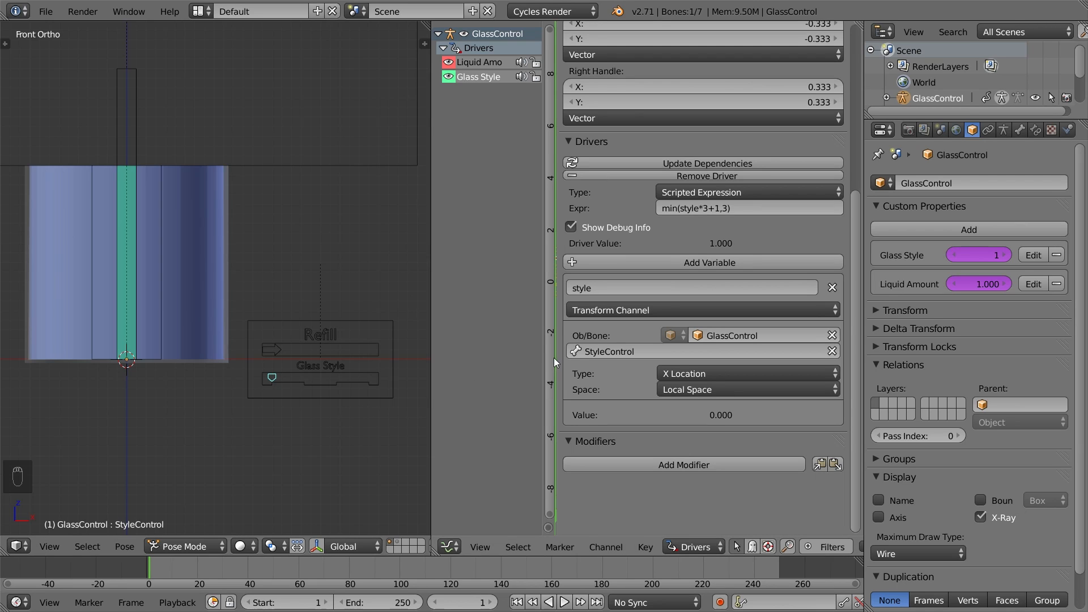
pyautogui.moveTo(558, 356); pyautogui.dragTo(706, 343)
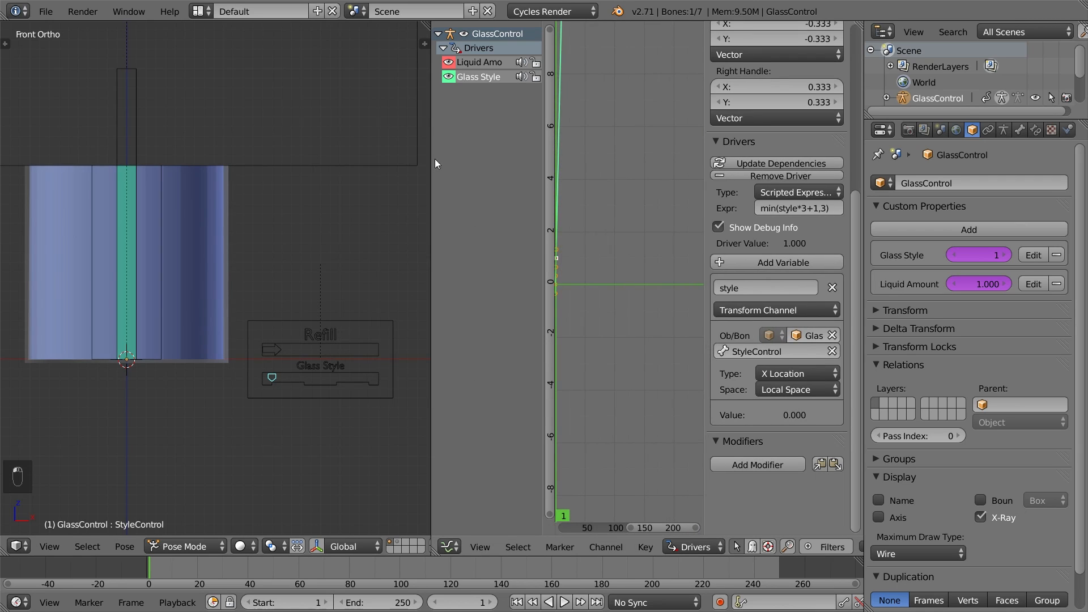
pyautogui.moveTo(421, 26); pyautogui.dragTo(440, 26)
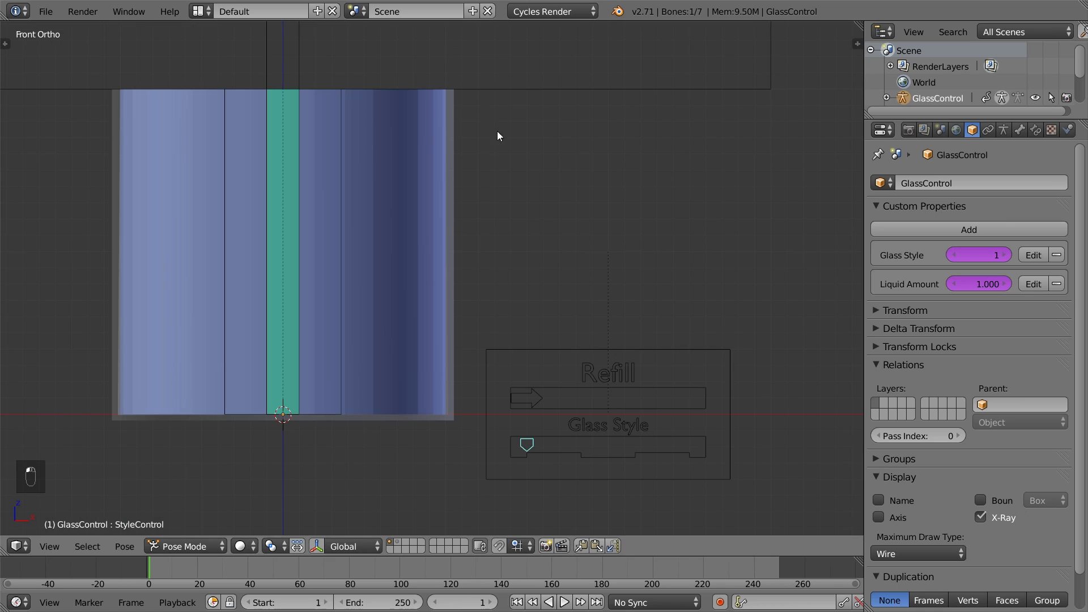
# Leave Pose Mode and apply smooth shading to the Liquid object
pyautogui.moveTo(516, 217); pyautogui.dragTo(534, 234, button='middle')
pyautogui.hotkey('ctrl', 'Tab')
pyautogui.rightClick(413, 118)
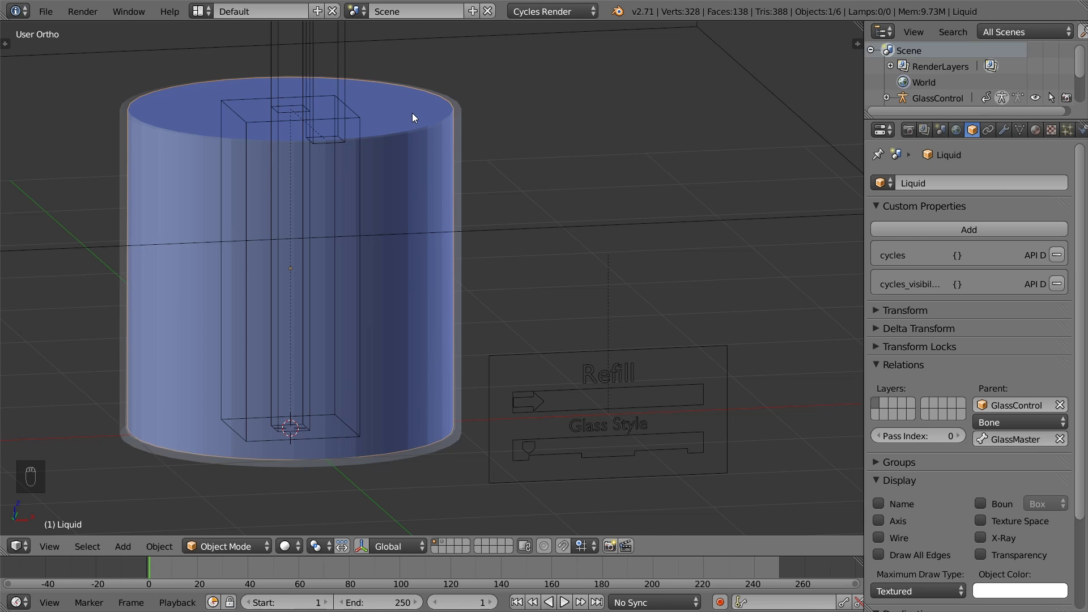
pyautogui.press('t')
pyautogui.click(42, 256)
pyautogui.press('t')
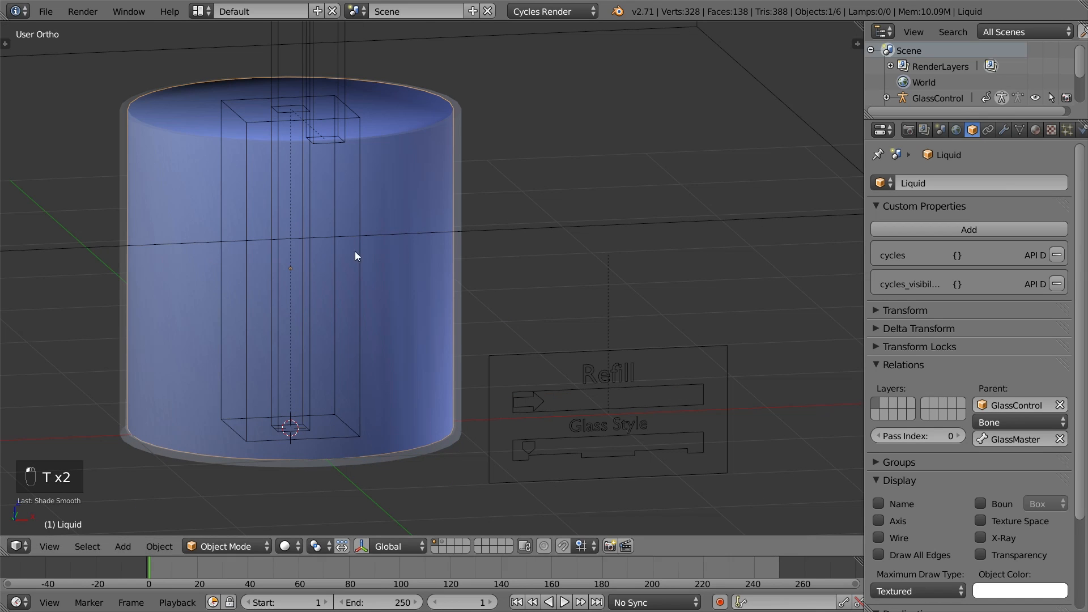
# Add an Edge Split modifier to the Liquid object below its Boolean modifier
pyautogui.click(1003, 130)
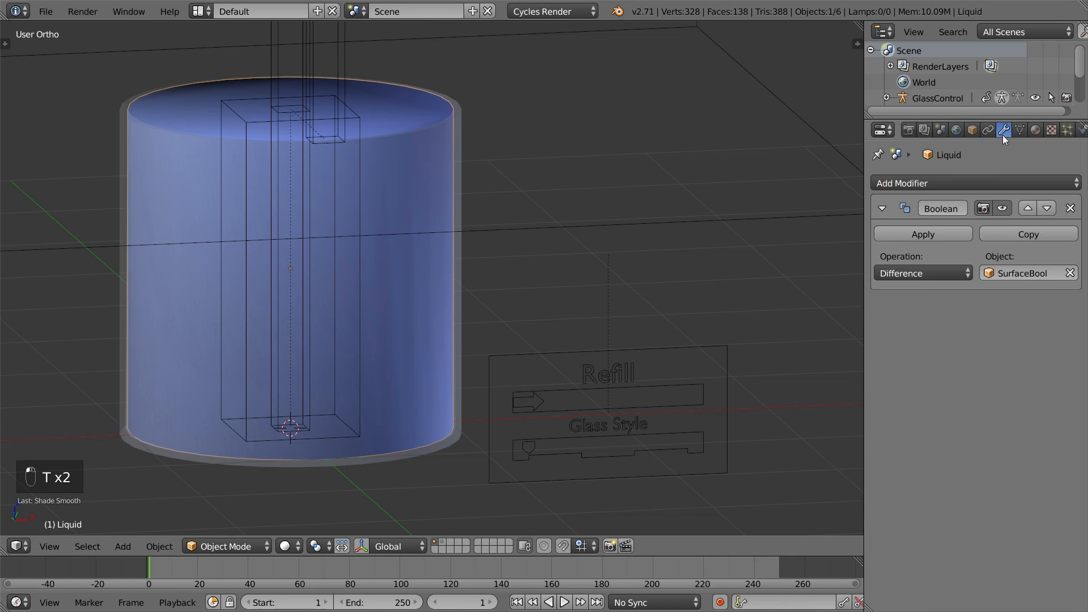
pyautogui.click(936, 181)
pyautogui.click(798, 307)
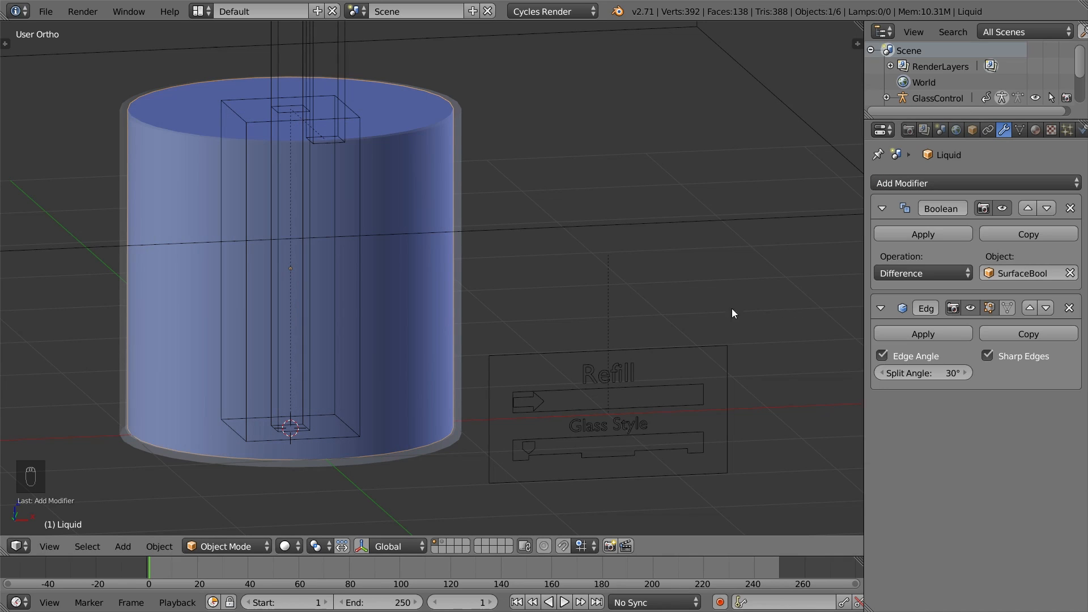
# In front view, tip the GlassMaster bone about 20° to check the liquid surface, and cancel the rotation
pyautogui.press('KP_1')
pyautogui.rightClick(325, 201)
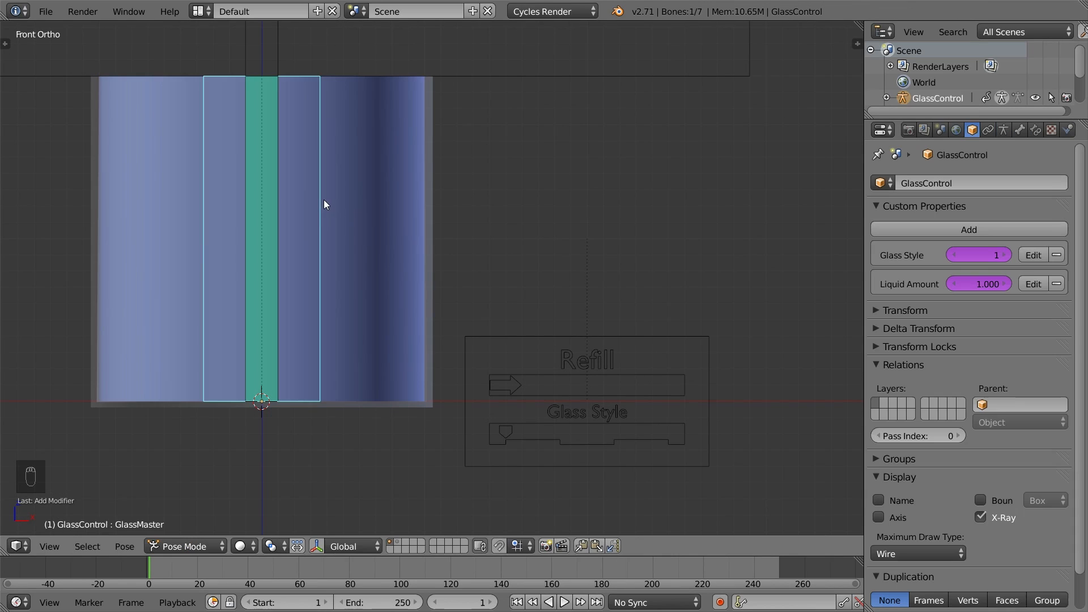
pyautogui.press('r')
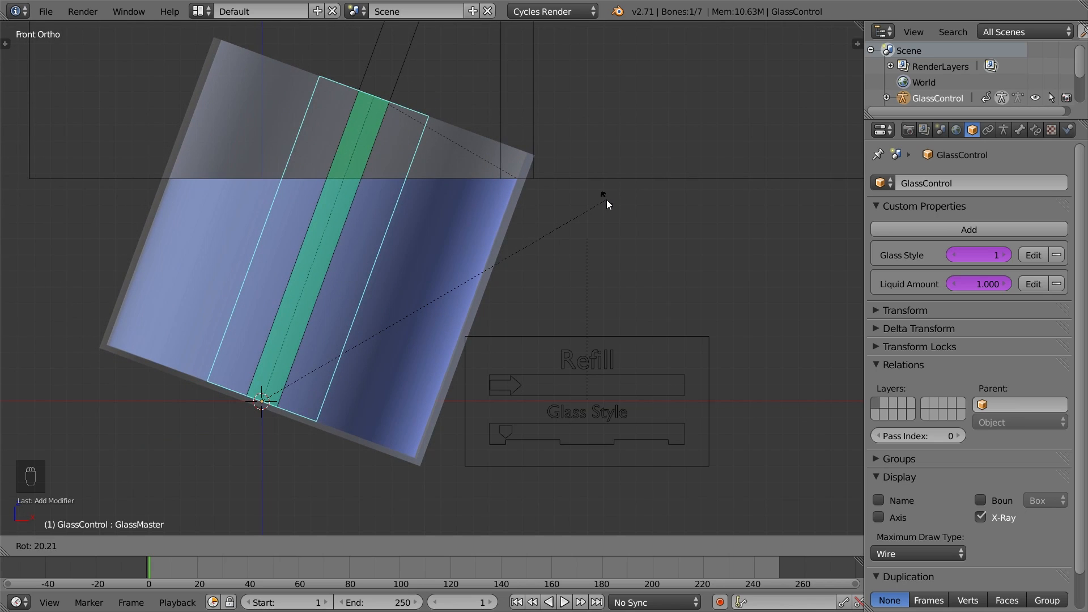
pyautogui.rightClick(606, 199)
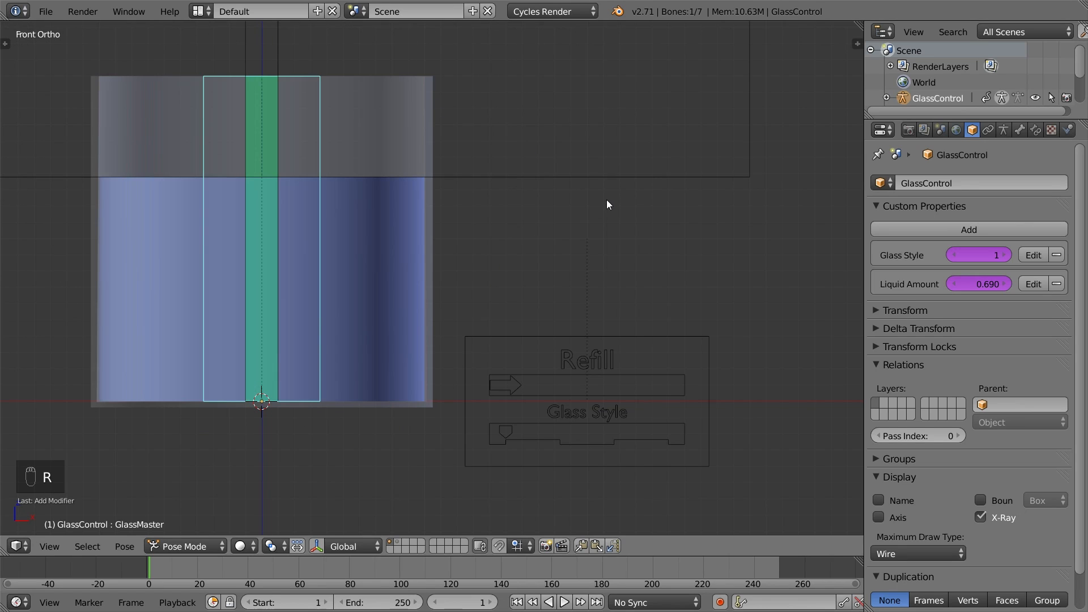
# Rotate the GlassMaster bone by -30° and insert a Rotation keyframe at frame 1
pyautogui.write('r-30')
pyautogui.press('Return')
pyautogui.keyDown('shift'); pyautogui.moveTo(607, 199); pyautogui.dragTo(679, 206, button='middle'); pyautogui.keyUp('shift')
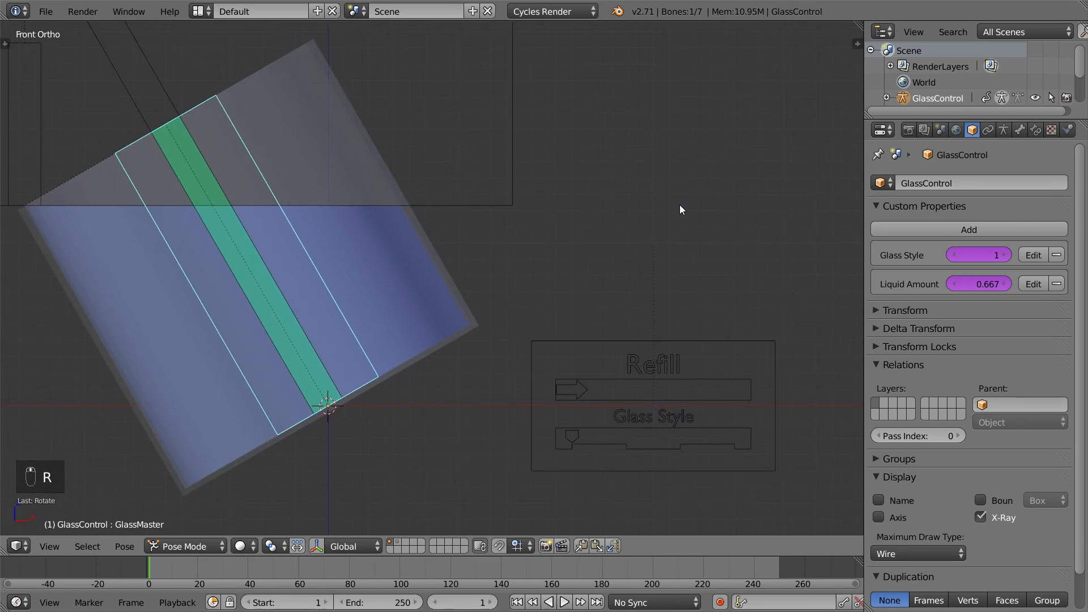
pyautogui.press('i')
pyautogui.click(659, 226)
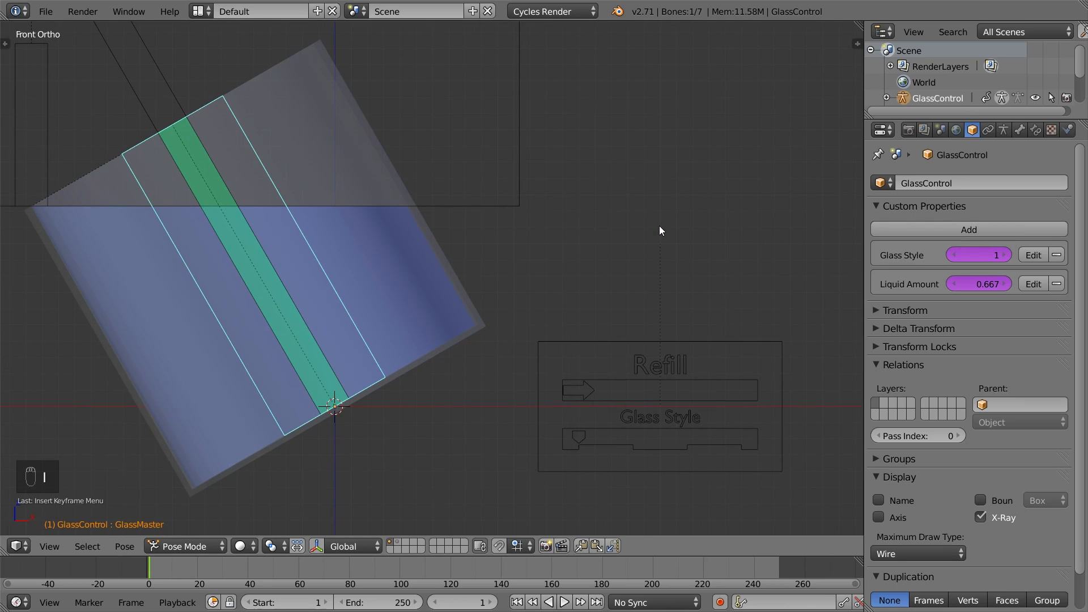
# At frame 21, rotate the GlassMaster bone by 60° and insert a Rotation keyframe
pyautogui.hotkey('shift', 'Up')
pyautogui.hotkey('shift', 'Up')
pyautogui.hotkey('shift', 'Up')
pyautogui.write('r')
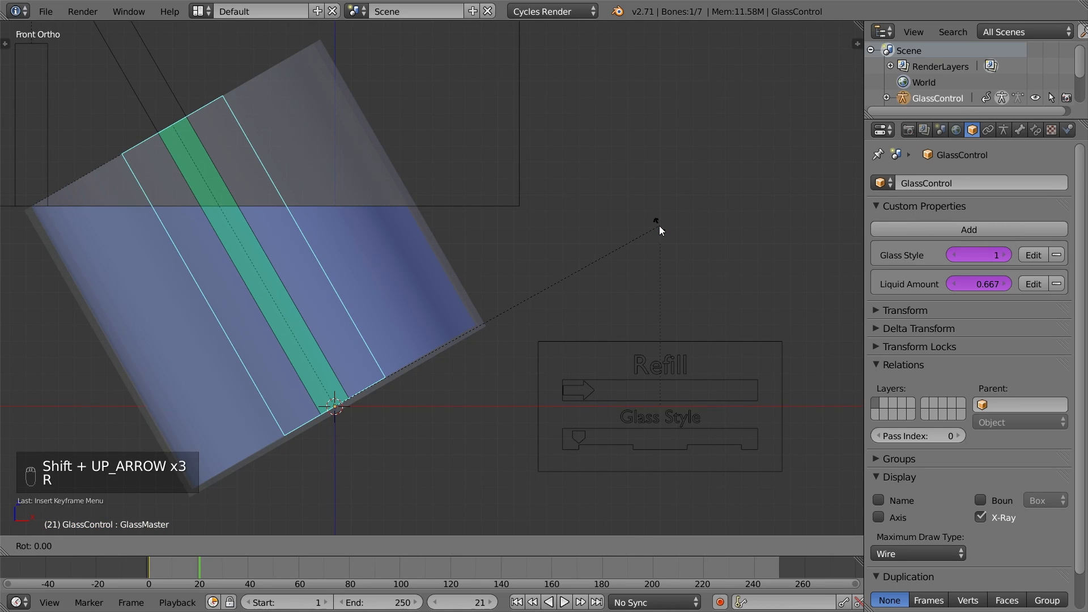
pyautogui.write('60')
pyautogui.press('Return')
pyautogui.press('i')
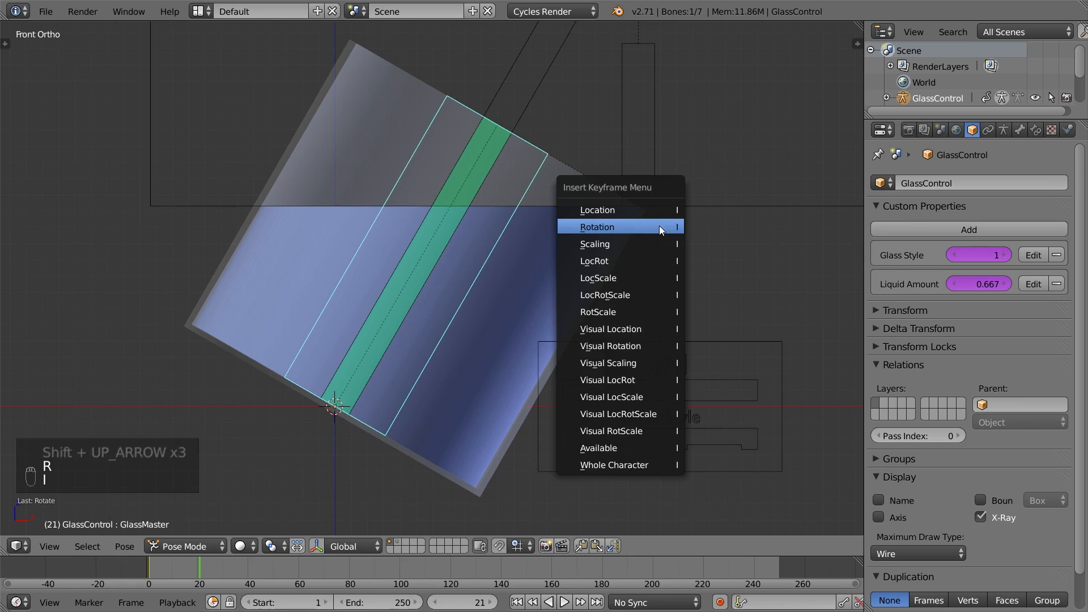
pyautogui.click(660, 226)
# At frame 41, rotate the GlassMaster bone by -60° and insert a Rotation keyframe
pyautogui.hotkey('shift', 'Up')
pyautogui.hotkey('shift', 'Up')
pyautogui.hotkey('shift', 'Up')
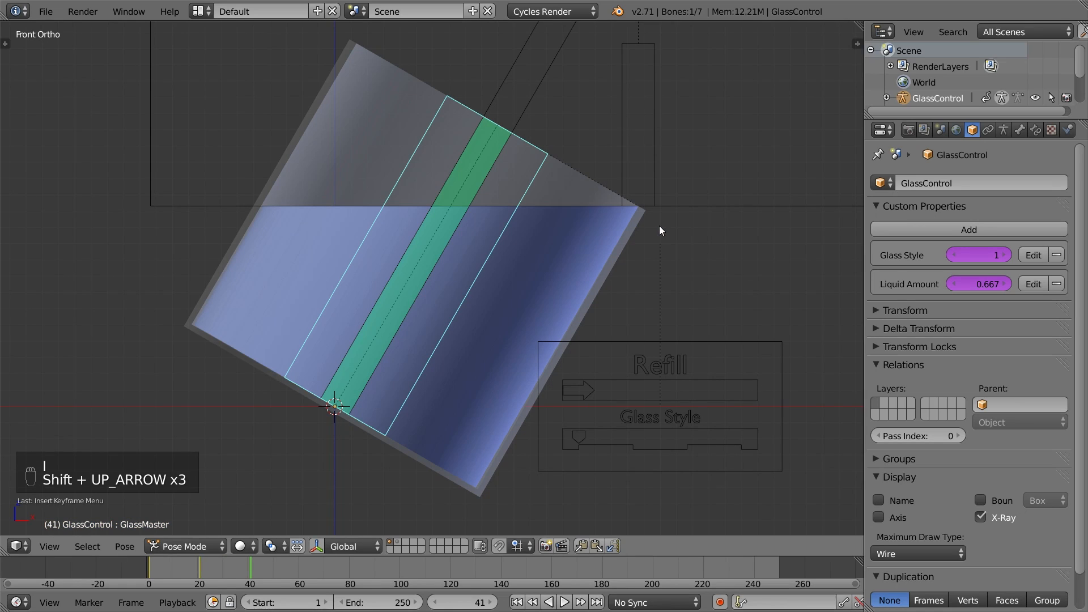
pyautogui.write('r-60')
pyautogui.press('Return')
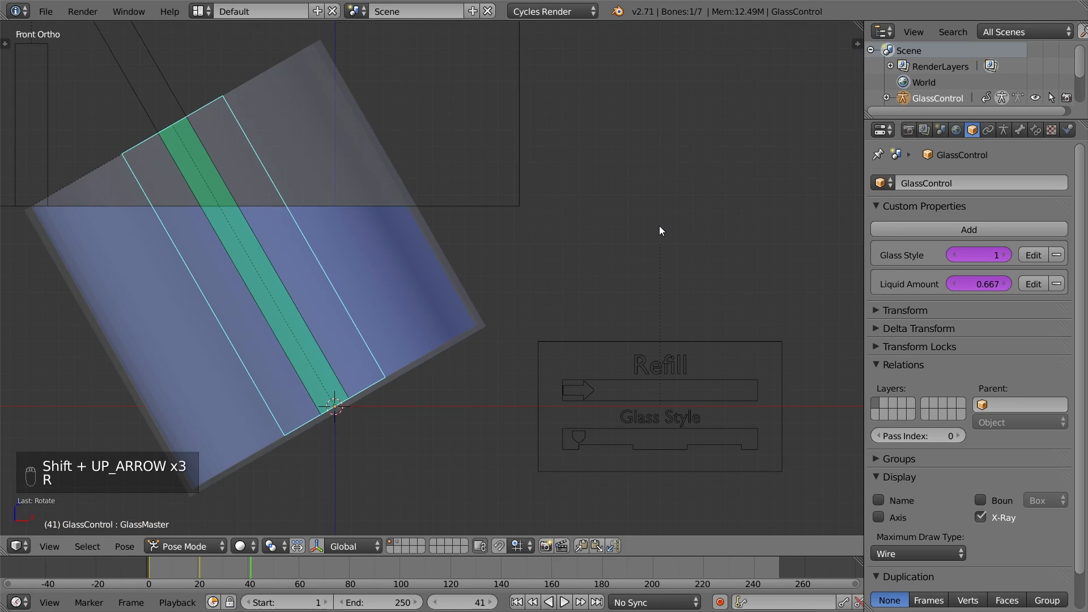
pyautogui.press('i')
pyautogui.click(659, 227)
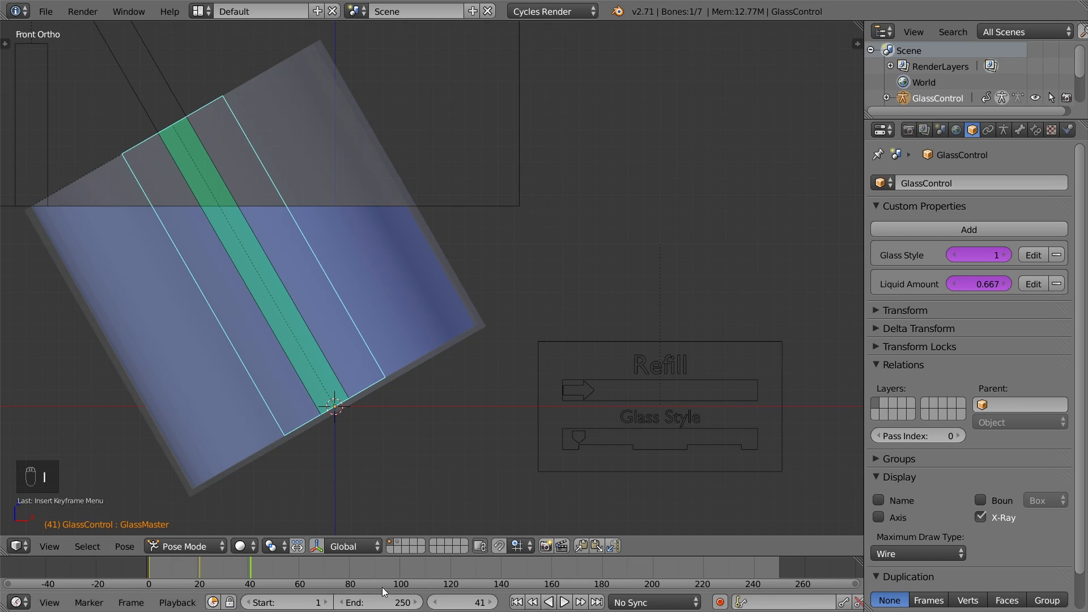
# Set the animation's end frame to 40 and play it back to check the liquid's motion
pyautogui.click(376, 601)
pyautogui.press('Return')
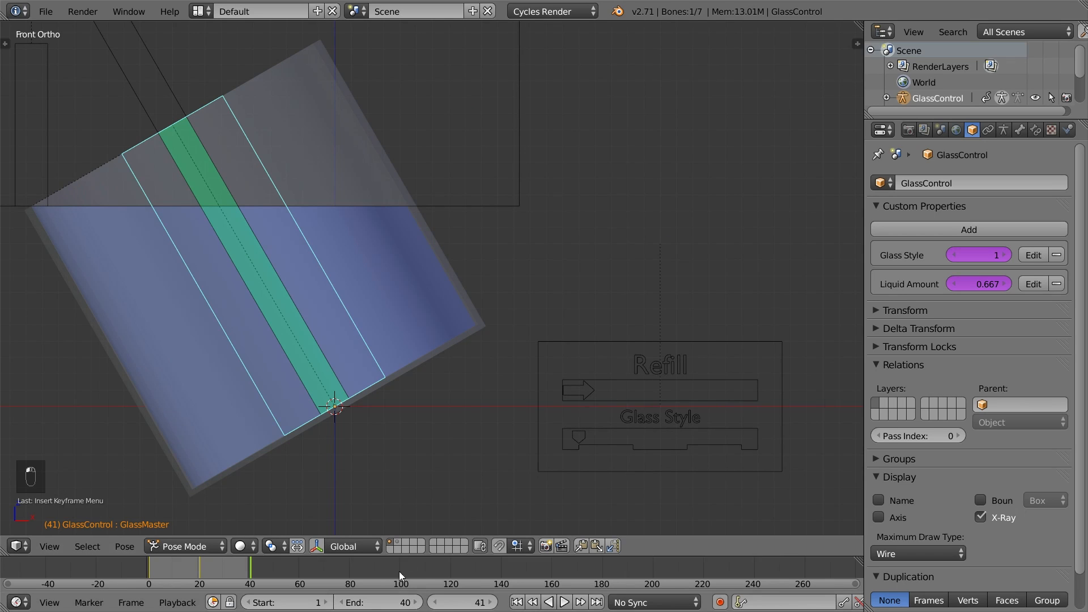
pyautogui.hotkey('alt', 'a')
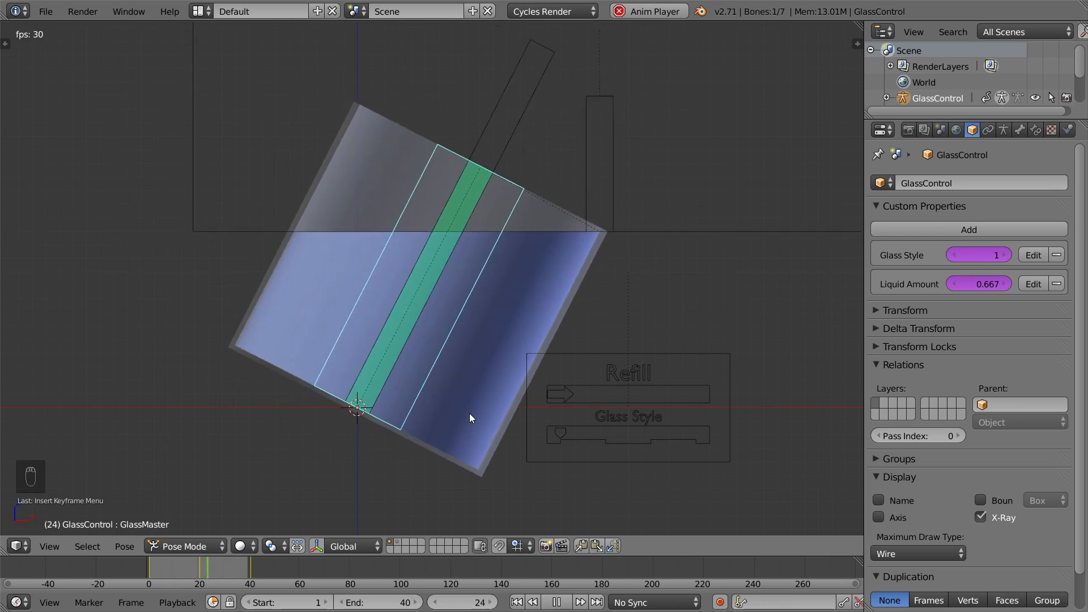
pyautogui.hotkey('alt', 'a')
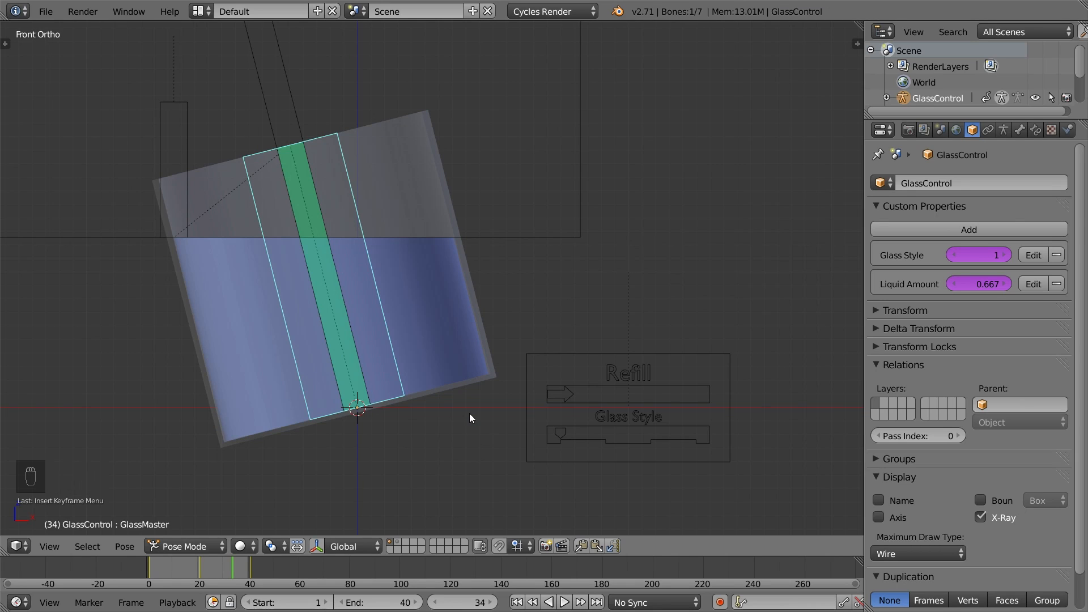
# Enable Extra Data Update in the GlassControl object's Relations Extras and play the tilting animation again
pyautogui.scroll(-2, 876, 461)
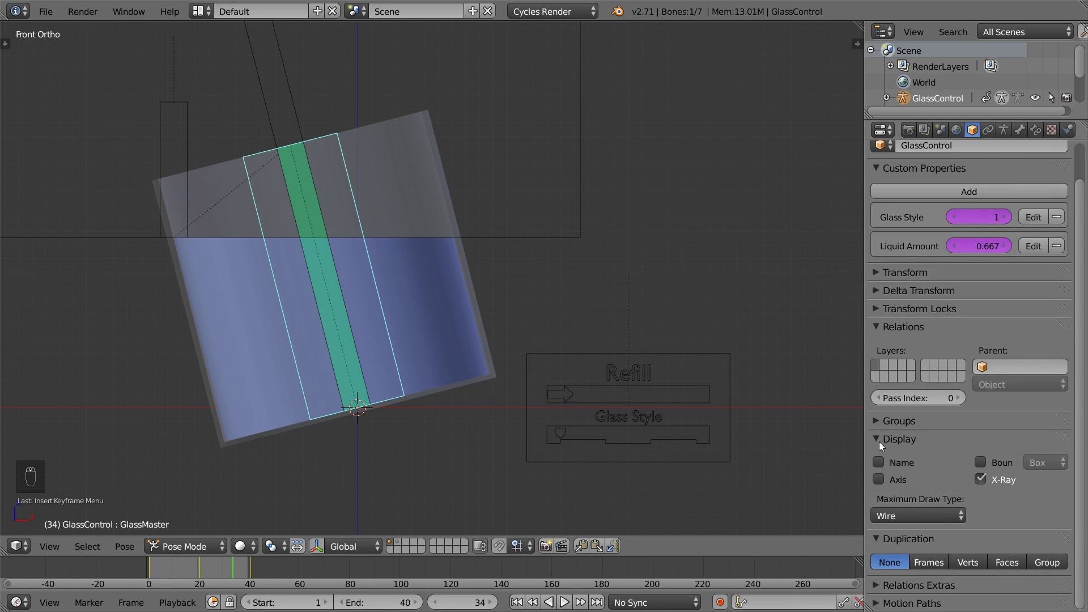
pyautogui.click(880, 586)
pyautogui.scroll(-4, 877, 589)
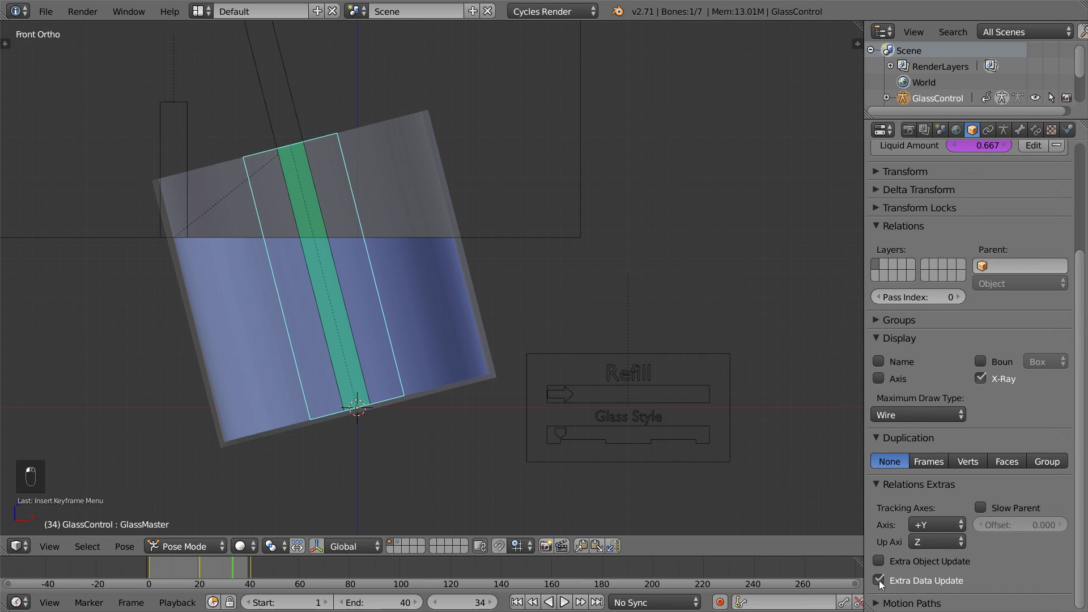
pyautogui.click(880, 581)
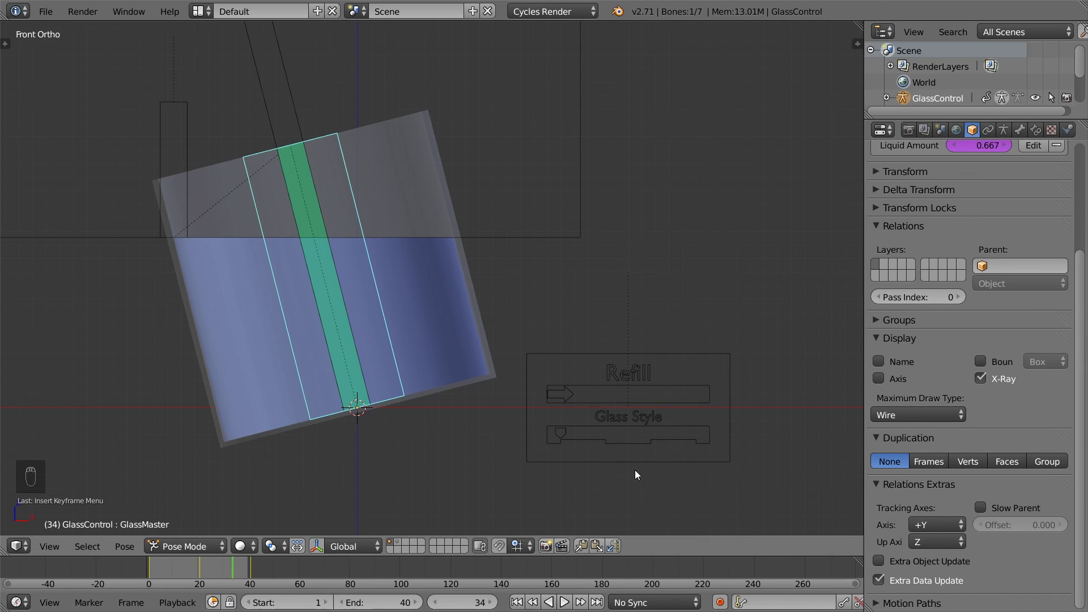
pyautogui.hotkey('alt', 'a')
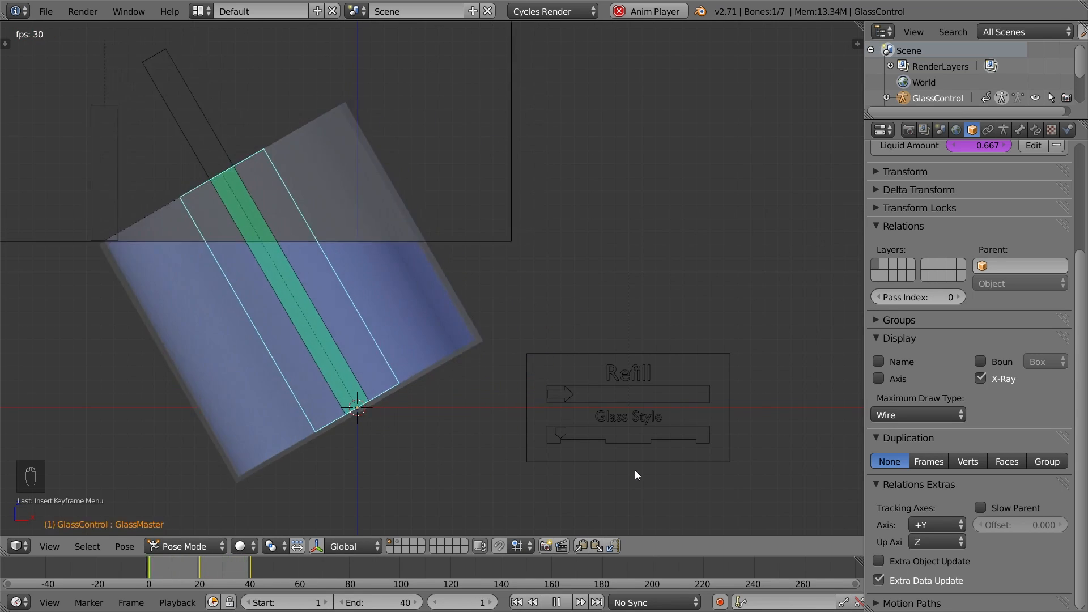
pyautogui.hotkey('alt', 'a')
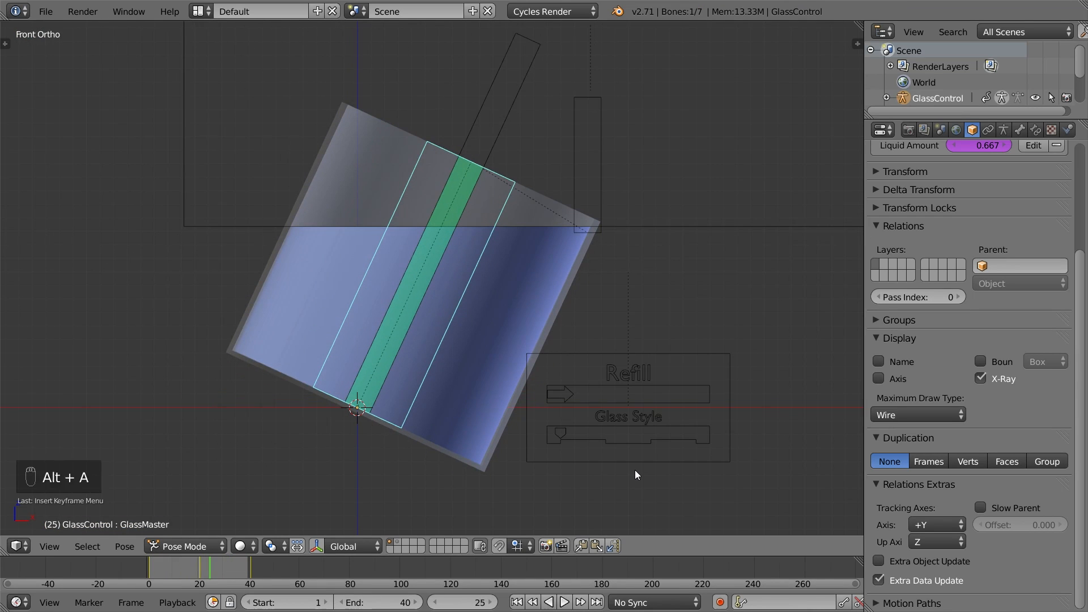
# Select the SurfaceBool object and enable Extra Data Update in its Relations Extras
pyautogui.rightClick(678, 227)
pyautogui.click(973, 130)
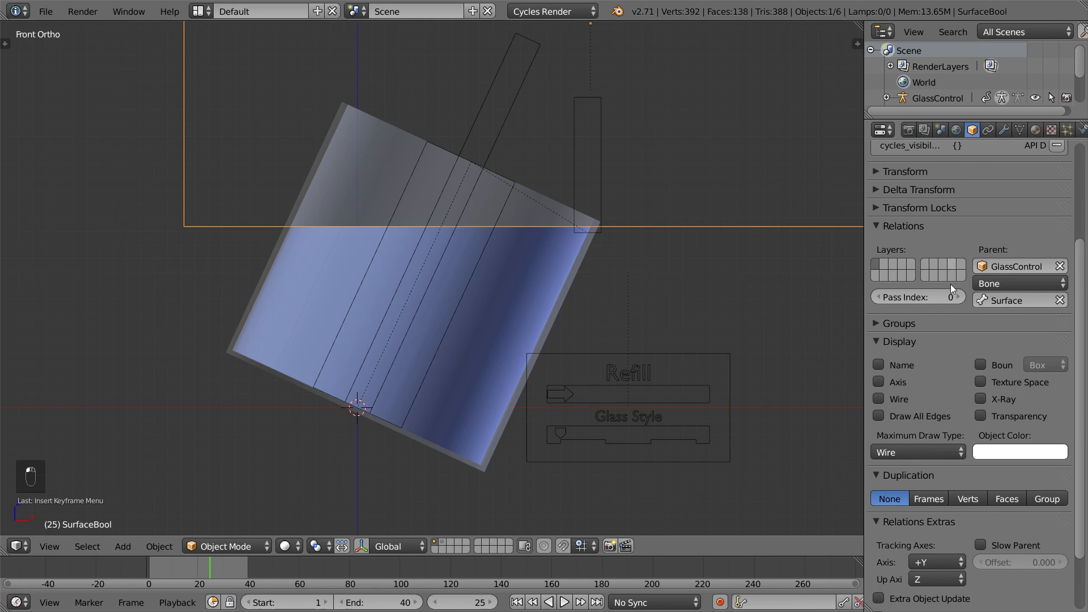
pyautogui.scroll(-5, 935, 397)
pyautogui.click(879, 550)
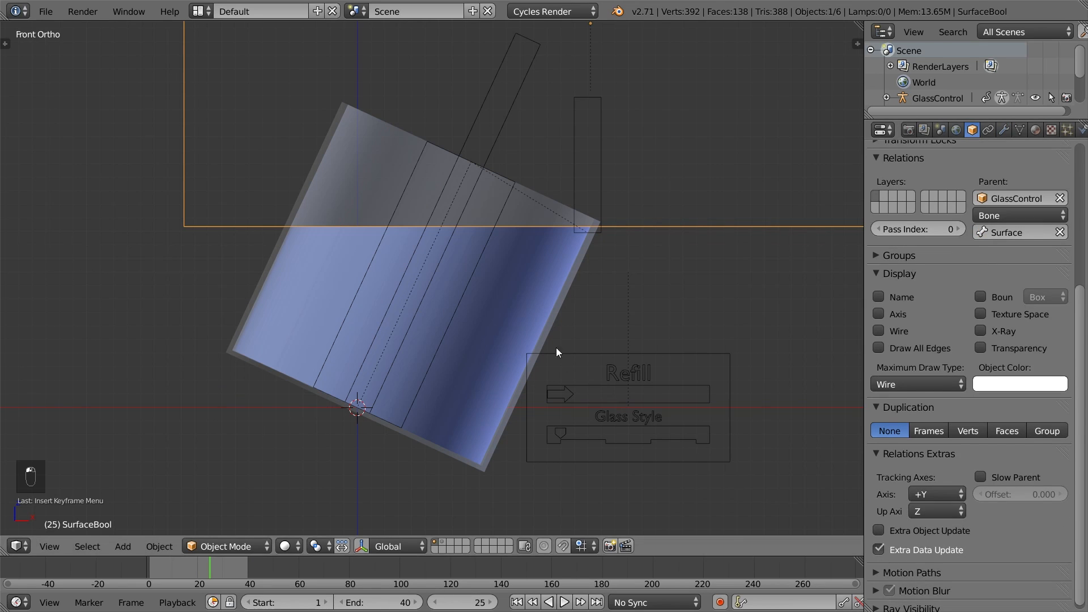
# Enable Extra Data Update for the Liquid object and play the tilting animation to check the liquid surface from an angled view
pyautogui.rightClick(530, 297)
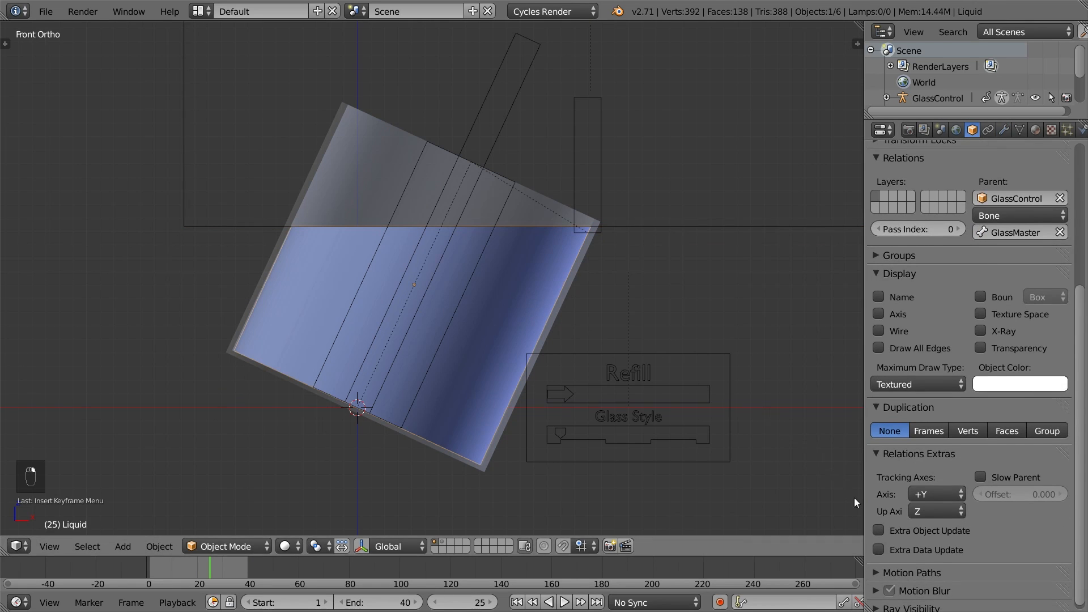
pyautogui.click(878, 550)
pyautogui.hotkey('alt', 'a')
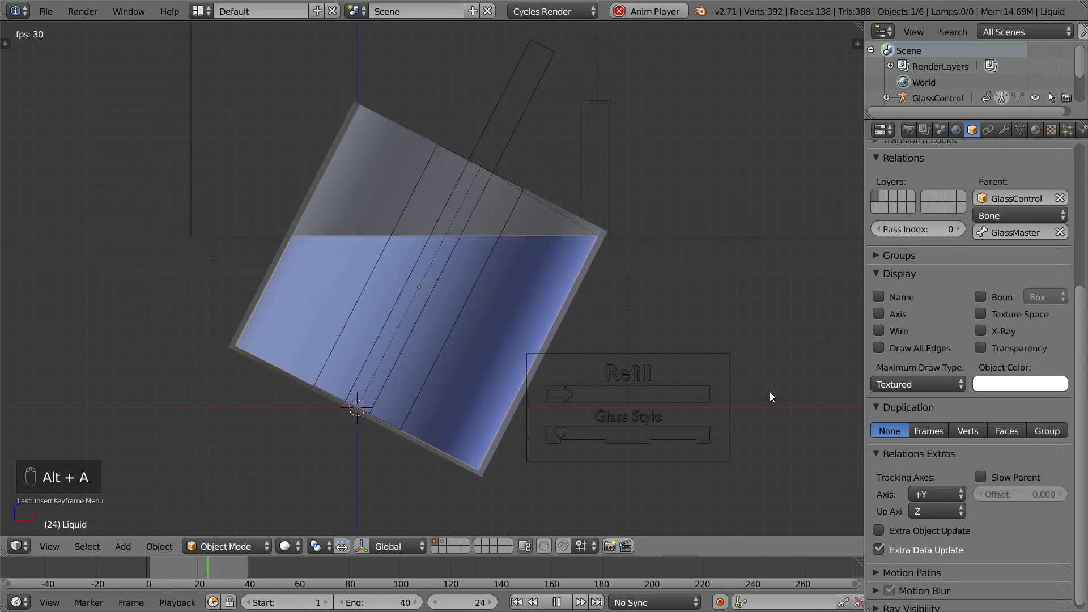
pyautogui.moveTo(716, 340); pyautogui.dragTo(768, 371, button='middle')
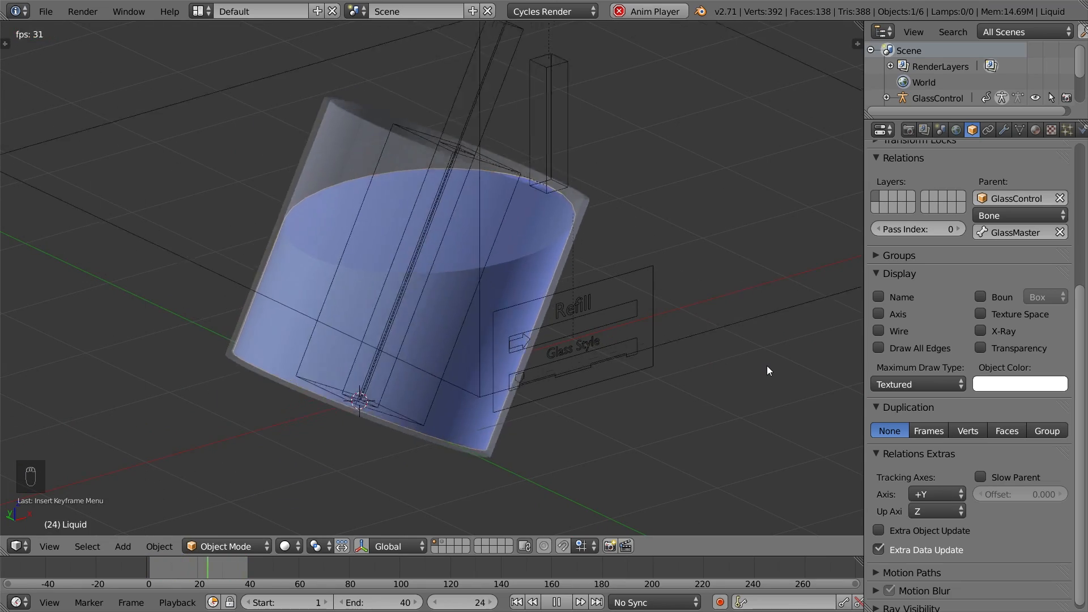
pyautogui.hotkey('alt', 'a')
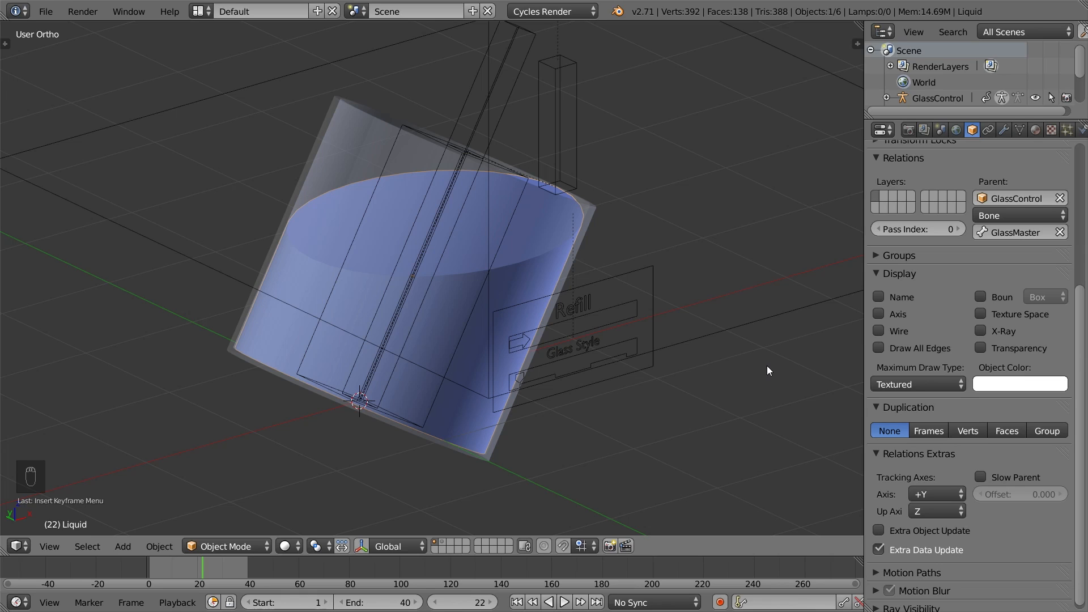
# Select the GlassMaster bone in front view and rotate it by about -55° to test the liquid
pyautogui.press('KP_1')
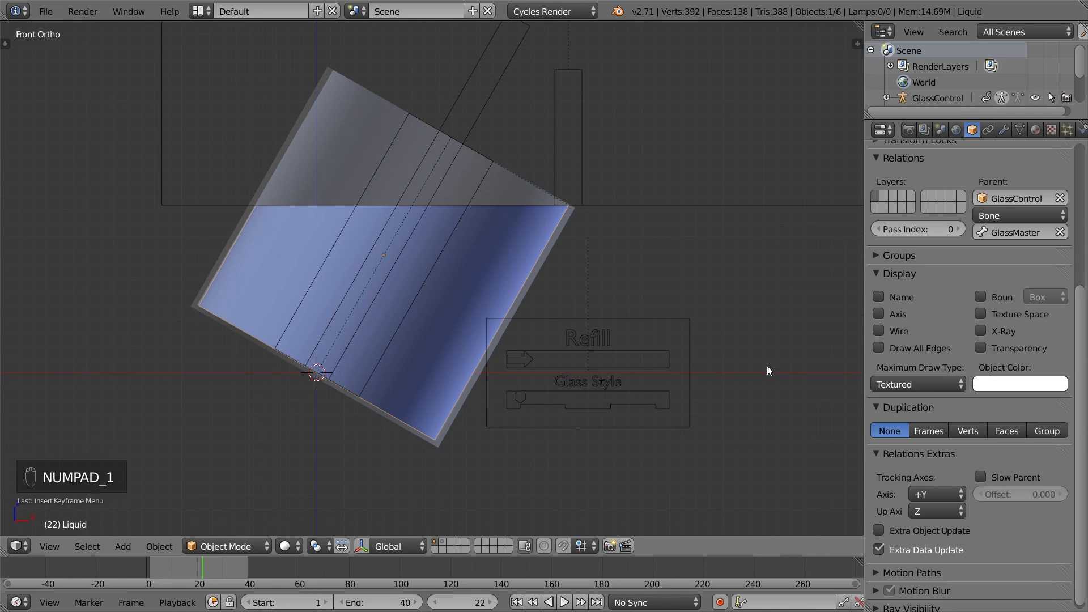
pyautogui.rightClick(414, 306)
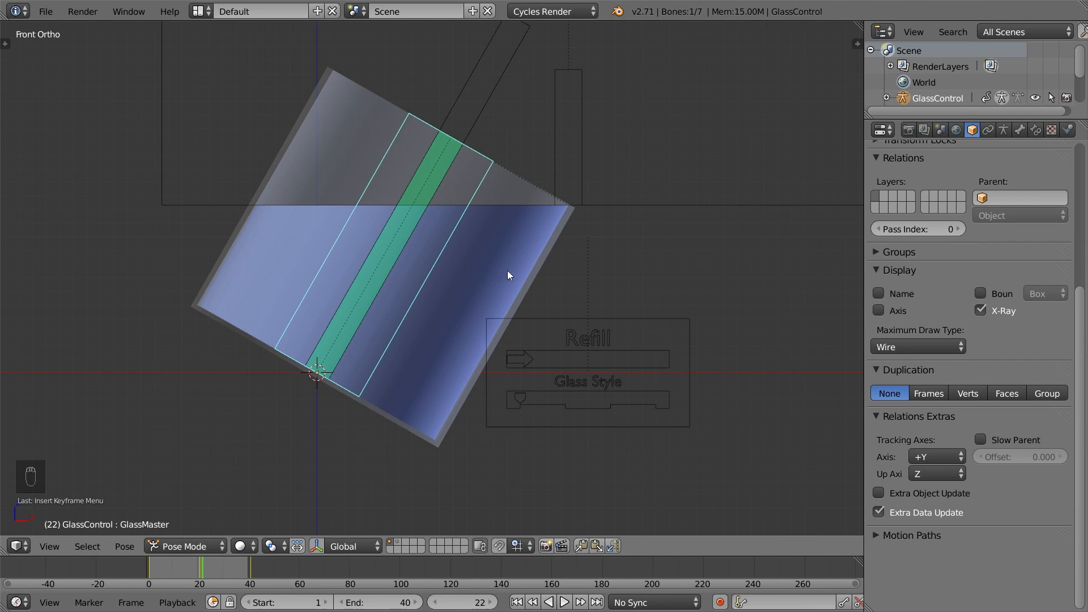
pyautogui.press('r')
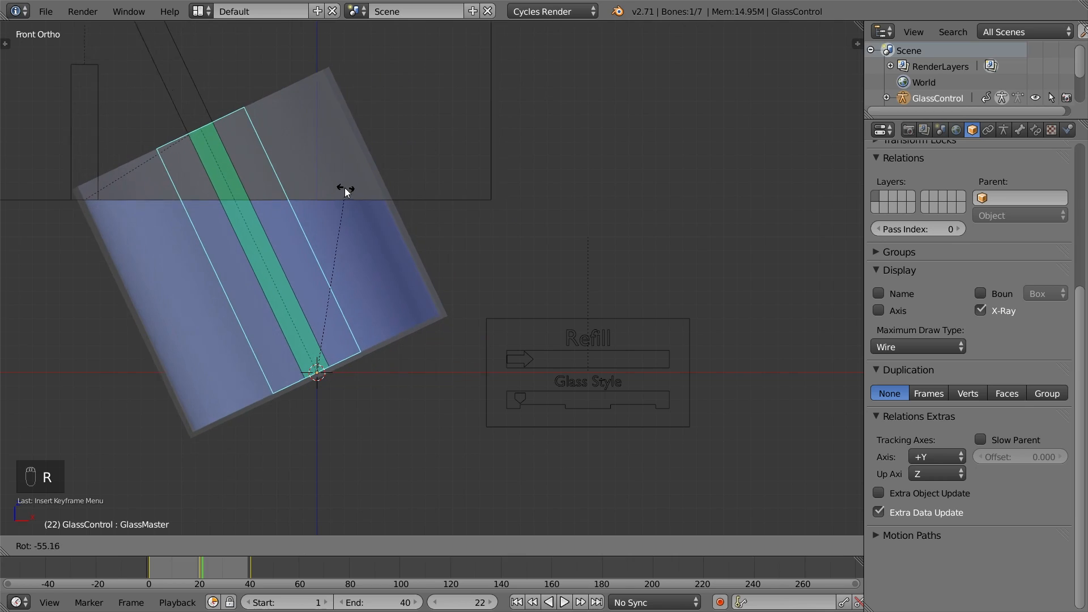
pyautogui.click(346, 191)
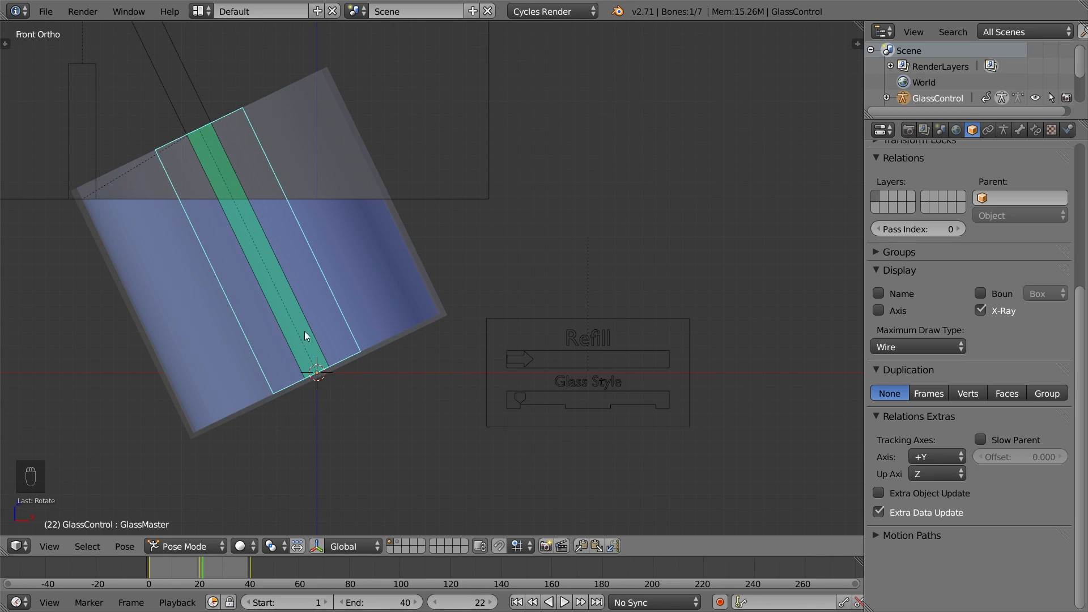
# Delete the GlassMaster bone's keyframes at frames 1, 21 and 41
pyautogui.hotkey('shift', 'Left')
pyautogui.hotkey('alt', 'i')
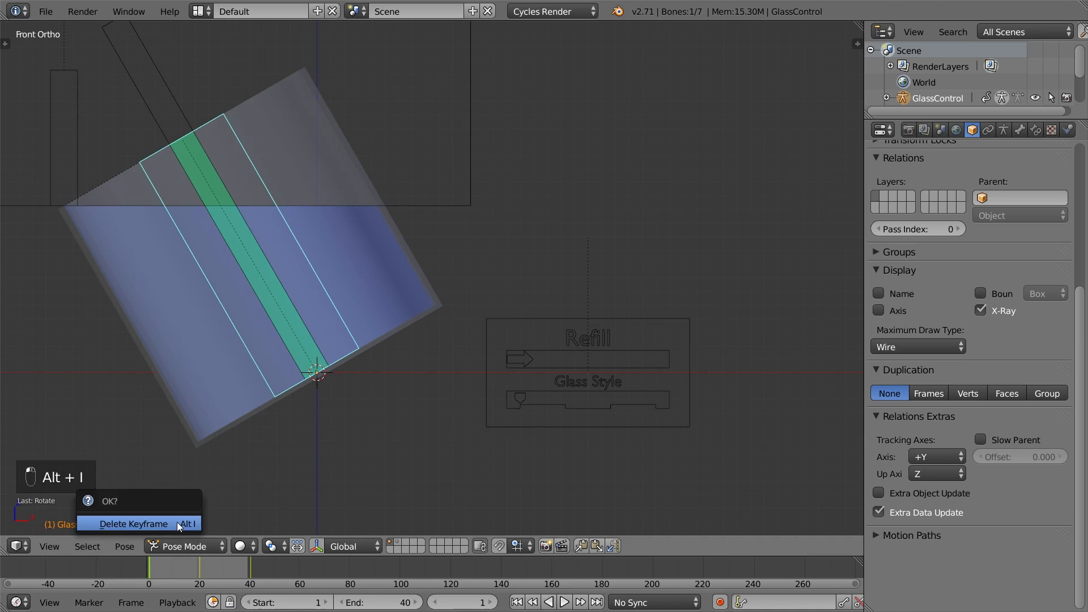
pyautogui.click(184, 523)
pyautogui.click(199, 563)
pyautogui.hotkey('alt', 'i')
pyautogui.click(219, 529)
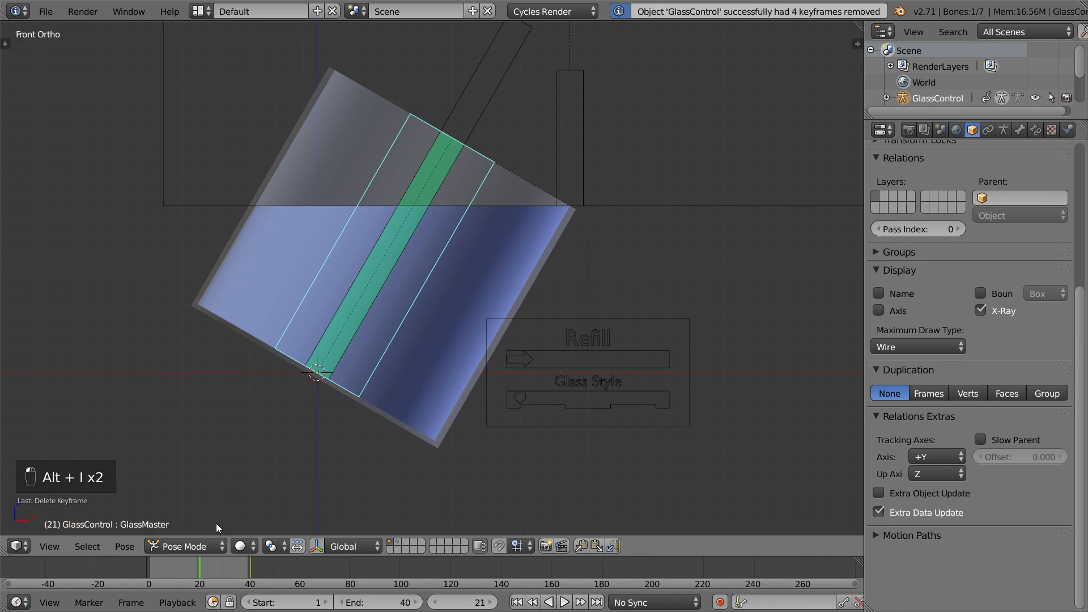
pyautogui.click(253, 564)
pyautogui.hotkey('alt', 'i')
pyautogui.click(262, 526)
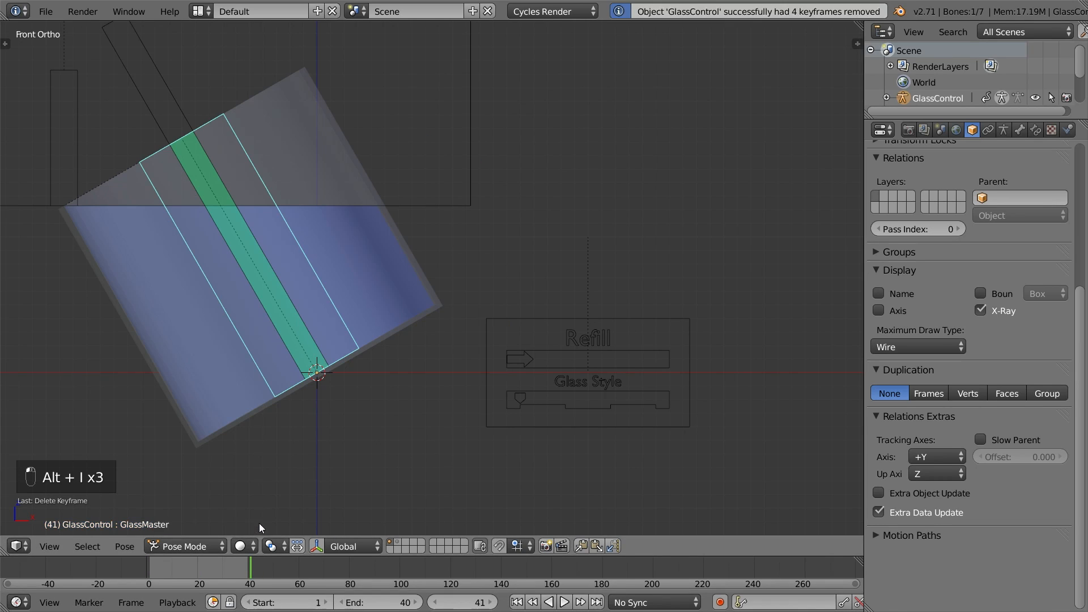
# Set the animation's end frame to 250 and clear the GlassMaster bone's rotation
pyautogui.click(380, 602)
pyautogui.write('250')
pyautogui.press('Return')
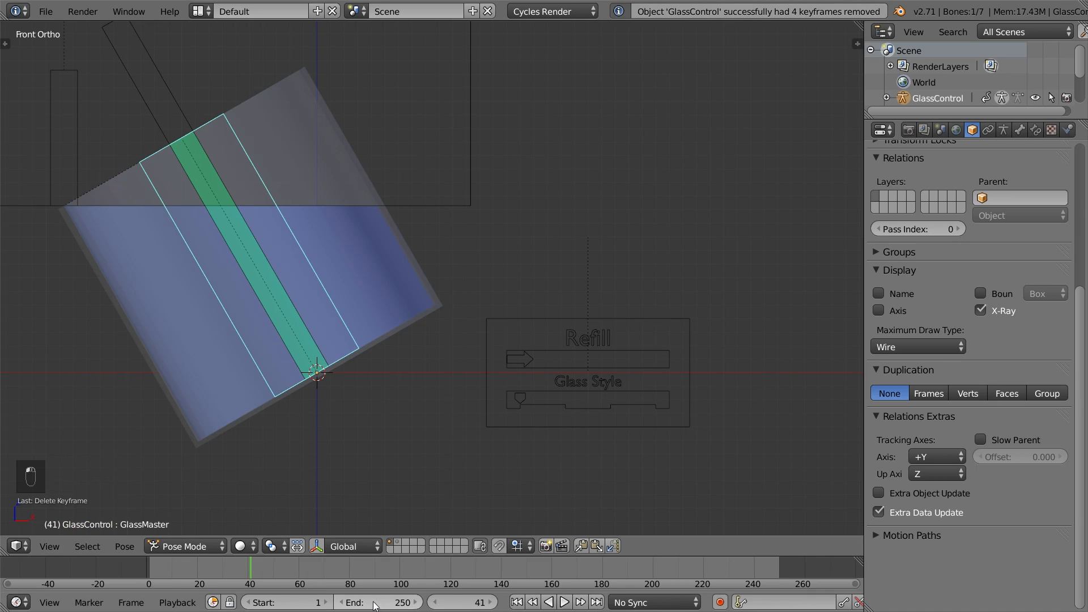
pyautogui.hotkey('alt', 'r')
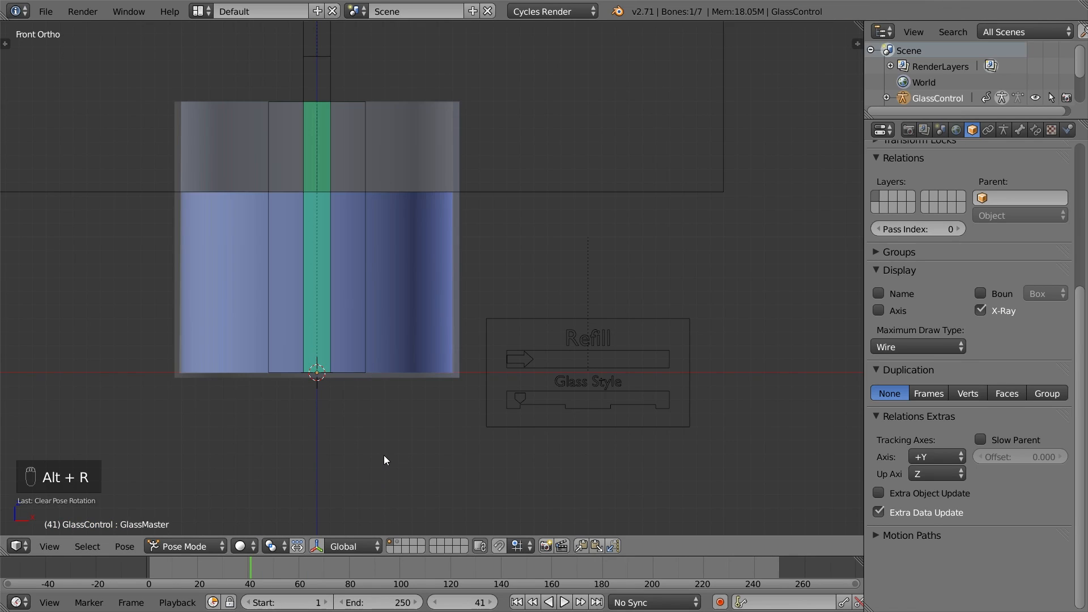
# Begin moving the RefillControl bone and cancel the move to refresh the liquid, and return to frame 1
pyautogui.rightClick(522, 362)
pyautogui.press('g')
pyautogui.rightClick(683, 357)
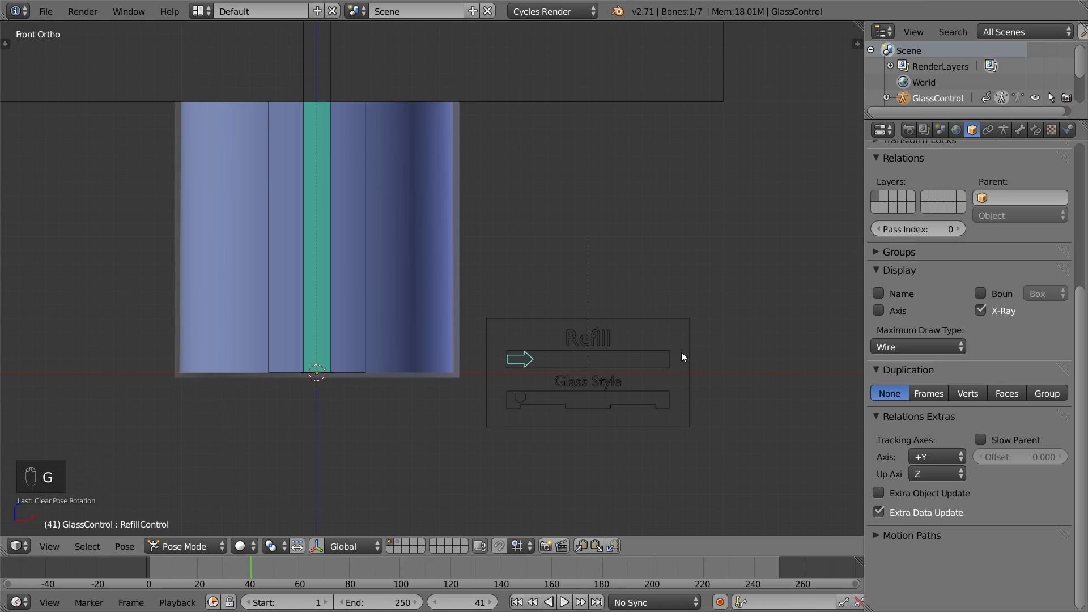
pyautogui.hotkey('shift', 'Left')
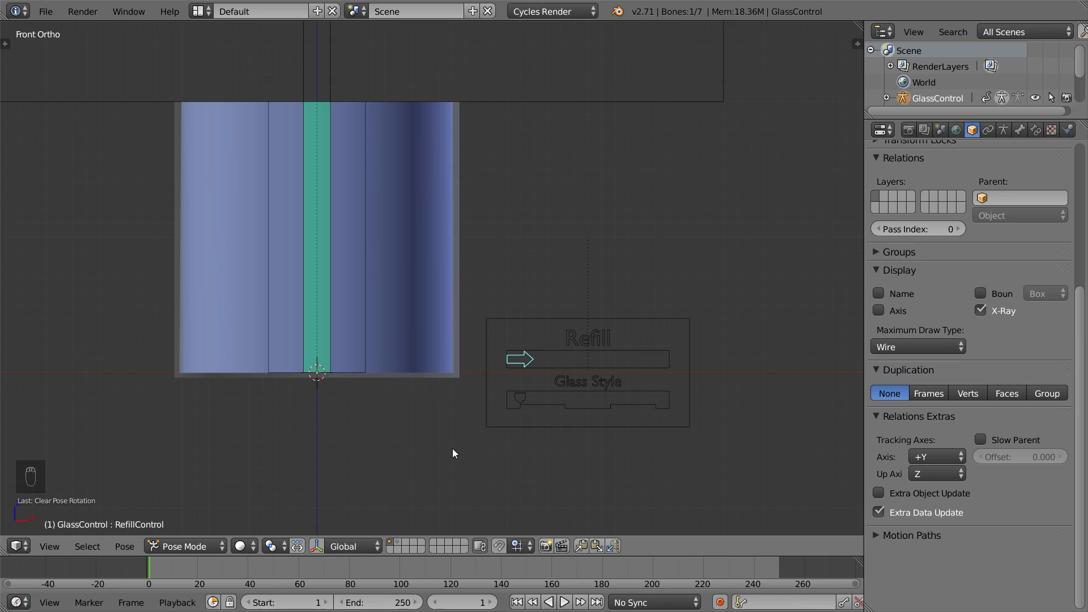
# Move every bone except GlassMaster, Panel, RefillControl and StyleControl to the second bone layer
pyautogui.rightClick(364, 338)
pyautogui.keyDown('shift'); pyautogui.rightClick(516, 330); pyautogui.keyUp('shift')
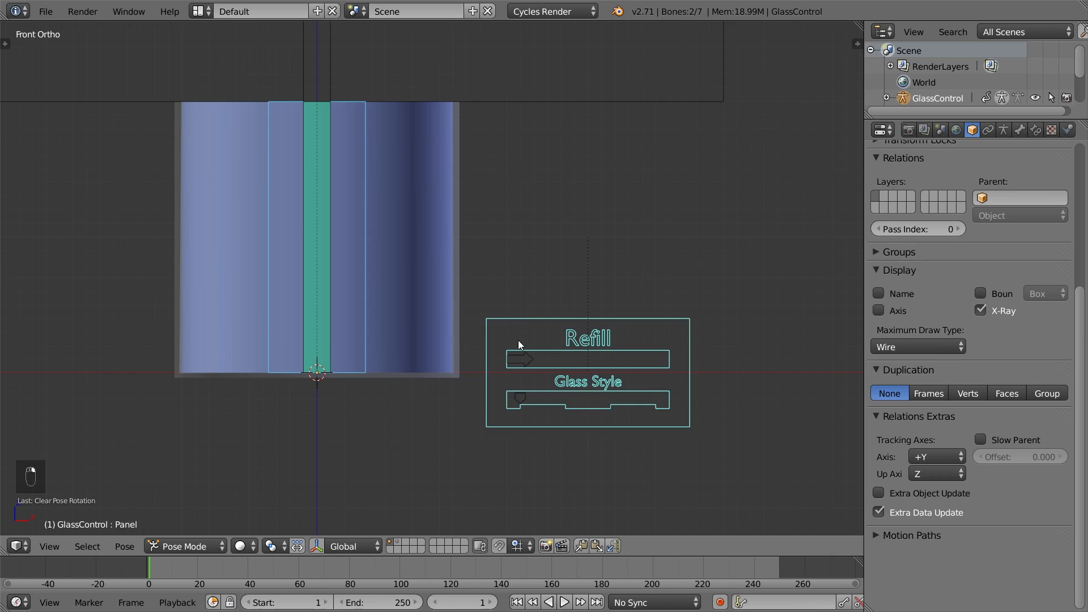
pyautogui.keyDown('shift'); pyautogui.rightClick(531, 360); pyautogui.keyUp('shift')
pyautogui.keyDown('shift'); pyautogui.rightClick(523, 399); pyautogui.keyUp('shift')
pyautogui.hotkey('ctrl', 'i')
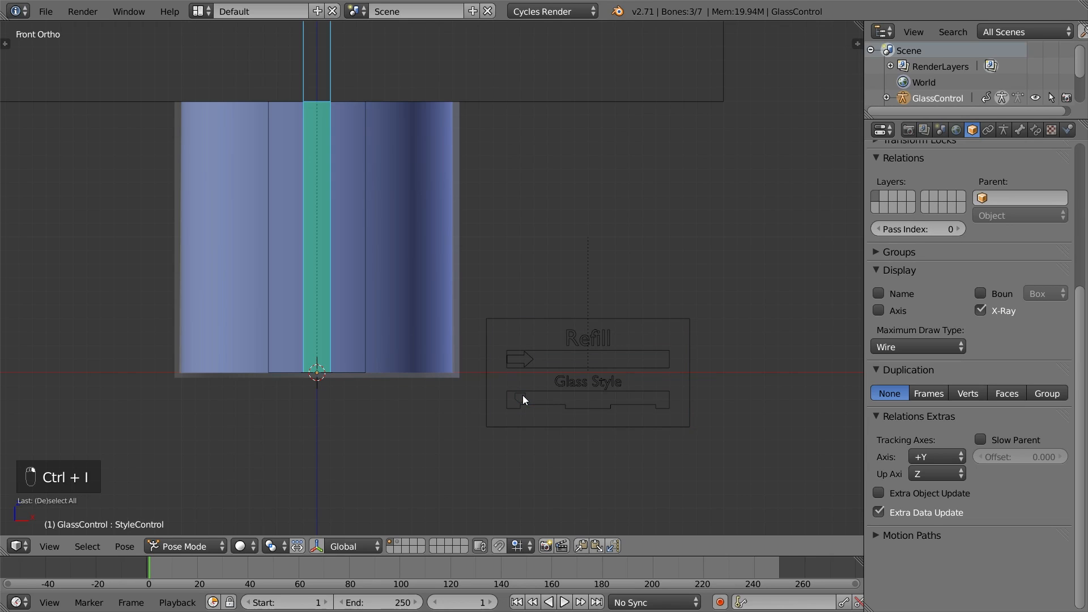
pyautogui.press('m')
pyautogui.click(655, 423)
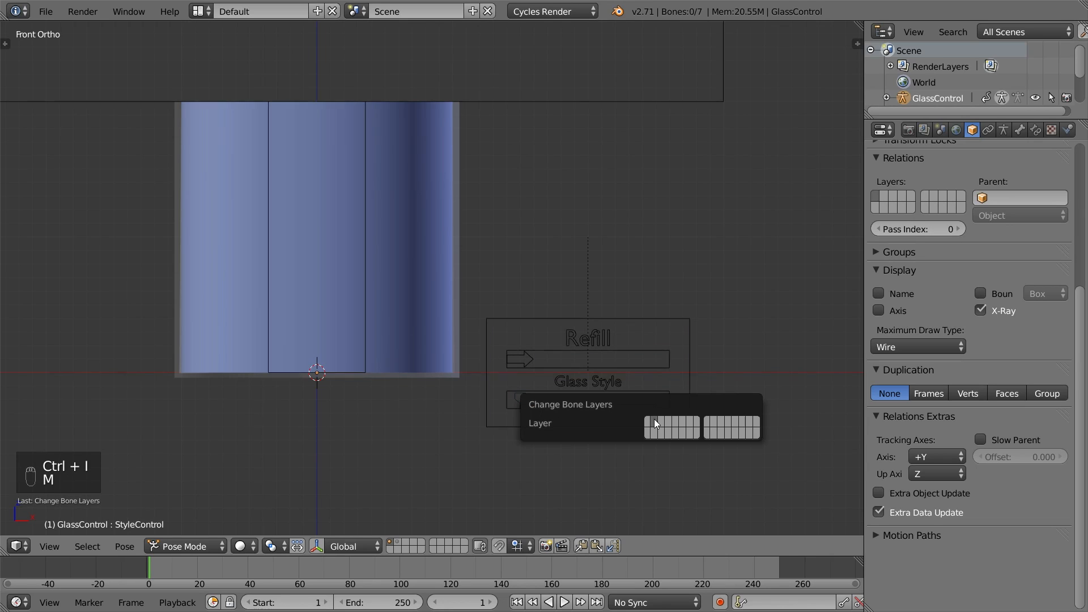
# In Object Mode, enlarge the object list, expand the GlassControl hierarchy and hide its SurfaceBool object in the viewport
pyautogui.hotkey('ctrl', 'Tab')
pyautogui.rightClick(596, 107)
pyautogui.moveTo(884, 121); pyautogui.dragTo(890, 292)
pyautogui.click(887, 98)
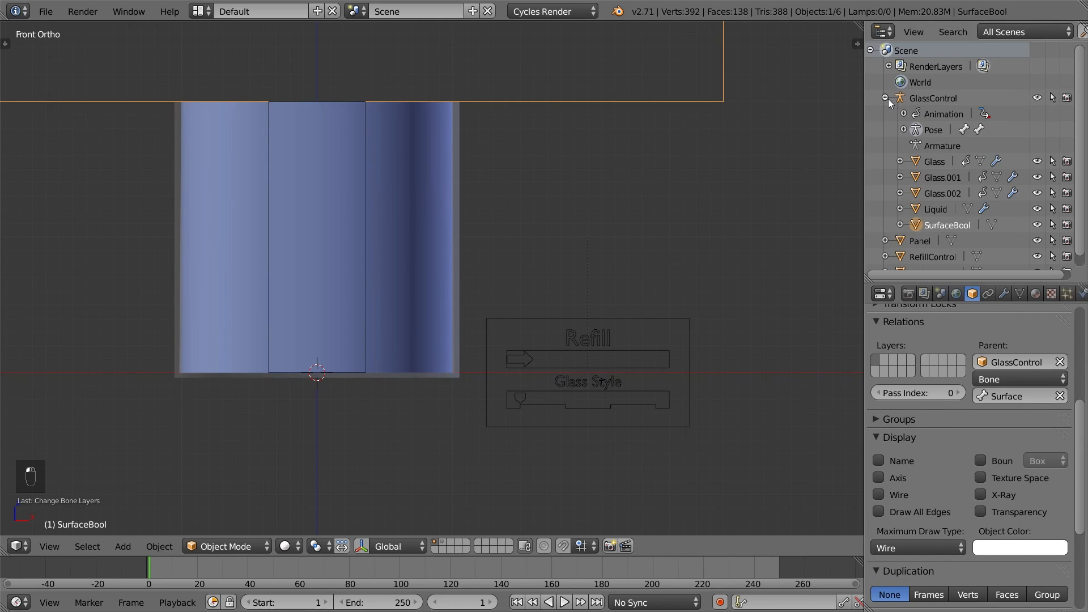
pyautogui.click(1035, 226)
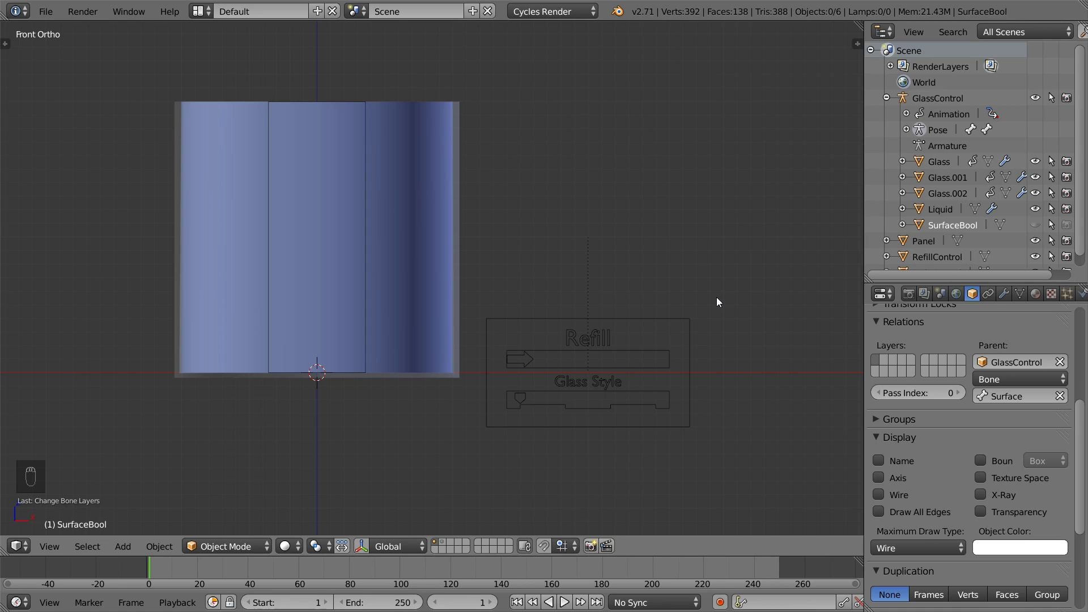
# Turn off Relationship Lines in the viewport display settings
pyautogui.press('n')
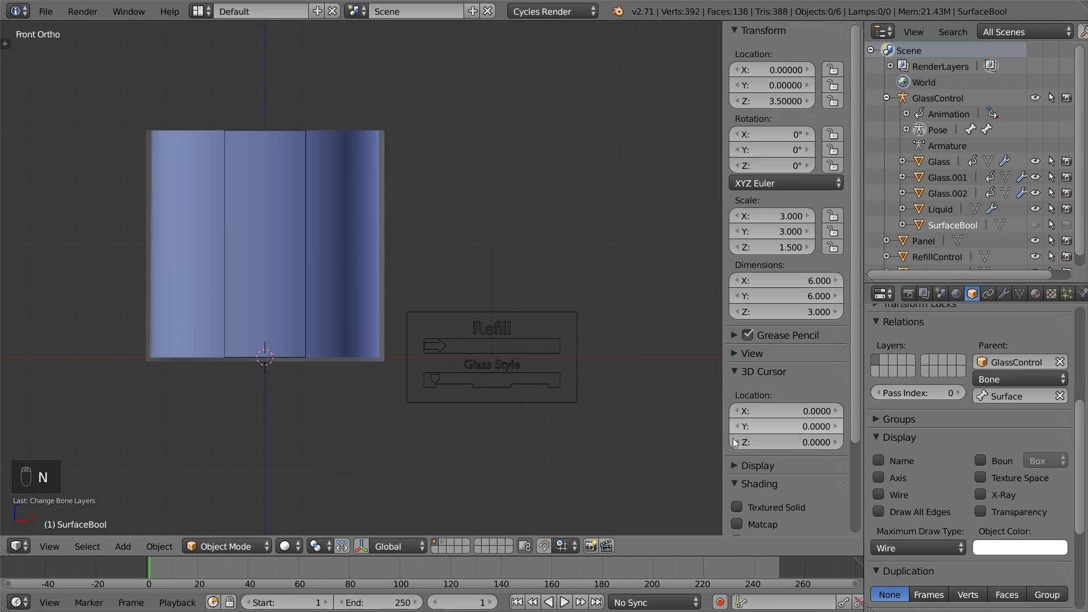
pyautogui.click(737, 465)
pyautogui.scroll(-3, 736, 470)
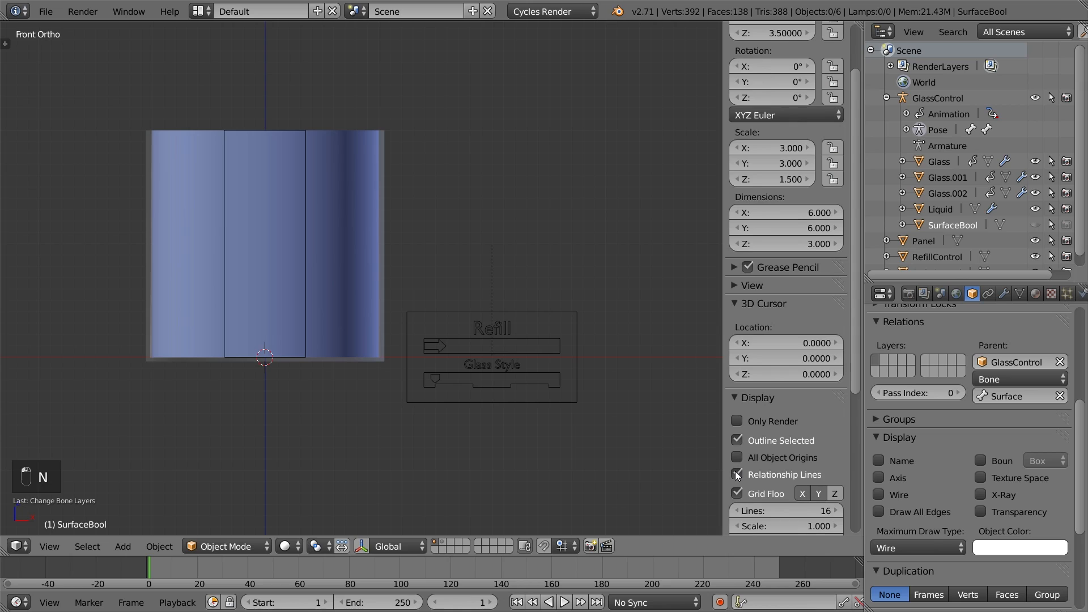
pyautogui.click(737, 475)
pyautogui.press('n')
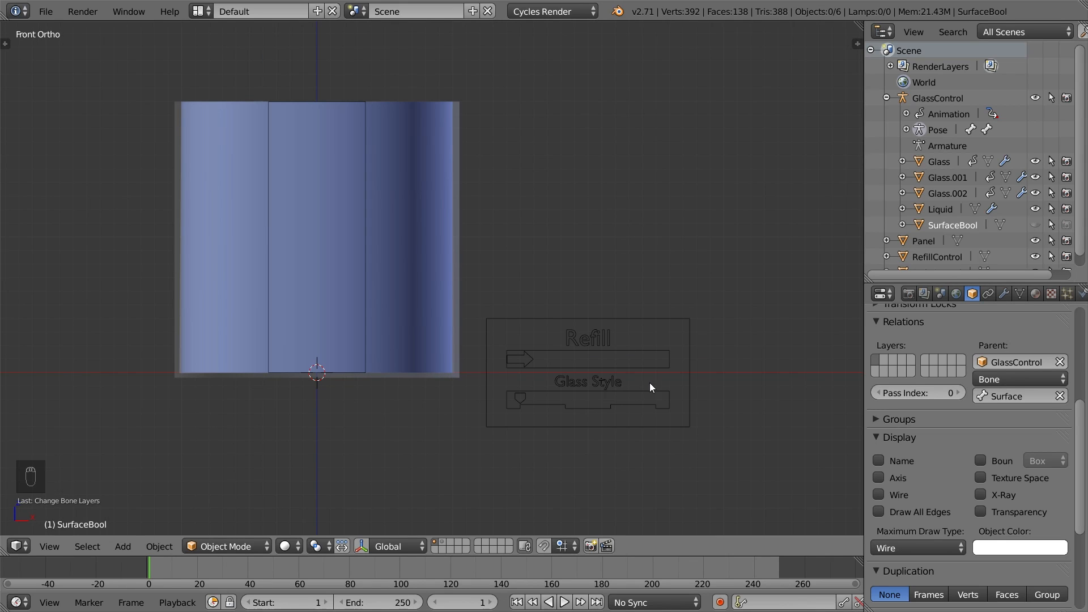
# Delete all custom bone shape objects, including Panel and RefillControl, from the second scene layer
pyautogui.click(447, 545)
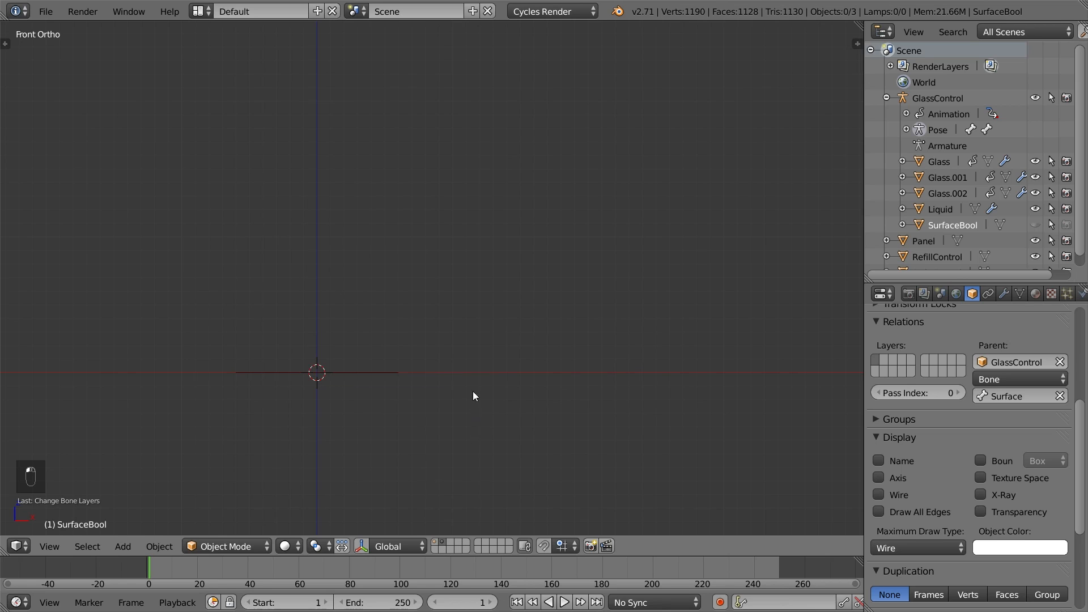
pyautogui.moveTo(475, 396); pyautogui.dragTo(501, 413, button='middle')
pyautogui.press('a')
pyautogui.press('x')
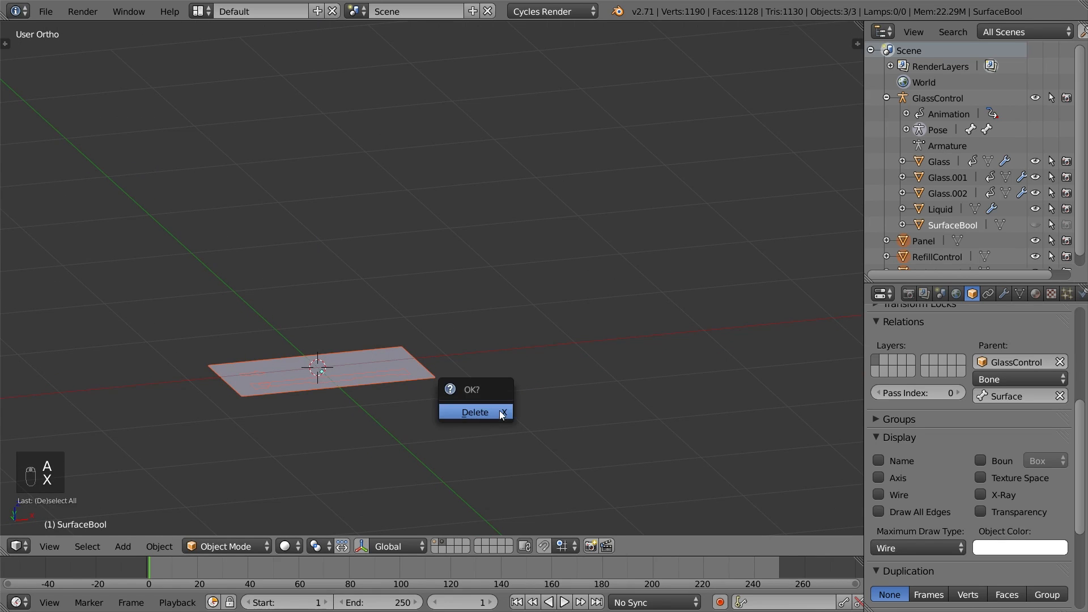
pyautogui.click(500, 416)
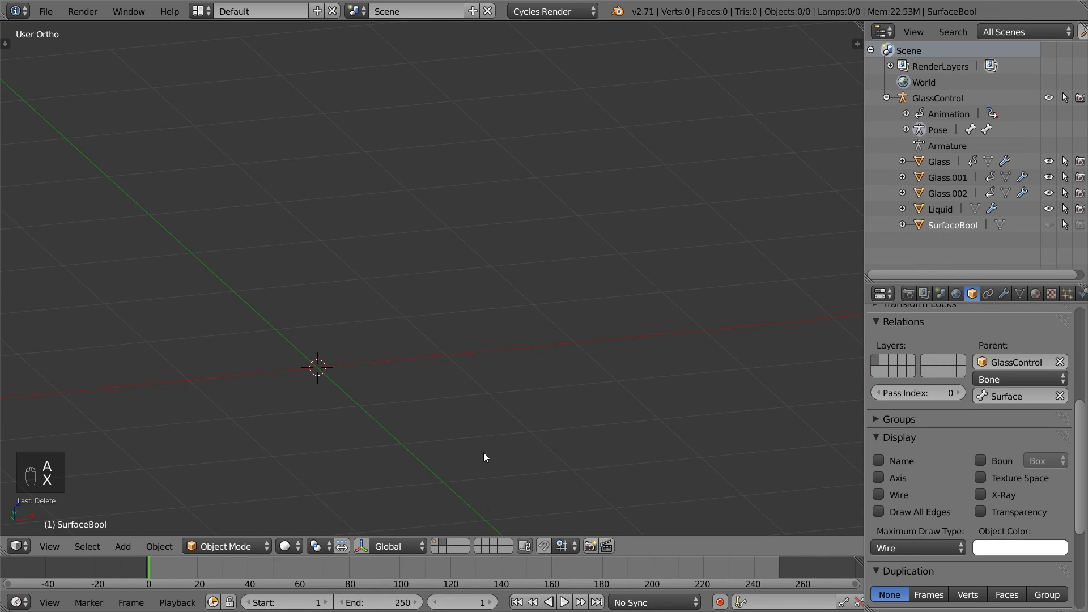
# Return to the first scene layer, make the Glass, Glass.001, Glass.002, Liquid and SurfaceBool objects unselectable, and collapse the GlassControl hierarchy
pyautogui.click(441, 542)
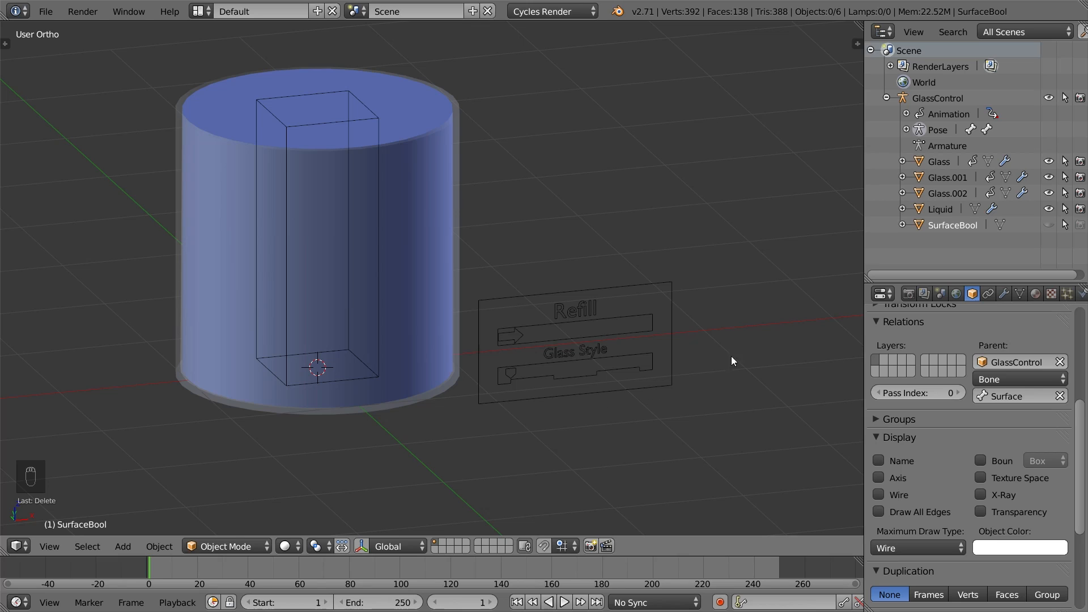
pyautogui.moveTo(1066, 162); pyautogui.dragTo(1064, 220)
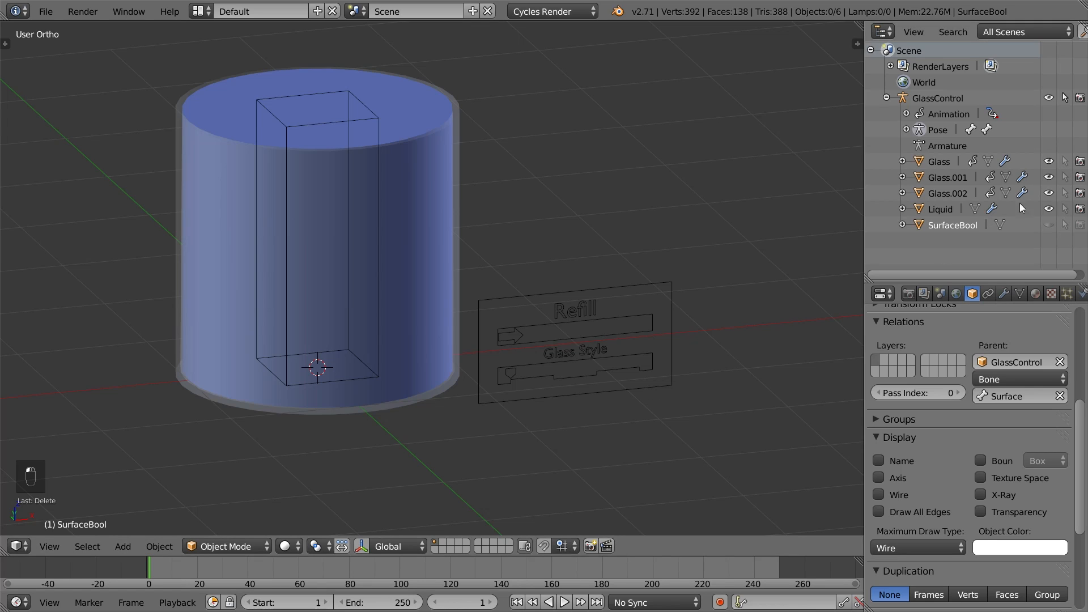
pyautogui.click(887, 98)
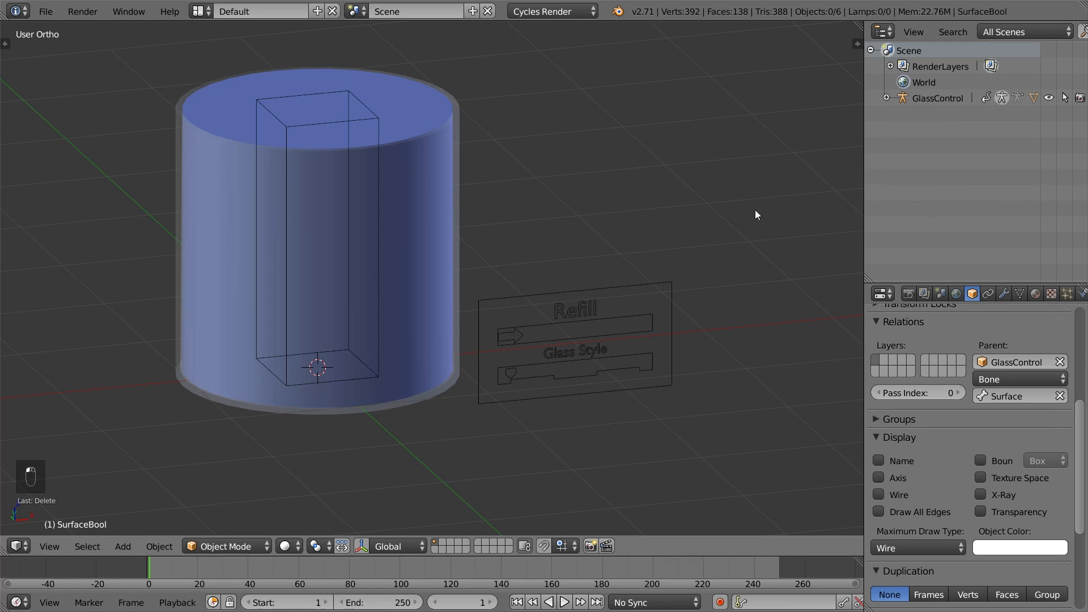
# Lock all rotation and scale channels of the RefillControl and StyleControl bones
pyautogui.click(535, 337)
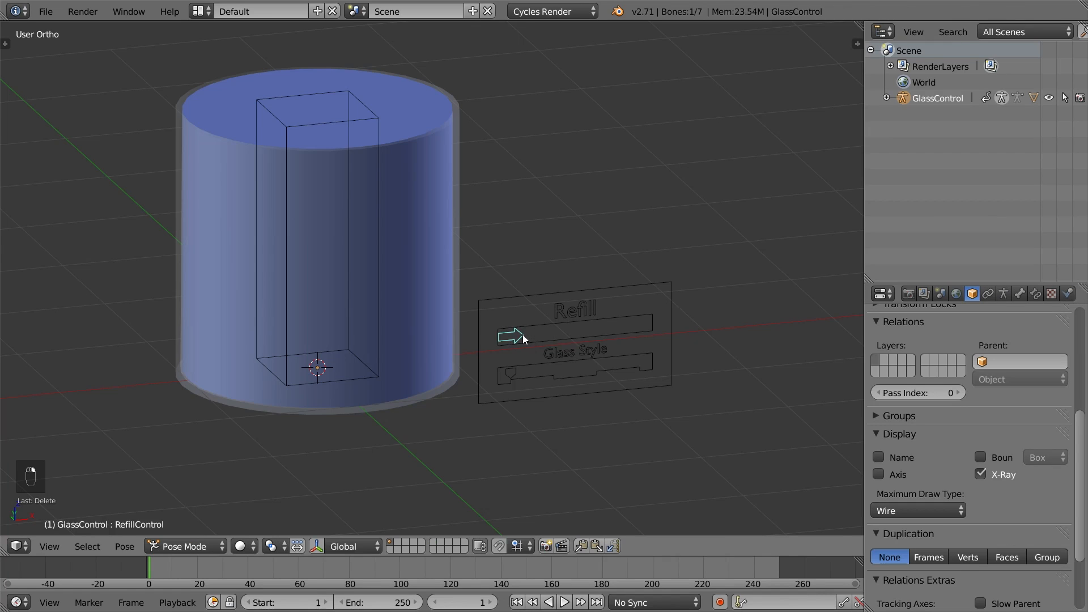
pyautogui.press('n')
pyautogui.moveTo(832, 66); pyautogui.dragTo(831, 196)
pyautogui.rightClick(428, 359)
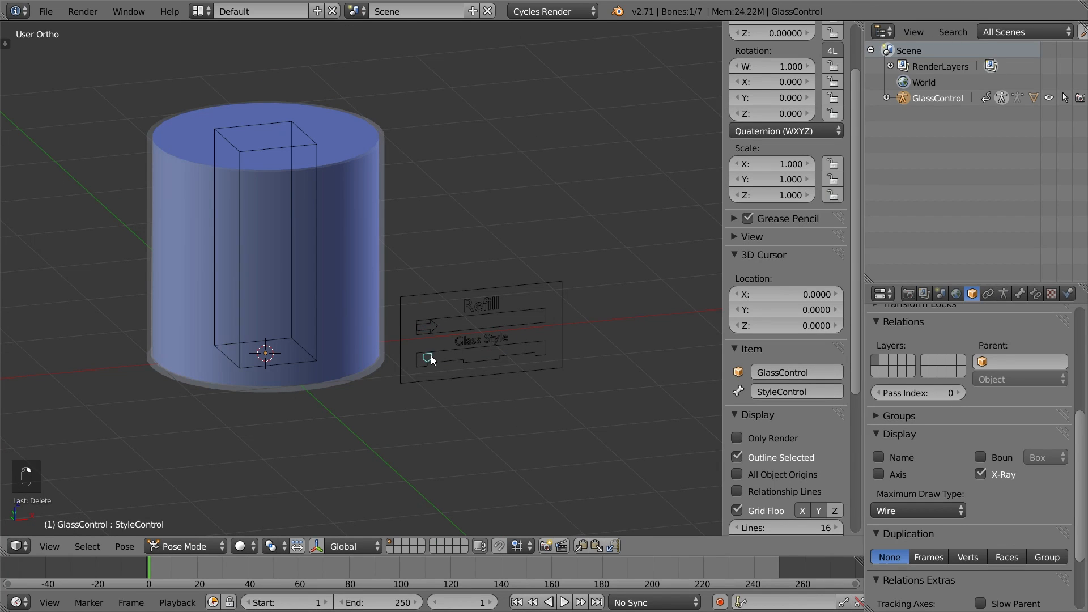
pyautogui.moveTo(831, 67); pyautogui.dragTo(834, 211)
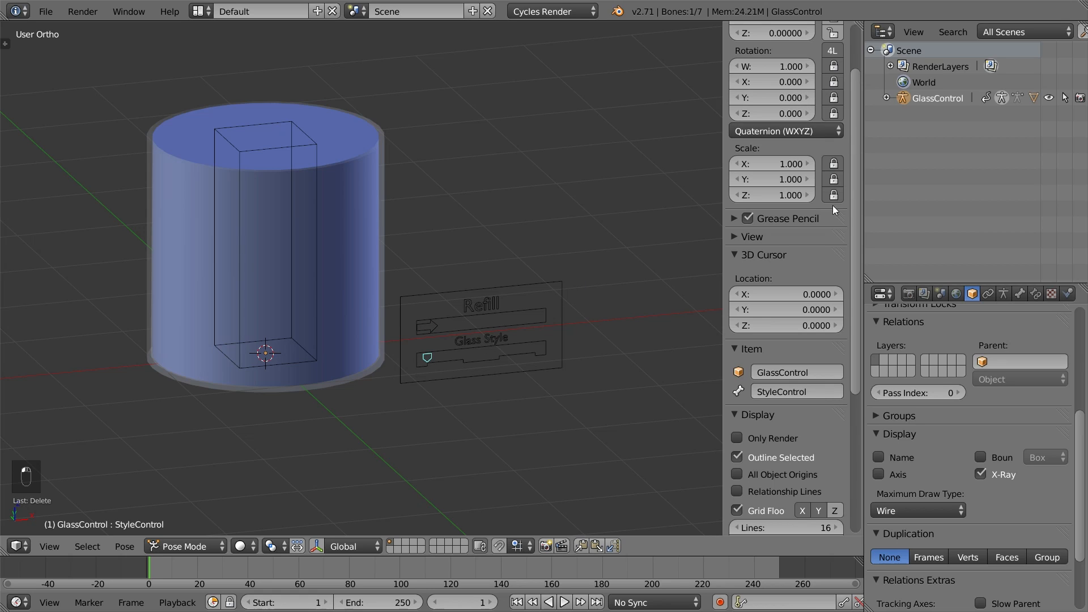
# Lock the X, Y and Z rotation of the GlassControl object in Object Mode and return to Pose Mode
pyautogui.hotkey('ctrl', 'Tab')
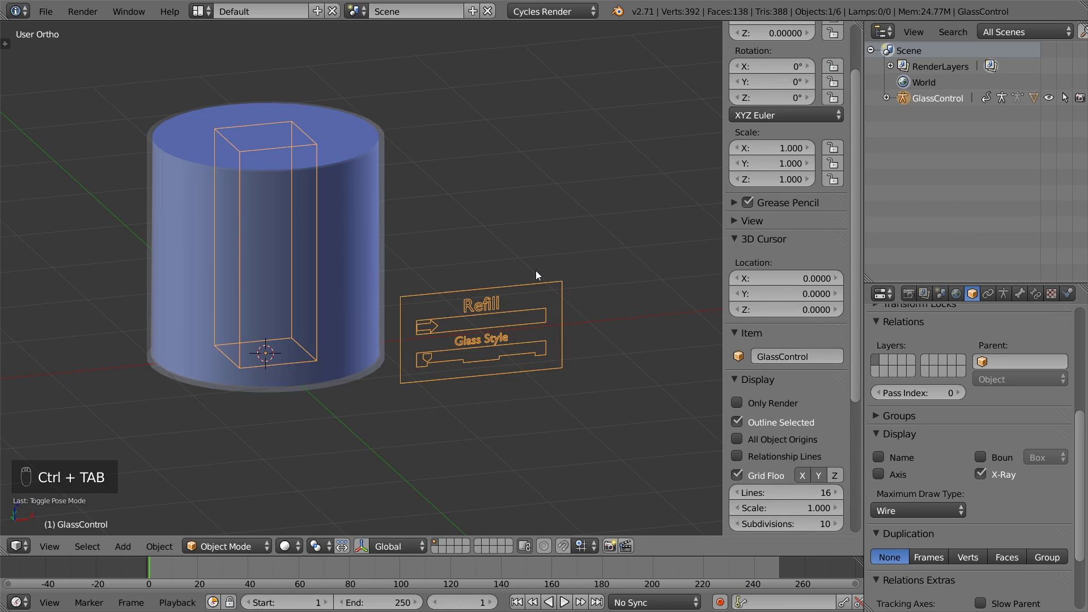
pyautogui.moveTo(832, 66); pyautogui.dragTo(834, 108)
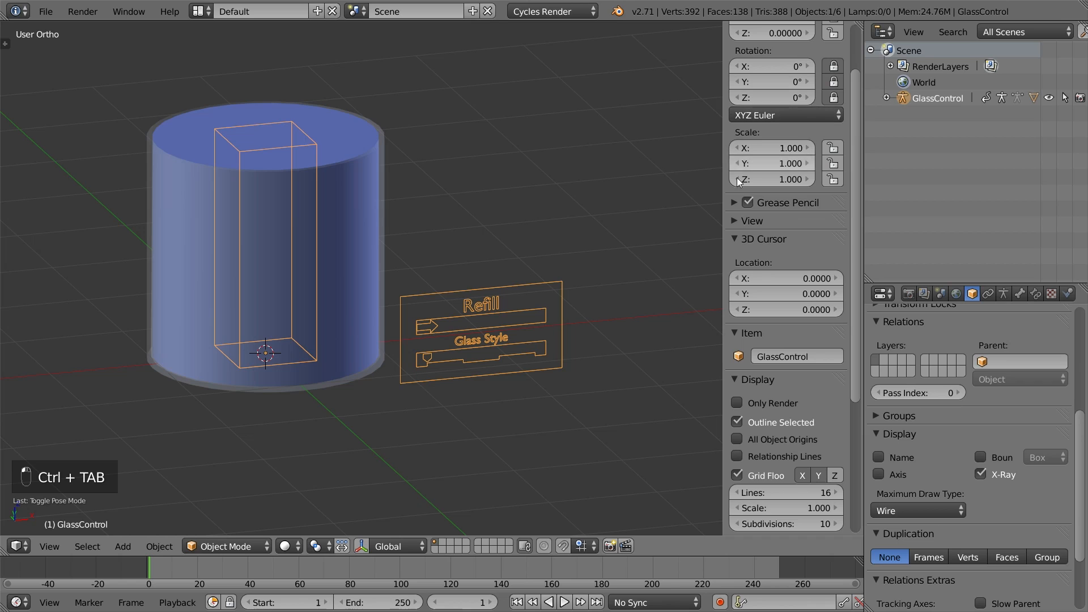
pyautogui.hotkey('ctrl', 'Tab')
pyautogui.press('n')
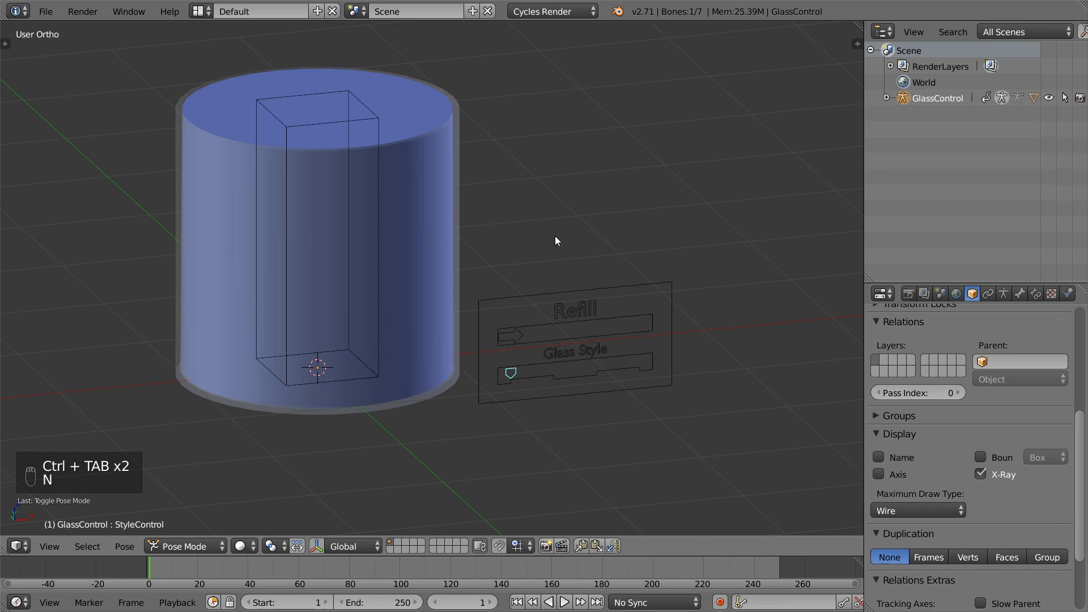
pyautogui.moveTo(595, 222); pyautogui.dragTo(610, 229, button='middle')
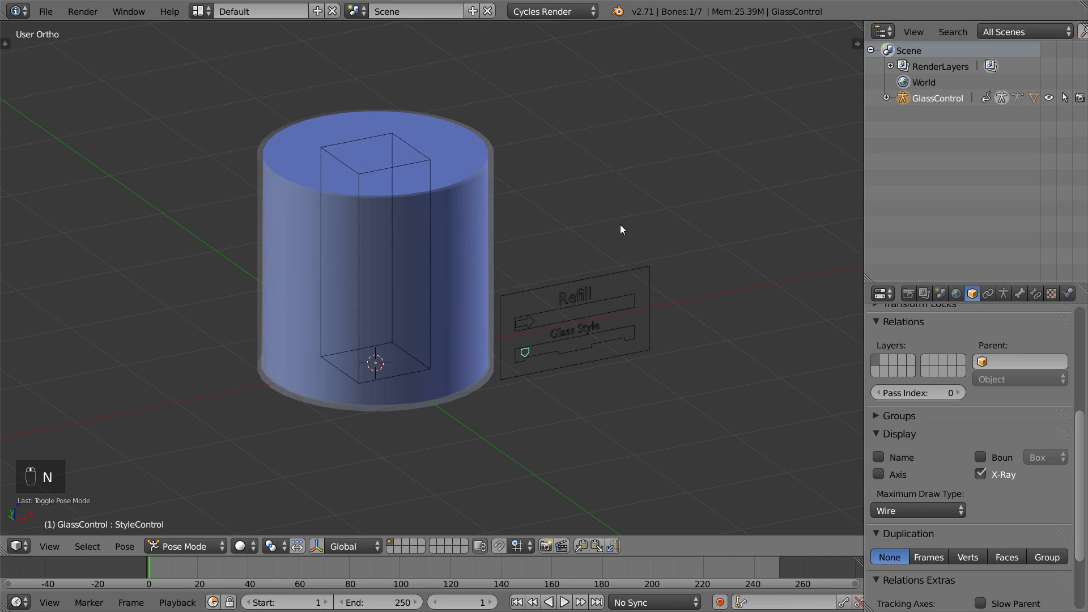